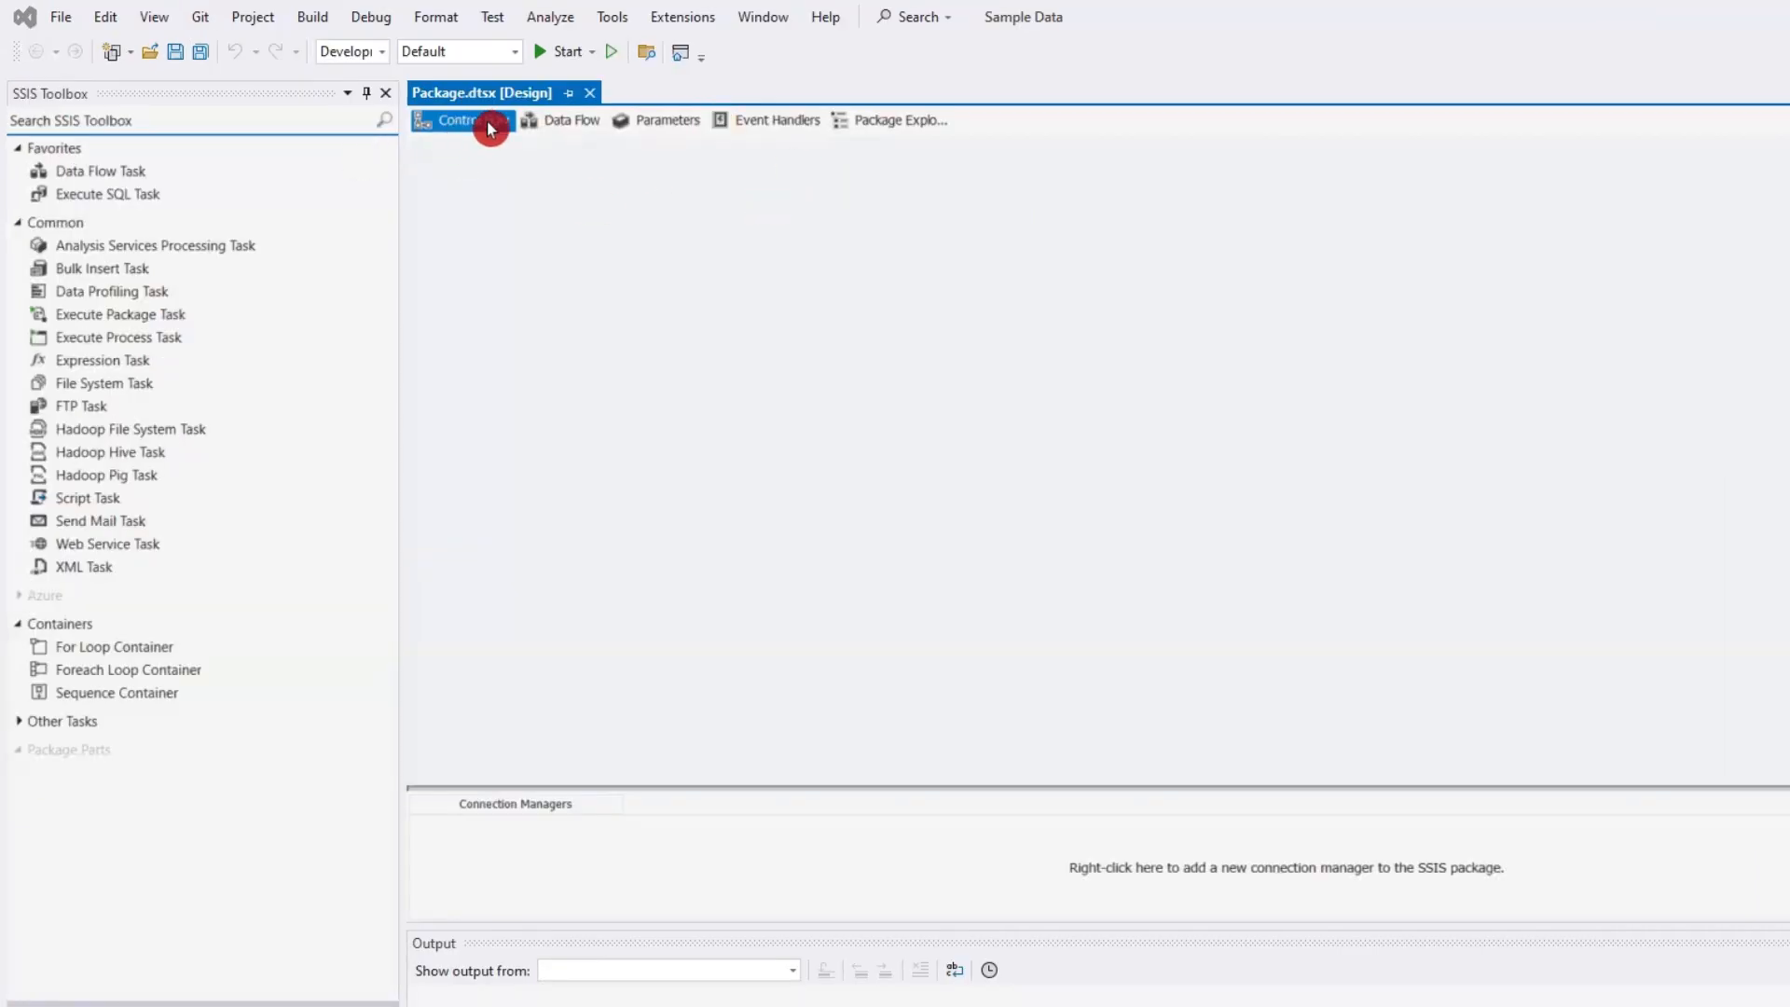
# - Add a Data Flow Task to the package's control flow and place it near the upper middle of the canvas
pyautogui.click(577, 129)
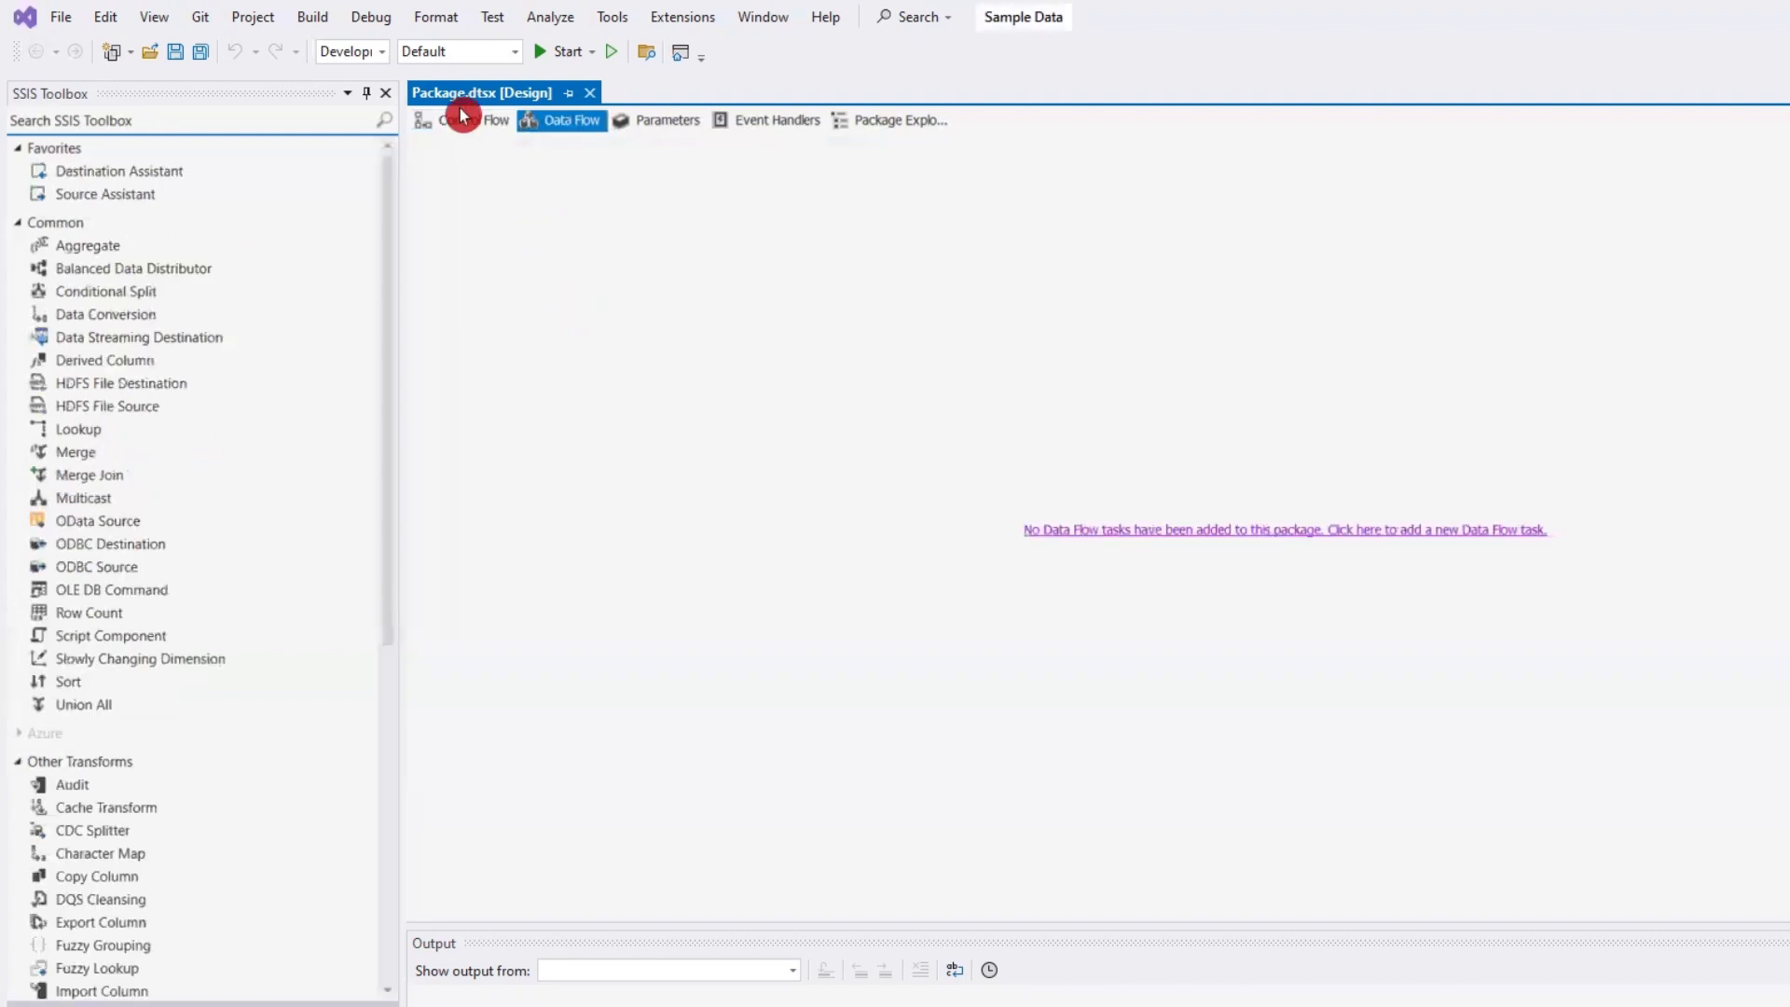
pyautogui.click(484, 126)
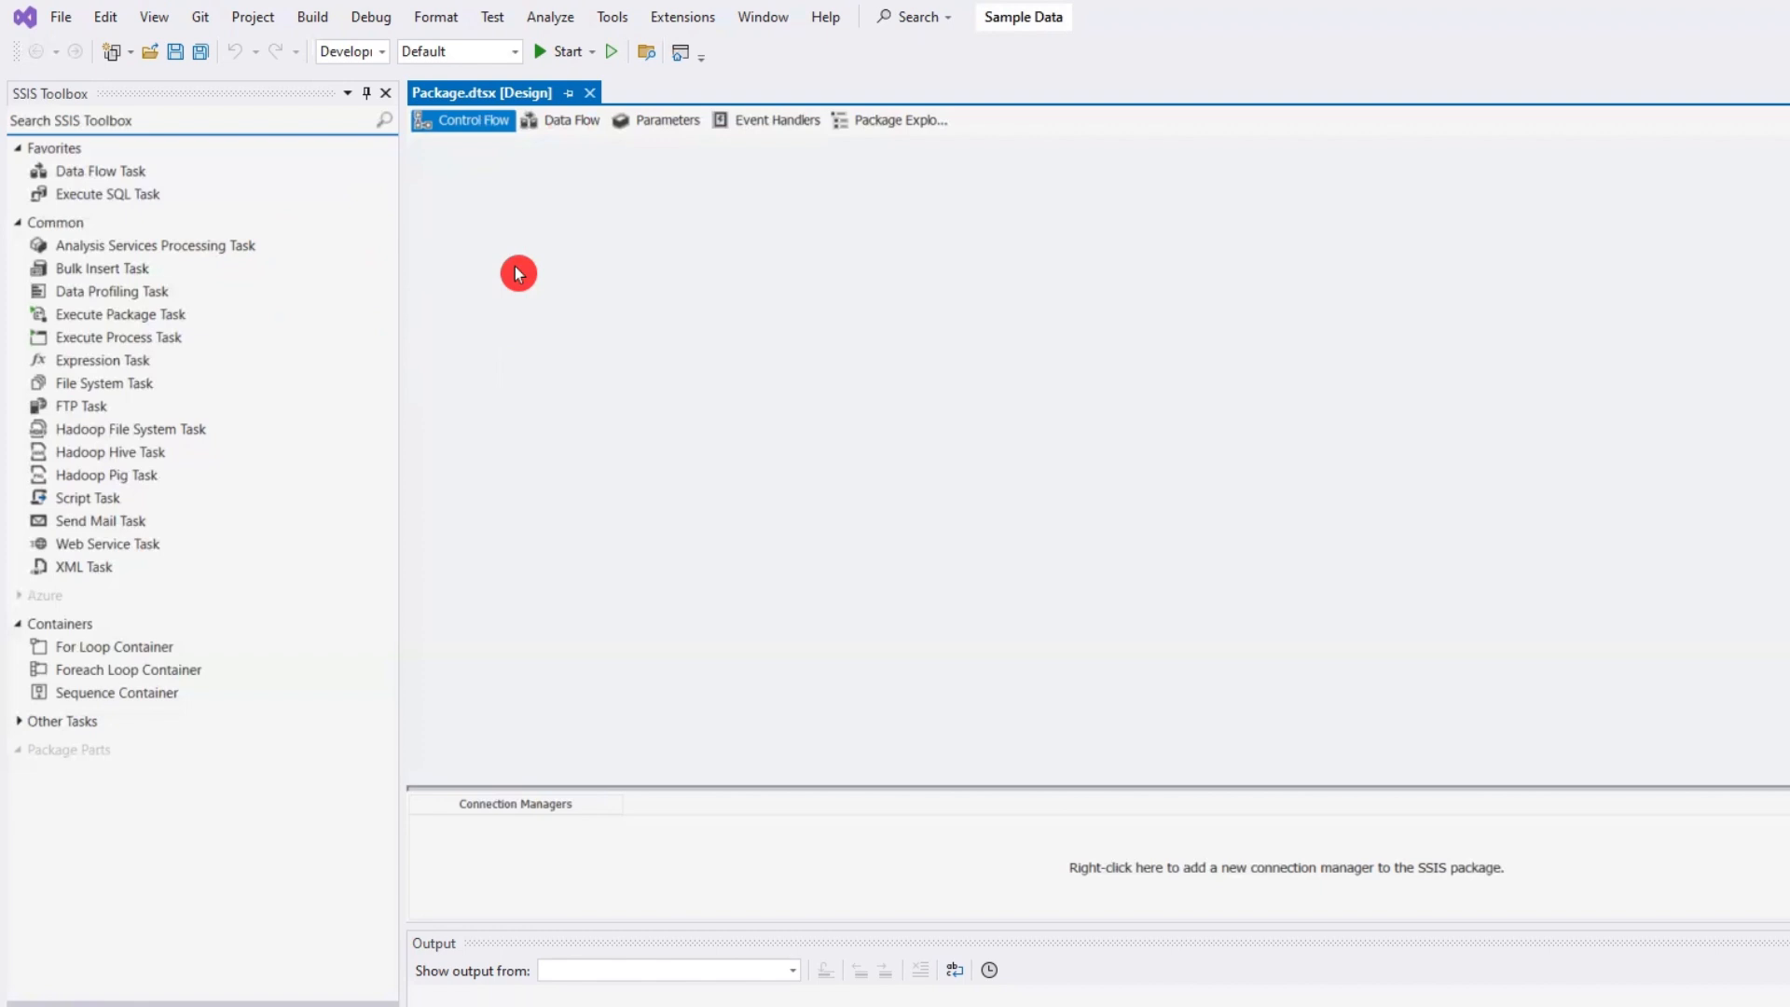
pyautogui.click(85, 172)
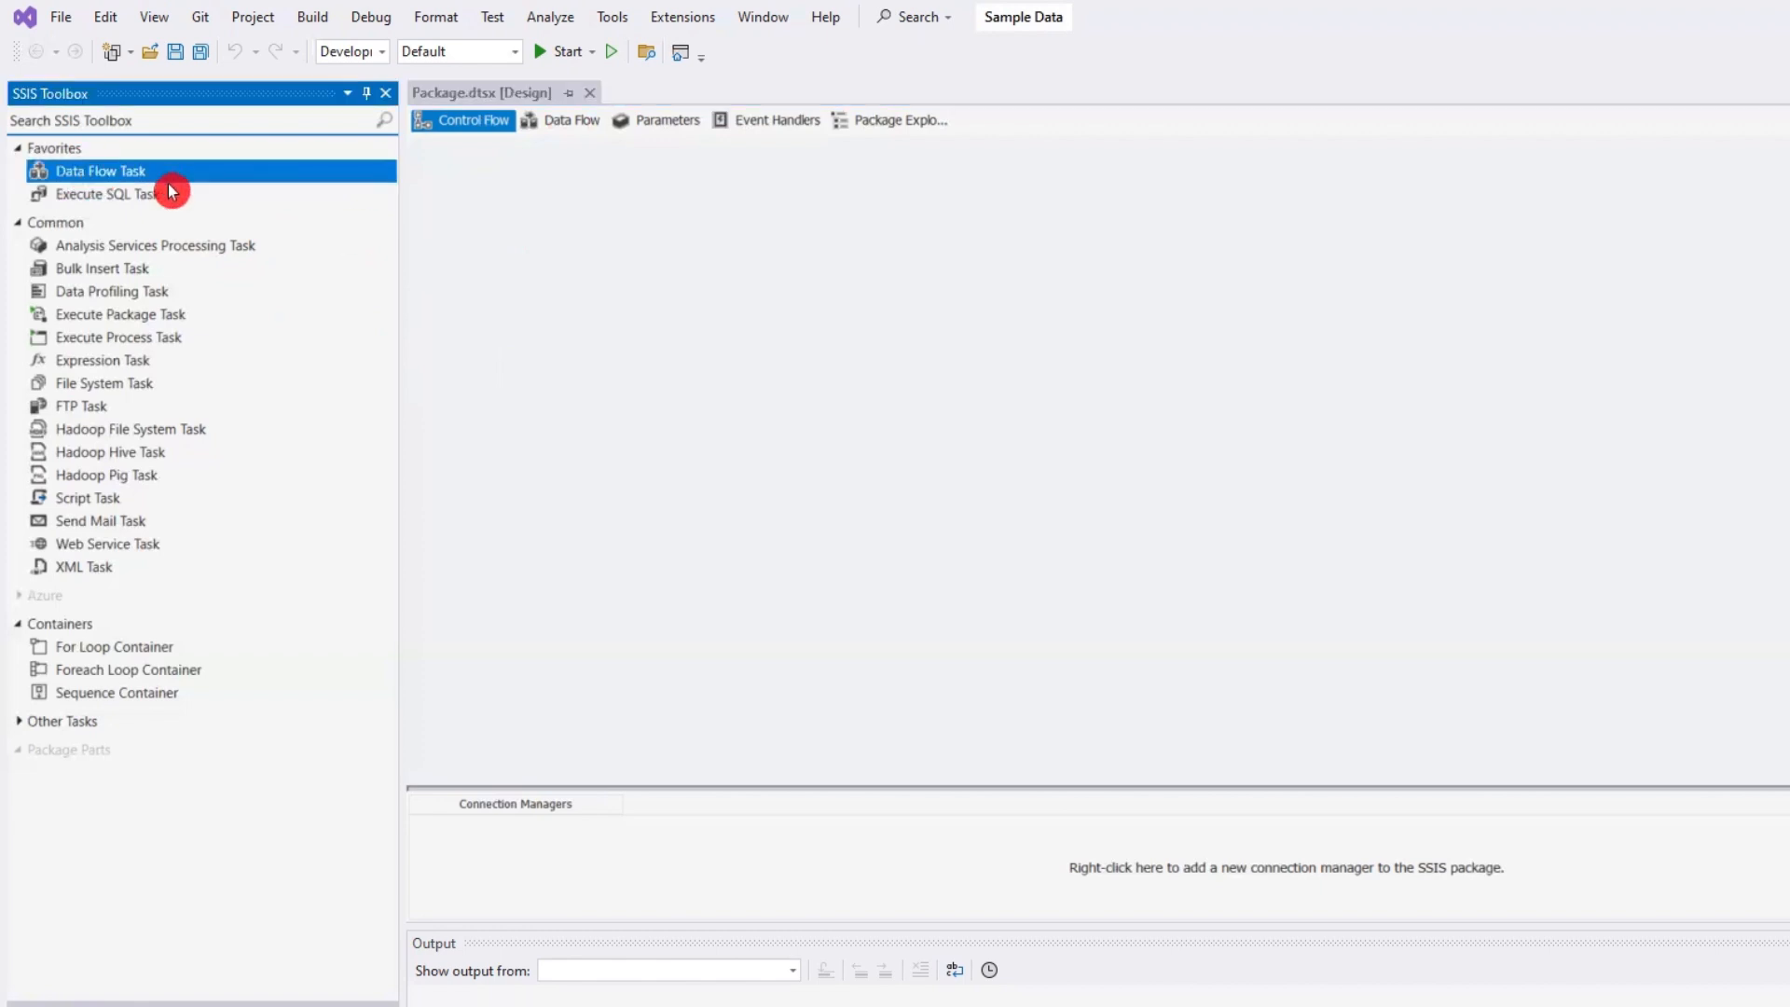
pyautogui.moveTo(103, 176); pyautogui.dragTo(683, 295)
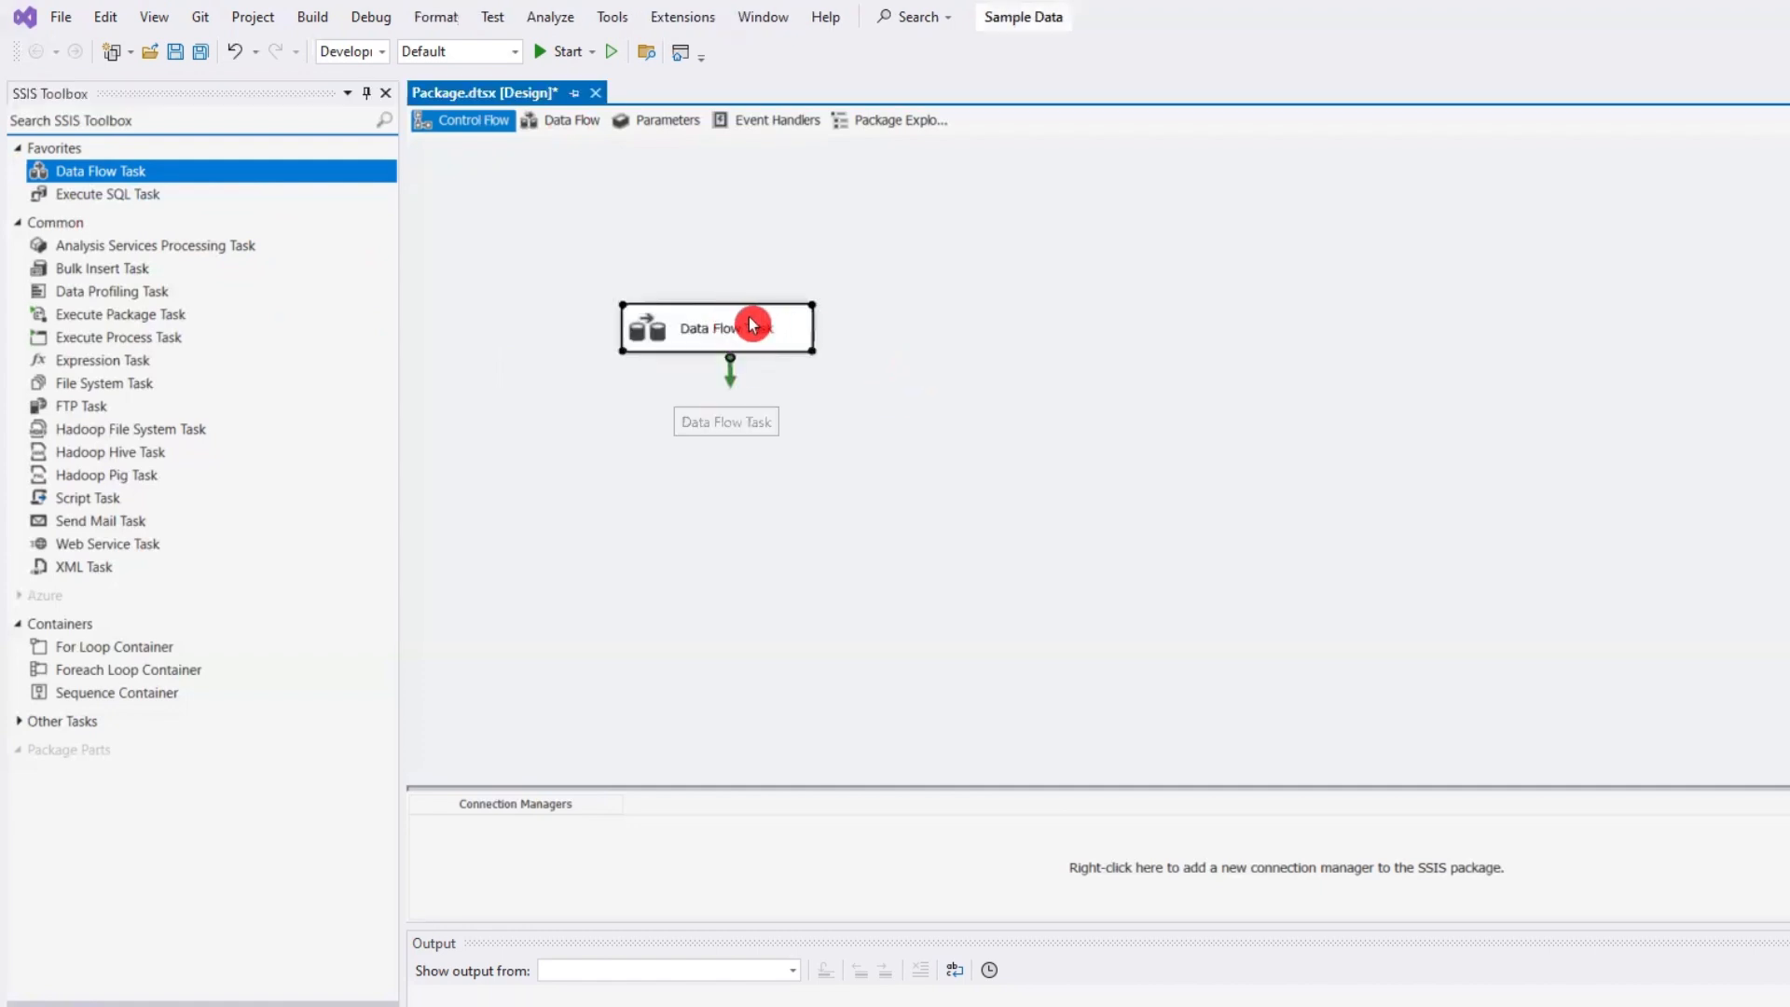
pyautogui.moveTo(743, 337); pyautogui.dragTo(1008, 330)
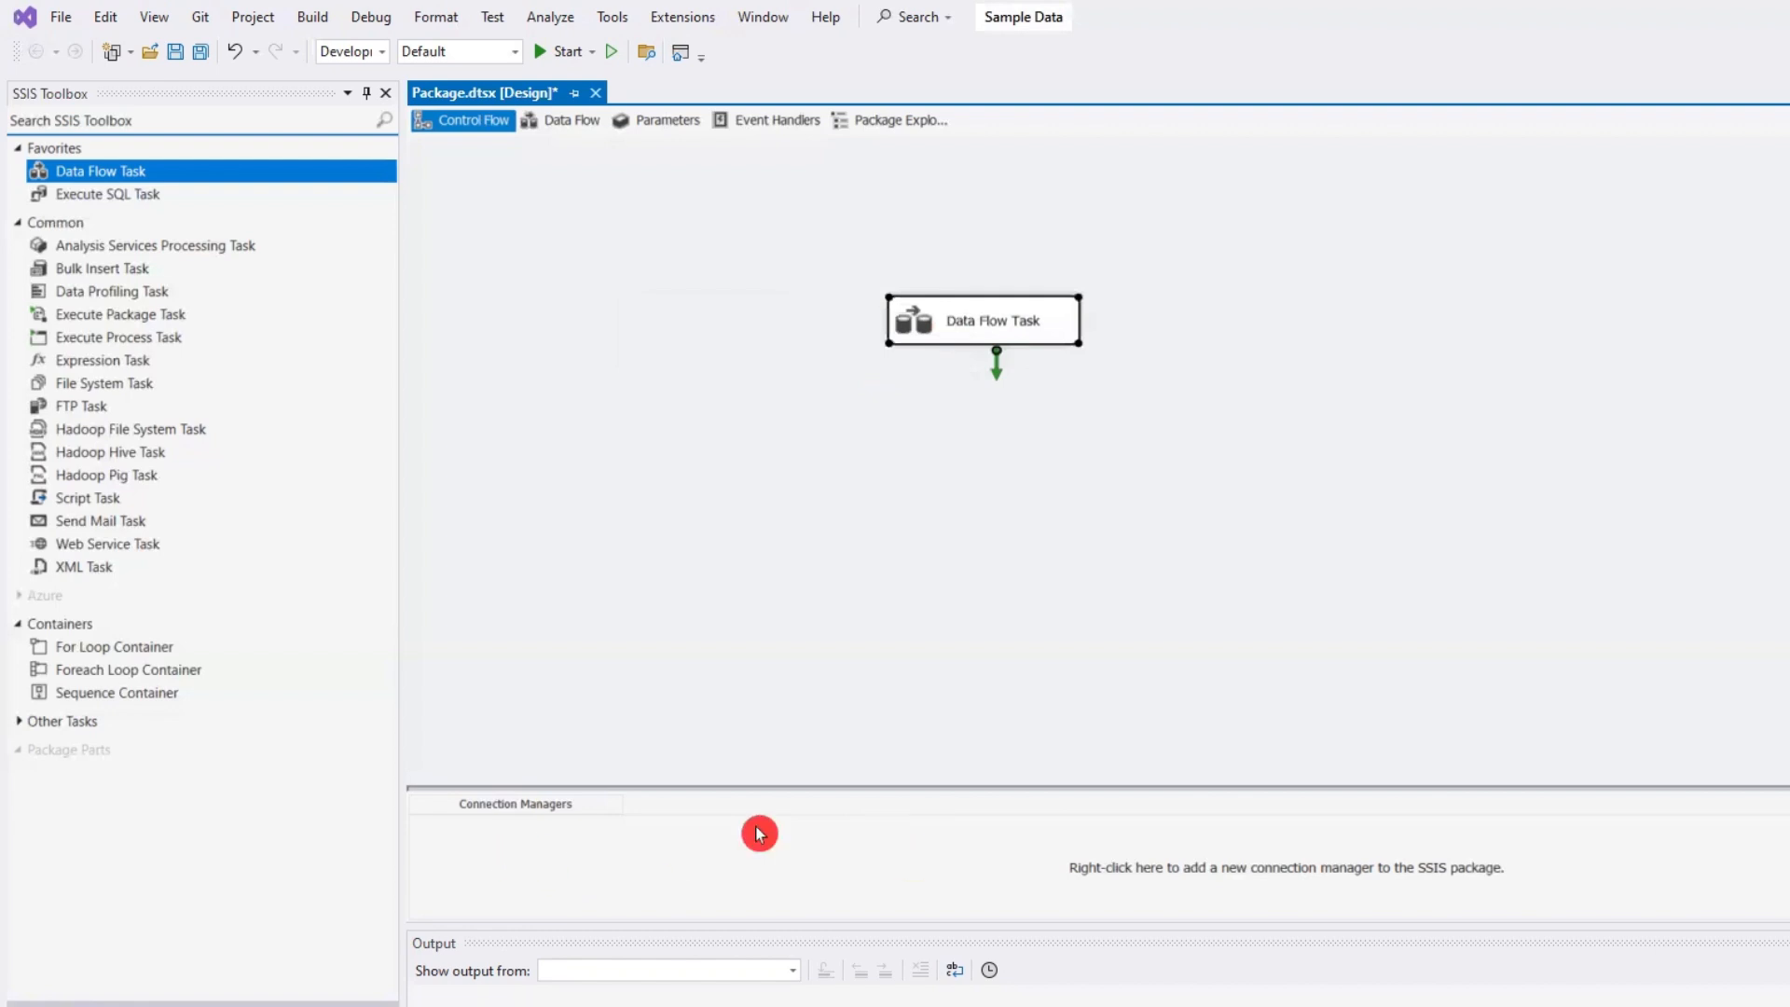
# - Create a file connection manager for the existing file Sample - Superstore.csv in the SSIS folder
pyautogui.rightClick(751, 868)
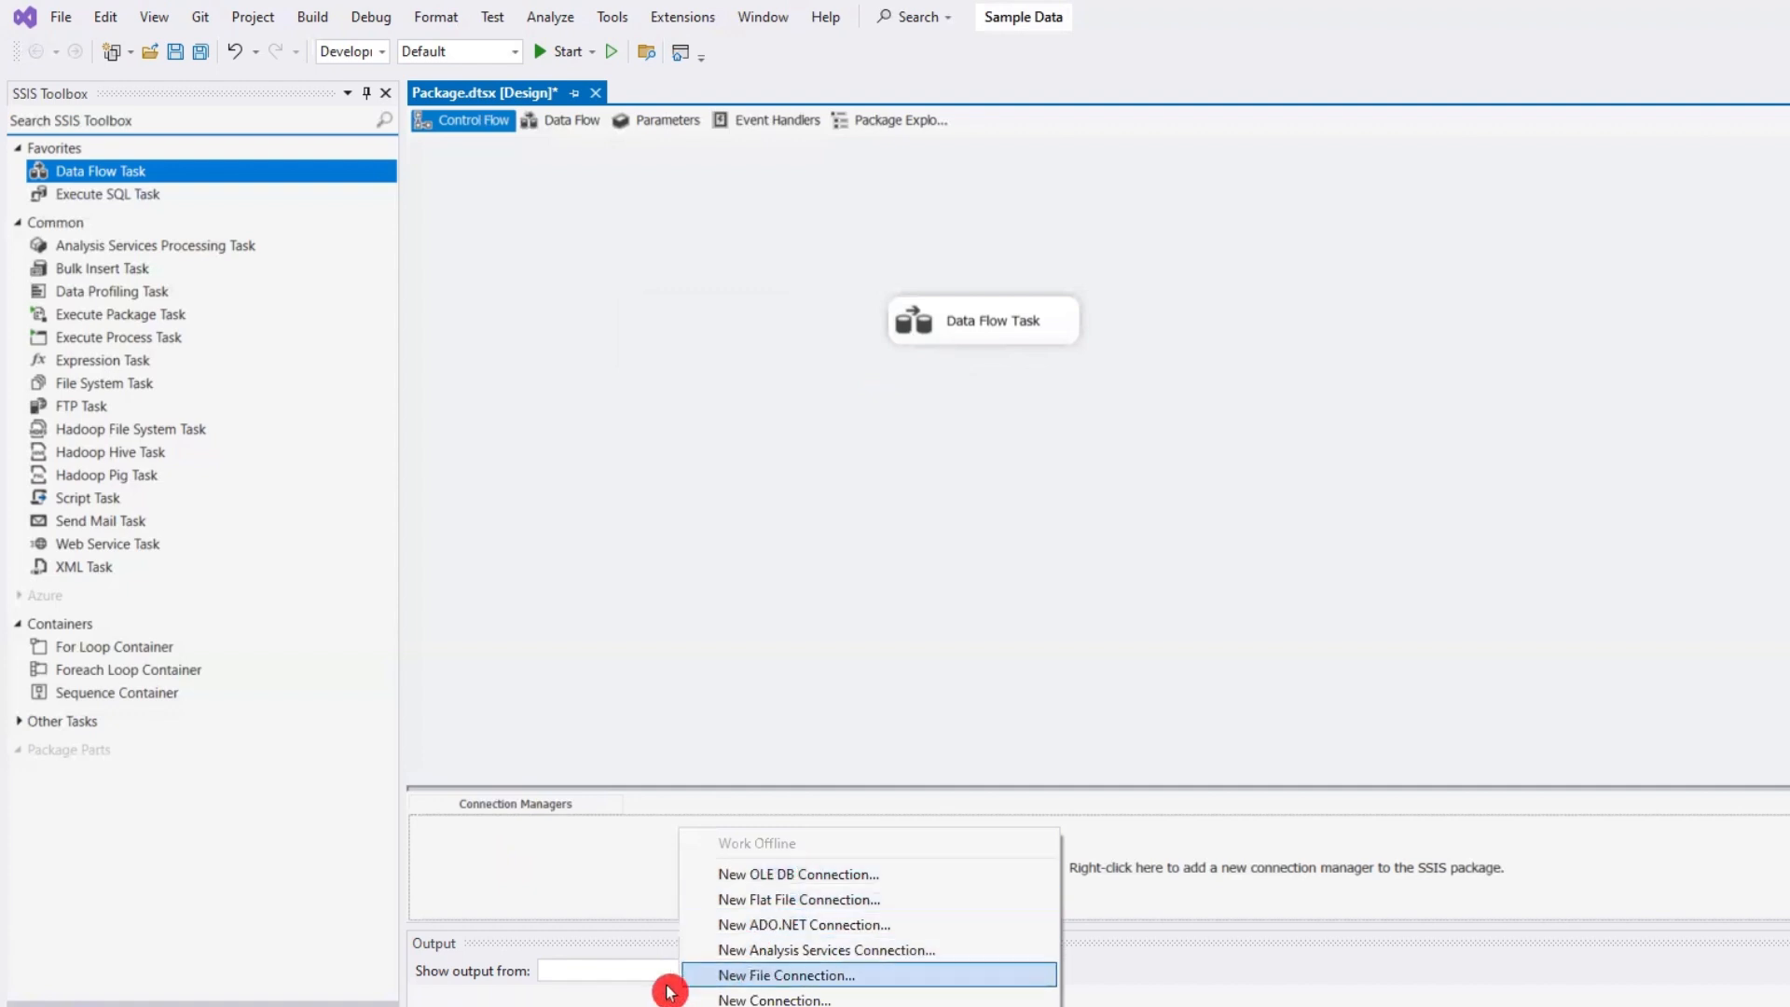
pyautogui.click(774, 976)
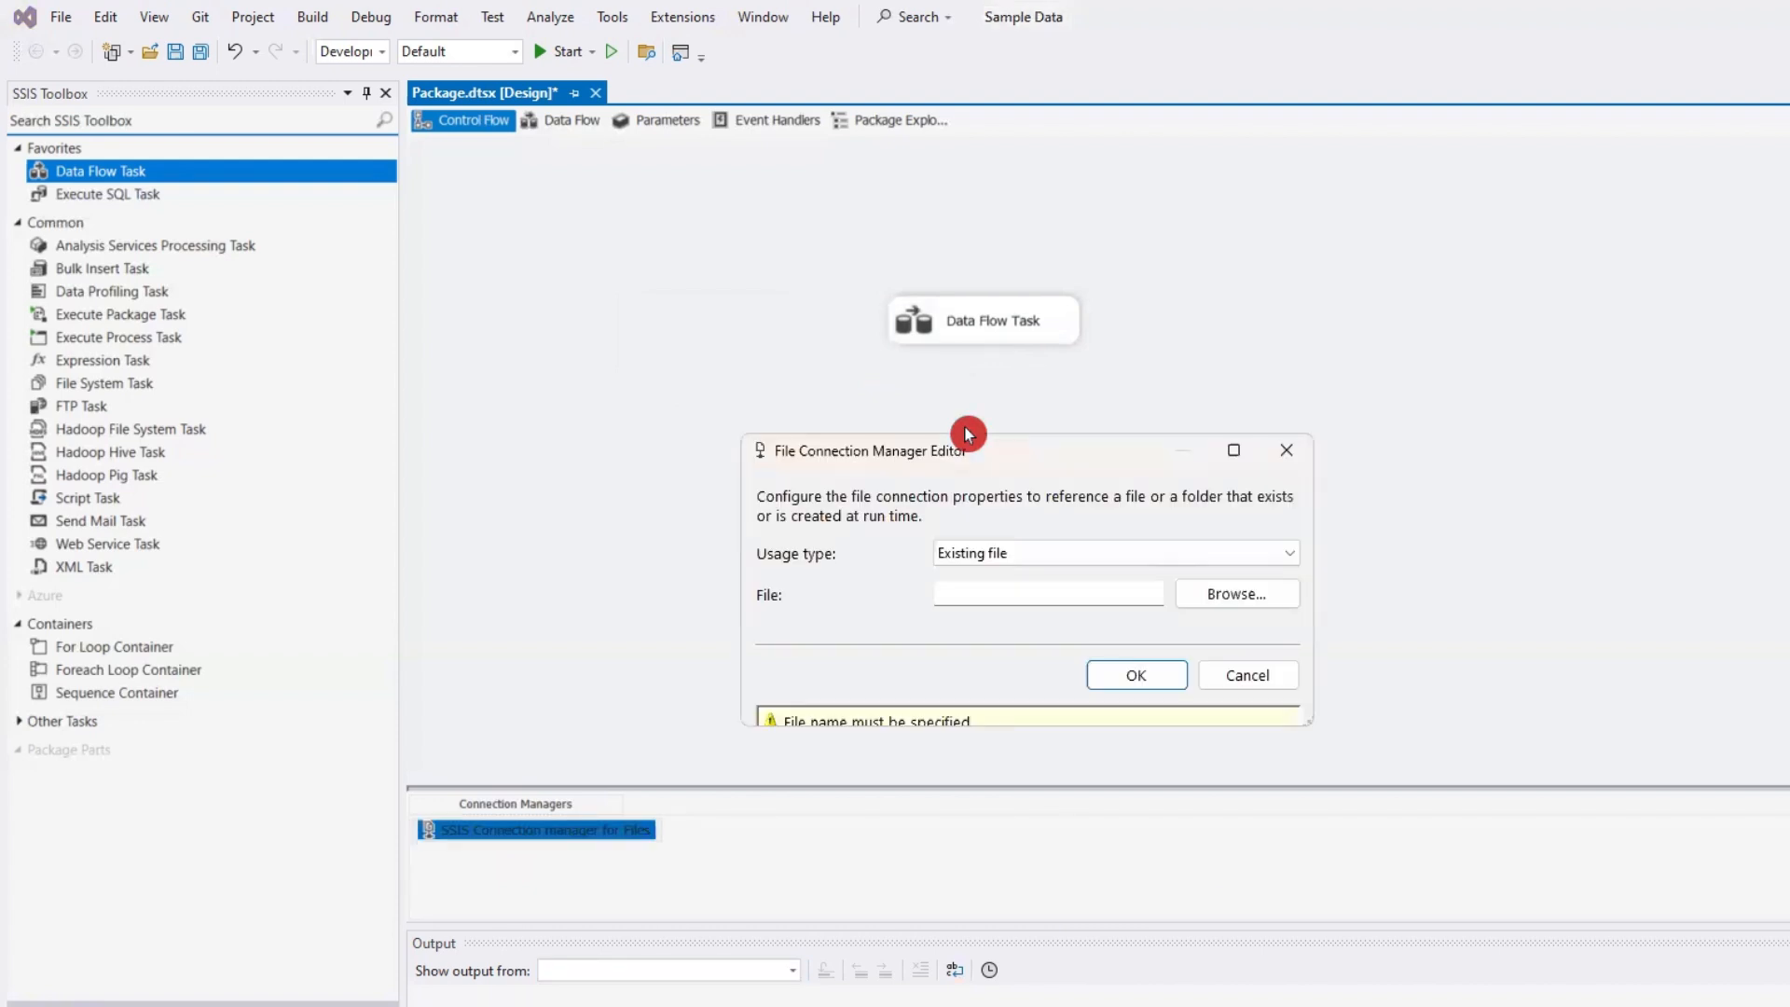
pyautogui.moveTo(1067, 447); pyautogui.dragTo(1228, 313)
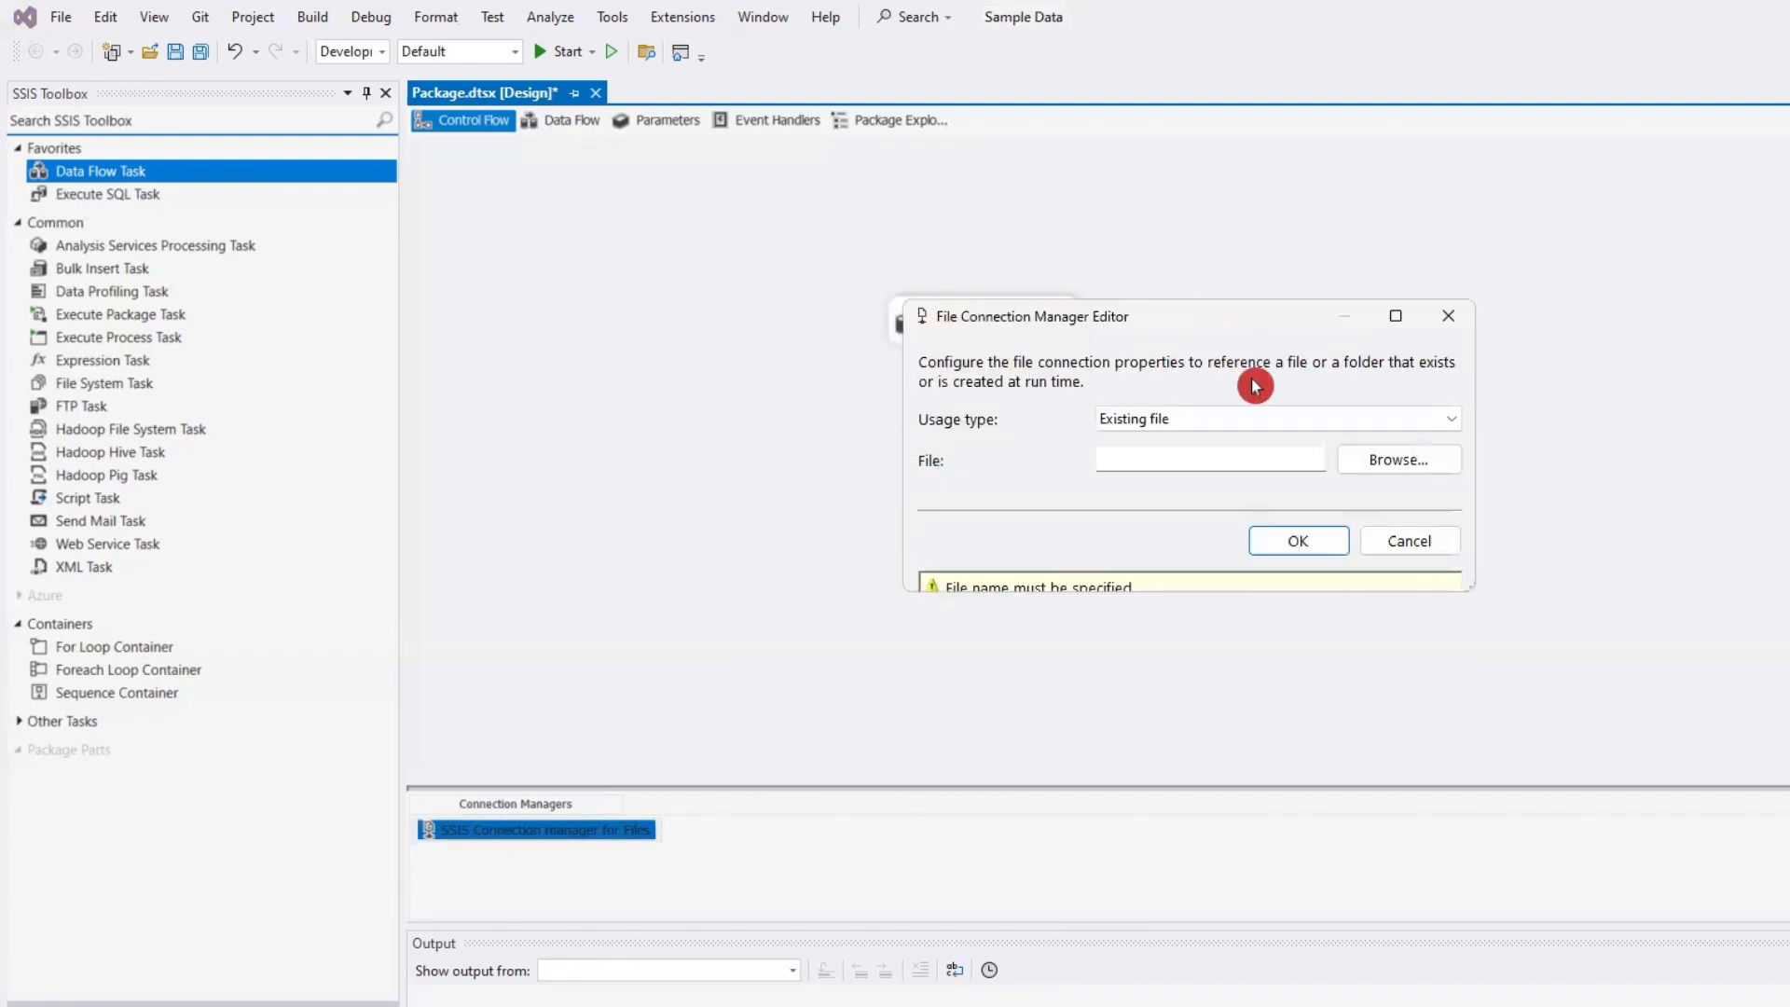
pyautogui.click(1386, 462)
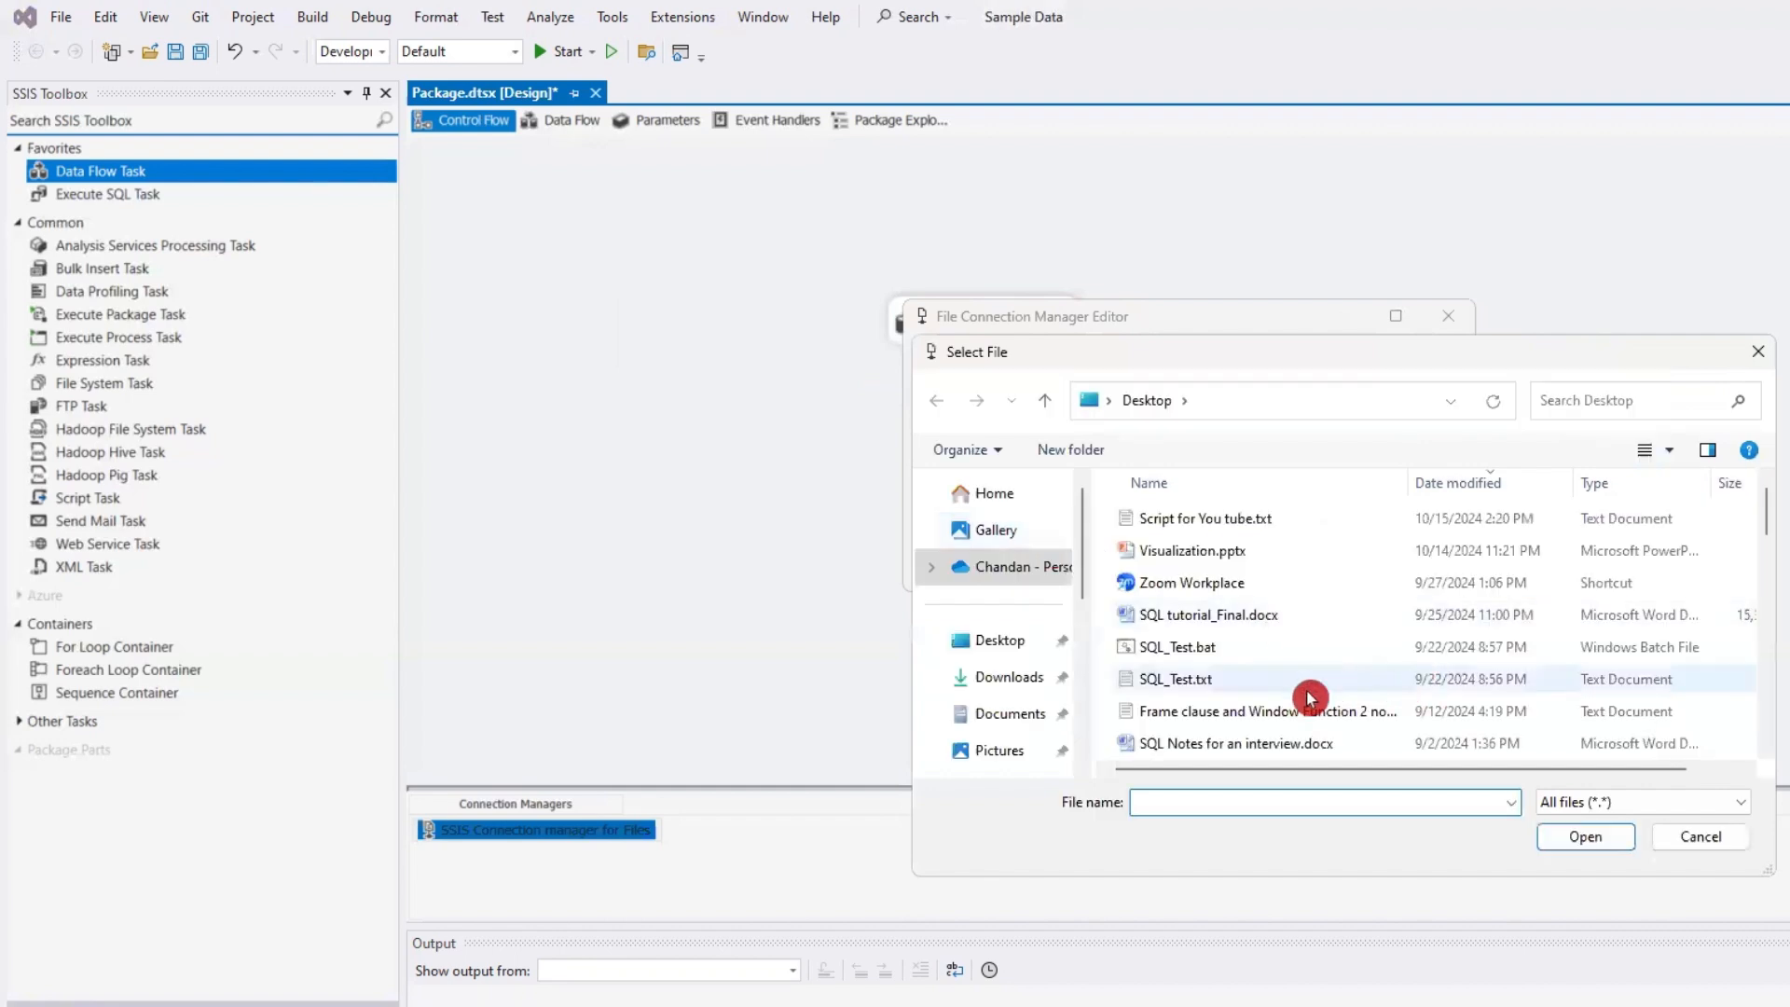
pyautogui.scroll(-5, 1026, 624)
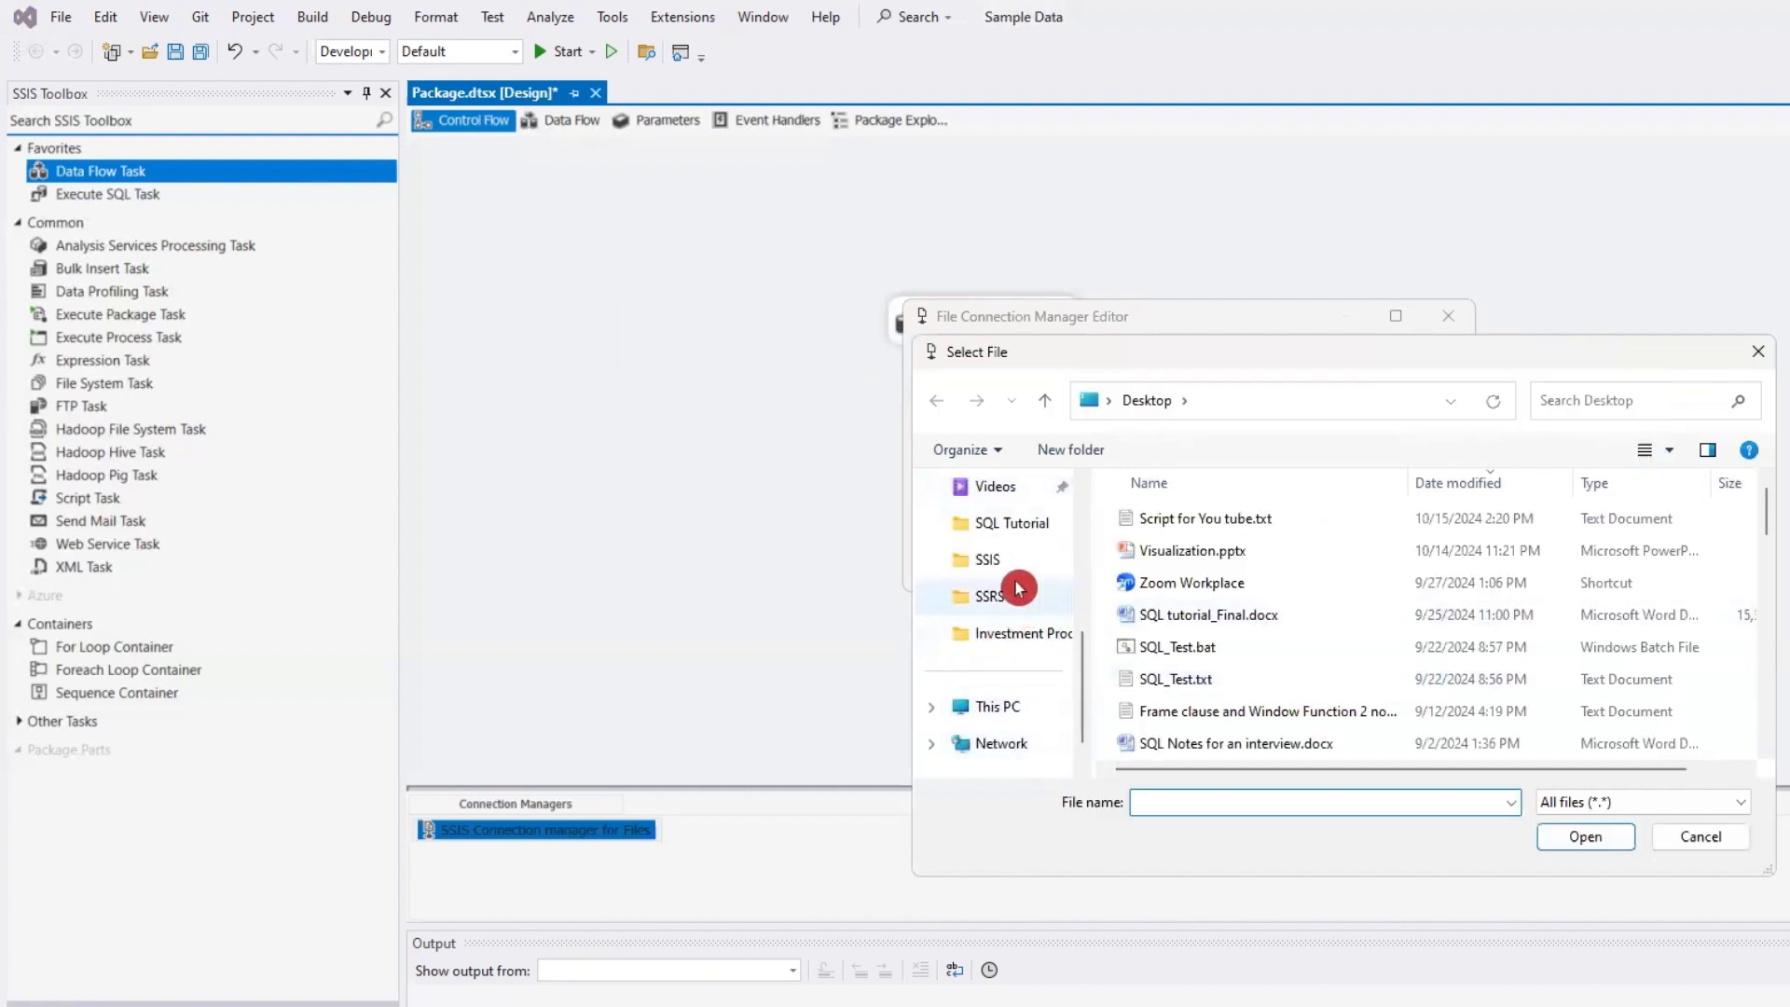
pyautogui.click(977, 604)
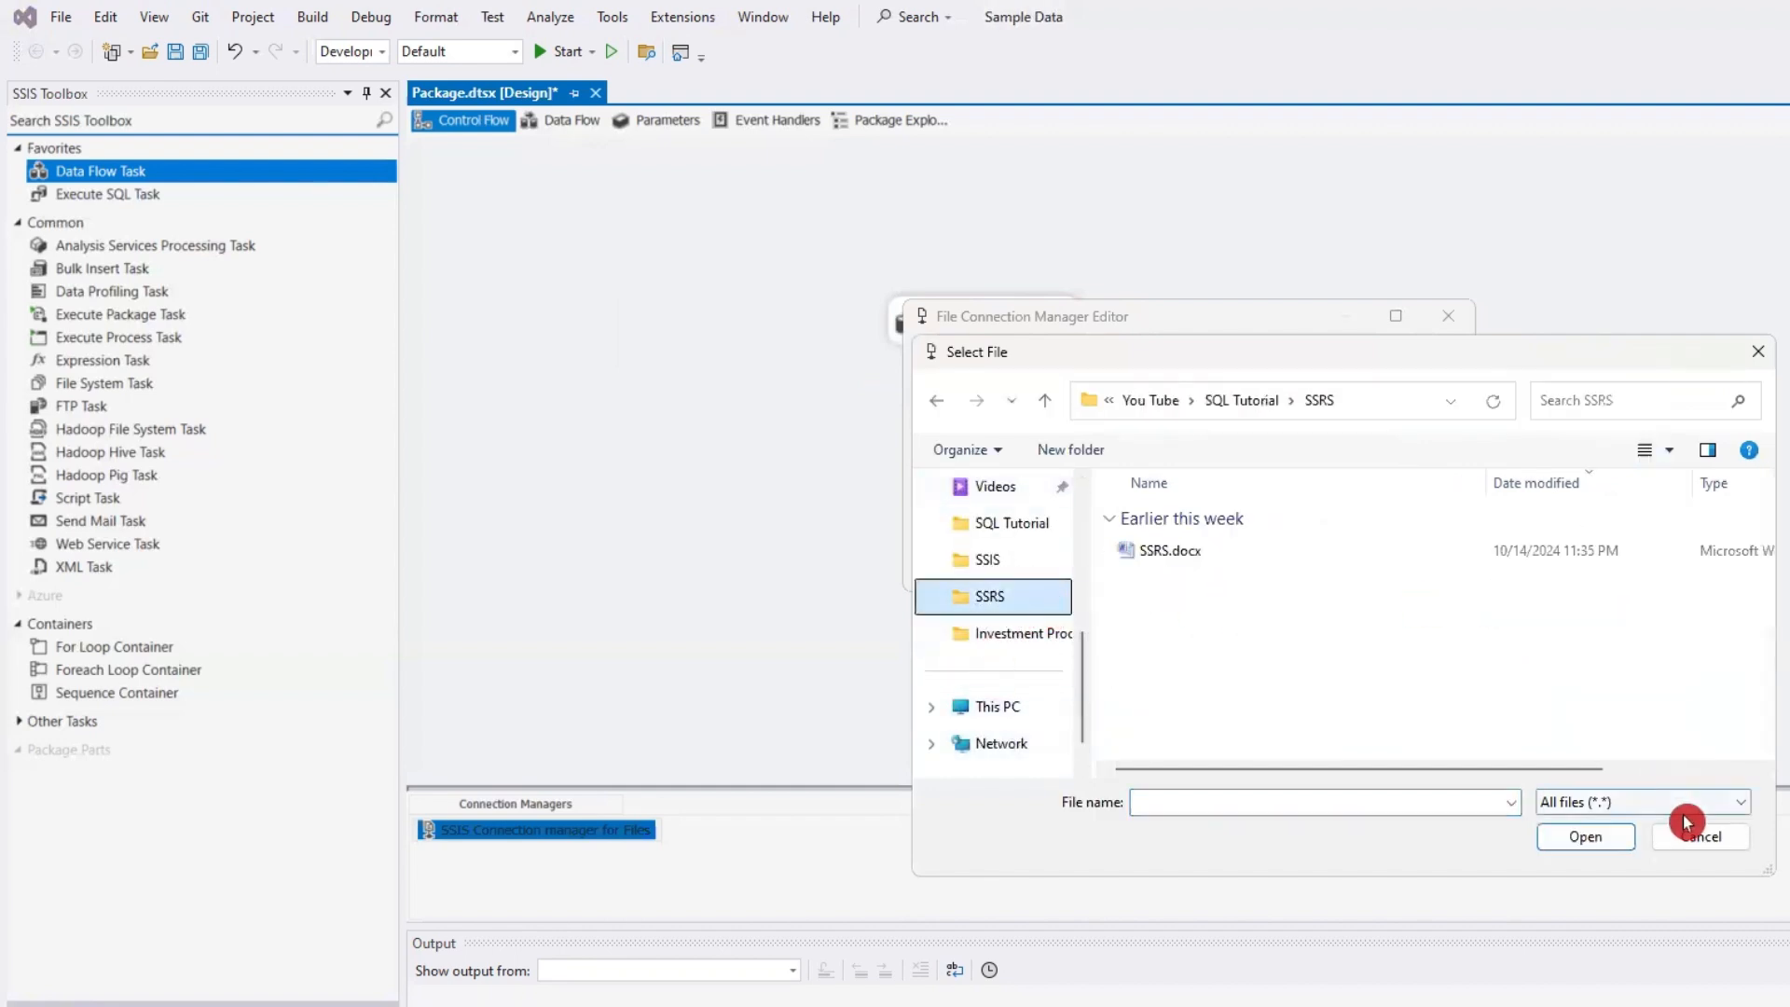
pyautogui.click(1654, 804)
pyautogui.click(1517, 639)
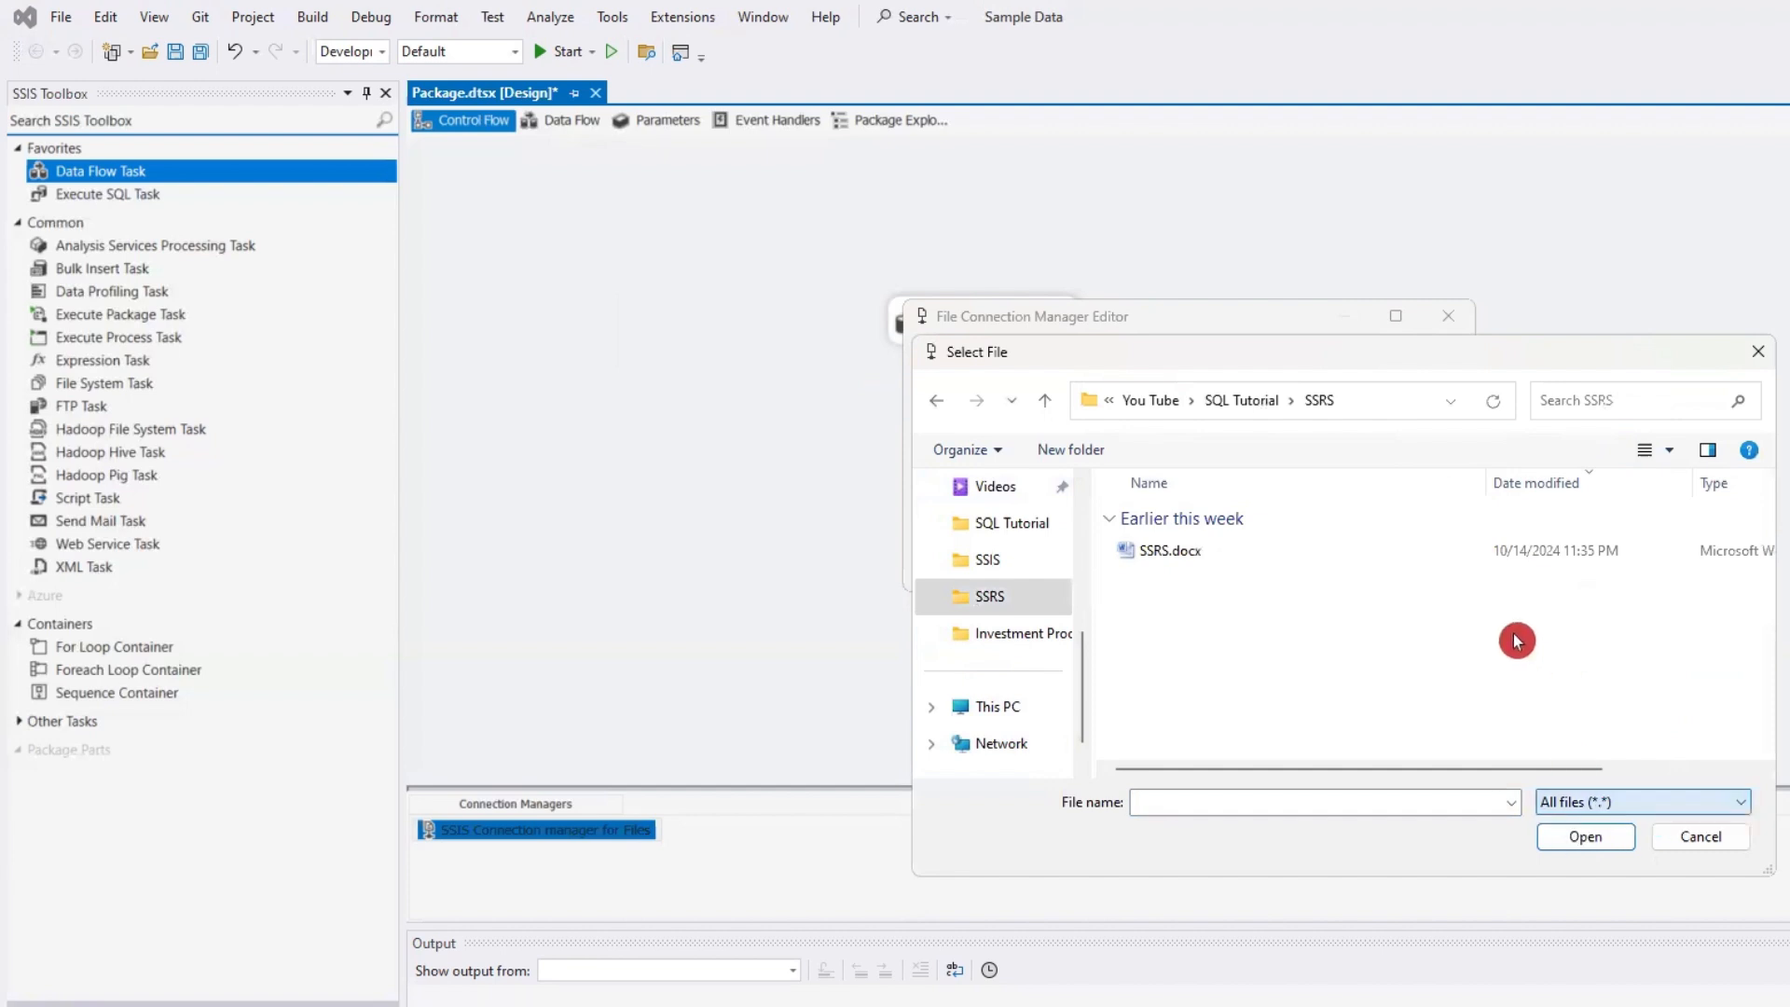
pyautogui.click(1011, 562)
pyautogui.click(1198, 685)
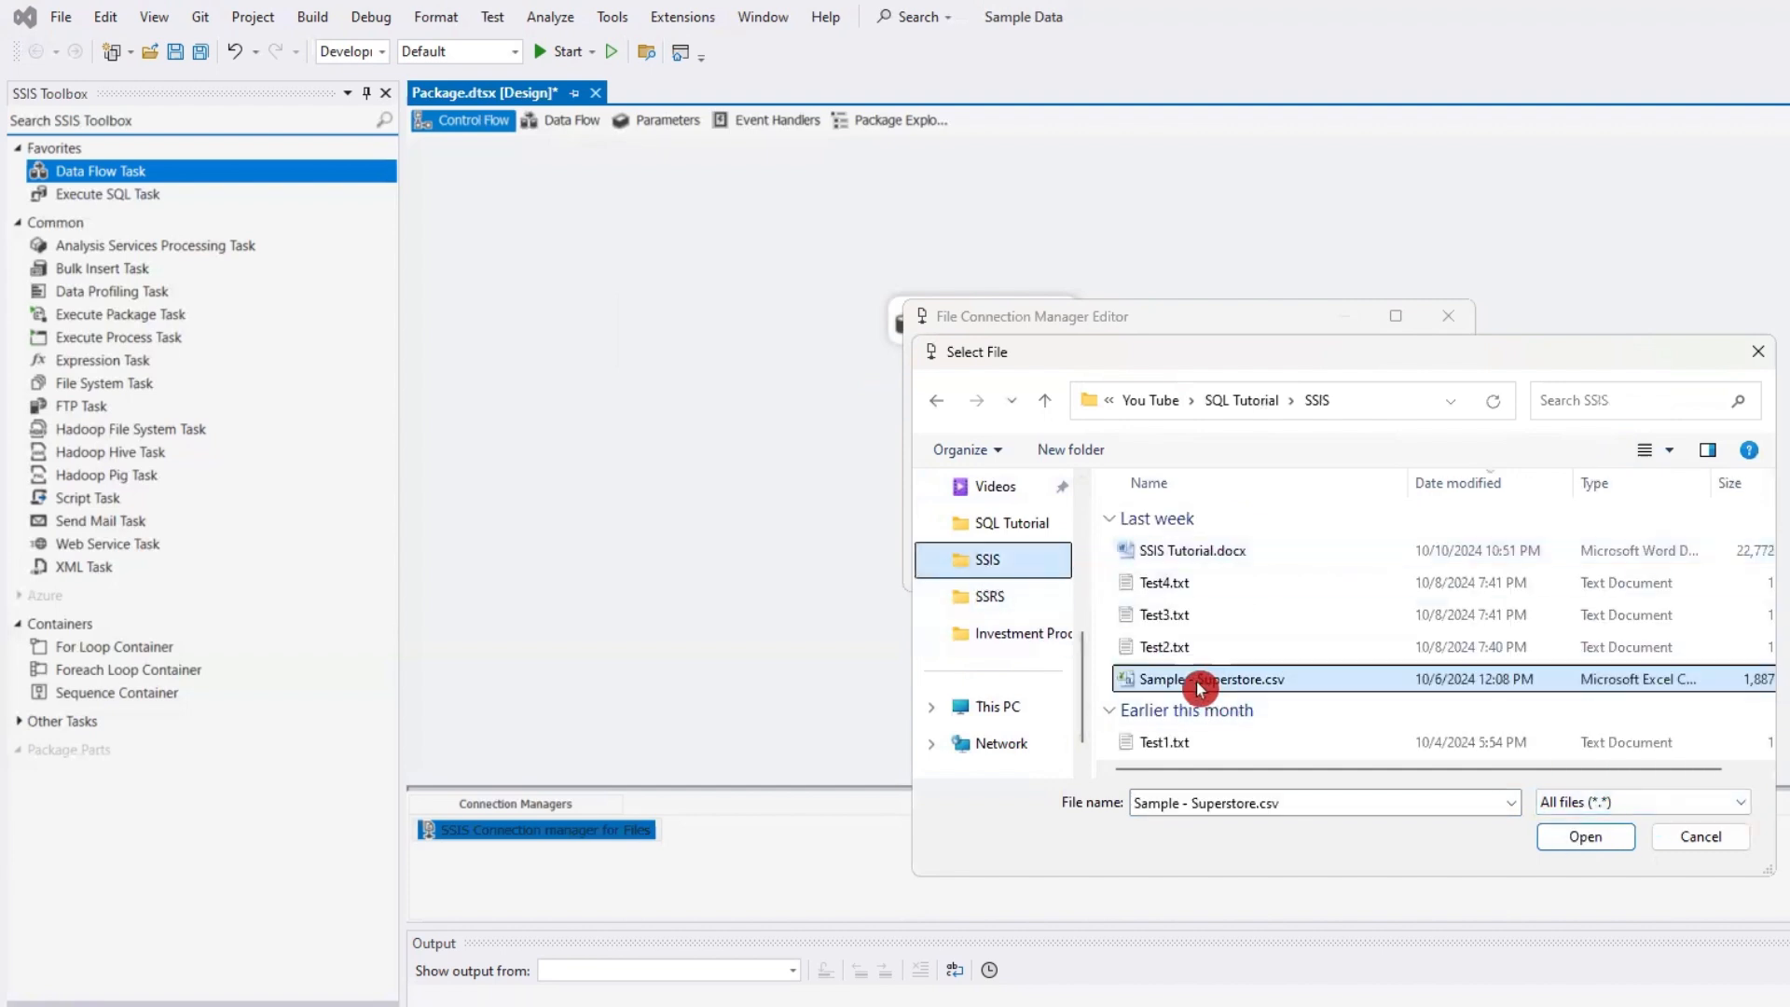
pyautogui.click(1575, 835)
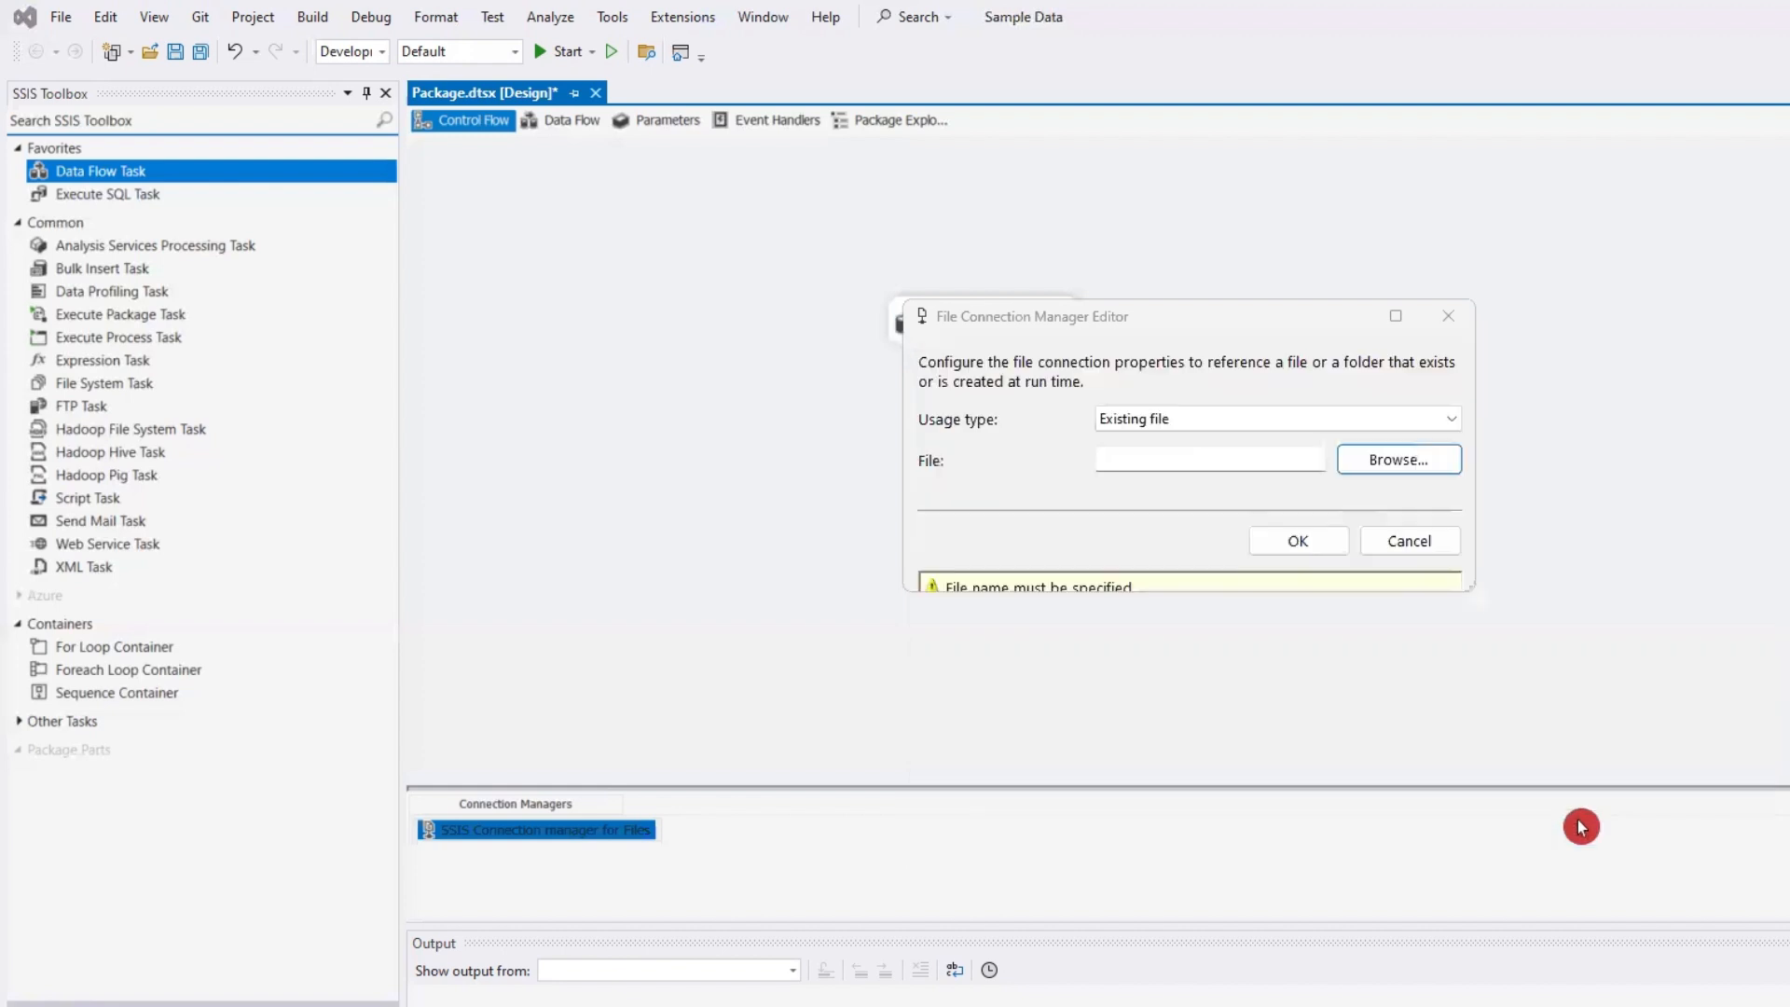
pyautogui.click(1322, 542)
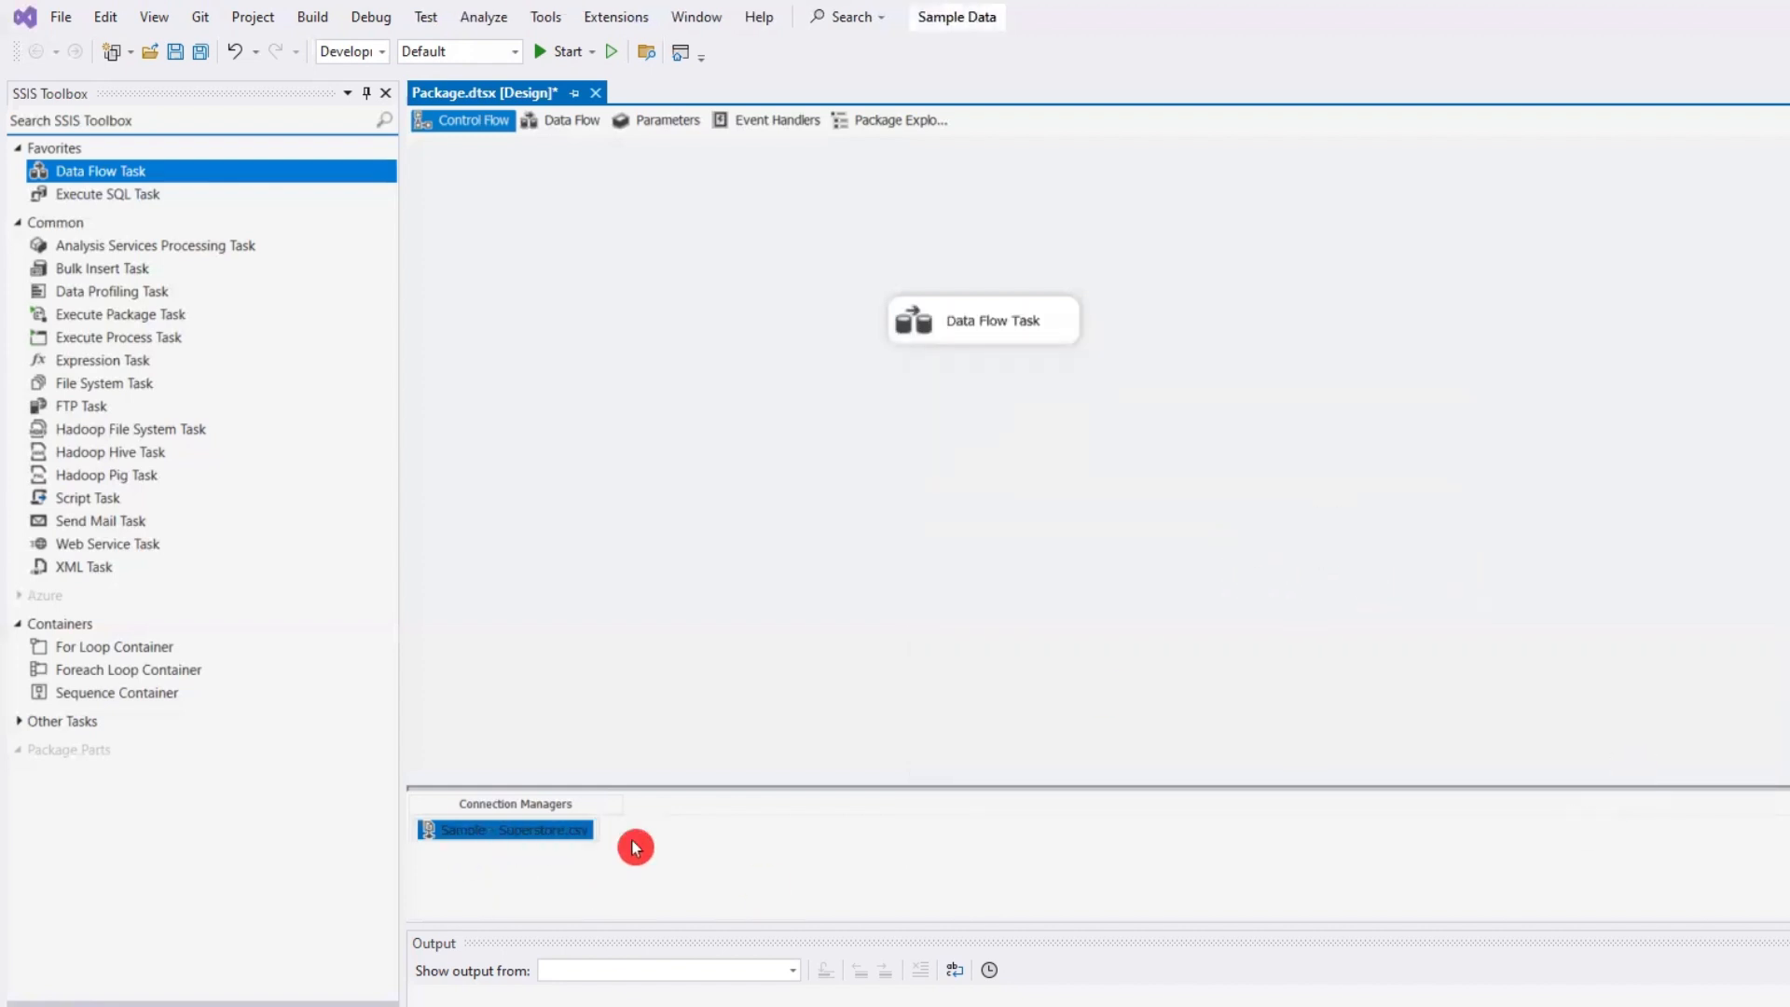
# - Create an OLE DB connection manager using the existing SQLEXPRESS data connection to MyDataBase
pyautogui.rightClick(732, 860)
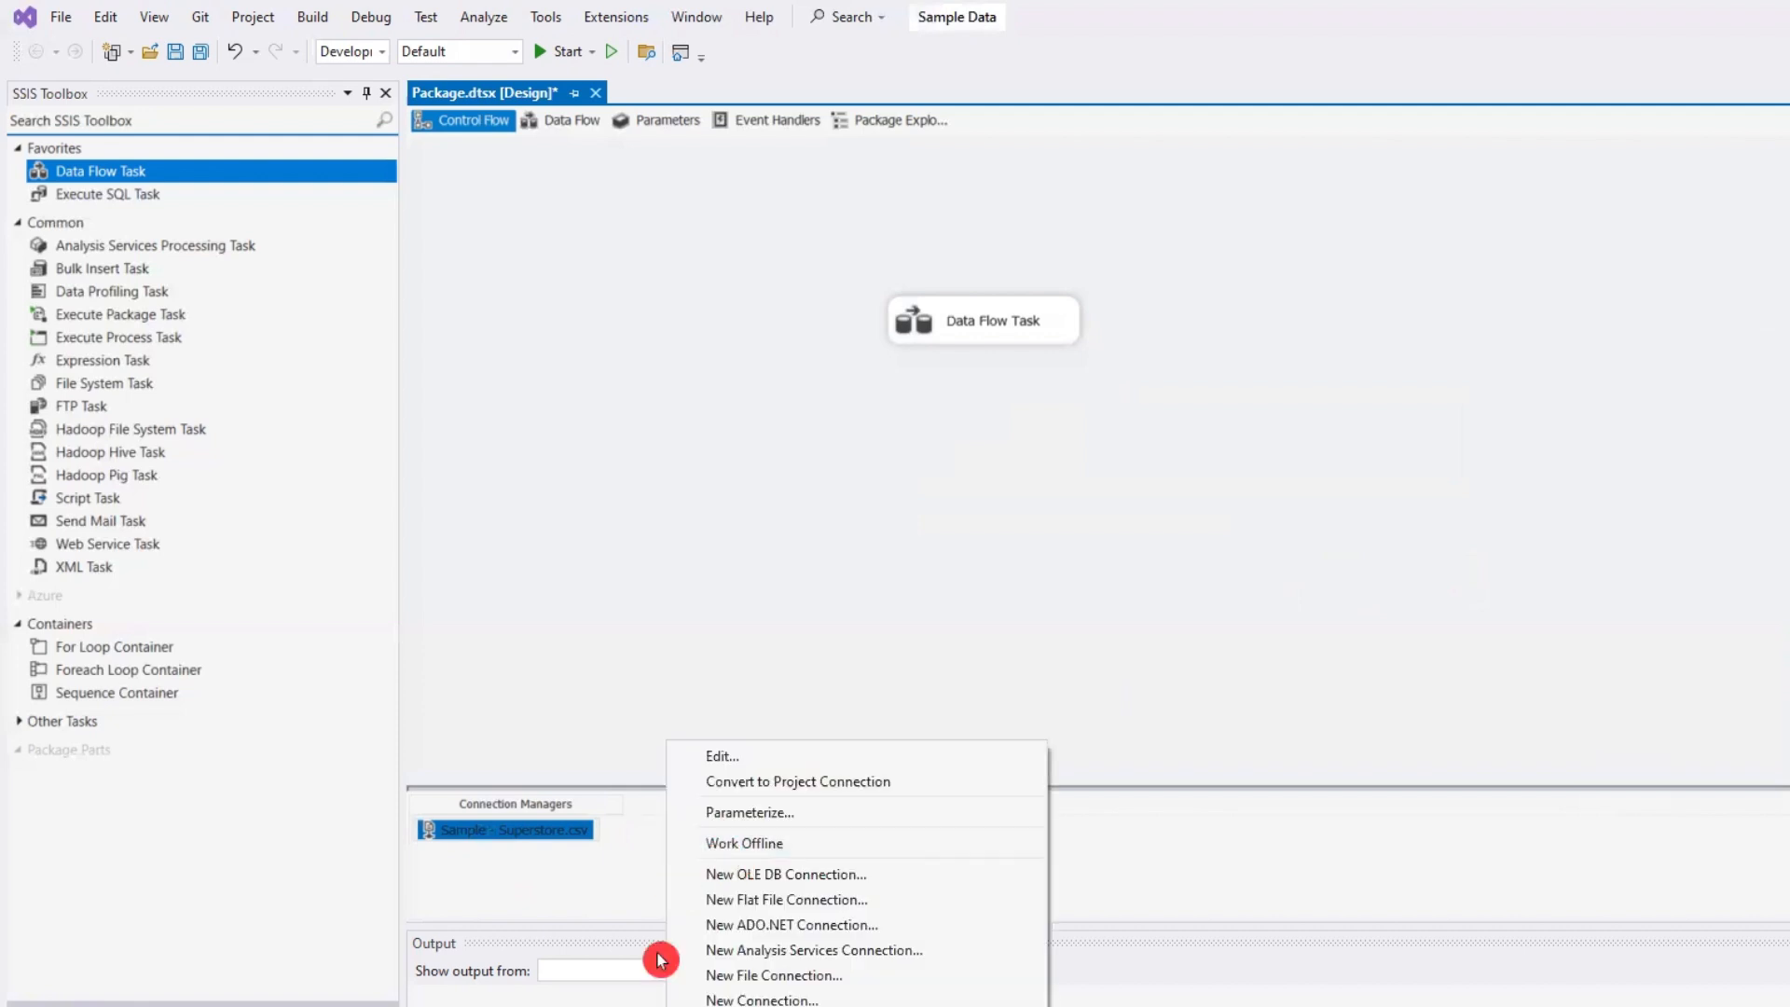
pyautogui.click(821, 876)
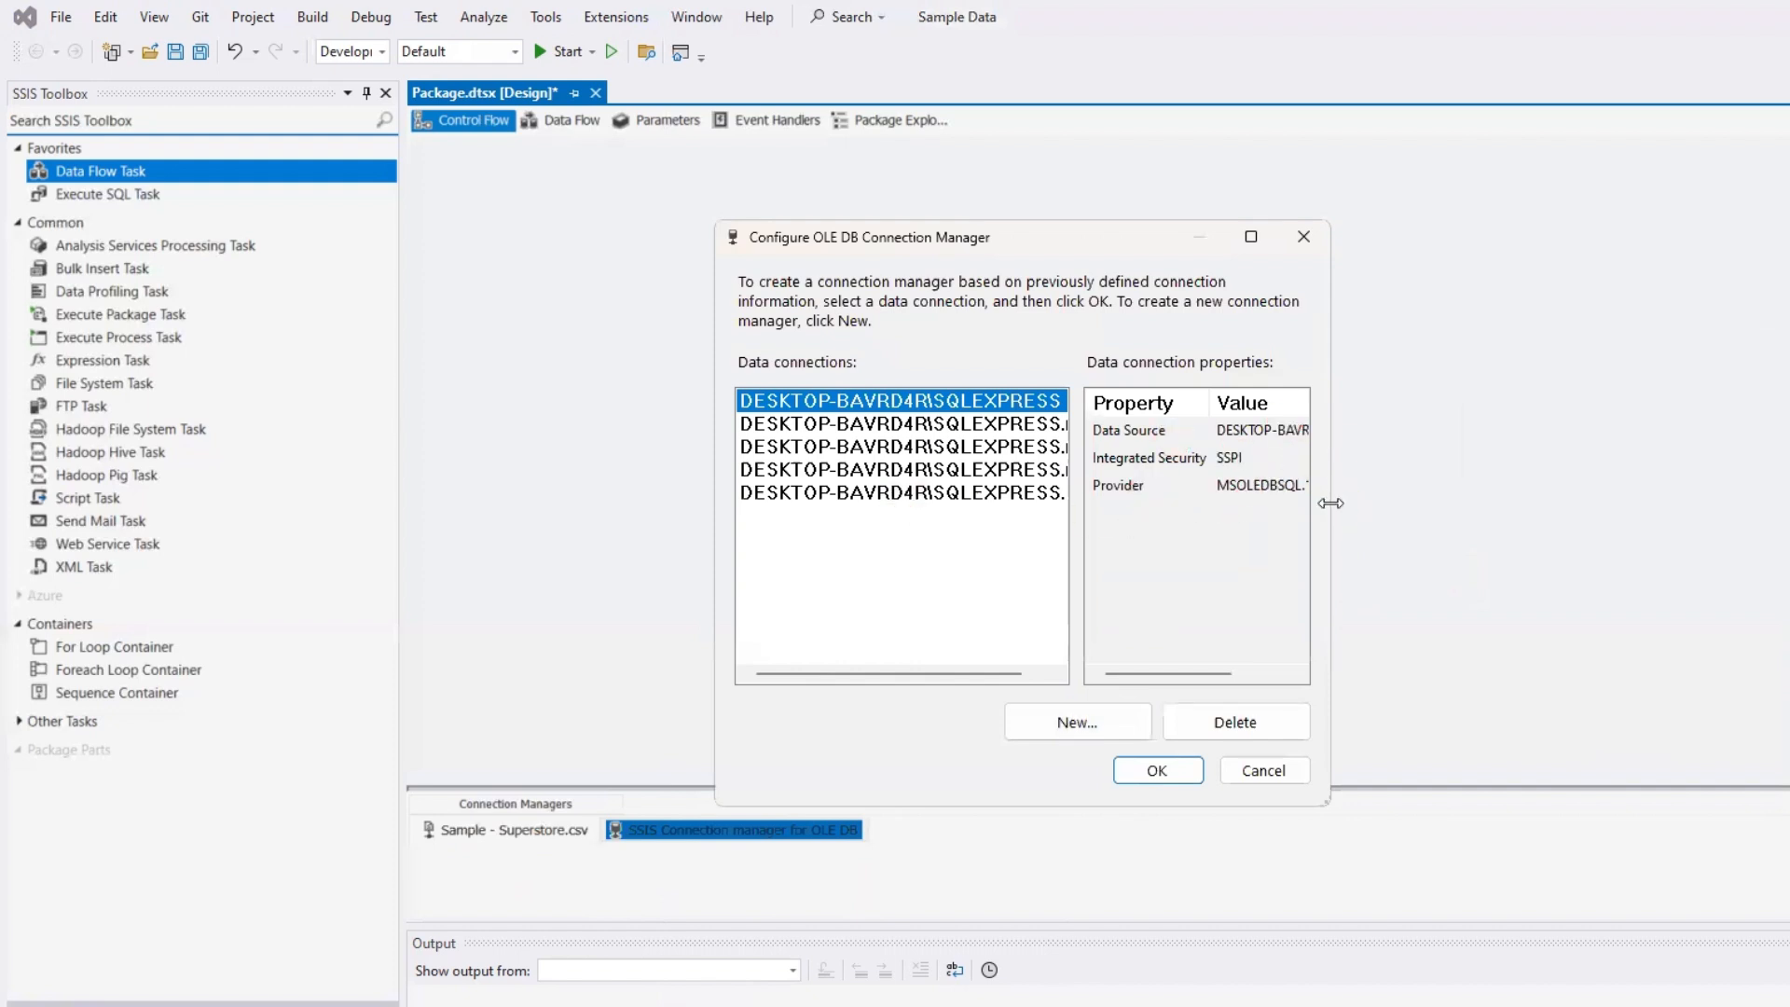
pyautogui.moveTo(1331, 500); pyautogui.dragTo(1666, 500)
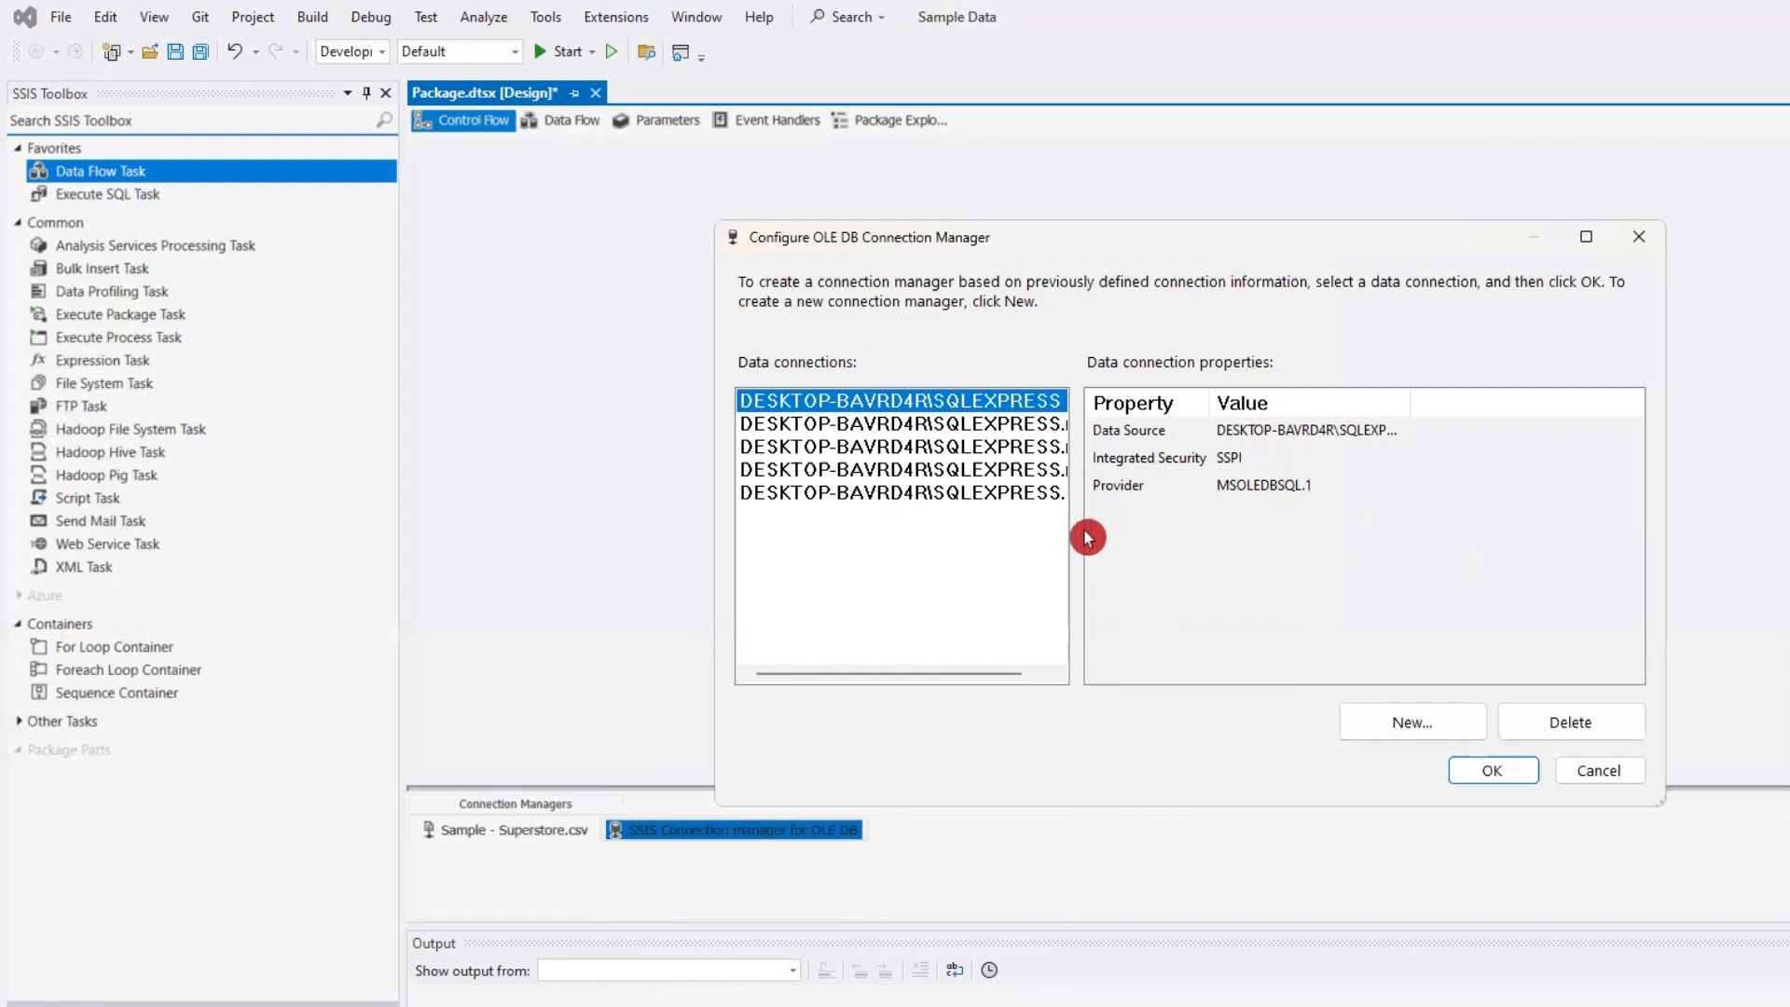
pyautogui.moveTo(871, 672); pyautogui.dragTo(1008, 690)
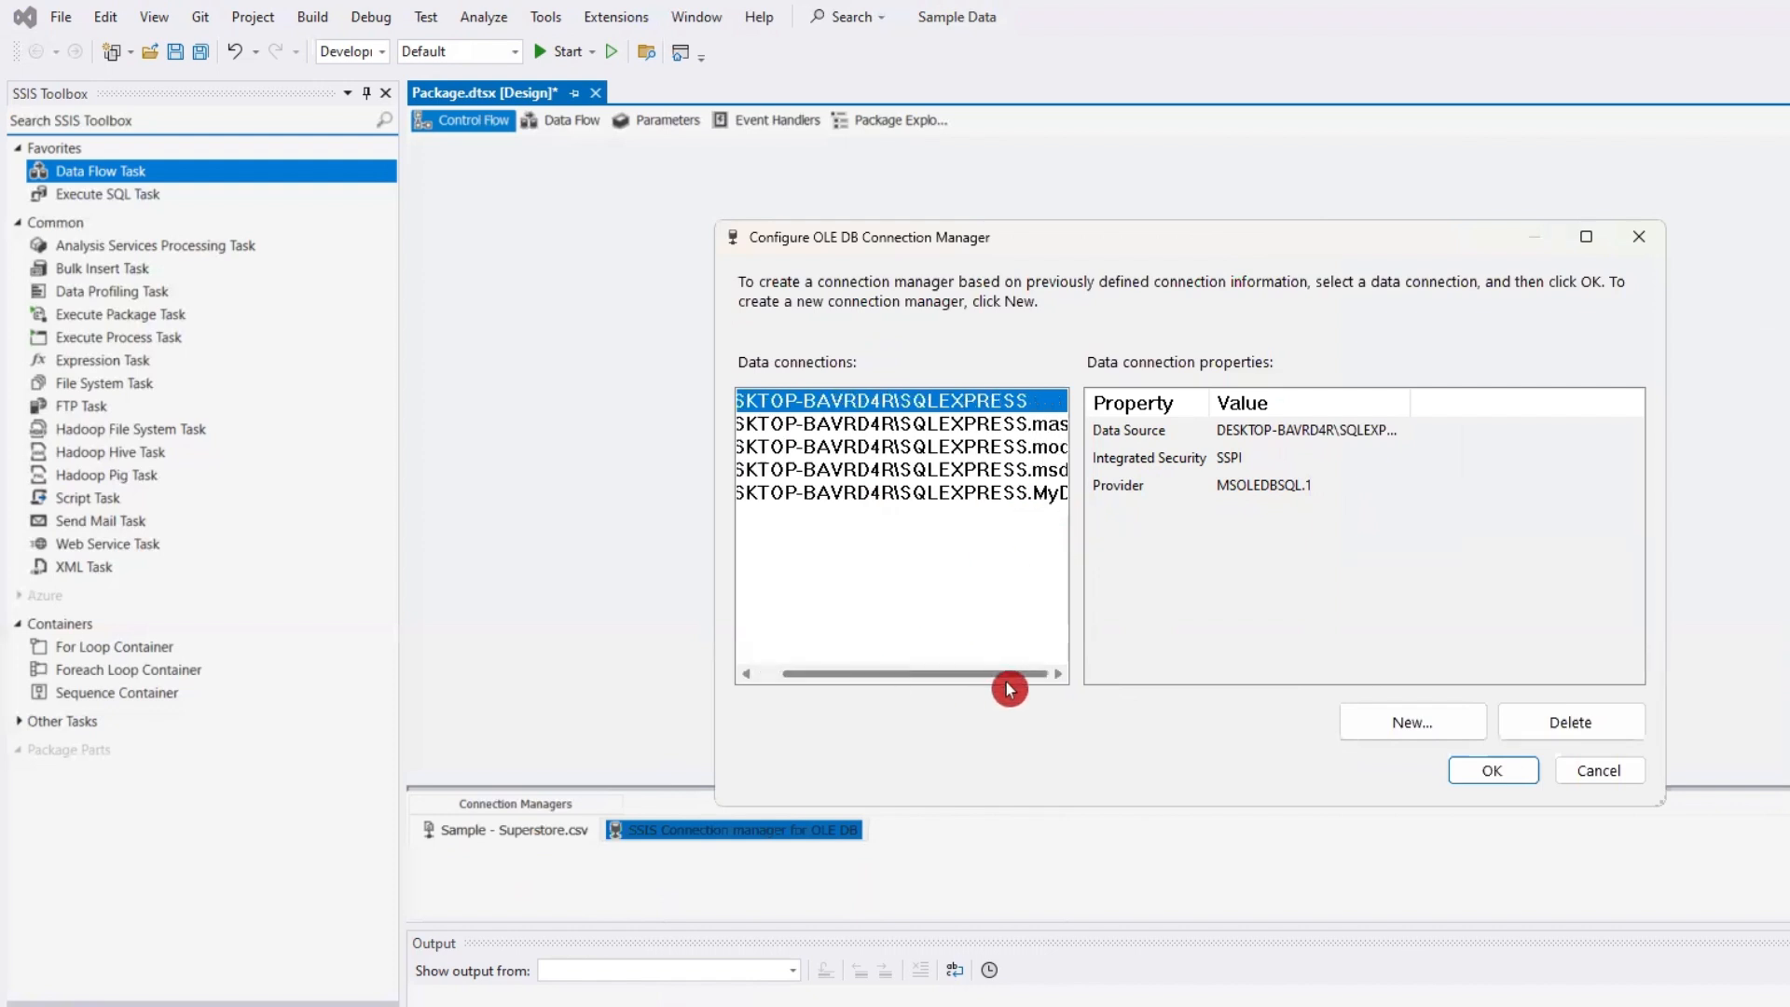
pyautogui.click(958, 494)
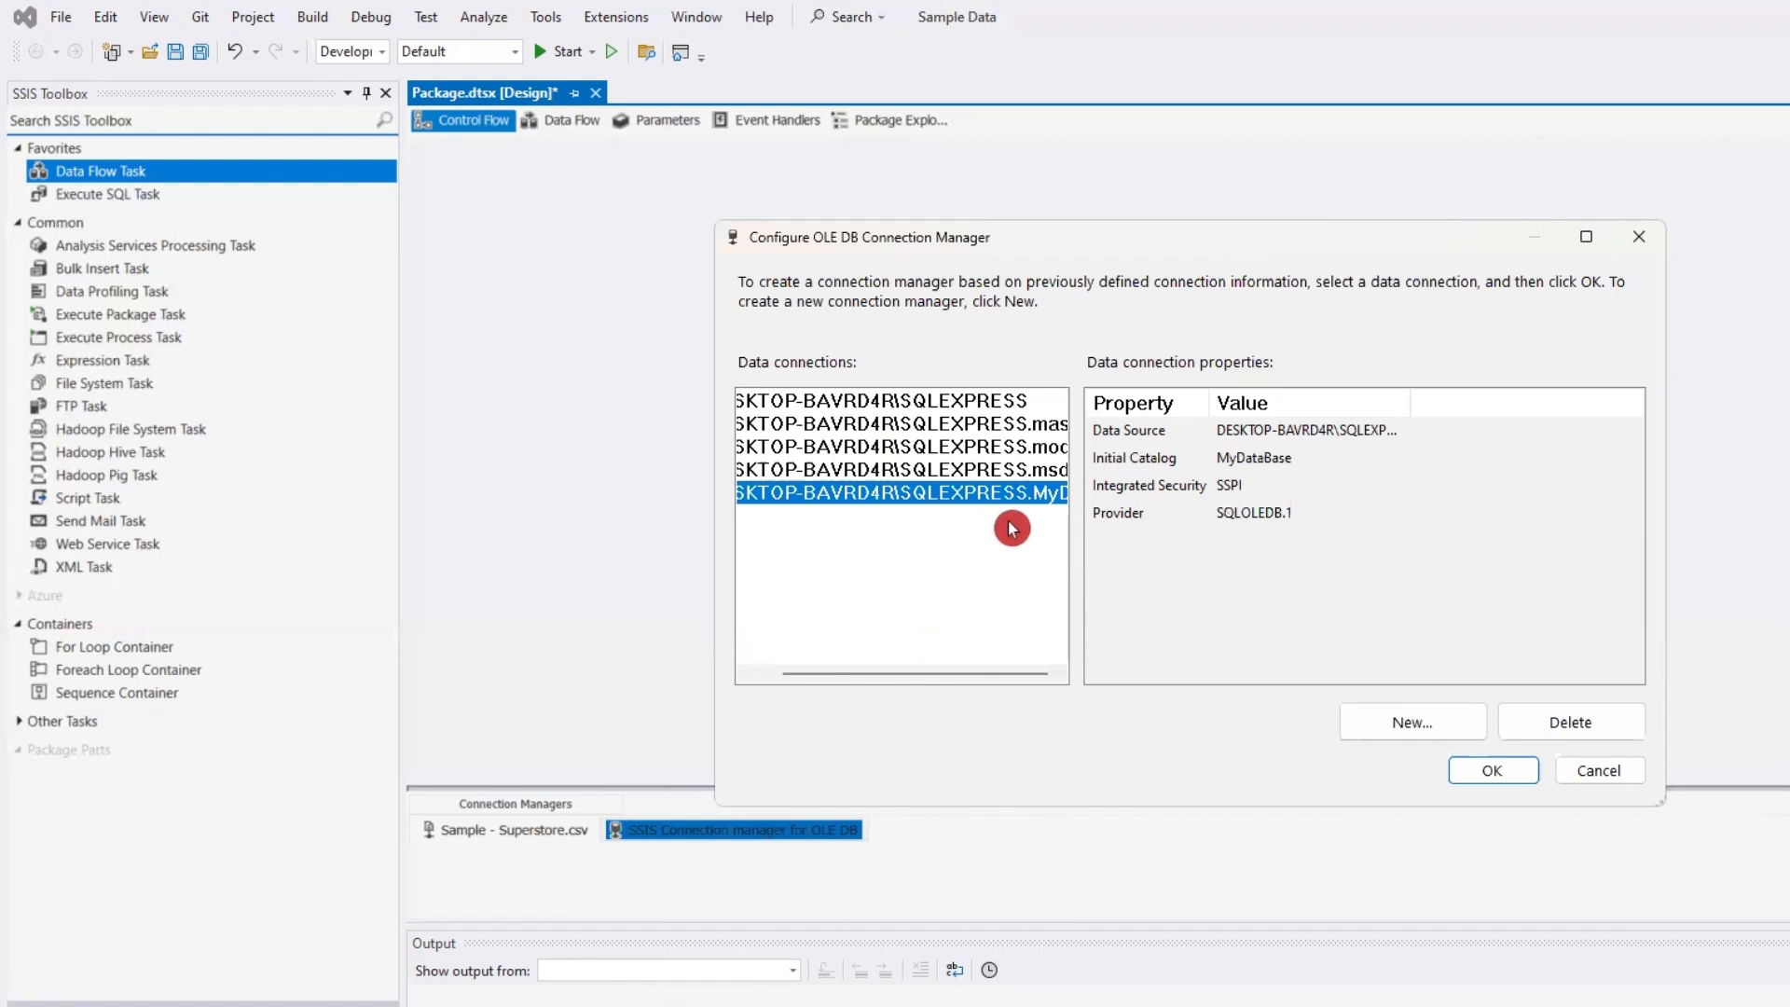
pyautogui.click(1488, 777)
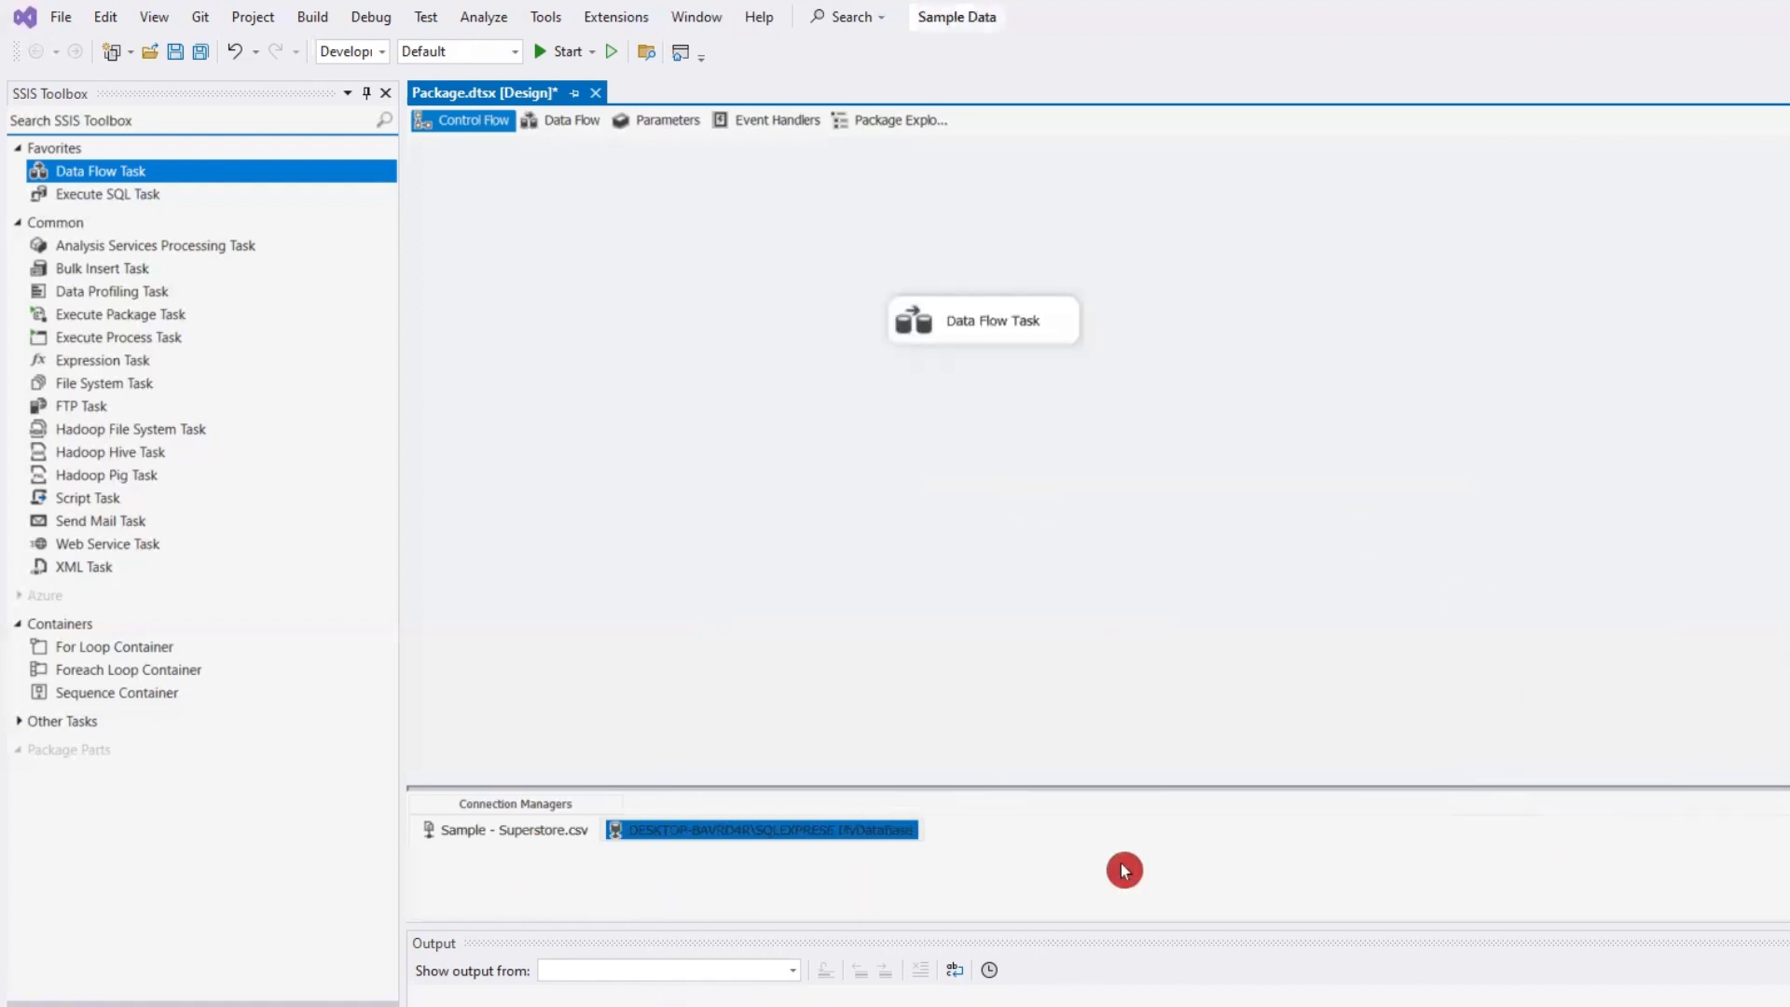
# - Switch to SQL Server Management Studio and examine the master and MyDataBase databases and the dbo.Sample table
pyautogui.click(1089, 853)
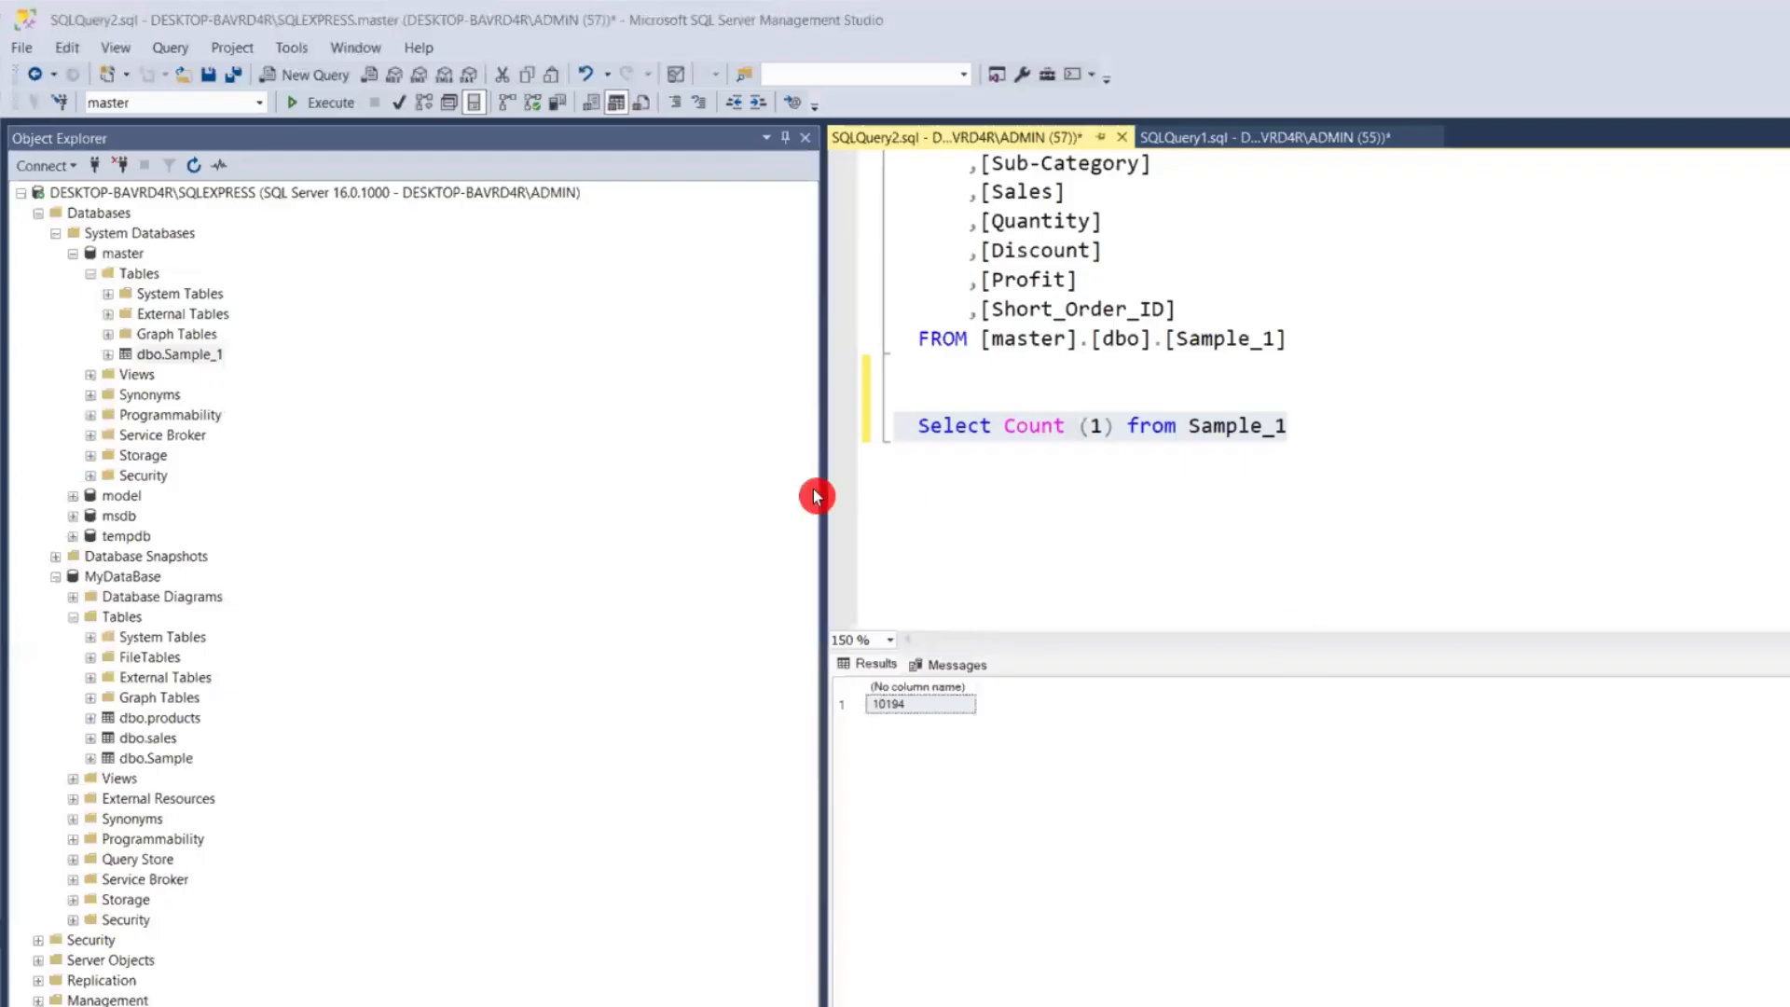
pyautogui.moveTo(915, 425); pyautogui.dragTo(1062, 572)
pyautogui.click(1062, 569)
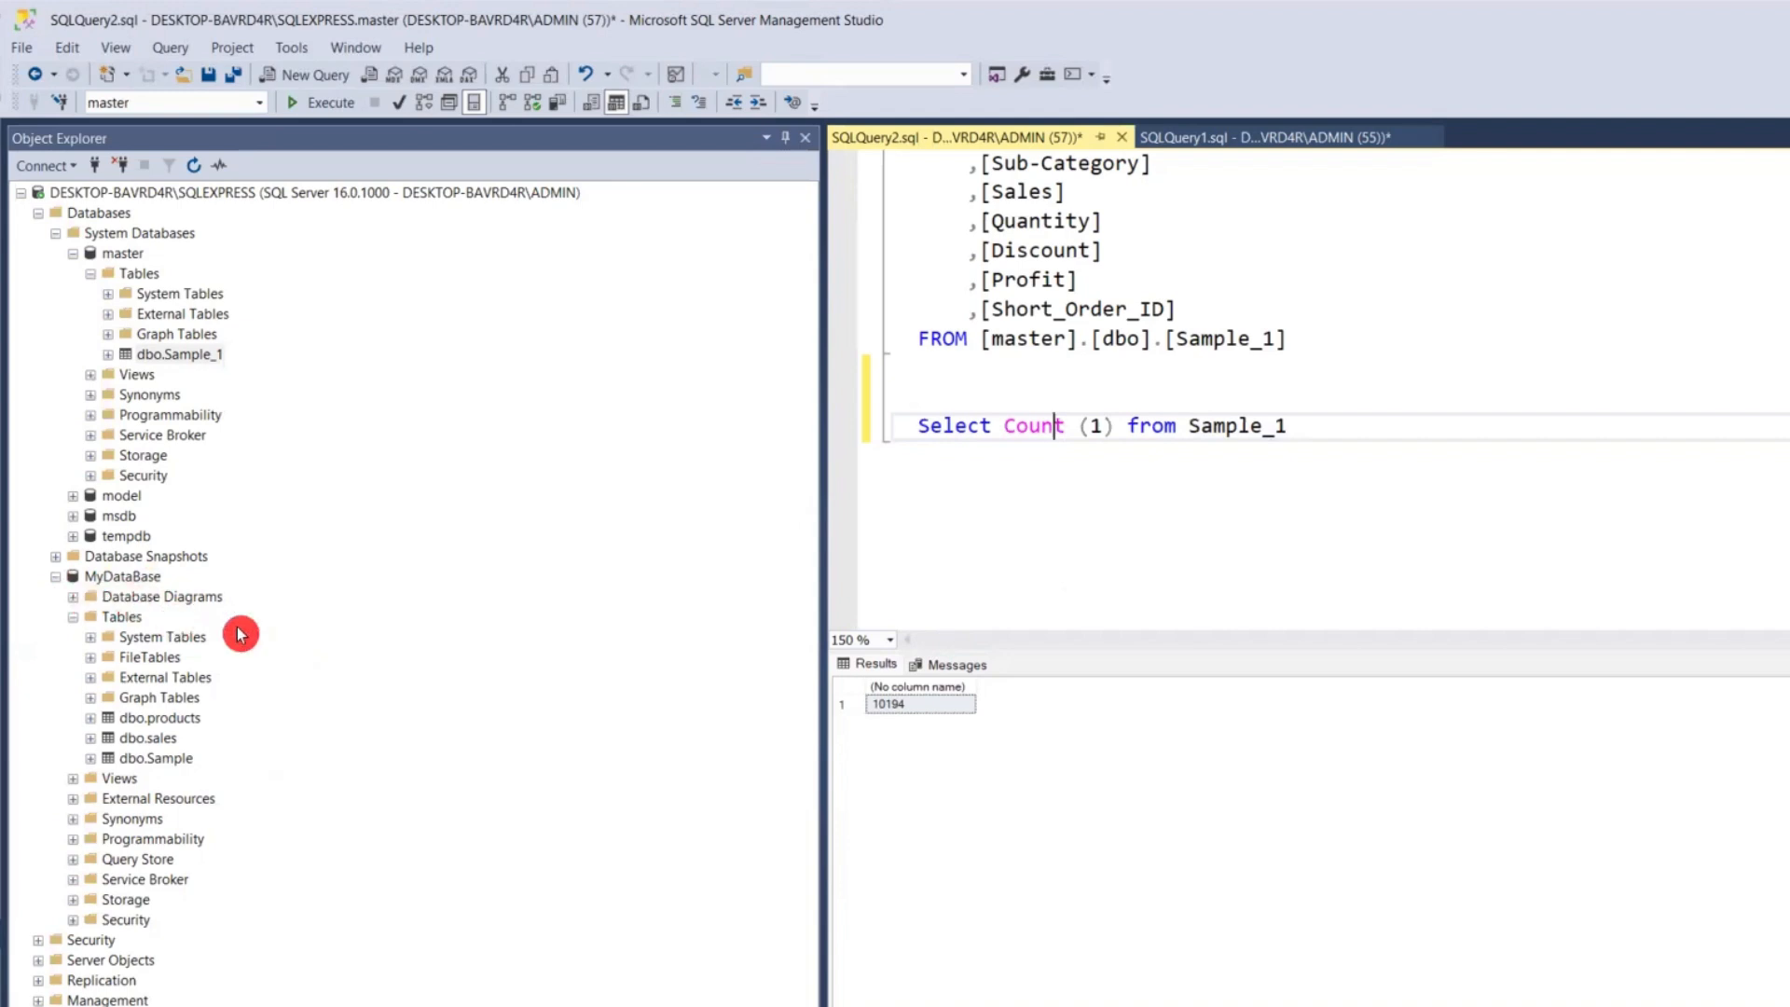
pyautogui.click(128, 254)
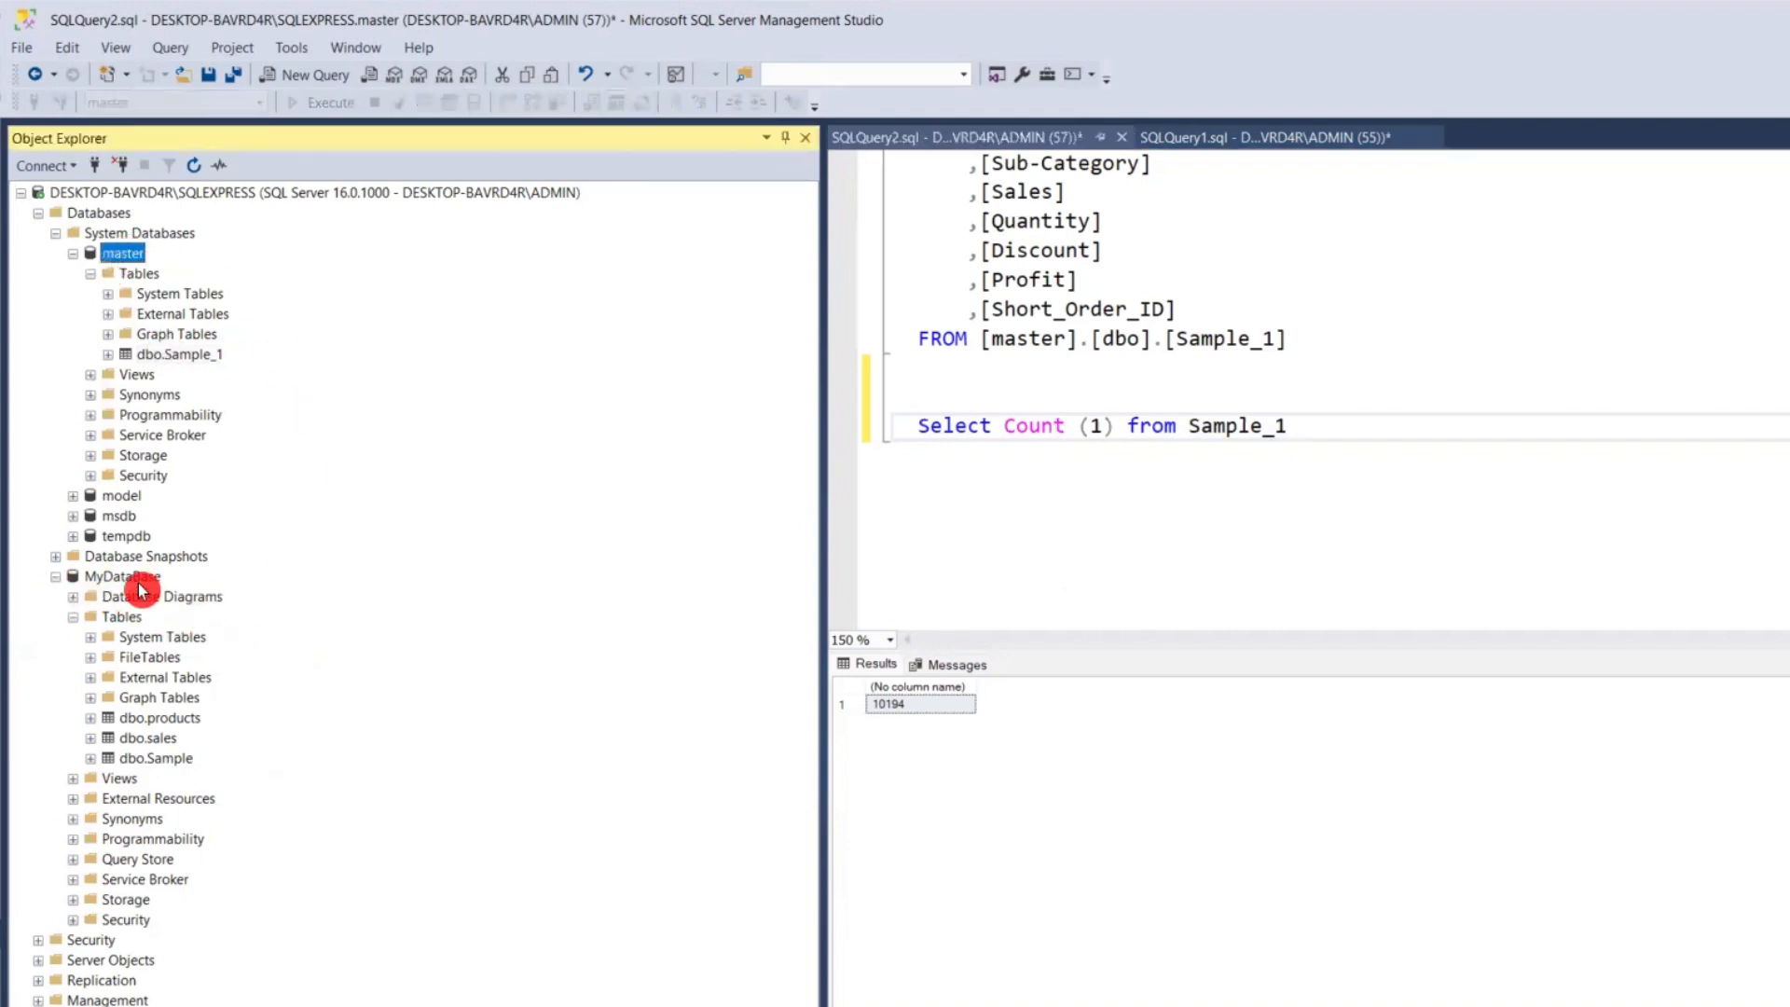
pyautogui.click(140, 557)
pyautogui.click(140, 577)
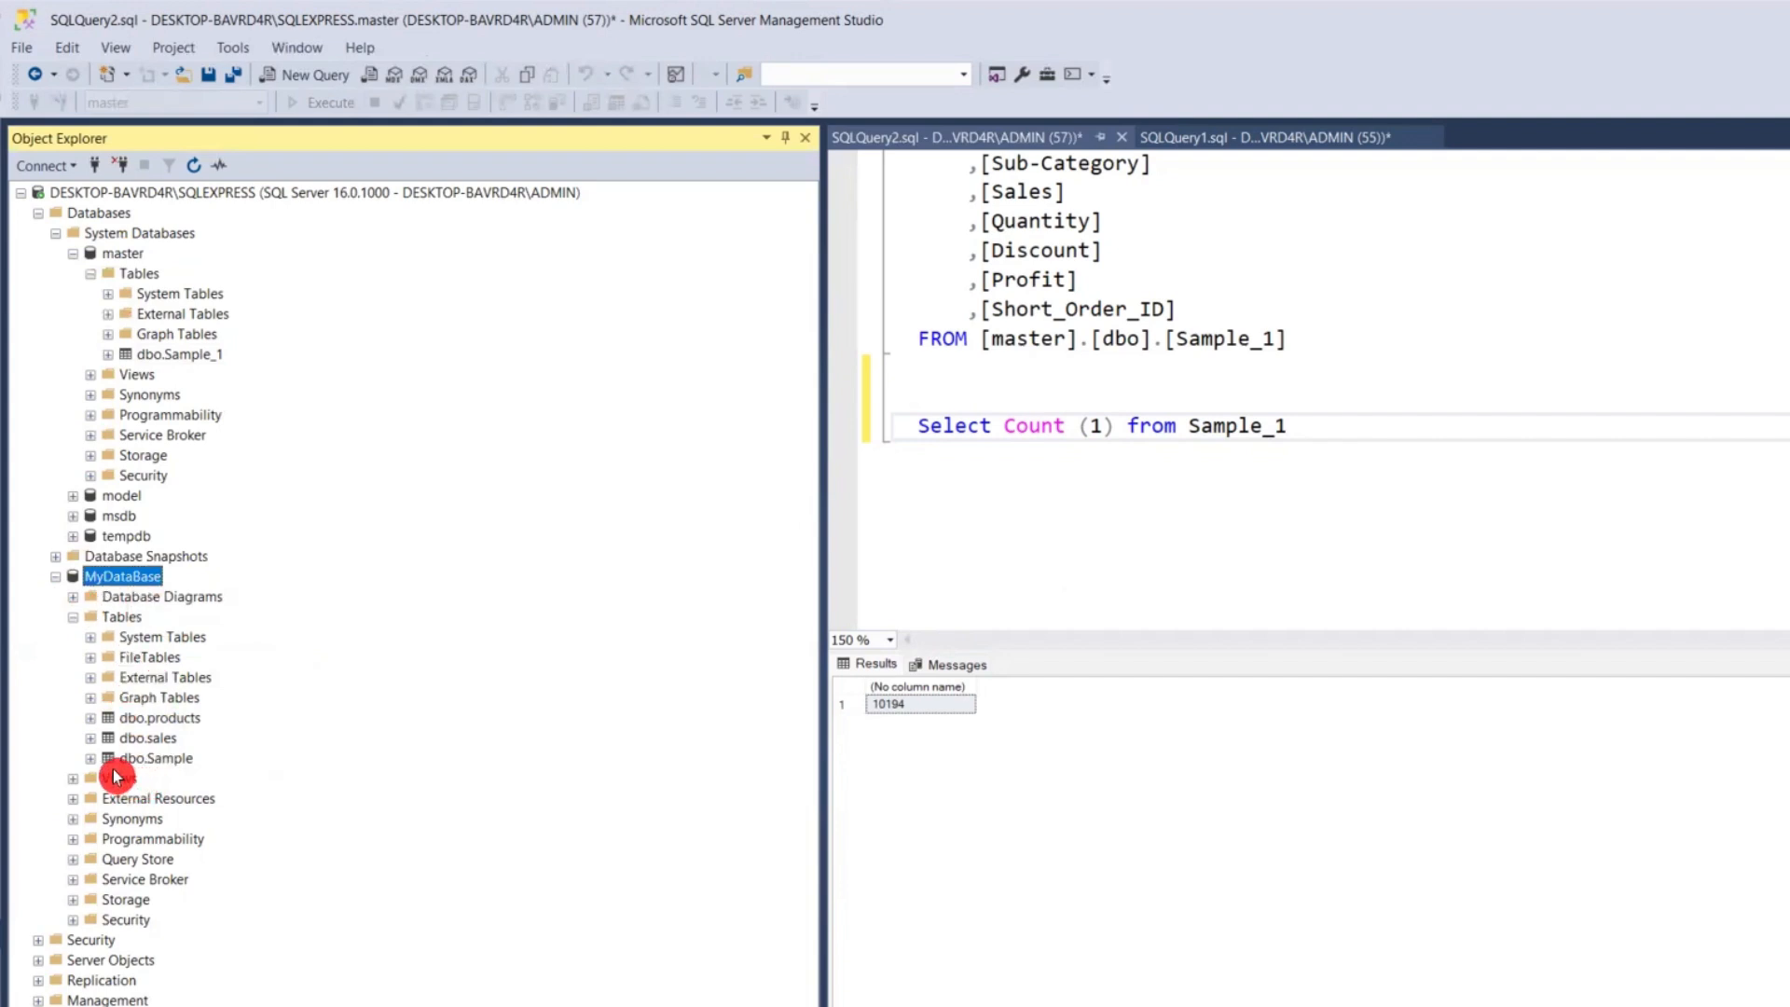
pyautogui.click(145, 759)
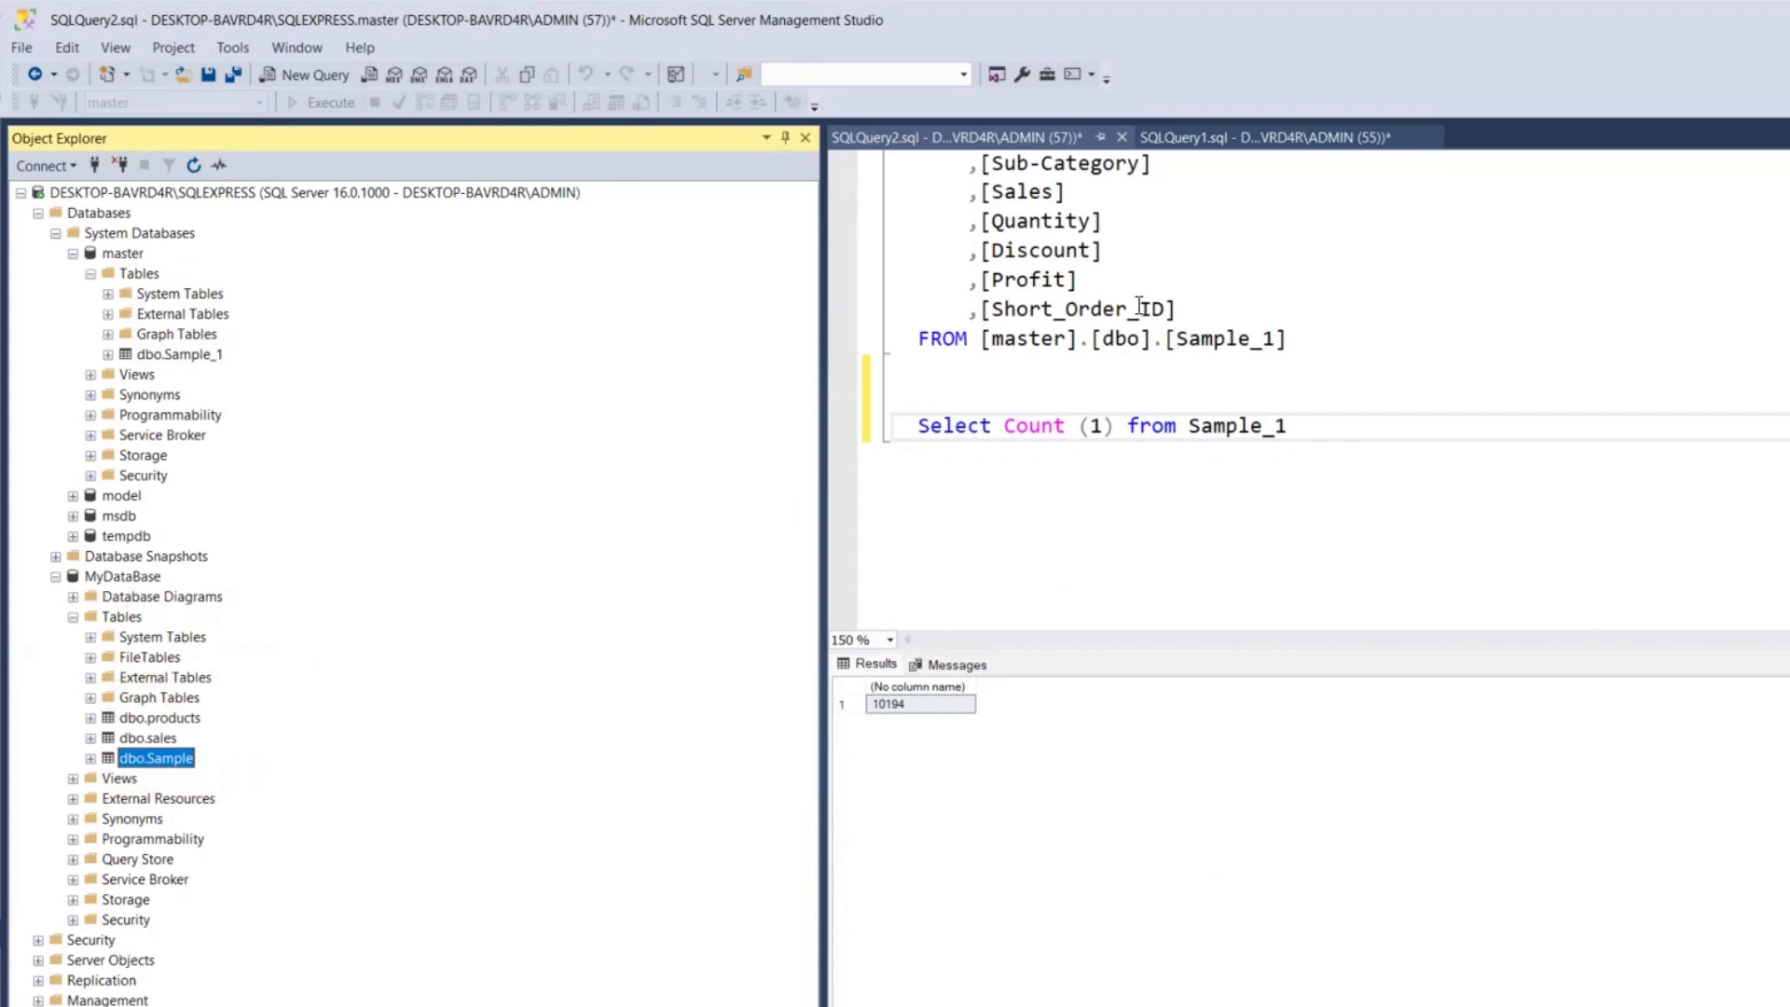
# - Collapse the SELECT TOP (1000) code block in SQLQuery2.sql
pyautogui.scroll(5, 1138, 491)
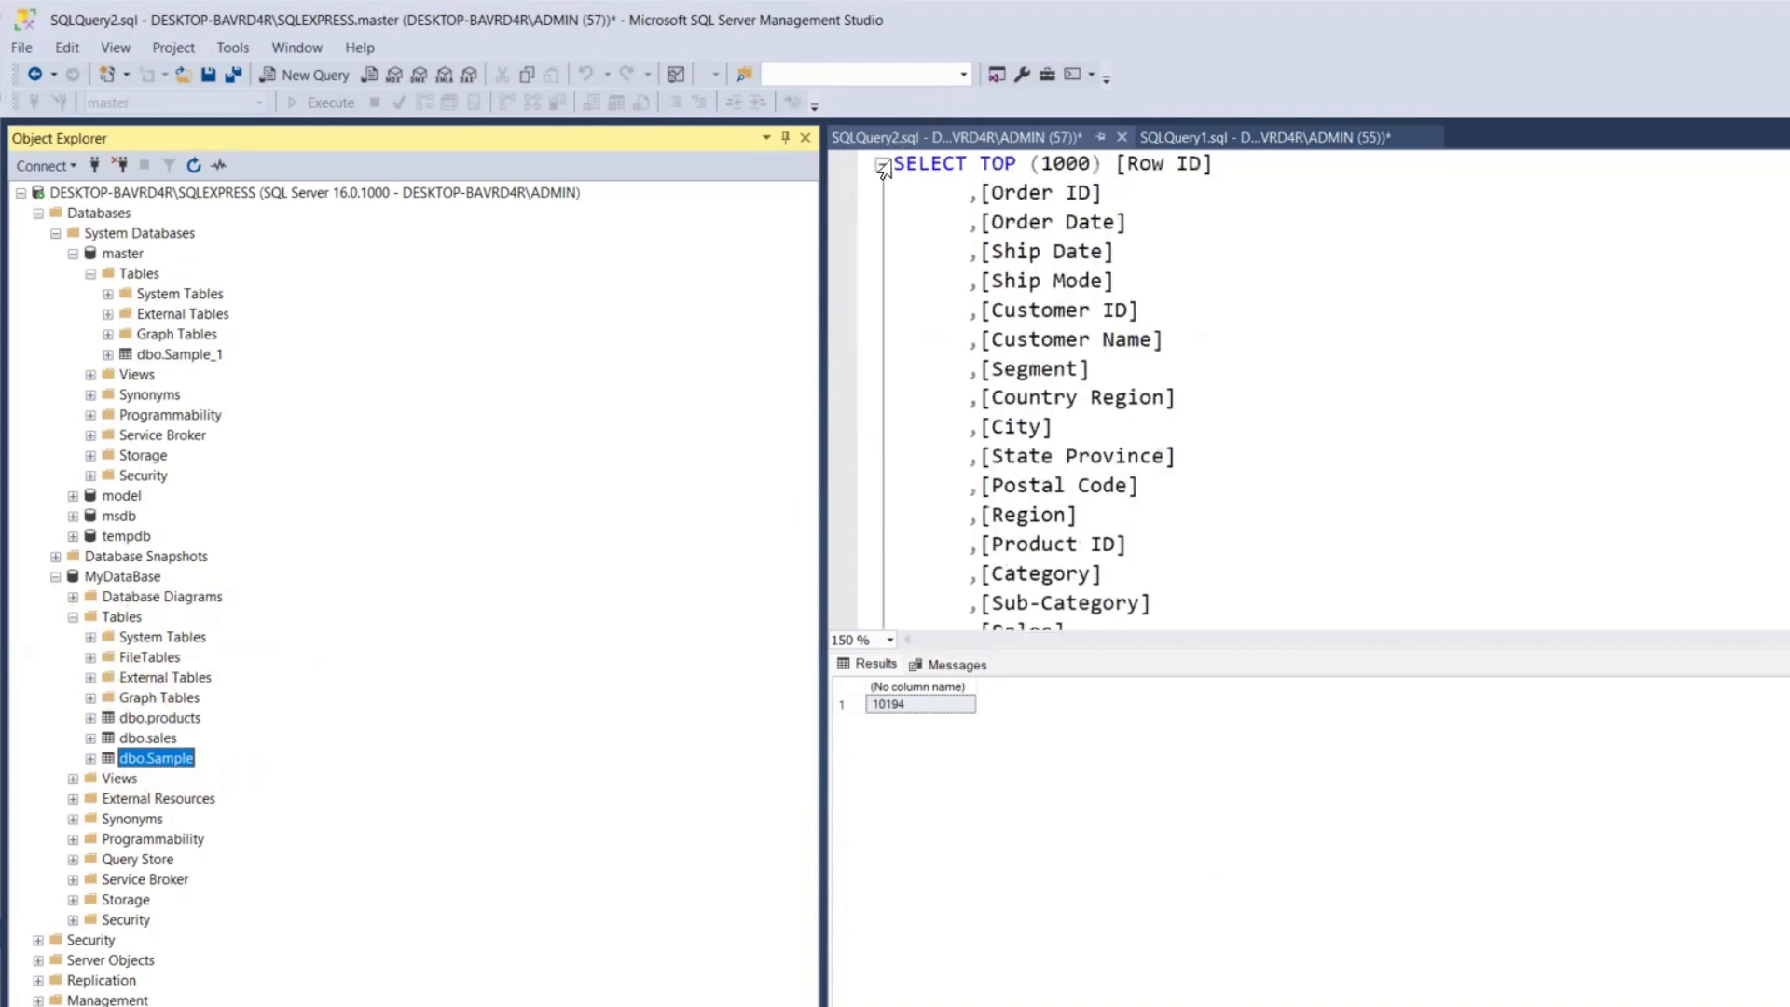
pyautogui.click(881, 166)
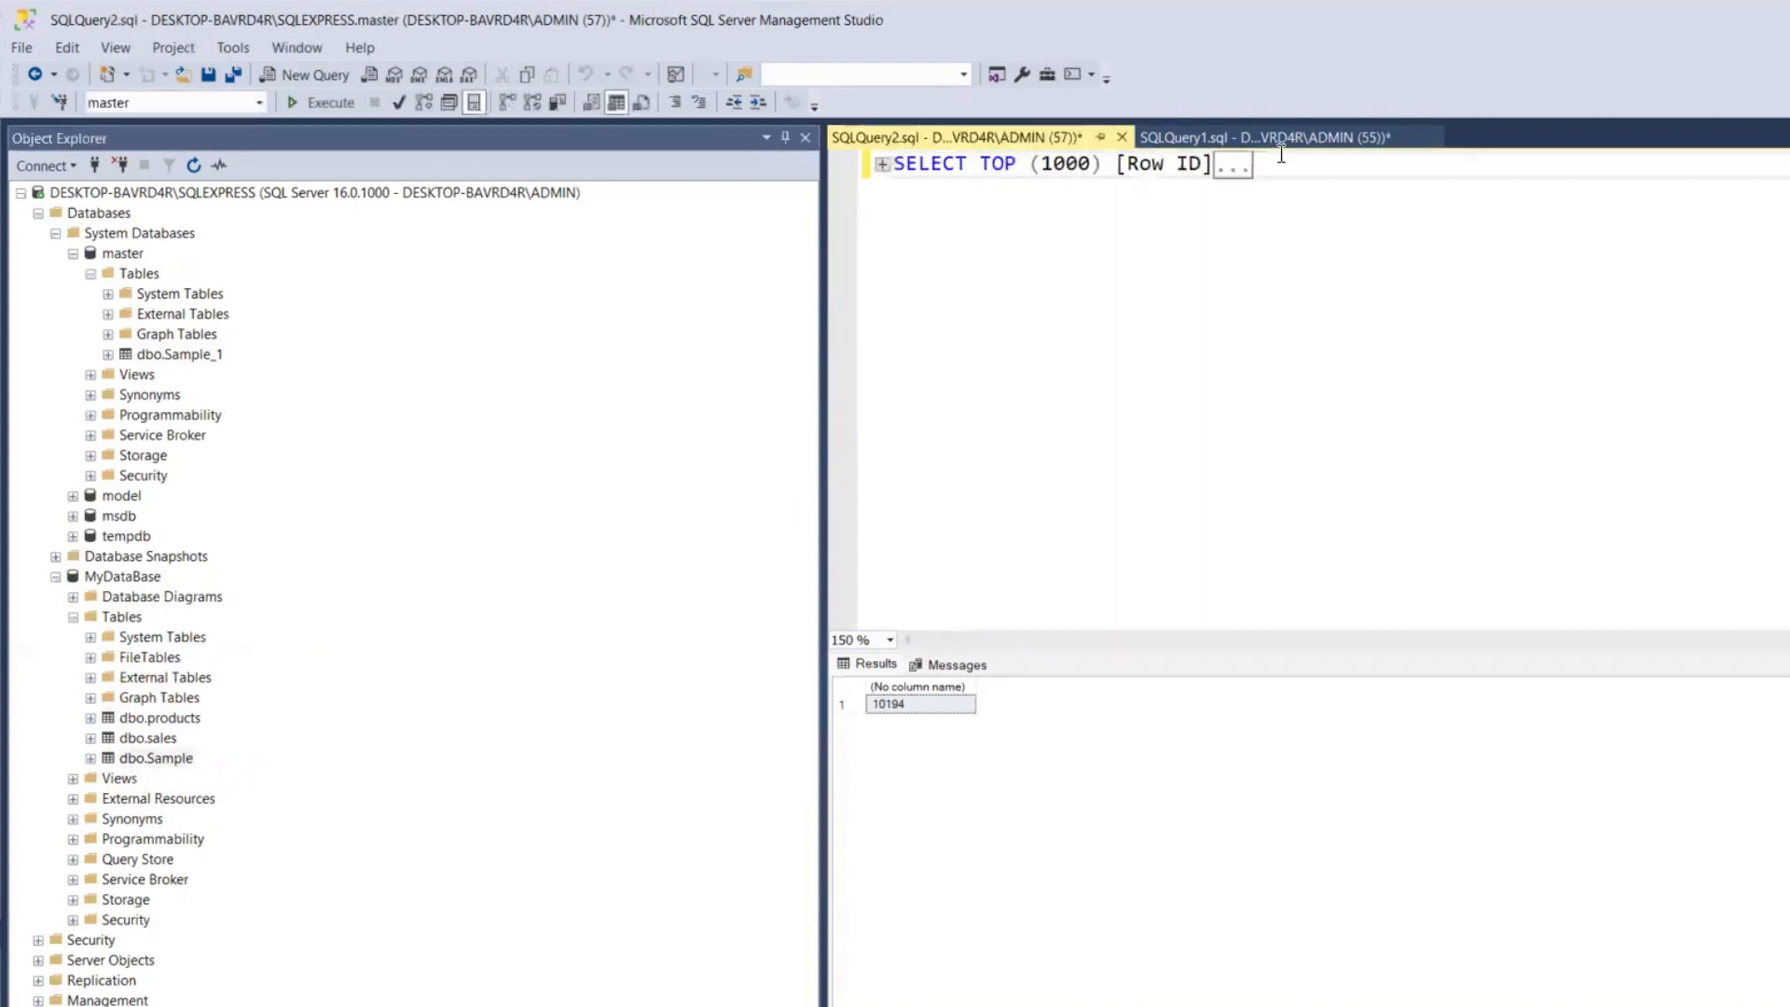
pyautogui.click(1233, 165)
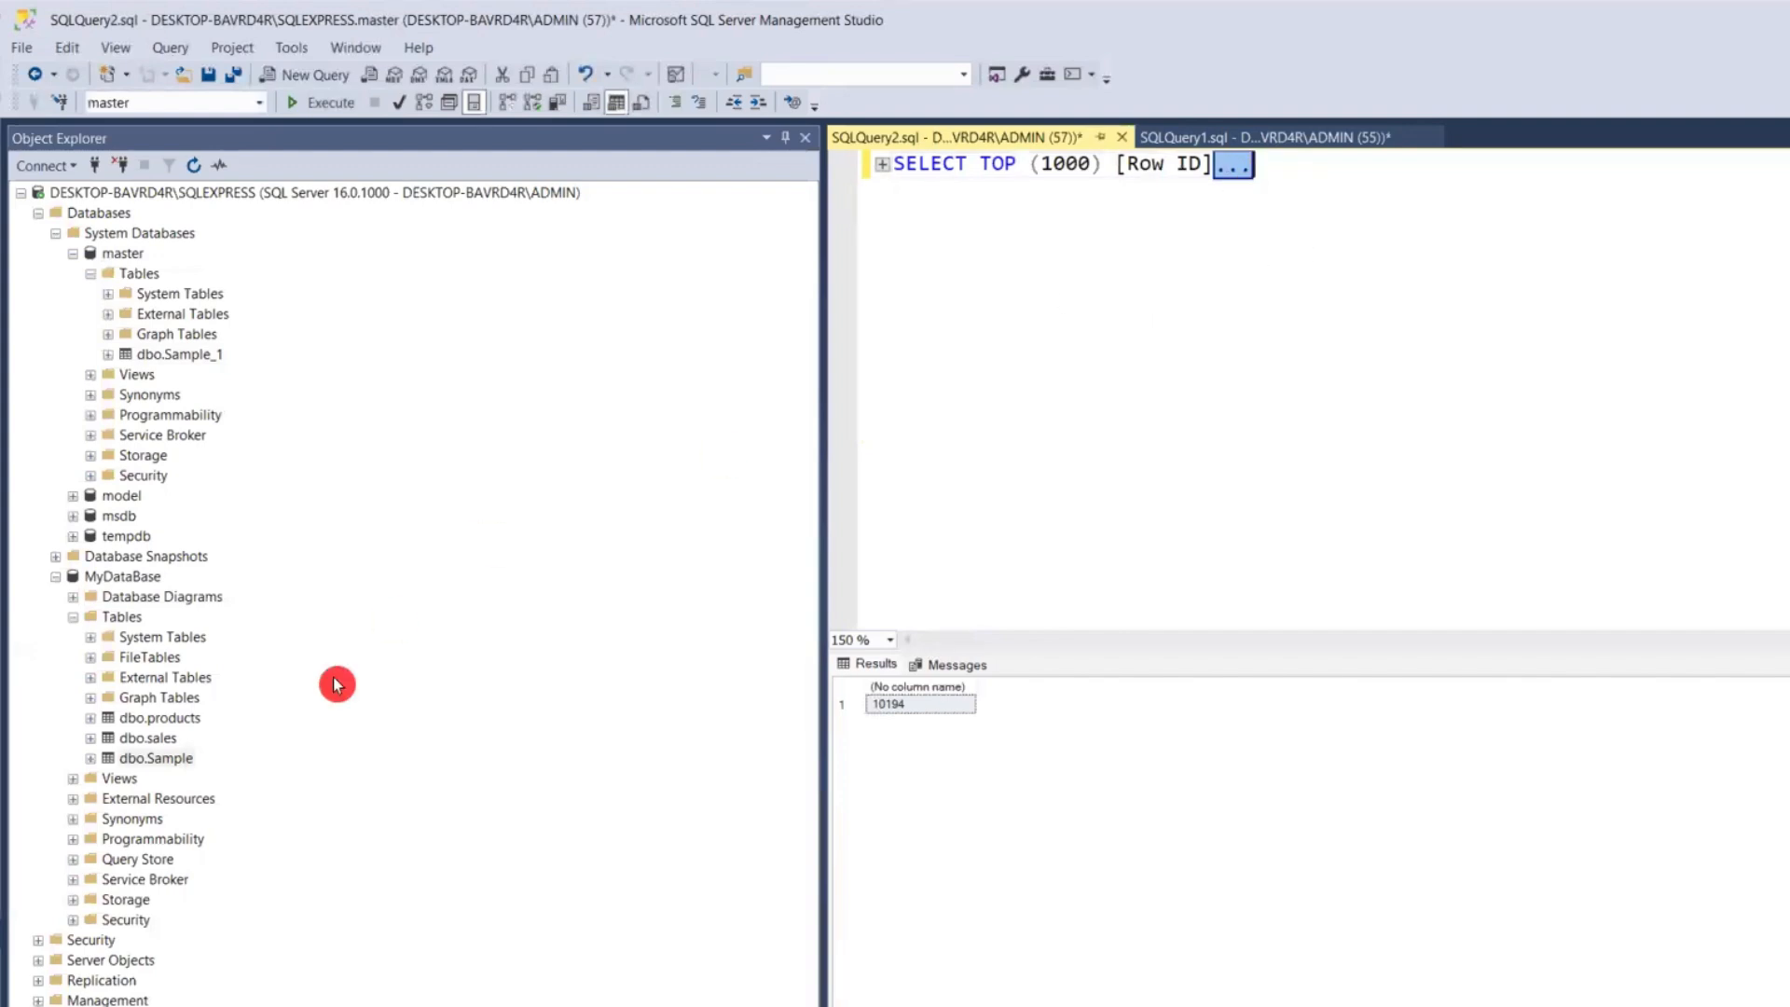
# - Select the top 1000 rows of dbo.Sample in MyDataBase and look through the returned rows and the generated query
pyautogui.rightClick(176, 759)
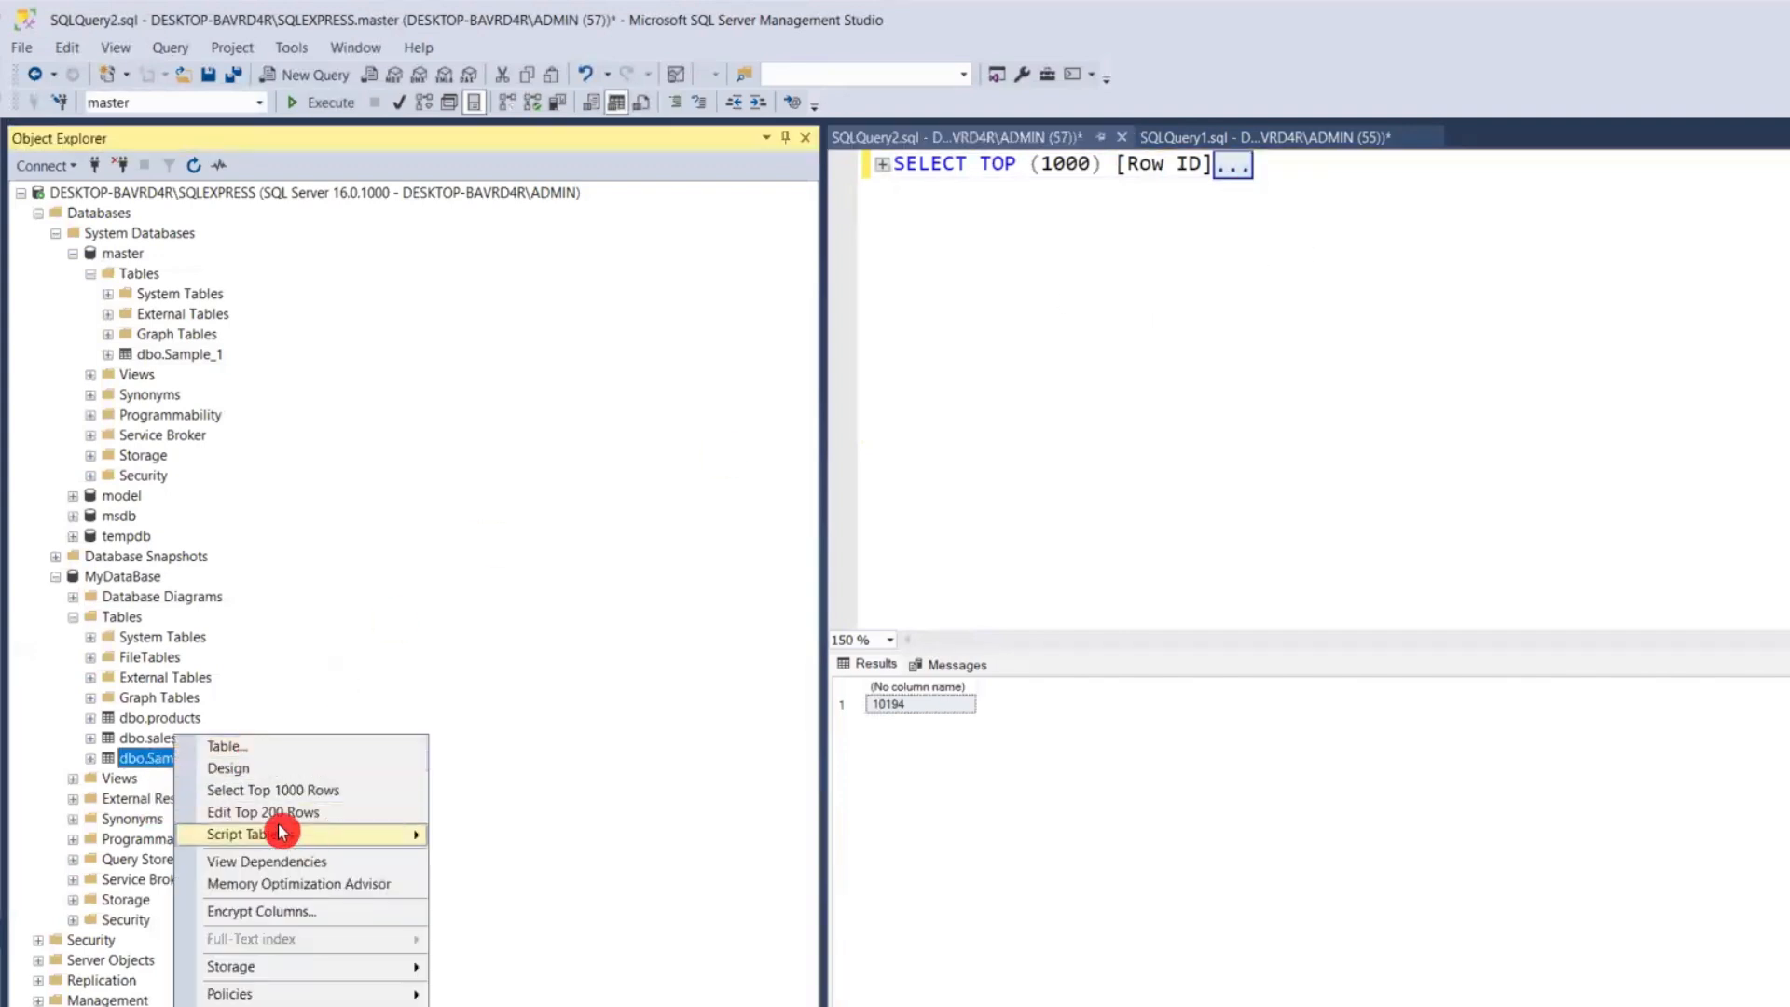
pyautogui.click(244, 790)
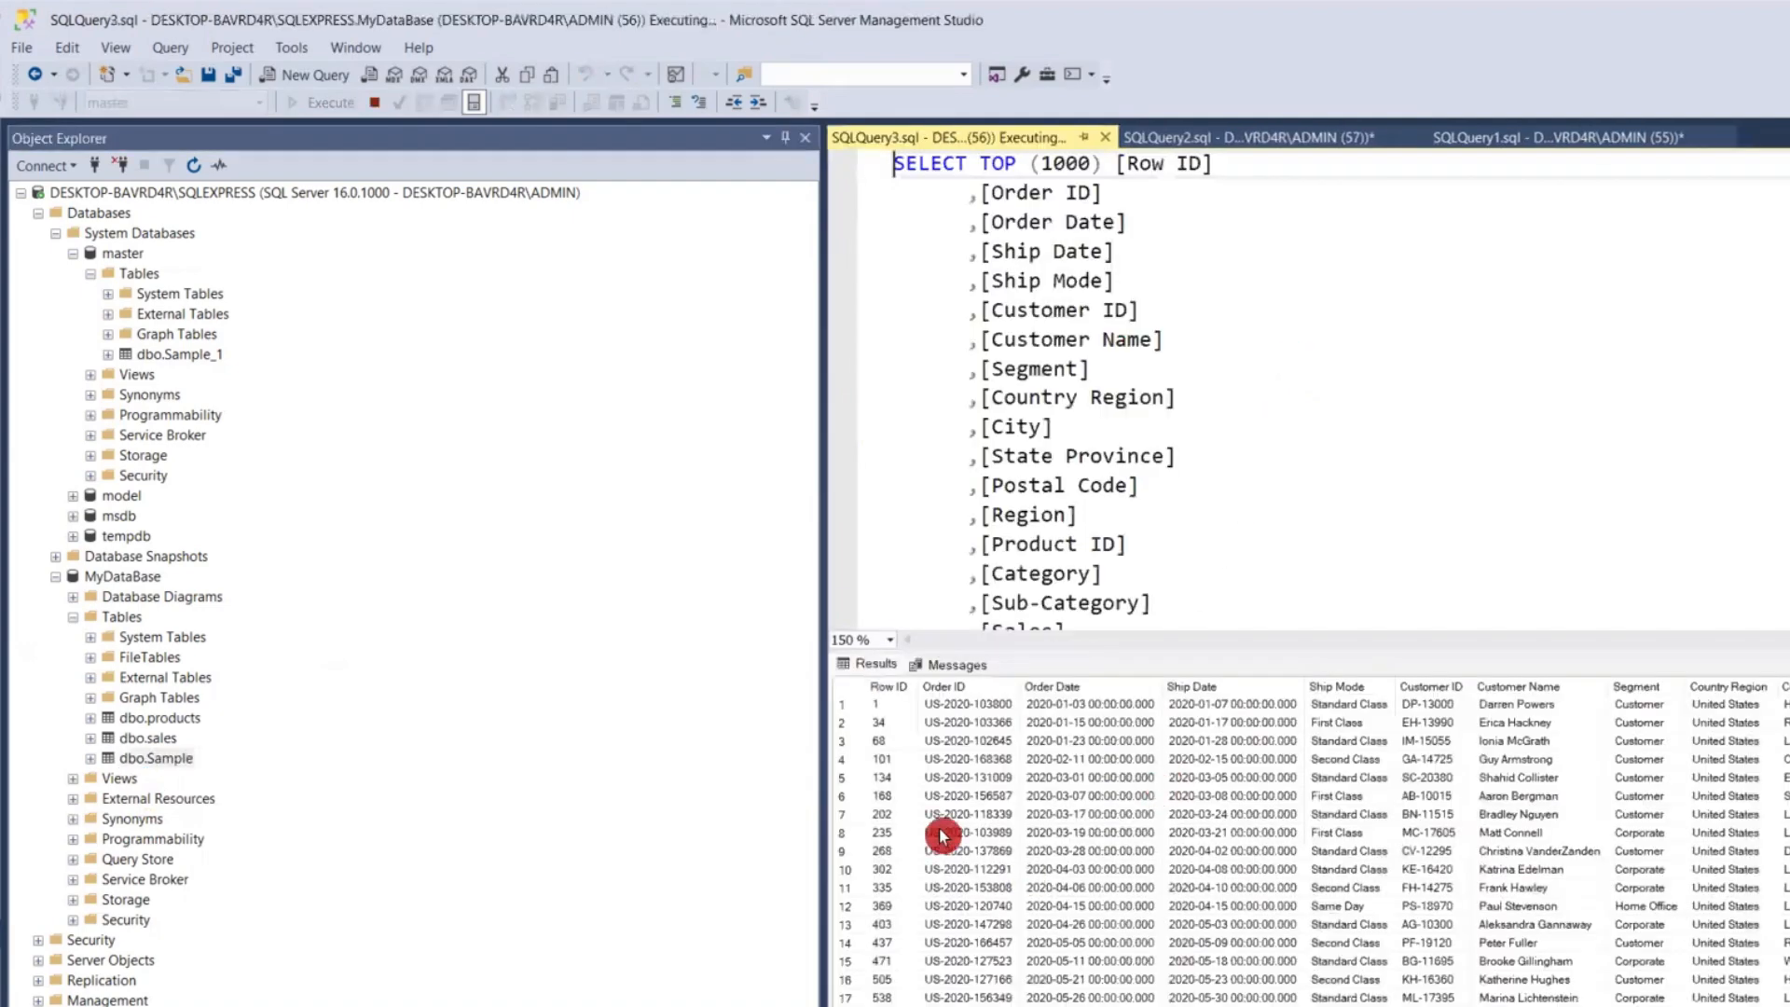
pyautogui.scroll(-4, 1006, 822)
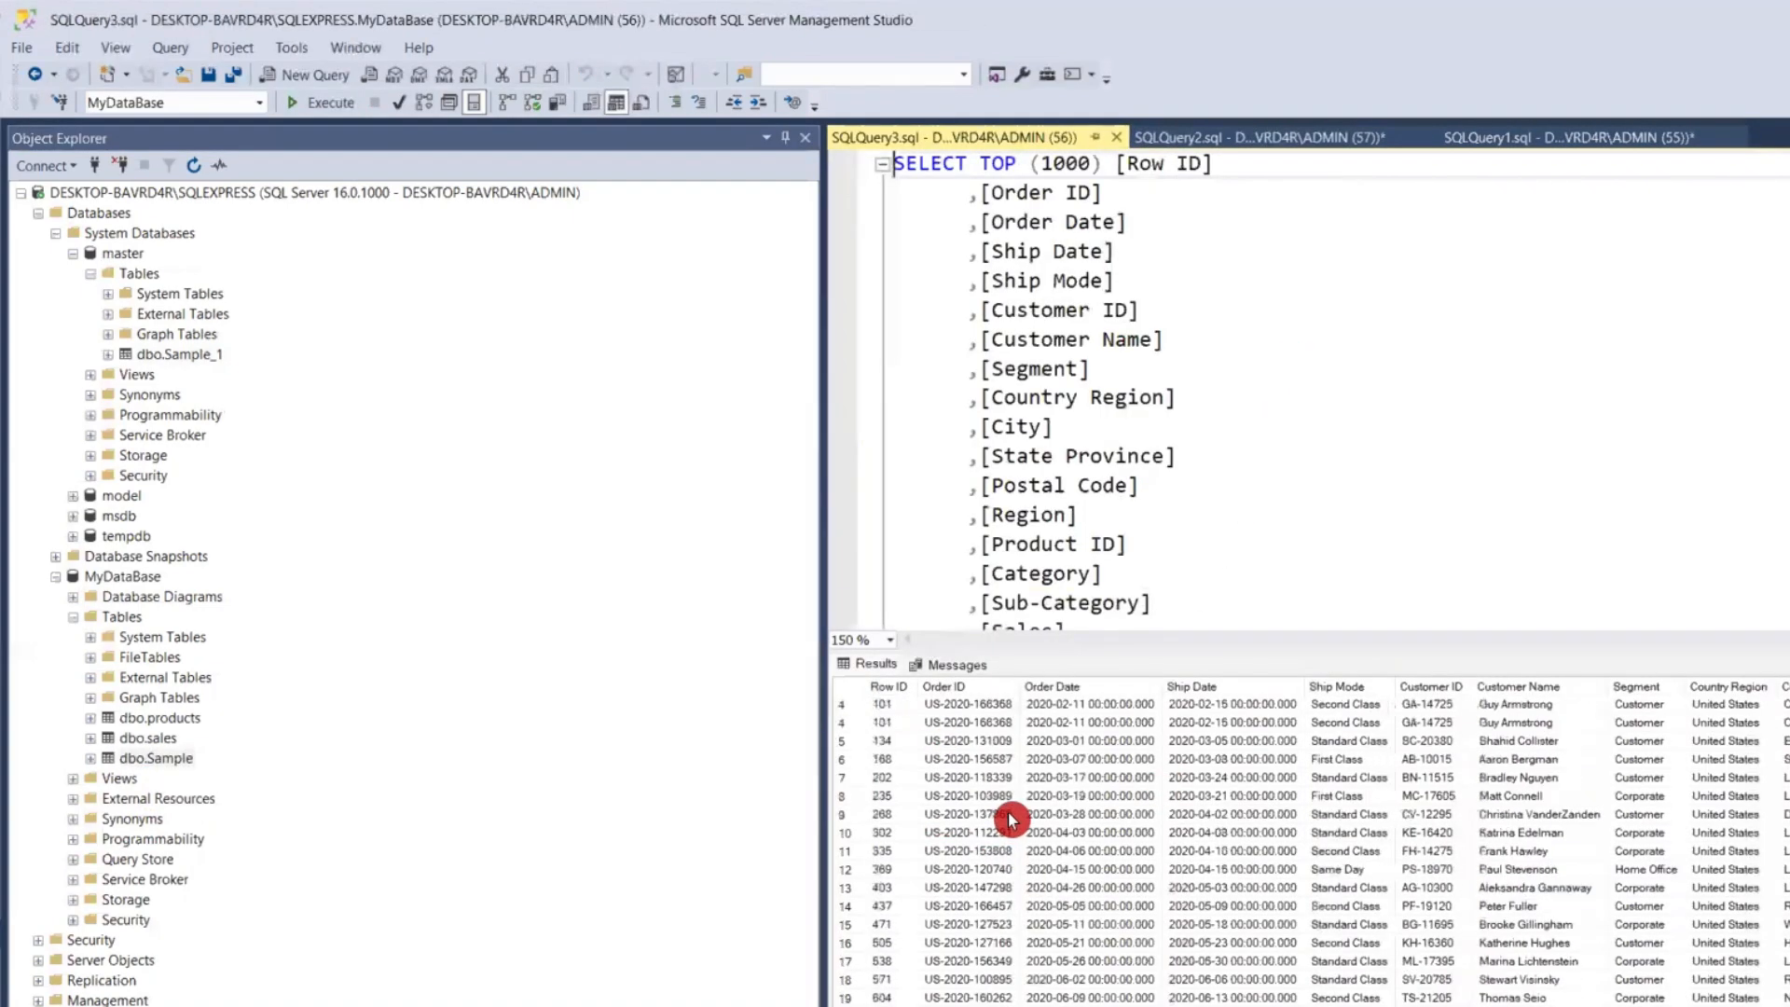
pyautogui.scroll(4, 1011, 820)
pyautogui.scroll(-8, 1131, 360)
pyautogui.scroll(3, 1339, 249)
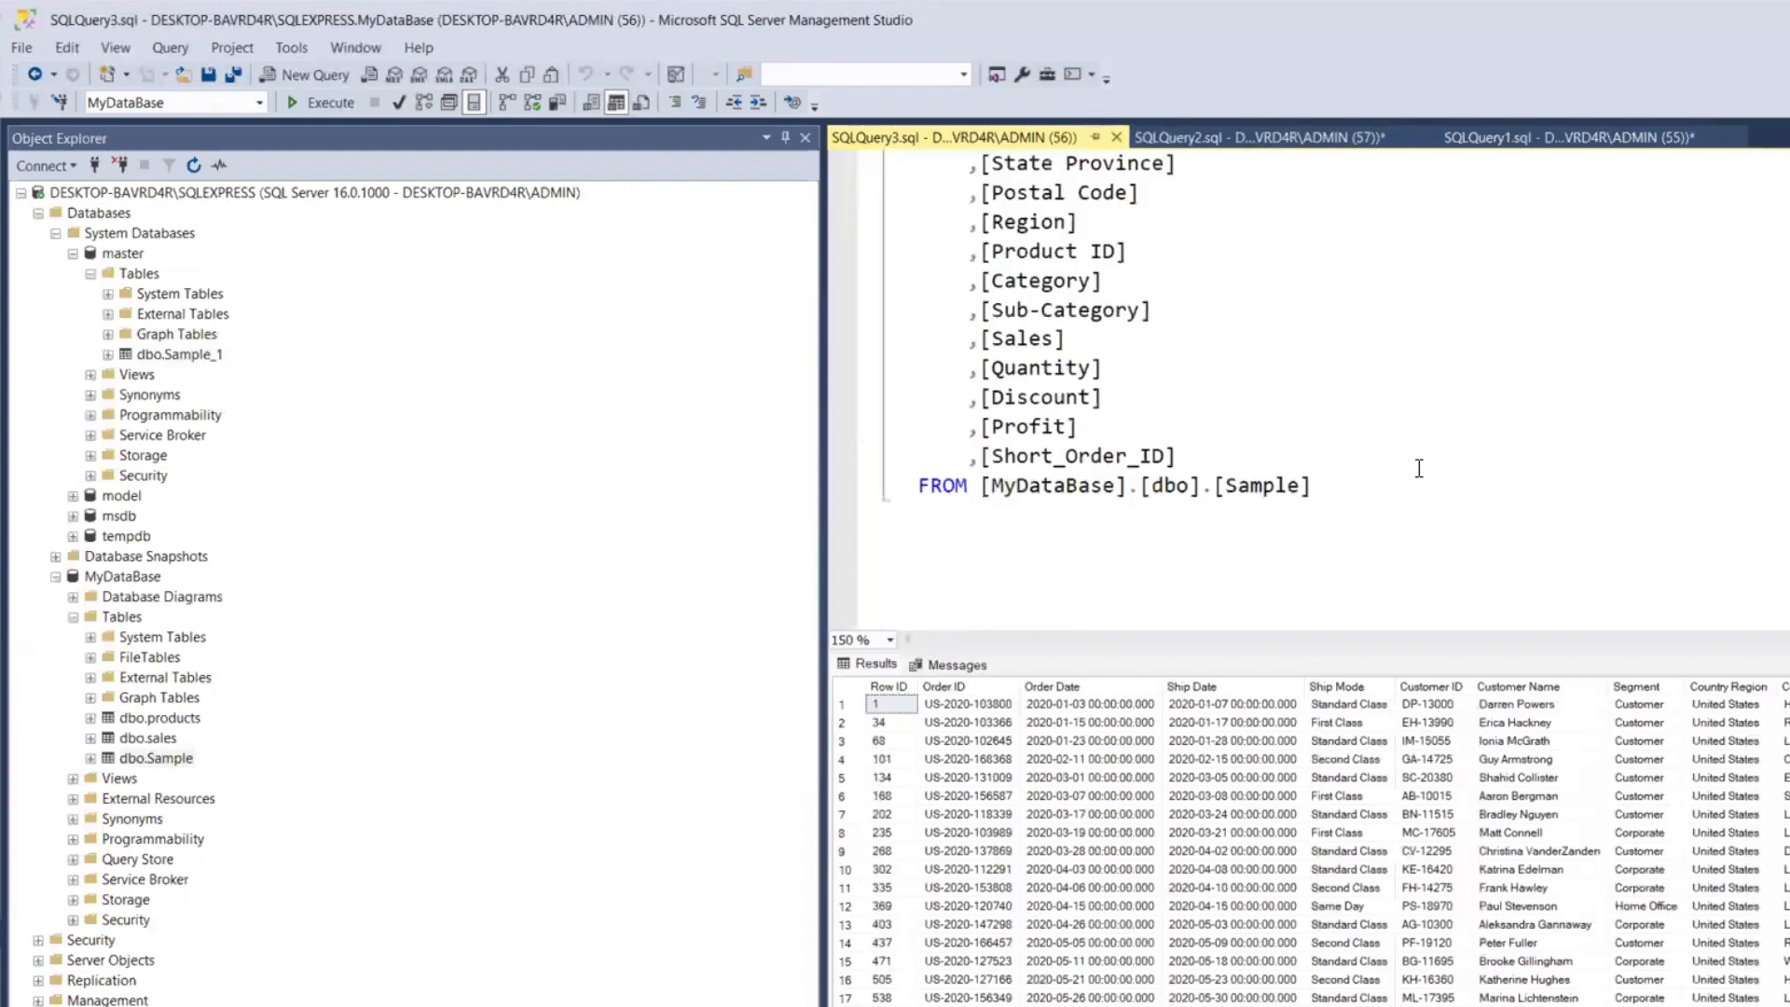
# - Add the statement Select Count(*) from sample below the generated query in SQLQuery3.sql and run only that statement
pyautogui.click(1407, 480)
pyautogui.press('Return')
pyautogui.press('Return')
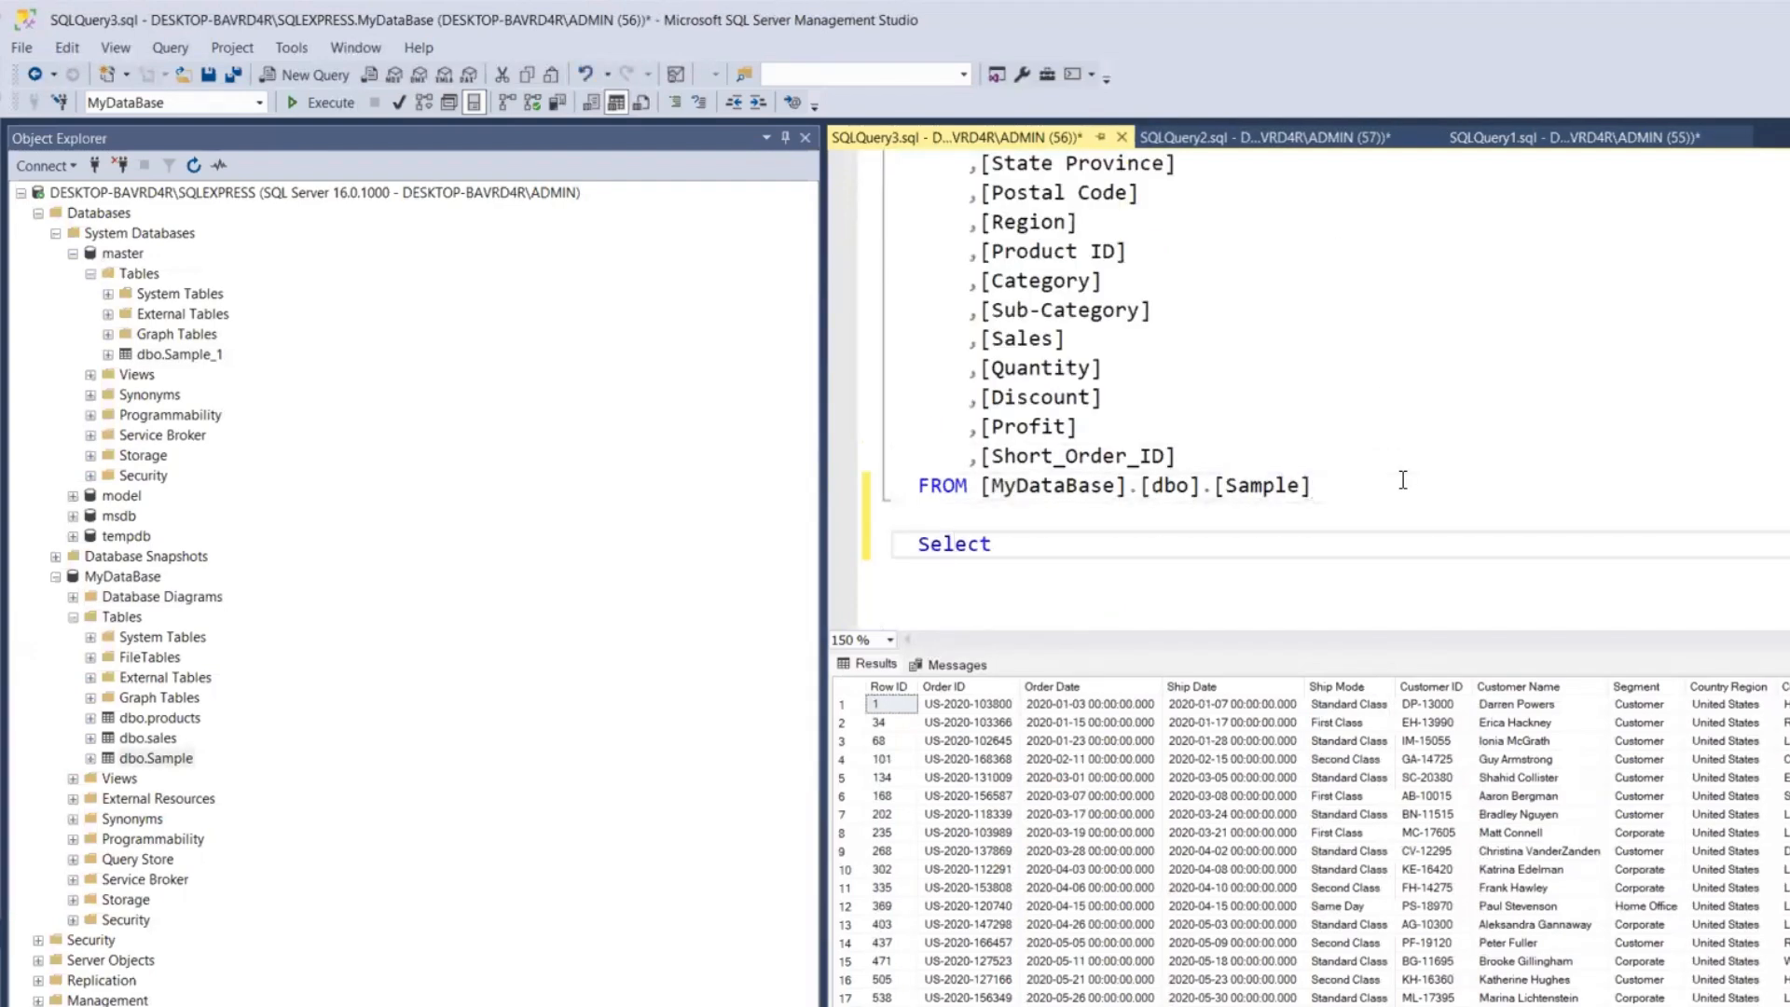
pyautogui.write('Select Coun')
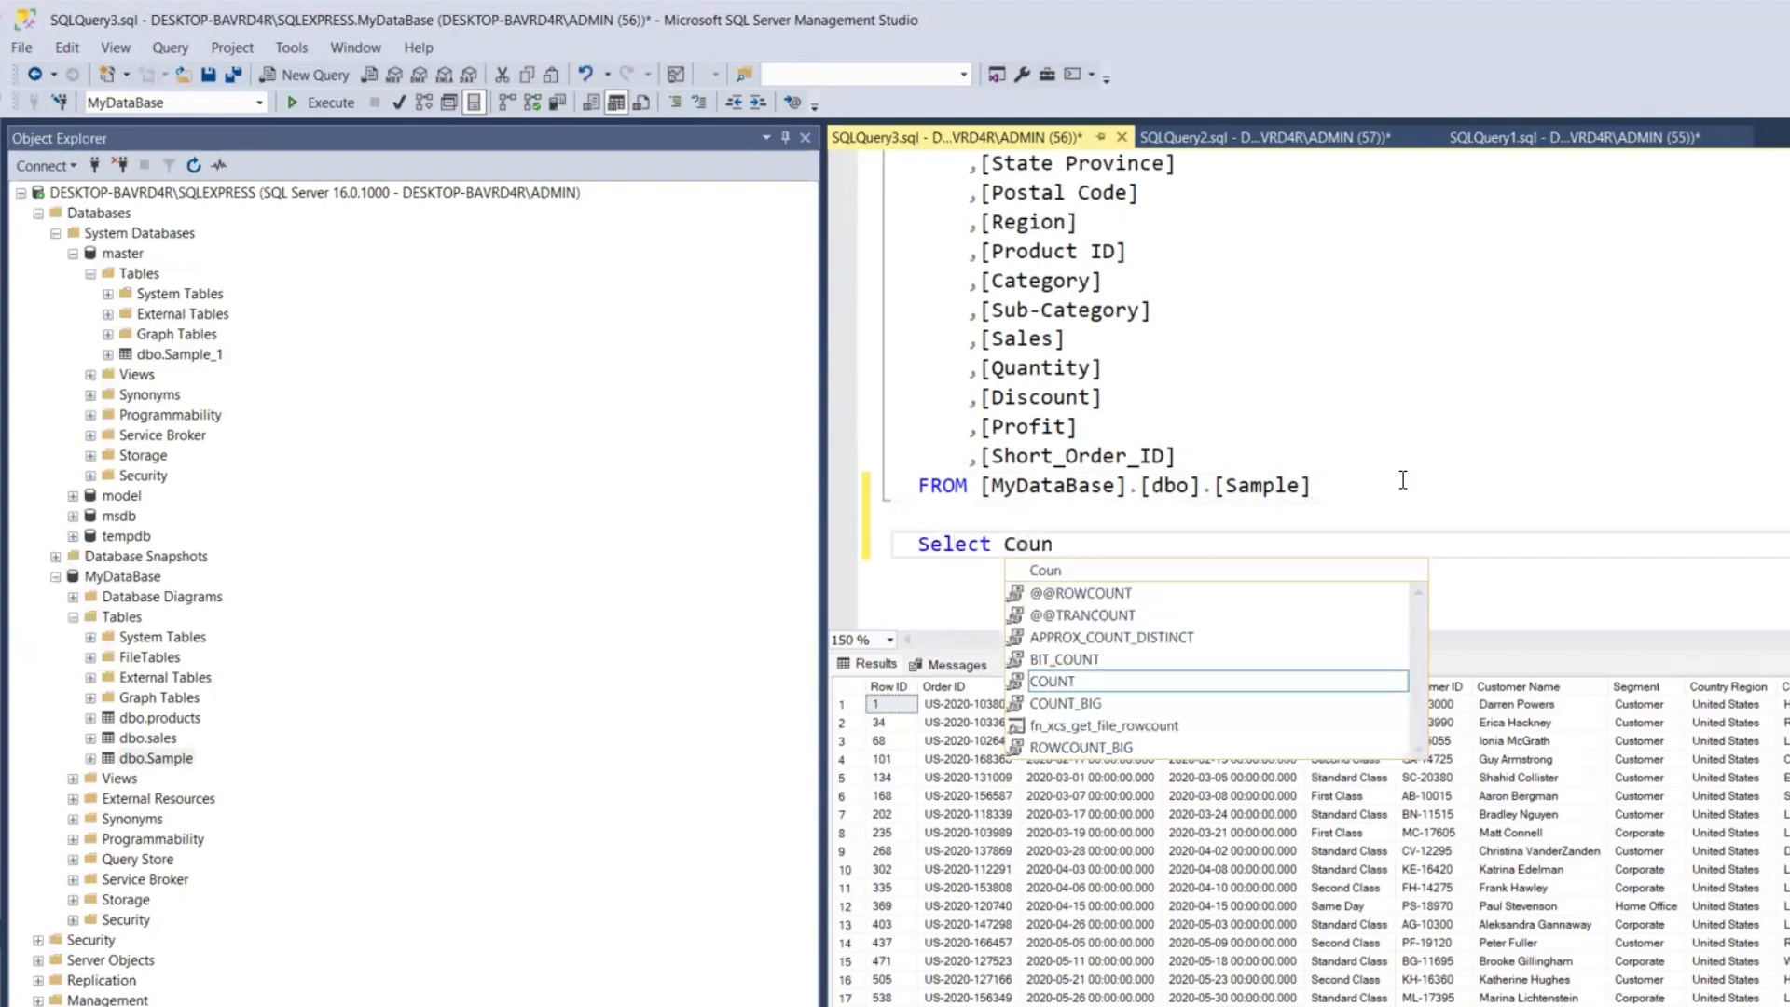
pyautogui.write('t(')
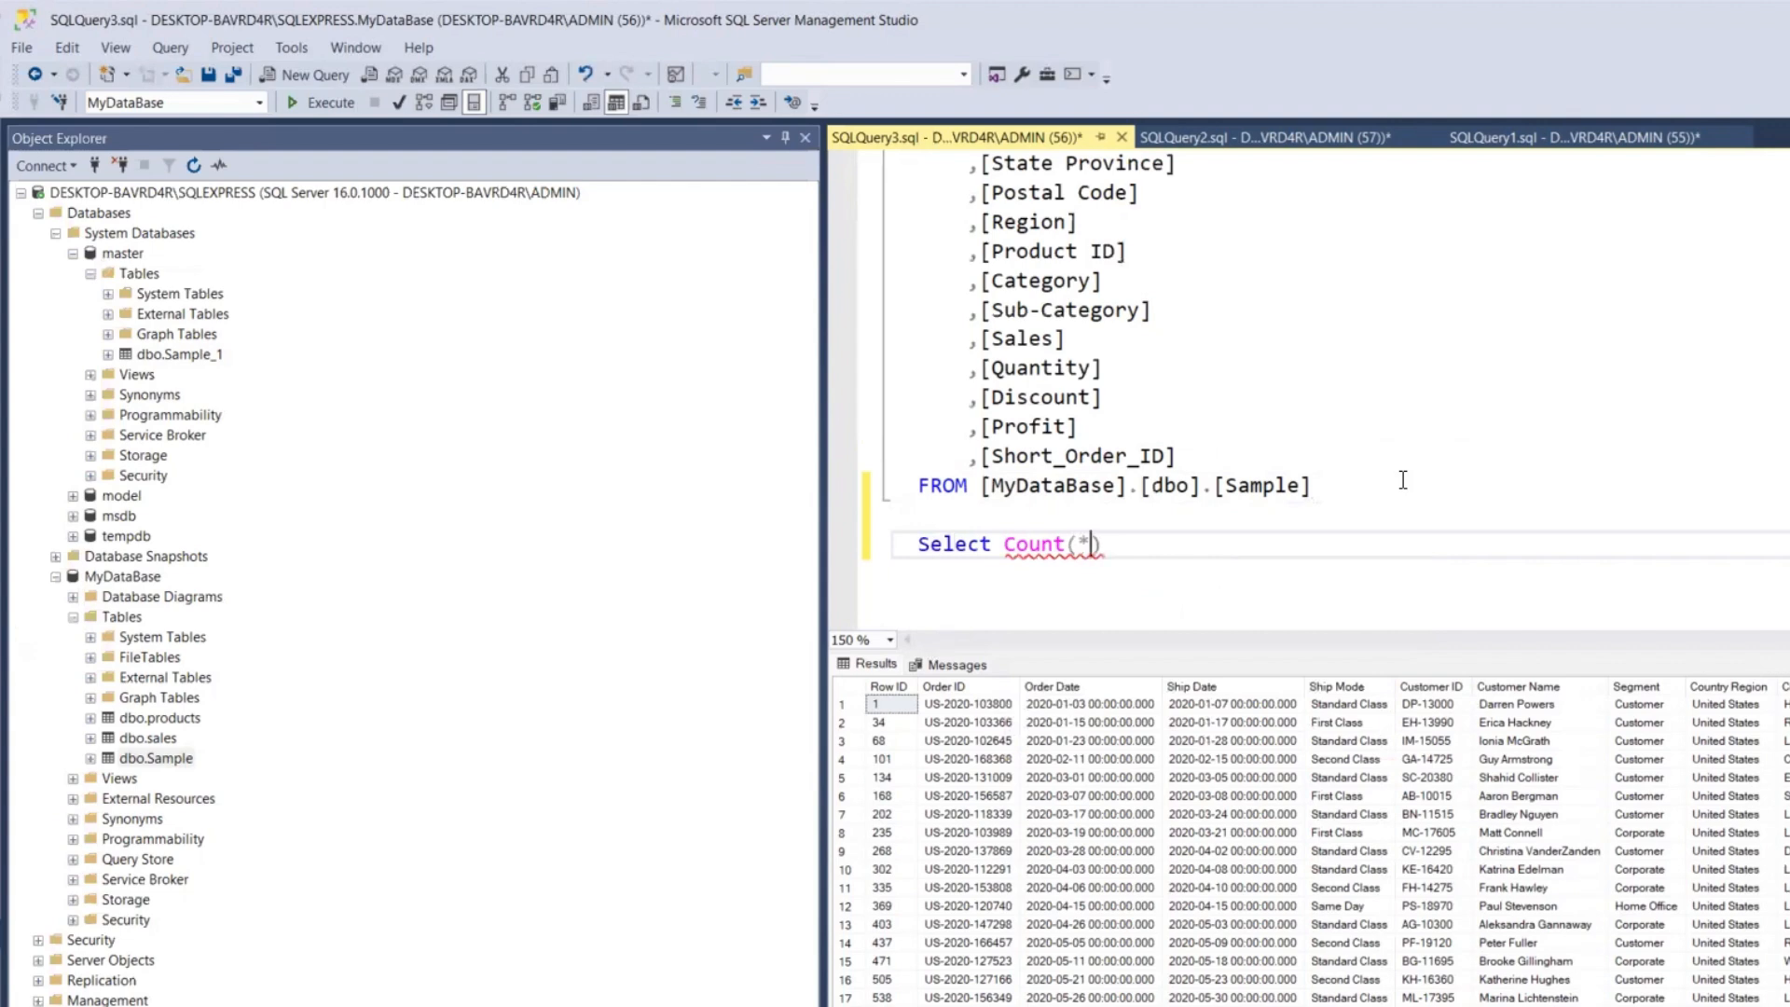
pyautogui.write('*) from sam')
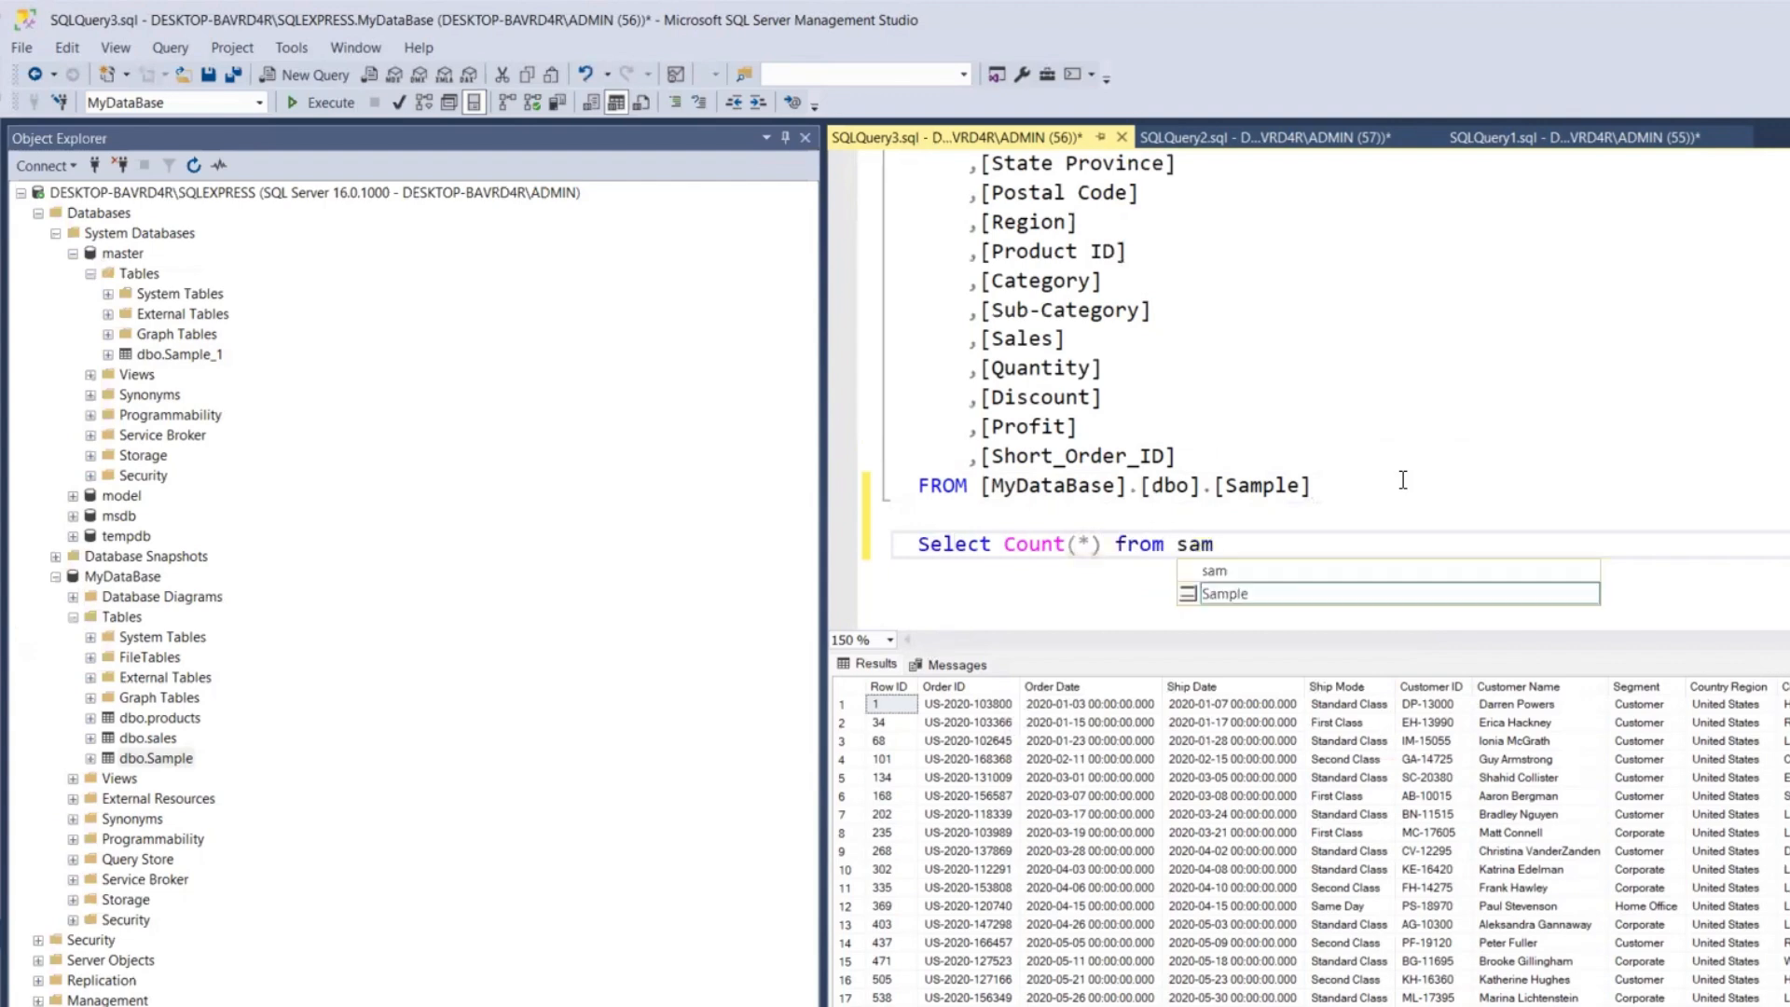
pyautogui.write('ple')
pyautogui.moveTo(1305, 543); pyautogui.dragTo(861, 543)
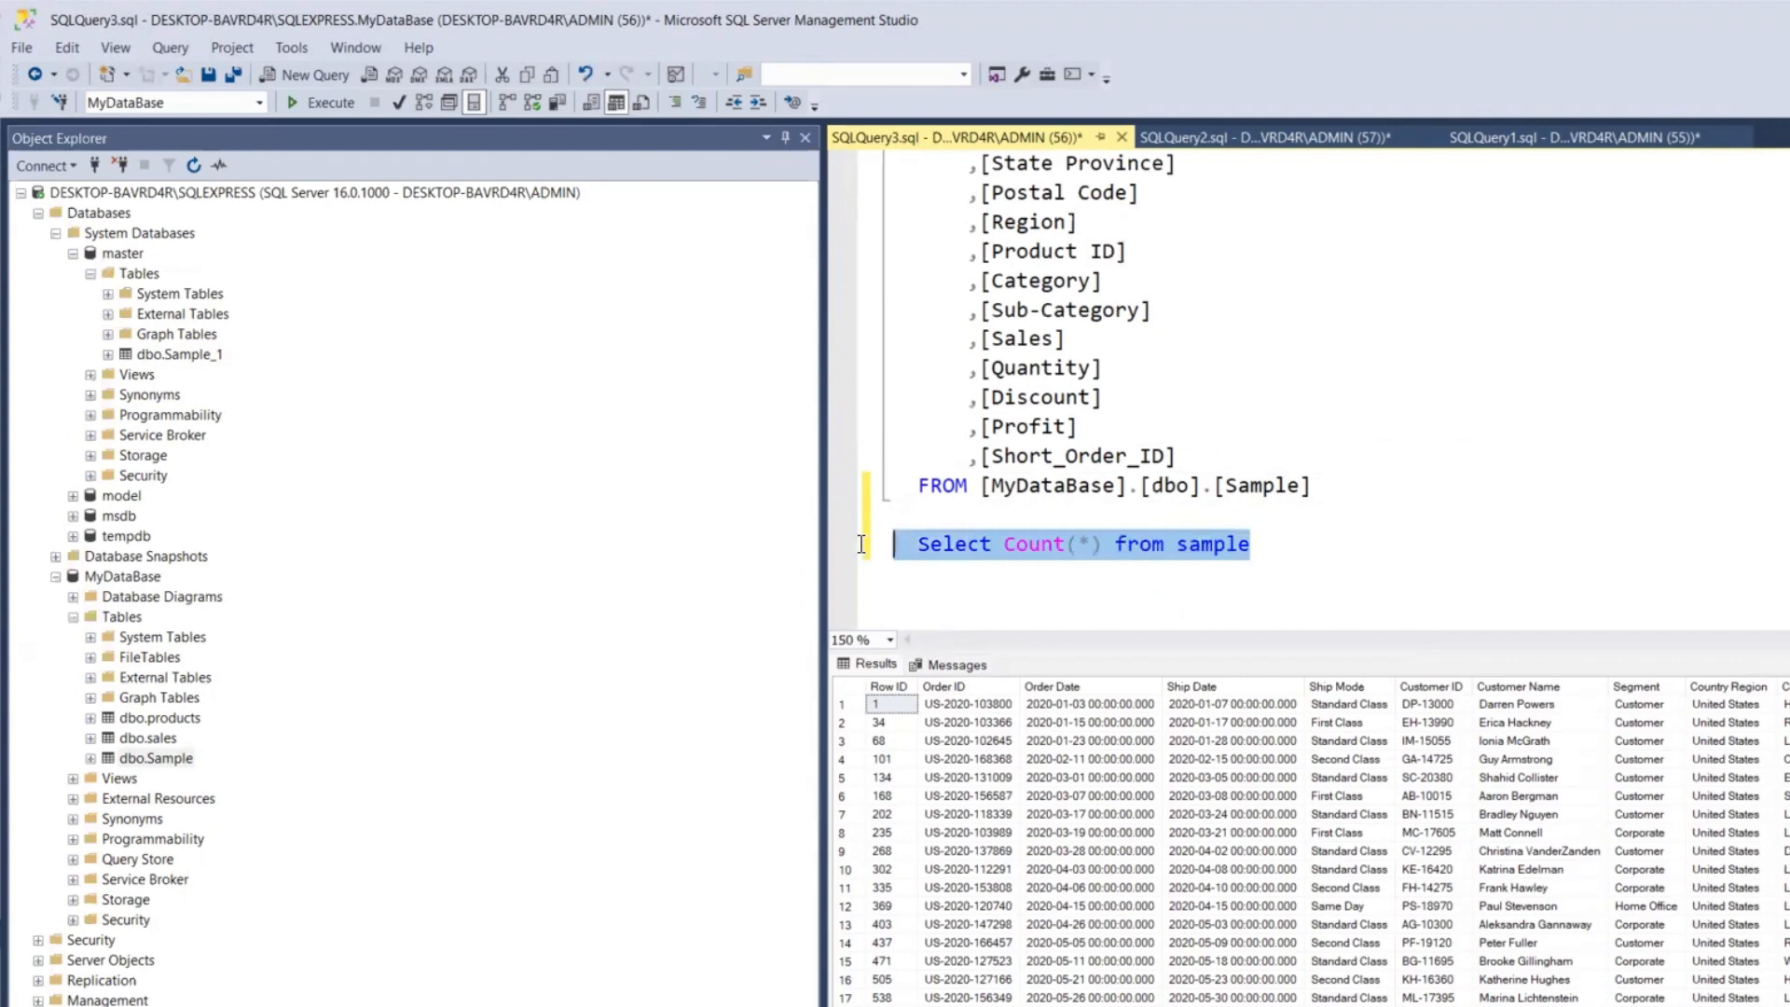
pyautogui.click(319, 102)
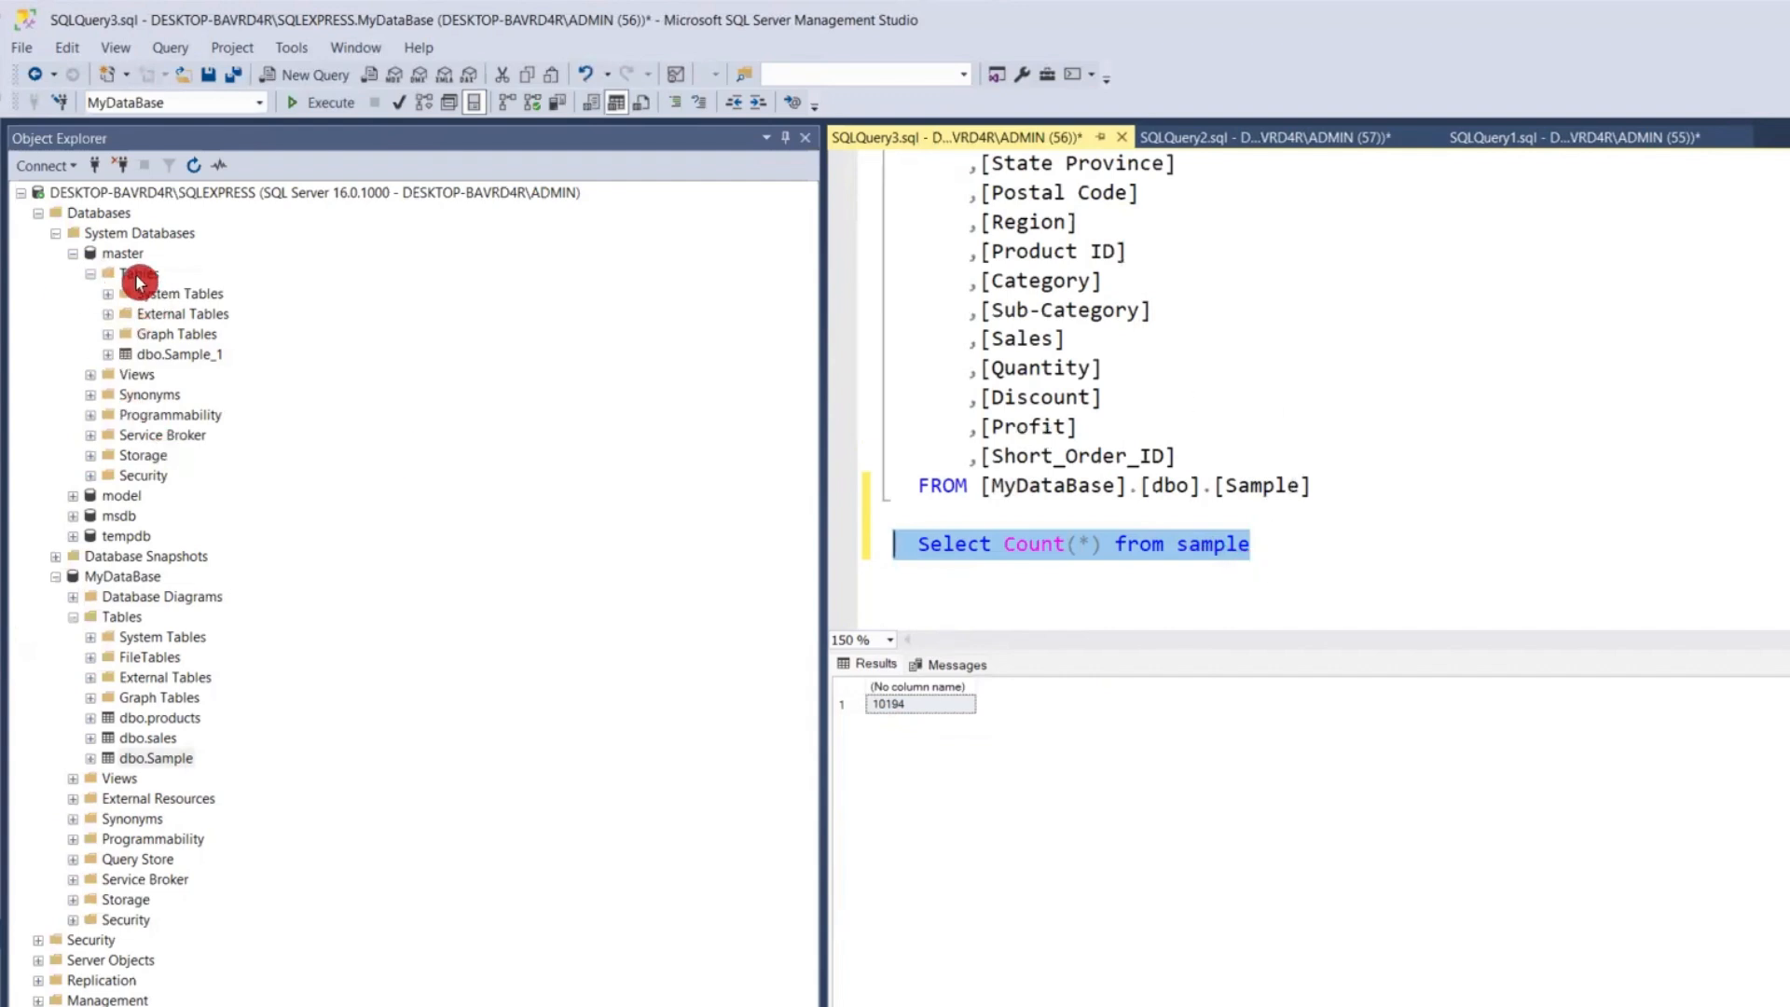
# - Select the top 1000 rows of dbo.Sample_1 in the master database and add blank lines below the generated query
pyautogui.click(183, 363)
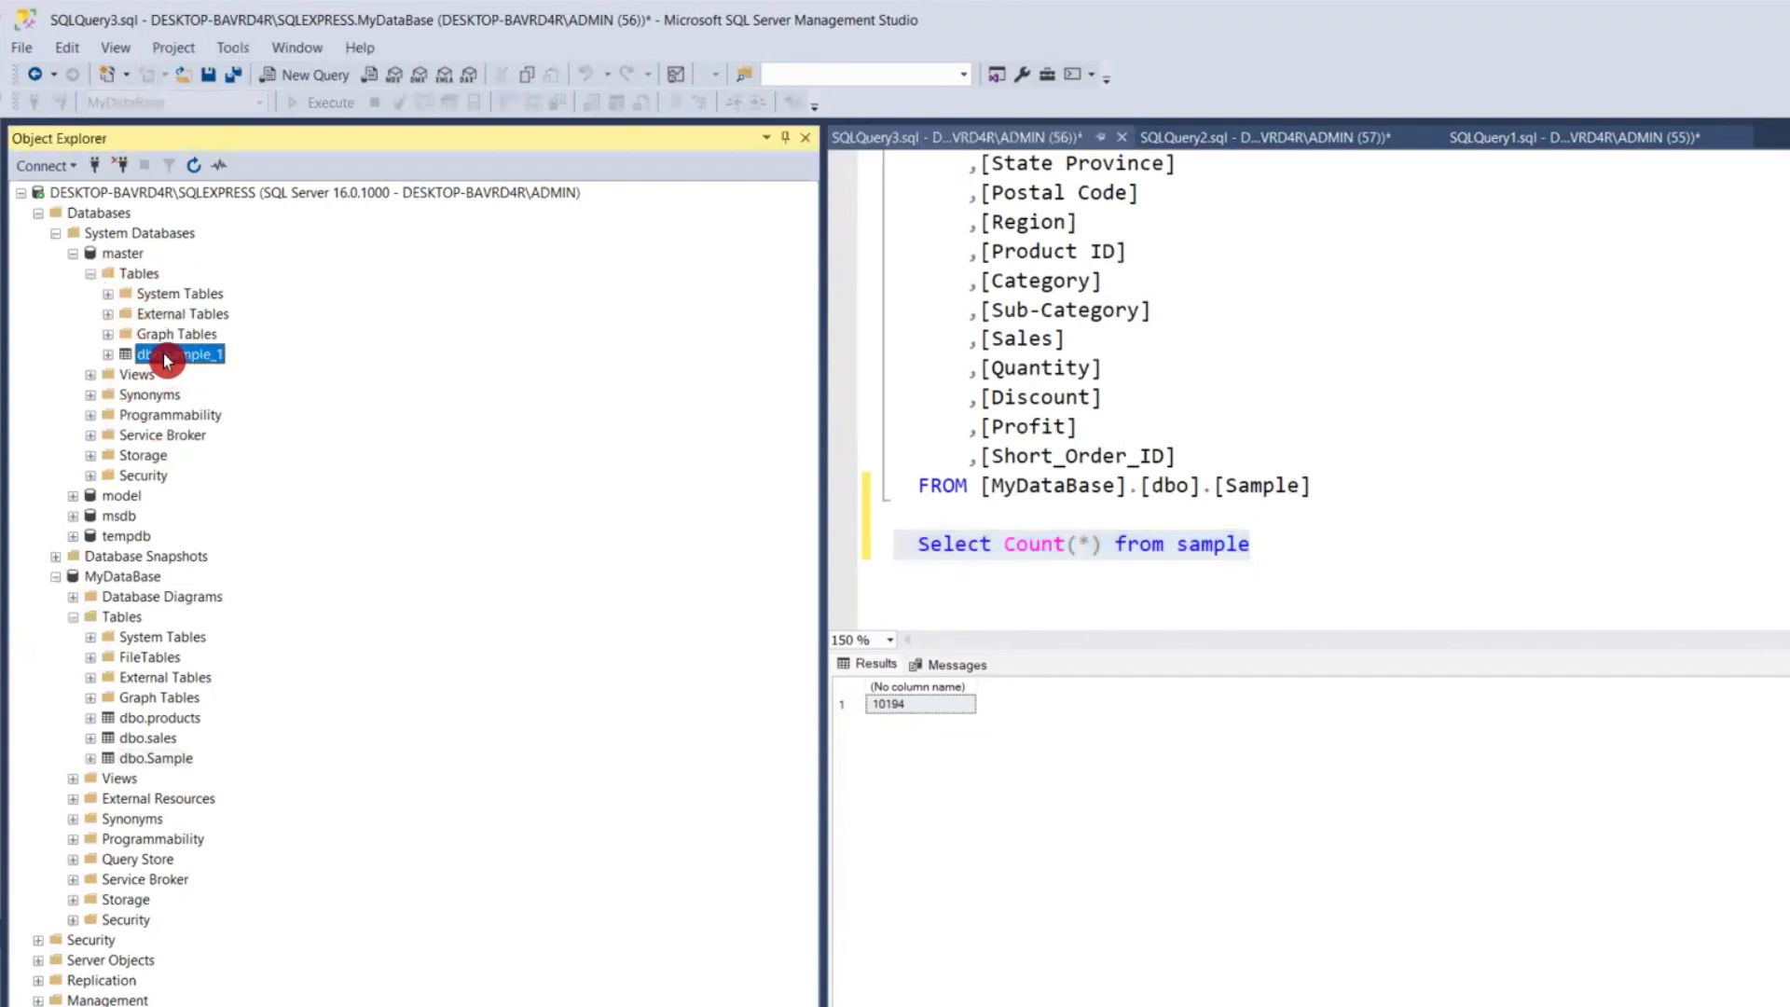
pyautogui.rightClick(163, 360)
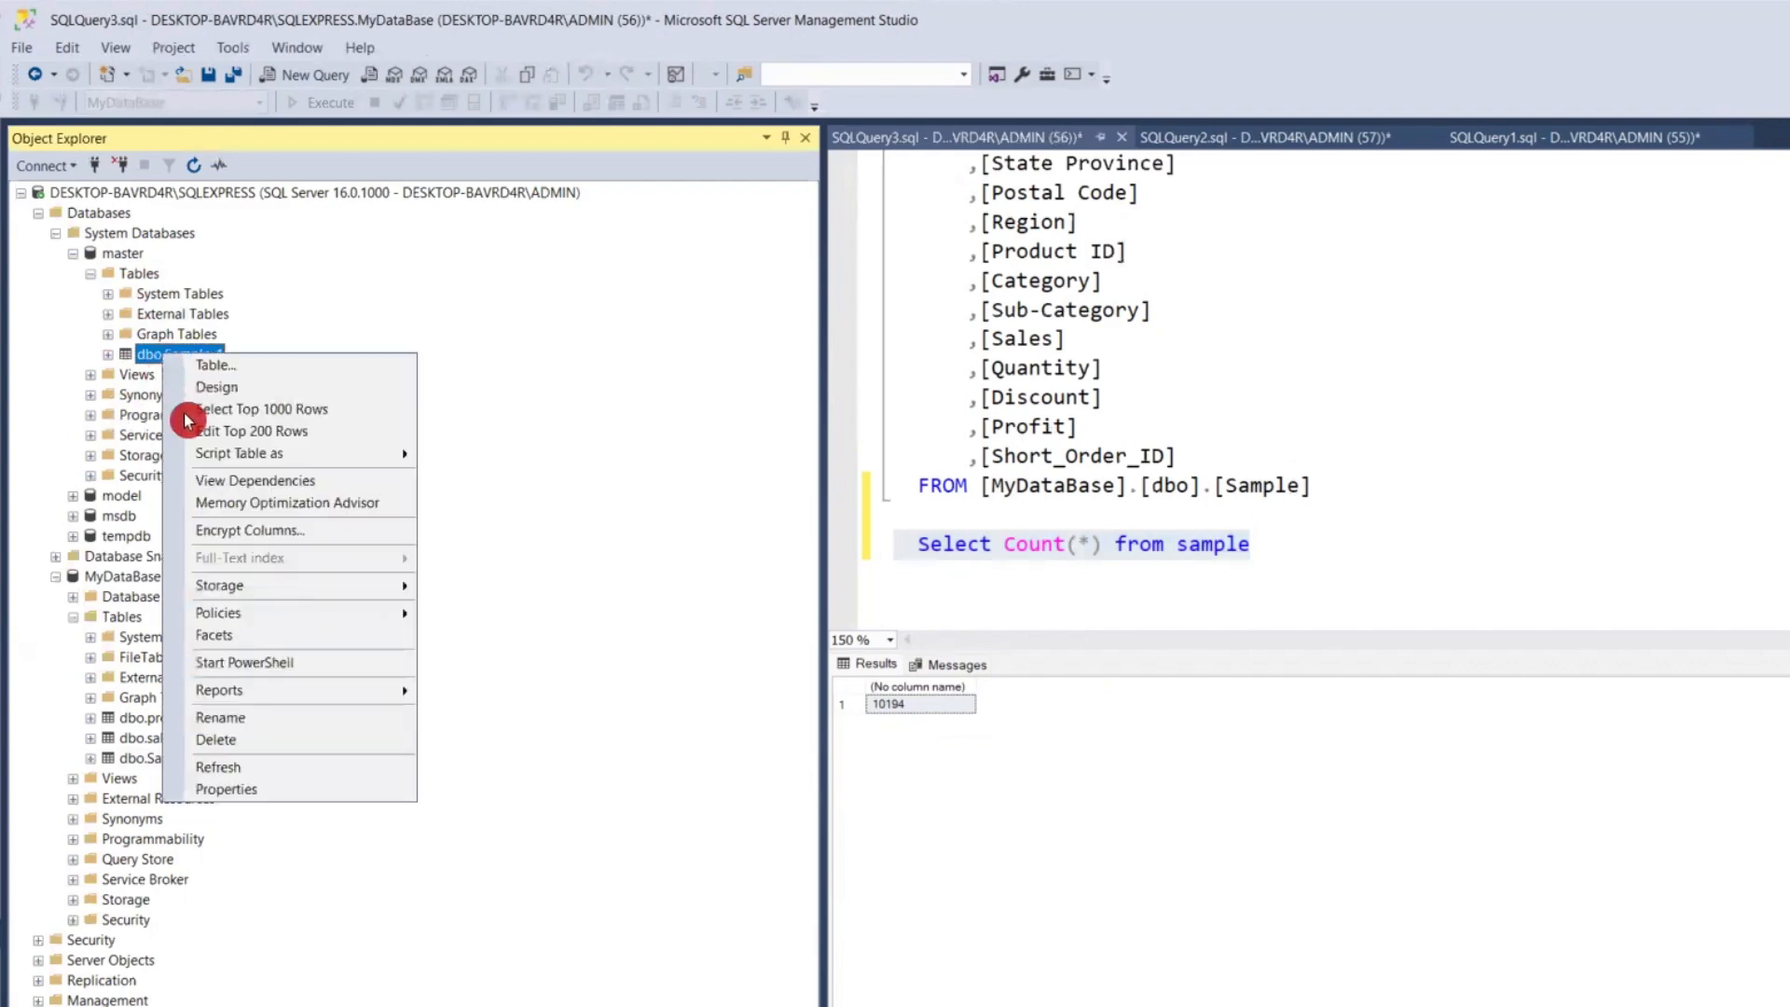
pyautogui.click(308, 410)
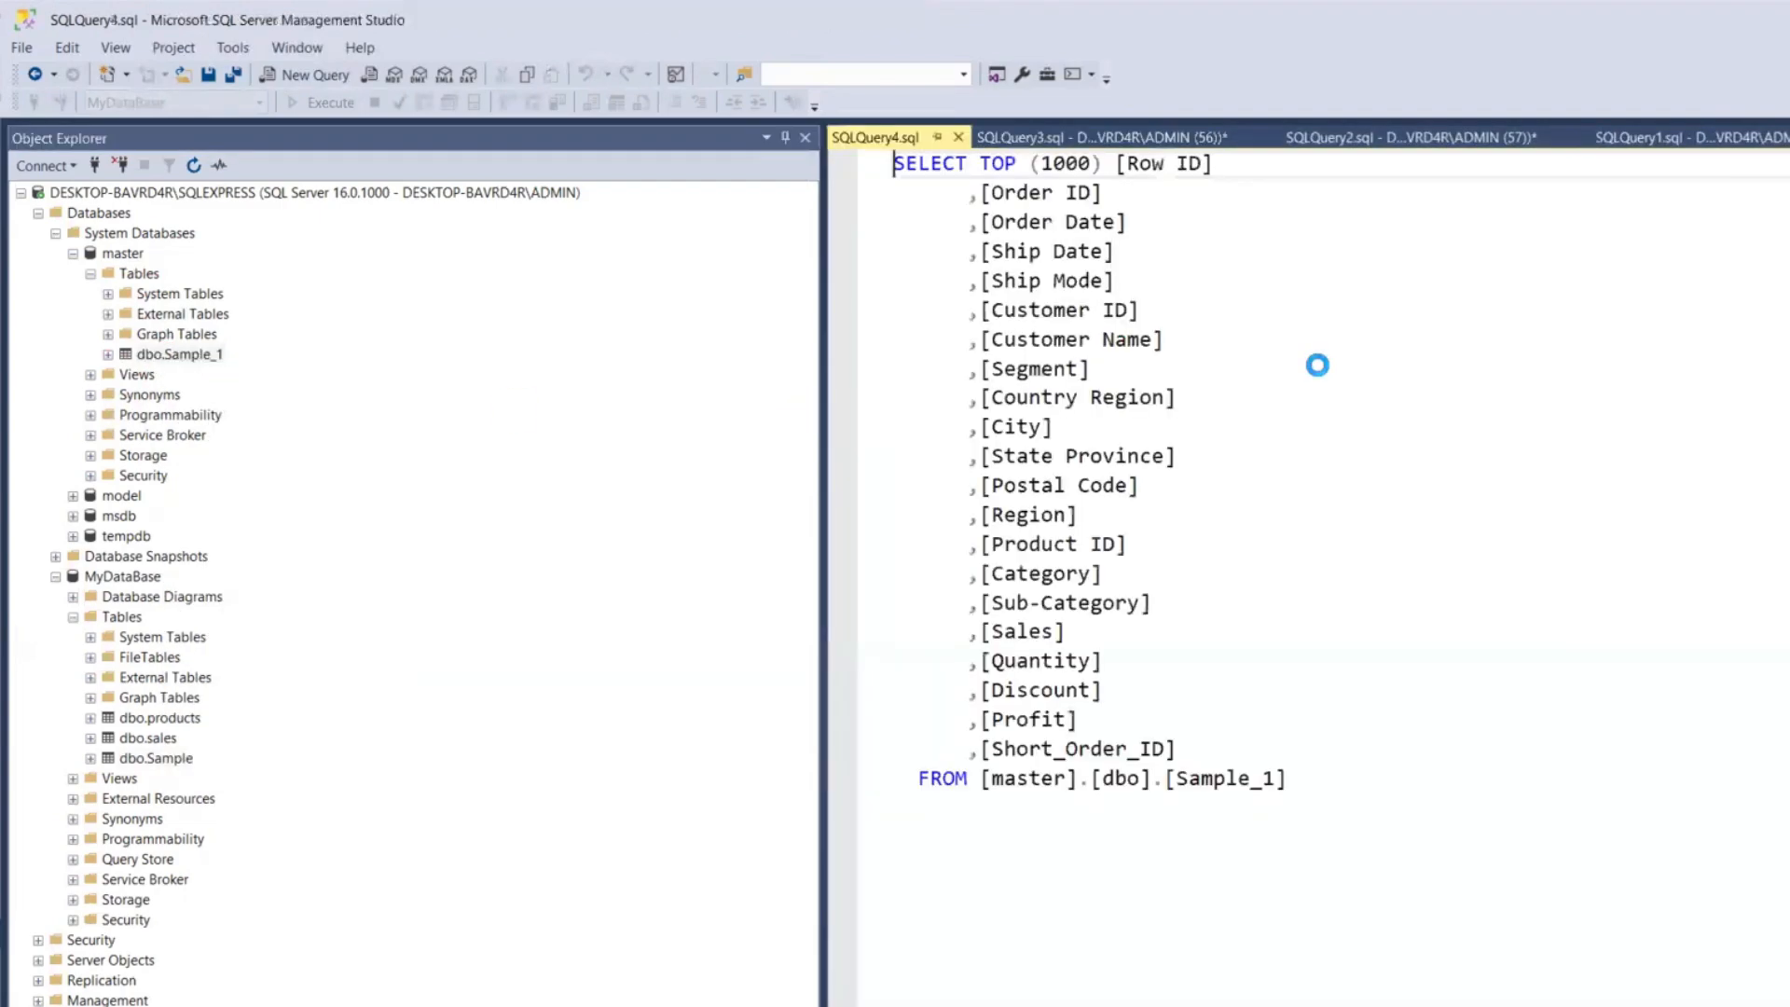
pyautogui.scroll(-5, 1228, 413)
pyautogui.click(1412, 337)
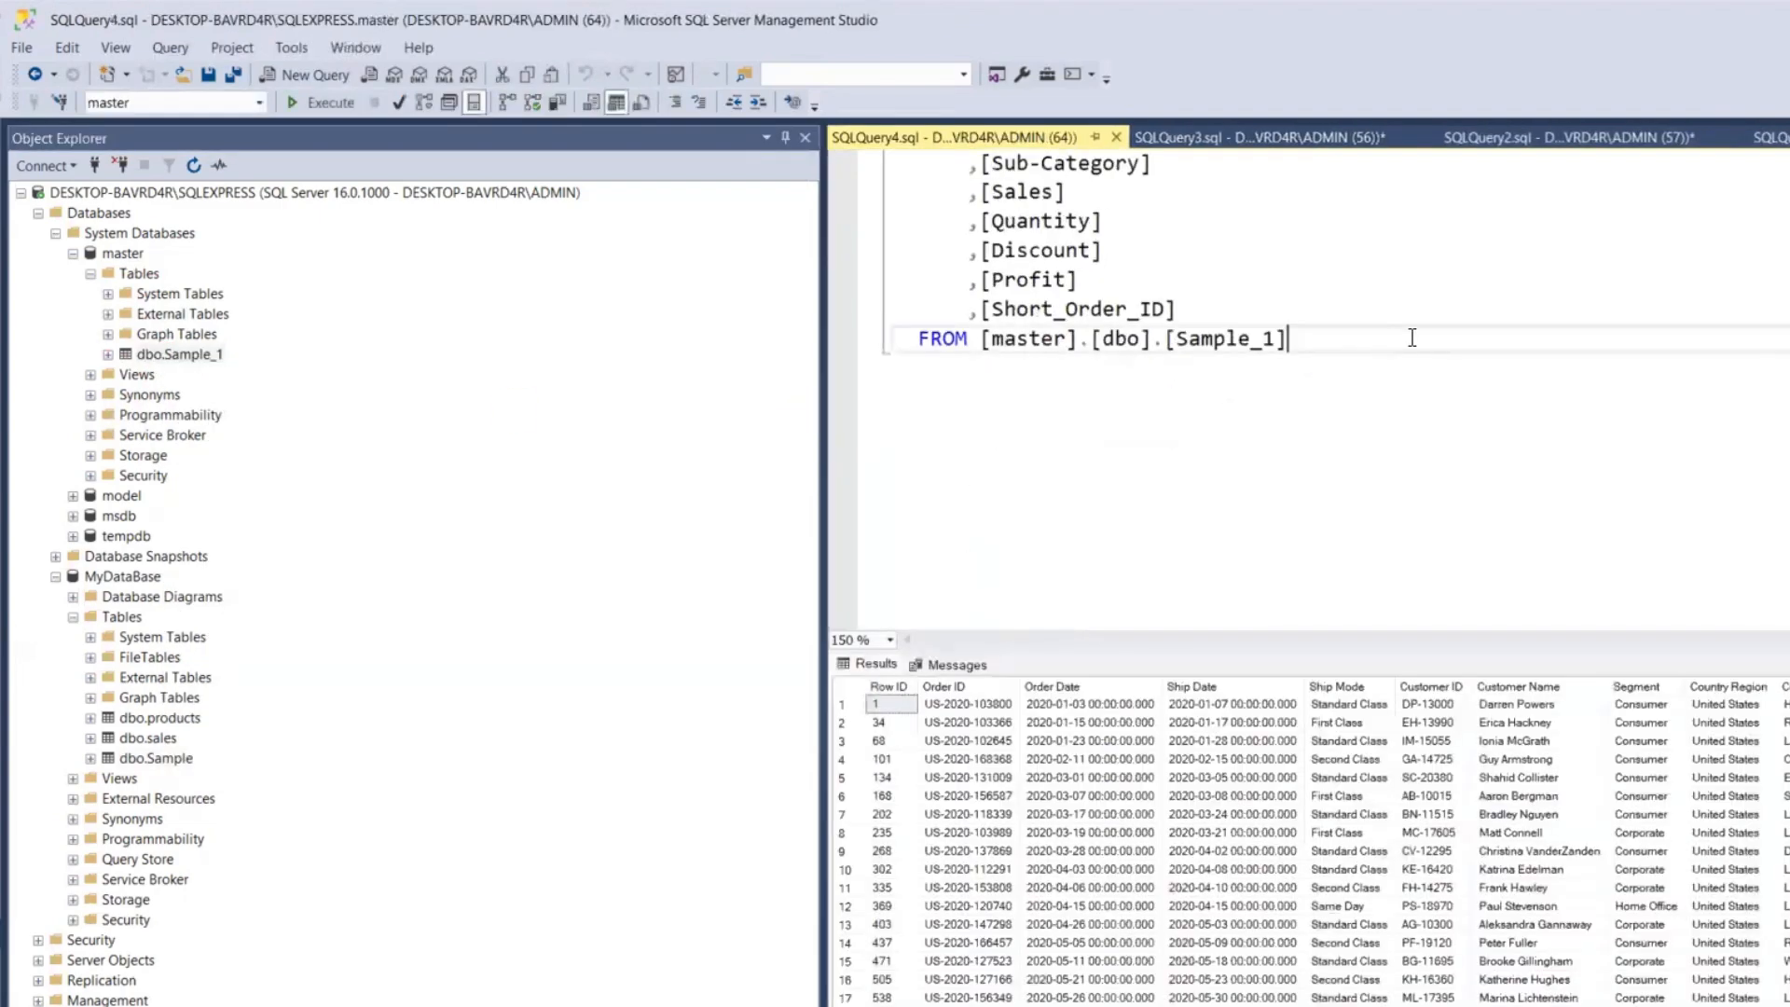
pyautogui.press('Return')
pyautogui.press('Return')
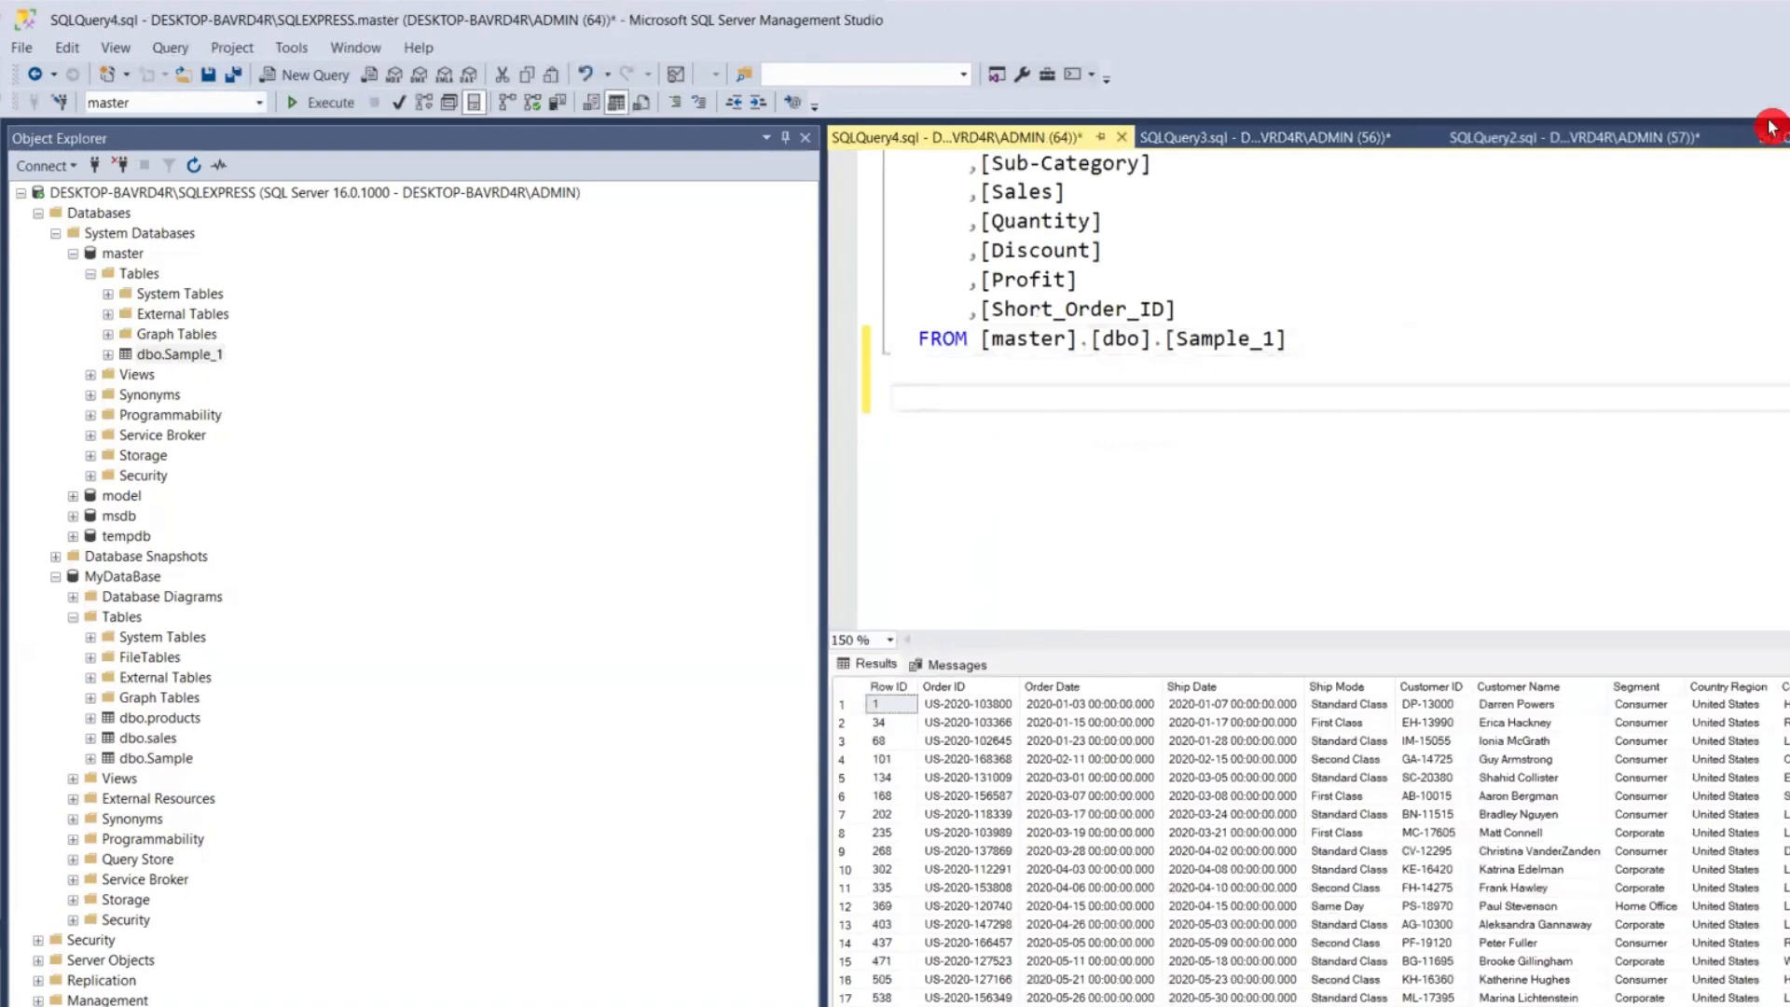
# - Close SQLQuery2.sql without saving its changes
pyautogui.click(1638, 138)
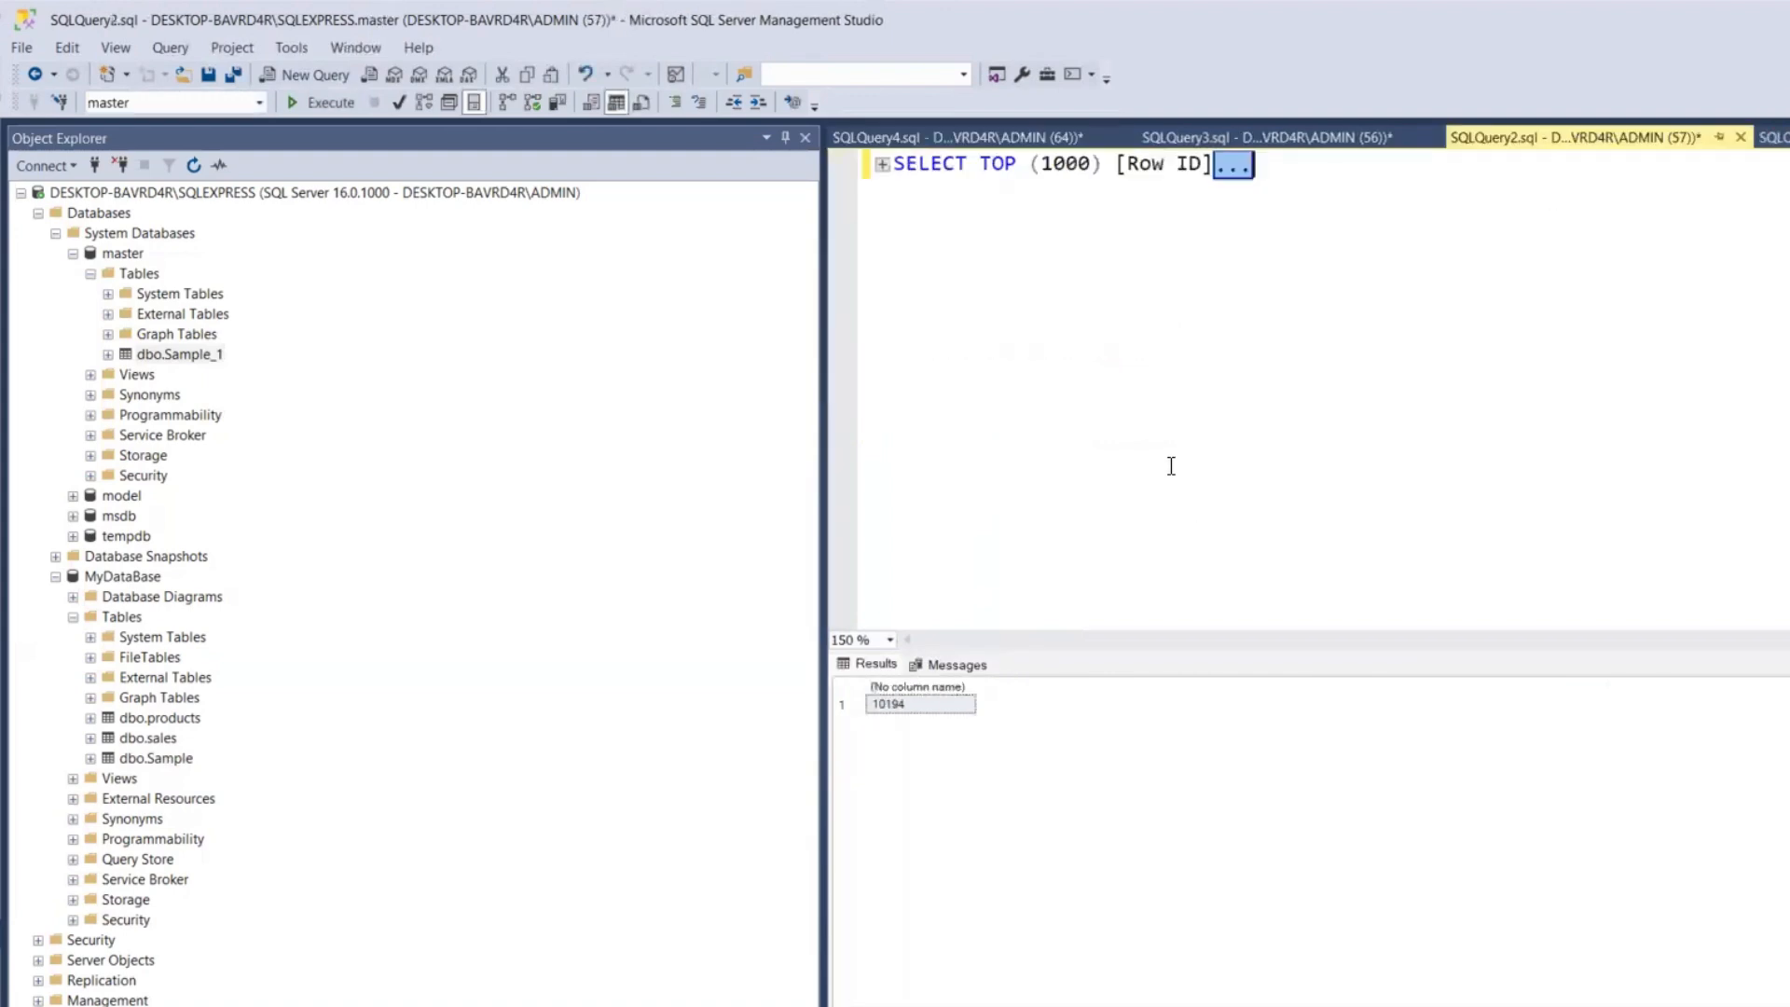
pyautogui.click(1740, 138)
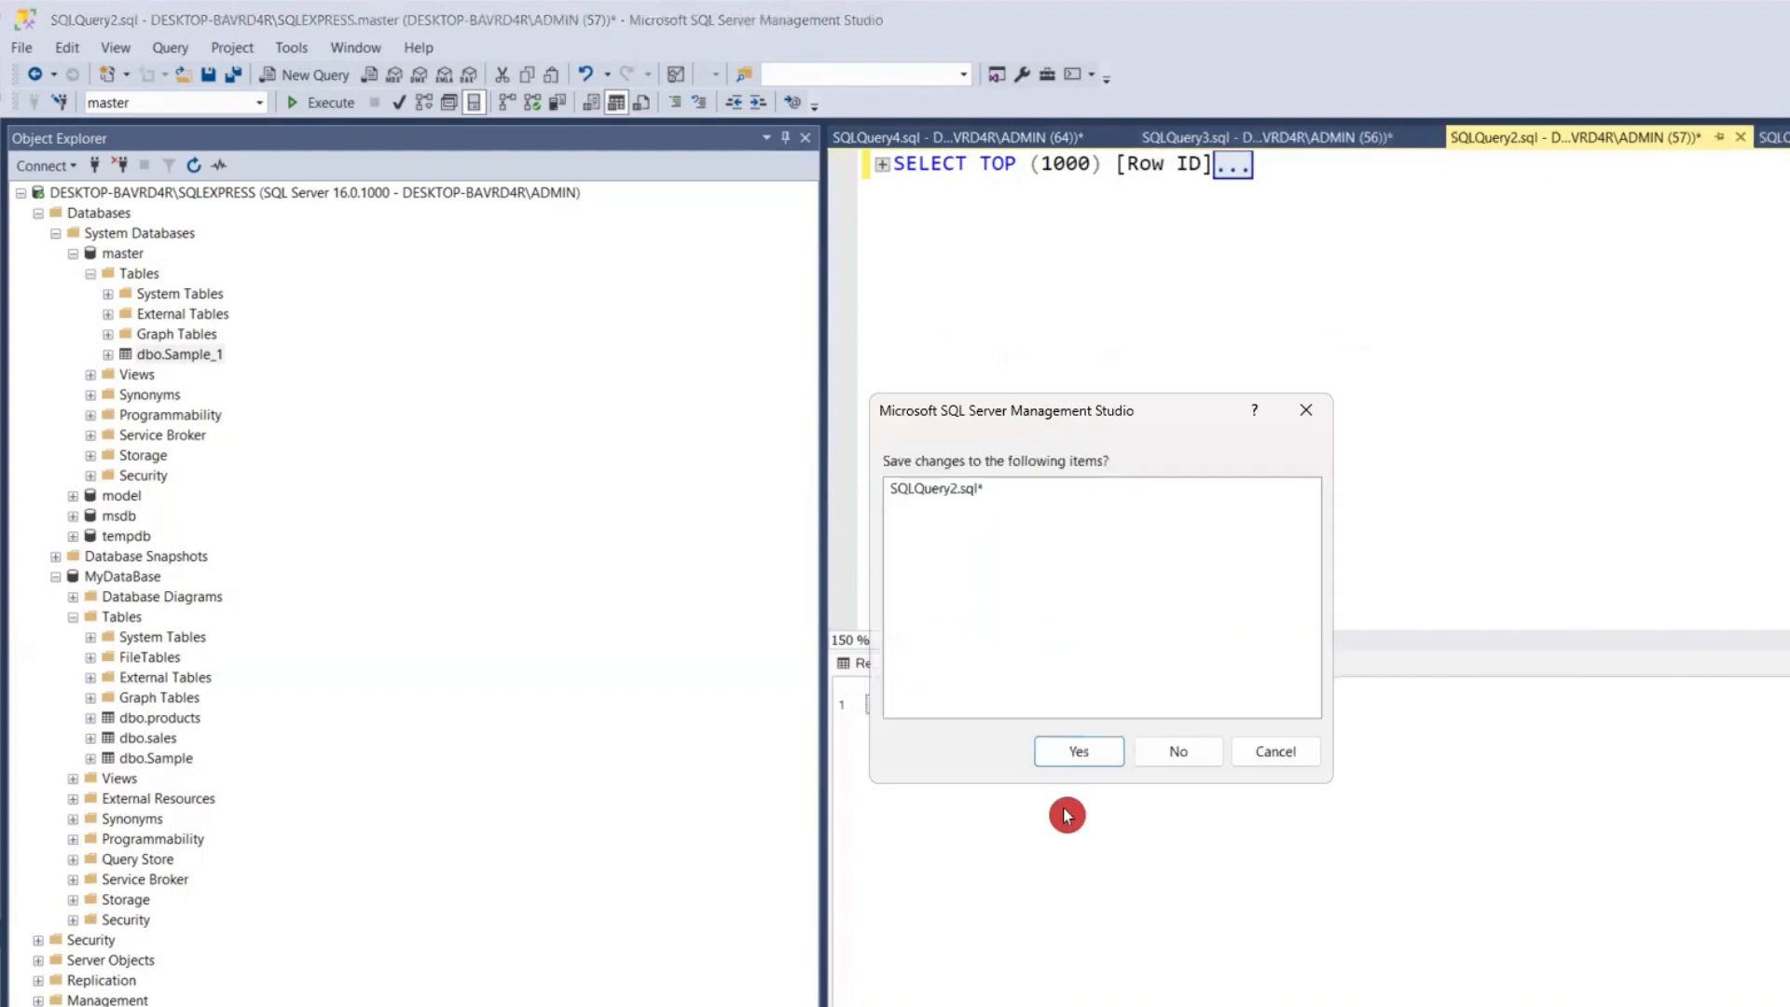
pyautogui.click(1173, 755)
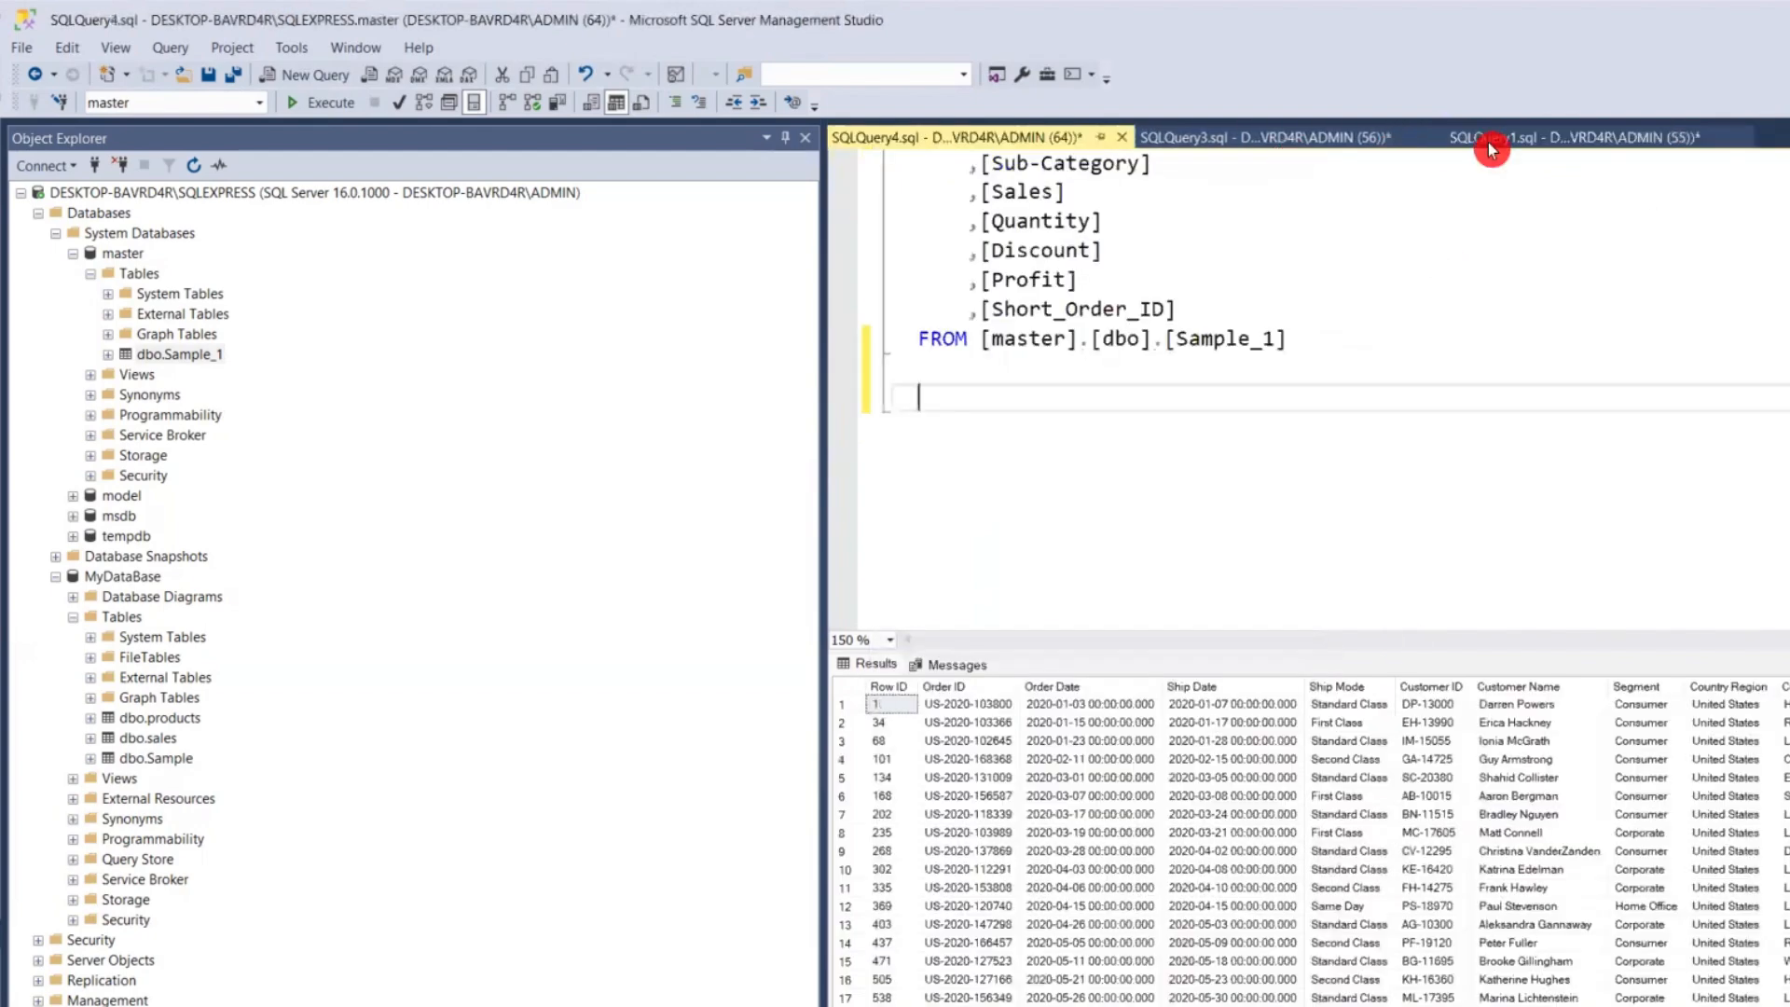
# - Copy the Select Count (*) from sample statement from SQLQuery1.sql to the end of SQLQuery4.sql
pyautogui.click(1524, 138)
pyautogui.scroll(-6, 1099, 448)
pyautogui.scroll(2, 1099, 441)
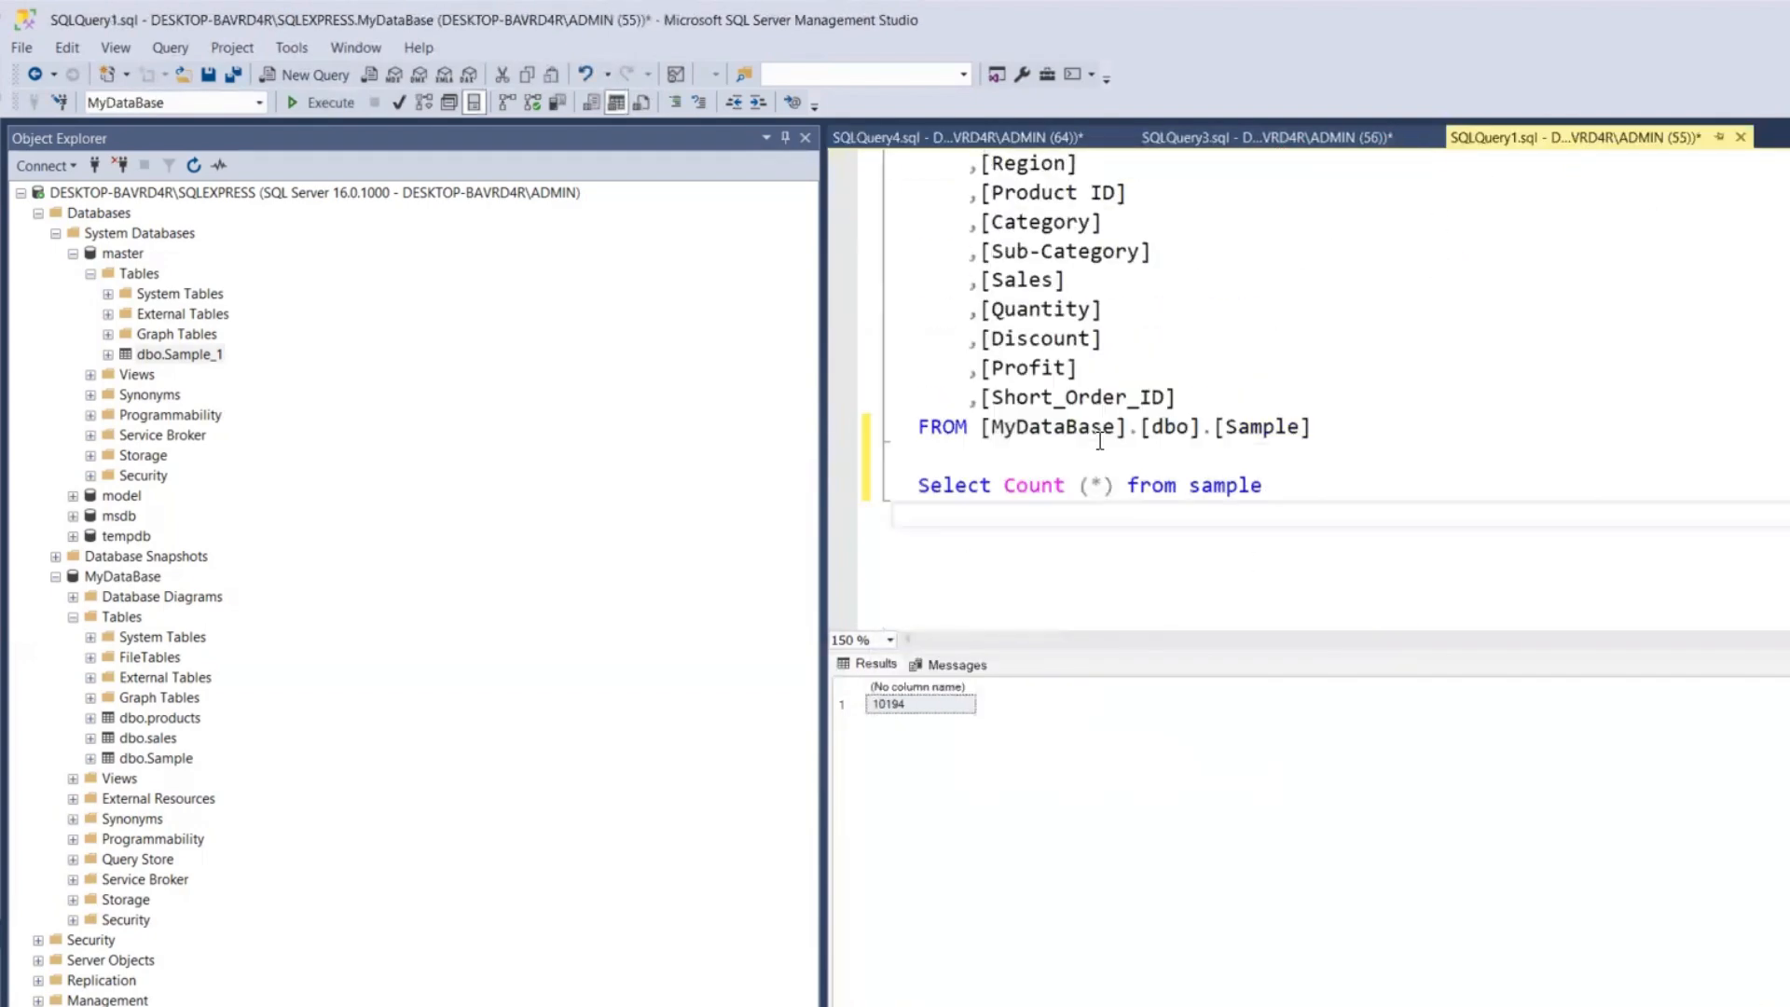
pyautogui.moveTo(1290, 485); pyautogui.dragTo(837, 503)
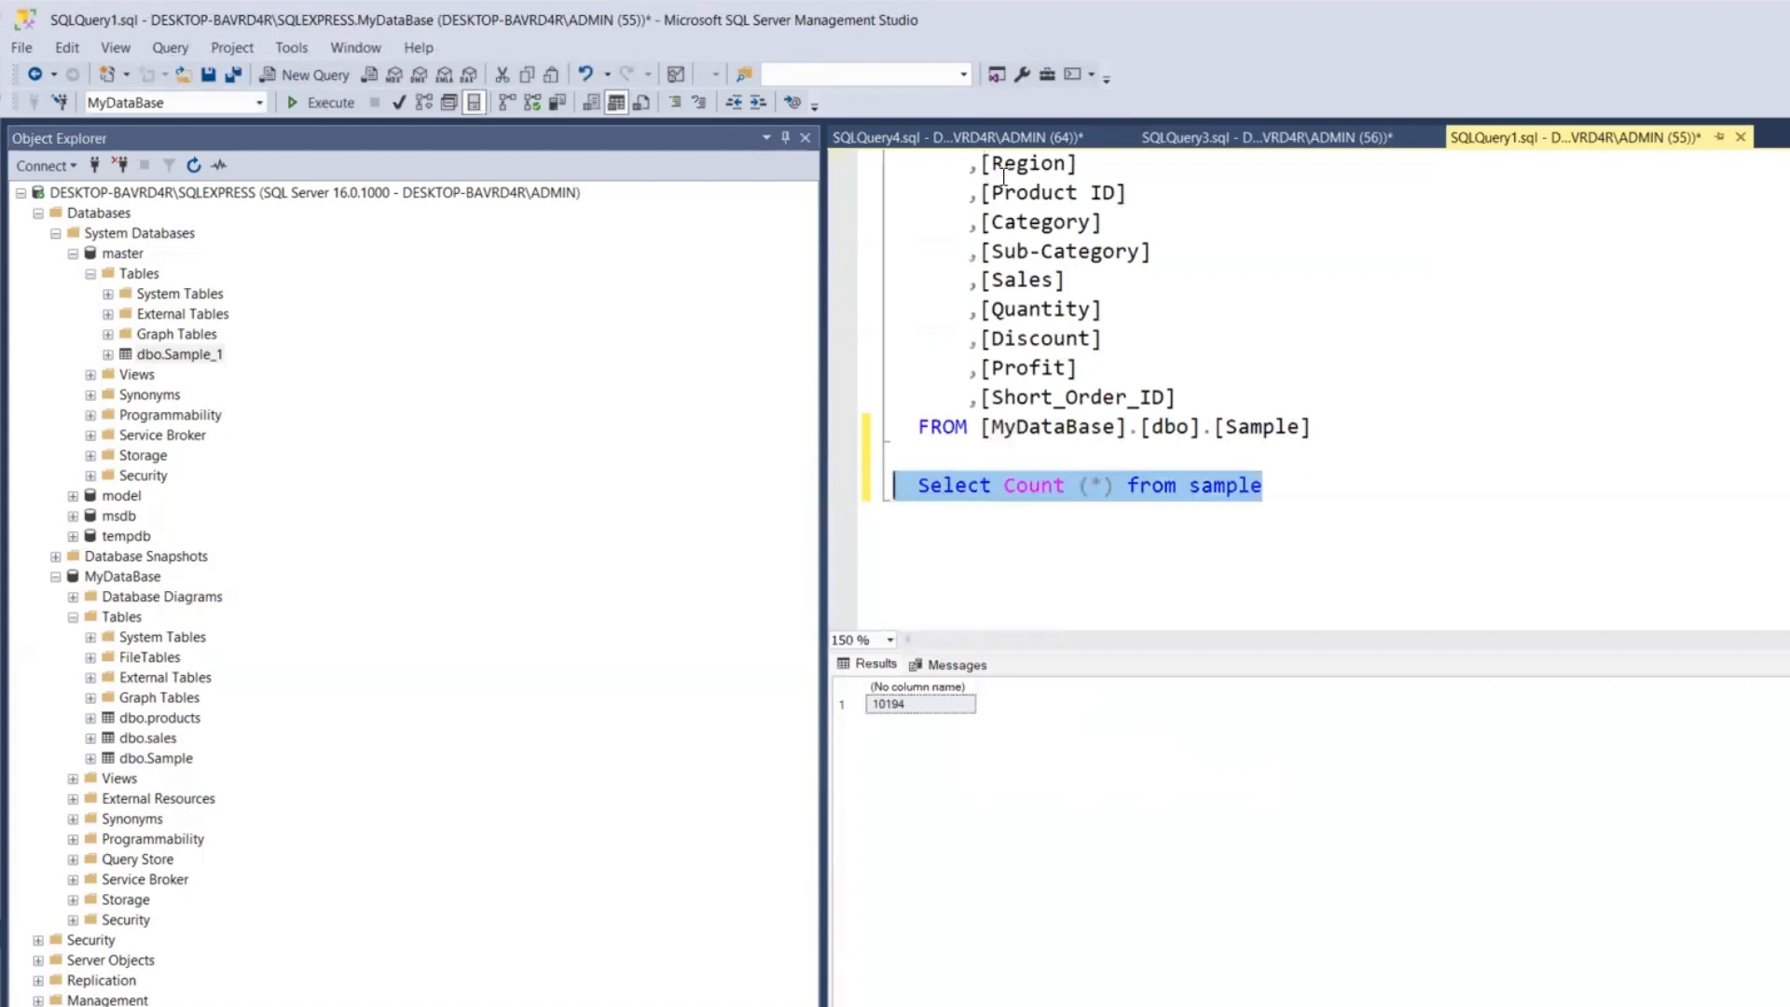
pyautogui.hotkey('ctrl', 'c')
pyautogui.click(956, 137)
pyautogui.hotkey('ctrl', 'v')
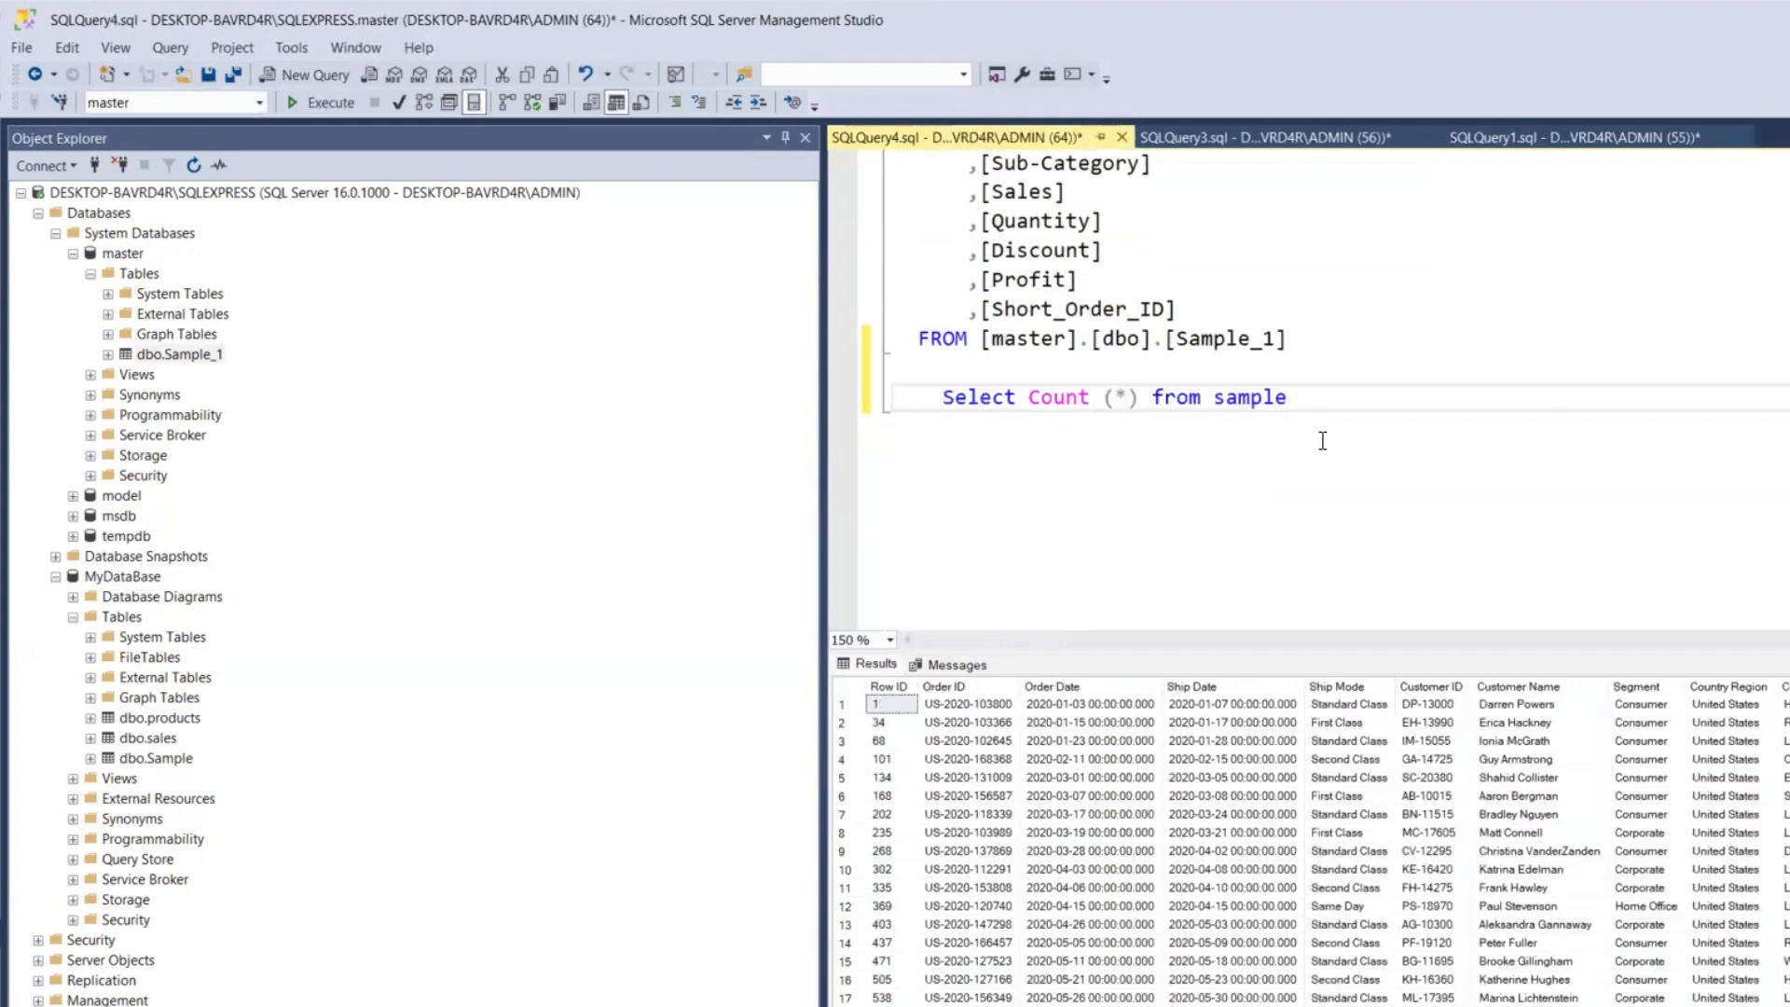
pyautogui.press('Return')
# - Change the table in the copied count statement to Sample_1 and run only that statement against master
pyautogui.click(1348, 397)
pyautogui.write('_1')
pyautogui.doubleClick(1283, 449)
pyautogui.moveTo(1351, 399); pyautogui.dragTo(664, 427)
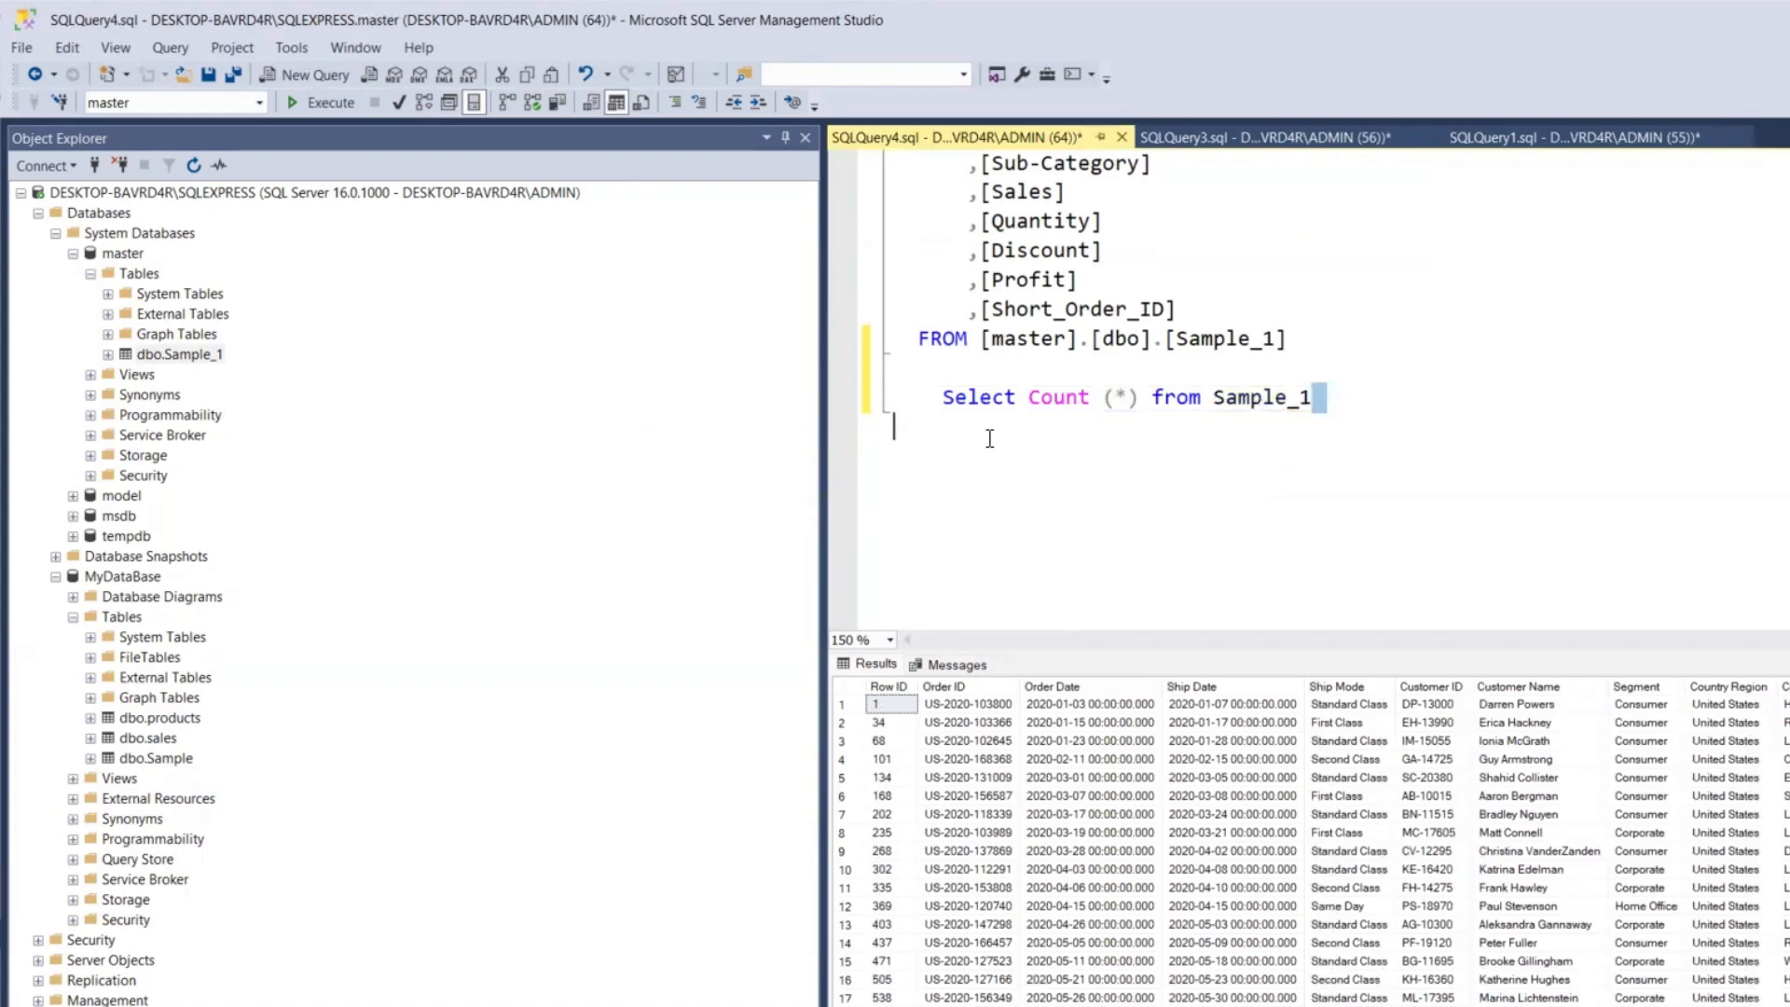
pyautogui.moveTo(919, 398); pyautogui.dragTo(1336, 407)
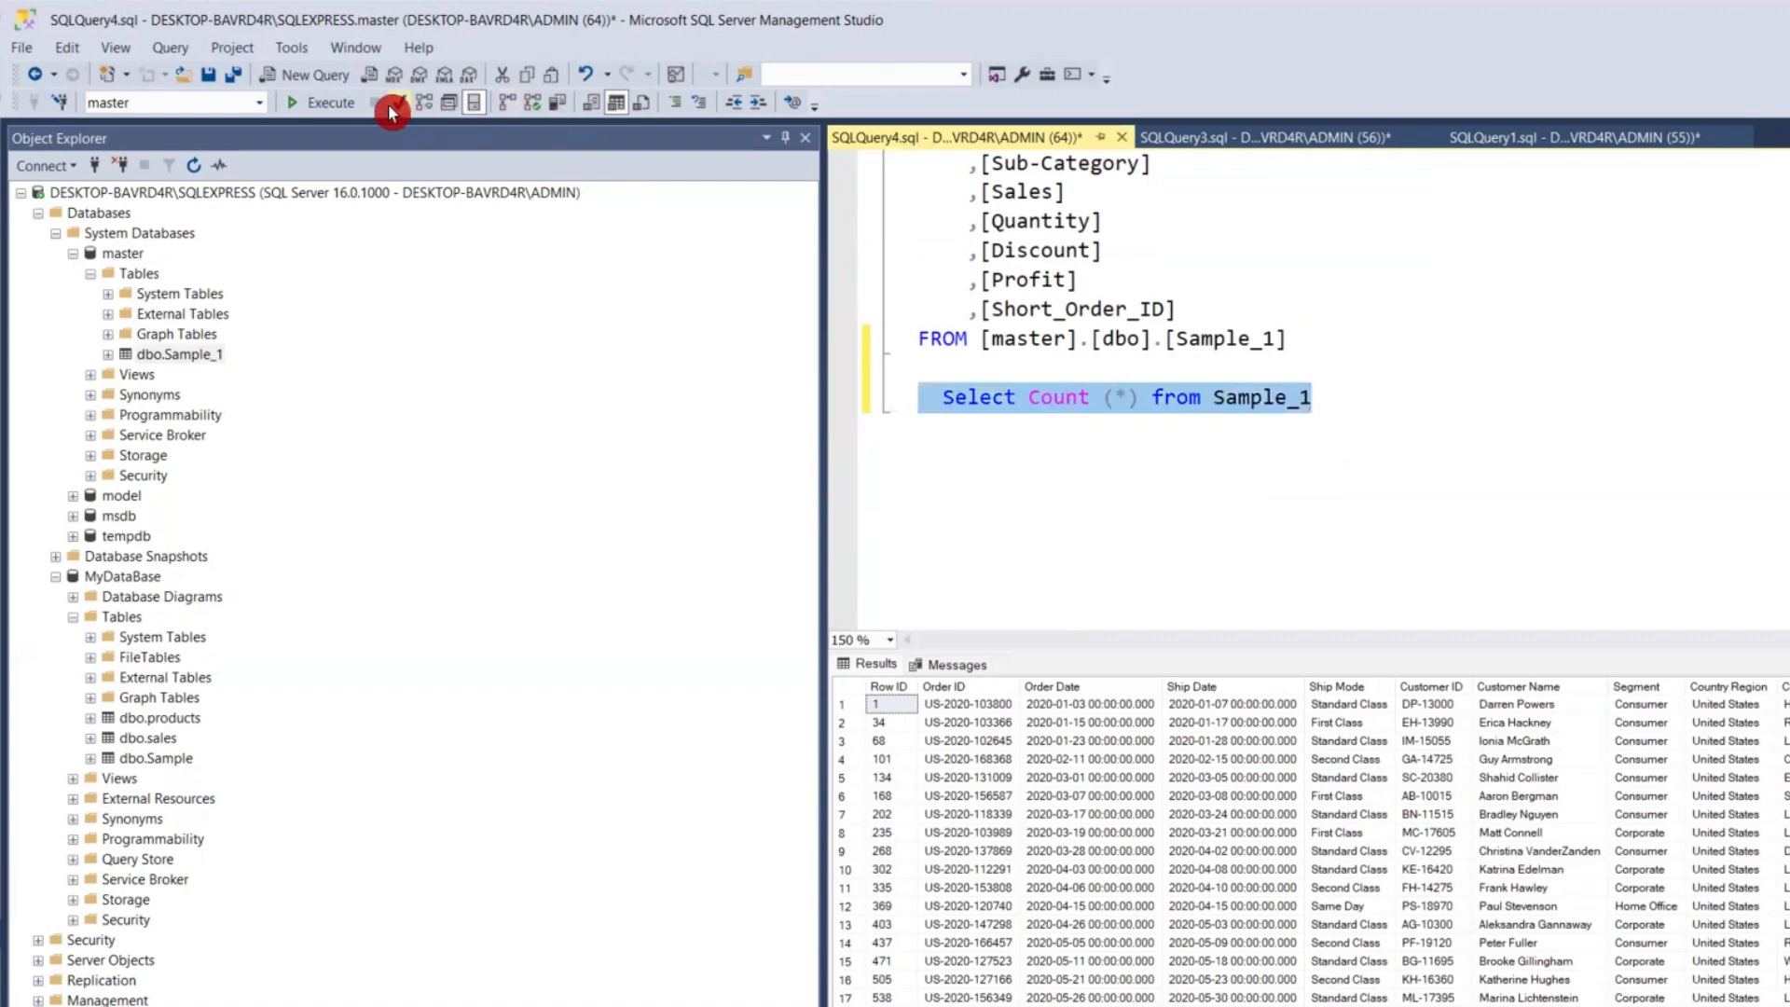
pyautogui.click(317, 103)
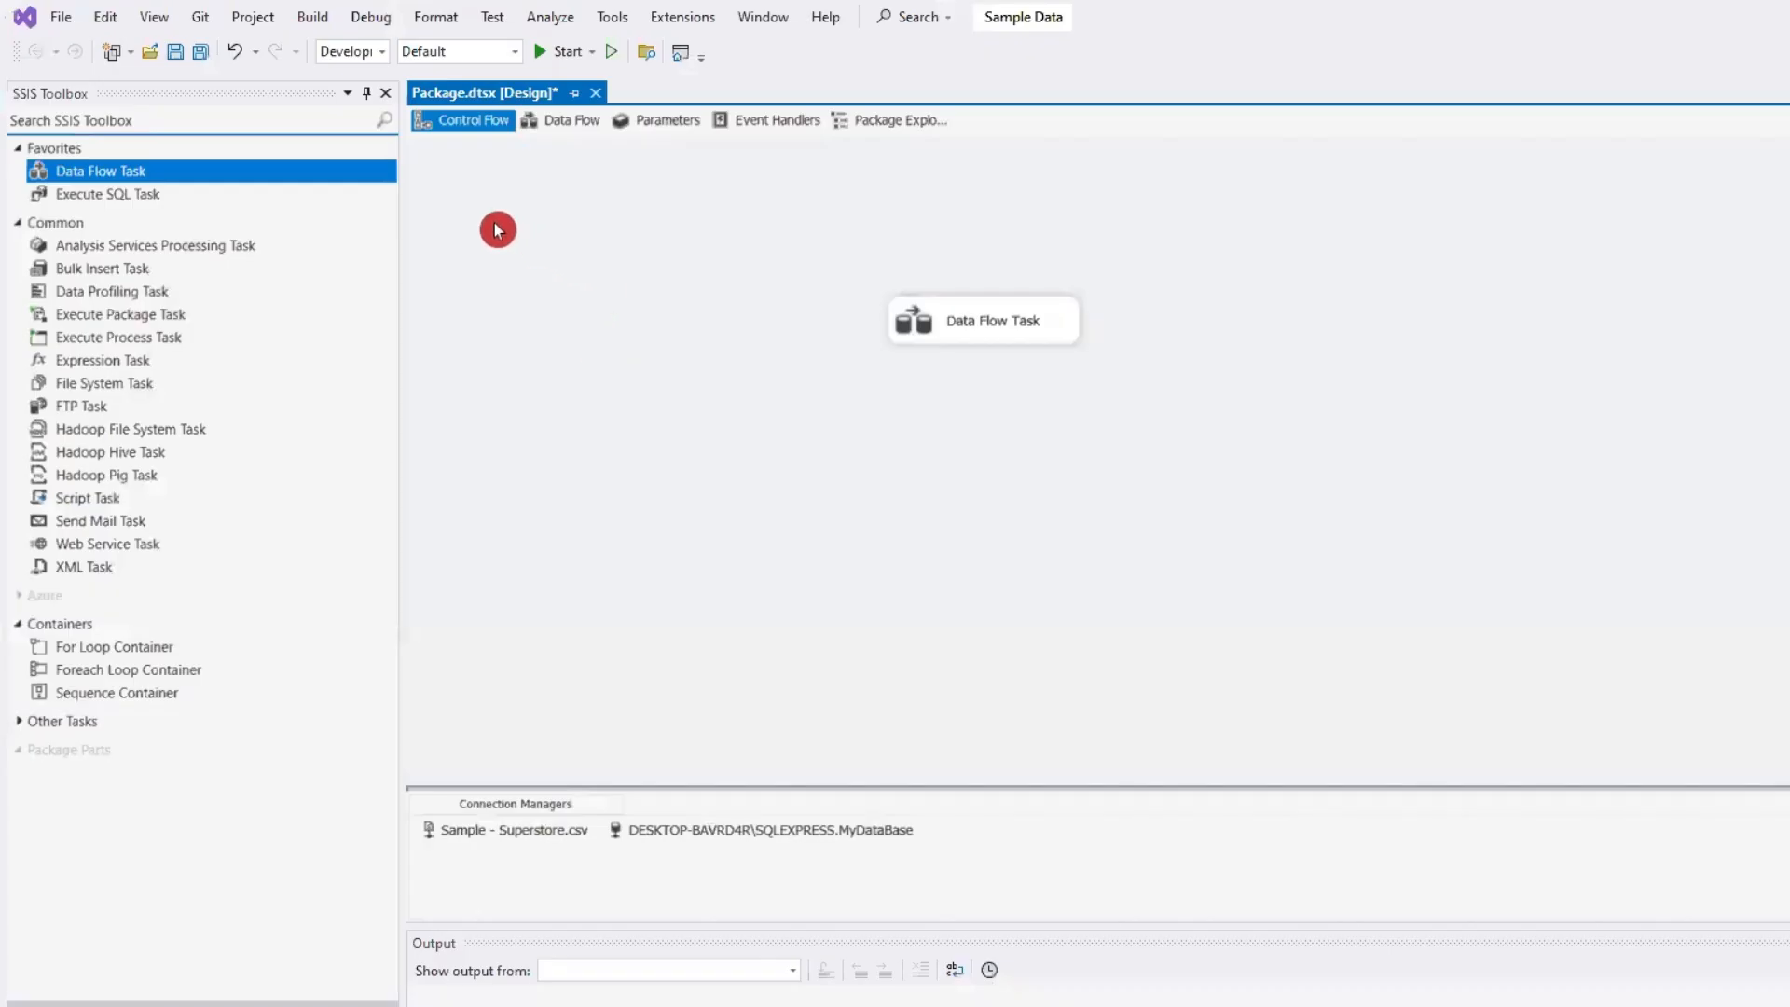
# - Switch to the SSIS package in Visual Studio, move the Data Flow Task higher on the control flow canvas and open its data flow
pyautogui.click(1039, 324)
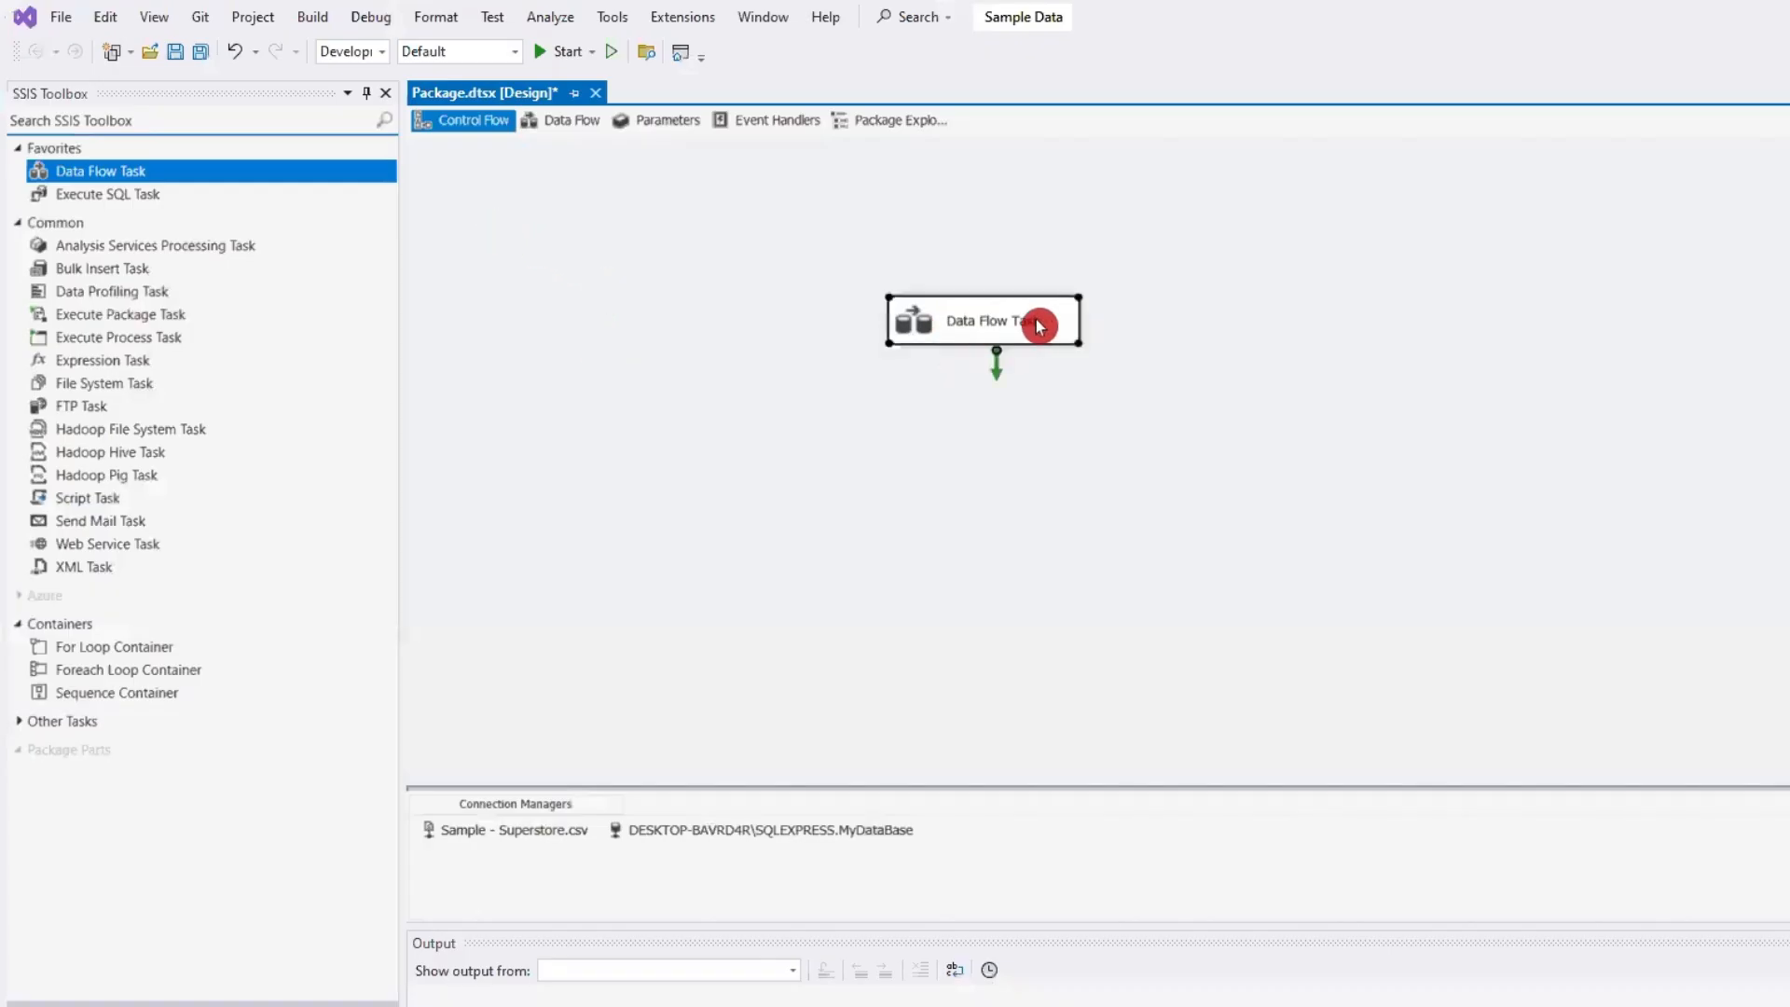
pyautogui.moveTo(1008, 276); pyautogui.dragTo(995, 245)
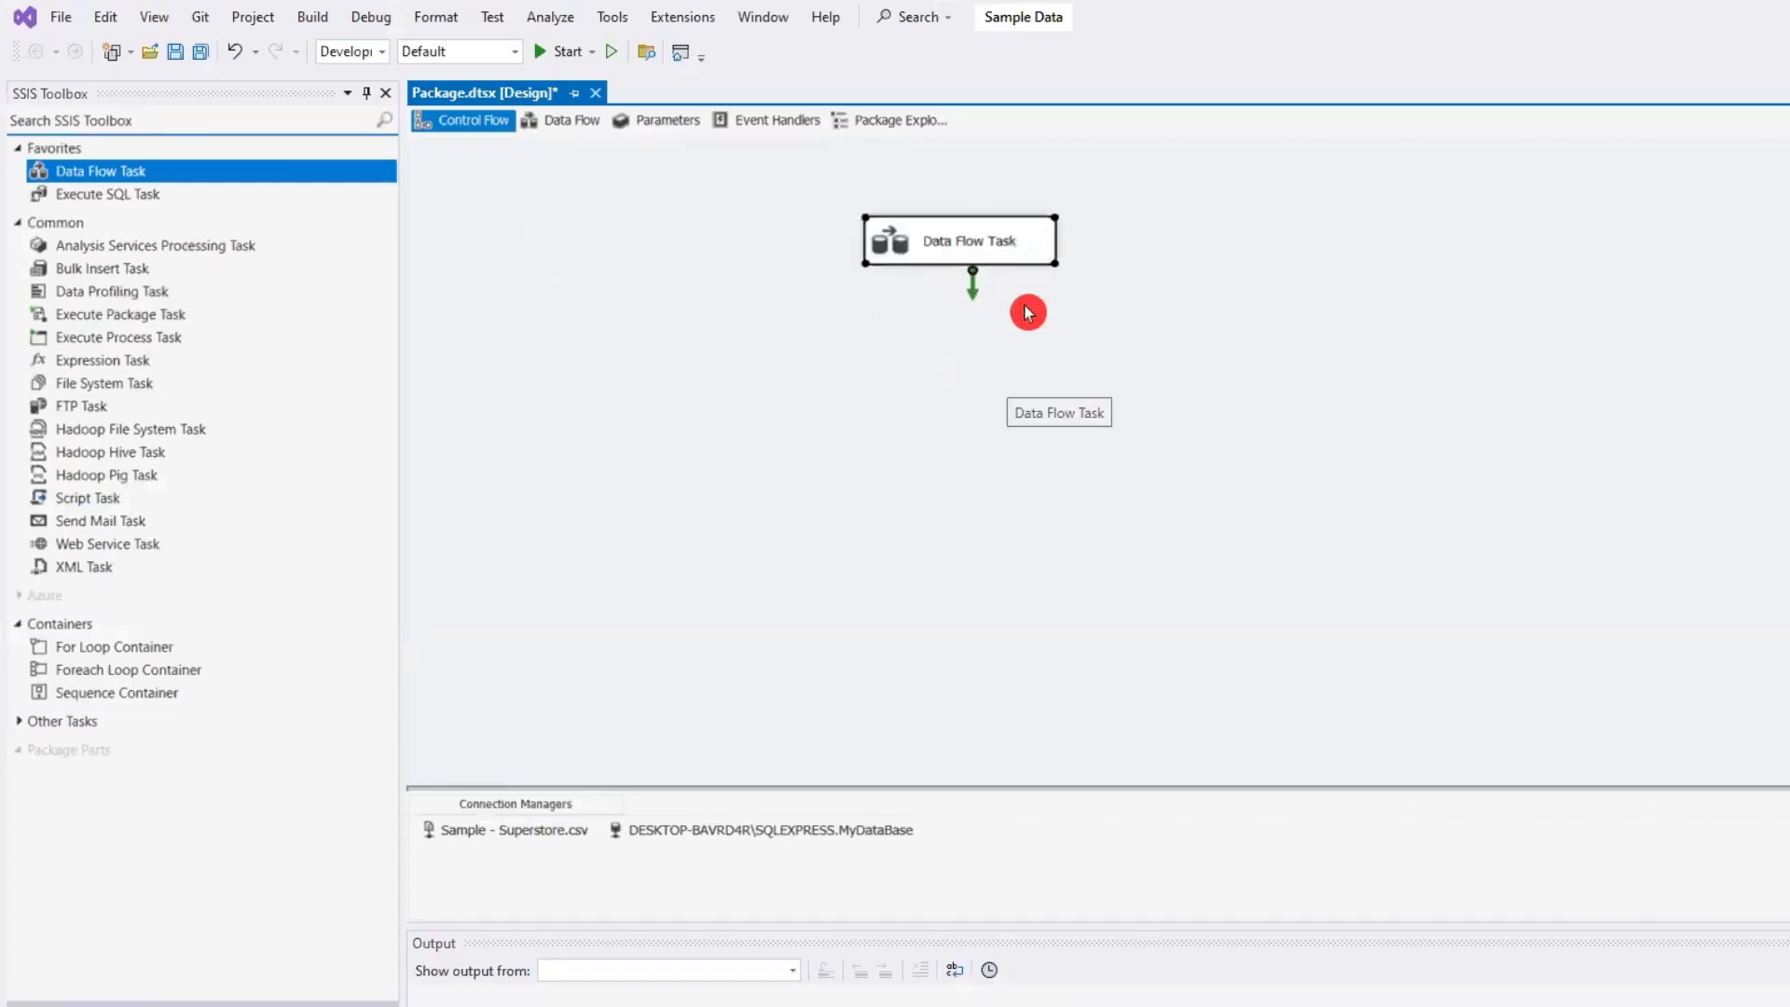
pyautogui.doubleClick(951, 257)
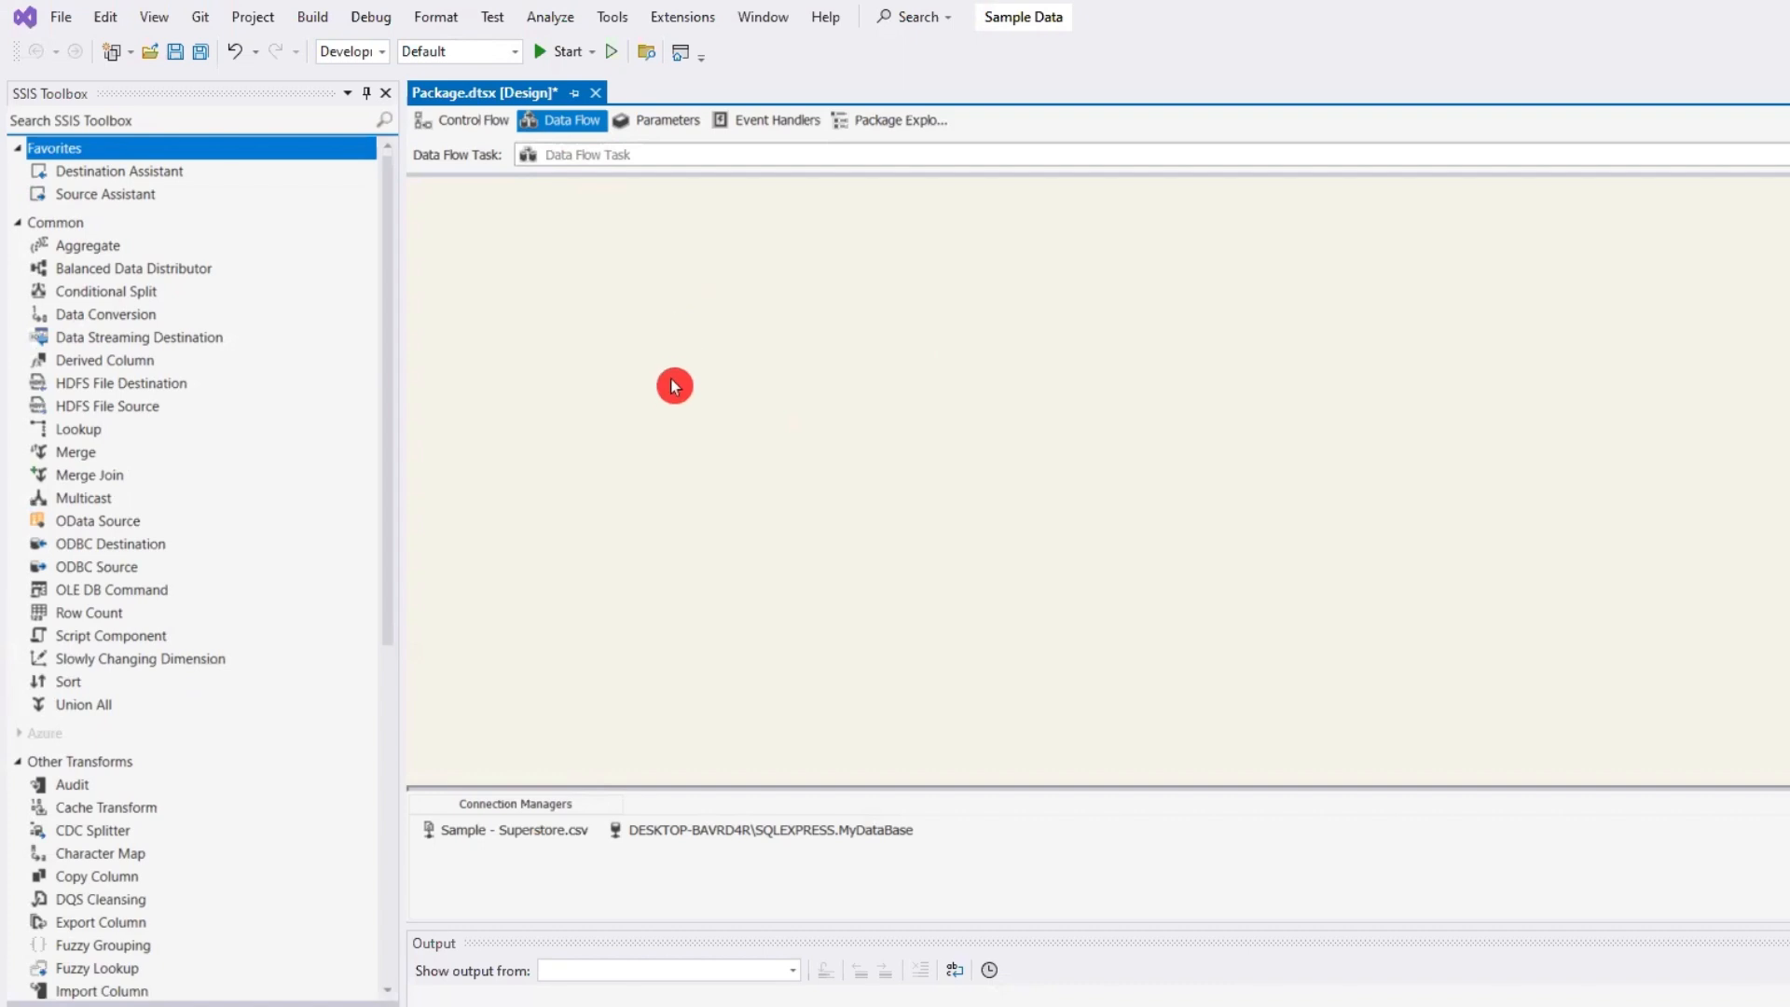
# - Add a Flat File Source to the upper middle of the empty data flow canvas
pyautogui.scroll(-6, 158, 604)
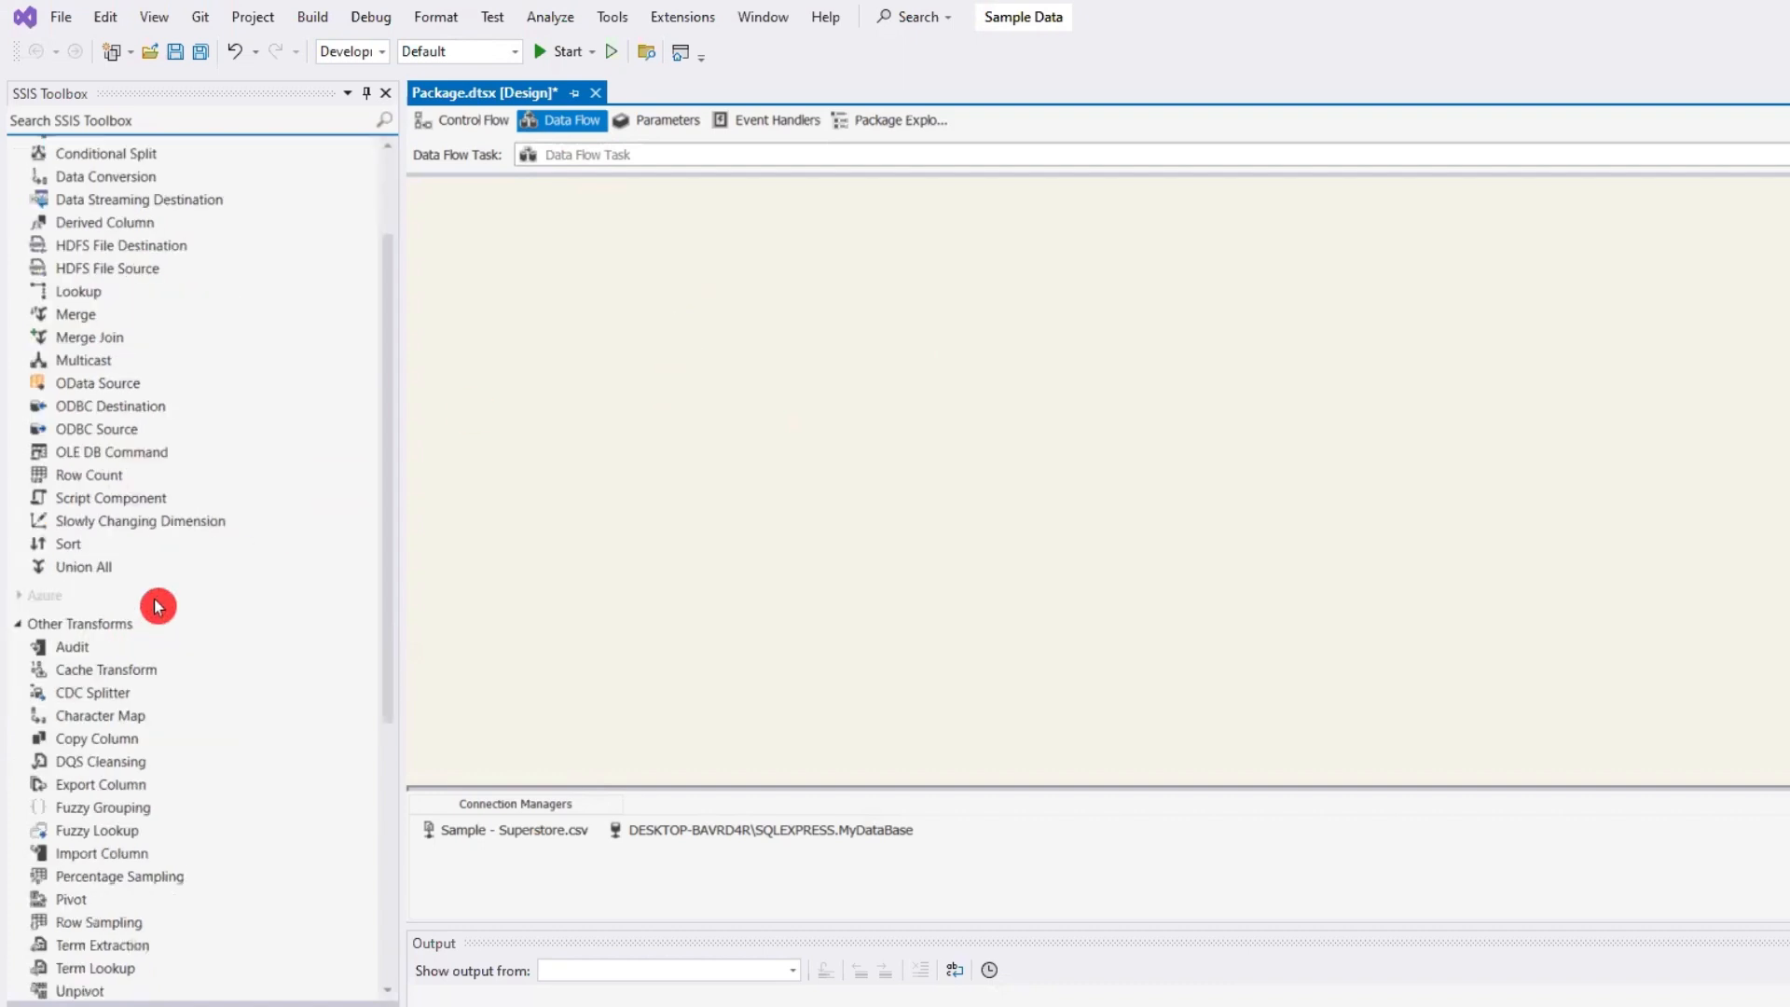
pyautogui.scroll(4, 158, 605)
pyautogui.scroll(-7, 158, 606)
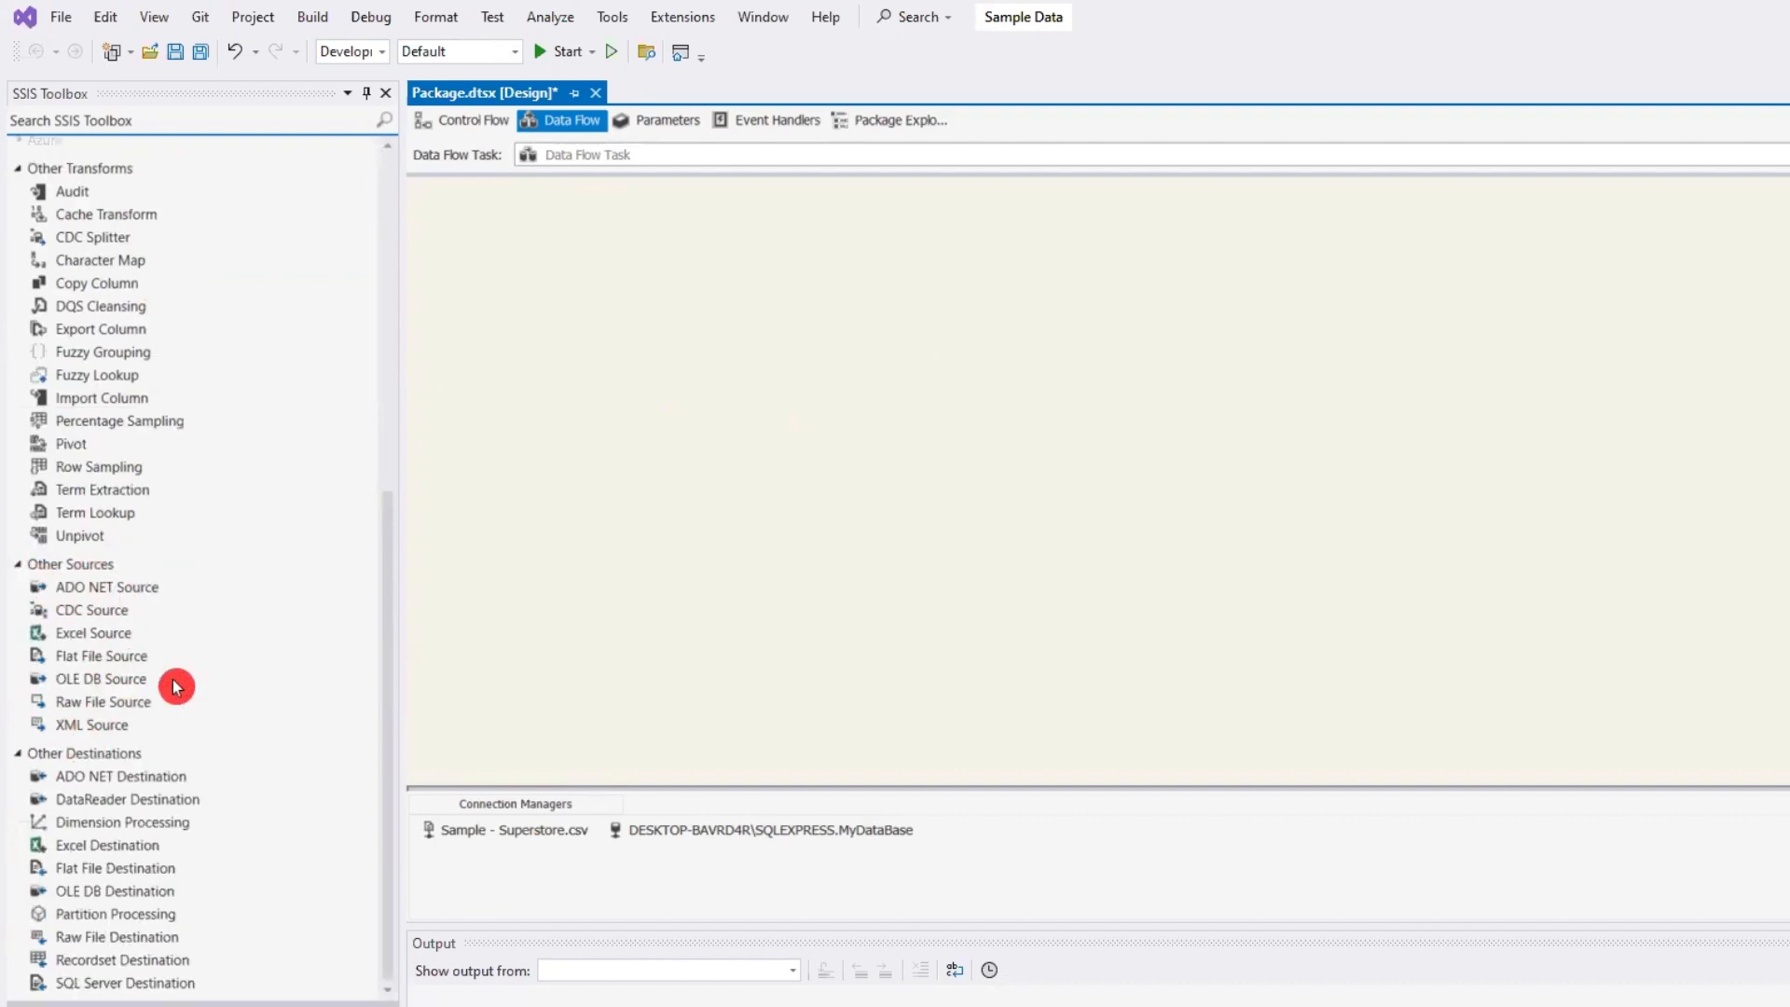
pyautogui.moveTo(116, 662); pyautogui.dragTo(160, 660)
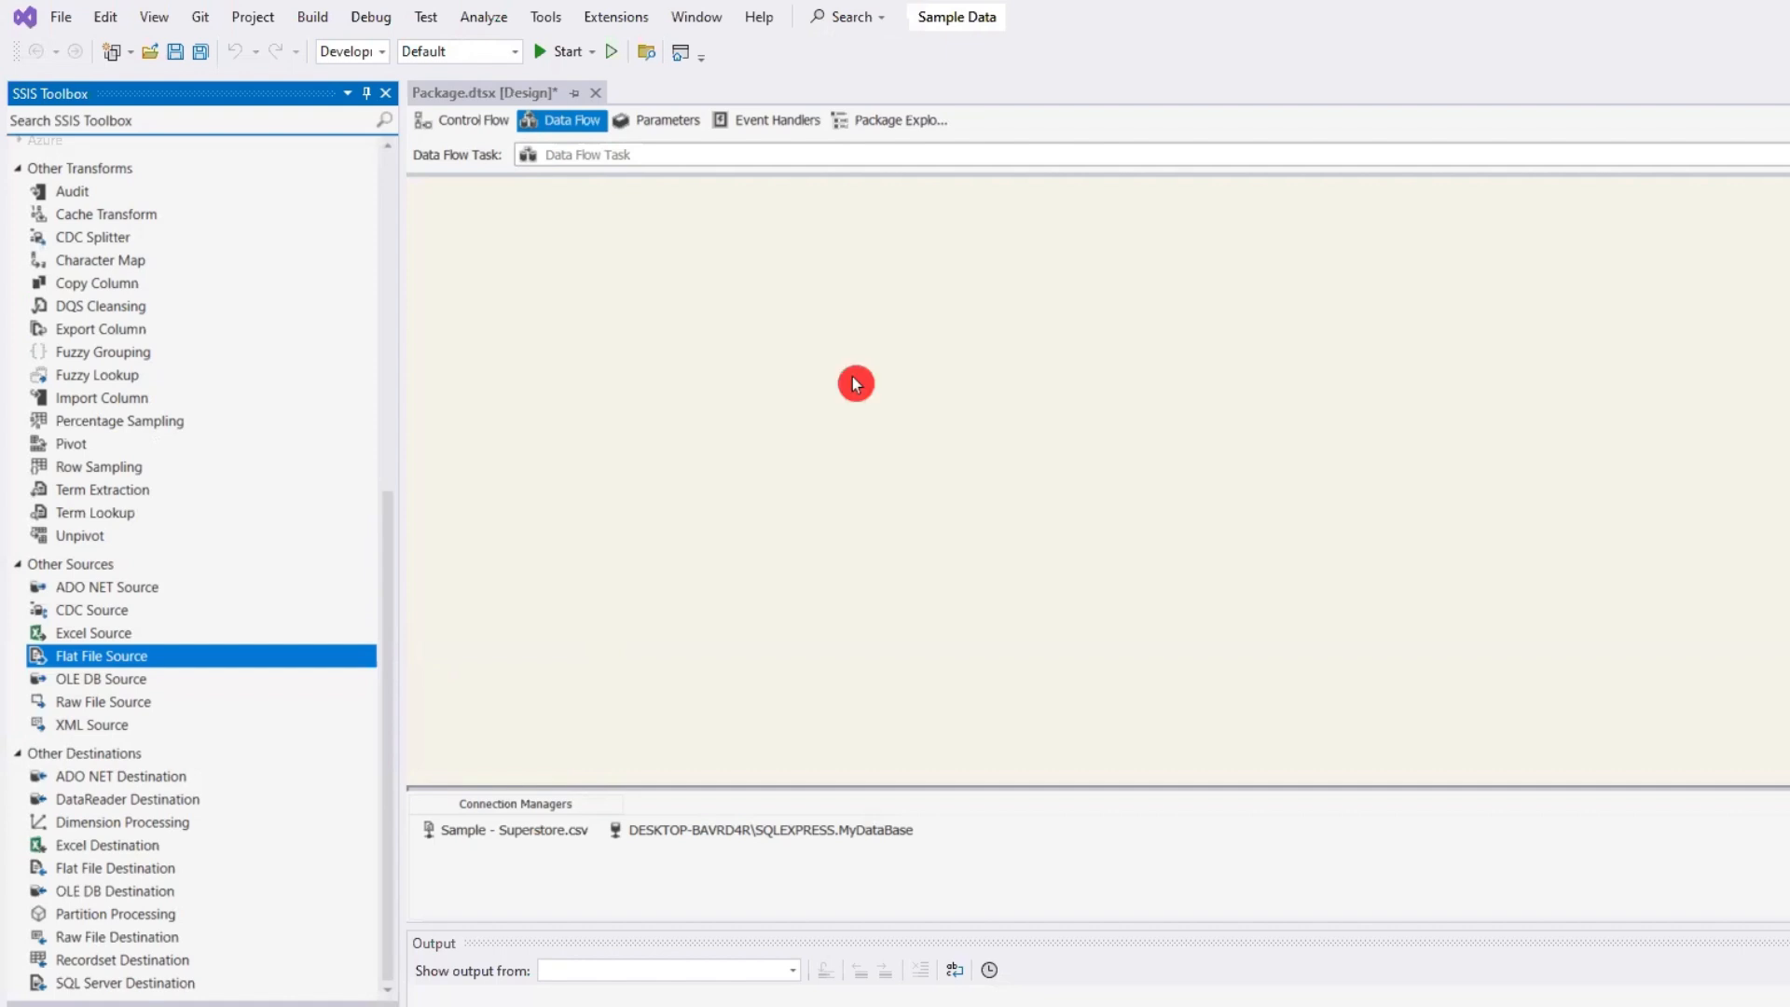
pyautogui.moveTo(856, 383); pyautogui.dragTo(878, 291)
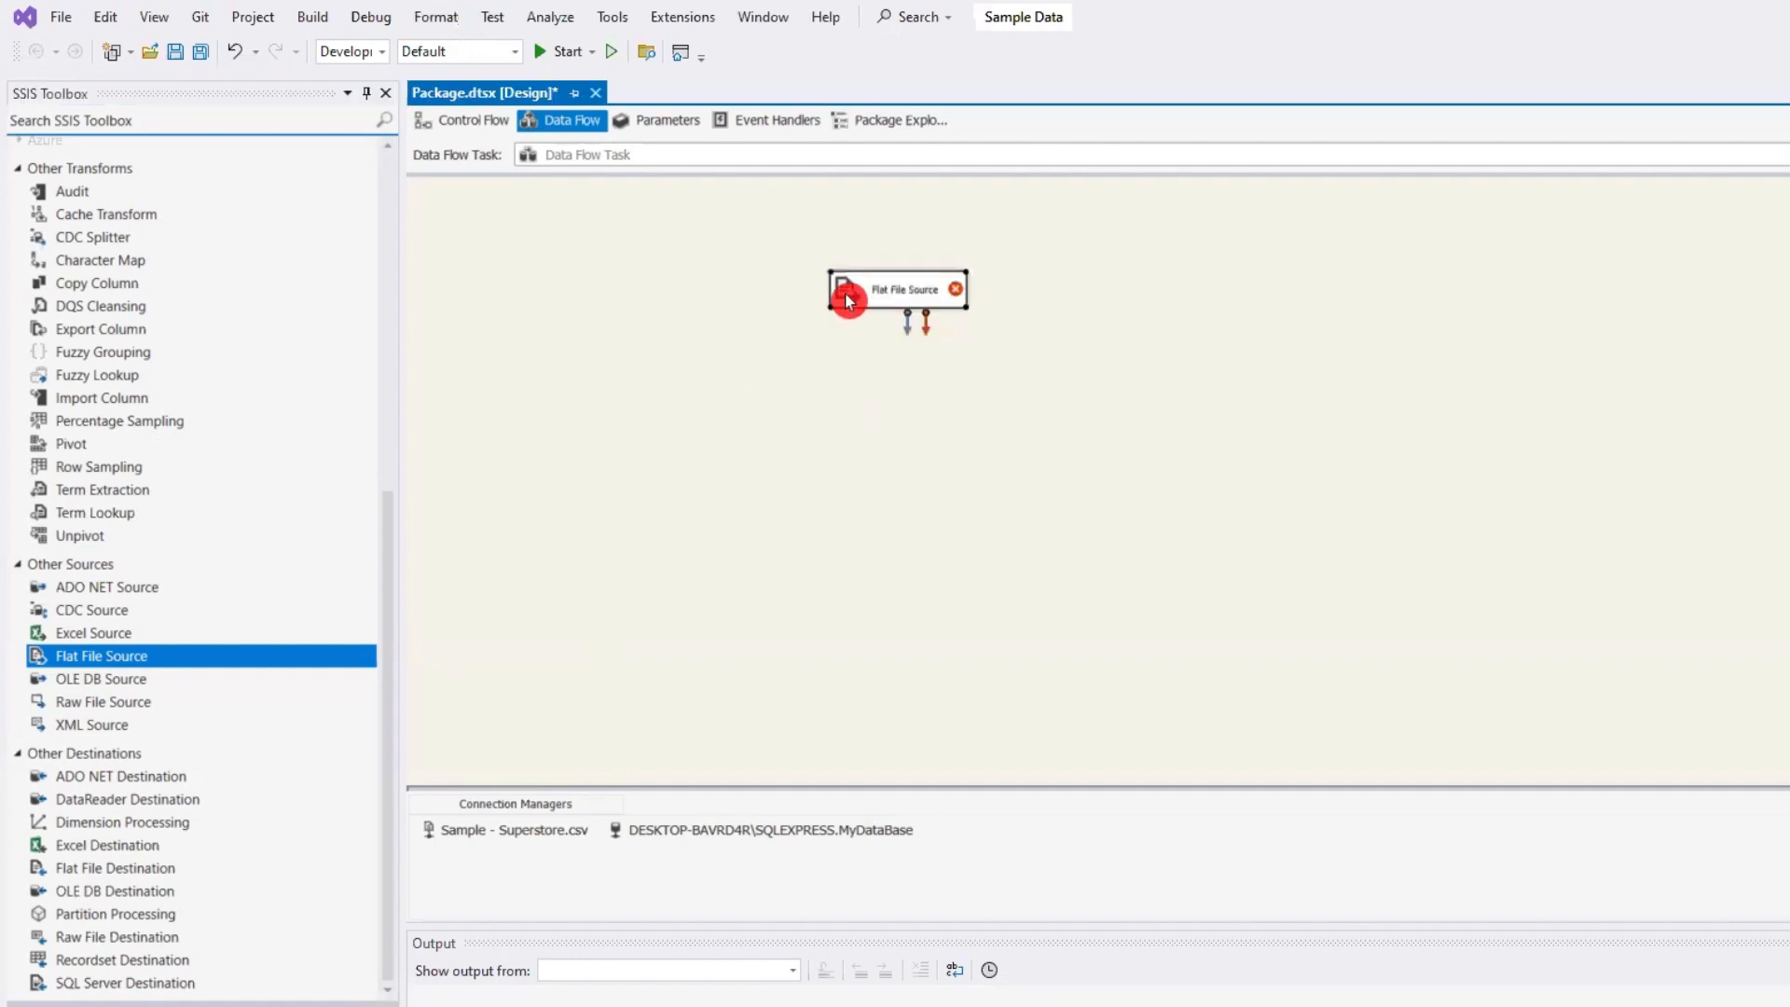
# - Create a new flat file connection manager for the Flat File Source and choose the CSV file in the SSIS folder as its file
pyautogui.doubleClick(914, 297)
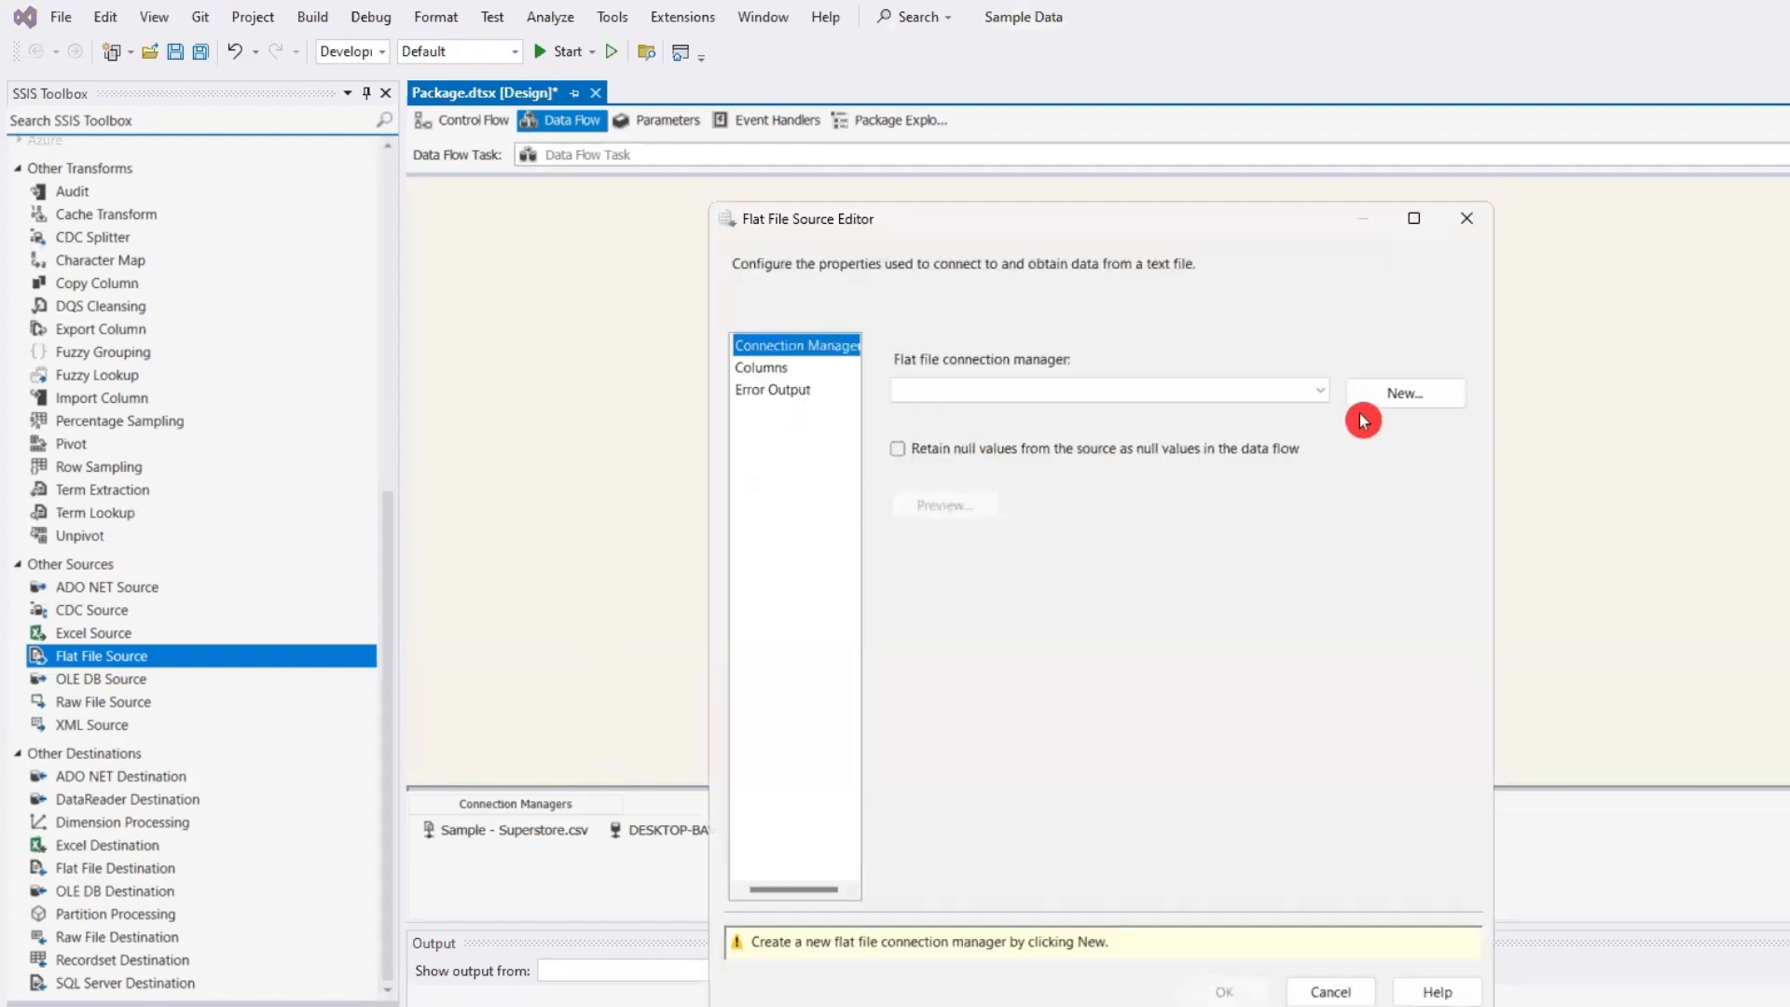
pyautogui.click(1060, 396)
pyautogui.click(1430, 398)
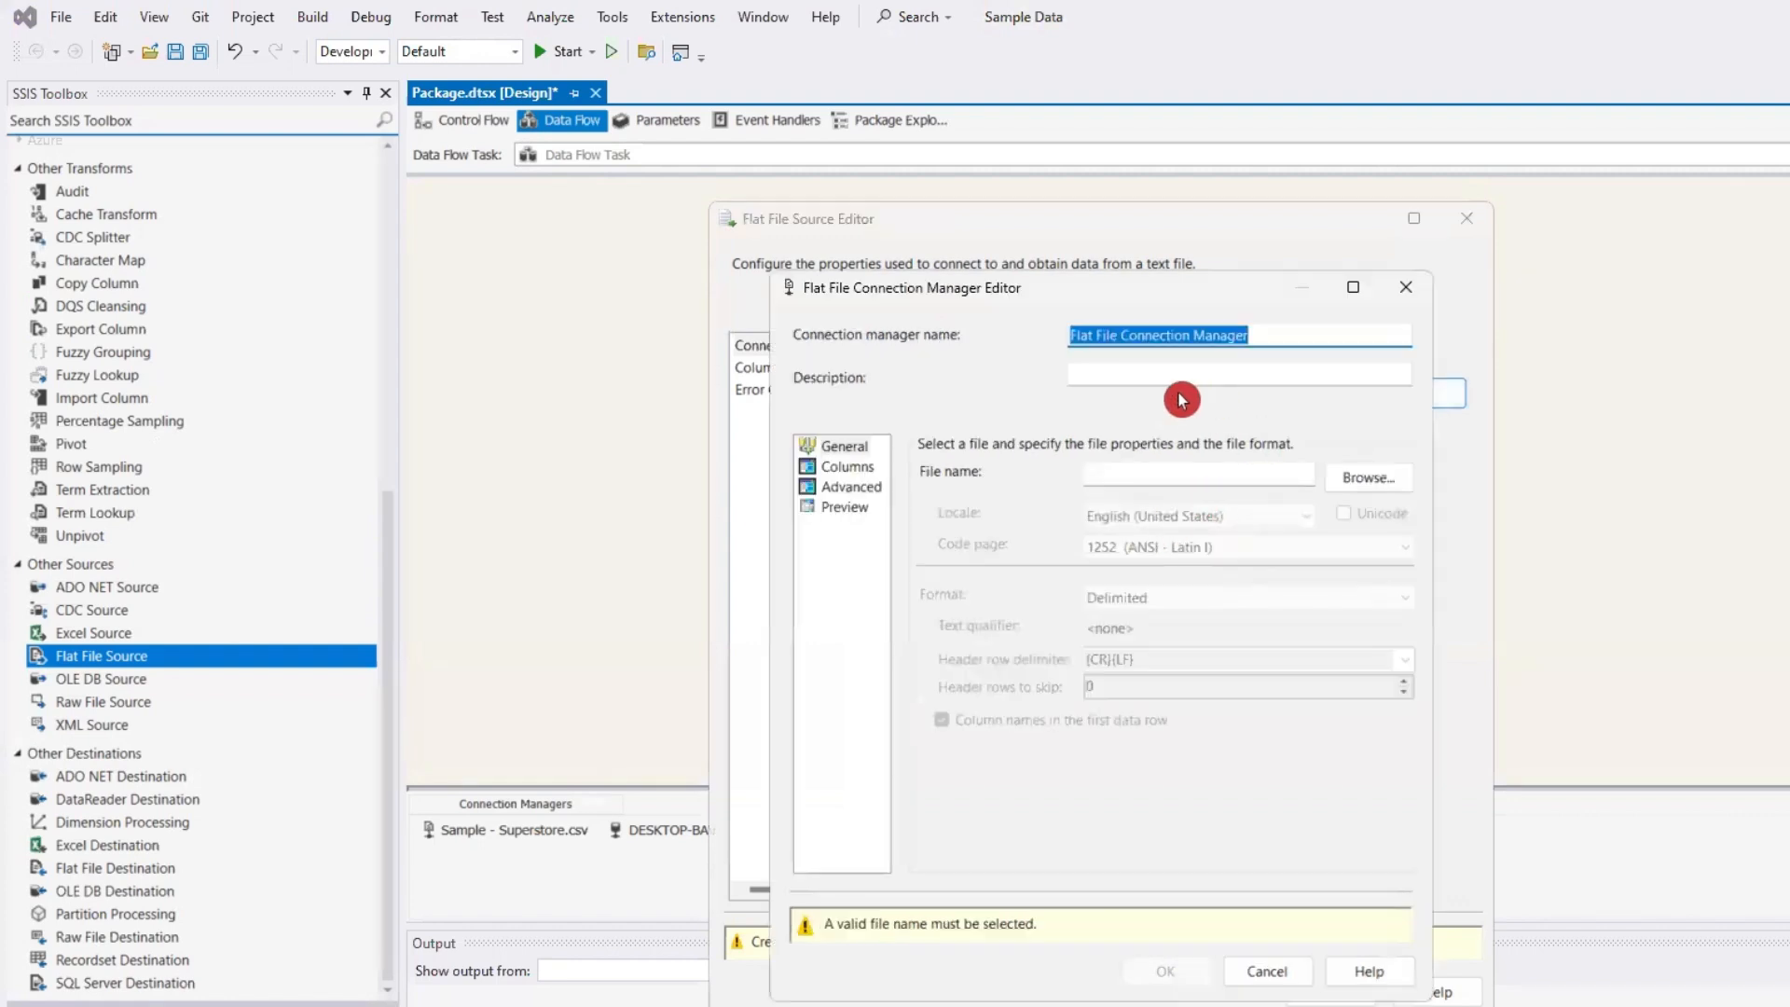
pyautogui.click(1376, 479)
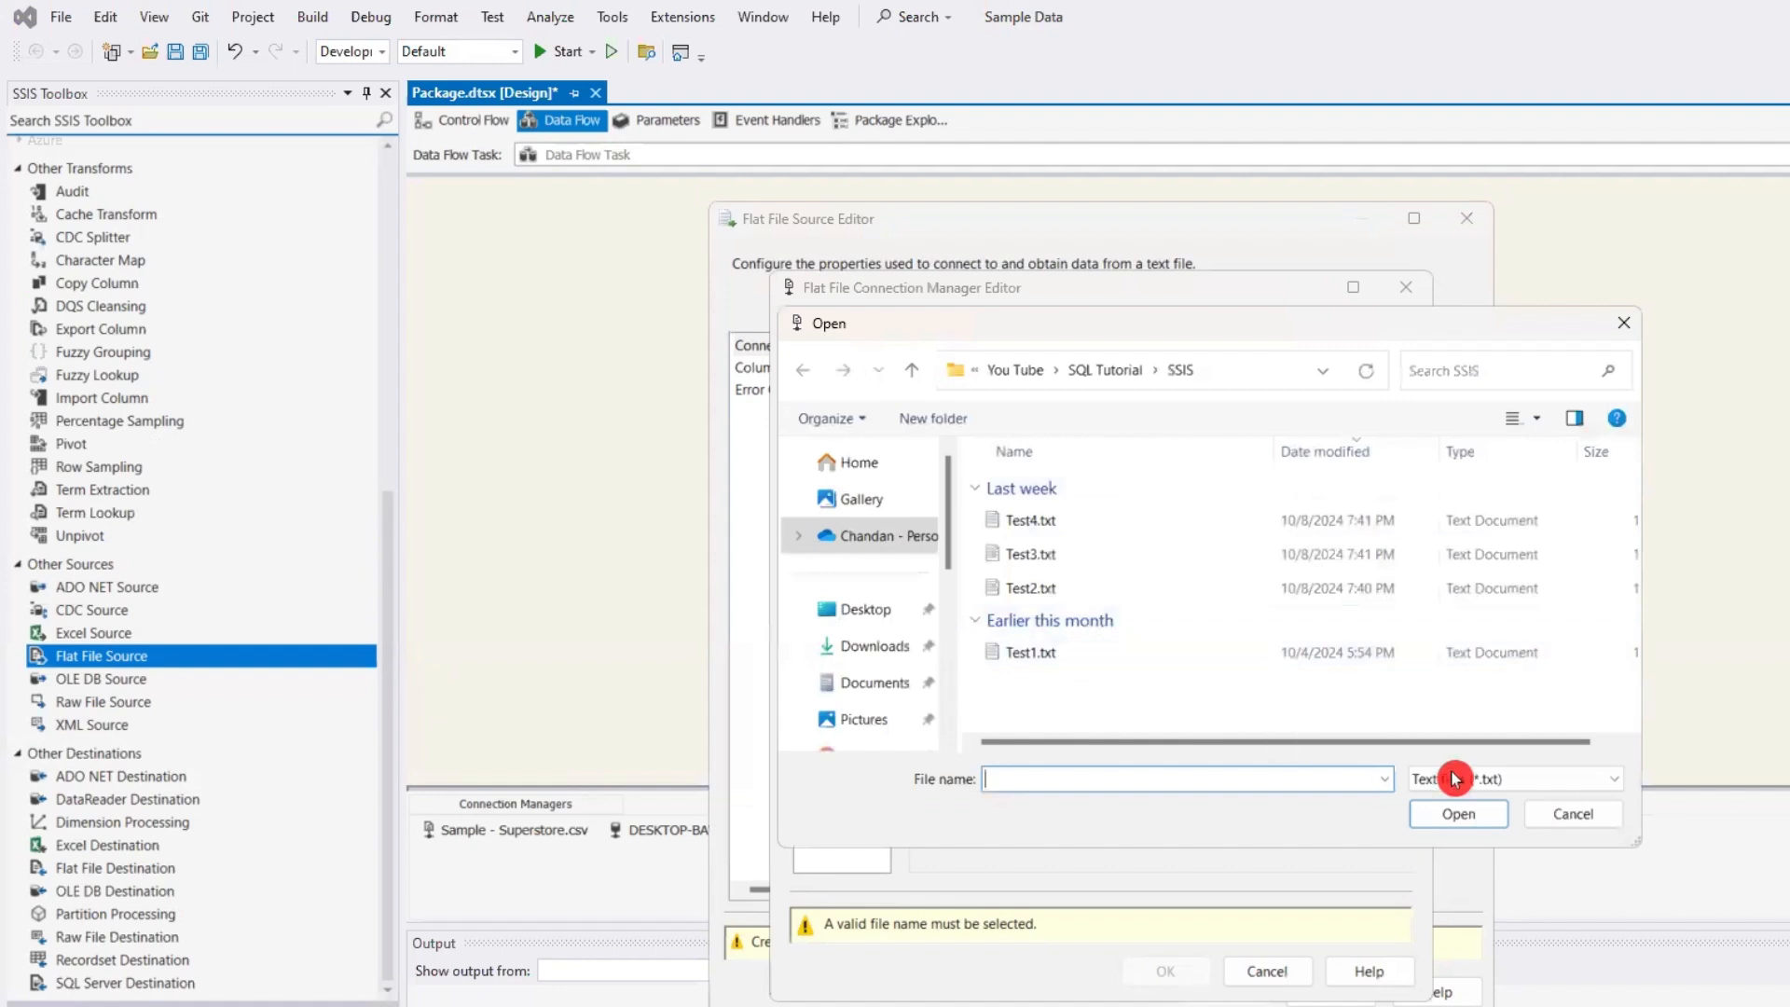
pyautogui.click(1538, 779)
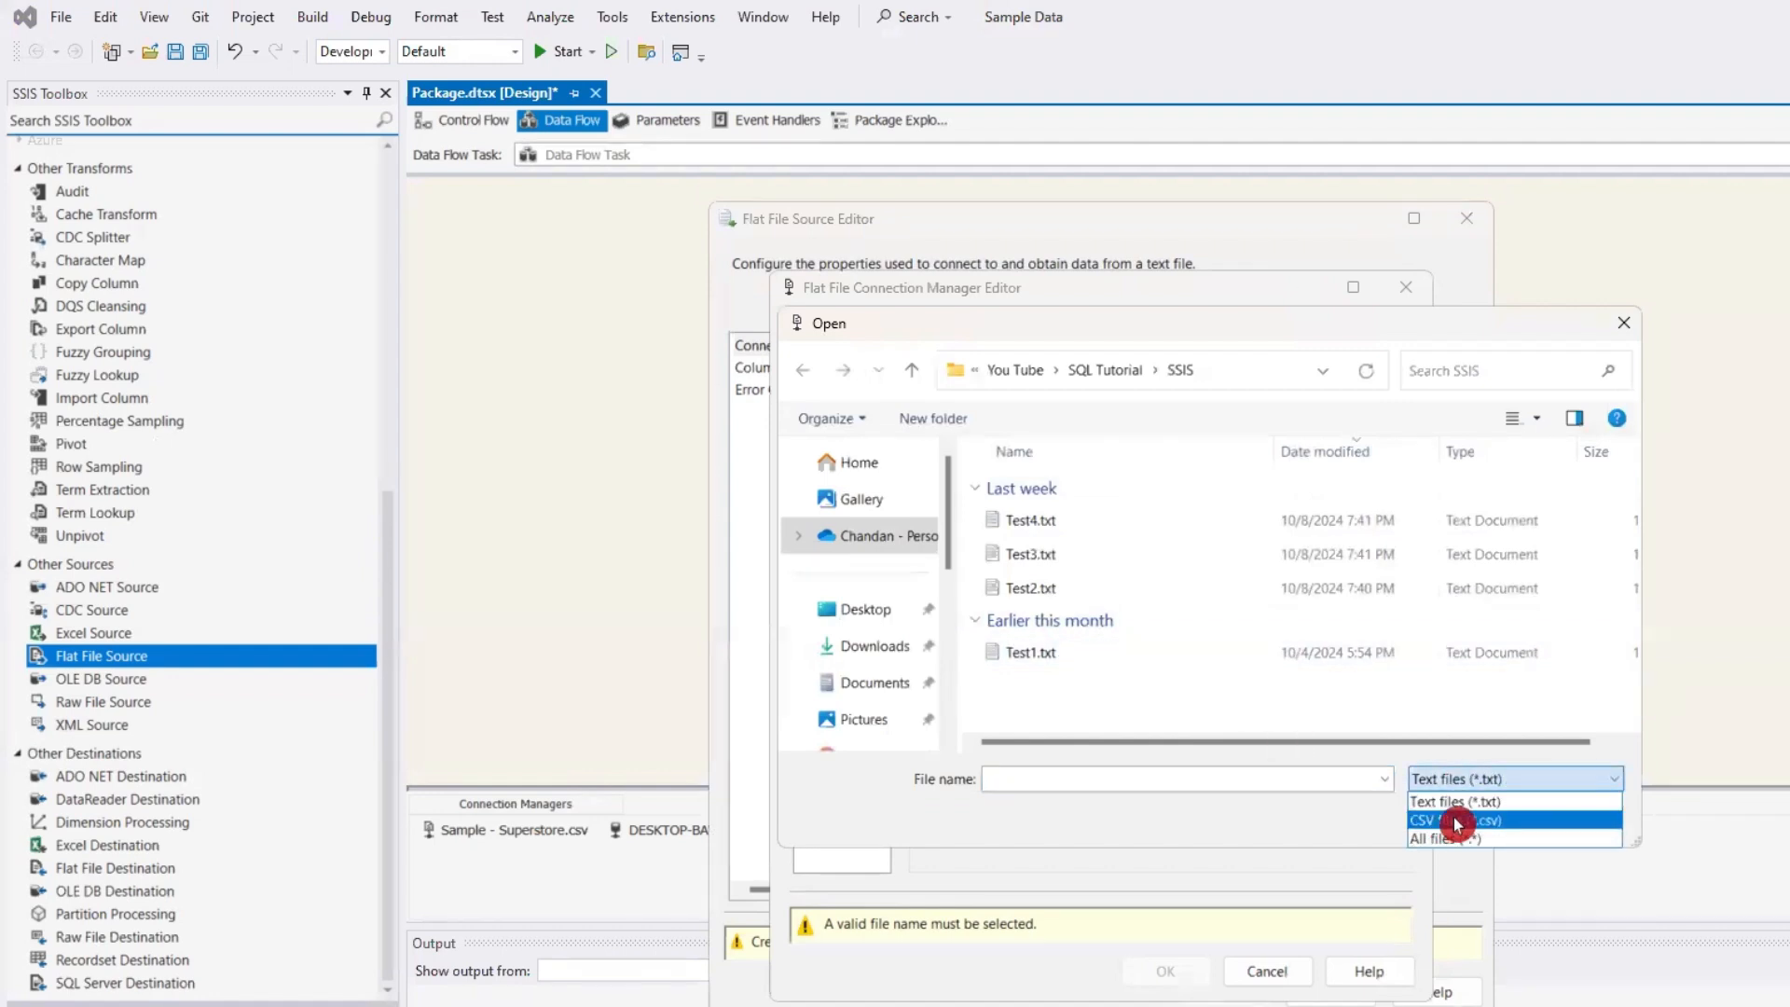
pyautogui.click(1463, 821)
pyautogui.click(1102, 539)
pyautogui.click(1460, 815)
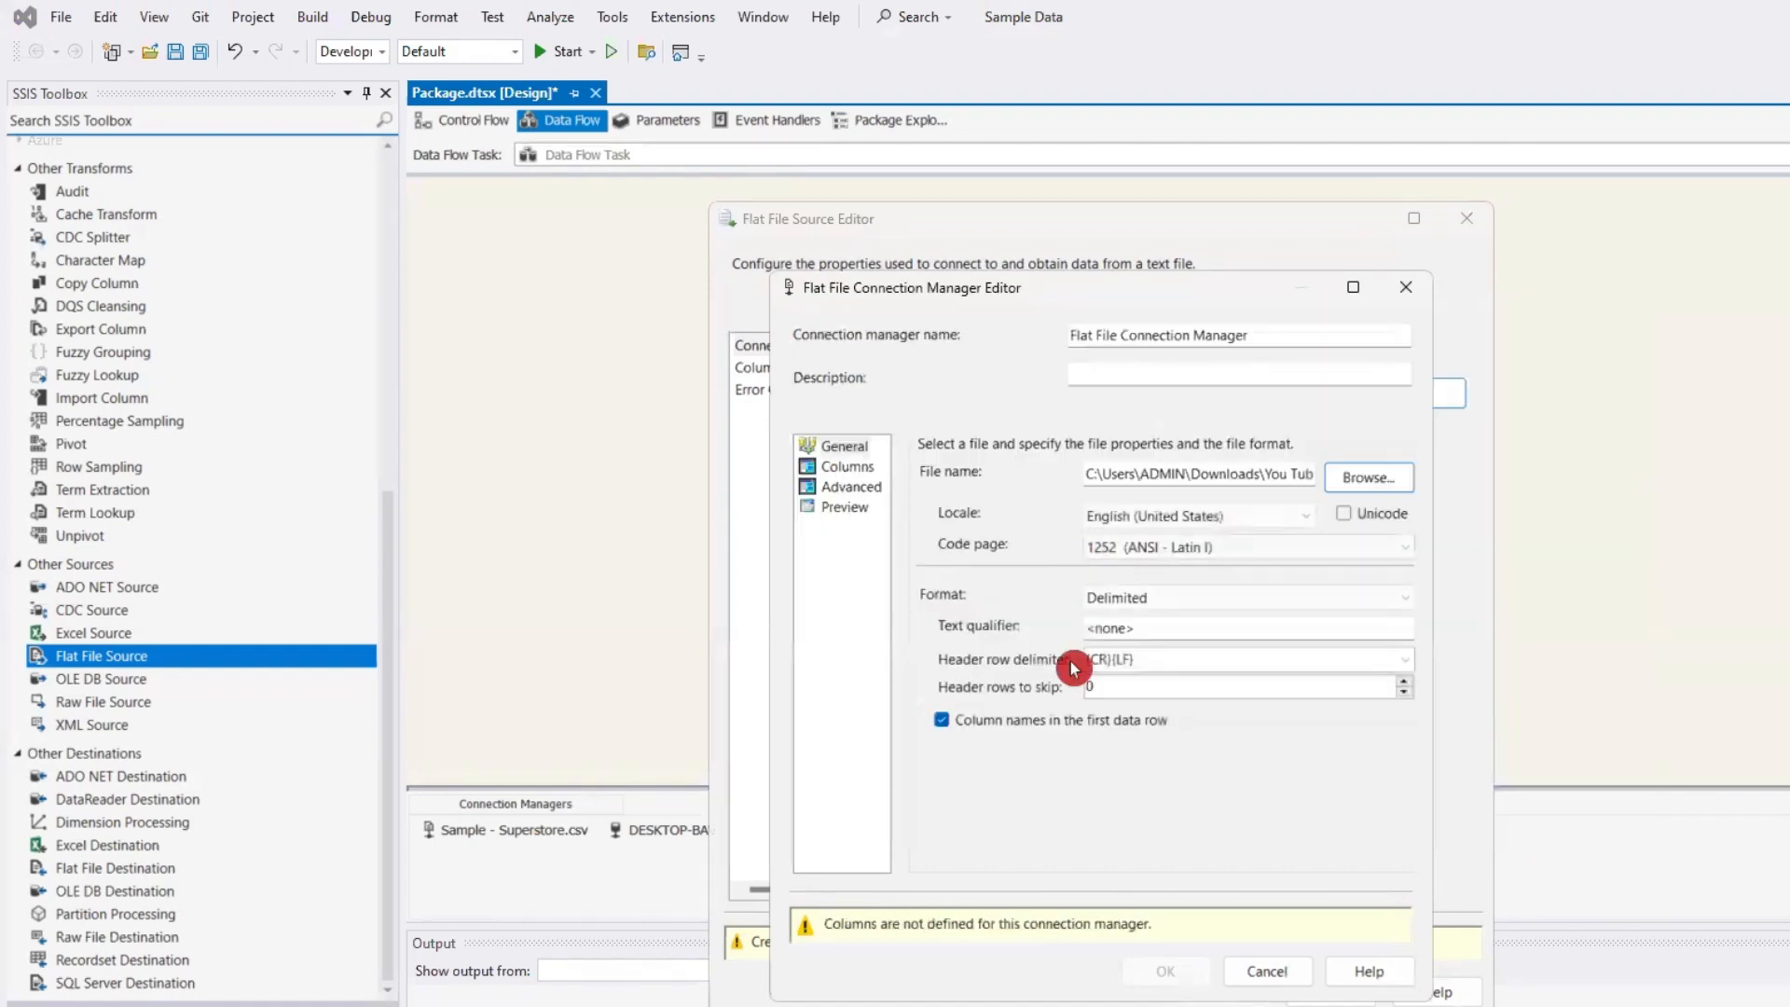
# - Check the CSV's columns and preview rows in the new flat file connection manager, and accept it together with the Flat File Source settings
pyautogui.click(840, 471)
pyautogui.scroll(-5, 1105, 673)
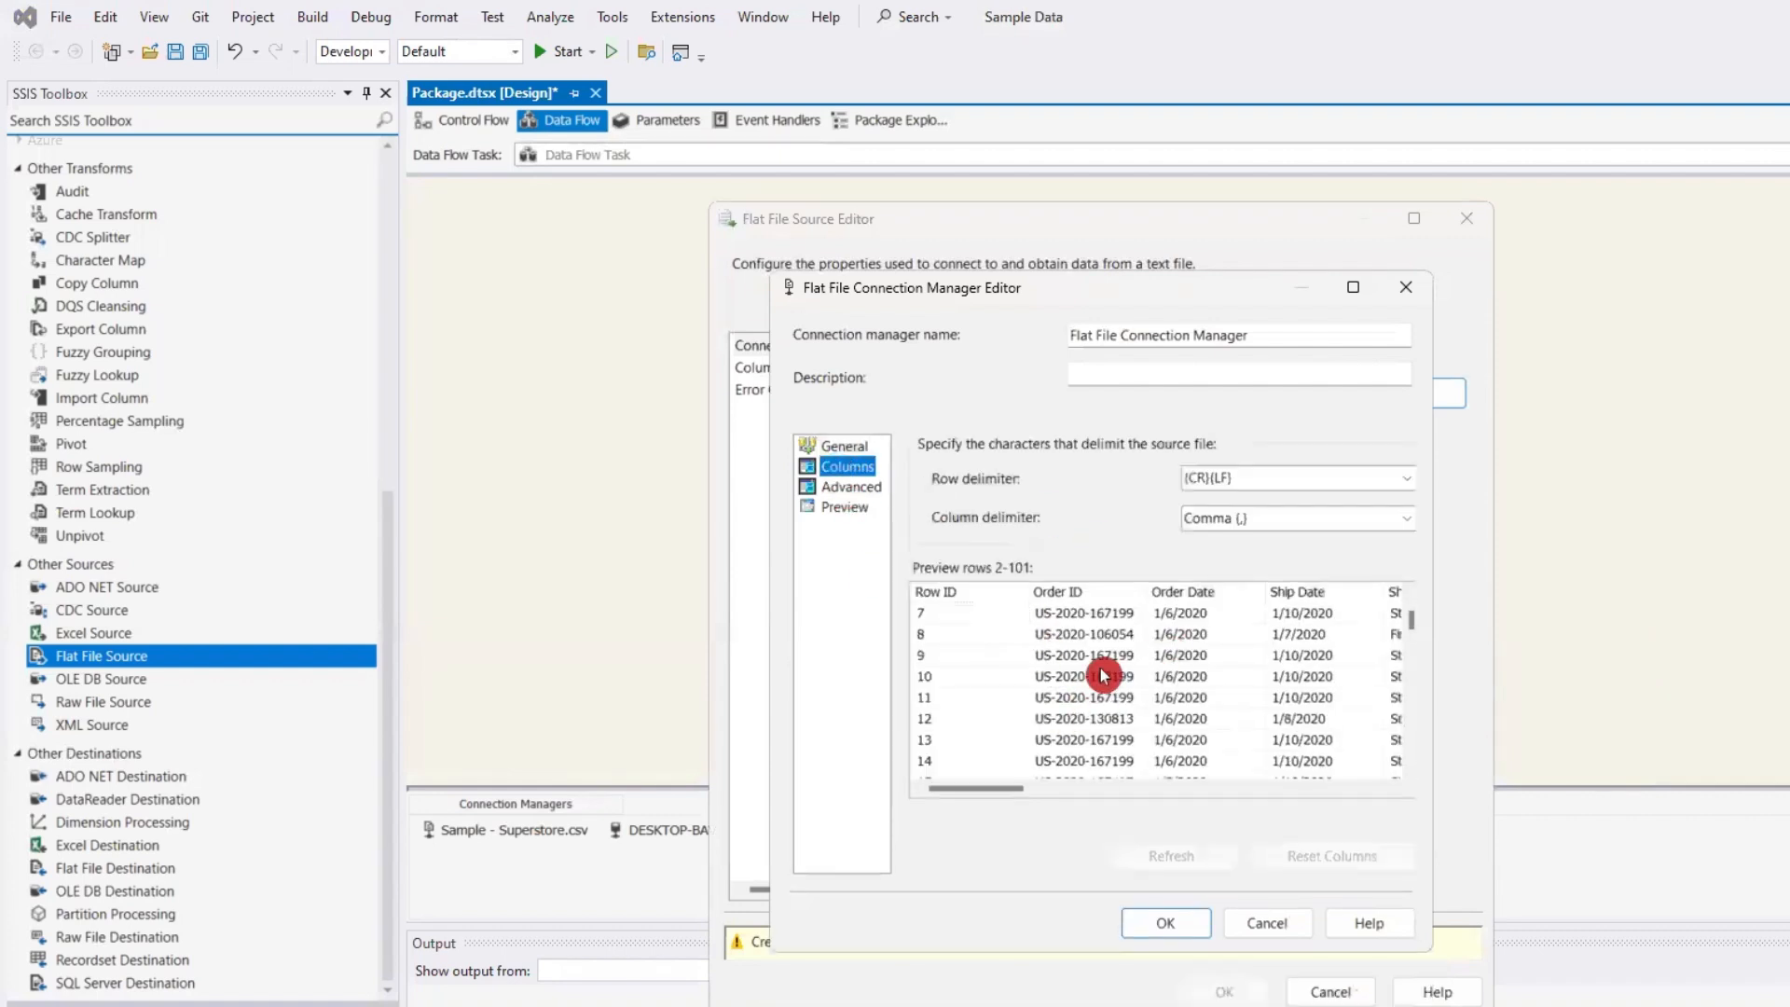
pyautogui.scroll(5, 1103, 673)
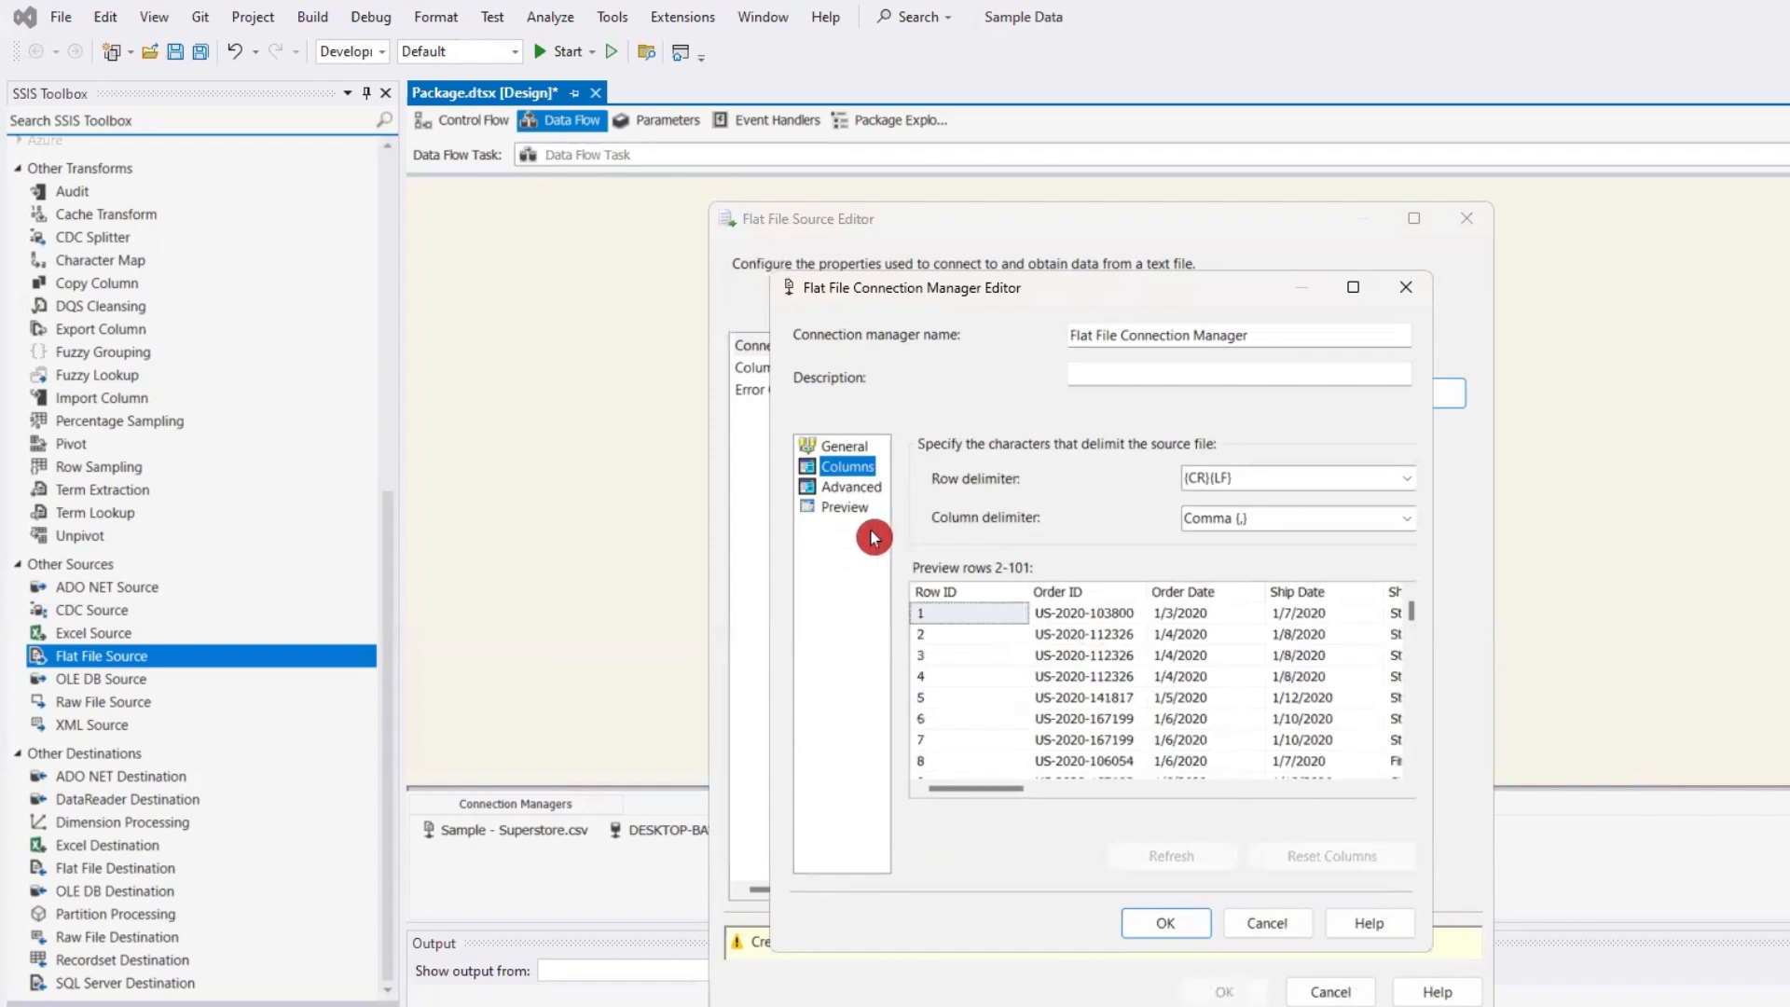
pyautogui.click(845, 508)
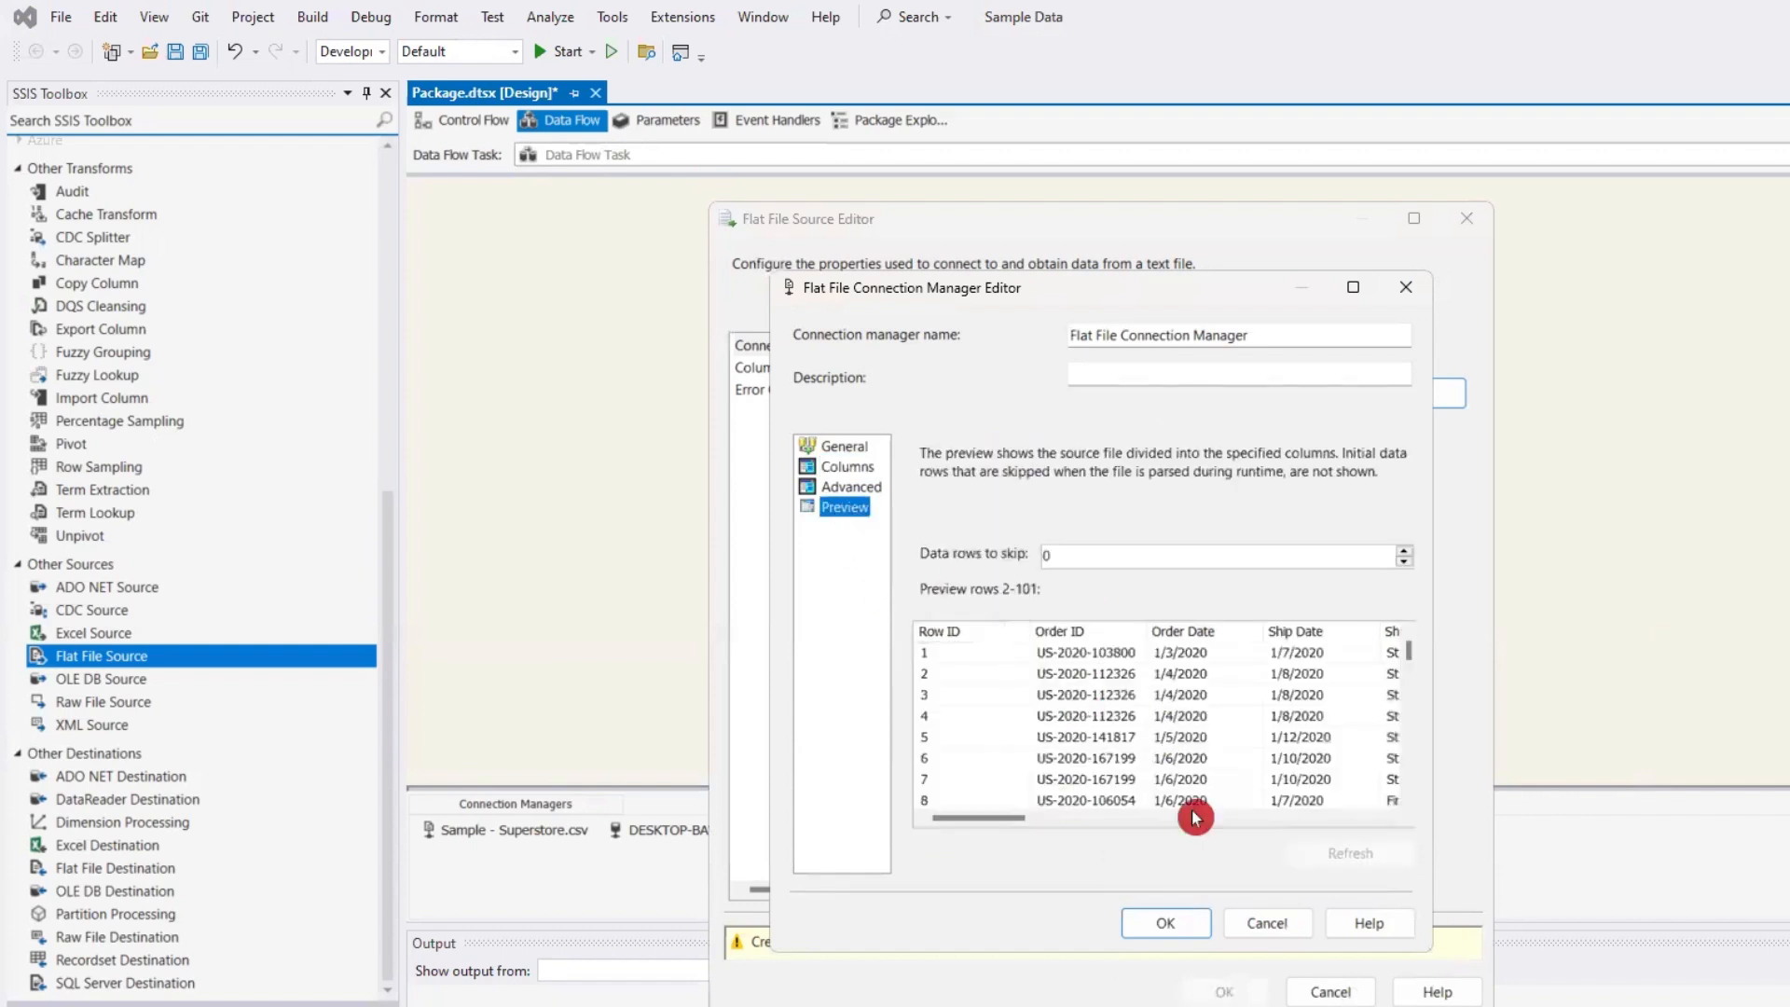
pyautogui.click(1172, 923)
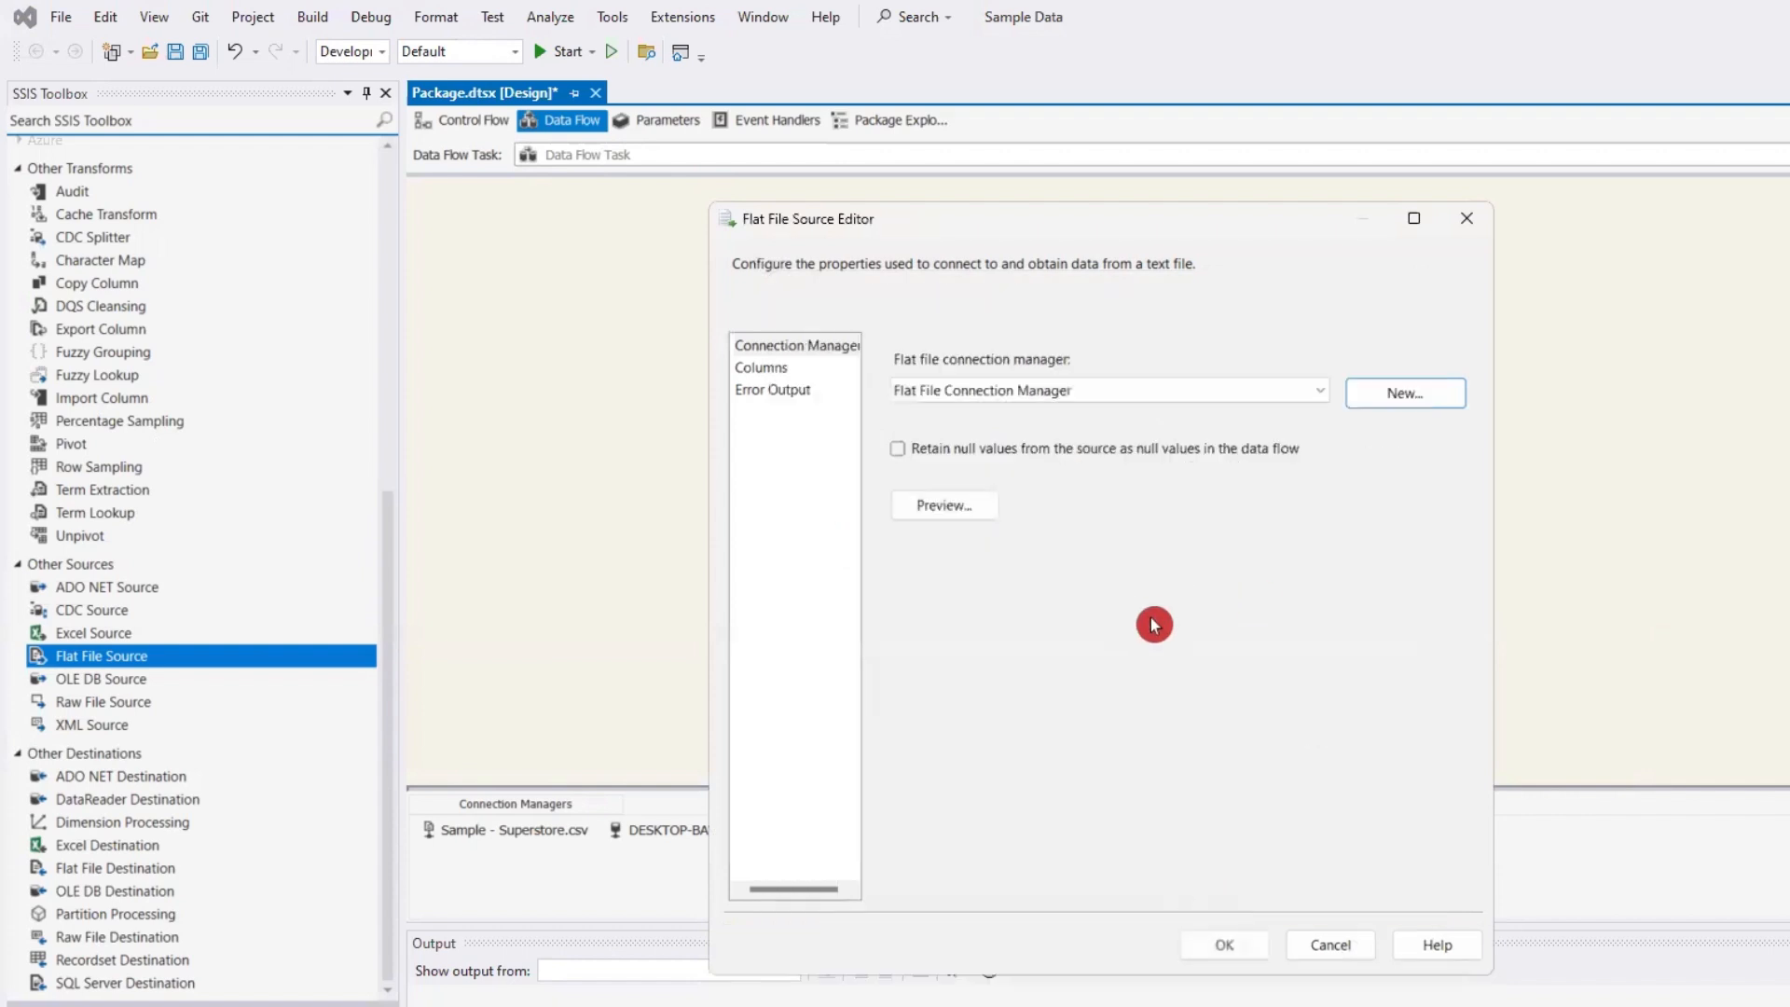
pyautogui.click(1238, 948)
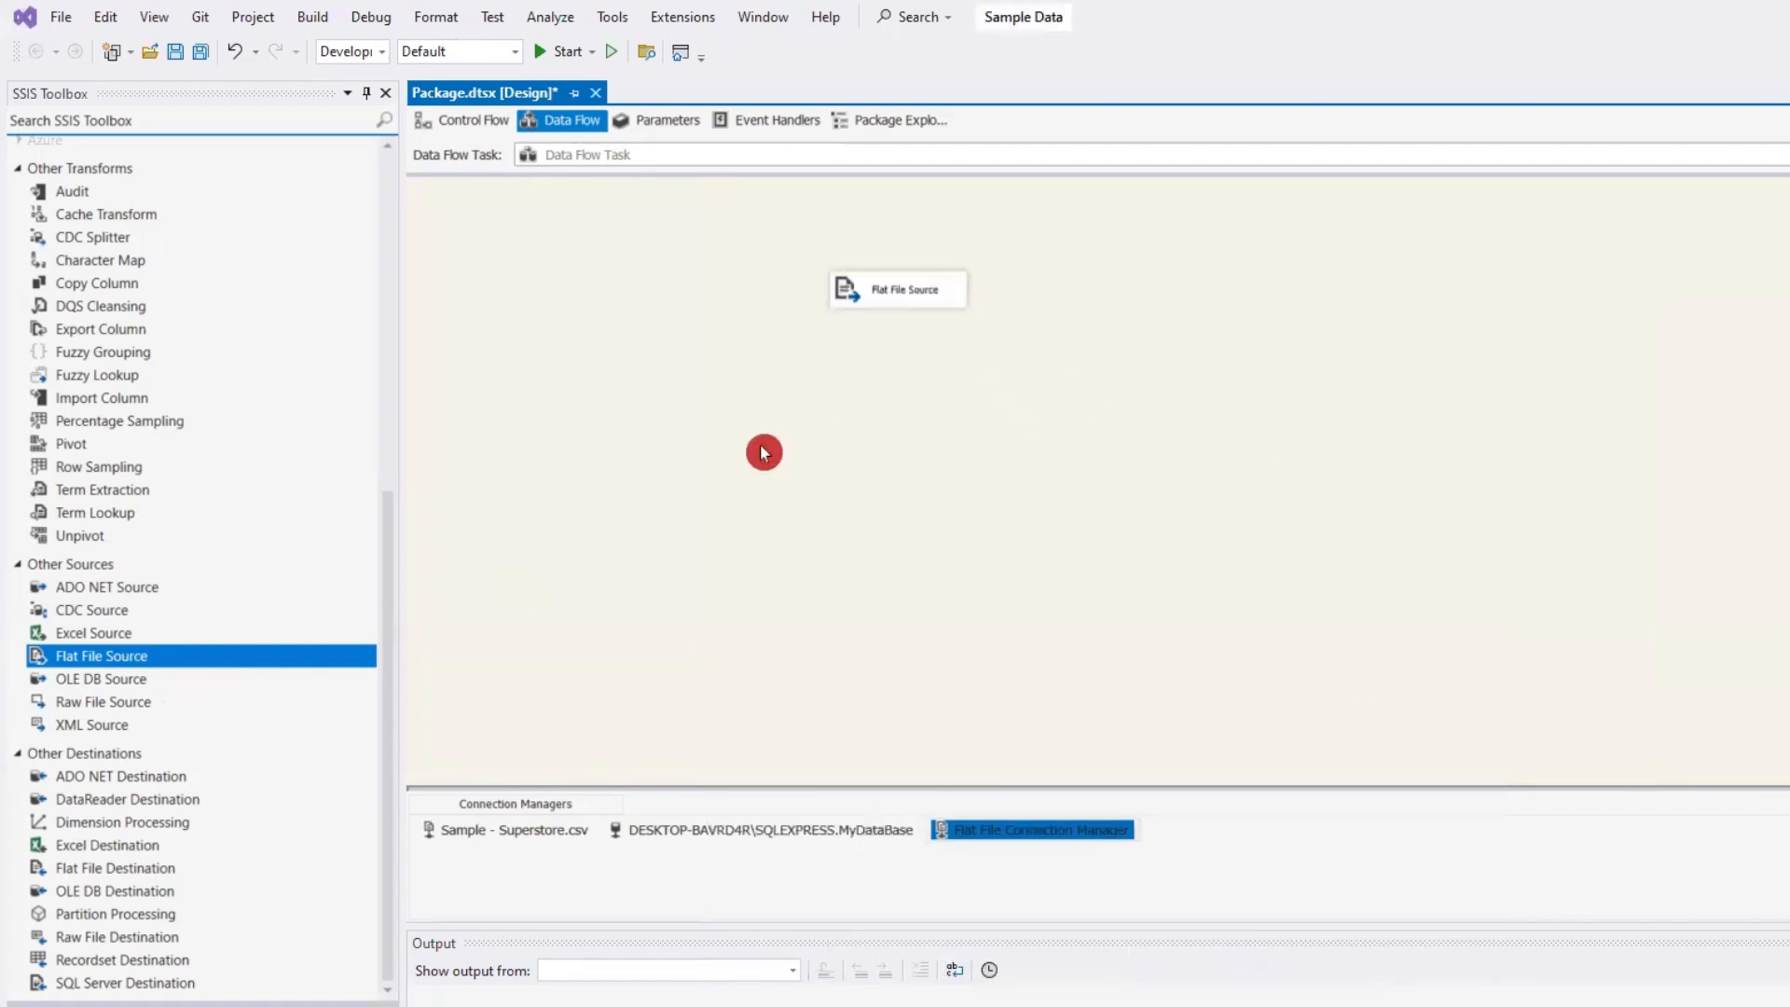
# - Add an OLE DB Destination to the data flow canvas below the Flat File Source
pyautogui.click(943, 293)
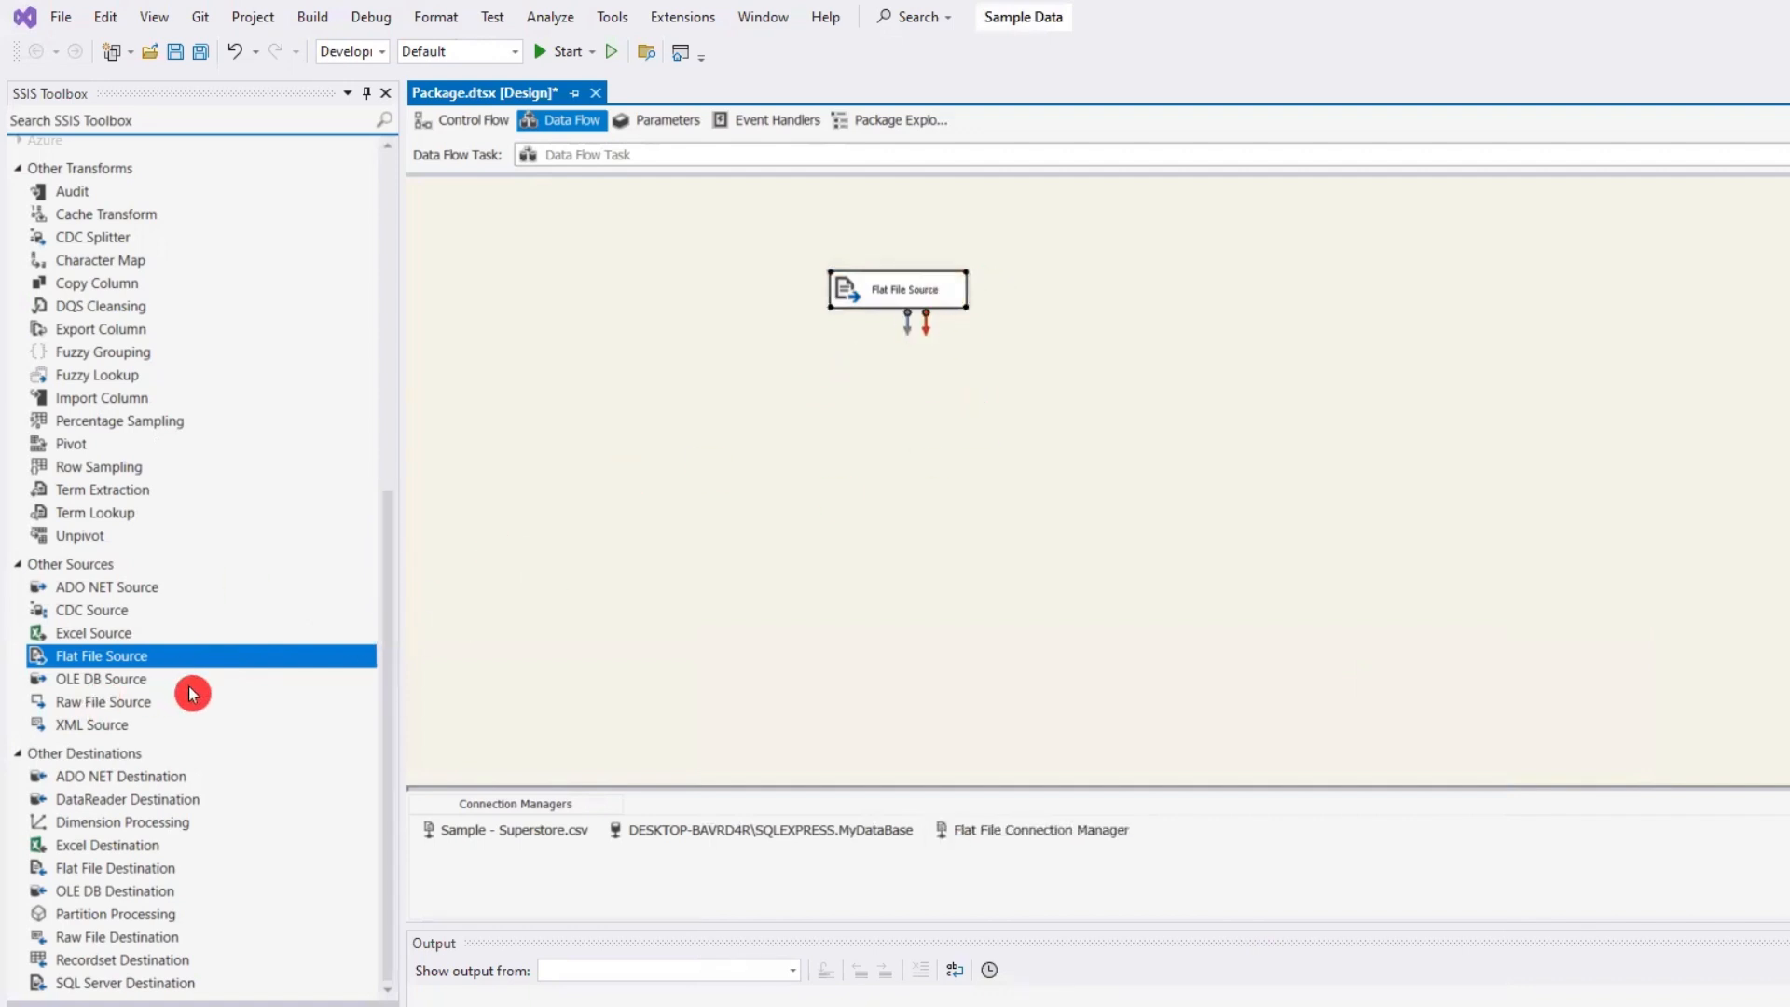
pyautogui.click(75, 895)
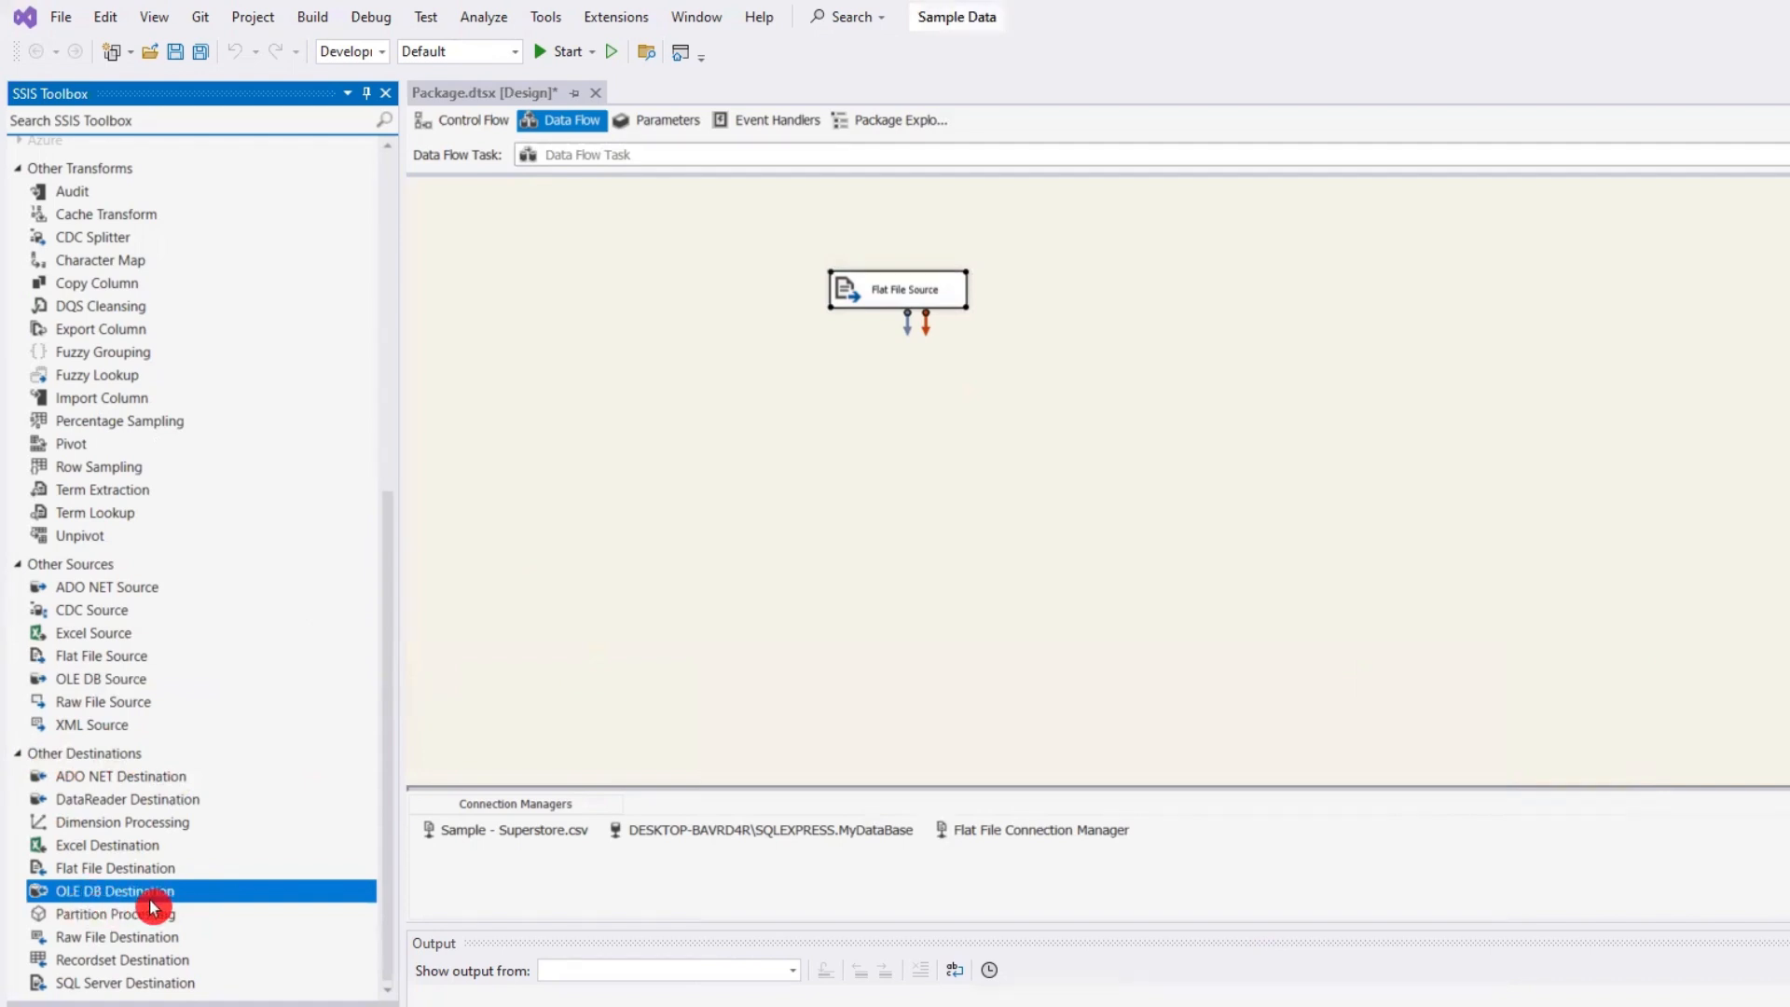
pyautogui.moveTo(939, 375); pyautogui.dragTo(905, 444)
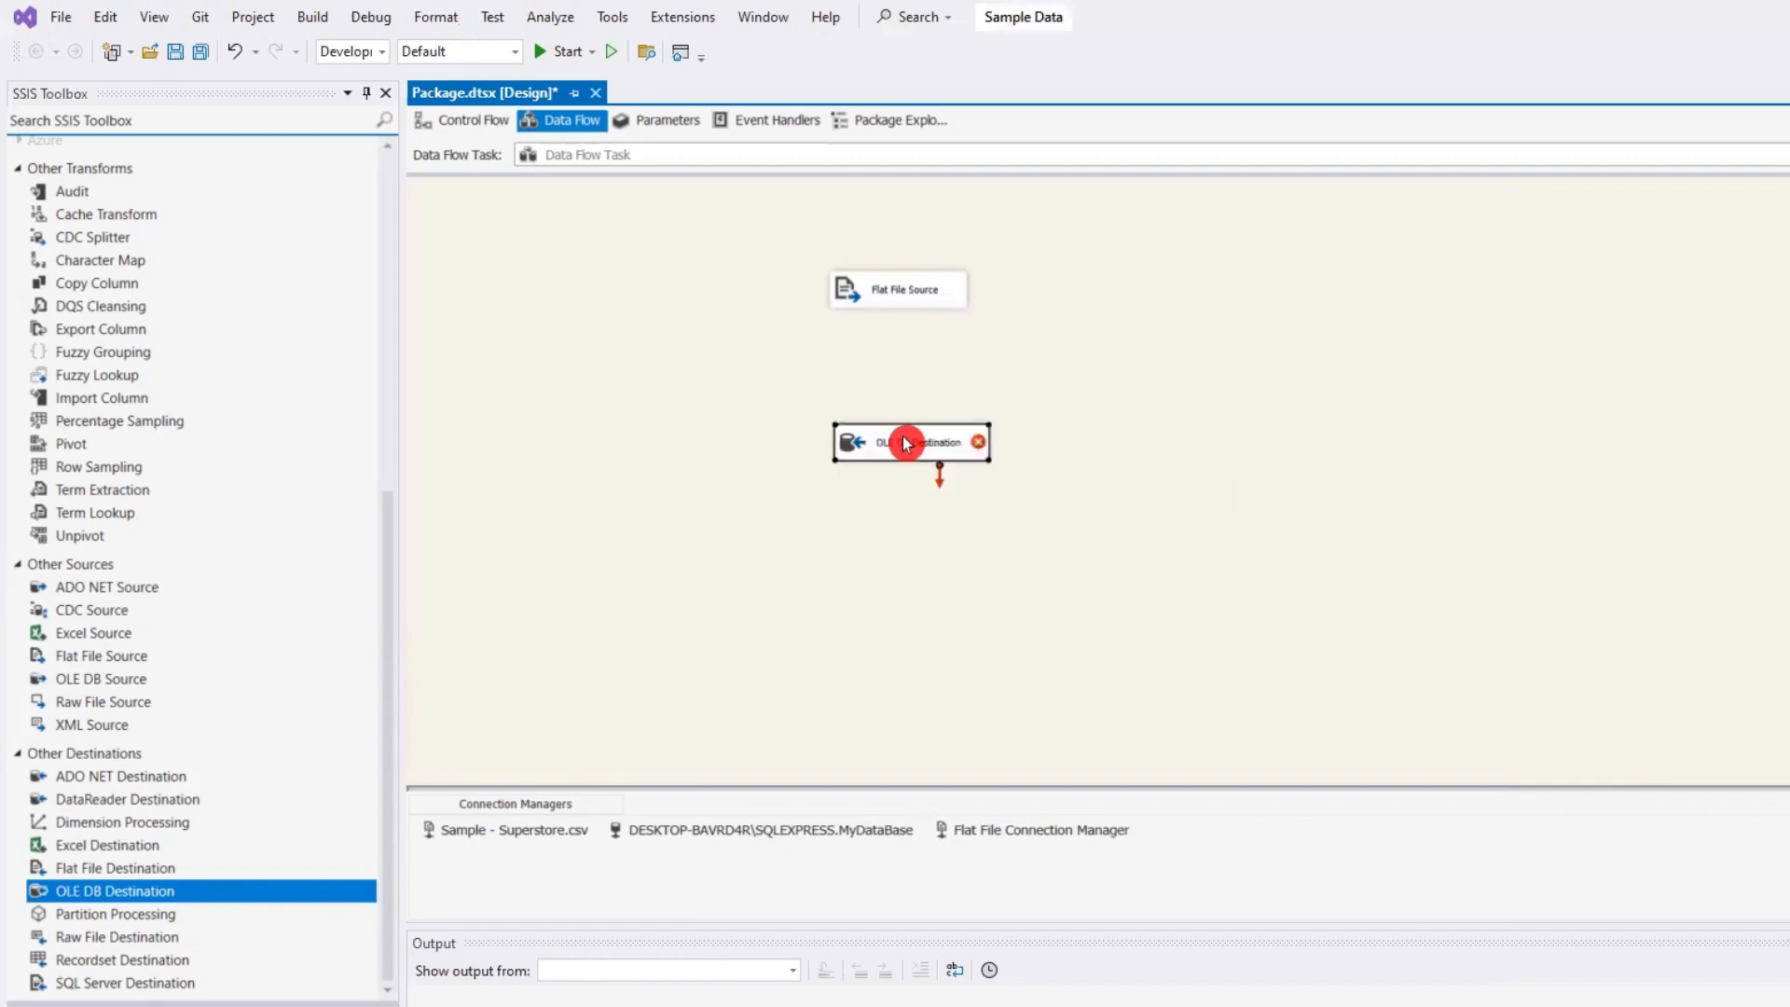
pyautogui.doubleClick(910, 441)
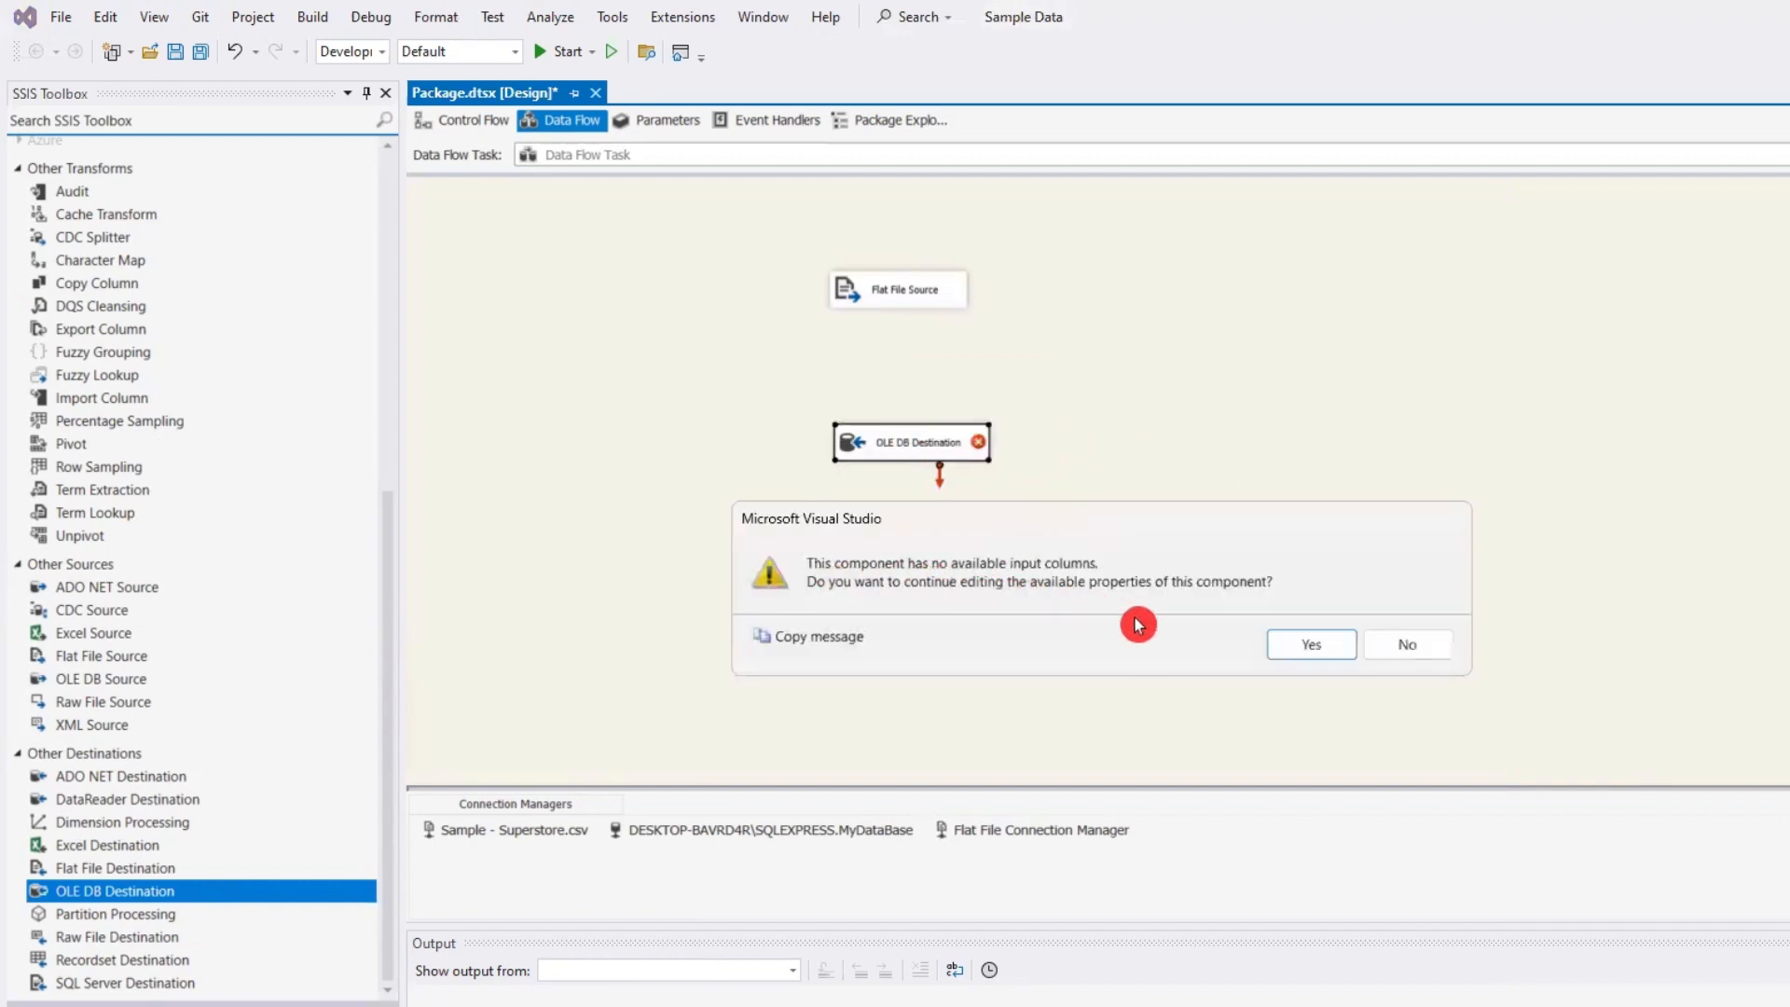
pyautogui.click(1312, 647)
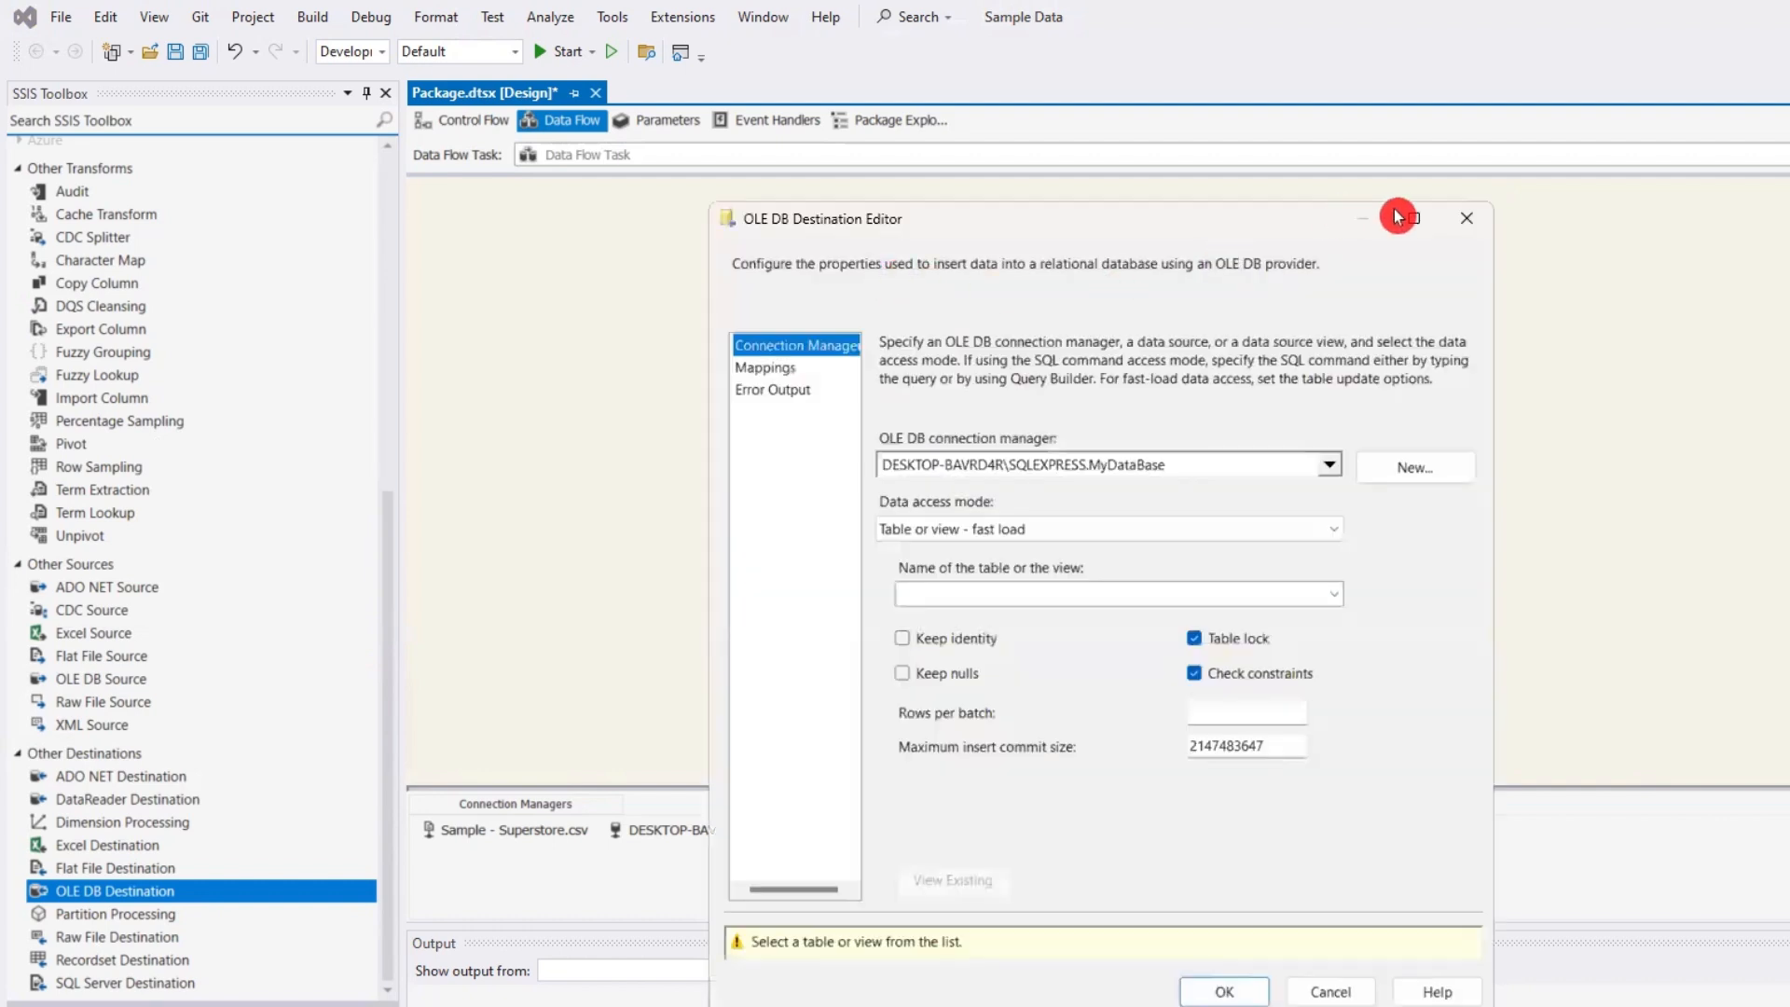
pyautogui.click(1465, 218)
# - Connect the Flat File Source's regular output to the OLE DB Destination and choose the SQLEXPRESS.MyDataBase connection manager for the destination
pyautogui.click(895, 284)
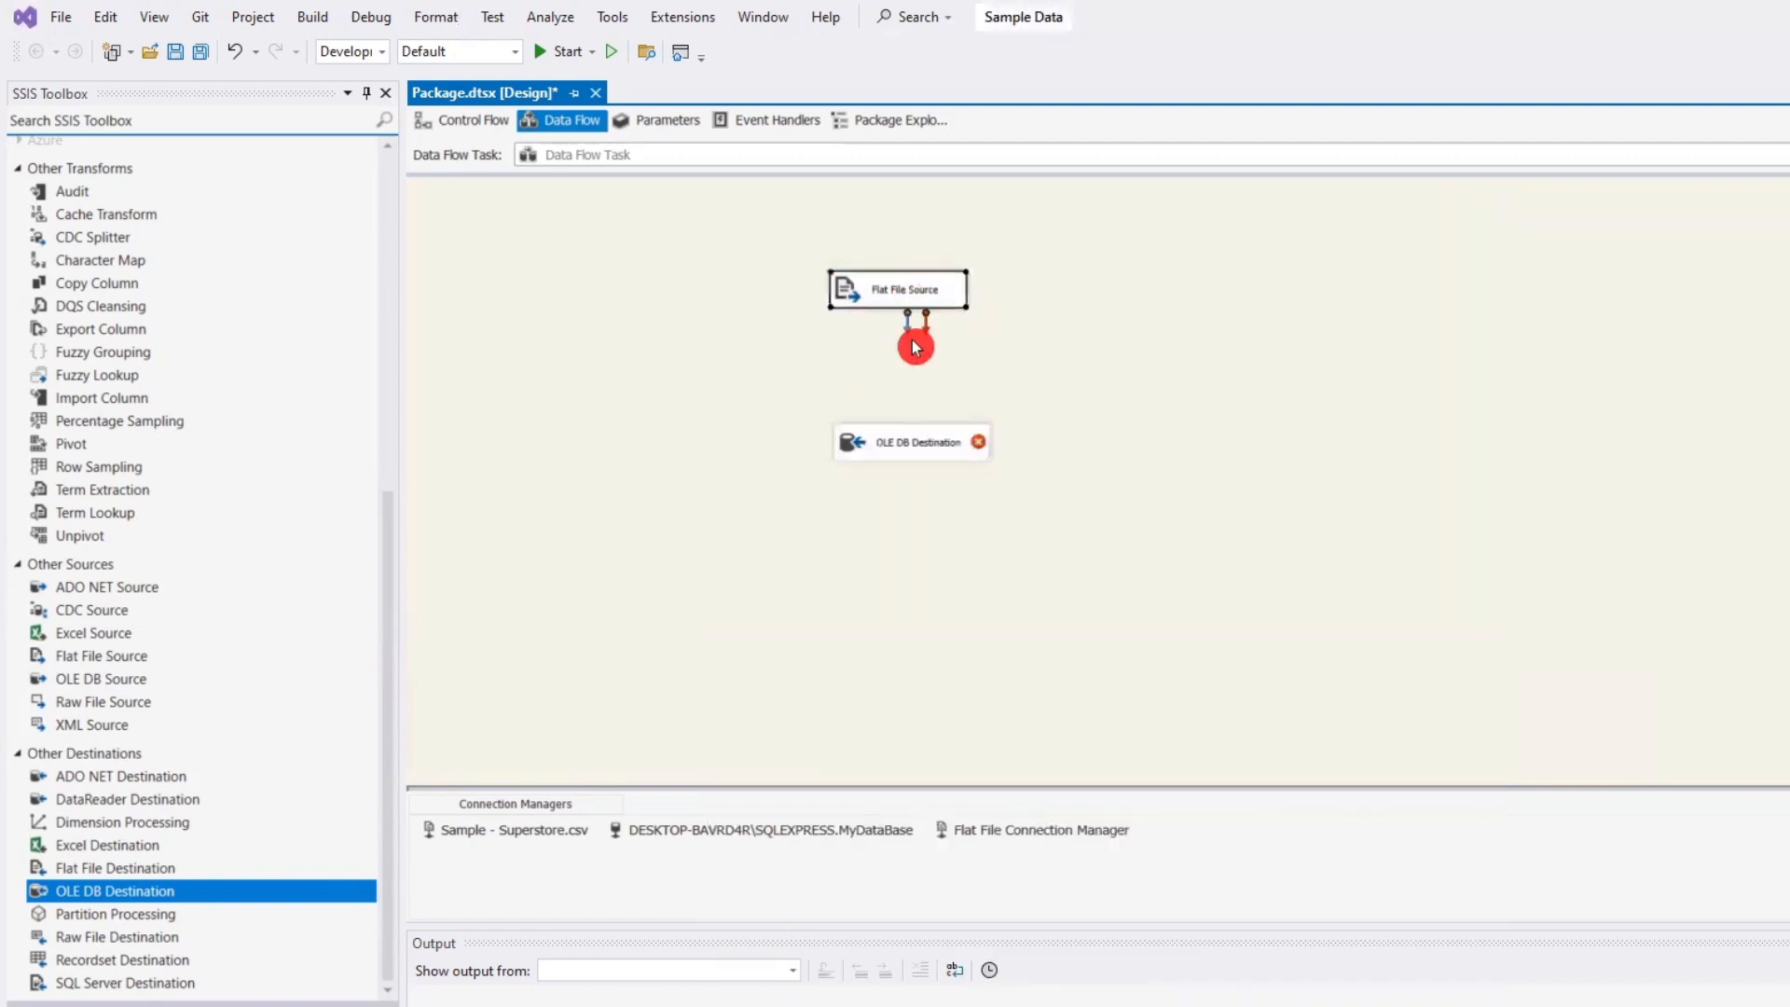
pyautogui.moveTo(911, 327); pyautogui.dragTo(949, 451)
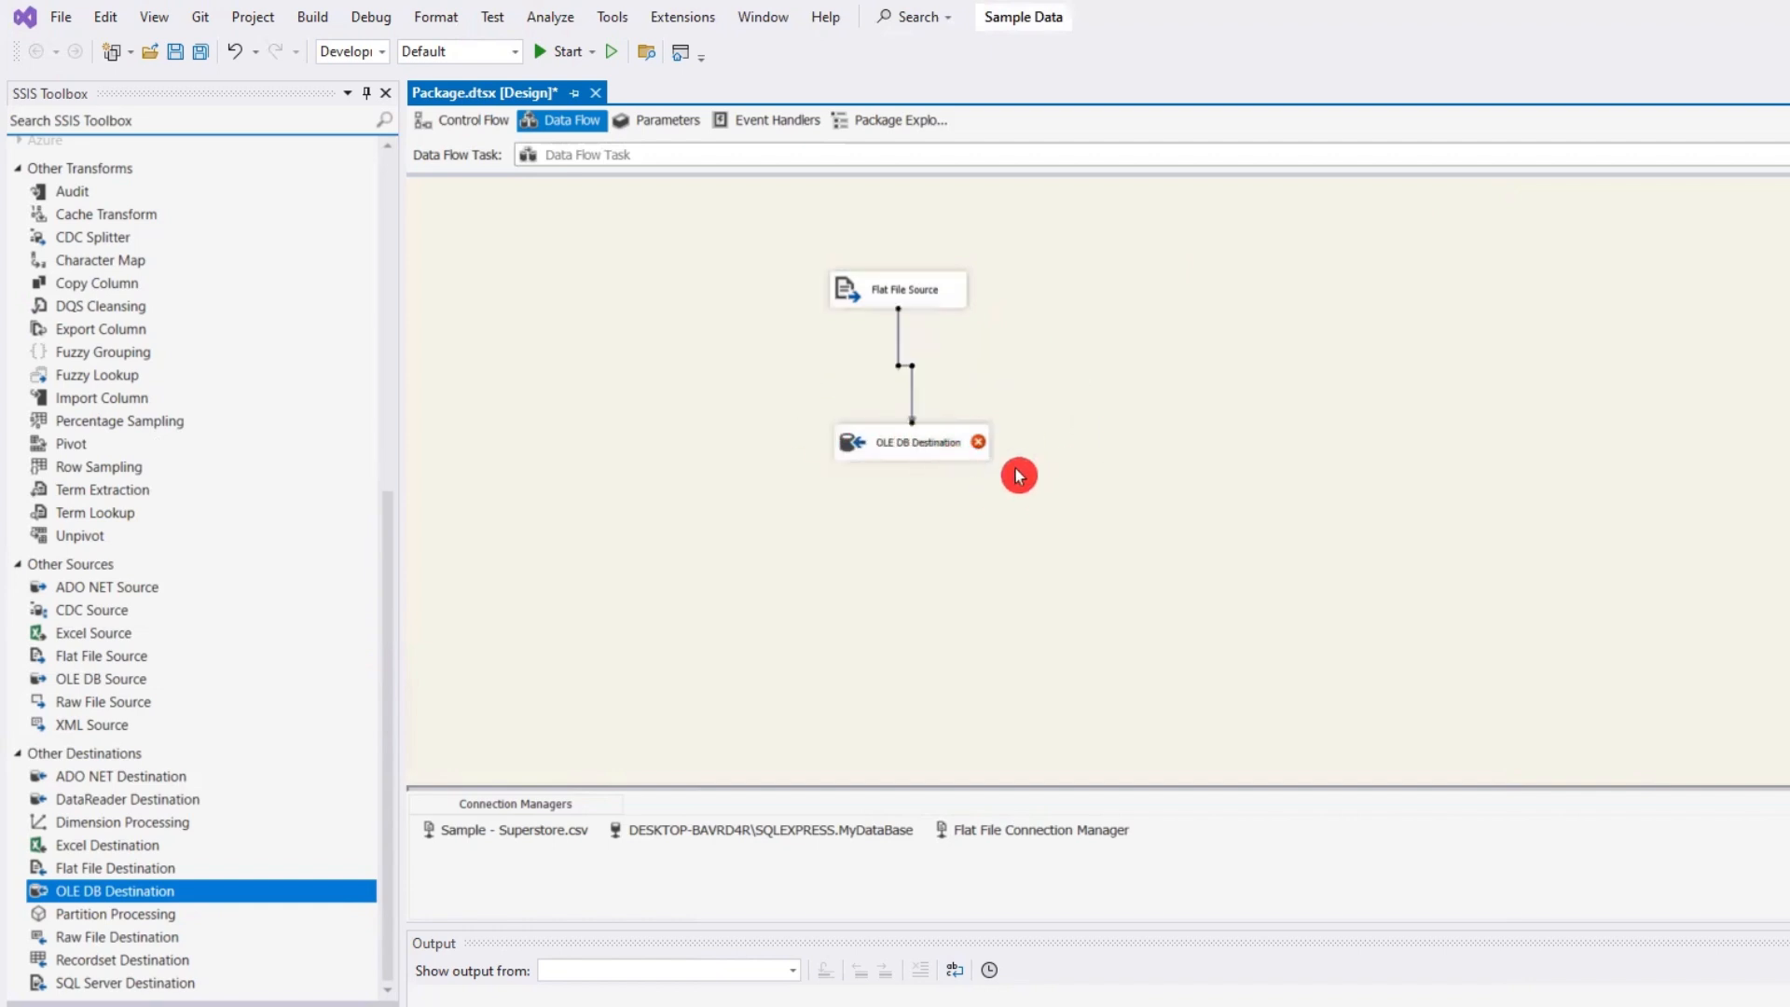
pyautogui.doubleClick(918, 452)
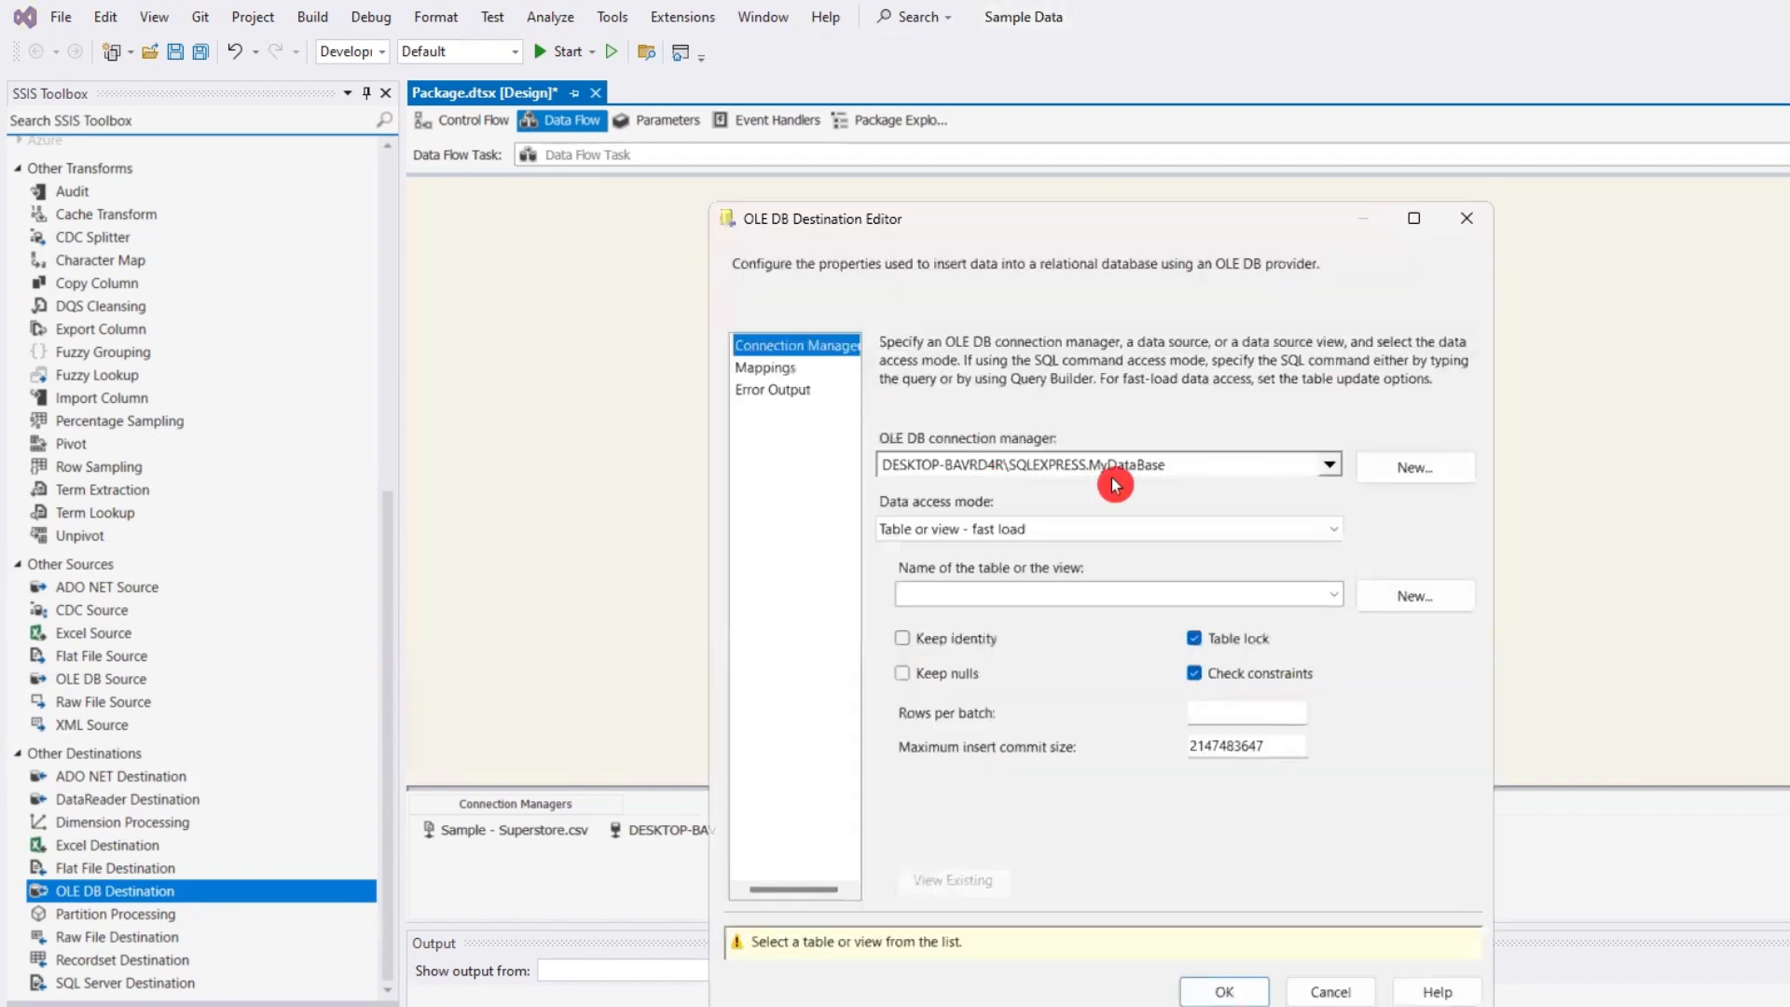
pyautogui.click(1330, 466)
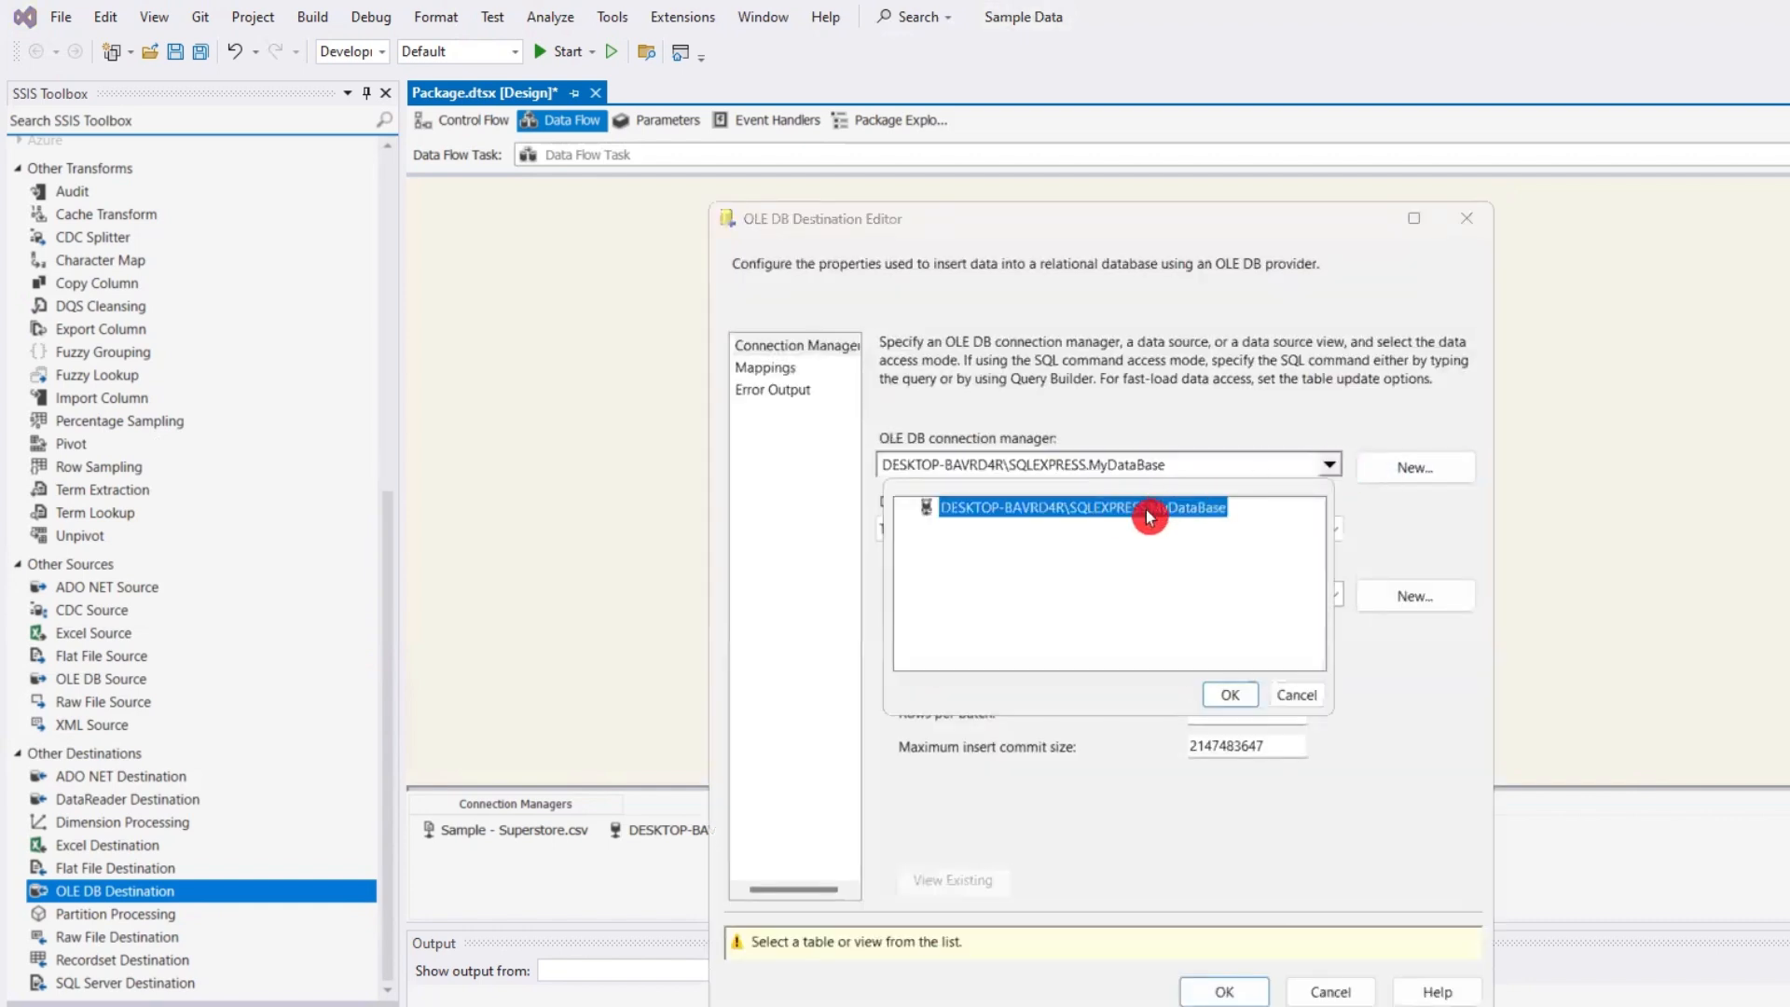
pyautogui.click(1229, 696)
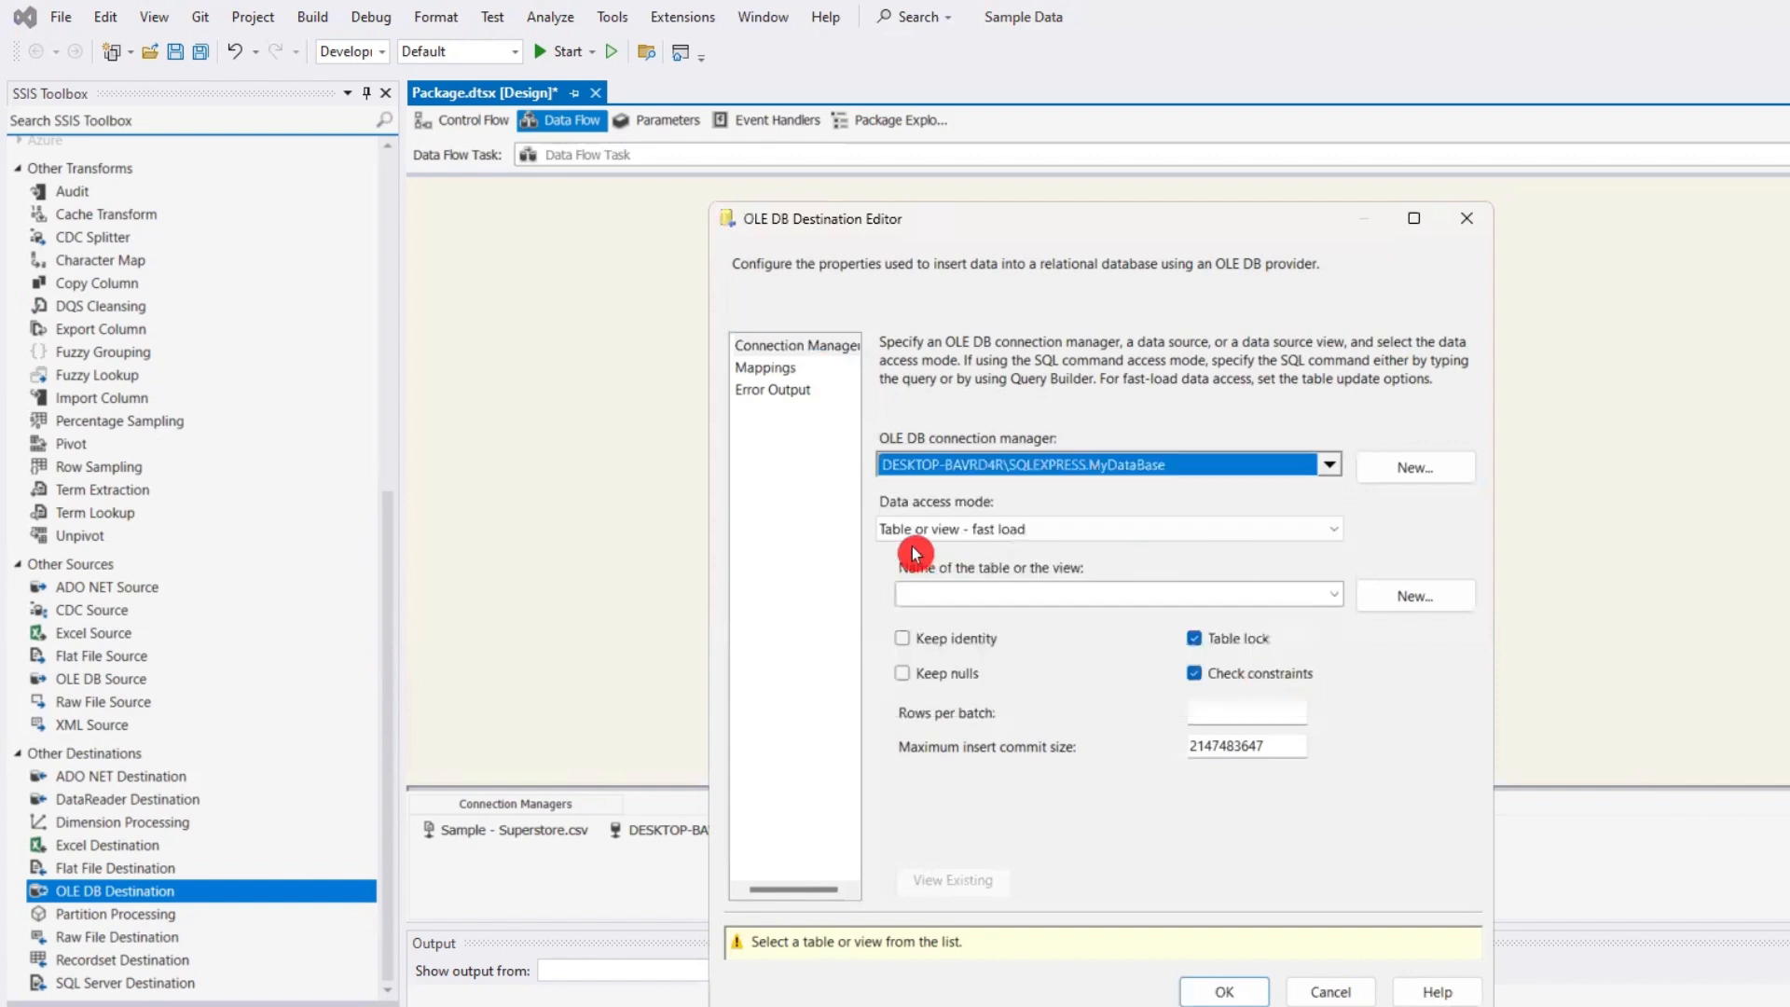
# - Set the destination's data access mode to Table or view, choose the [dbo].[Sample] table and accept the automatic column mappings
pyautogui.click(1005, 529)
pyautogui.click(932, 552)
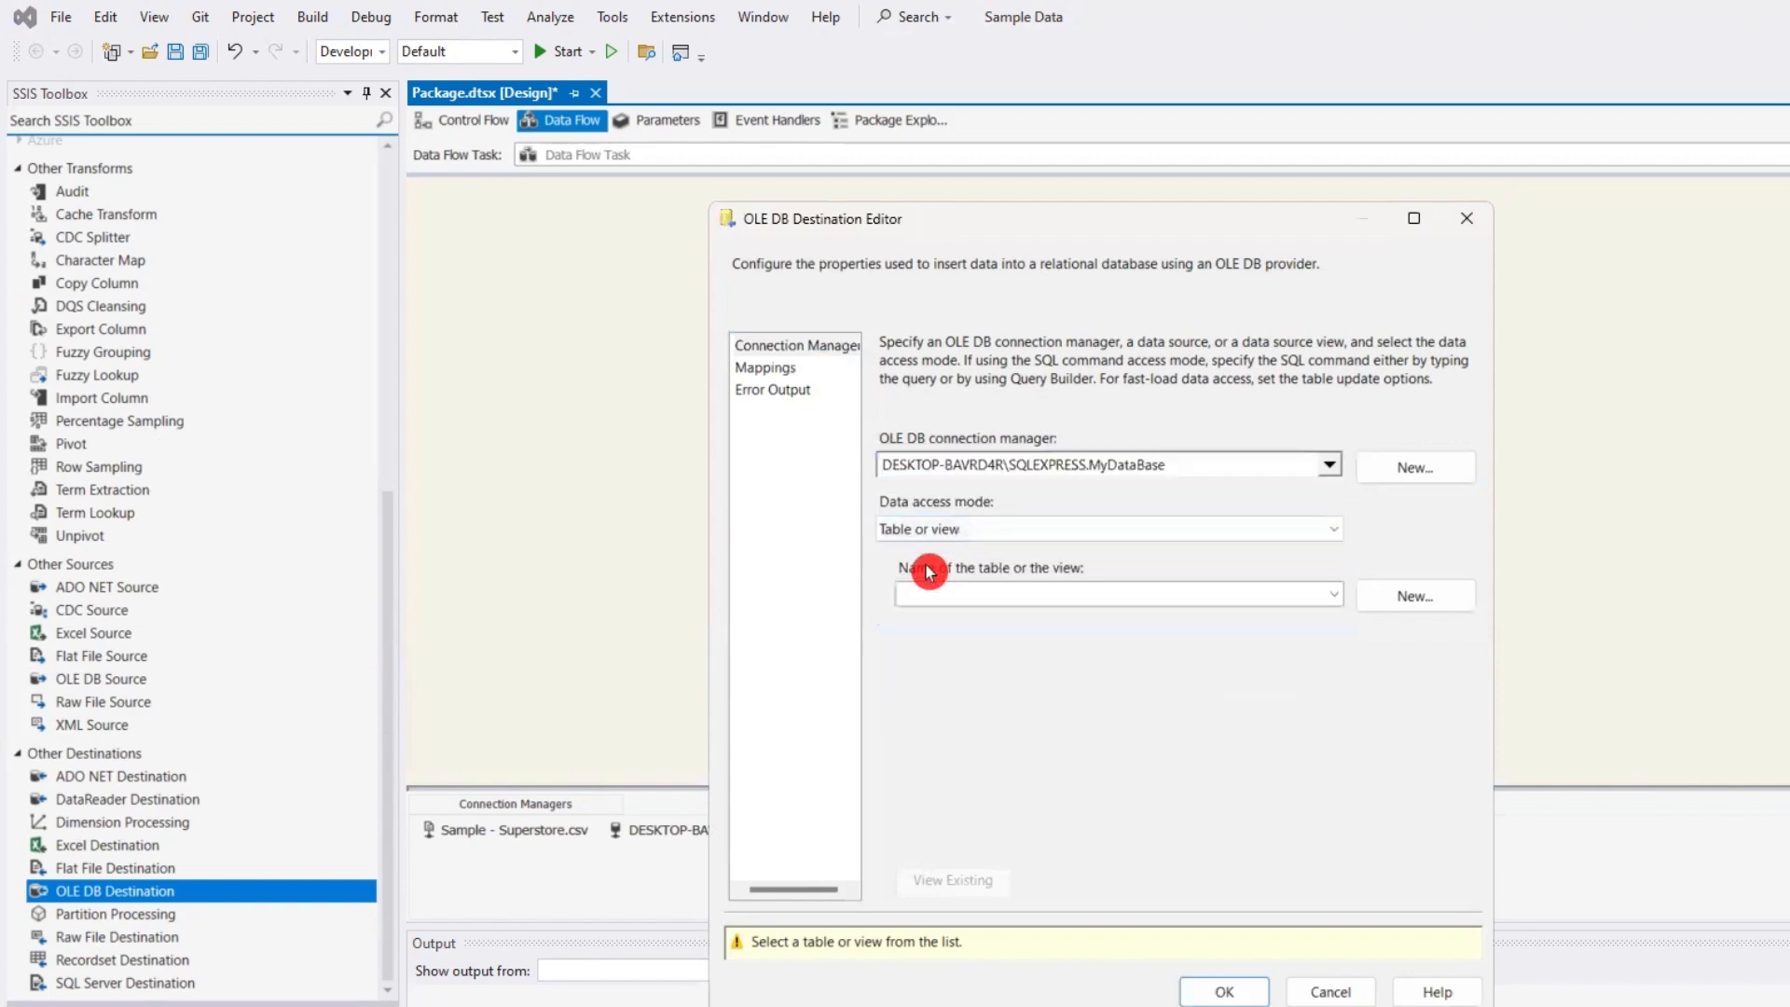
pyautogui.click(1036, 598)
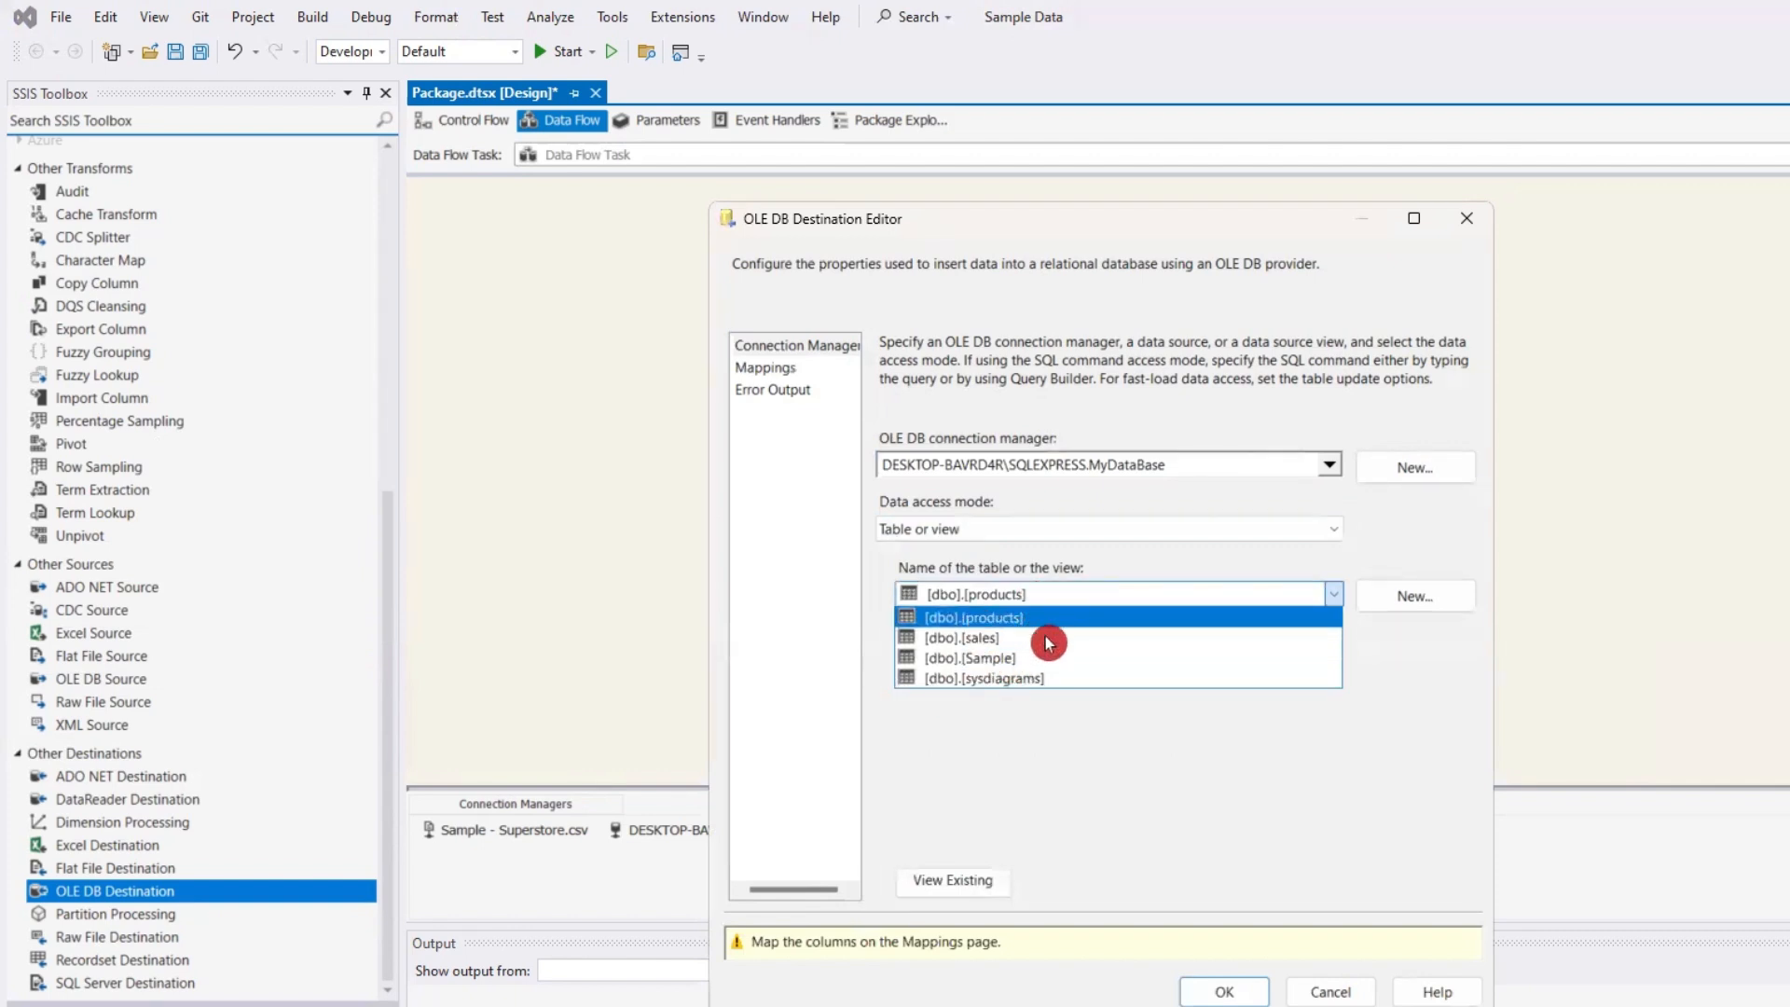
pyautogui.click(965, 663)
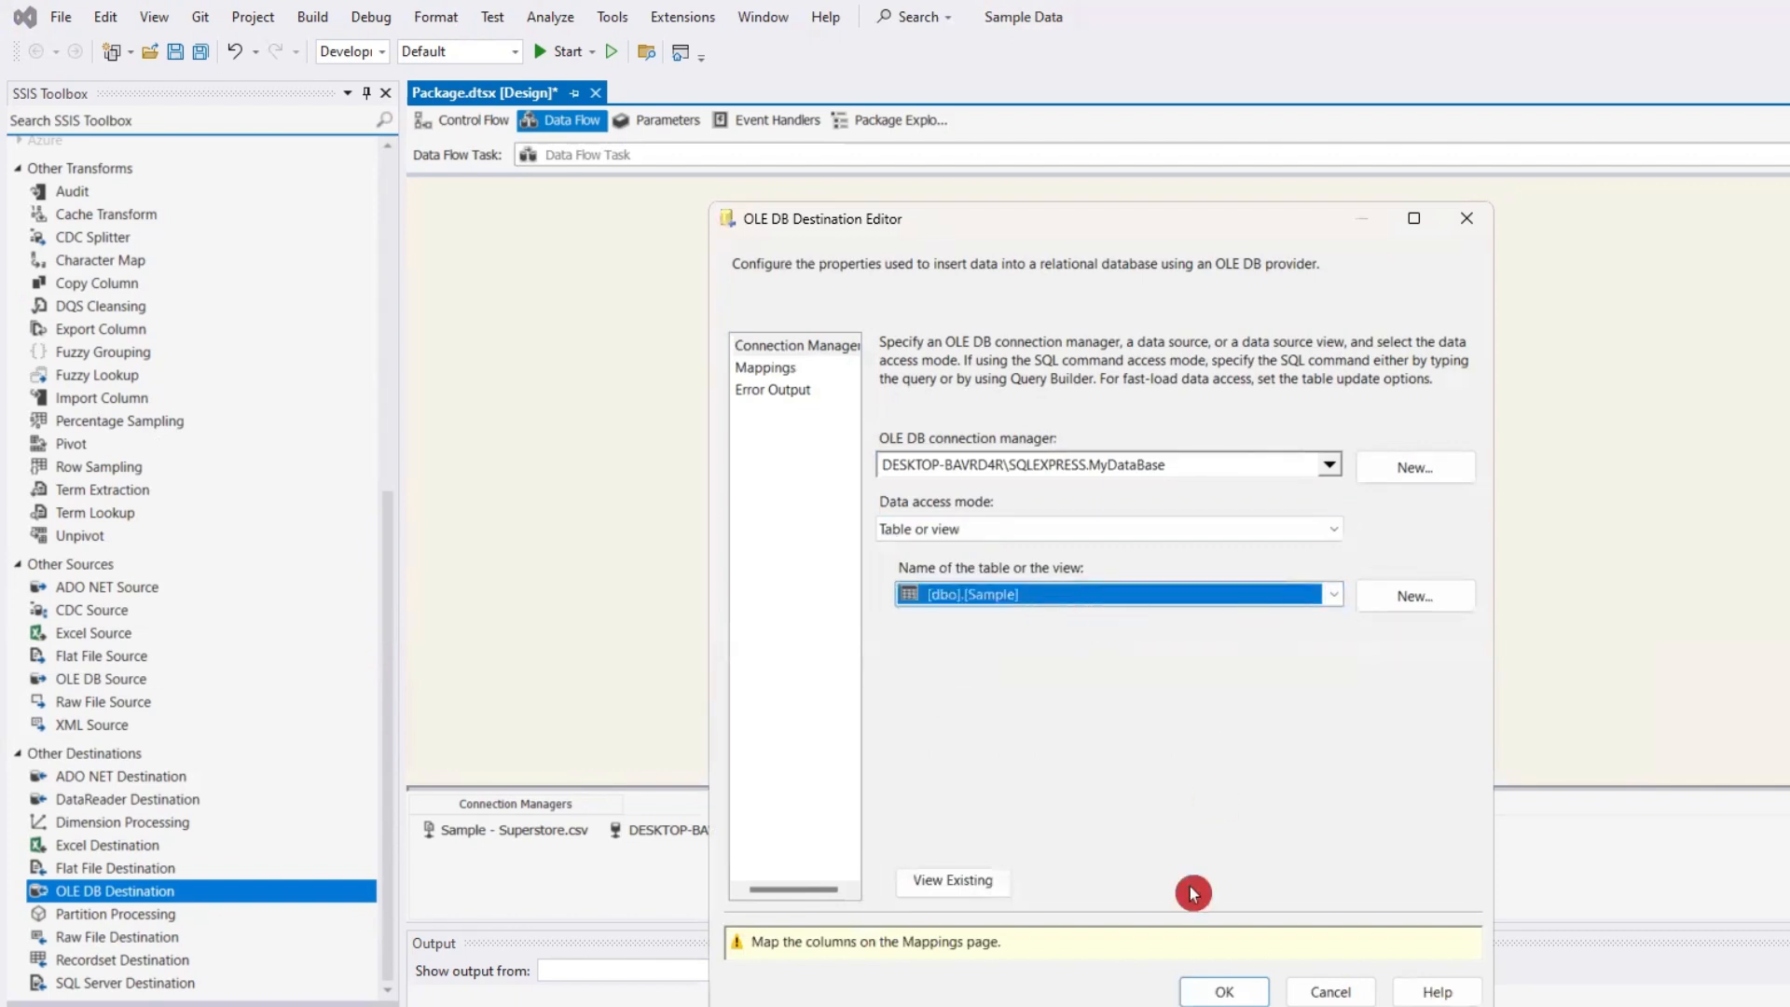
pyautogui.click(783, 369)
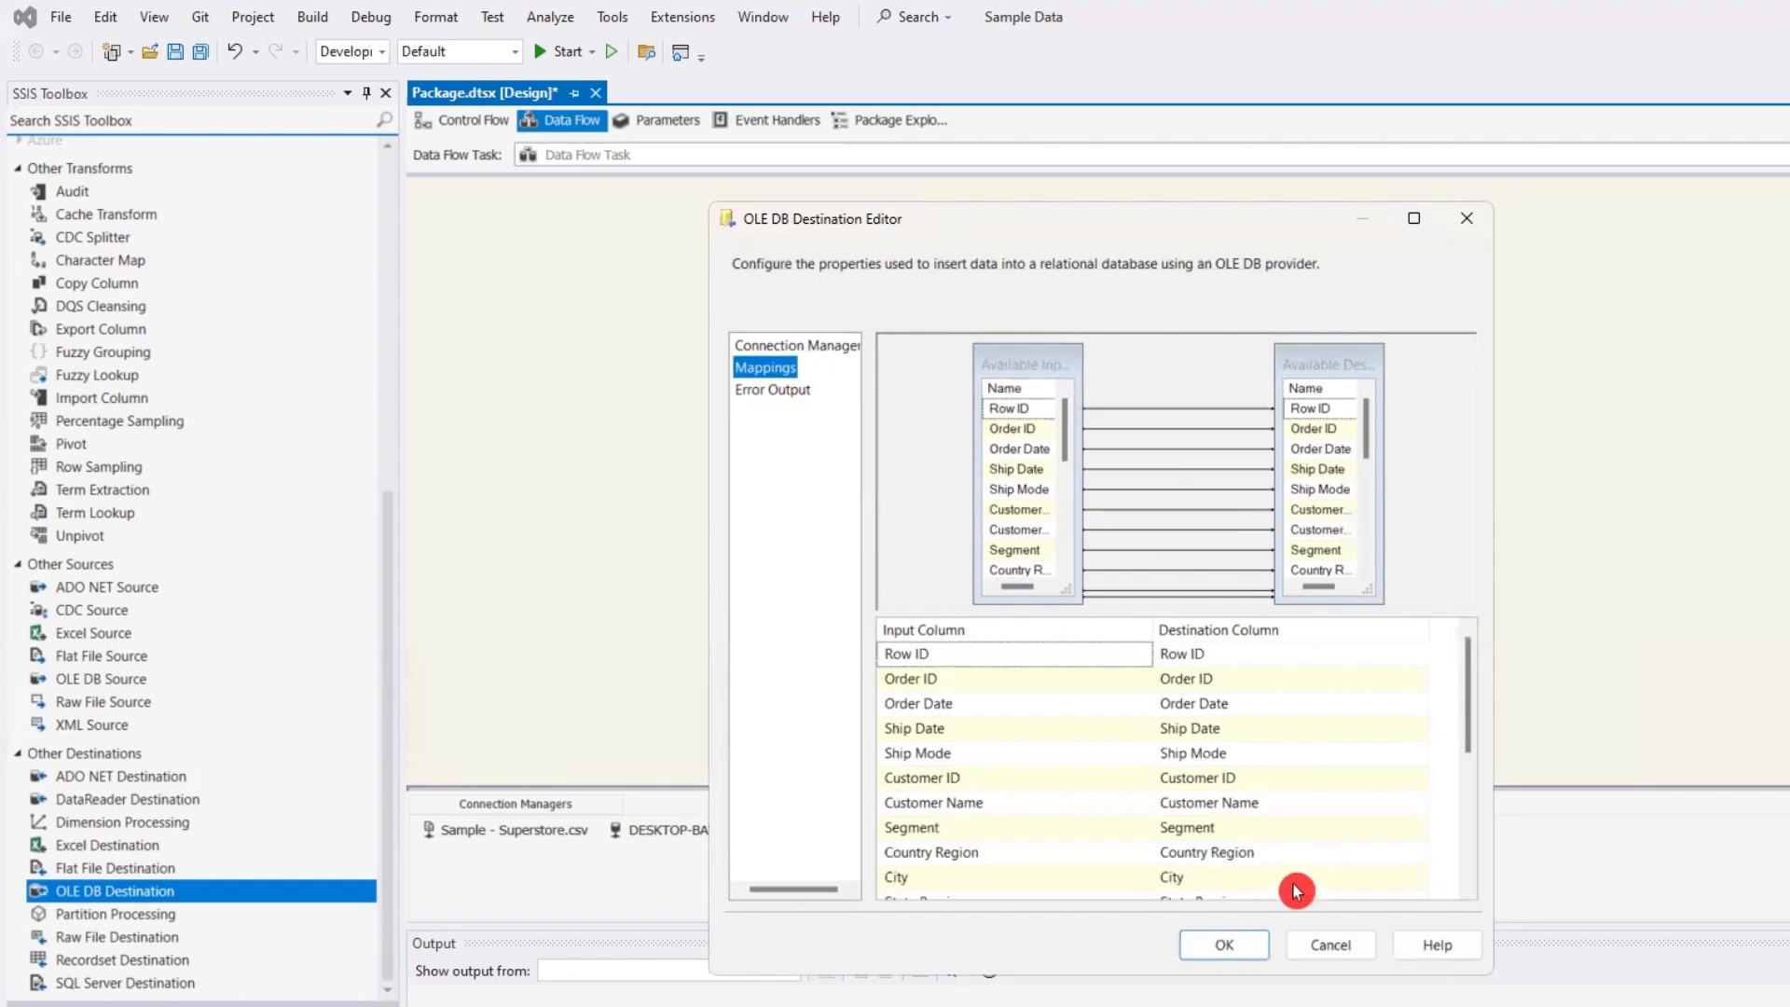
pyautogui.click(1226, 944)
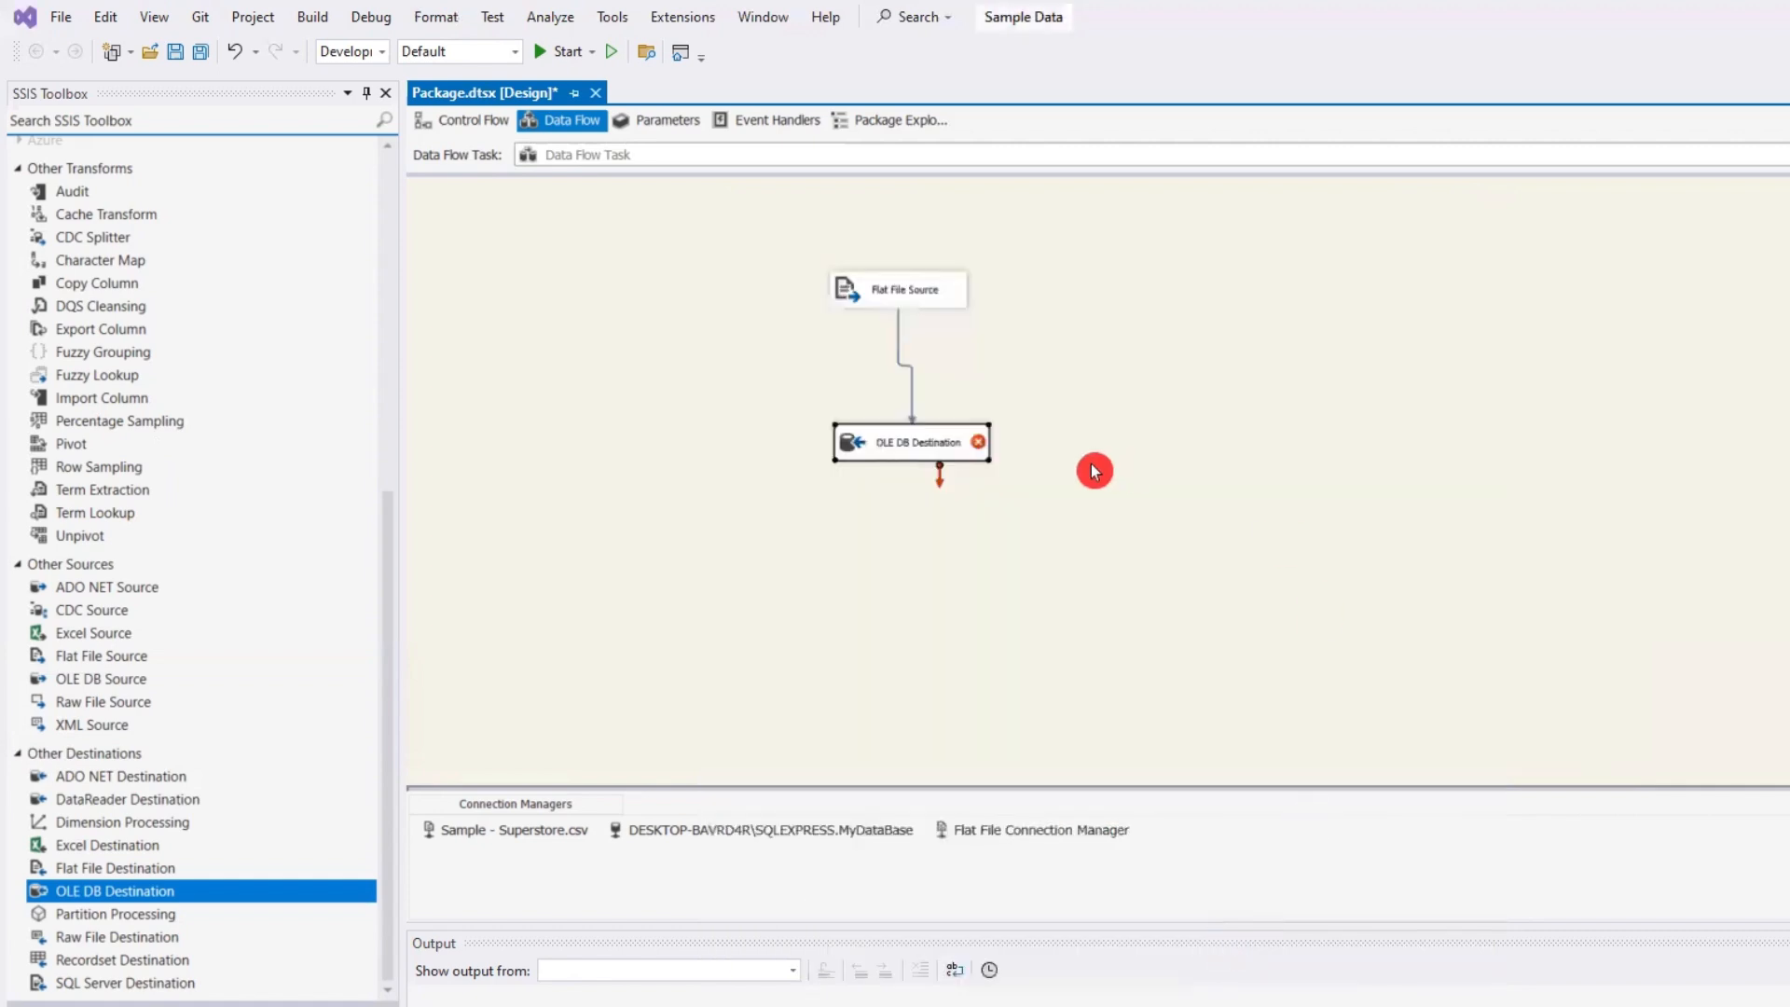
# - Switch to SQL Server Management Studio, script MyDataBase's dbo.Sample table as CREATE, and examine the data types of Row ID and Order ID
pyautogui.moveTo(976, 439)
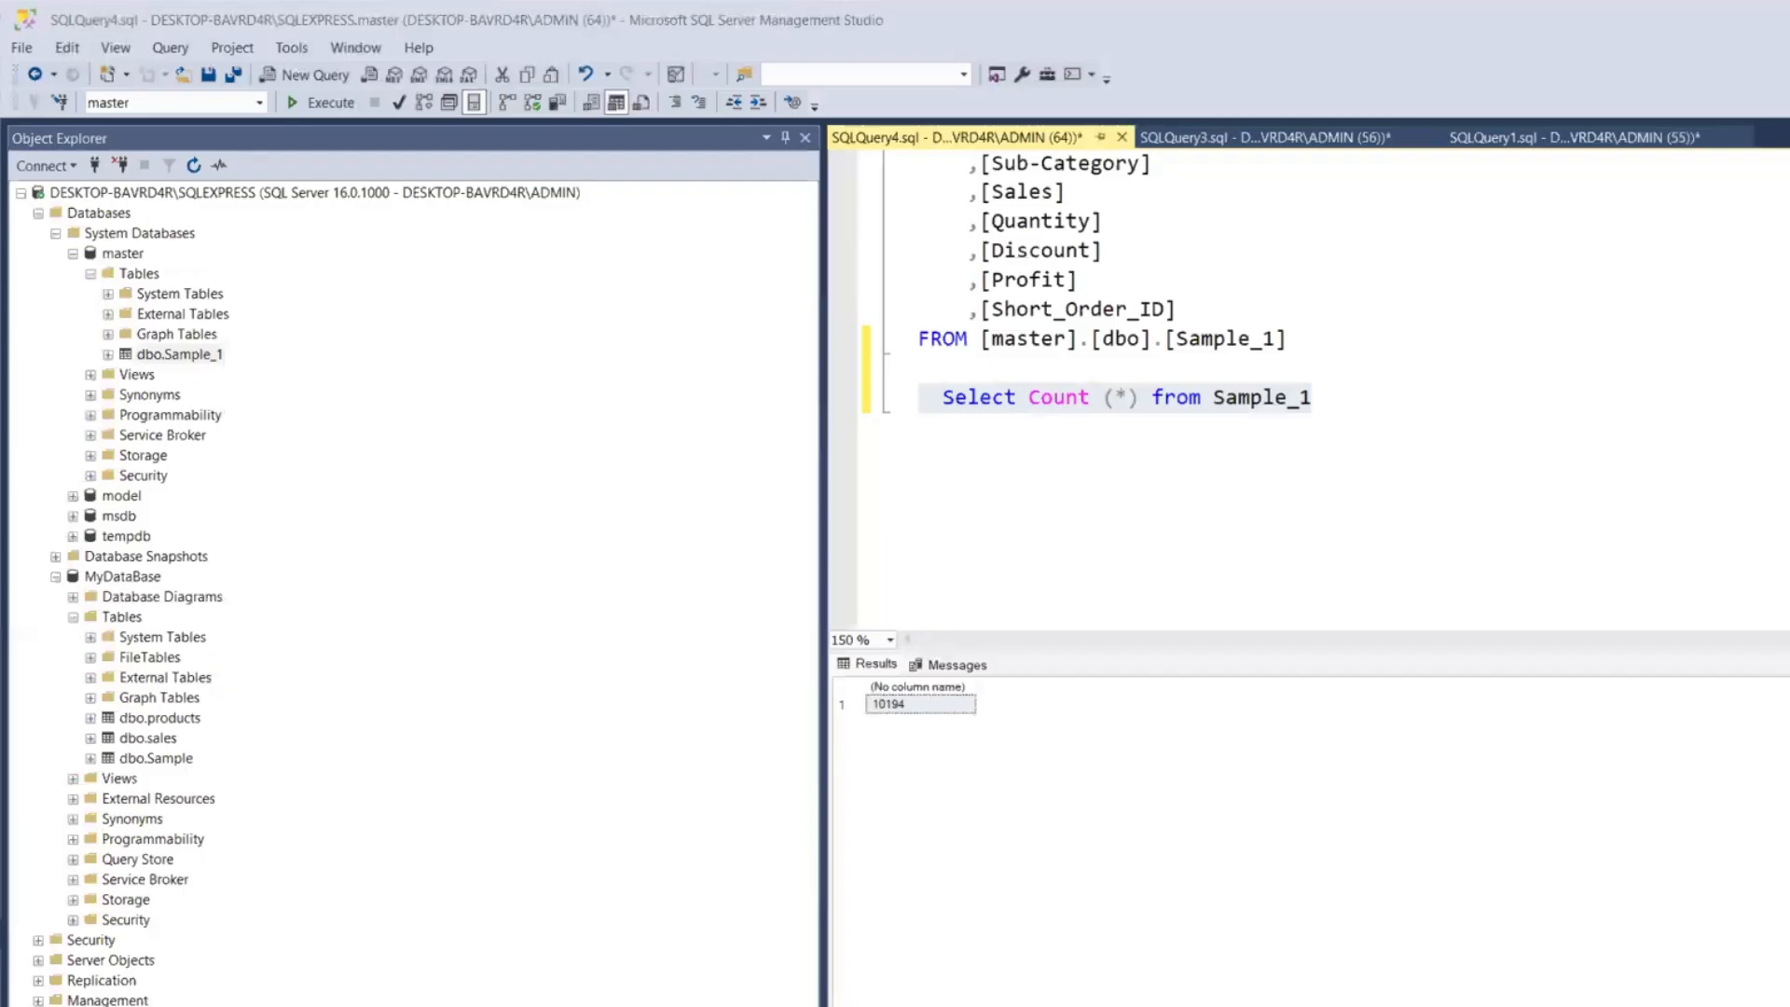
pyautogui.hotkey('shift', 'Home')
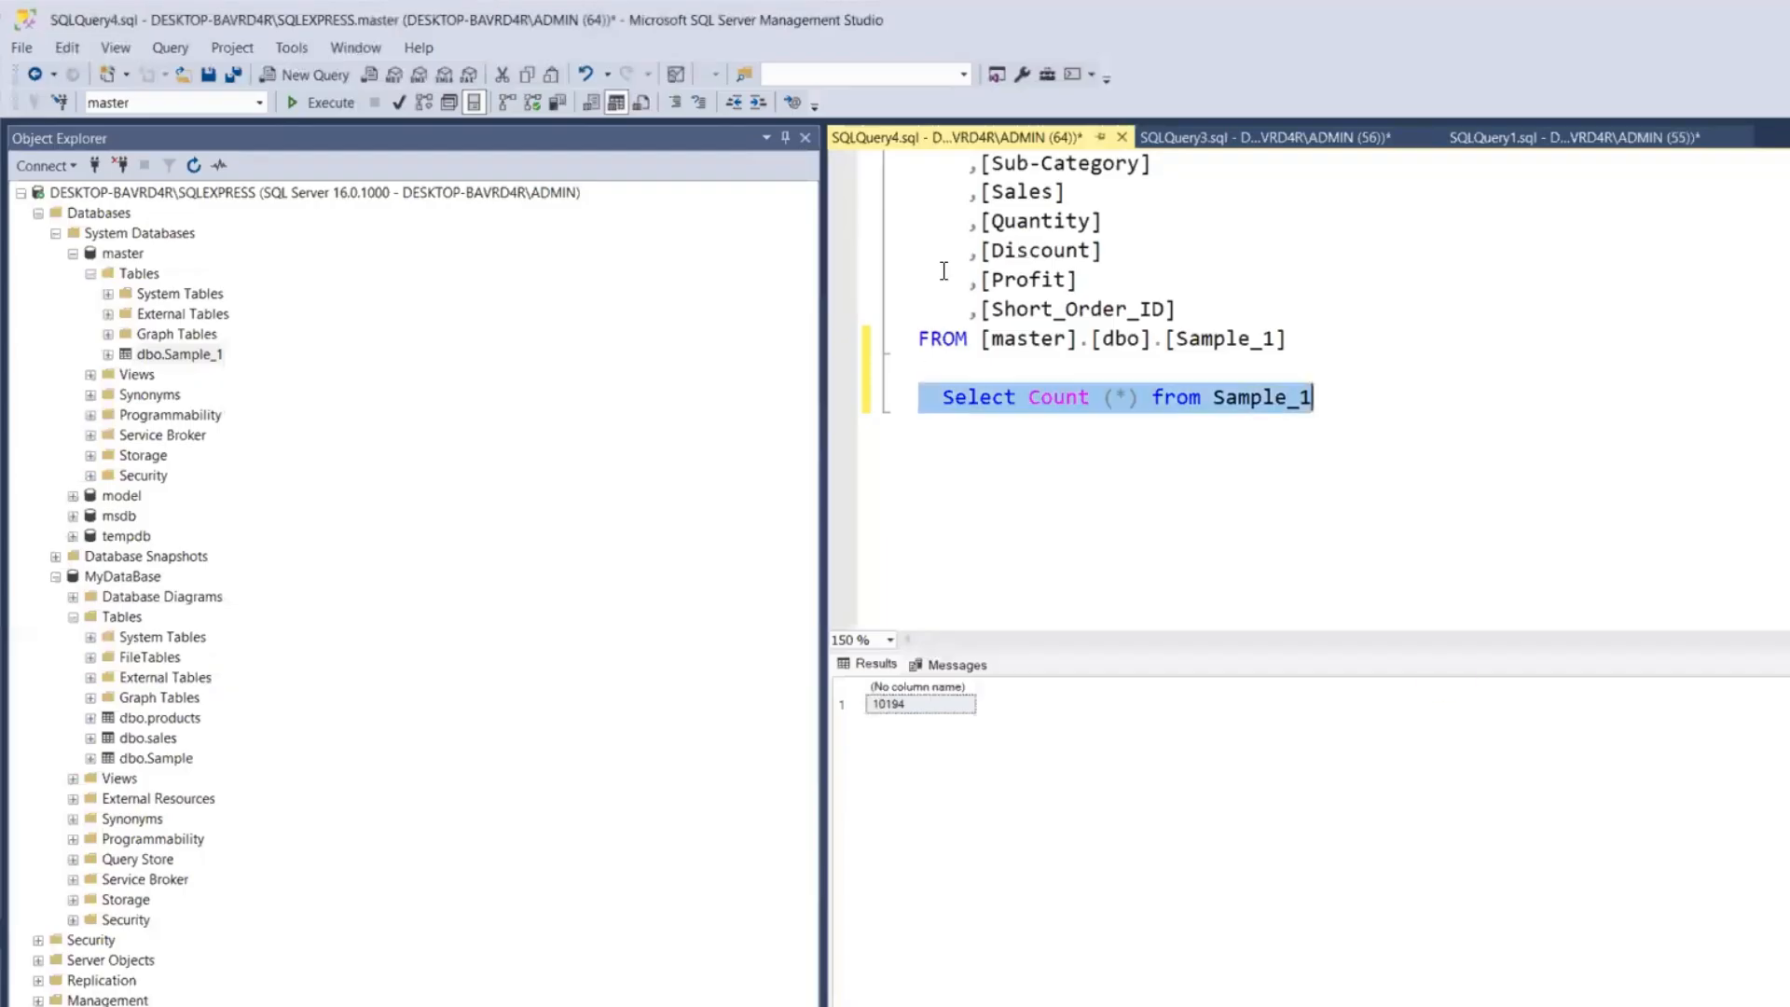
pyautogui.scroll(2, 1100, 493)
pyautogui.scroll(-2, 1100, 494)
pyautogui.click(1270, 399)
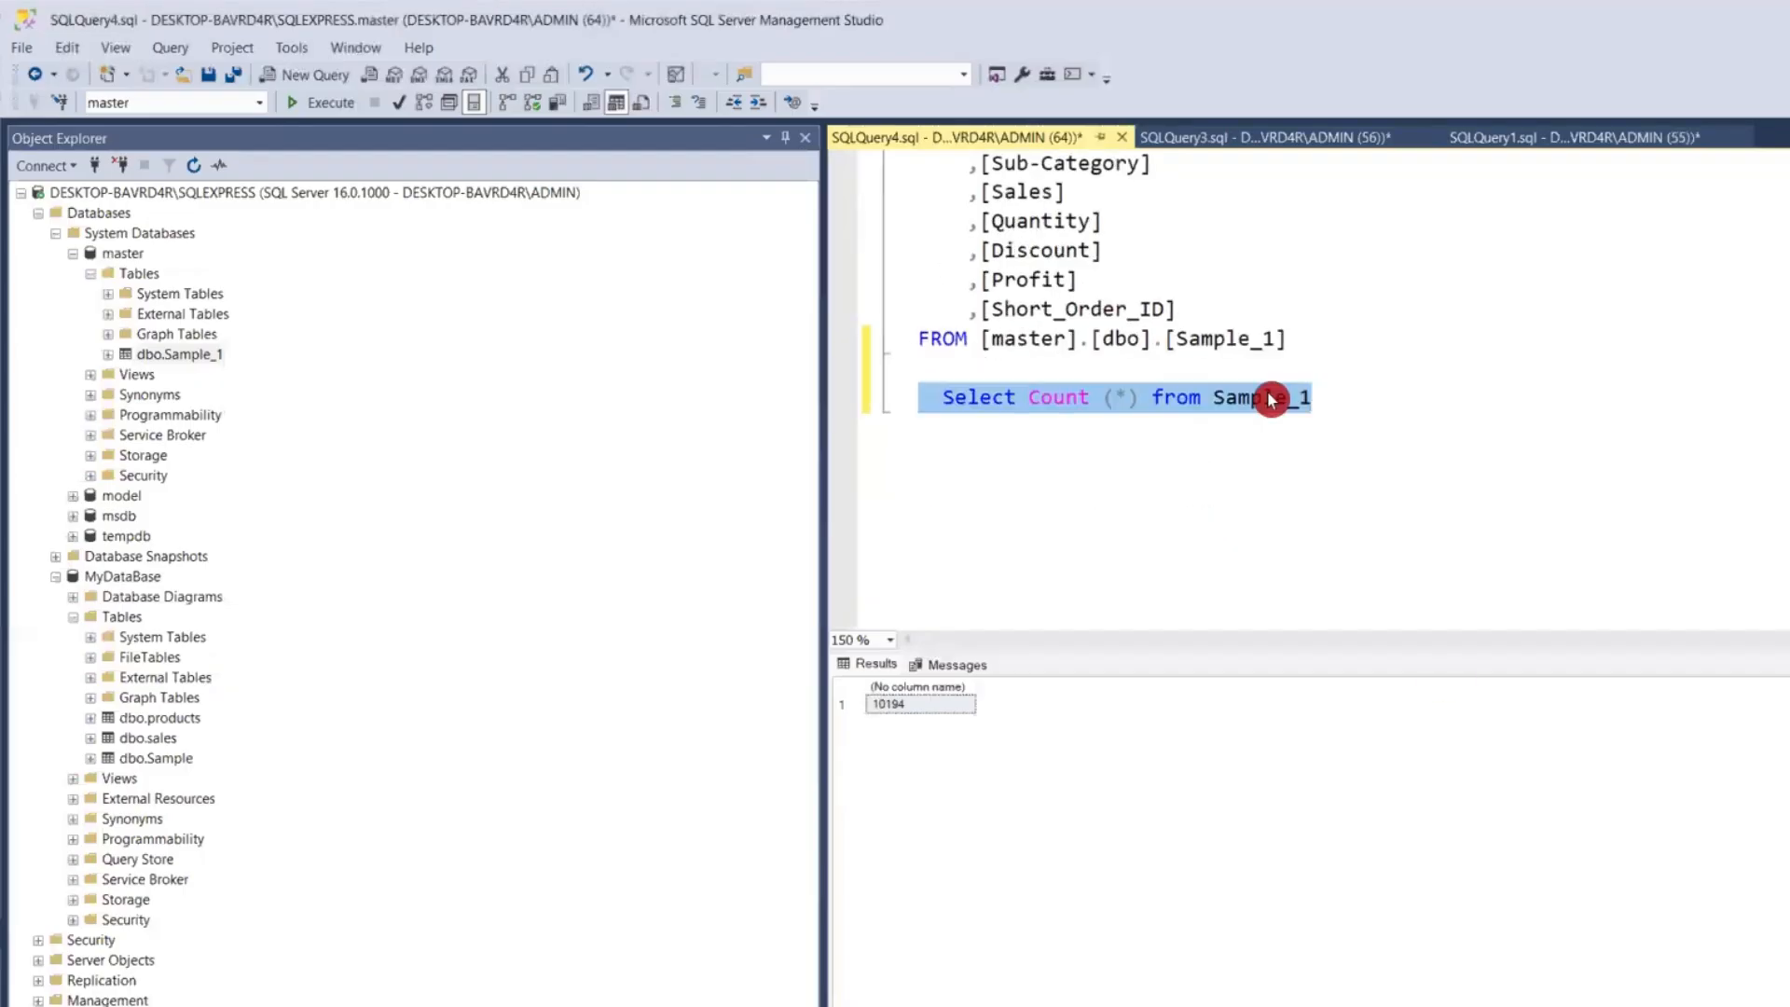
pyautogui.click(1343, 390)
pyautogui.scroll(5, 1342, 389)
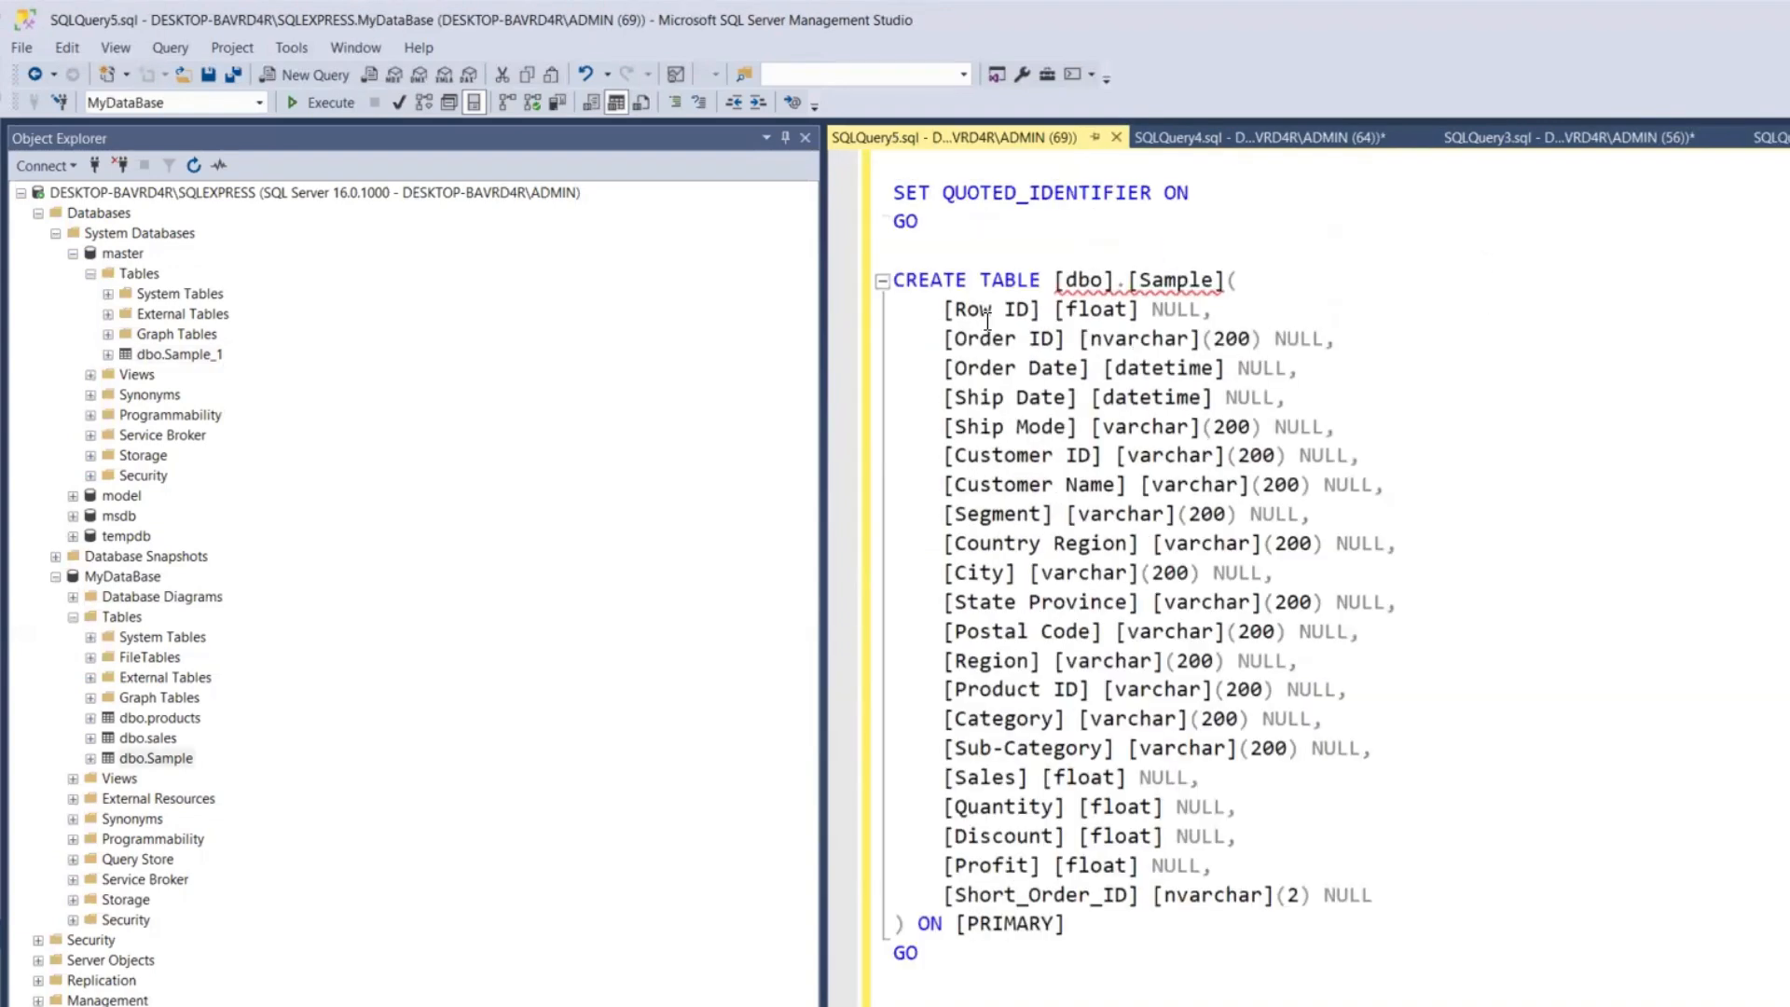
pyautogui.moveTo(953, 308); pyautogui.dragTo(1133, 309)
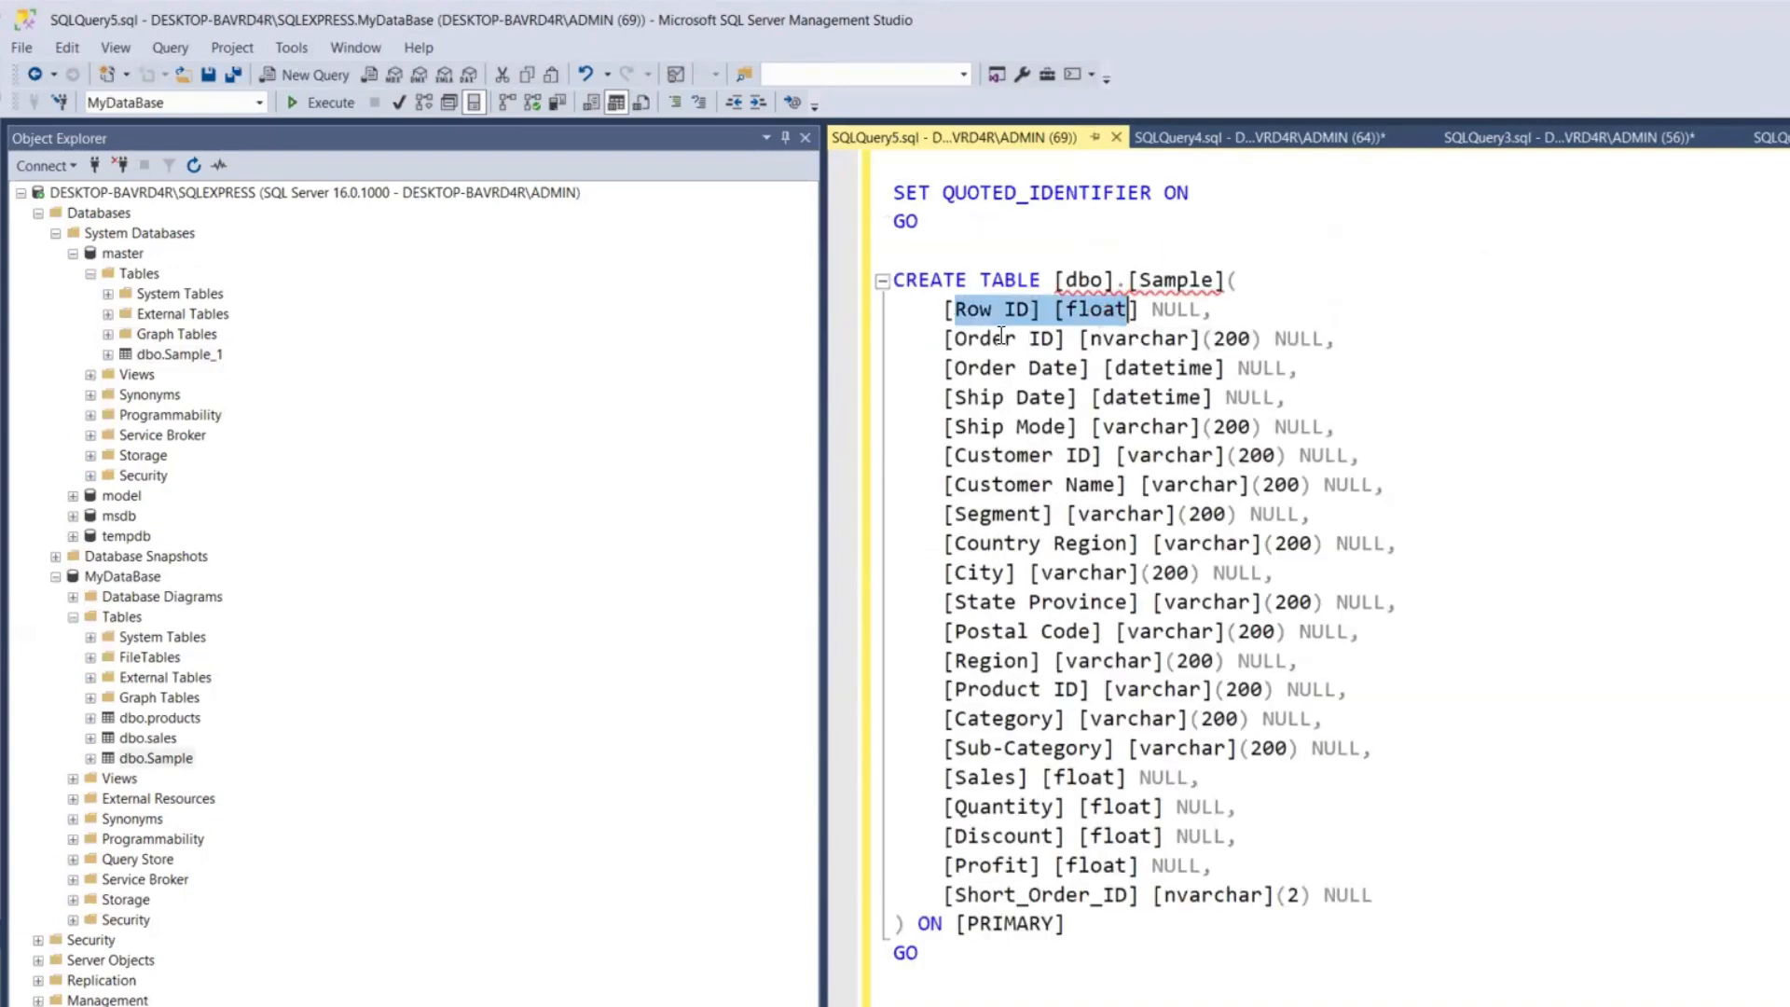
pyautogui.moveTo(1007, 338); pyautogui.dragTo(1174, 342)
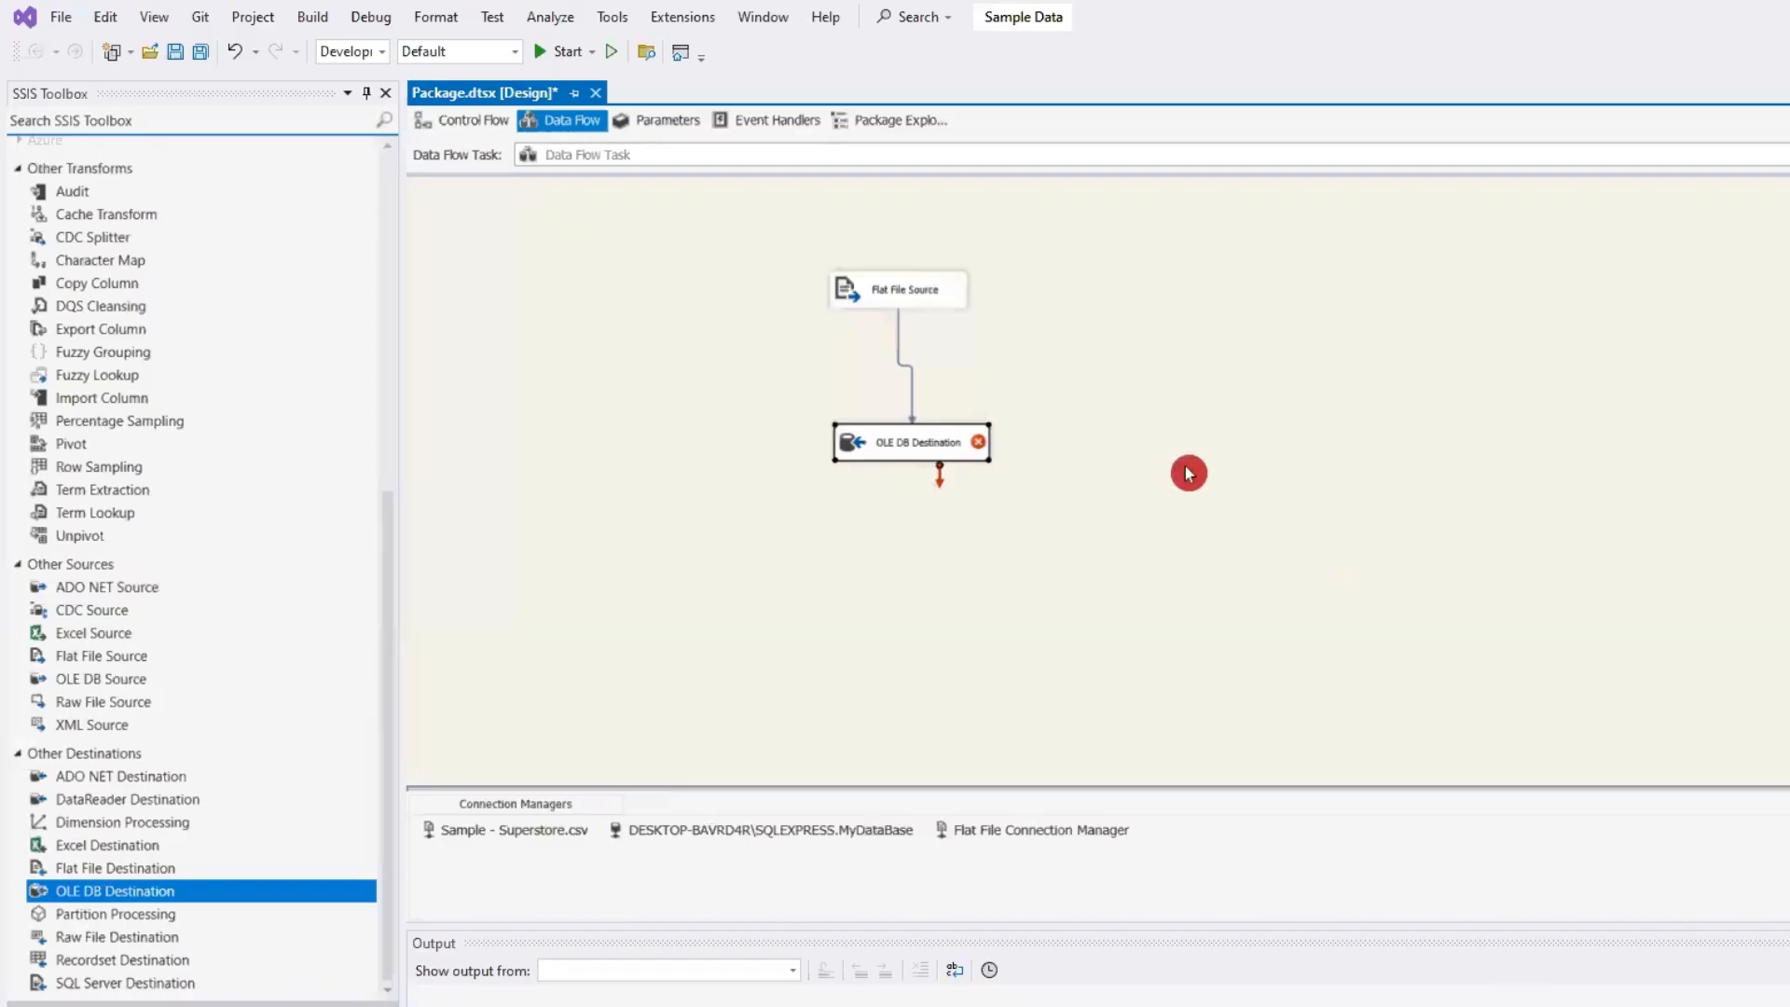
# - Return to the SSIS package and compare the metadata of the path between source and destination with the Sample table's column types
pyautogui.click(909, 366)
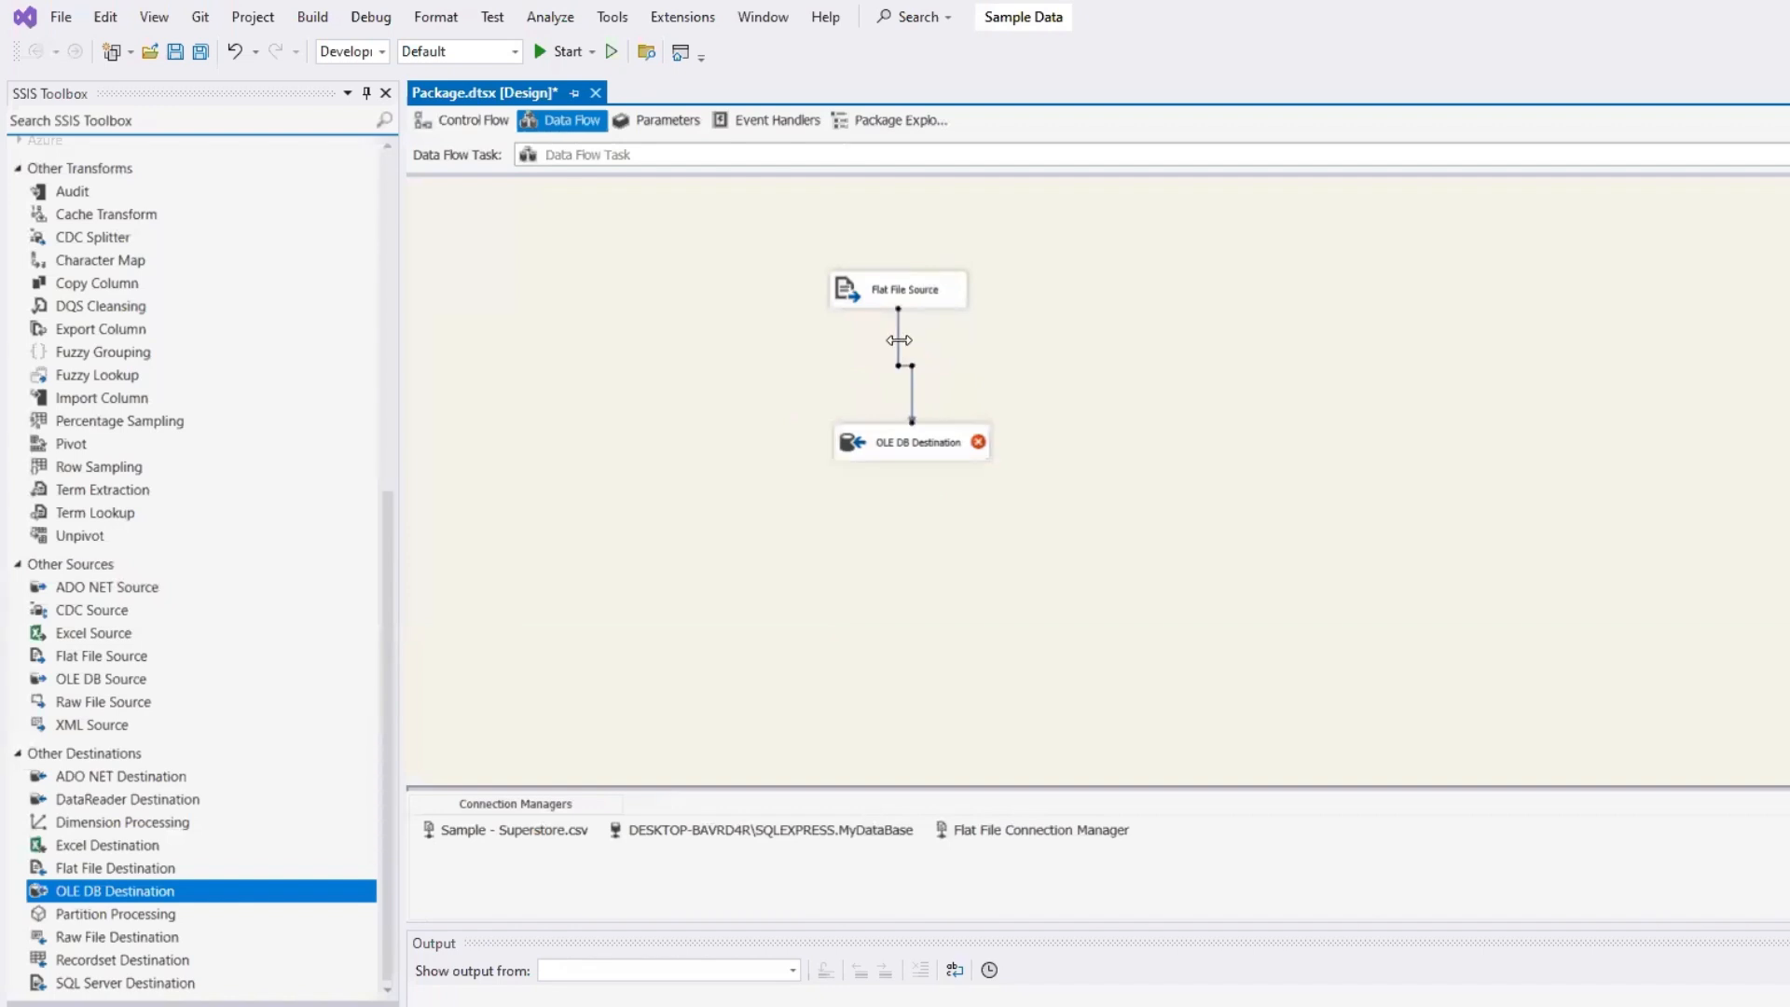
pyautogui.doubleClick(899, 341)
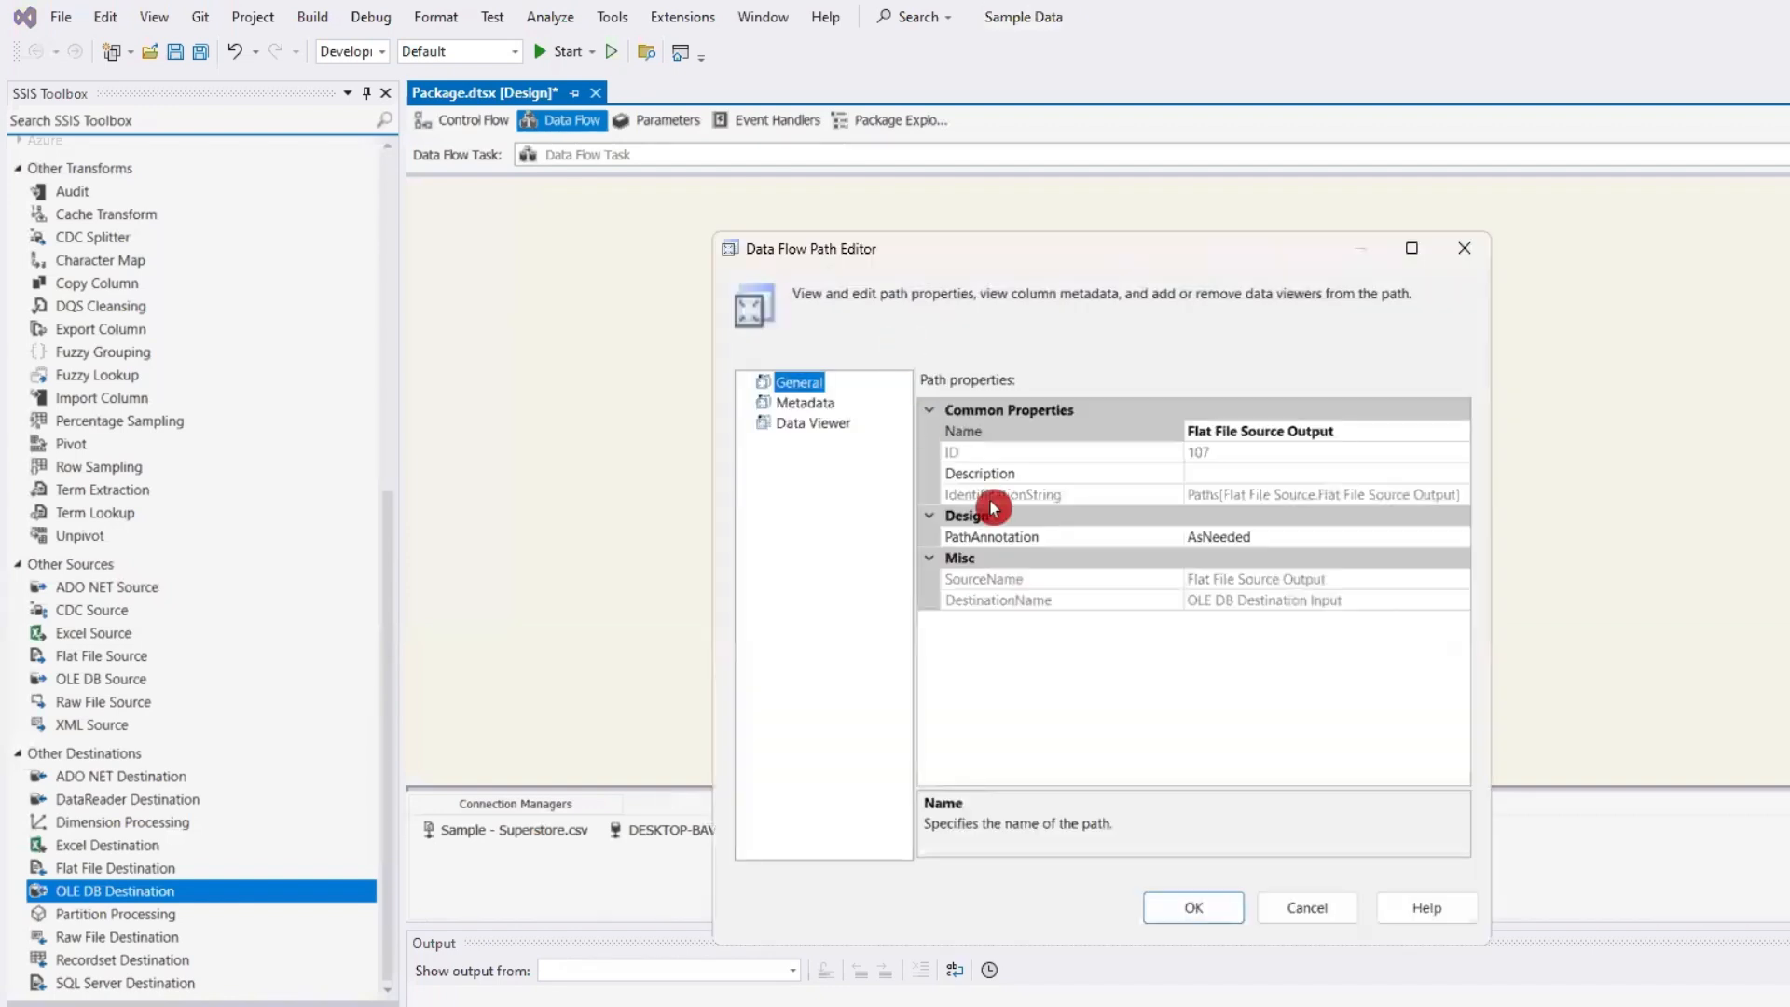
pyautogui.click(819, 404)
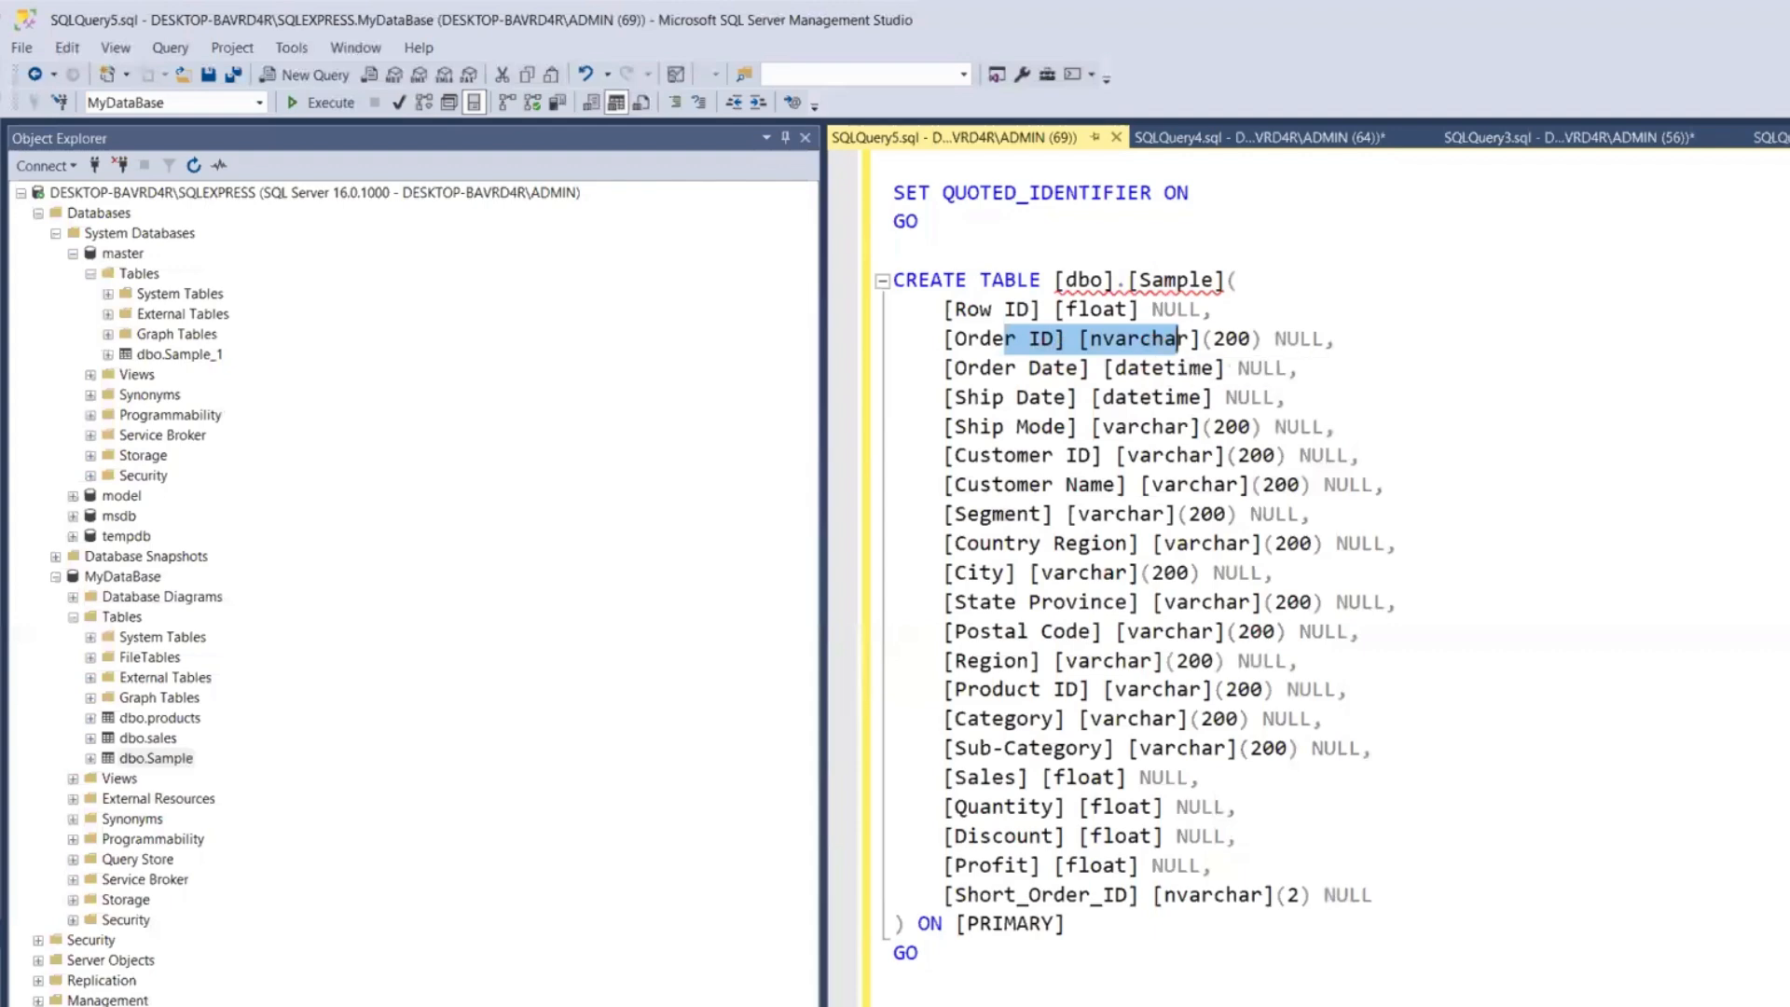
pyautogui.press('super+Down')
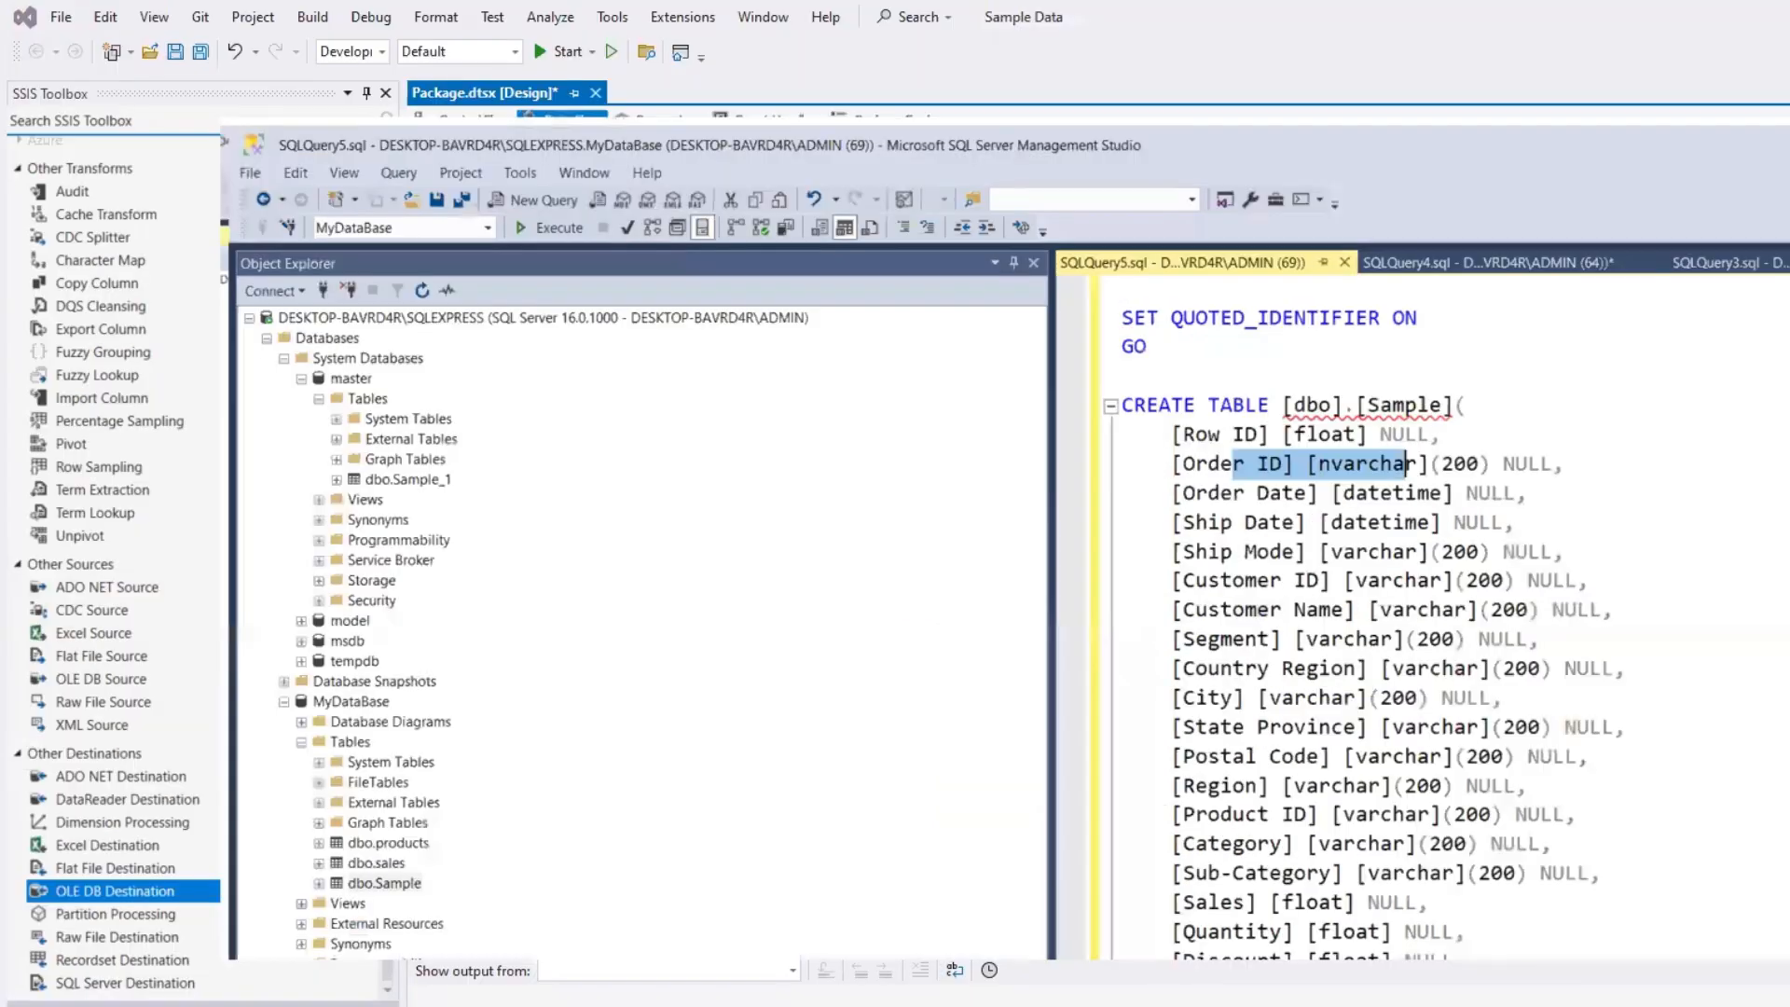
pyautogui.click(1722, 133)
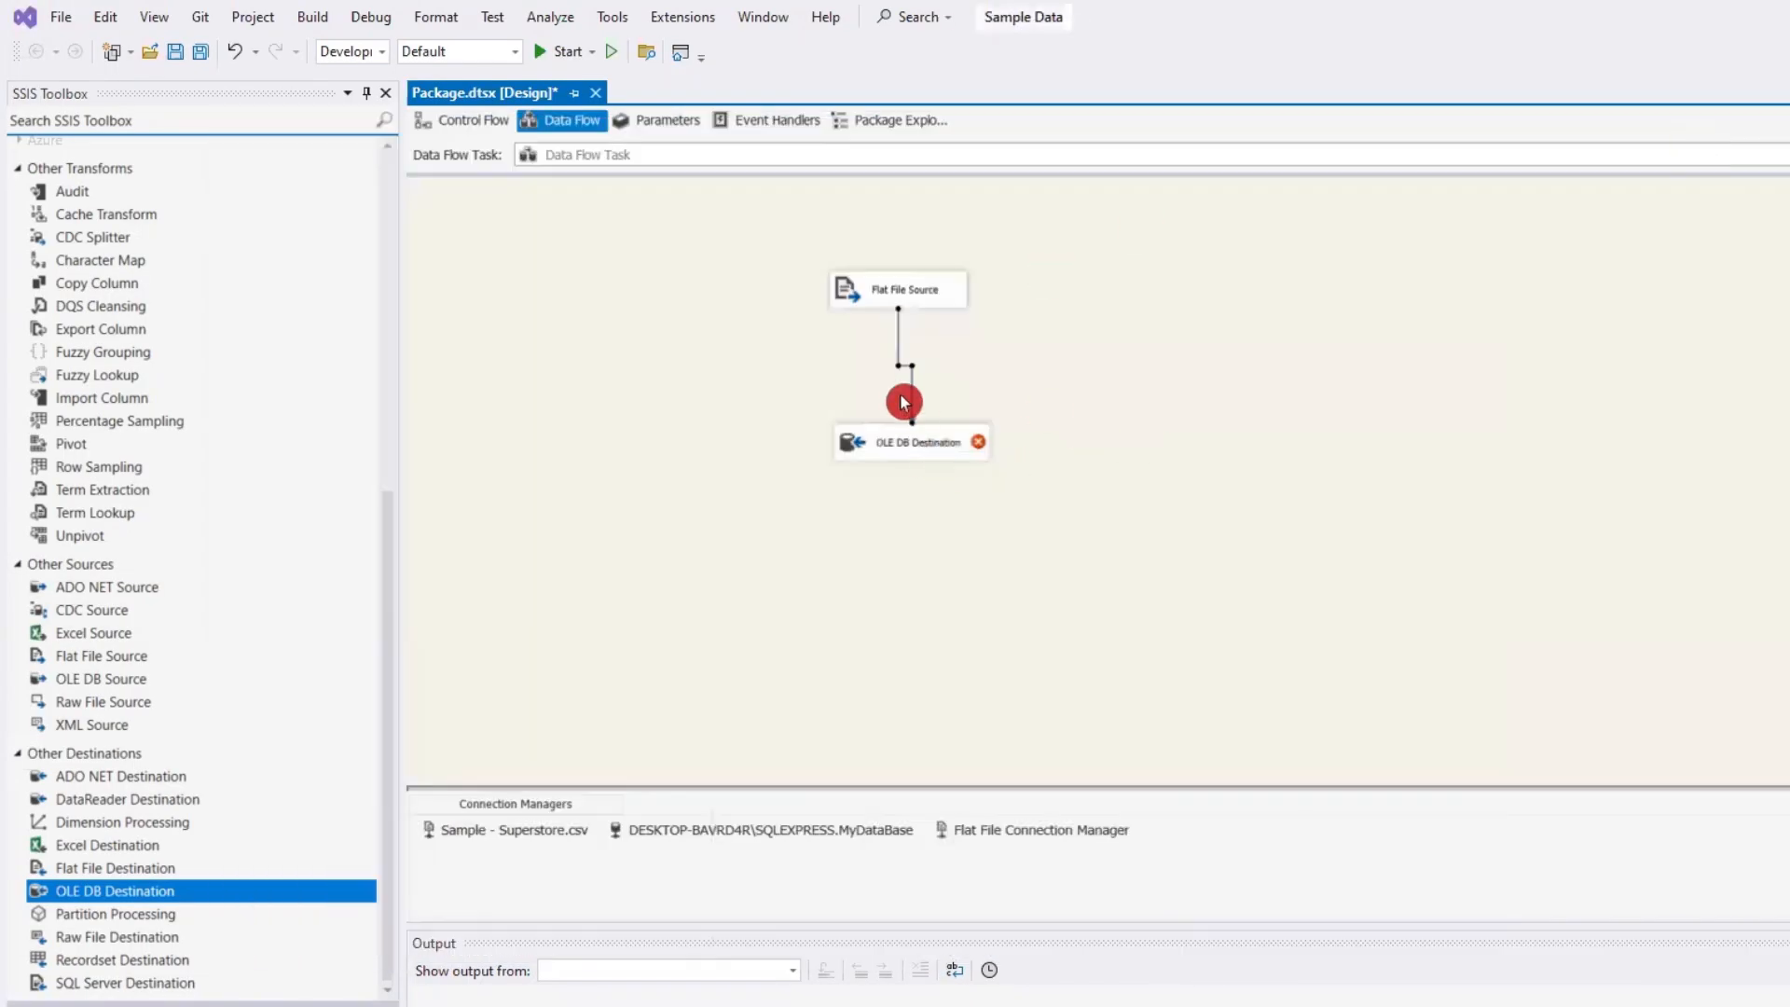
# - Add a Data Conversion transformation to the data flow canvas between the Flat File Source and the OLE DB Destination
pyautogui.scroll(2, 233, 690)
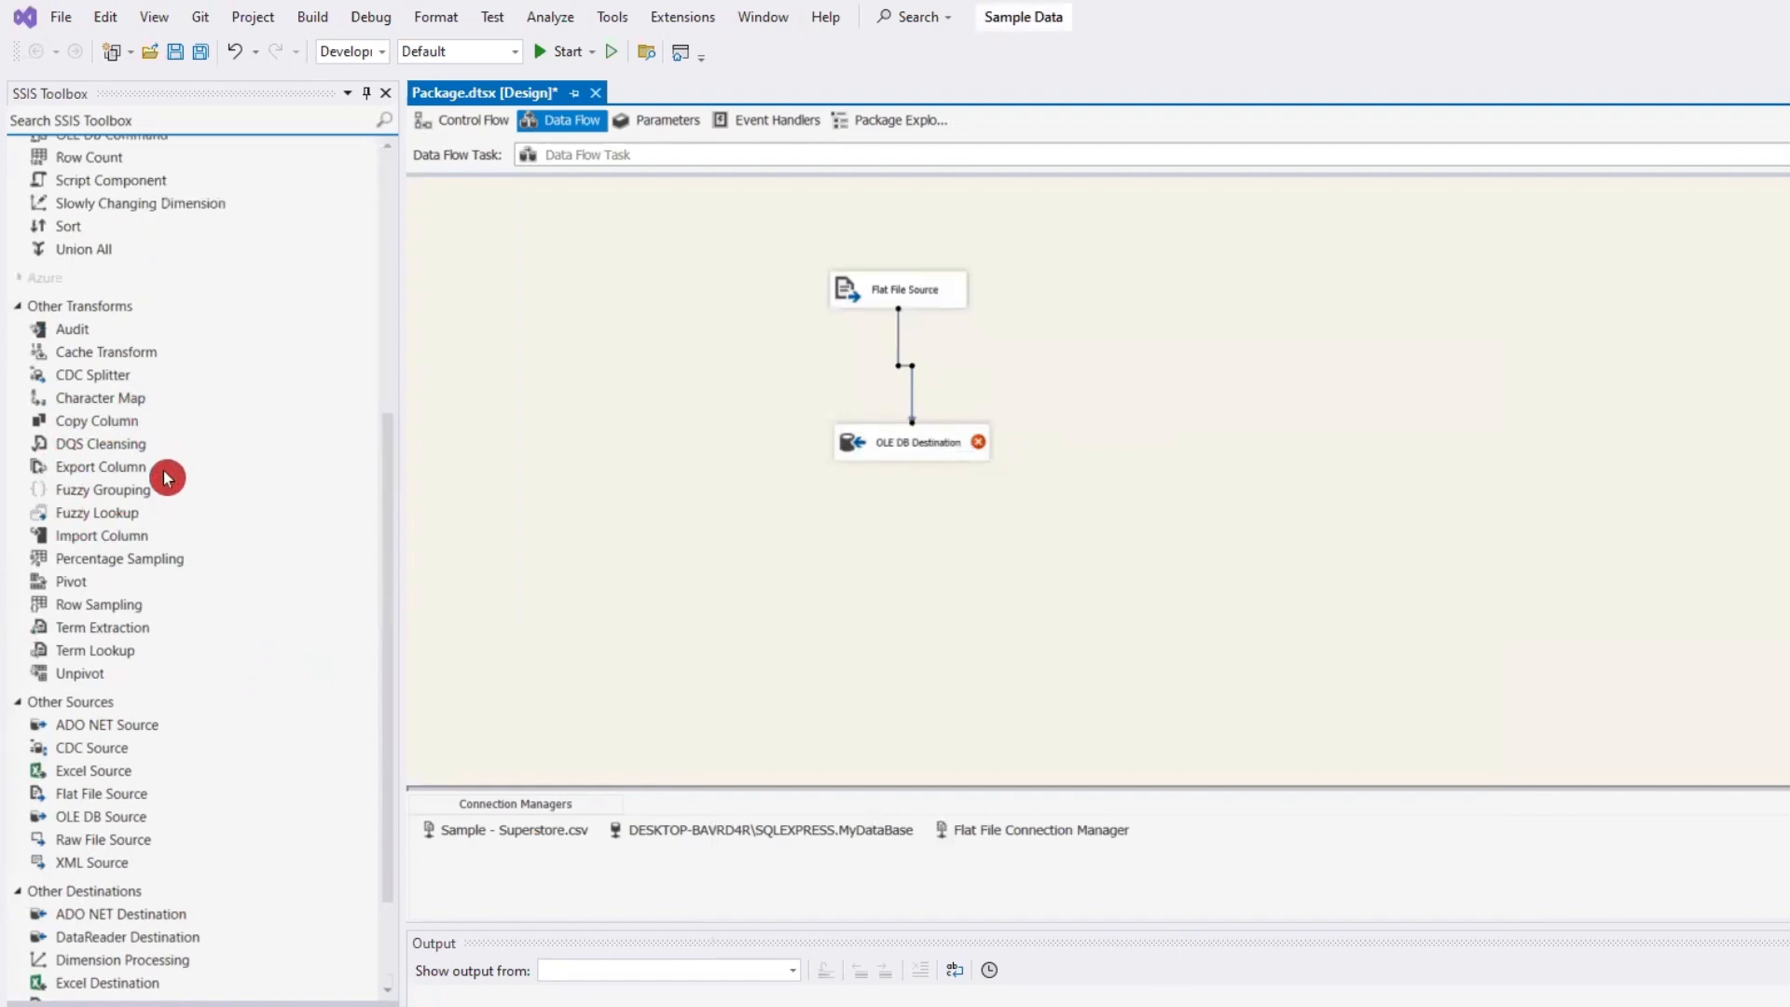
pyautogui.scroll(6, 168, 478)
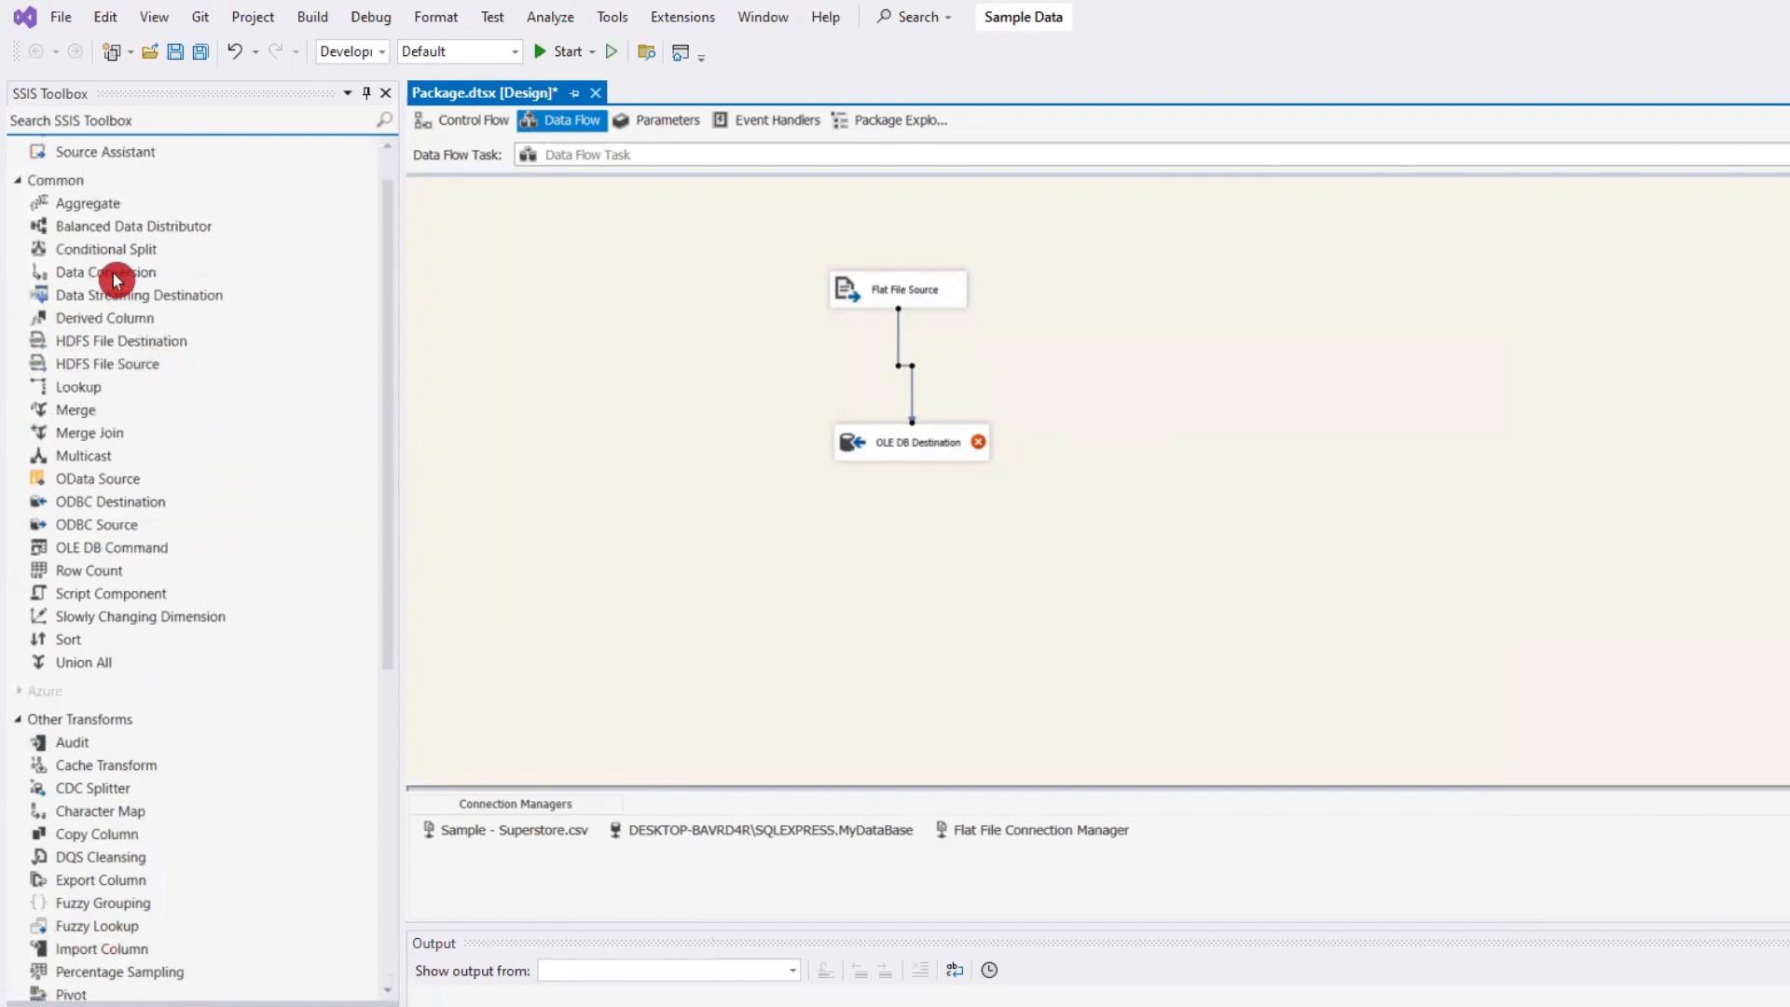
pyautogui.moveTo(116, 279); pyautogui.dragTo(318, 320)
pyautogui.moveTo(867, 377); pyautogui.dragTo(126, 264)
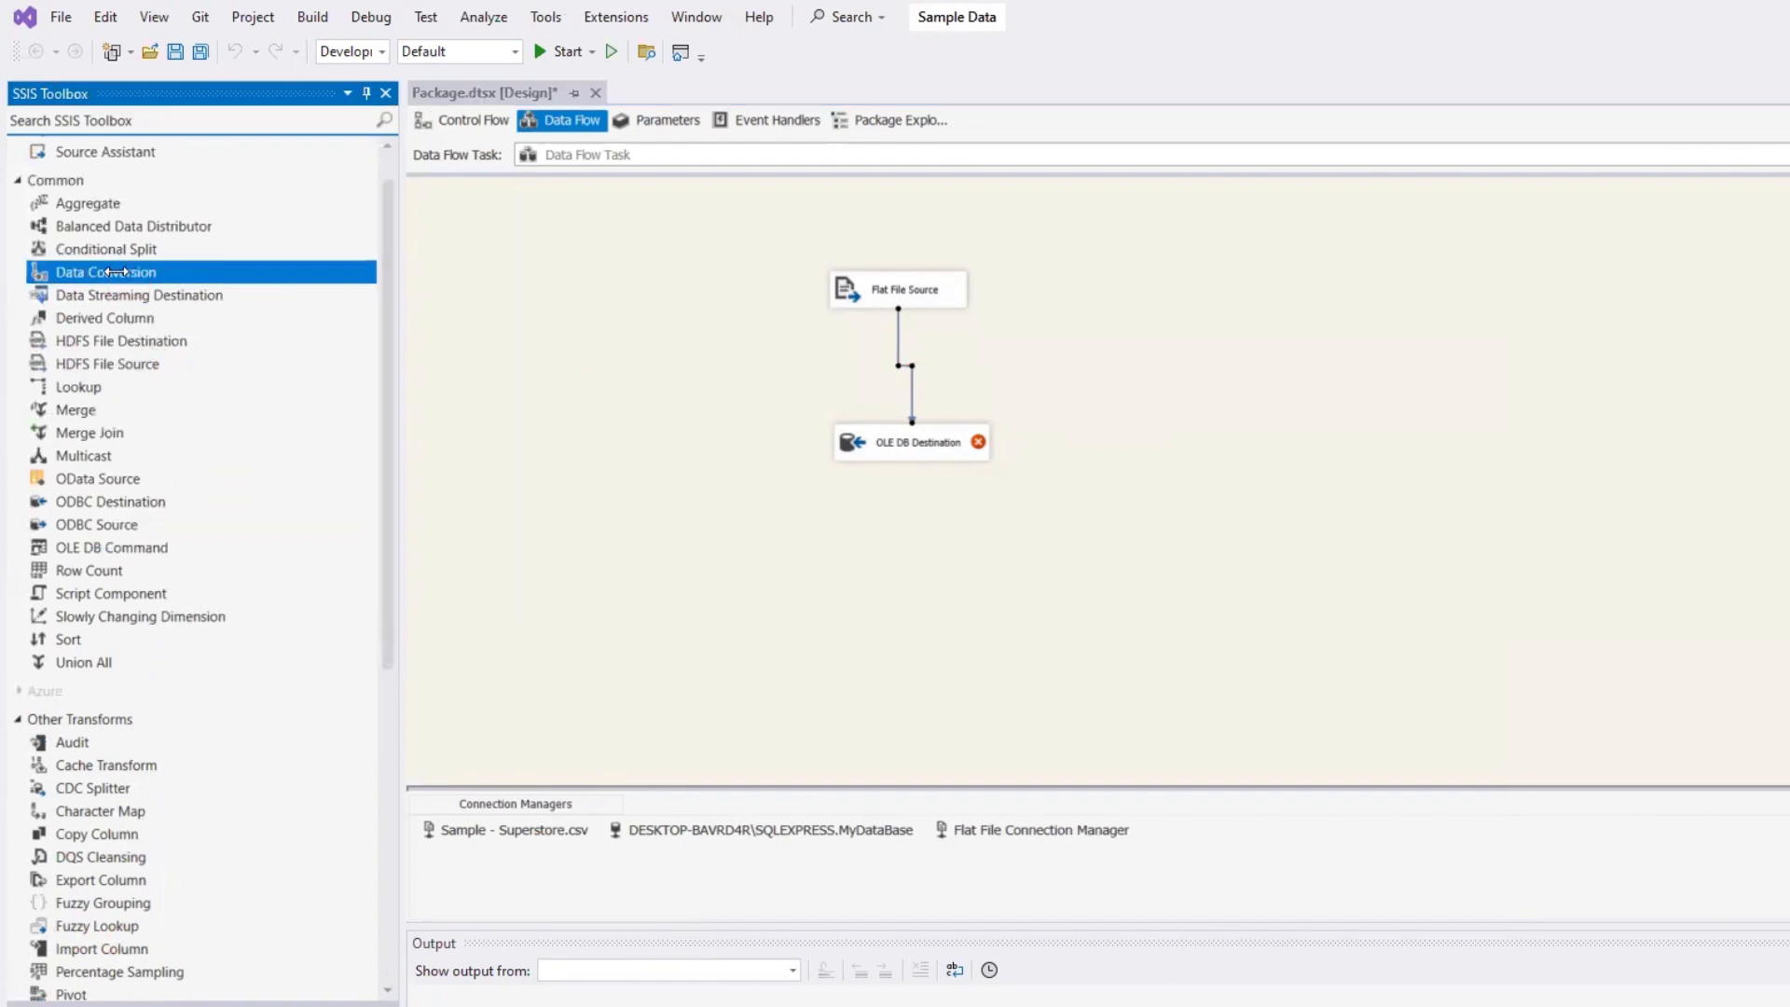
pyautogui.moveTo(856, 352); pyautogui.dragTo(855, 351)
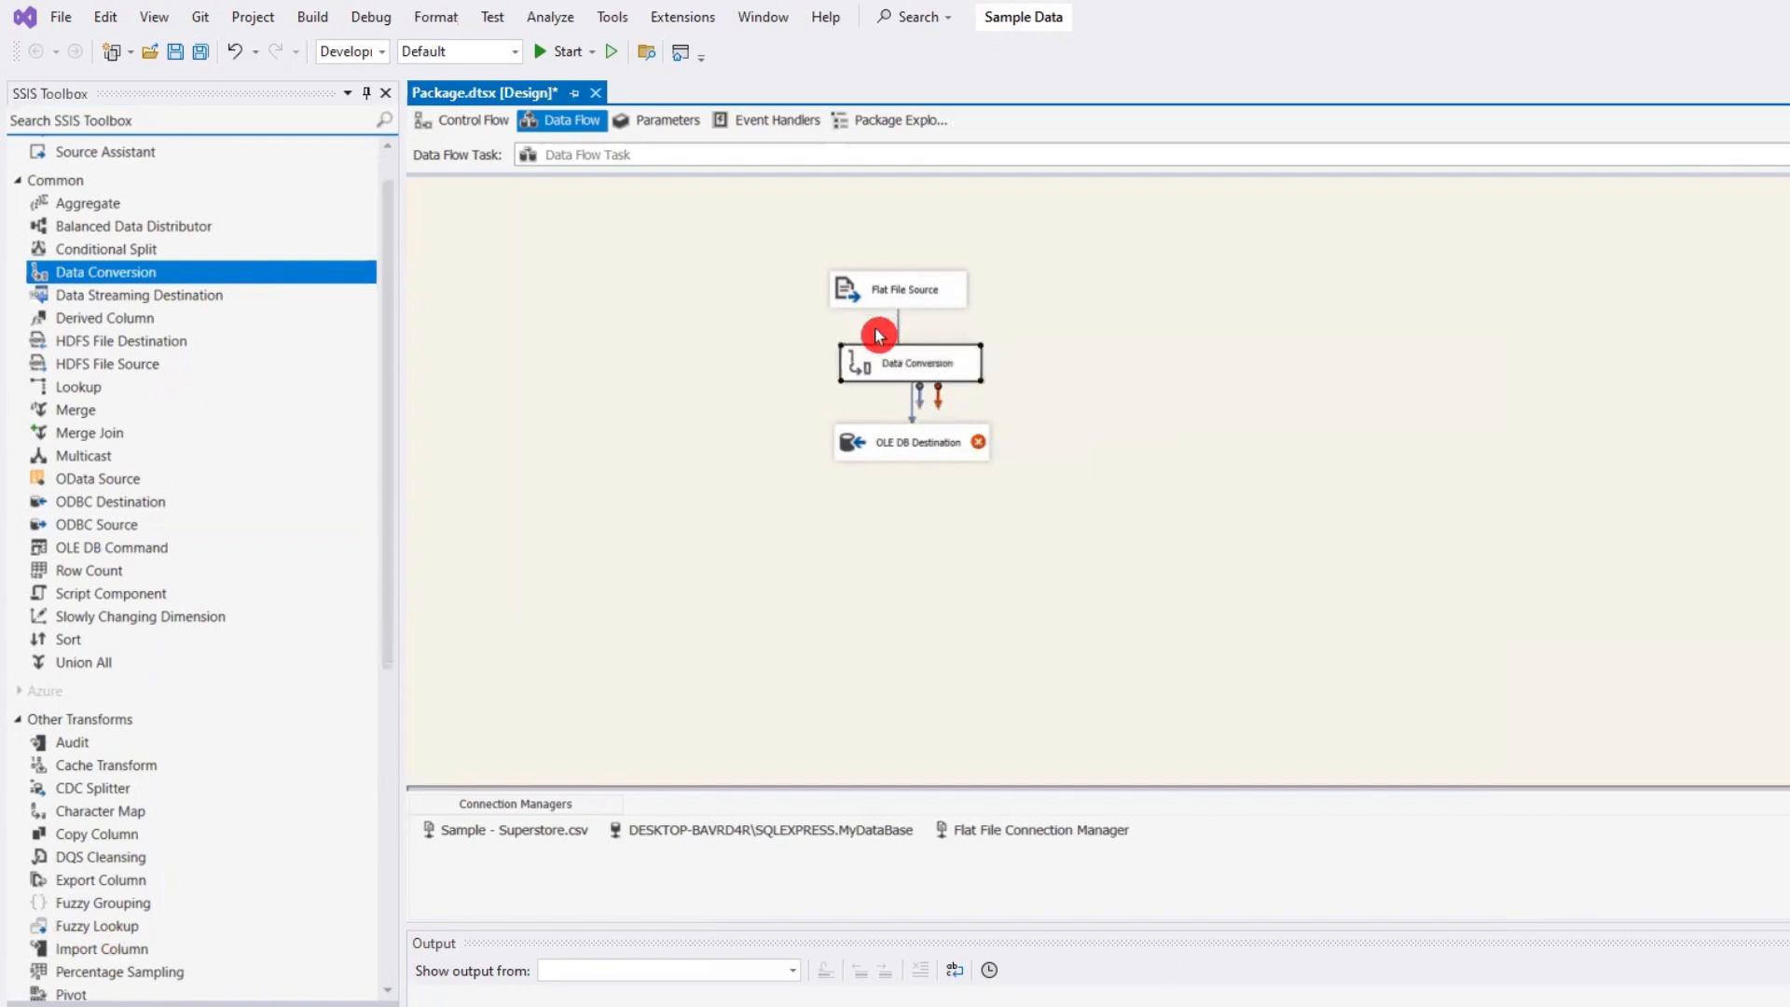
# - Remove the direct path between source and destination and connect the Flat File Source output to the Data Conversion transformation
pyautogui.click(900, 332)
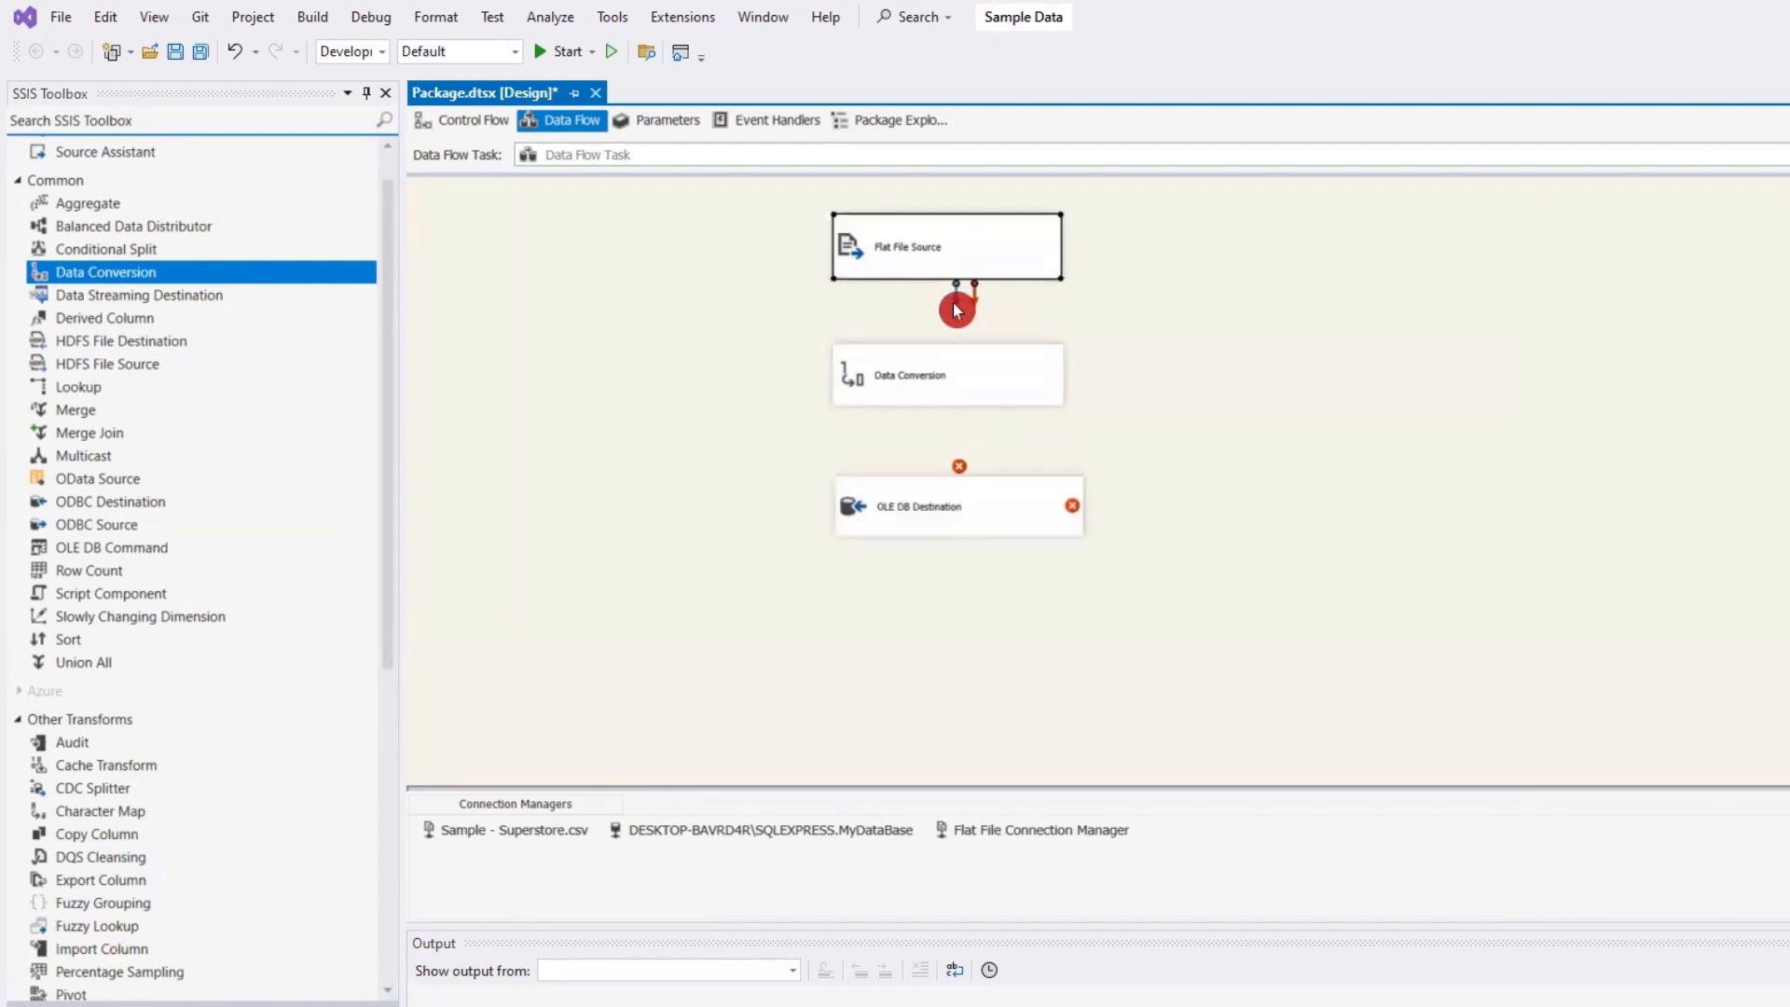
pyautogui.click(964, 373)
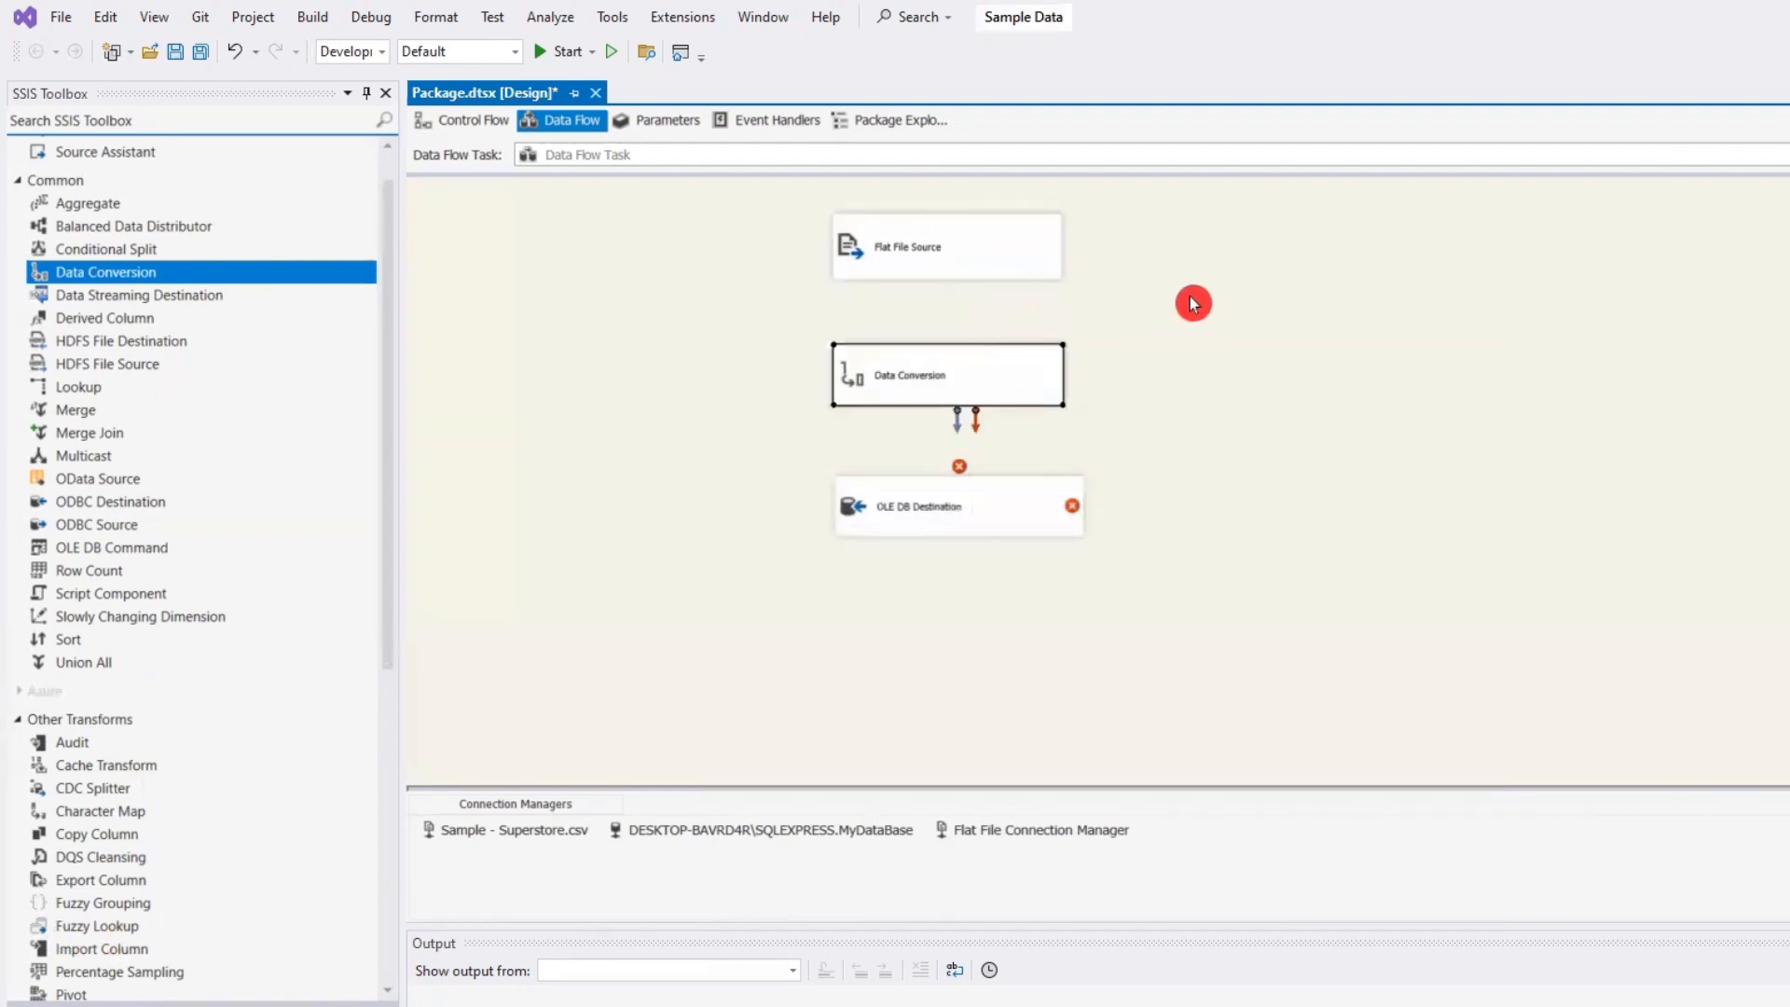
pyautogui.click(970, 261)
pyautogui.moveTo(961, 342); pyautogui.dragTo(966, 365)
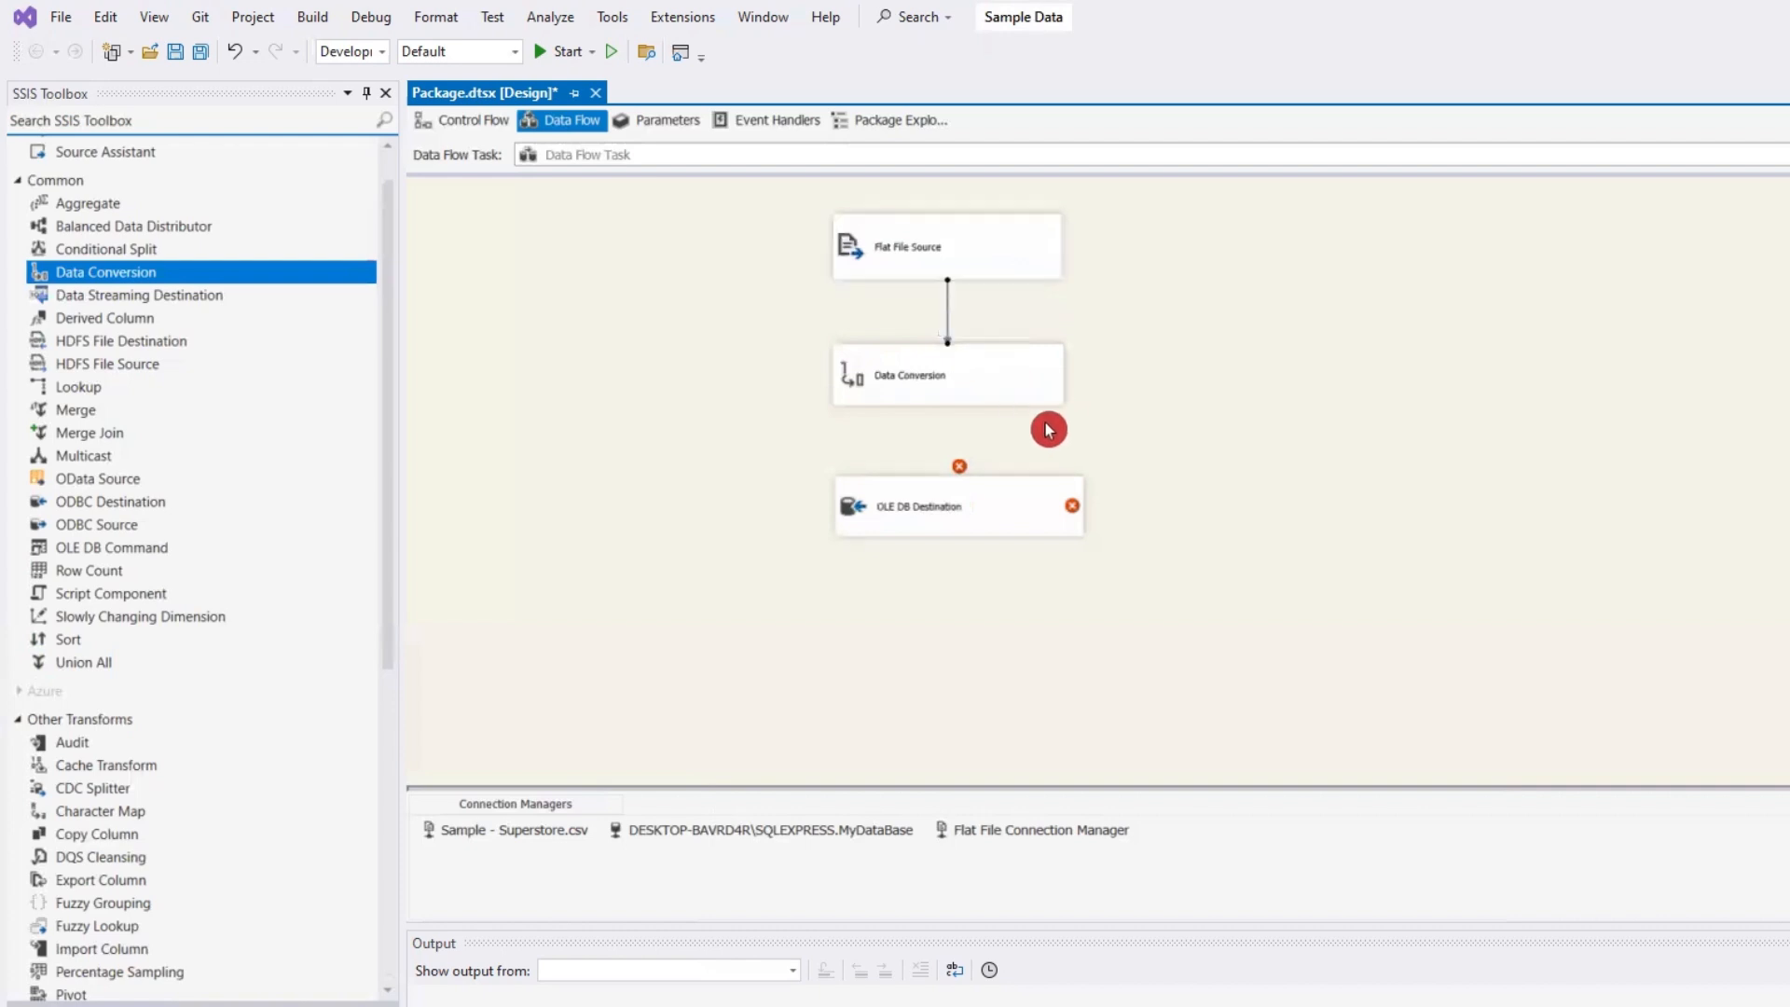
# - Open the Data Conversion transformation for editing and select Row ID and Order ID as the input columns to convert
pyautogui.click(960, 377)
pyautogui.doubleClick(900, 381)
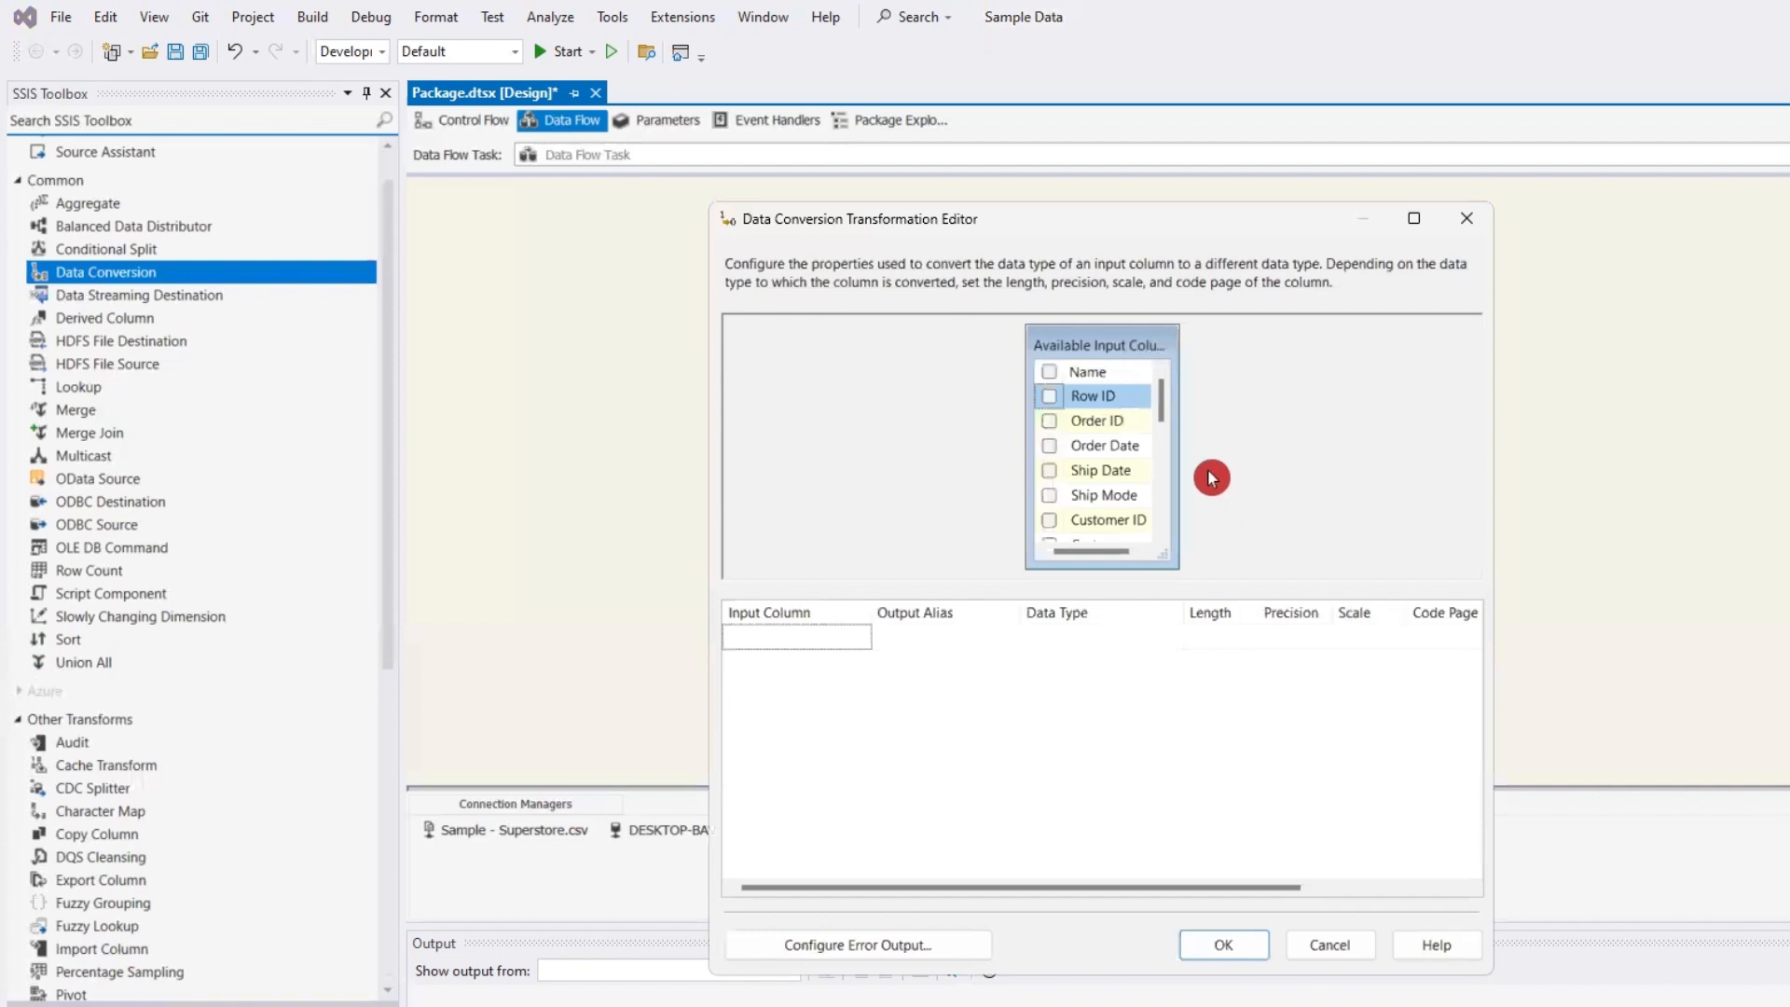
pyautogui.click(1048, 396)
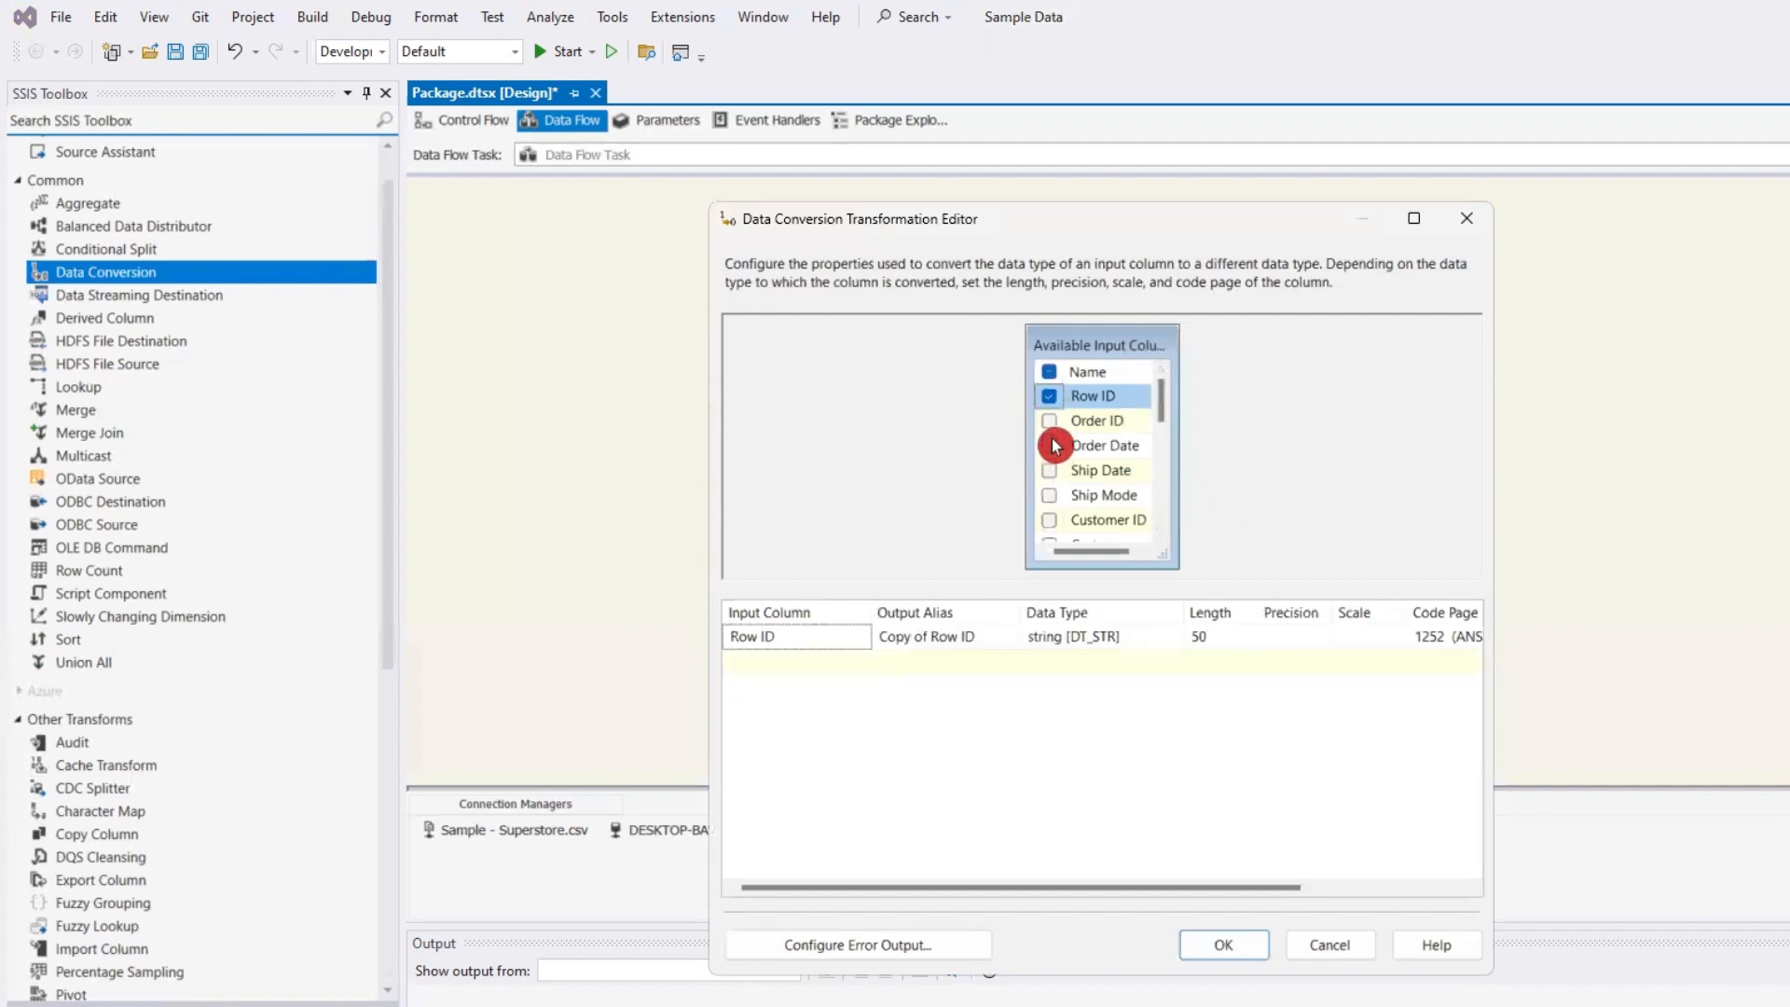
pyautogui.click(1050, 421)
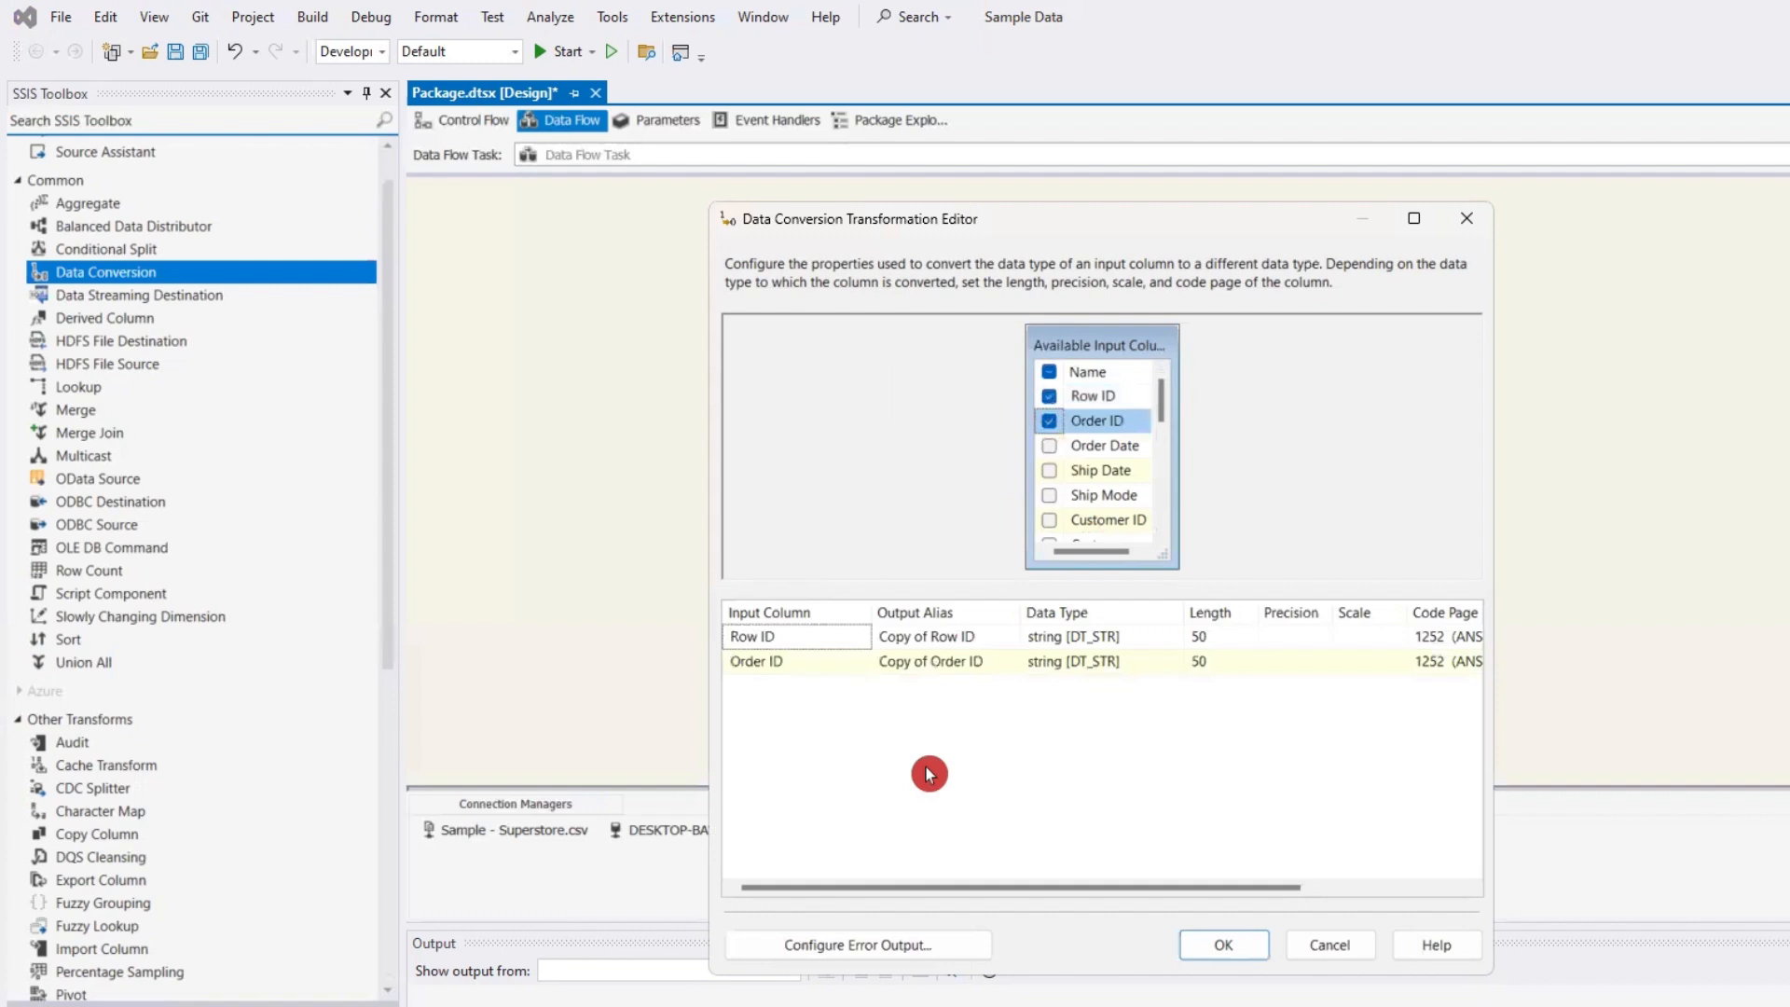
# - Rename the output aliases of the two converted columns to C_Row ID and C_Order ID
pyautogui.click(933, 640)
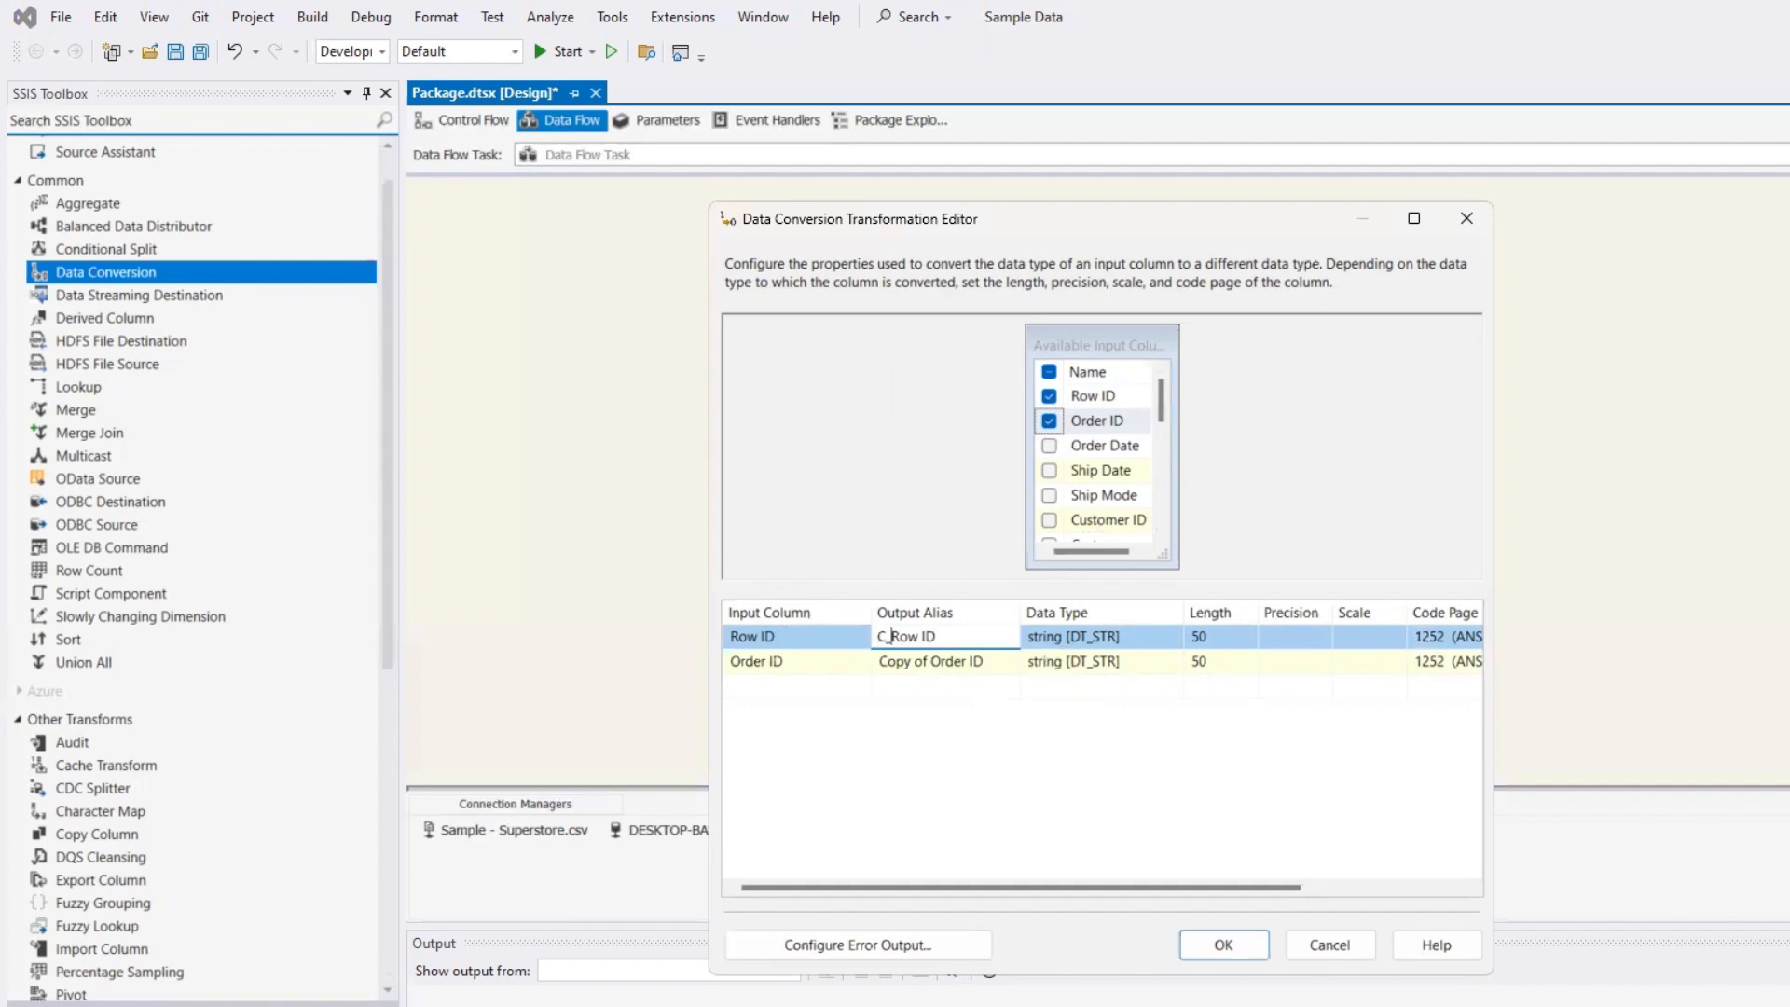
pyautogui.click(895, 660)
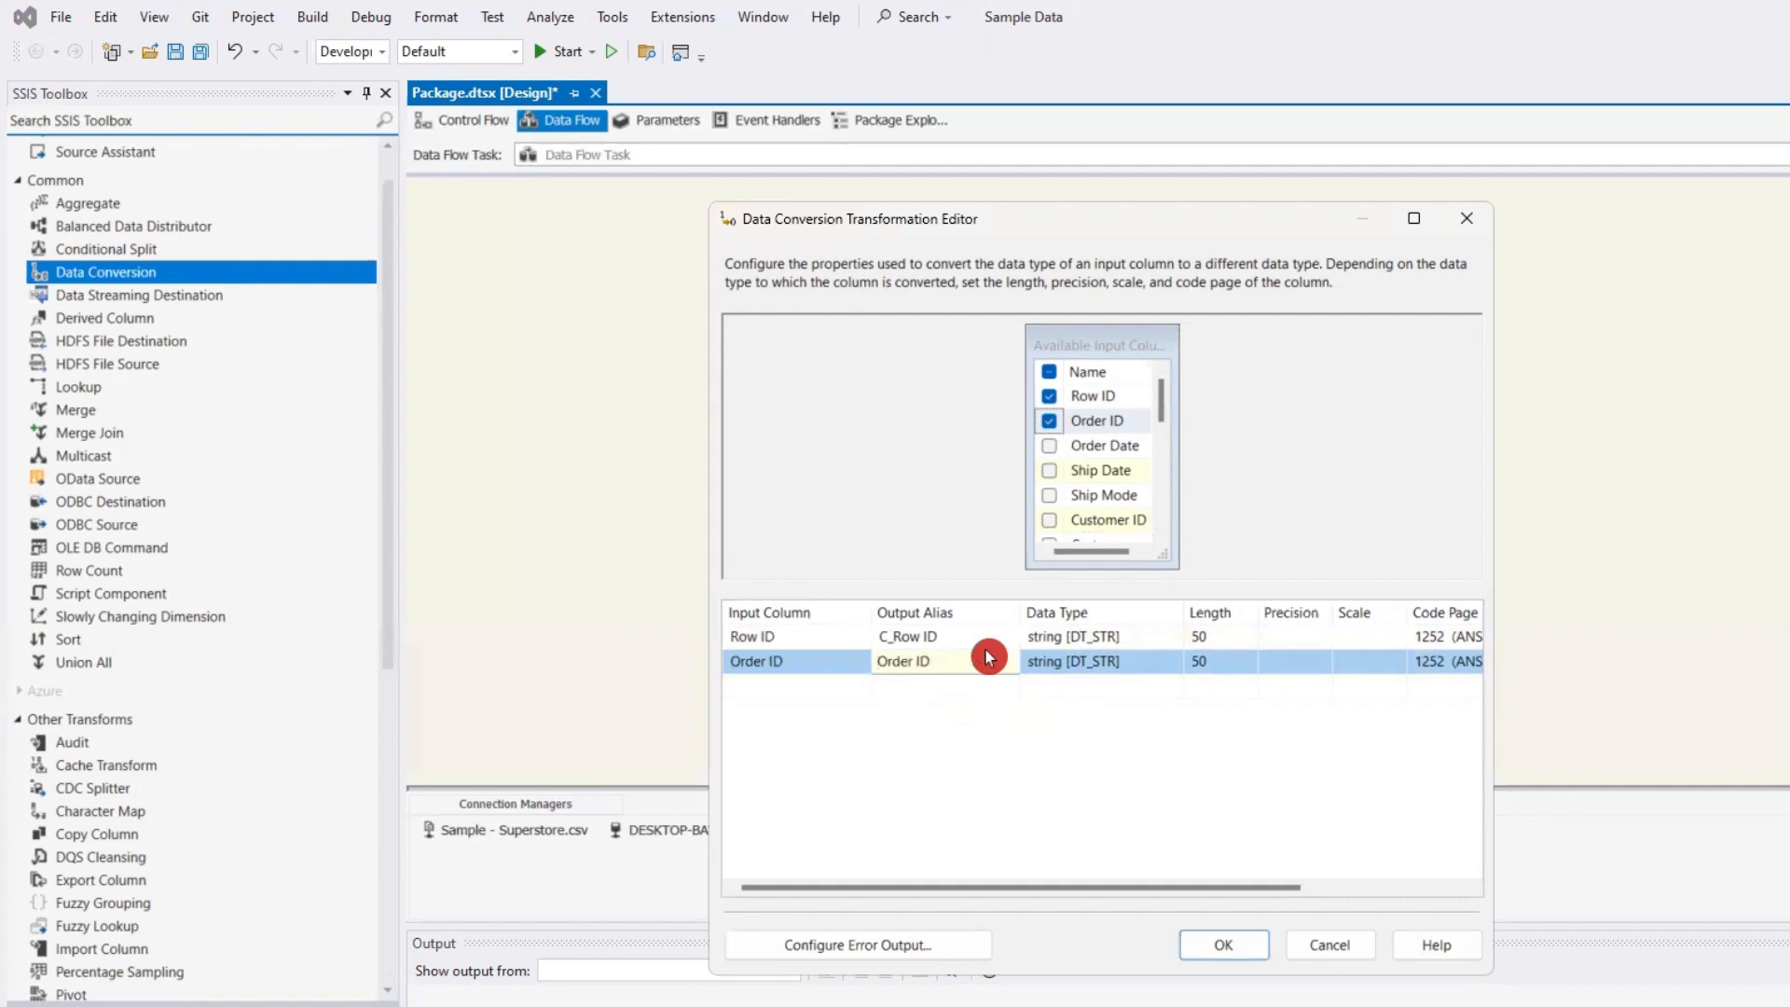
pyautogui.write('C_')
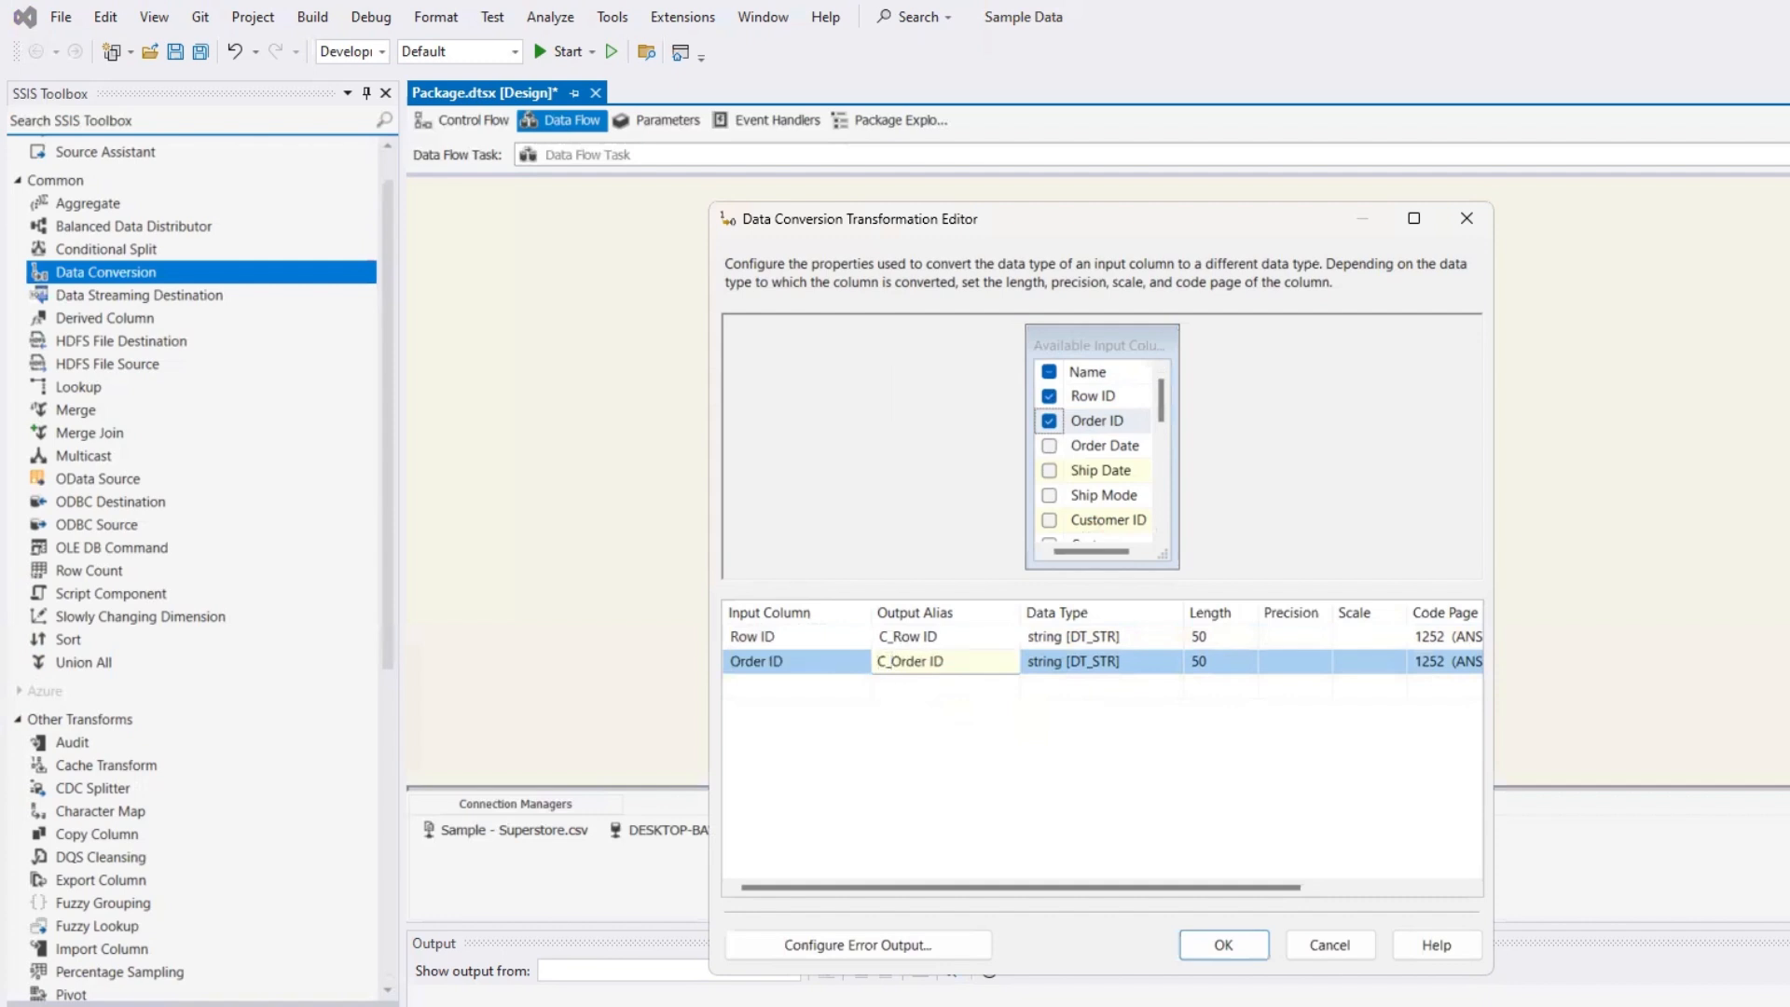
# - Set the converted Row ID column's data type to float [DT_R4]
pyautogui.click(1109, 639)
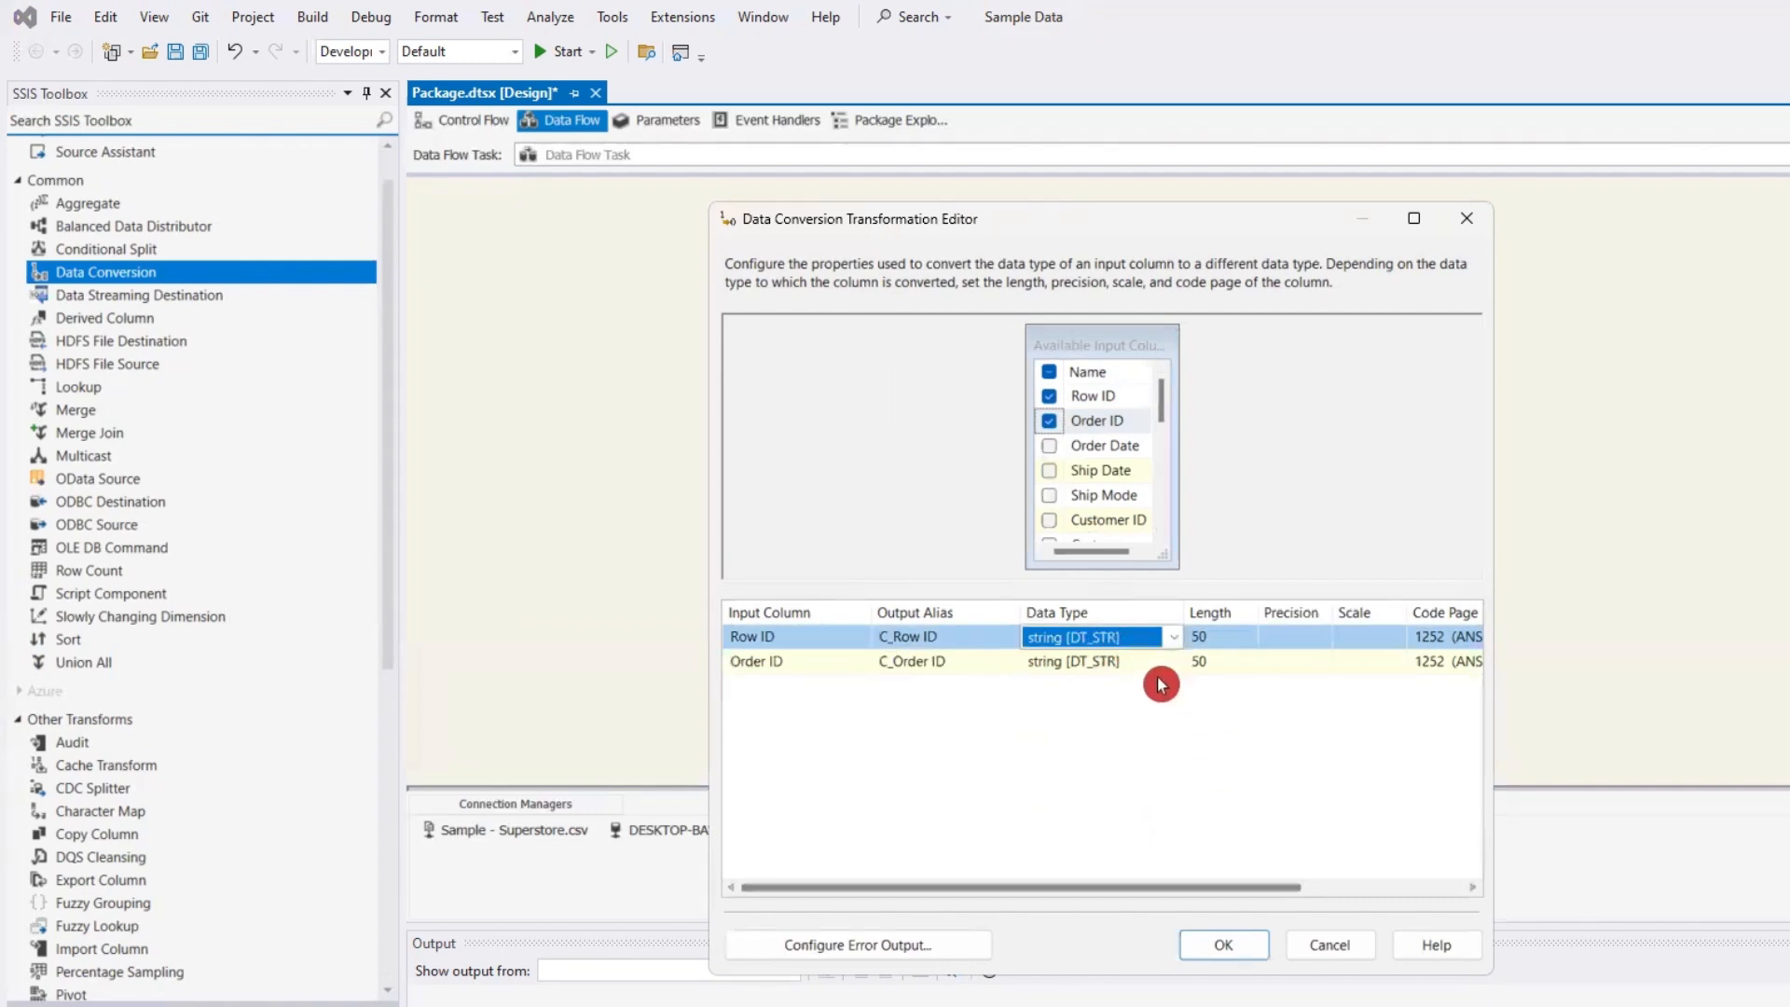
pyautogui.click(1173, 637)
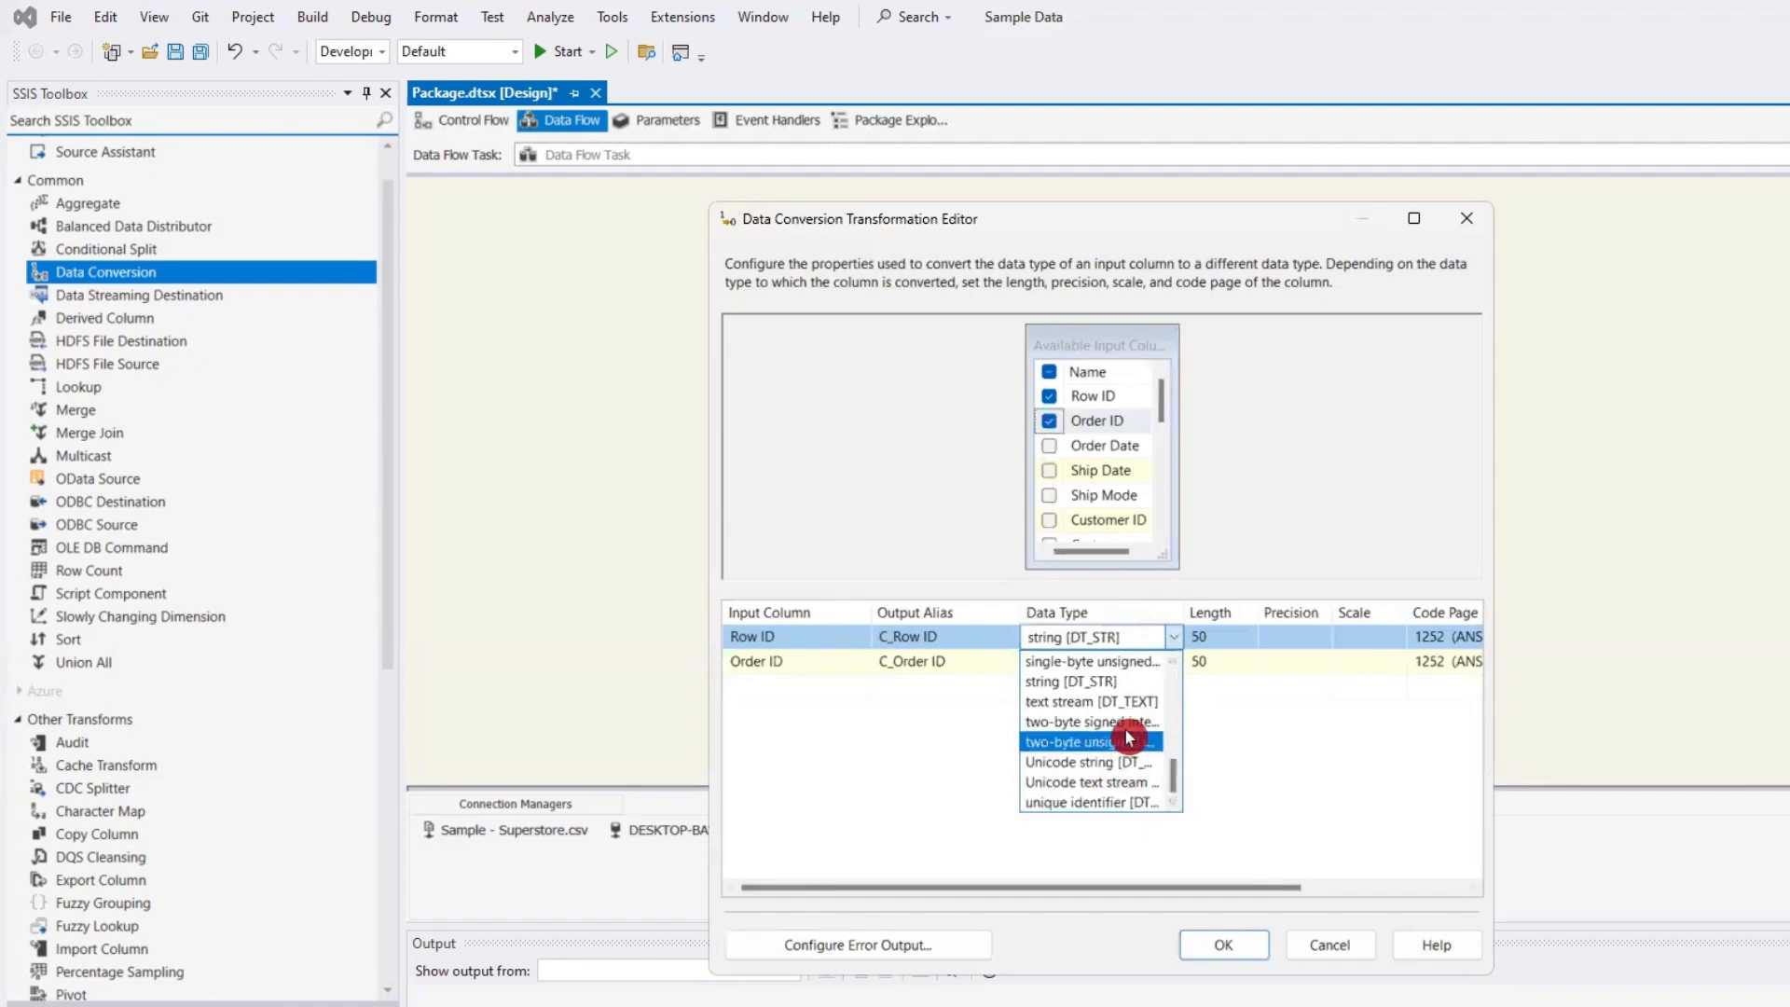
pyautogui.scroll(2, 1173, 665)
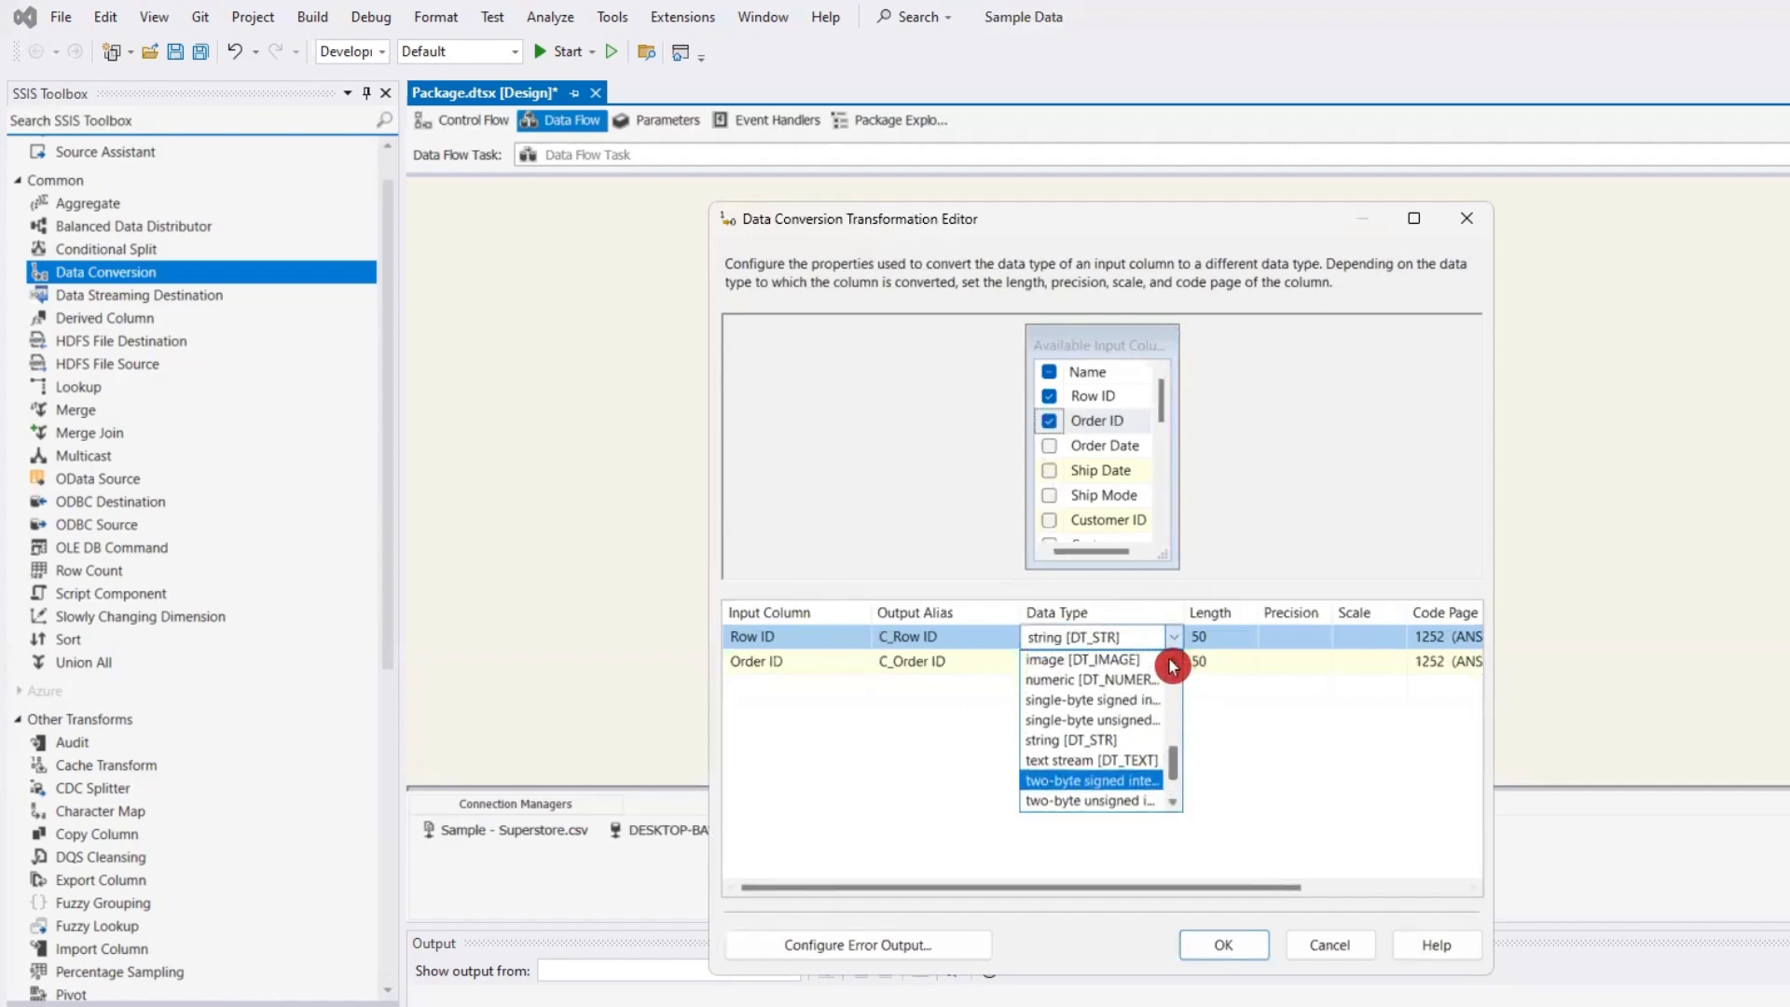
pyautogui.scroll(2, 1173, 664)
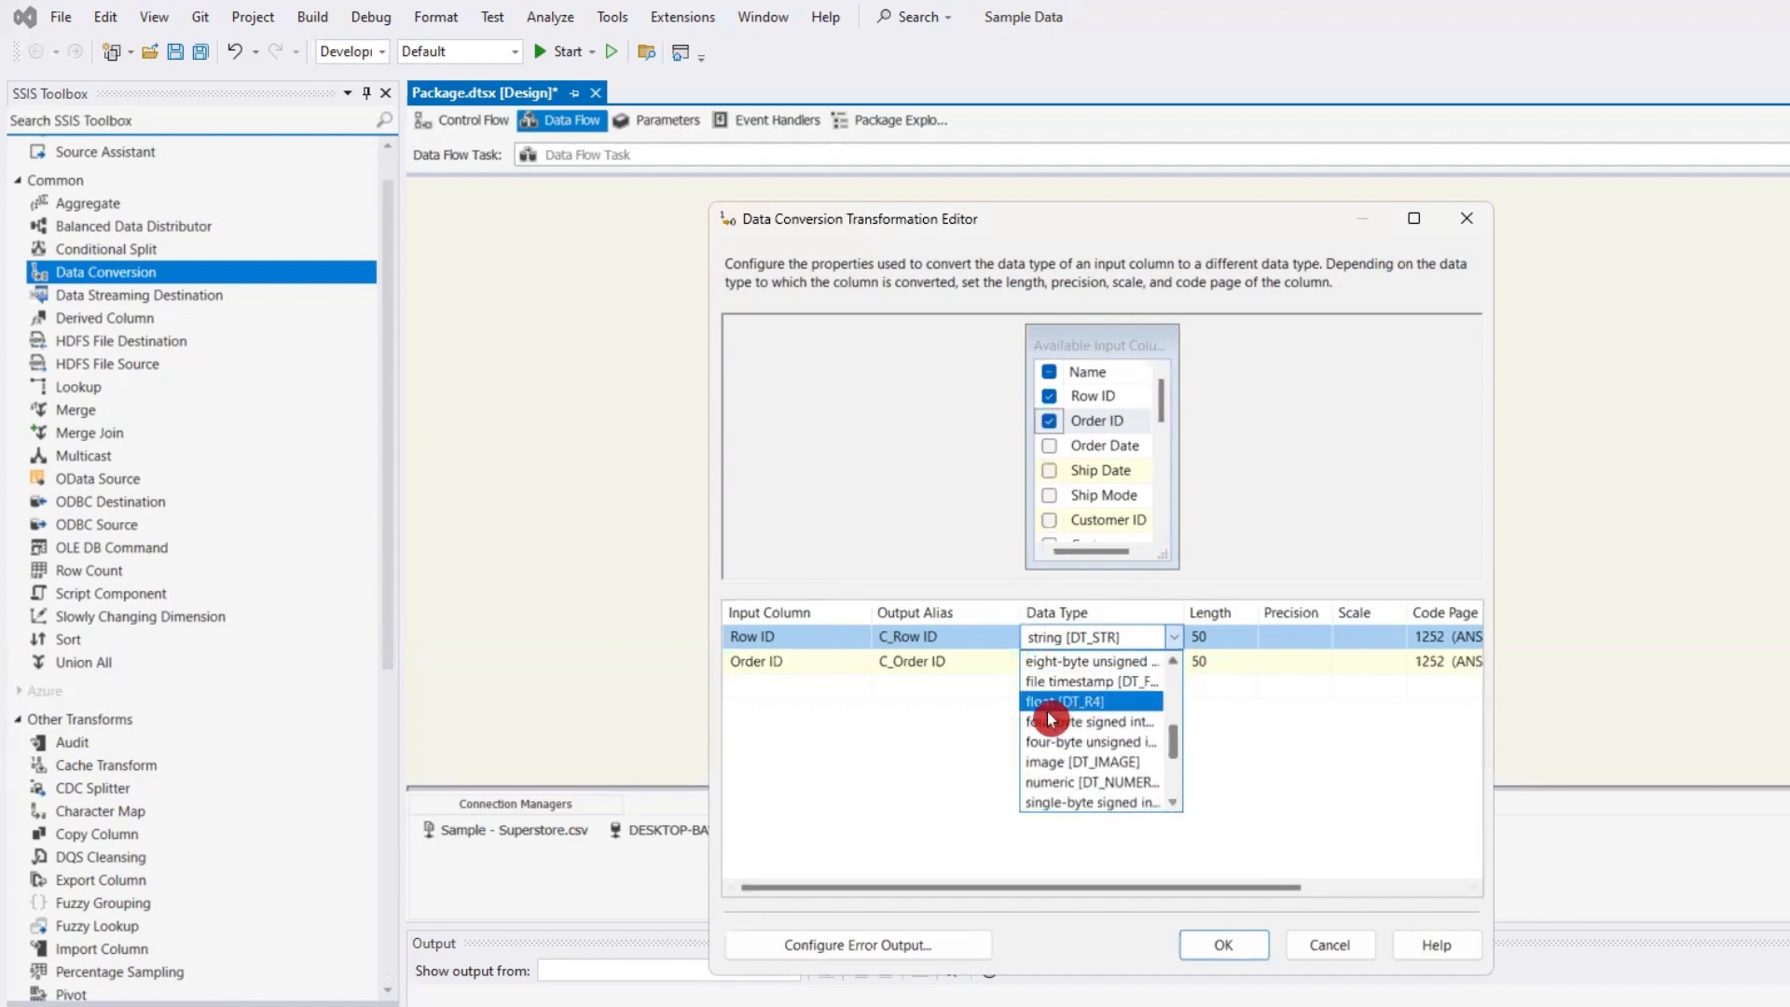
pyautogui.click(1088, 701)
# - Set the converted Order ID column to Unicode string [DT_WSTR] with length 200 and accept the data conversion settings
pyautogui.click(1111, 667)
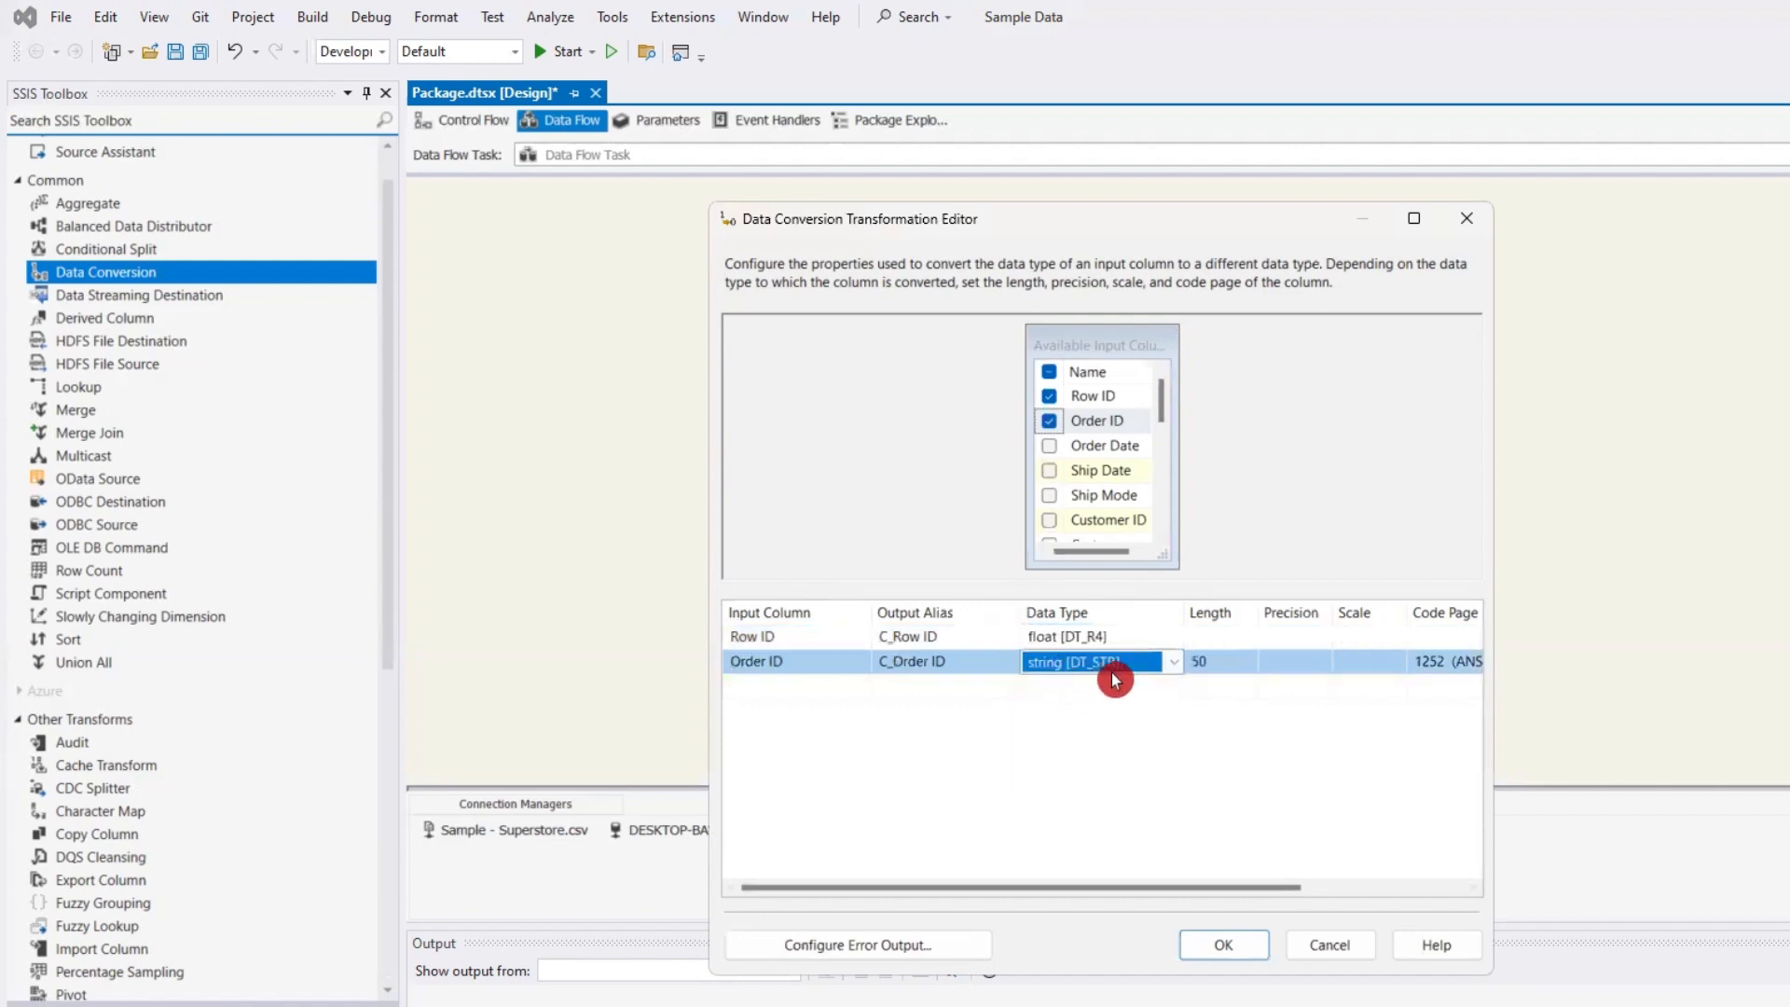
pyautogui.click(1165, 664)
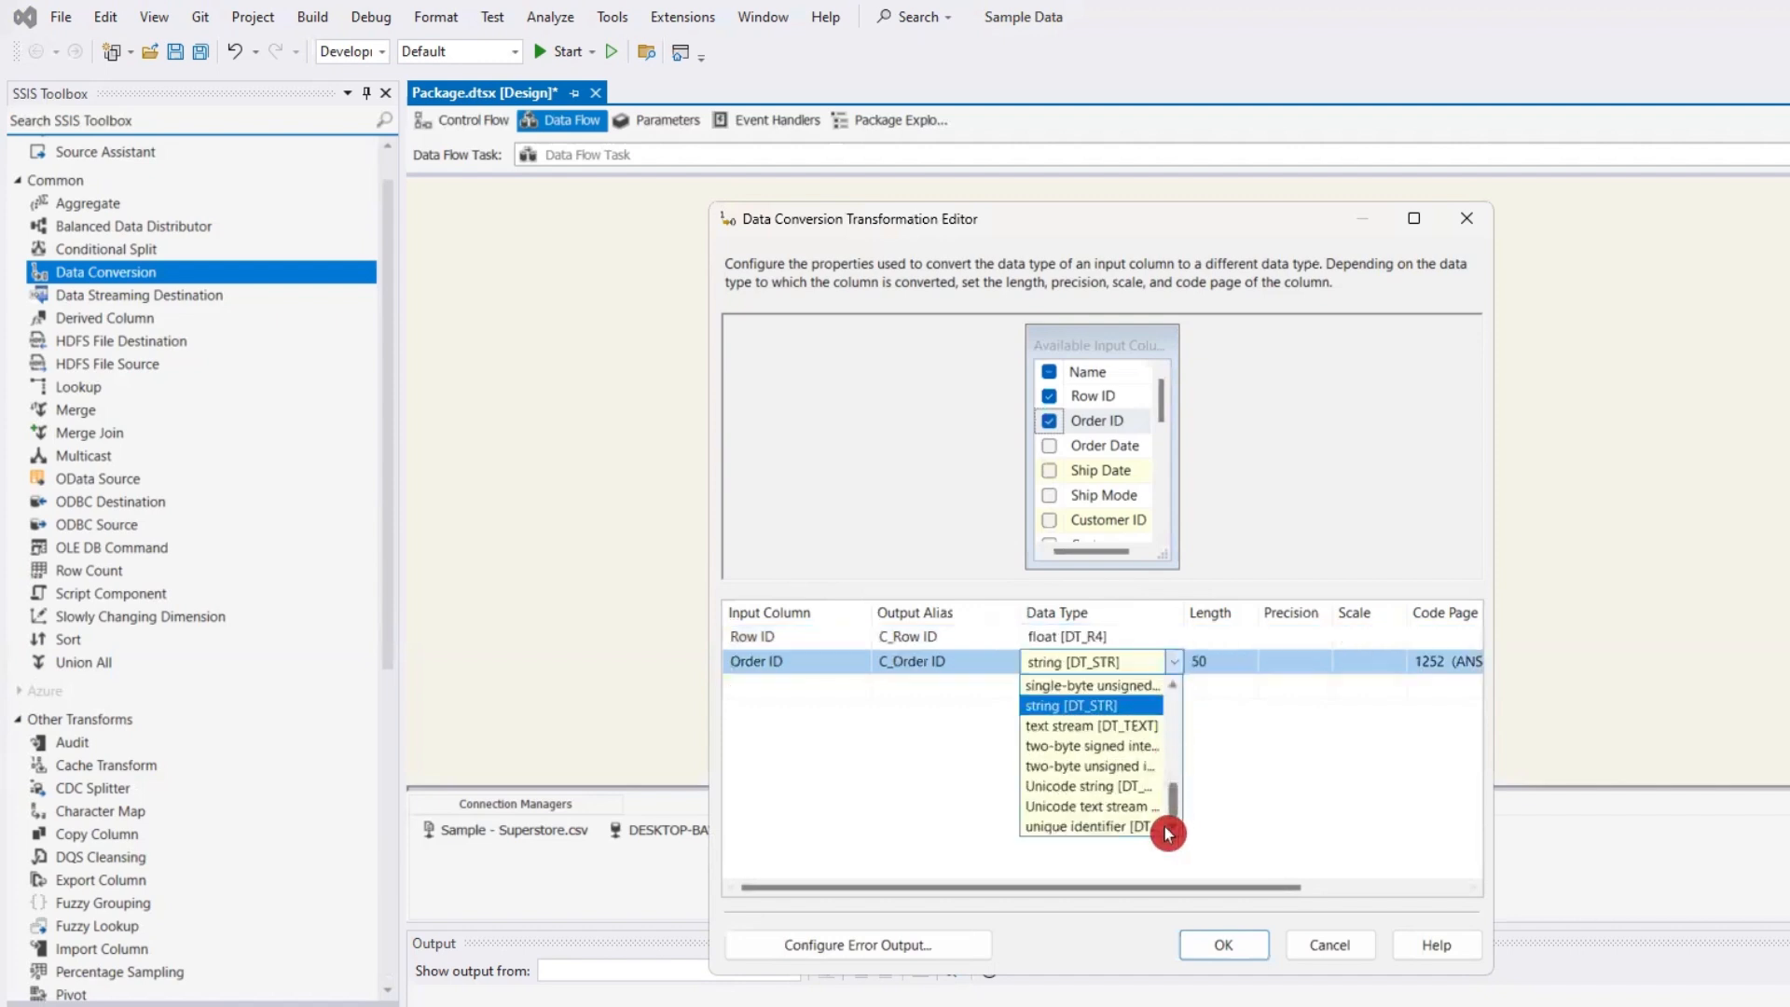
pyautogui.click(1119, 786)
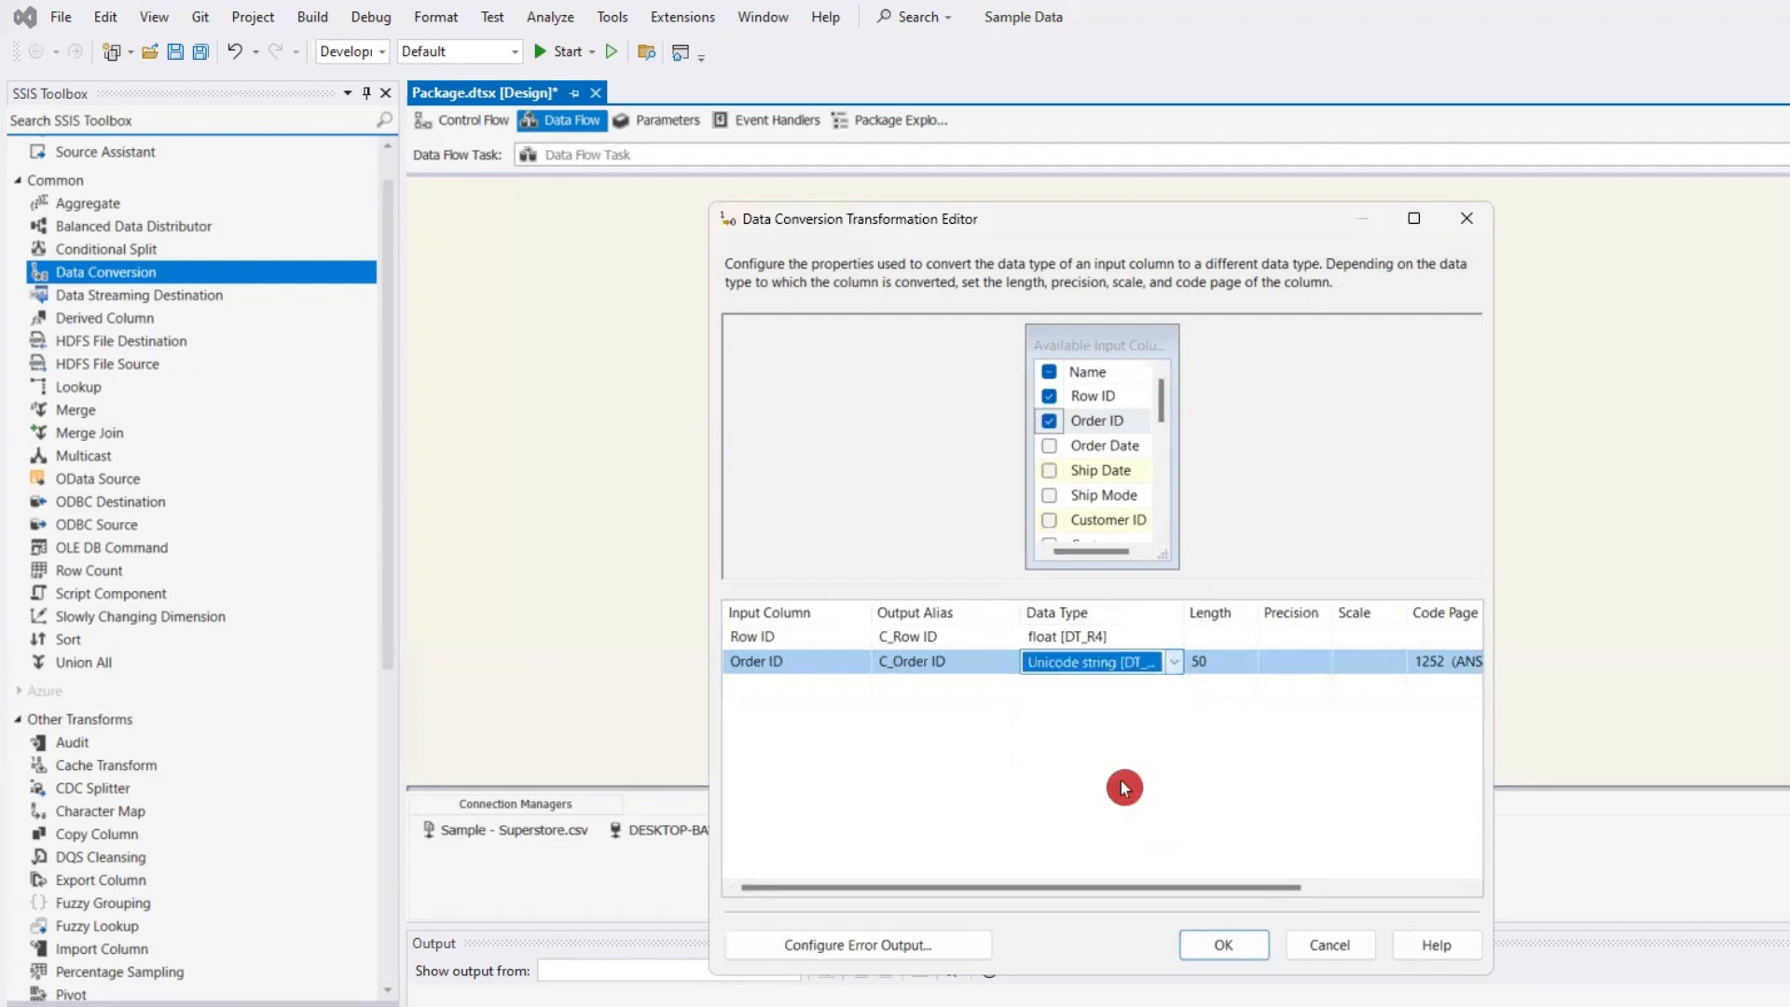
pyautogui.moveTo(1185, 621); pyautogui.dragTo(1297, 619)
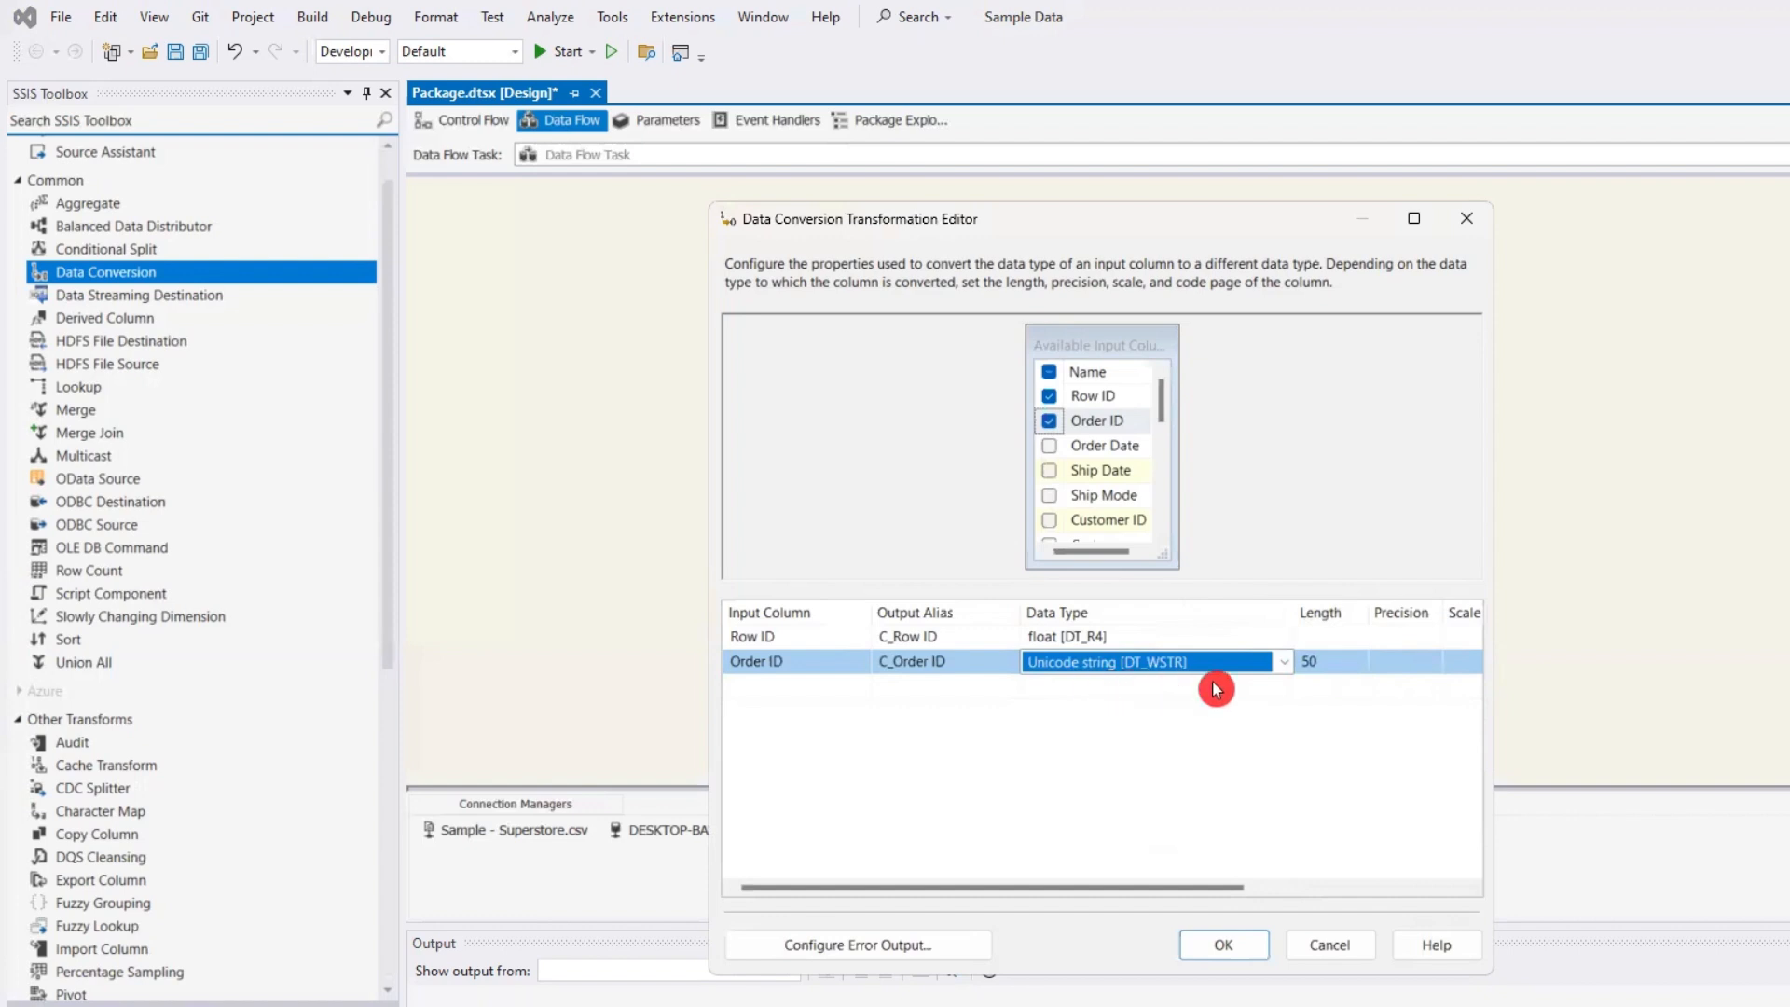
pyautogui.click(1324, 657)
pyautogui.write('2000')
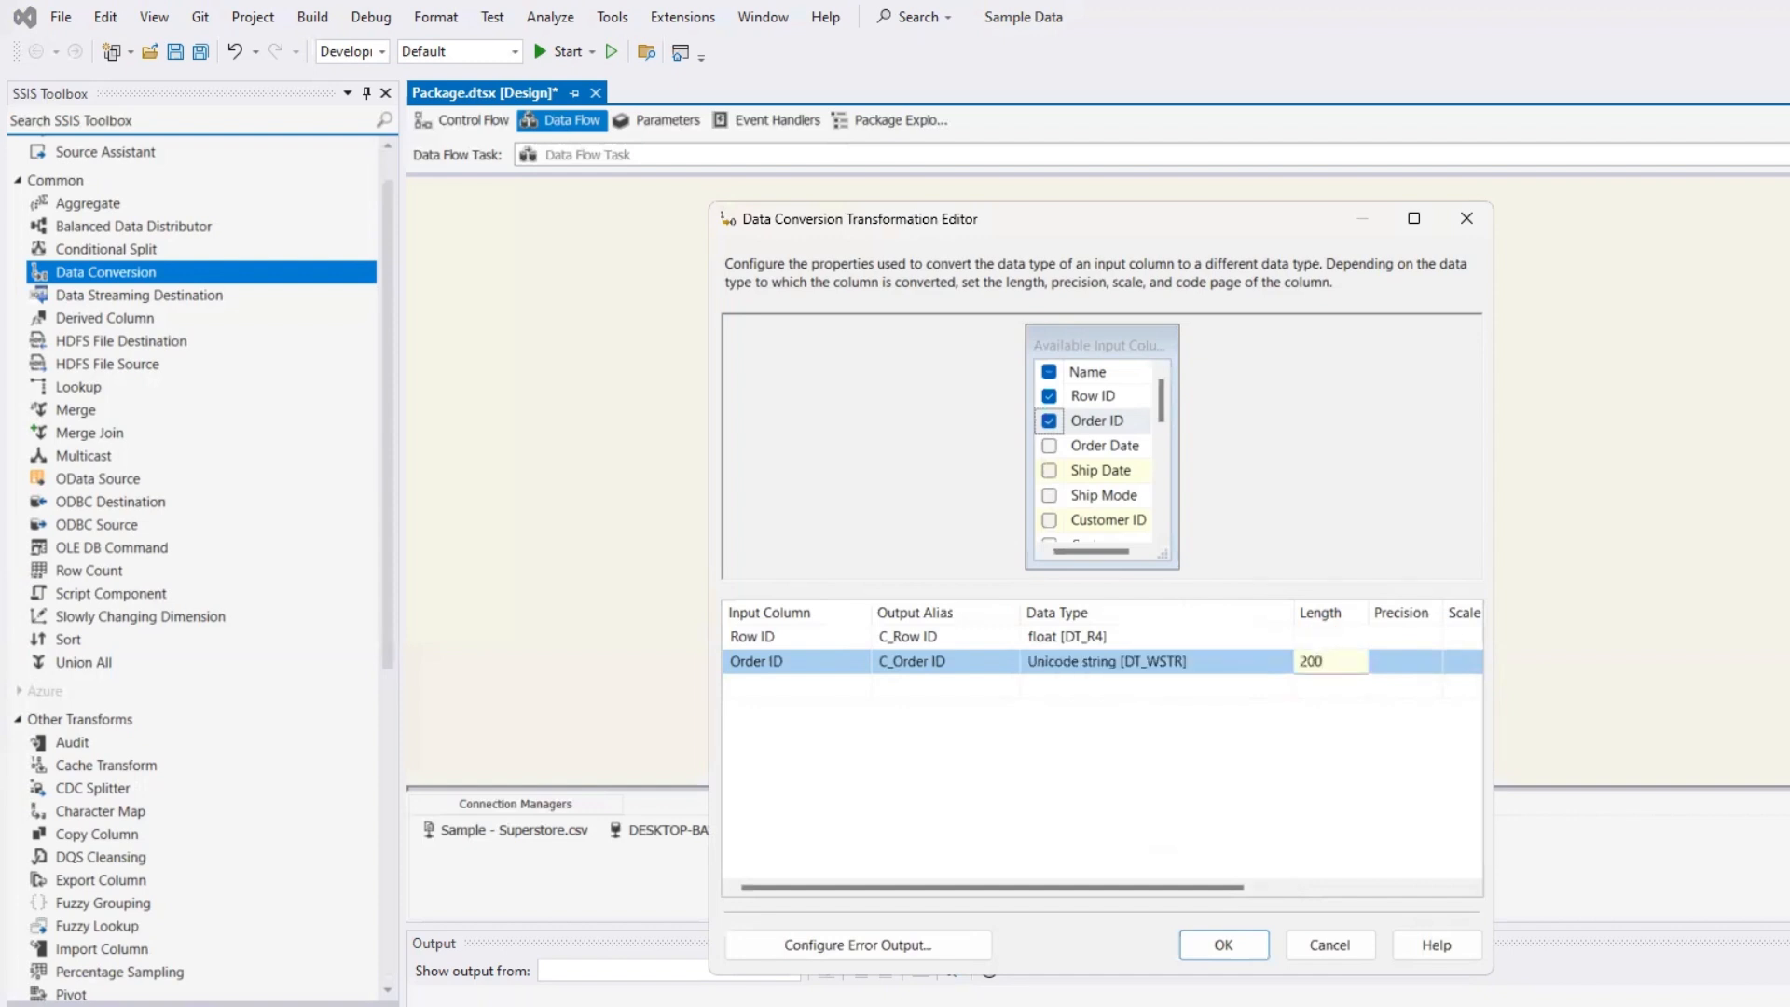
pyautogui.click(1364, 643)
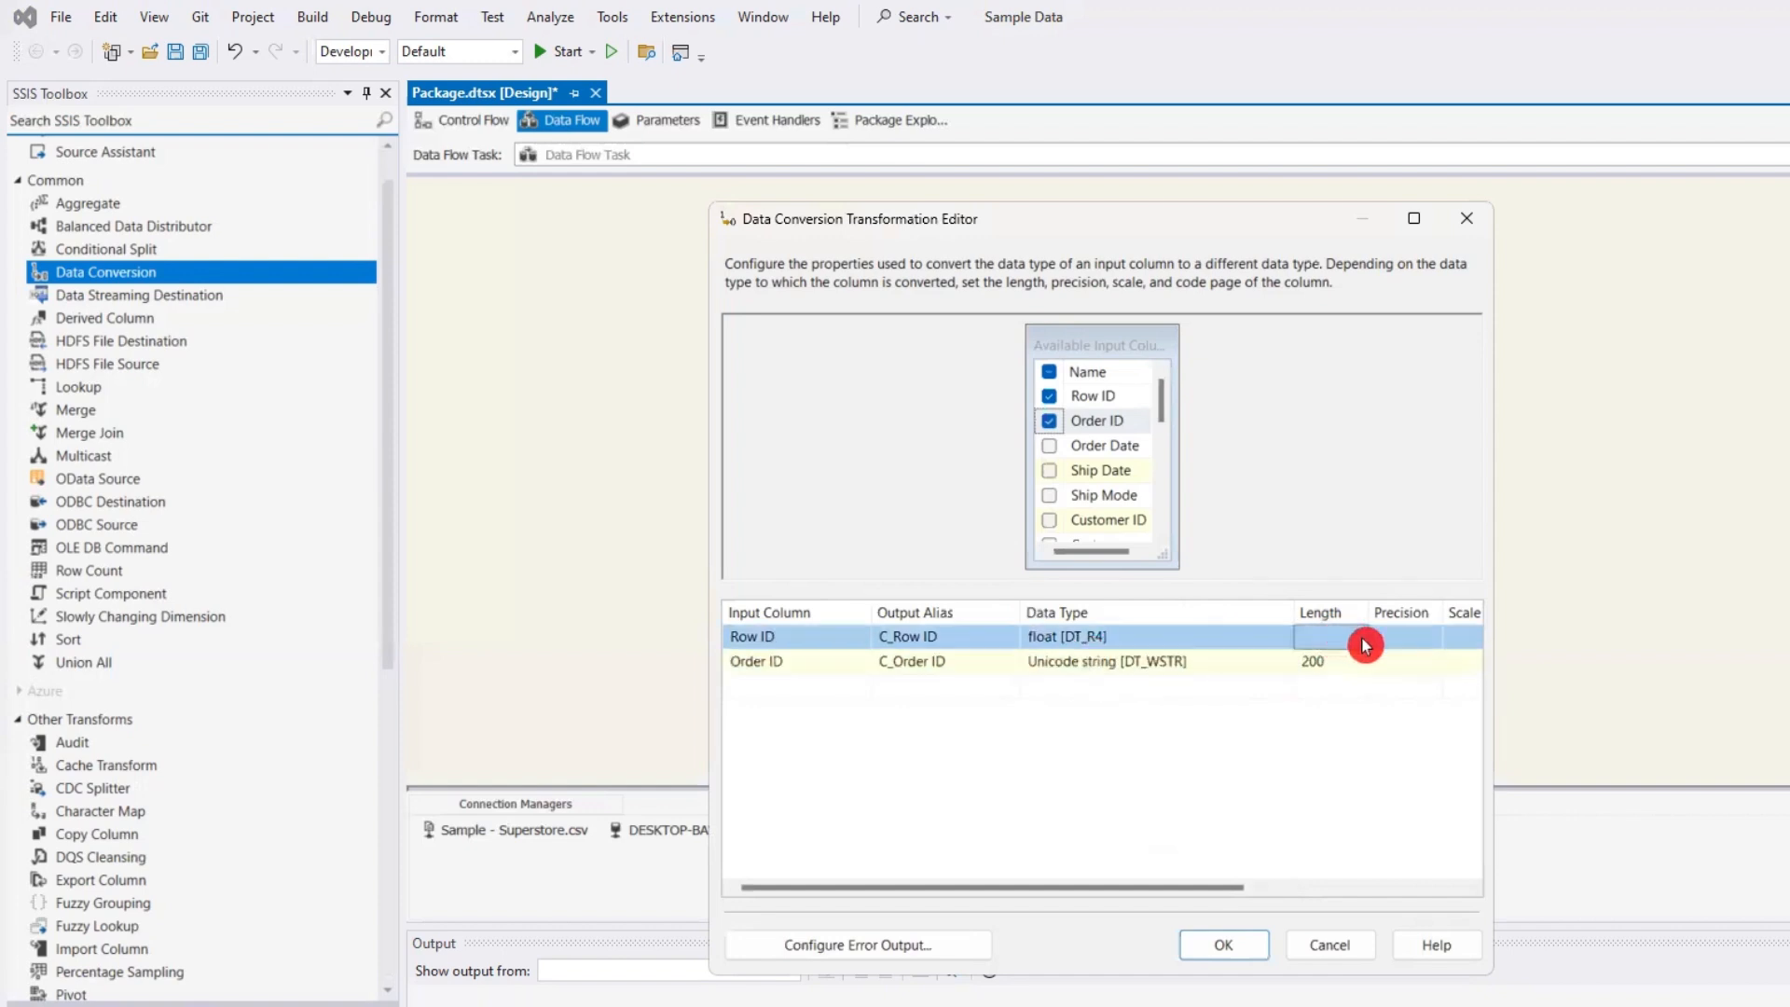
pyautogui.click(1224, 944)
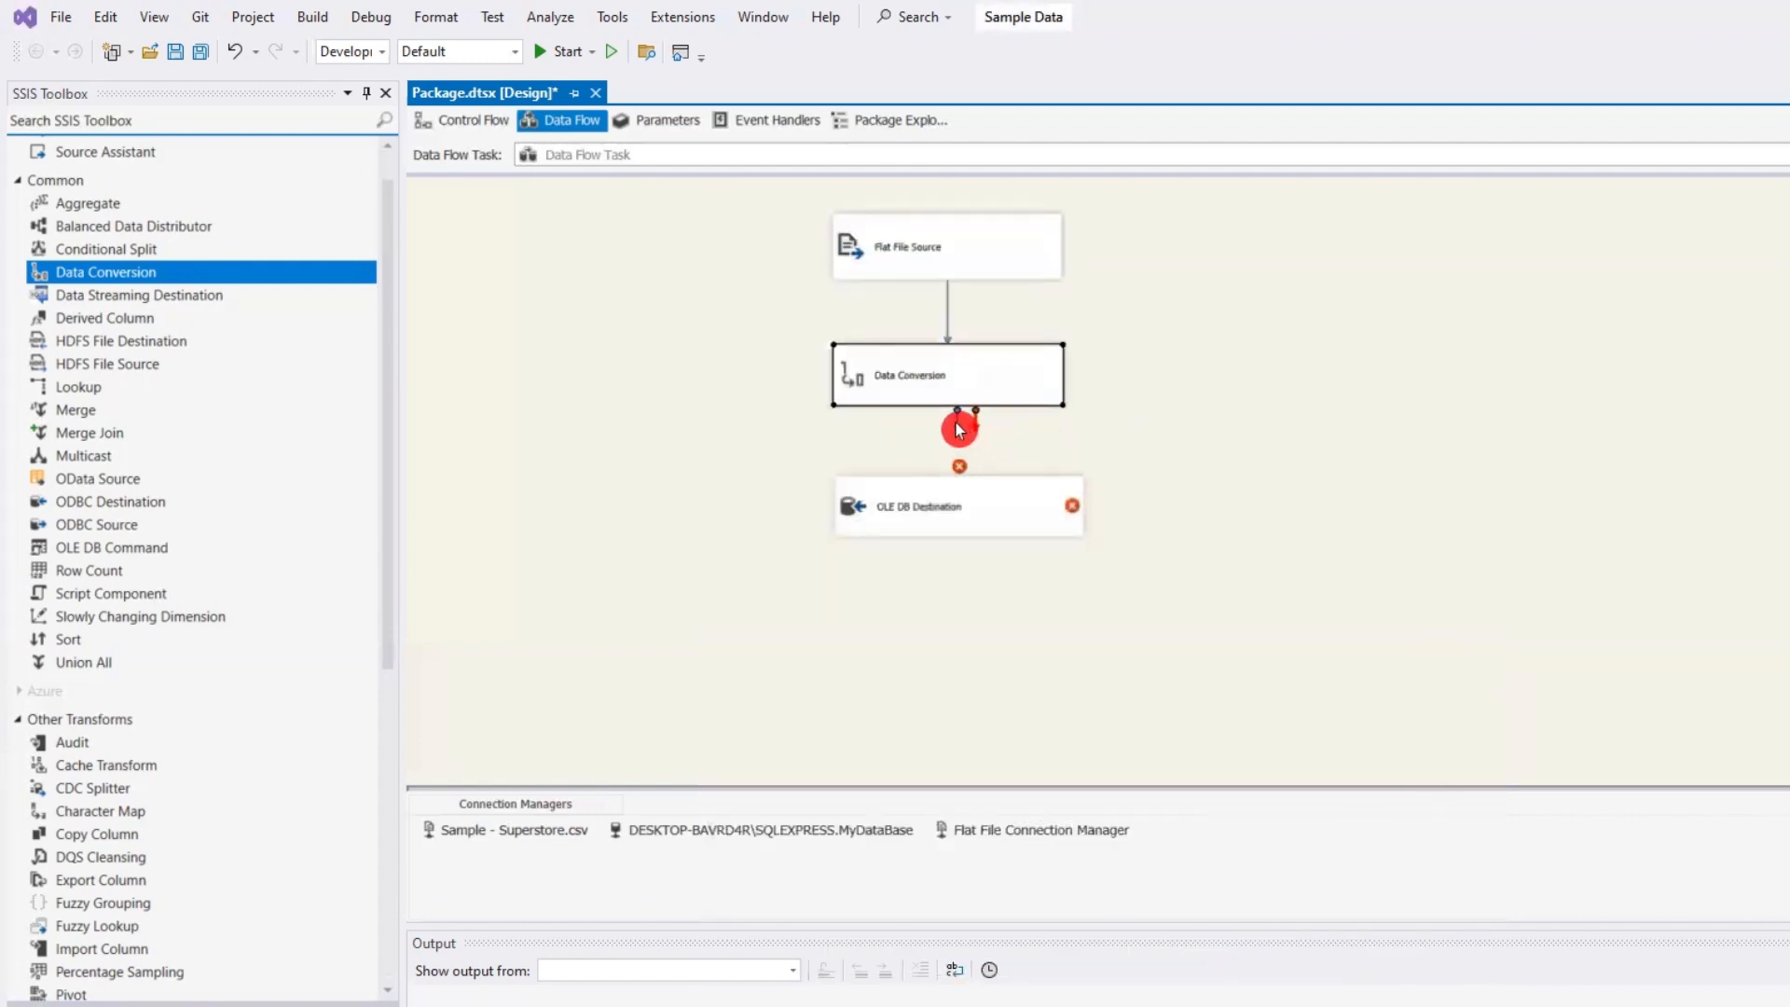
# - Connect the Data Conversion output to the OLE DB Destination and open the destination for editing
pyautogui.moveTo(968, 445); pyautogui.dragTo(951, 500)
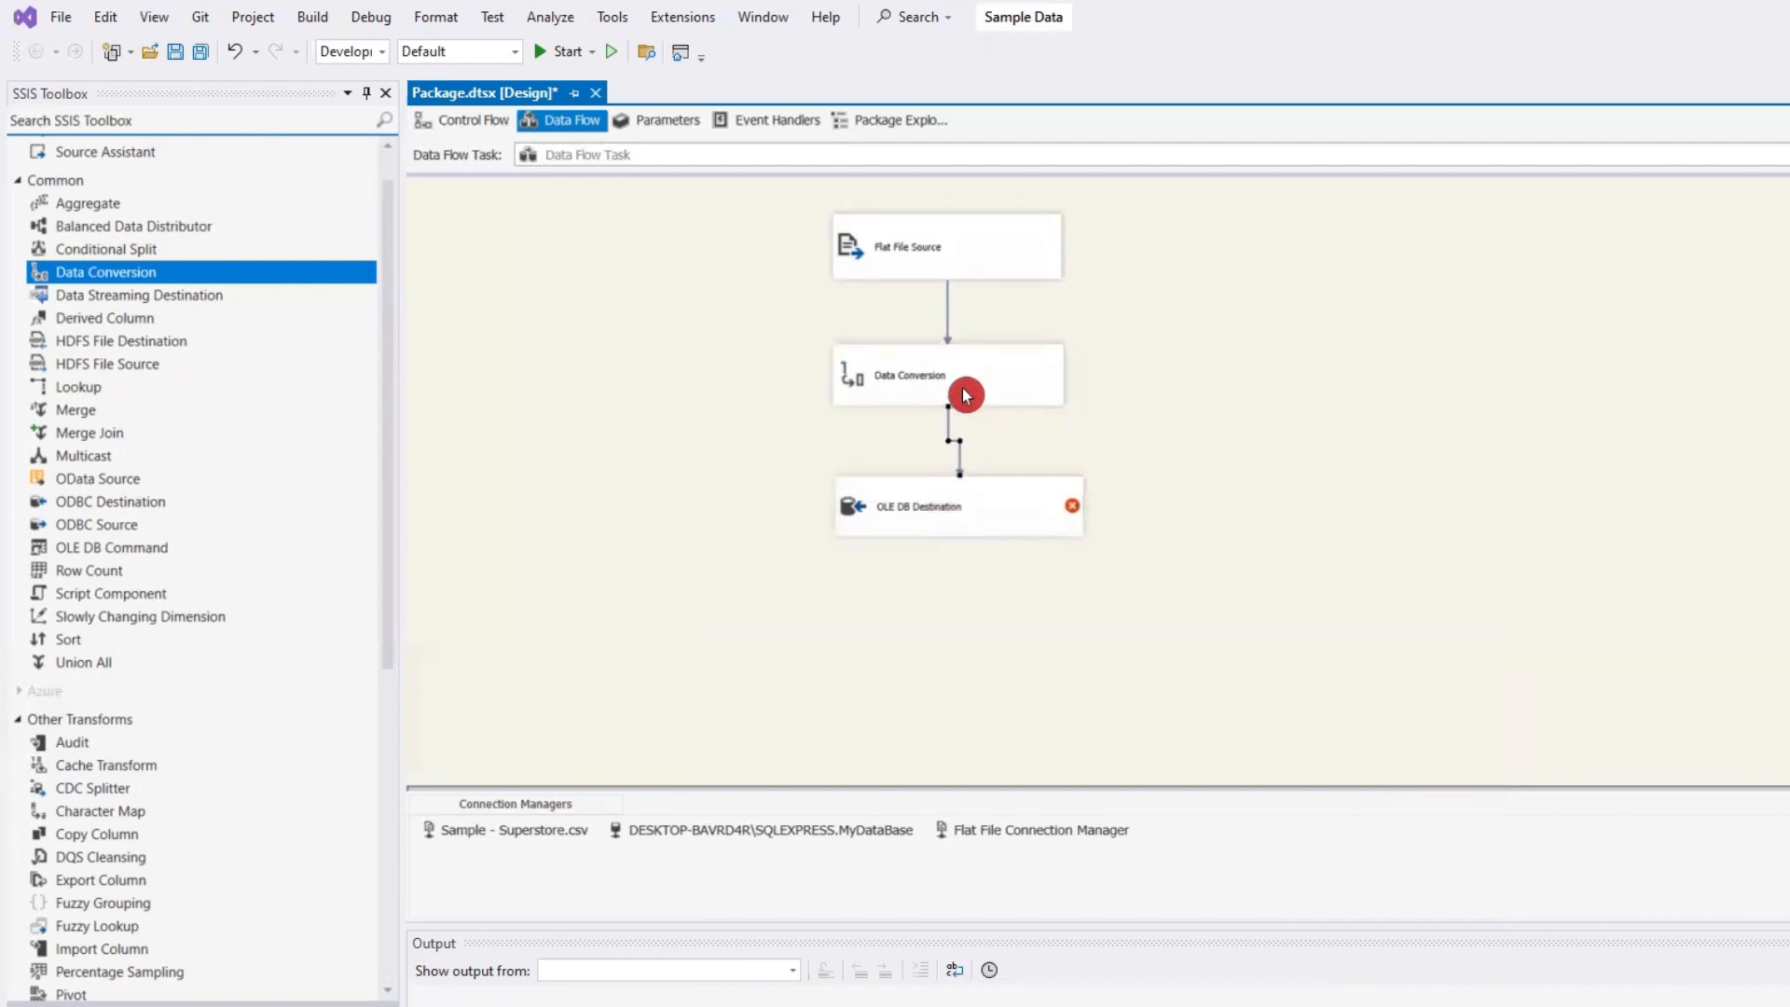
pyautogui.click(982, 508)
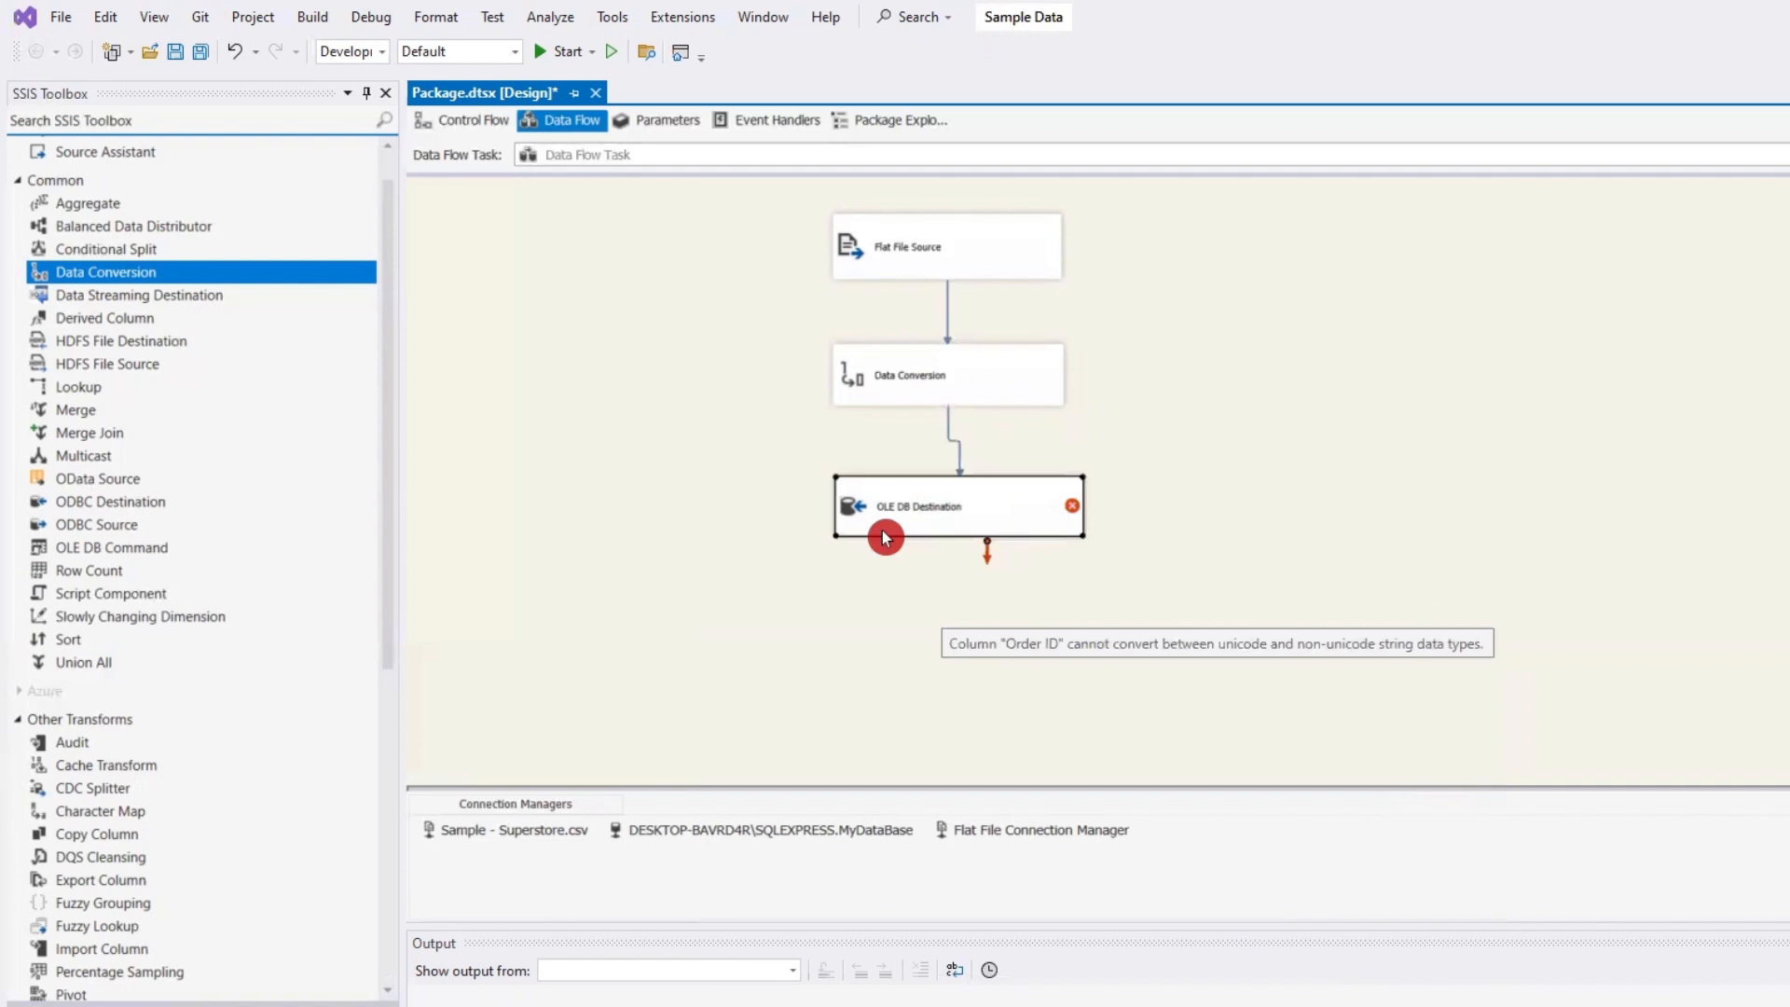
pyautogui.doubleClick(928, 515)
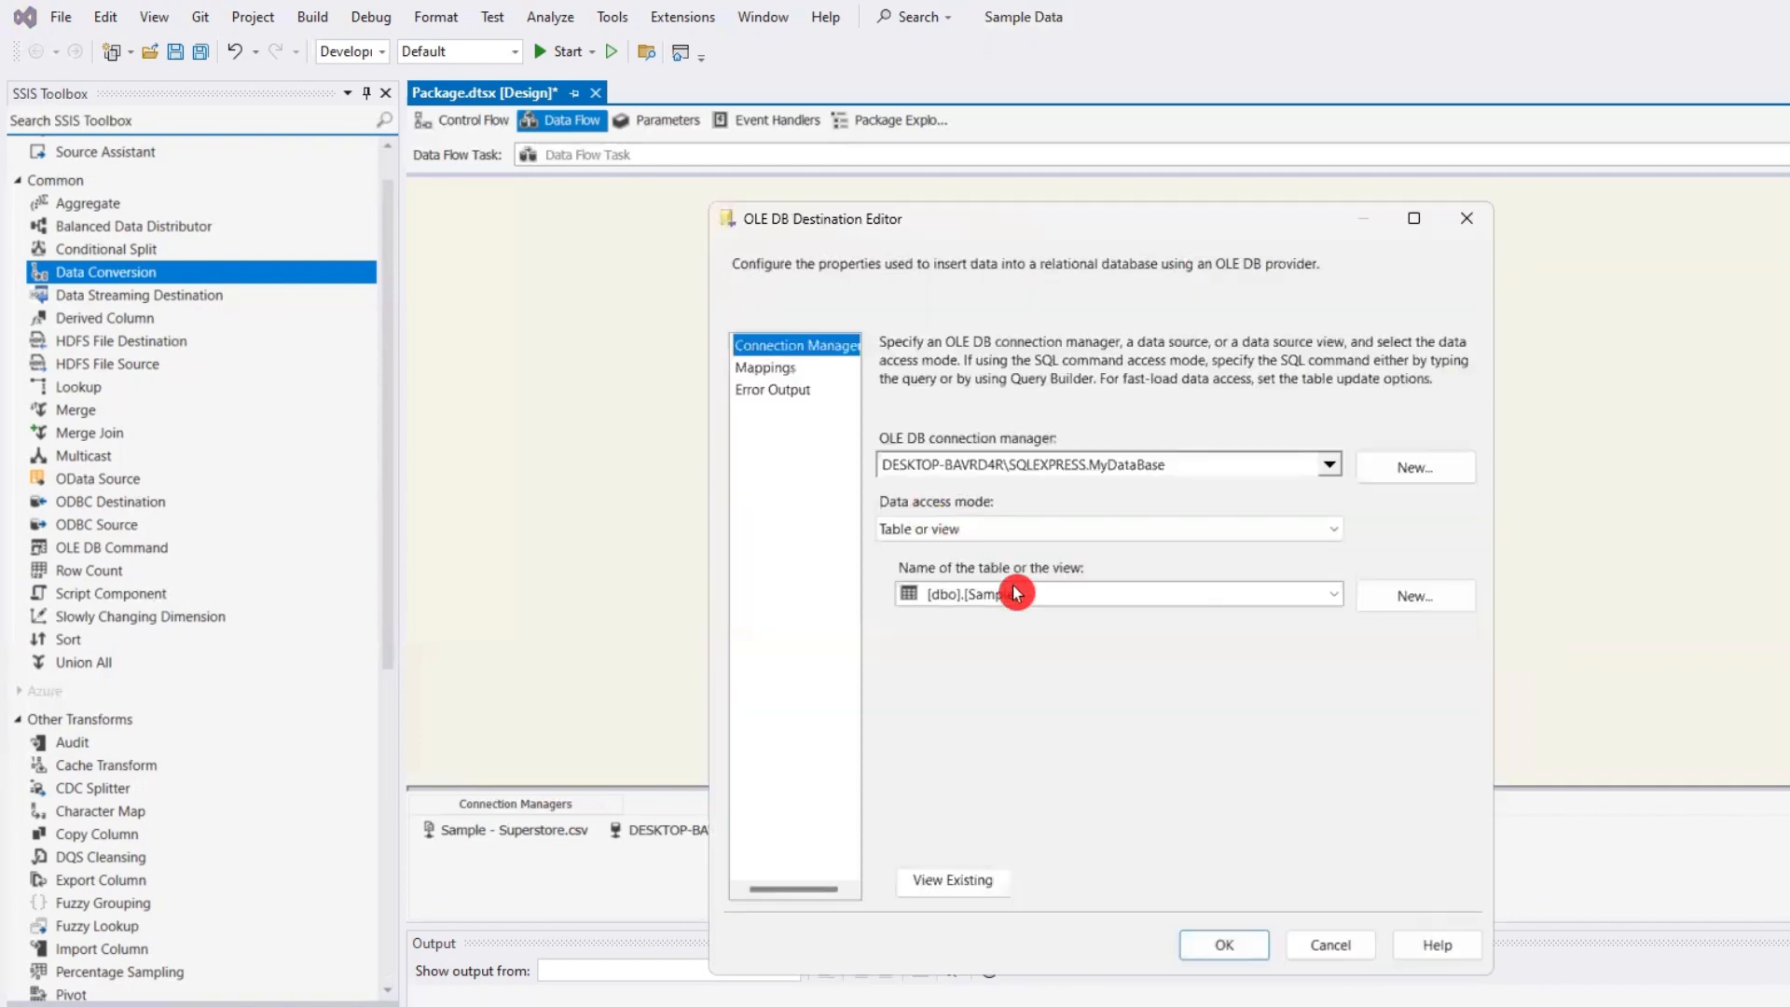
# - Map C_Row ID to the destination's Row ID and C_Order ID to its Order ID, and accept the mappings
pyautogui.click(766, 368)
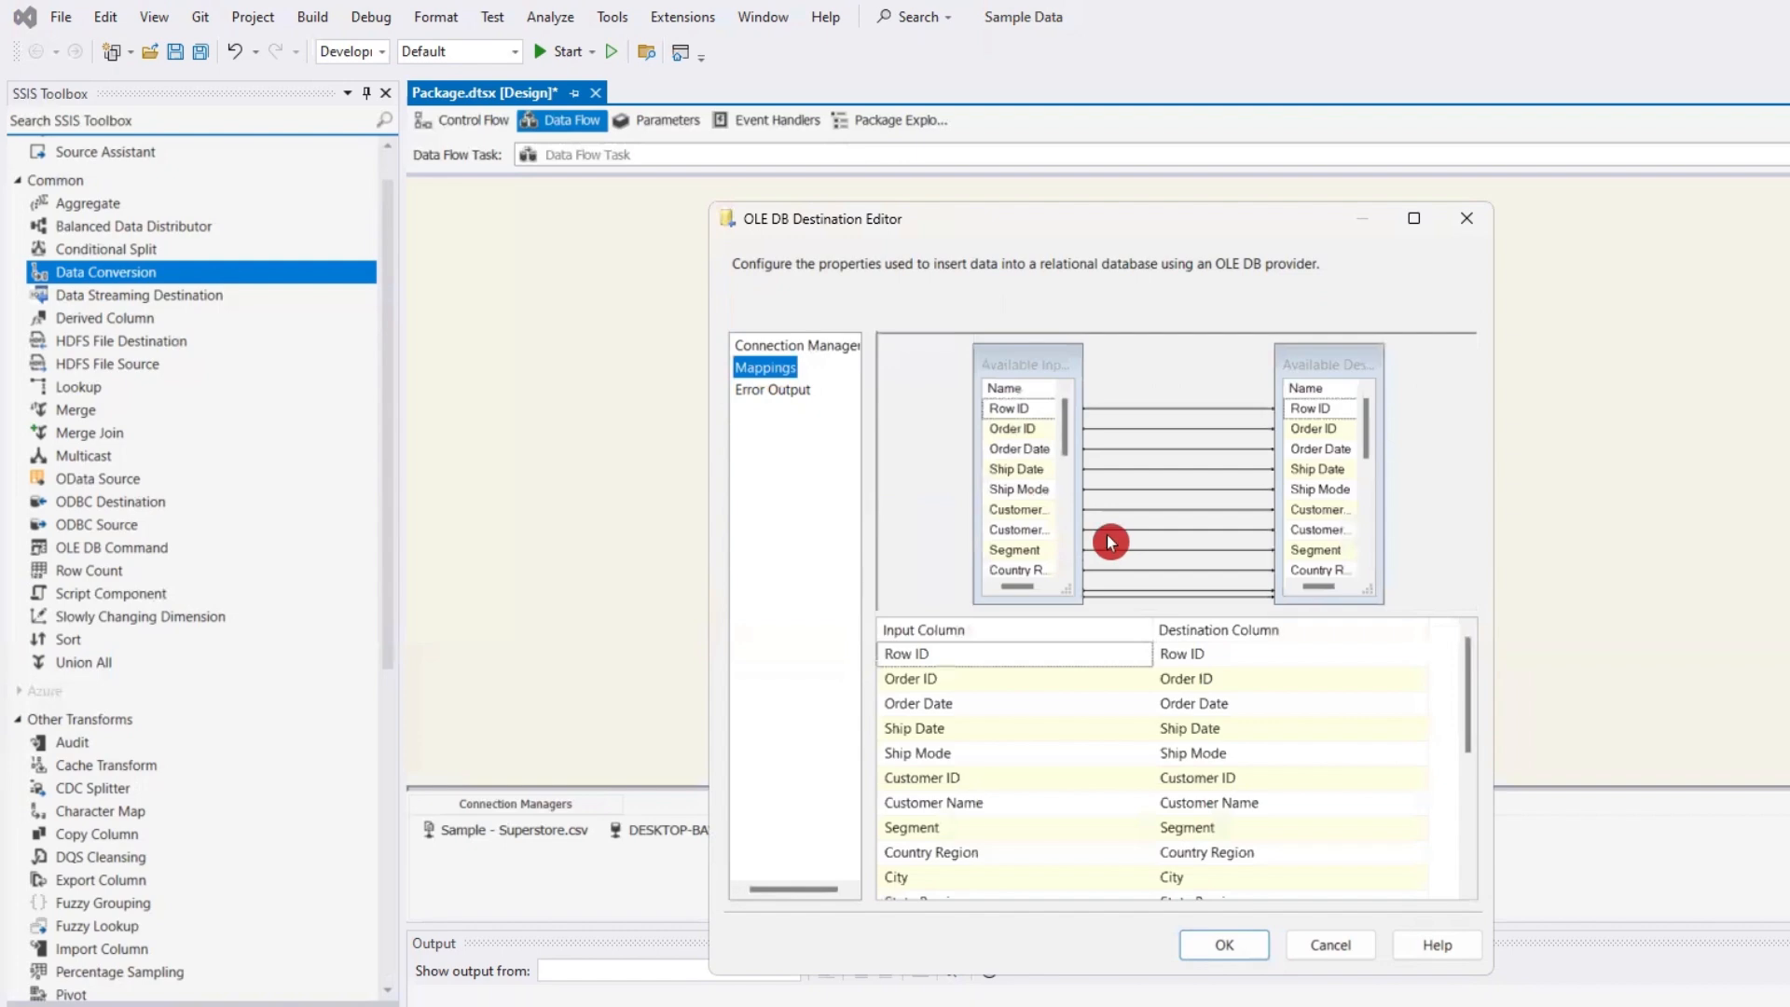
pyautogui.click(1049, 658)
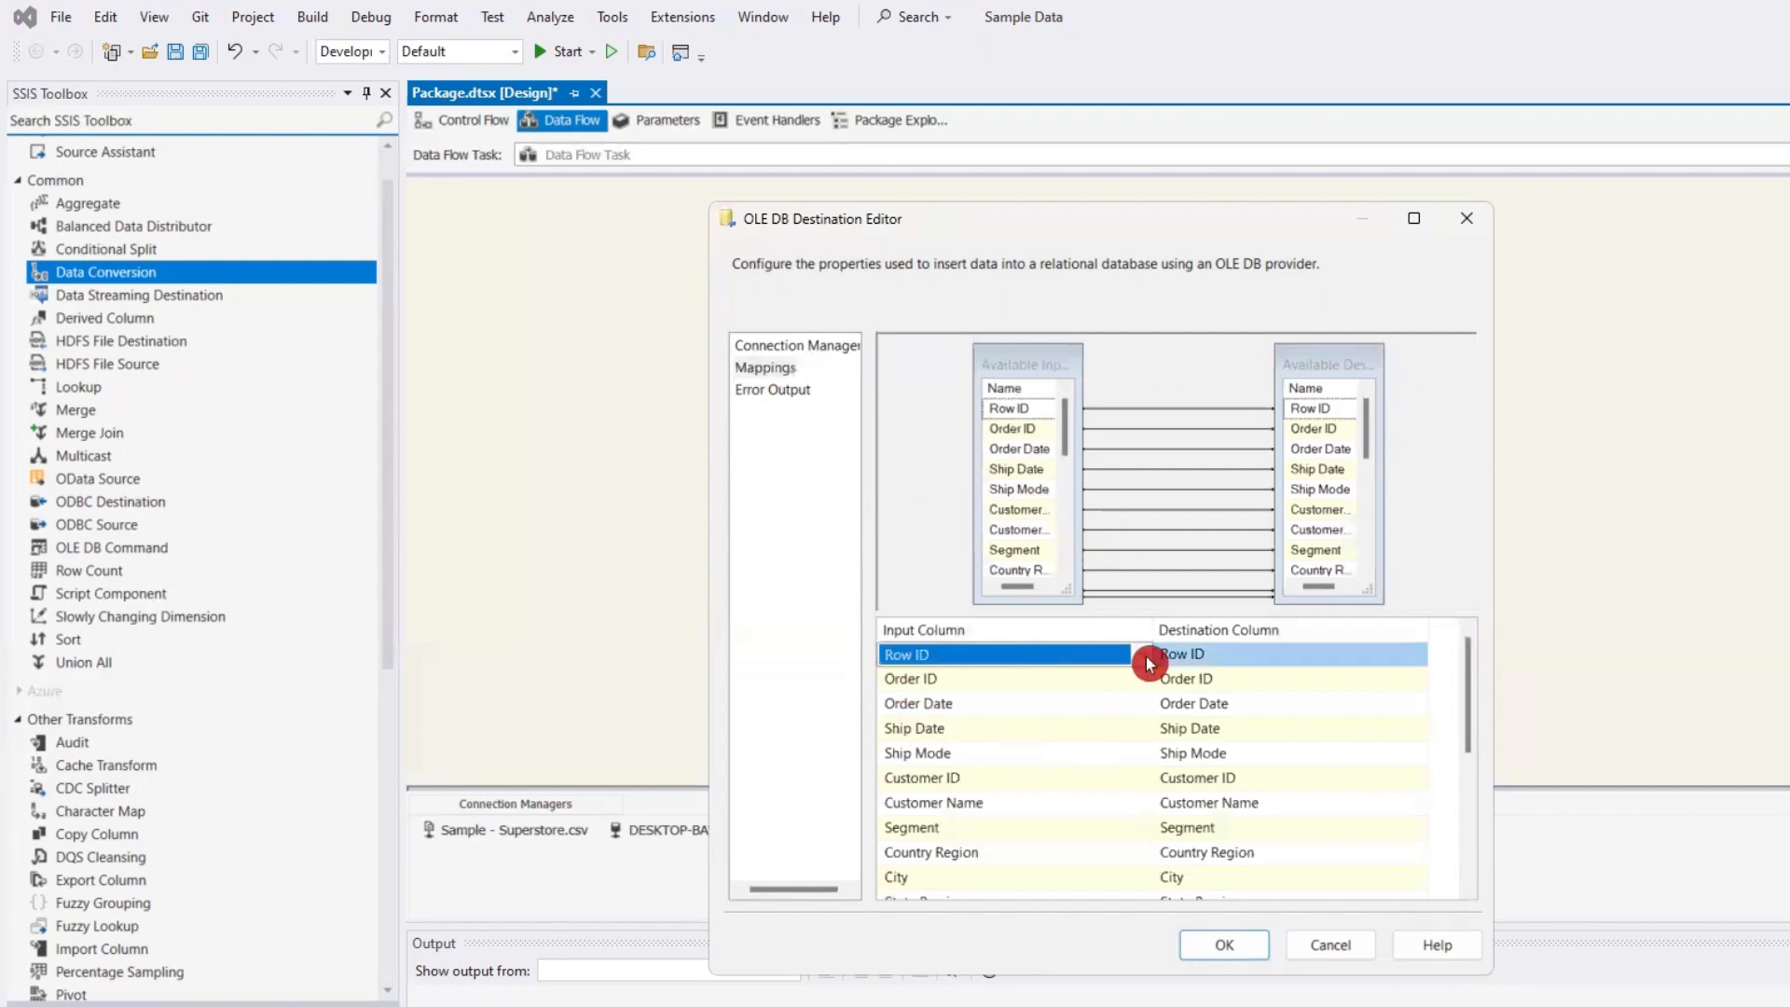
pyautogui.click(1145, 657)
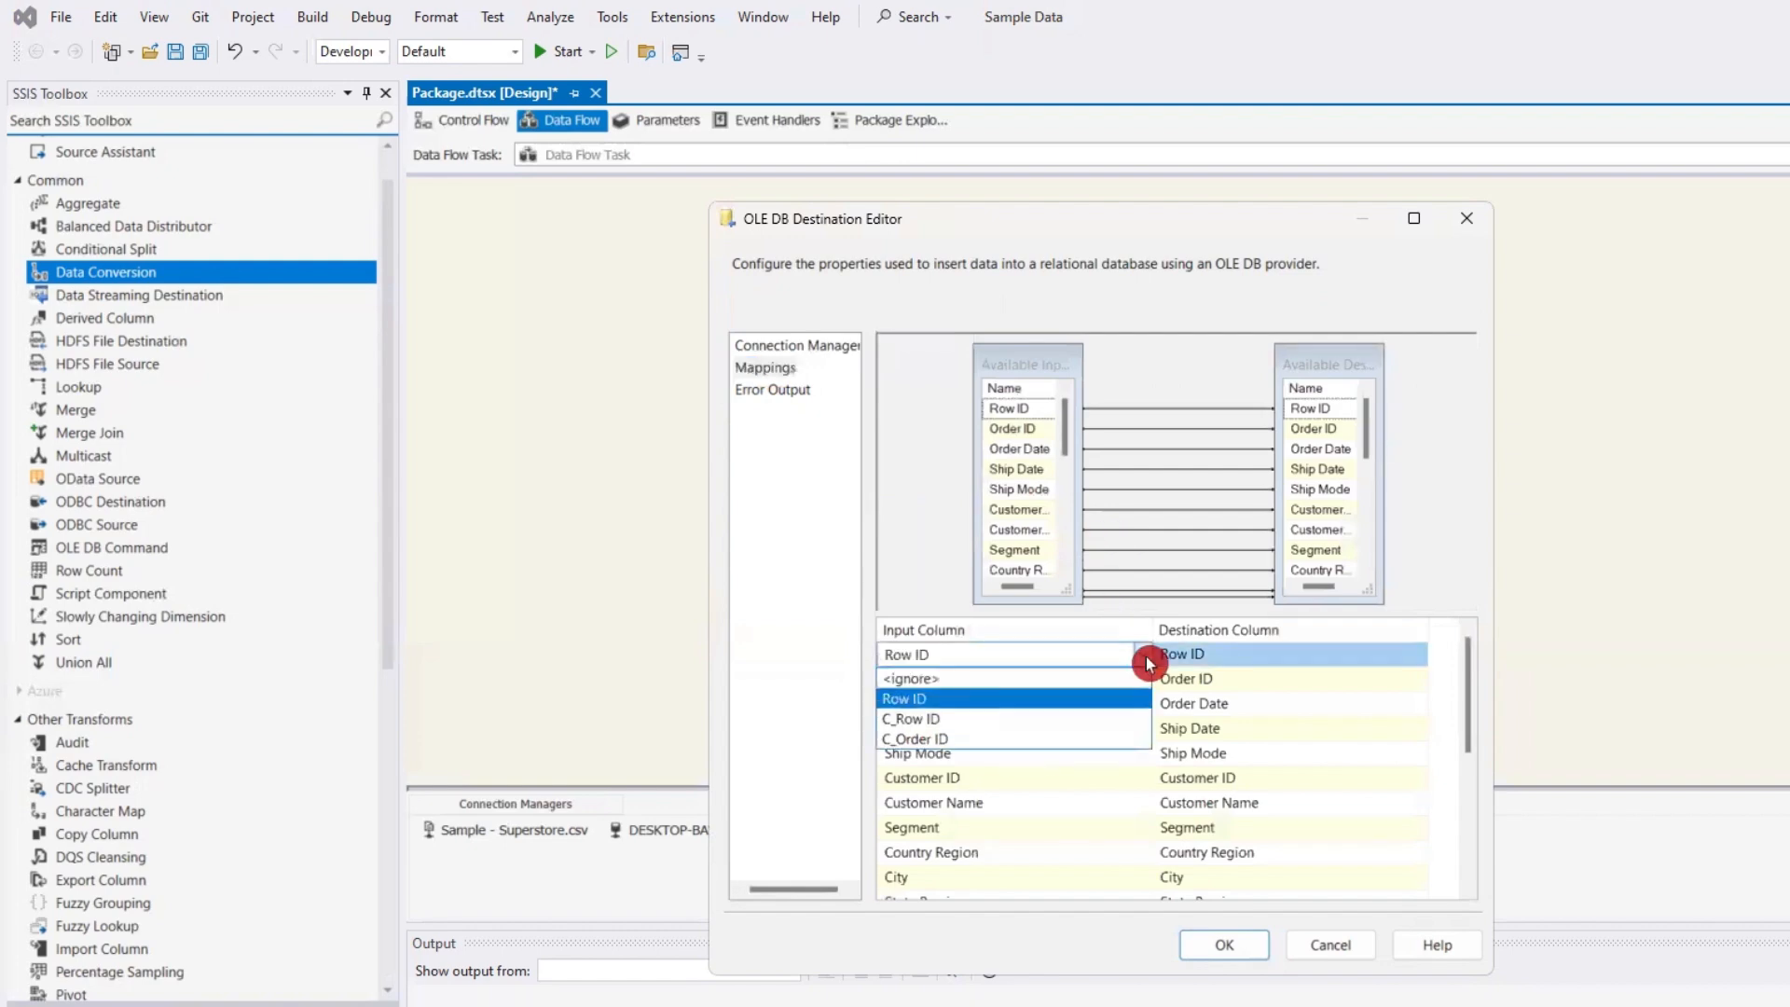
pyautogui.click(921, 727)
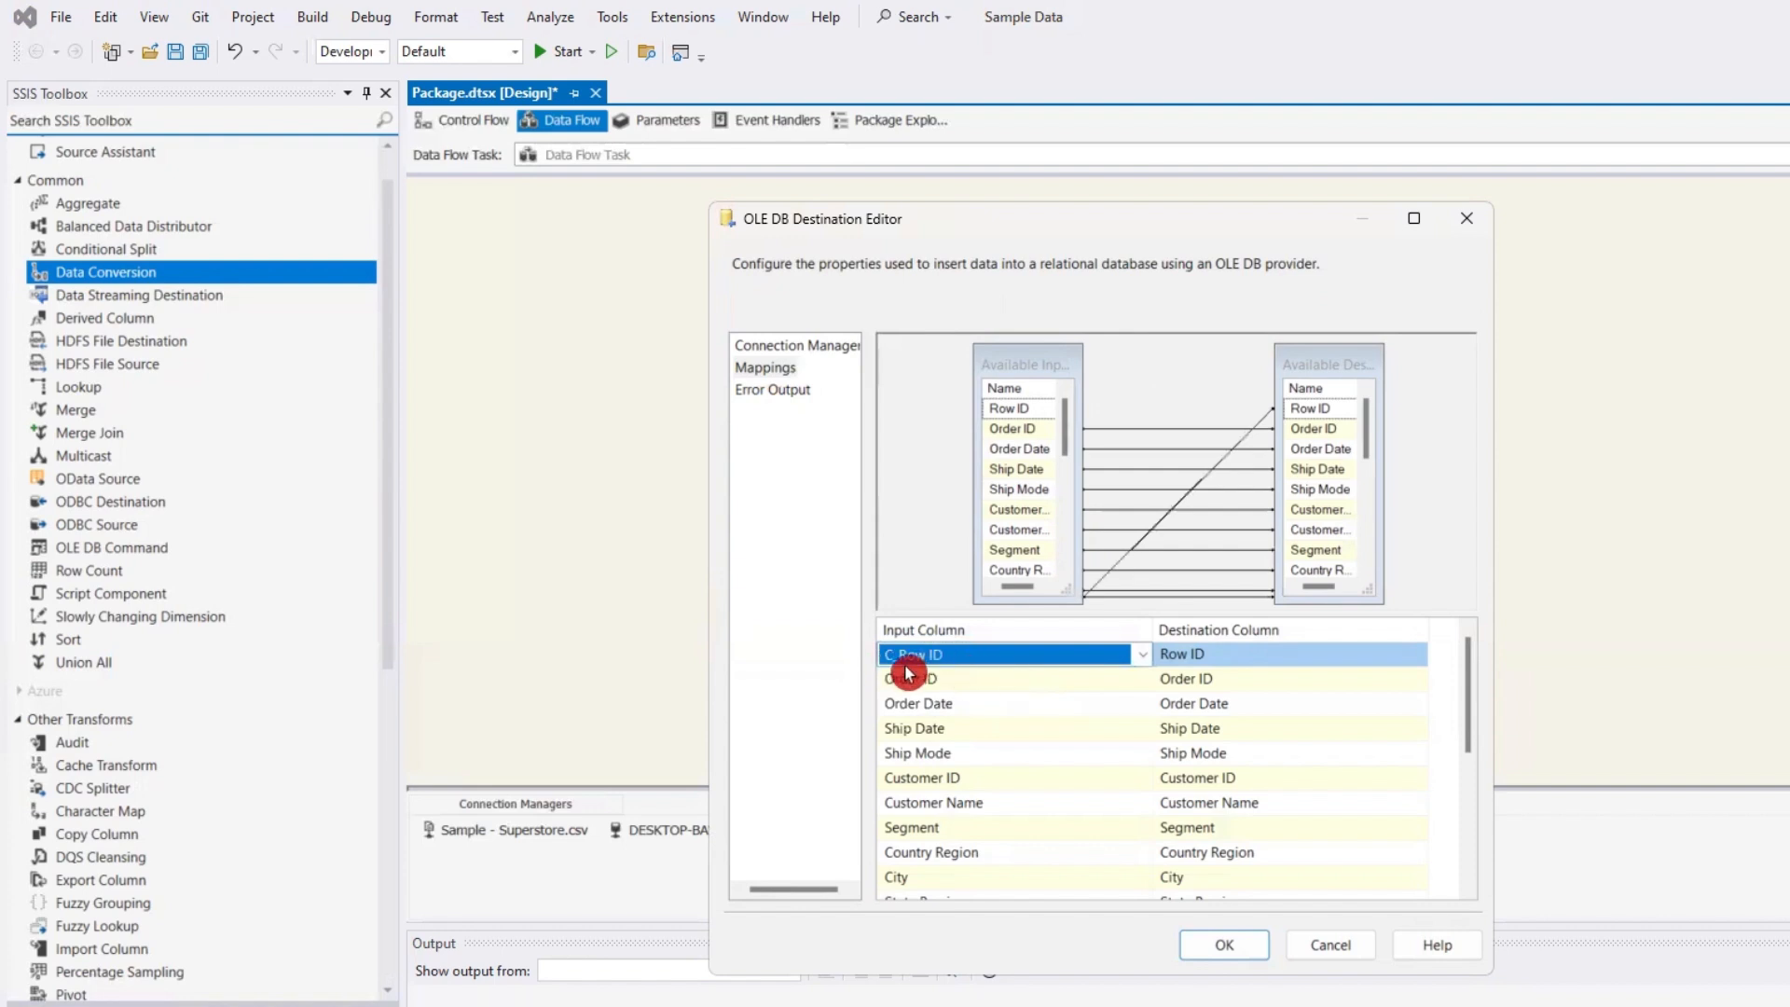
pyautogui.click(1069, 680)
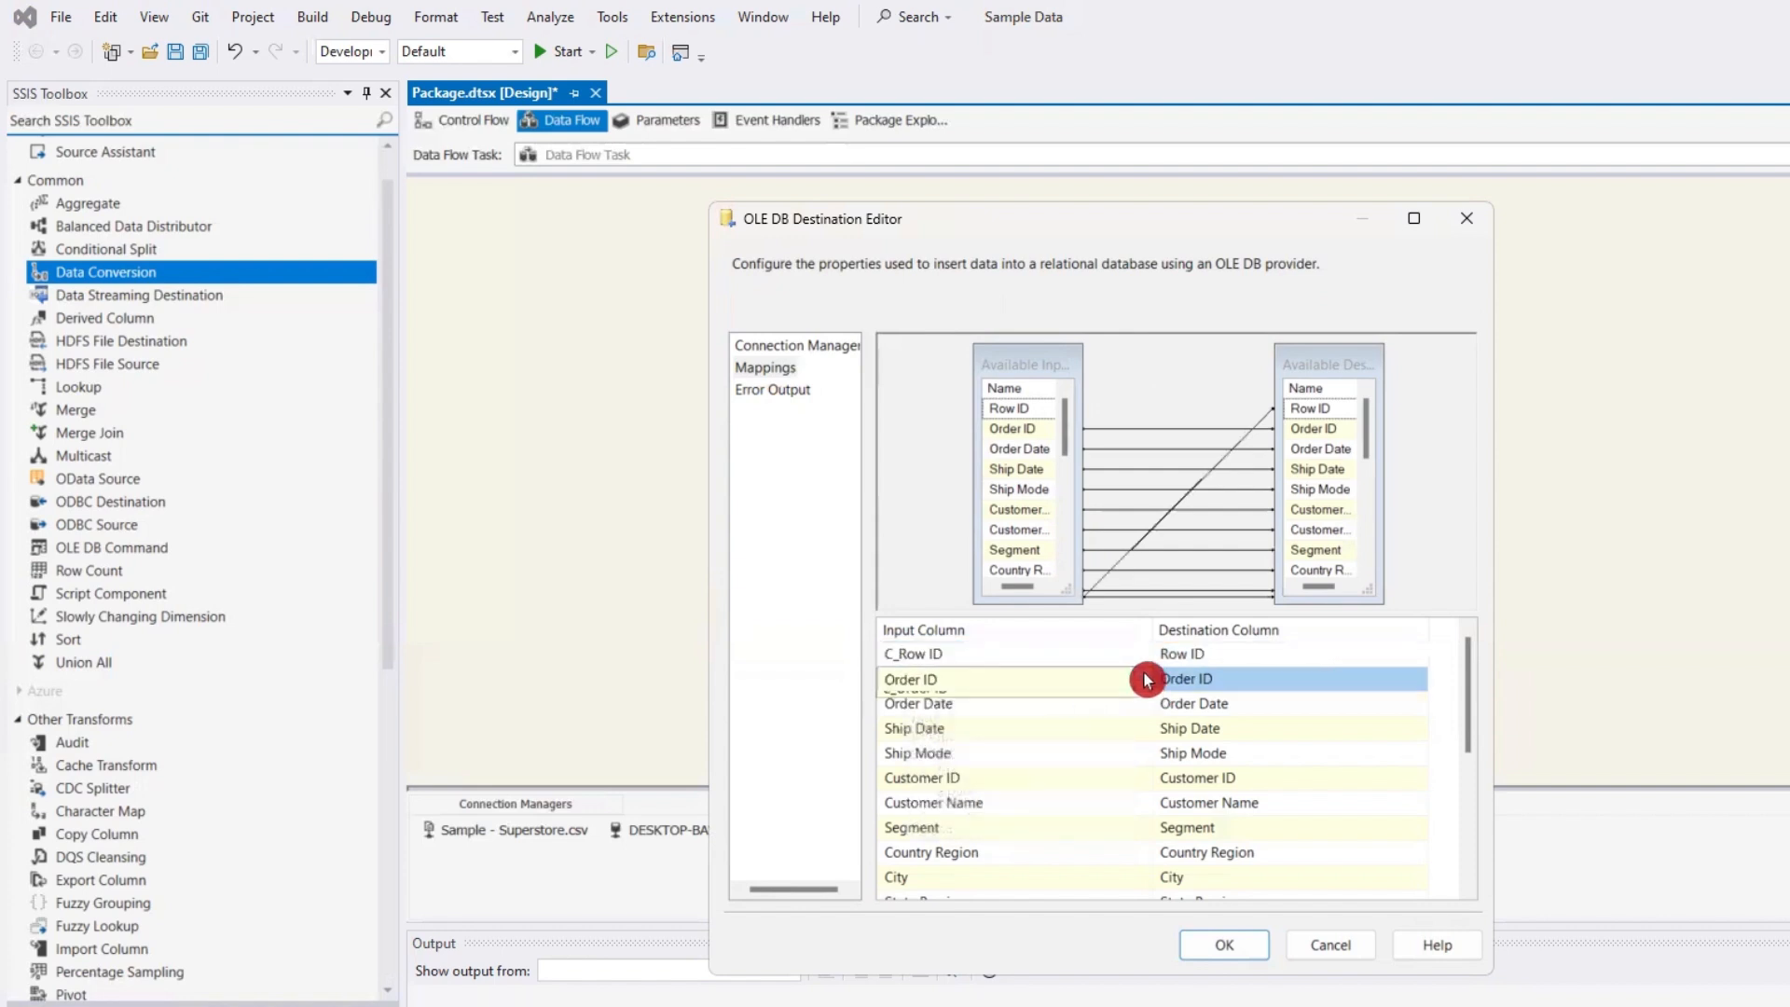
pyautogui.click(1145, 678)
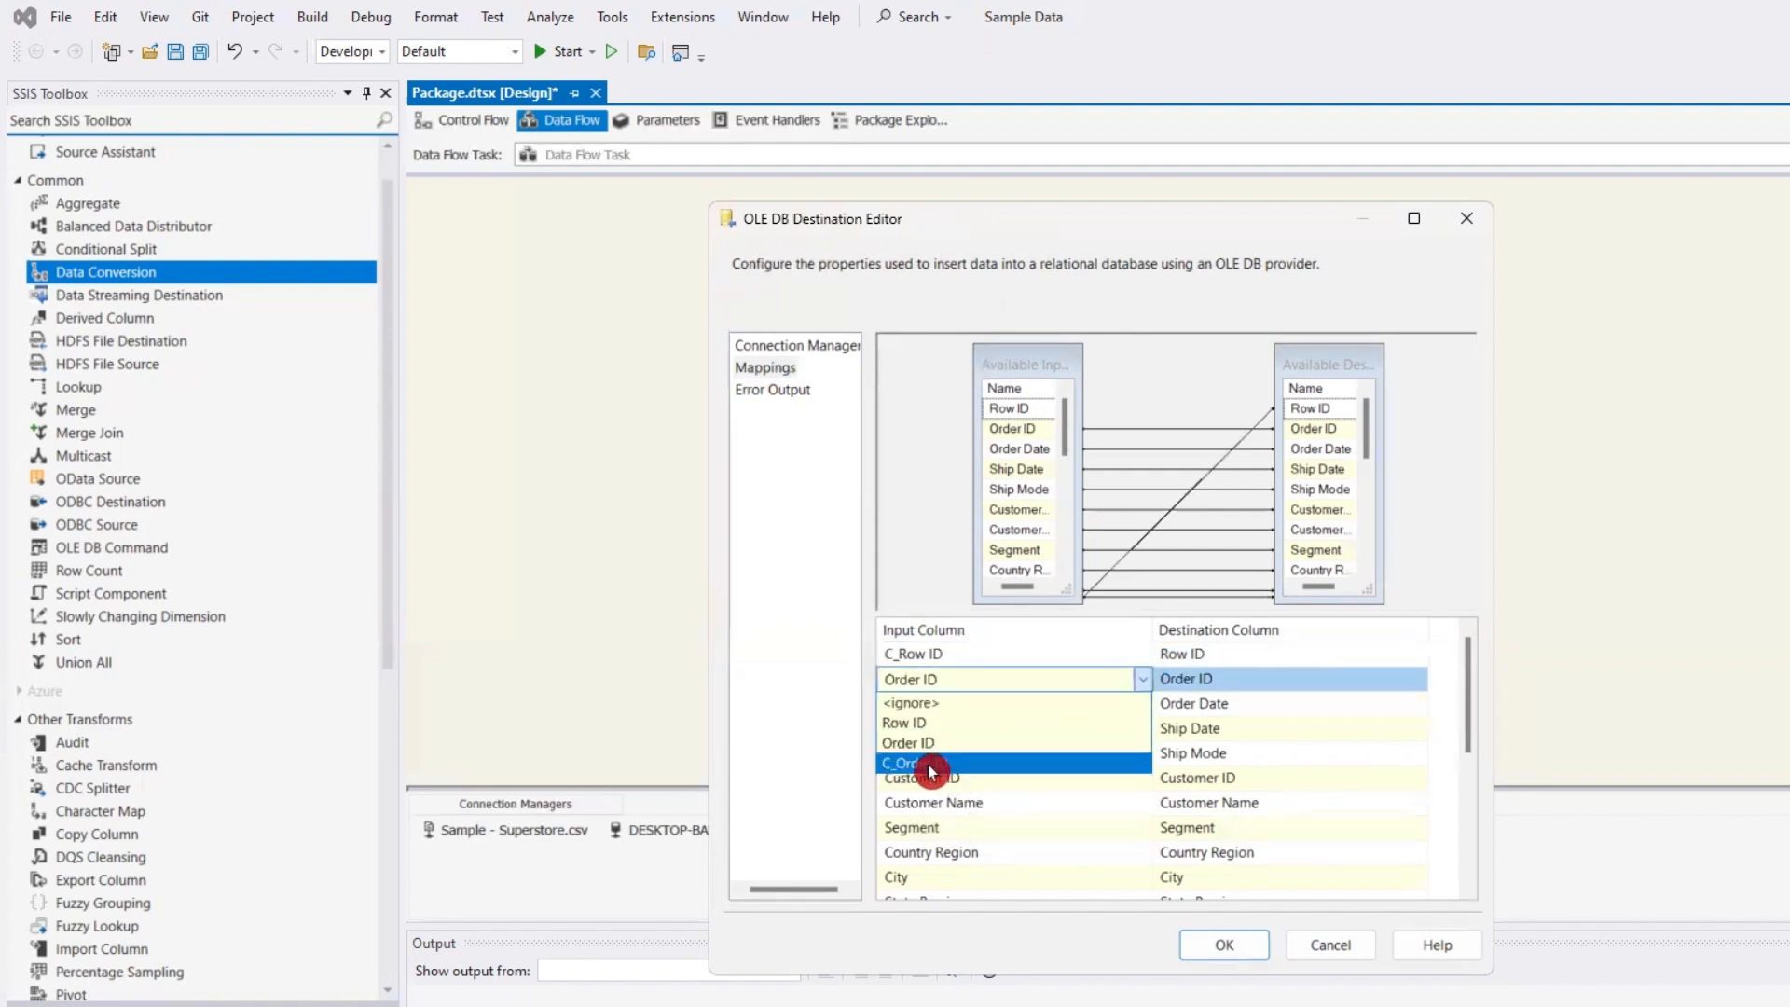
pyautogui.click(957, 762)
pyautogui.click(1227, 944)
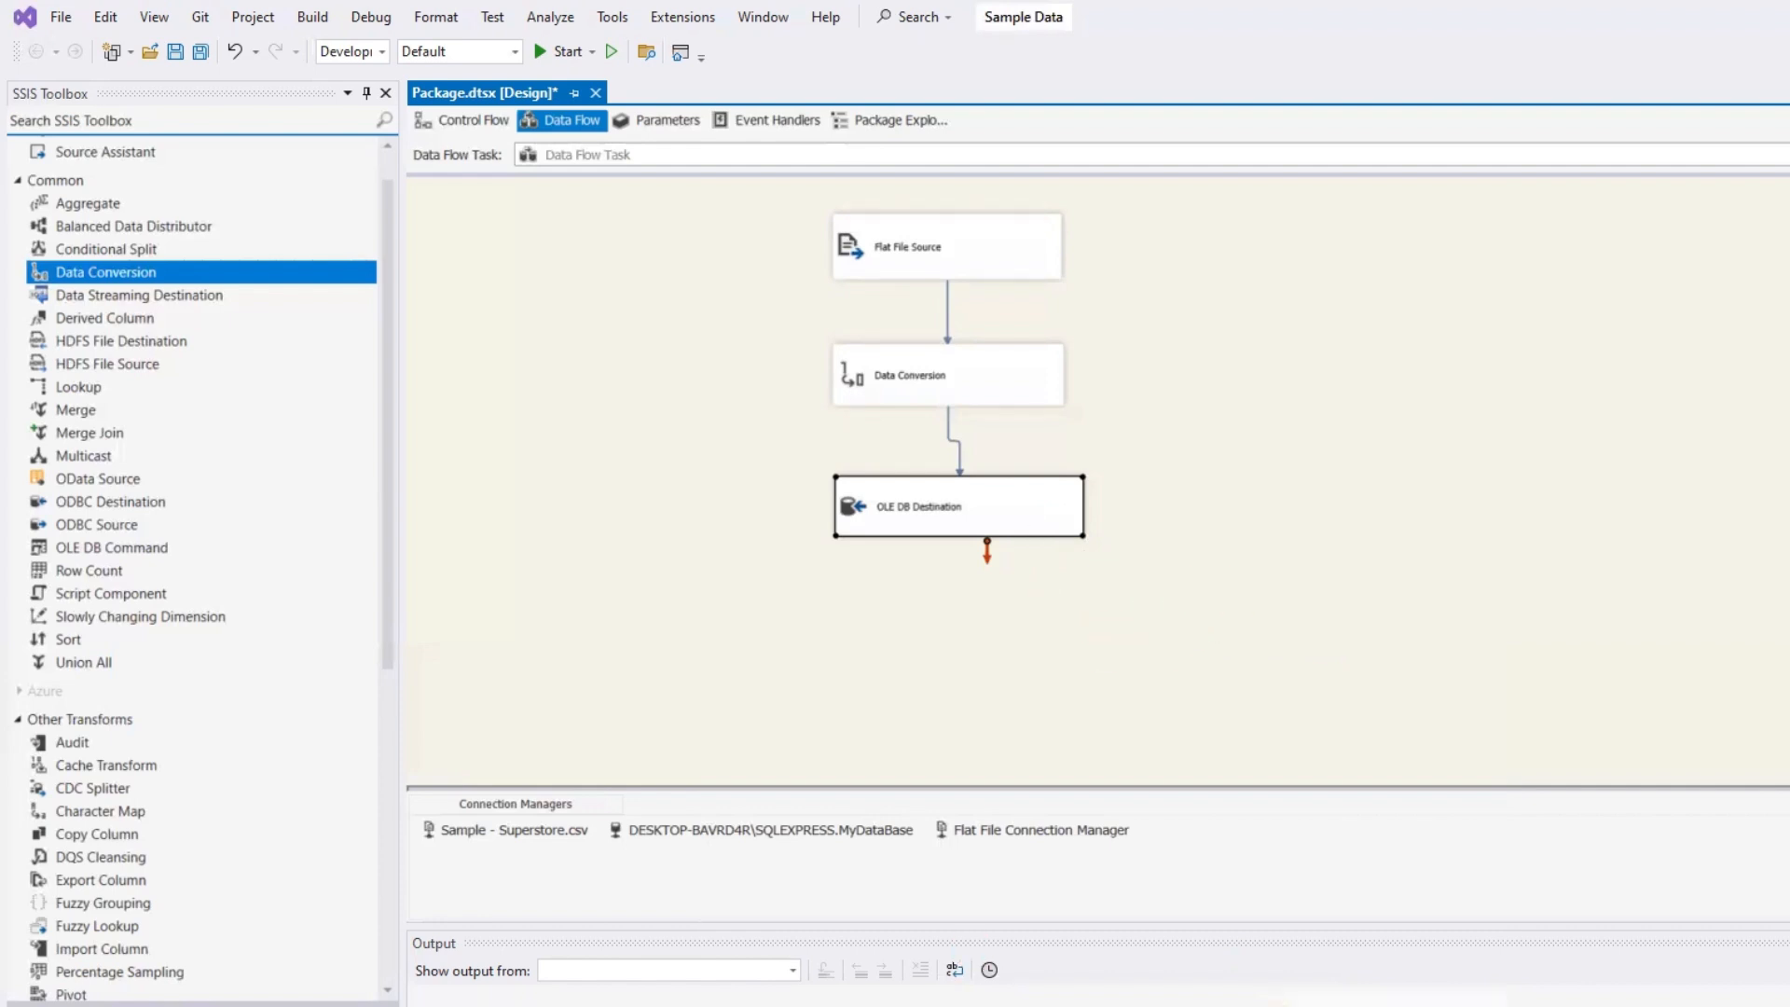
# - Switch to SQL Server Management Studio and review the column definitions in the Sample table's CREATE script
pyautogui.hotkey('alt', 'Tab')
pyautogui.scroll(-5, 1113, 681)
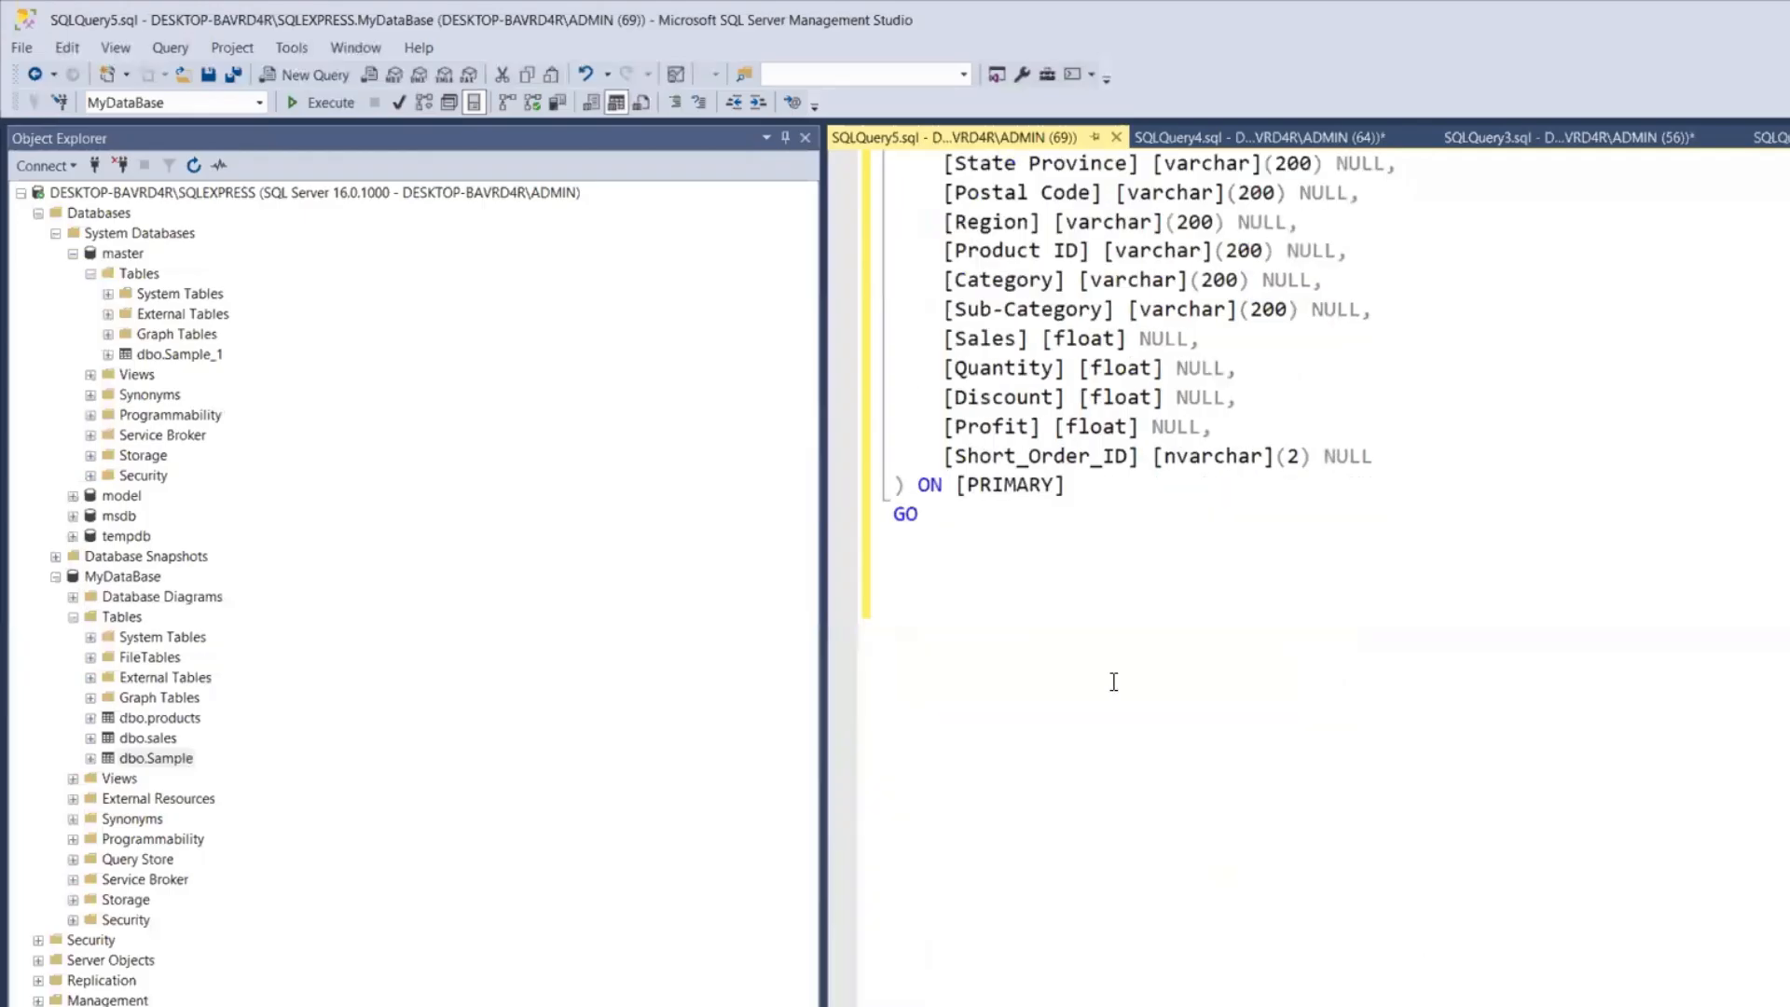
pyautogui.scroll(-2, 1112, 682)
pyautogui.scroll(7, 1113, 681)
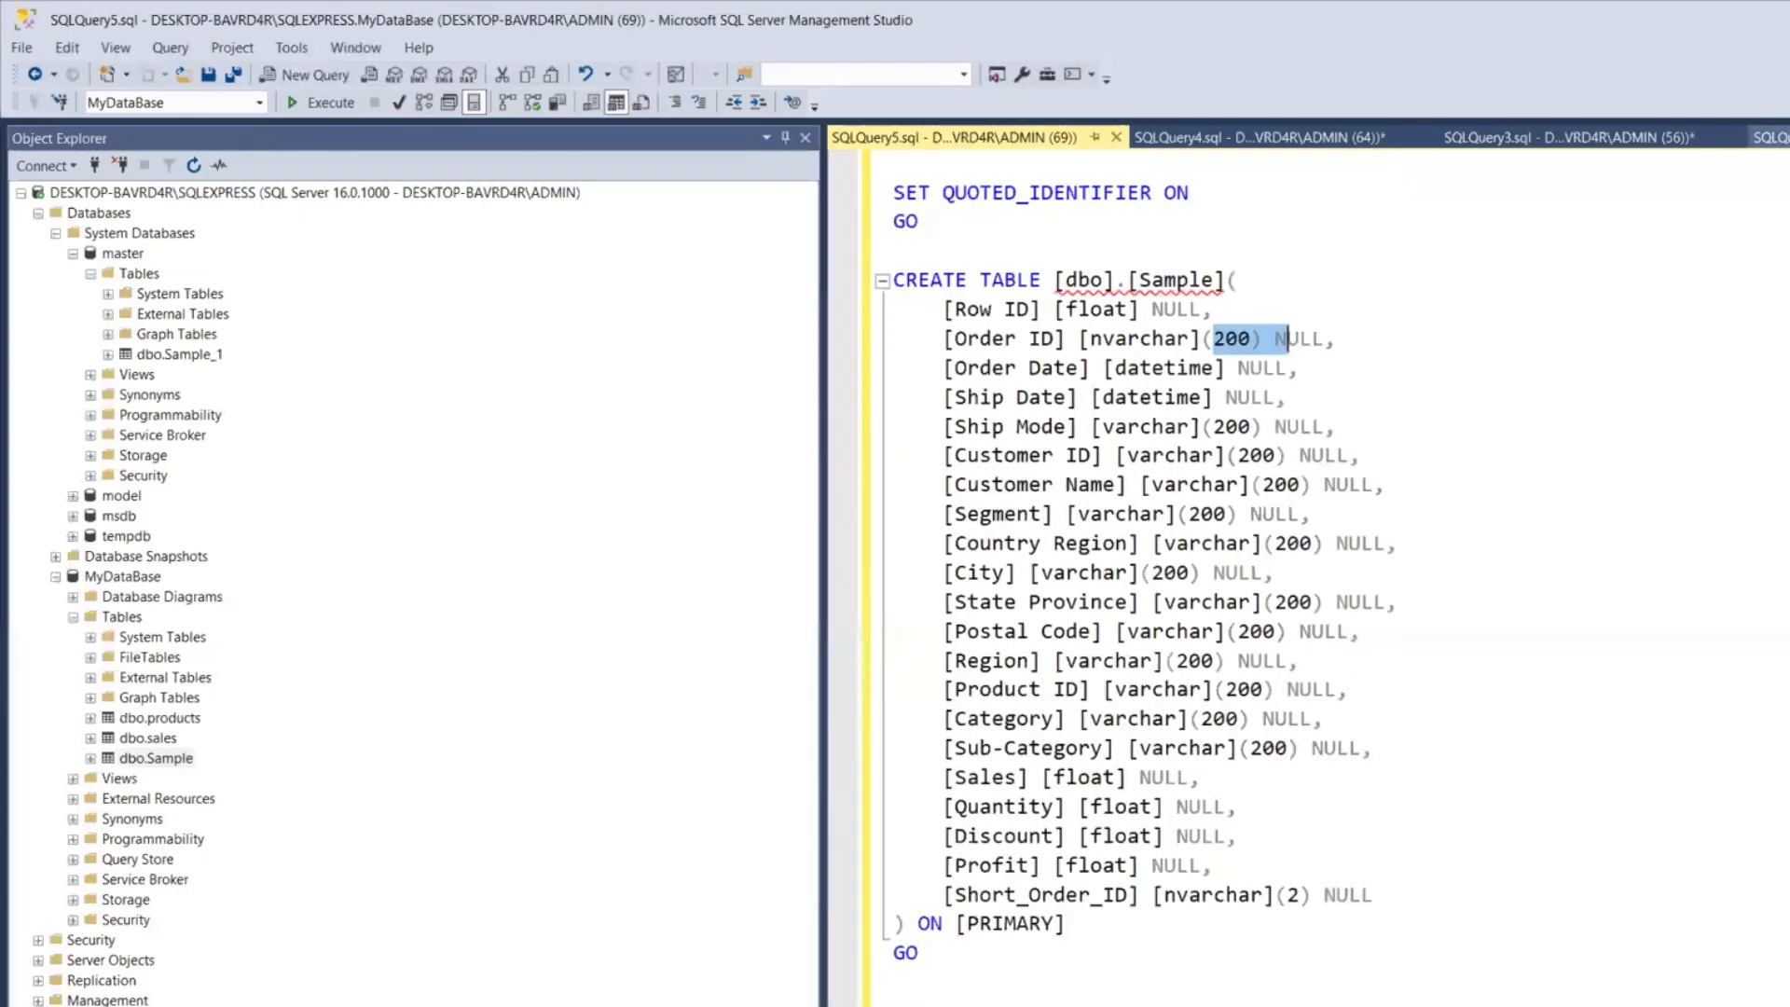
pyautogui.click(1770, 138)
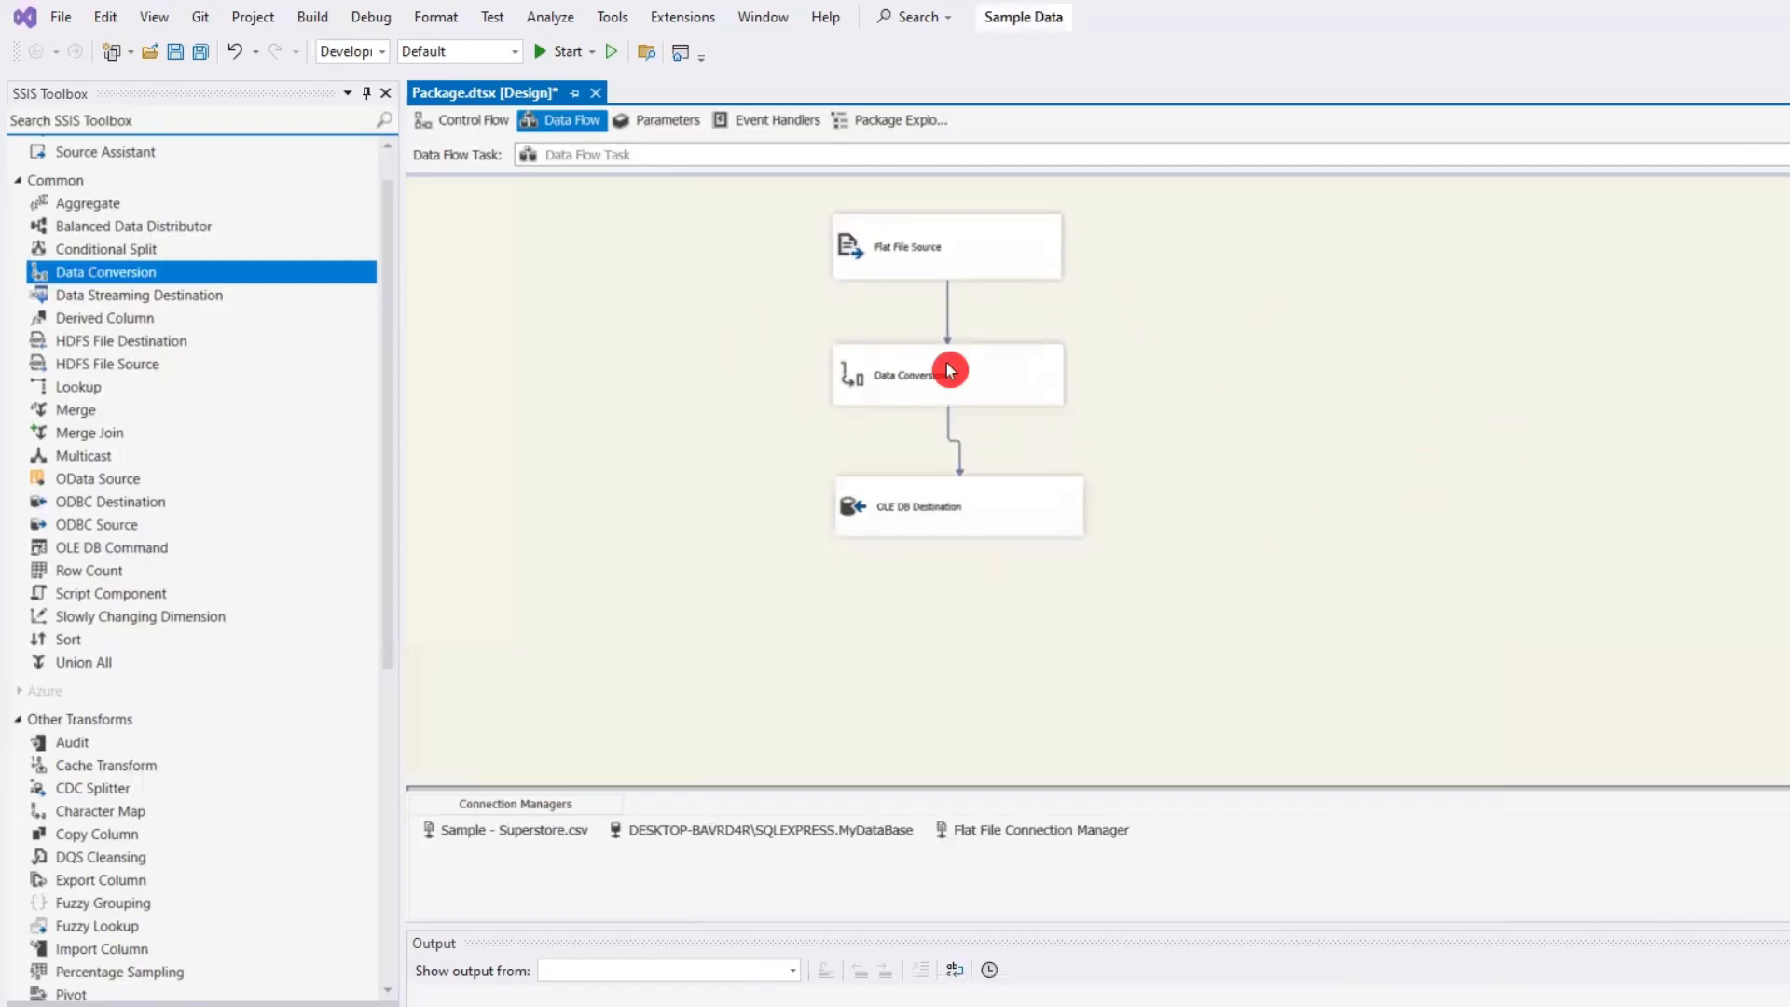
# - Return to the package's control flow in Visual Studio and execute the Data Flow Task
pyautogui.click(466, 121)
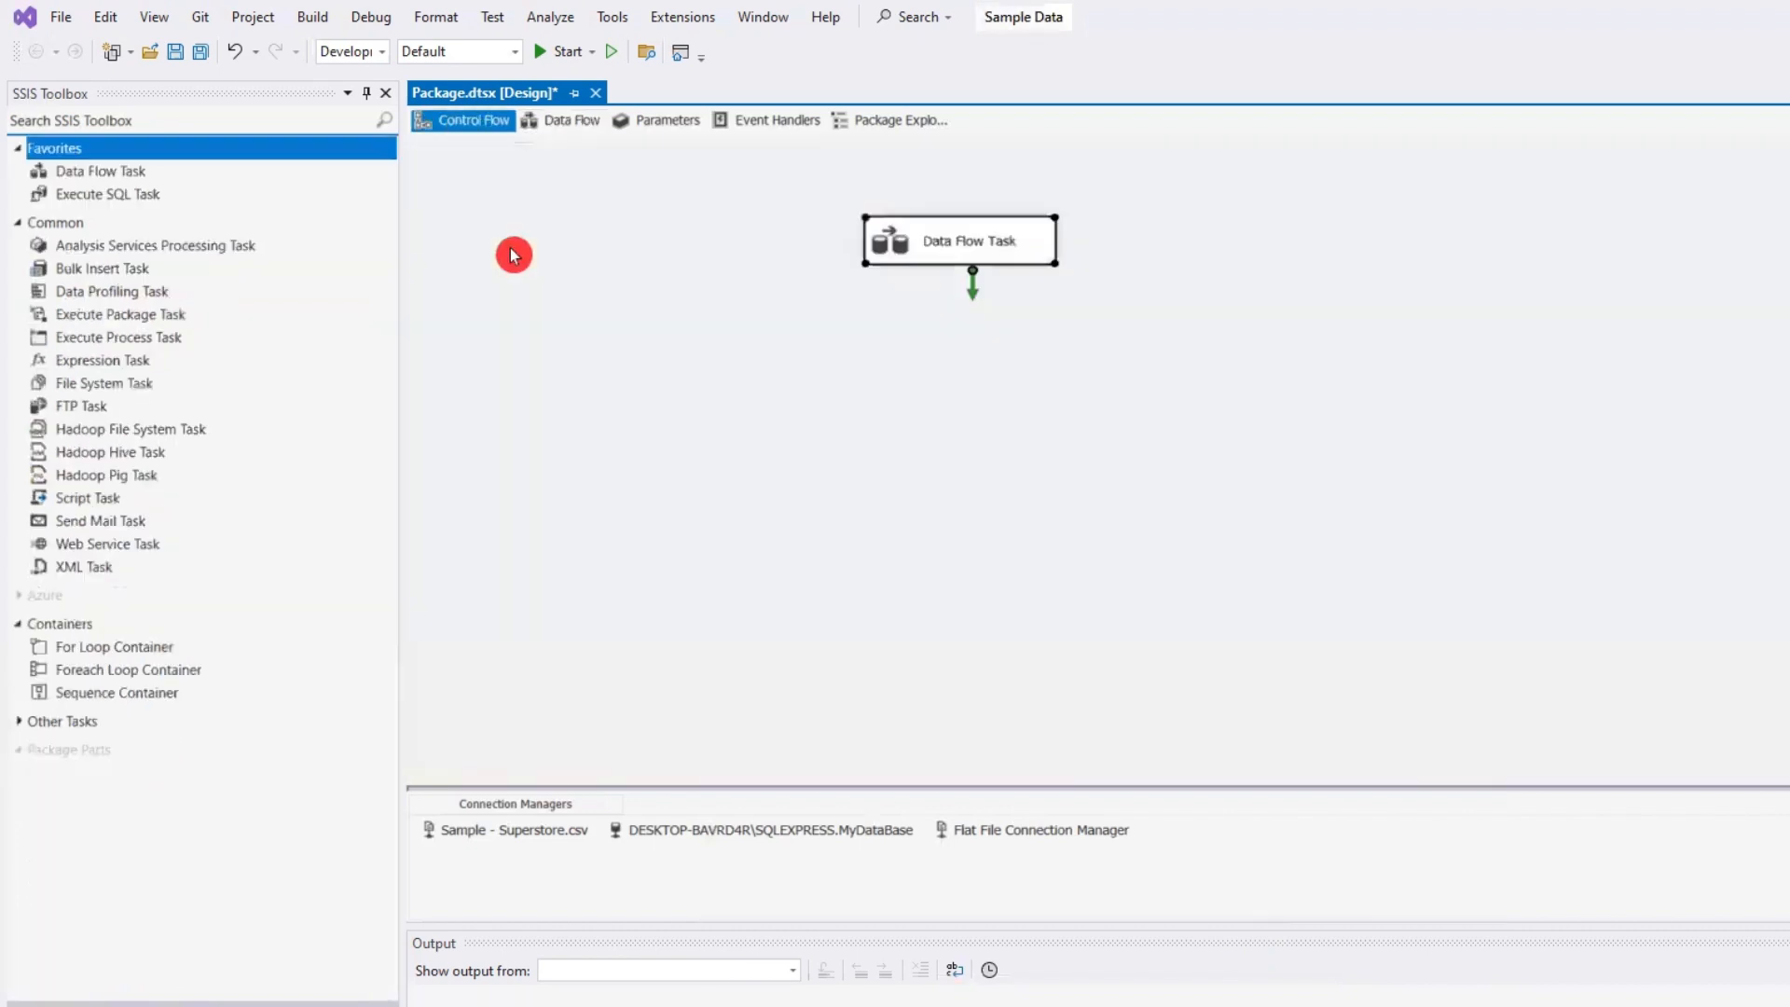
pyautogui.rightClick(960, 237)
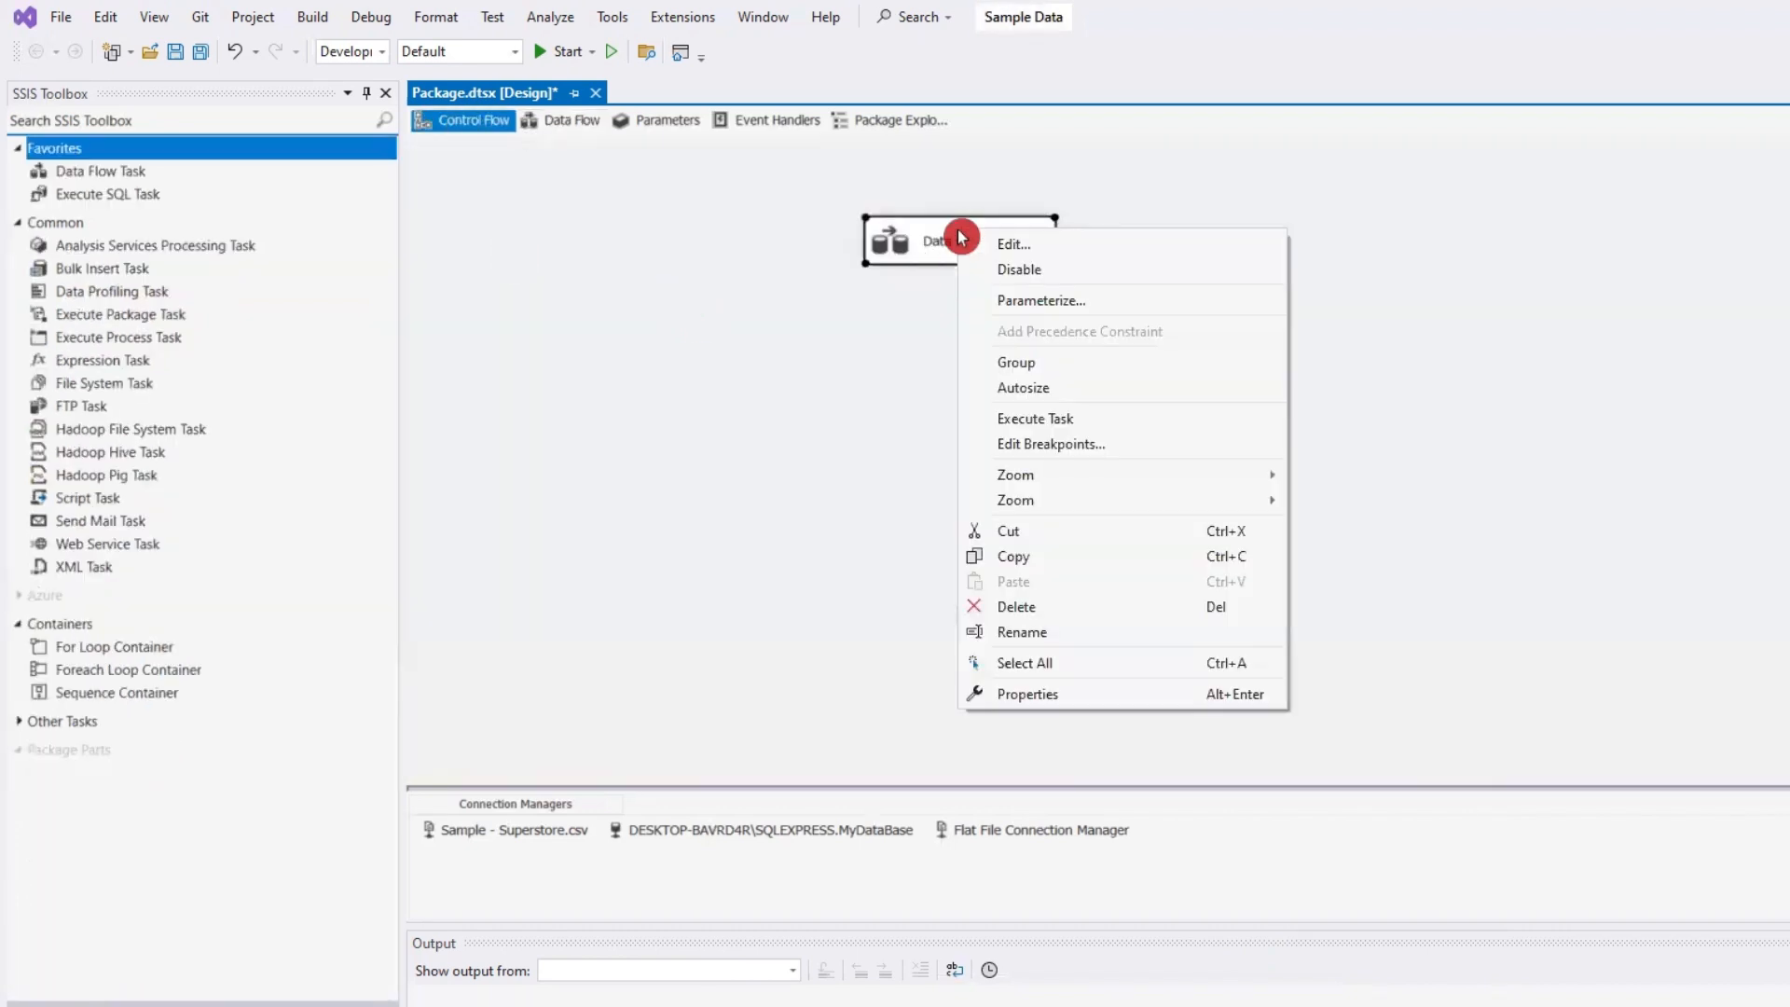
pyautogui.click(1072, 421)
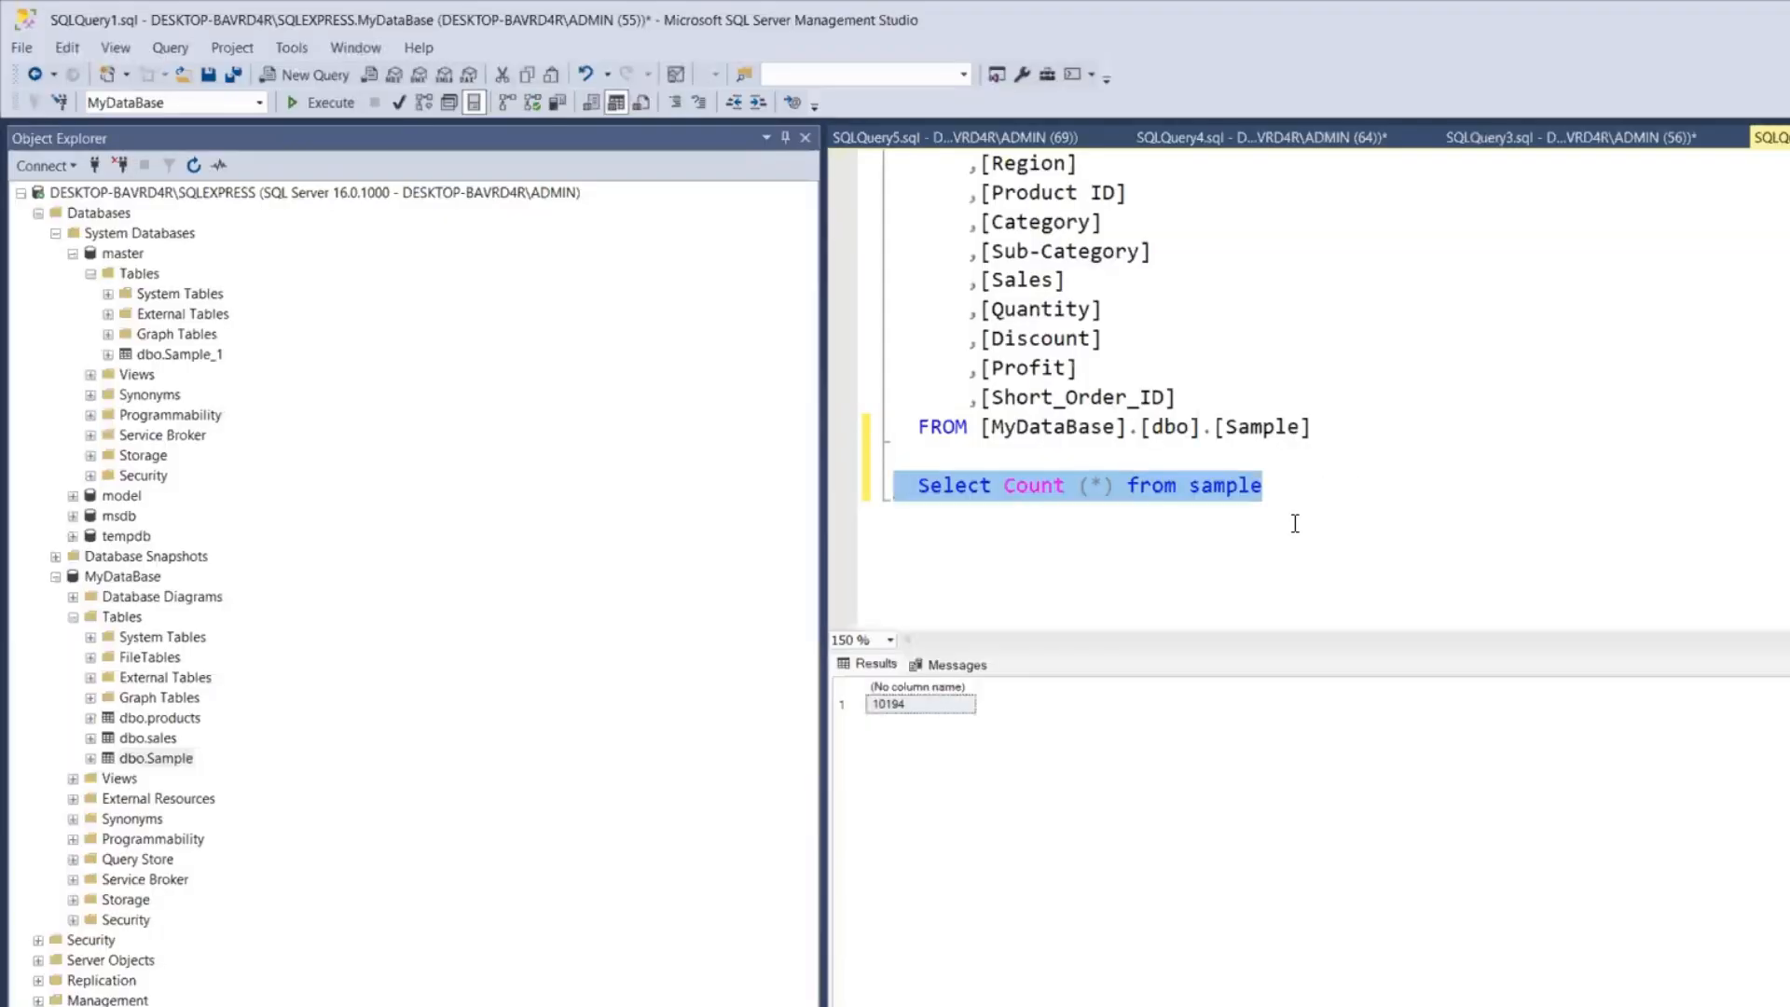
# - Switch to SQL Server Management Studio and rerun the row count query on the Sample table
pyautogui.click(1305, 485)
pyautogui.moveTo(1306, 485); pyautogui.dragTo(762, 501)
pyautogui.click(321, 103)
pyautogui.scroll(2, 1025, 447)
pyautogui.scroll(-4, 1030, 451)
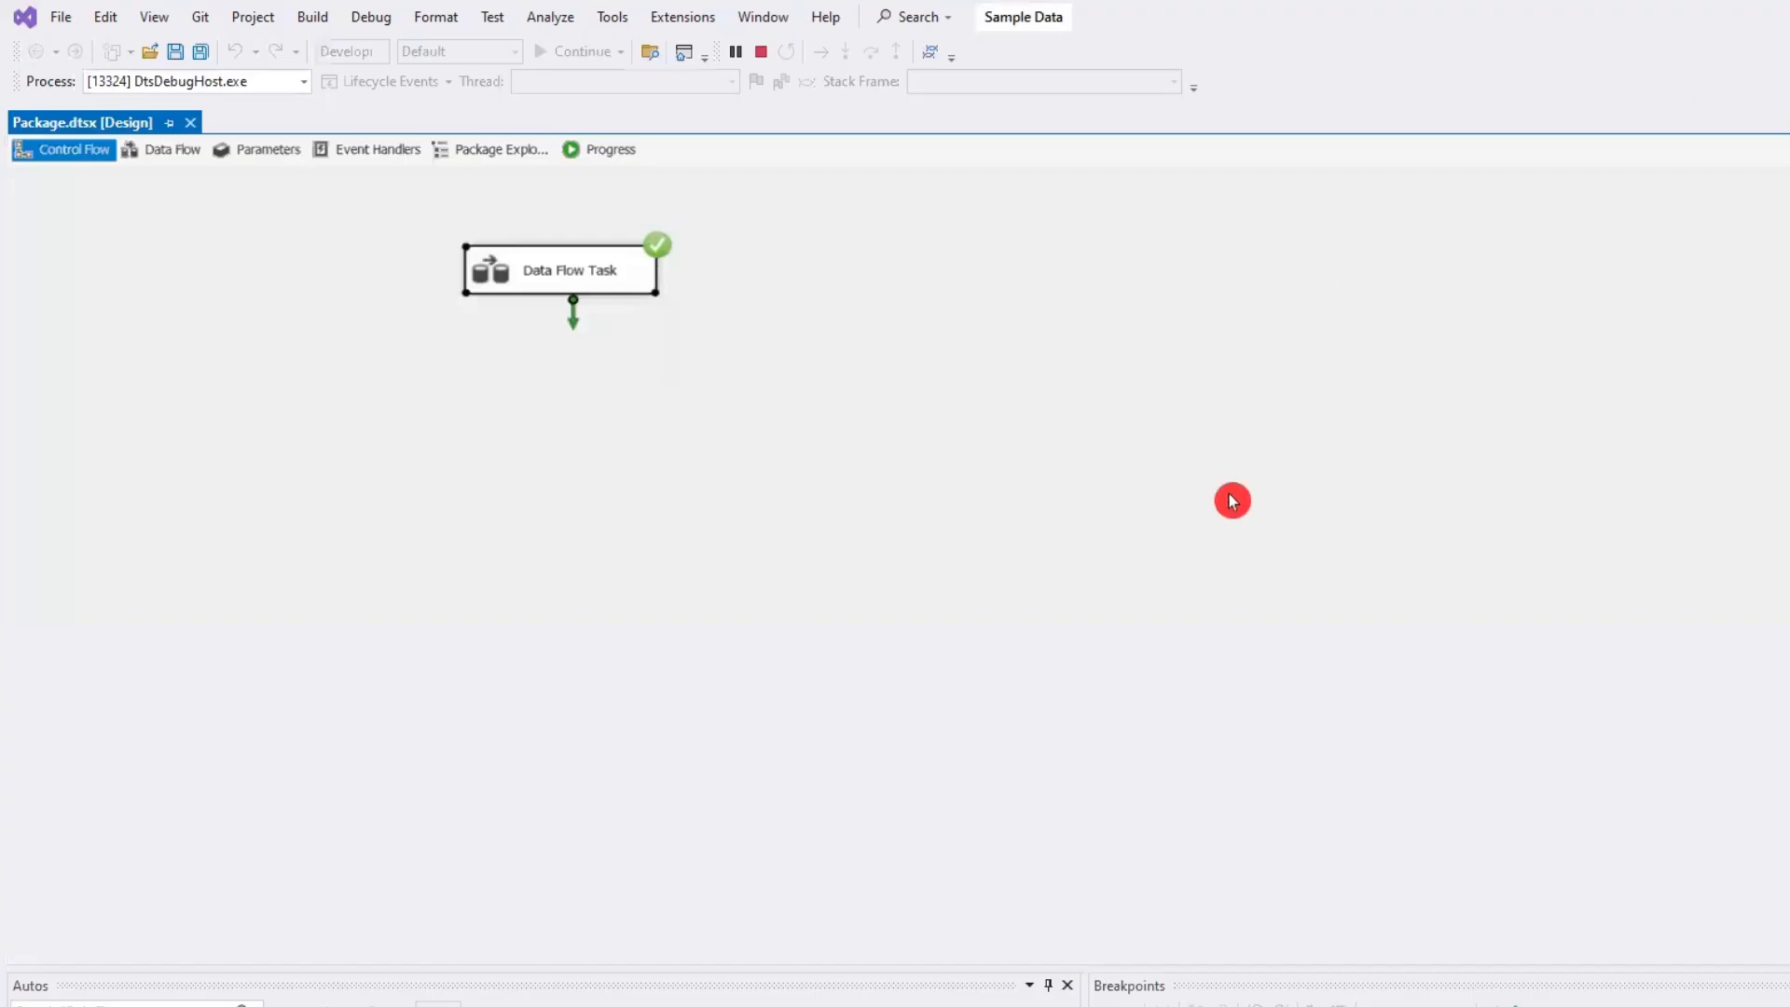
# - Back in Visual Studio, stop debugging and place an Execute SQL Task directly above the lowered Data Flow Task
pyautogui.click(761, 53)
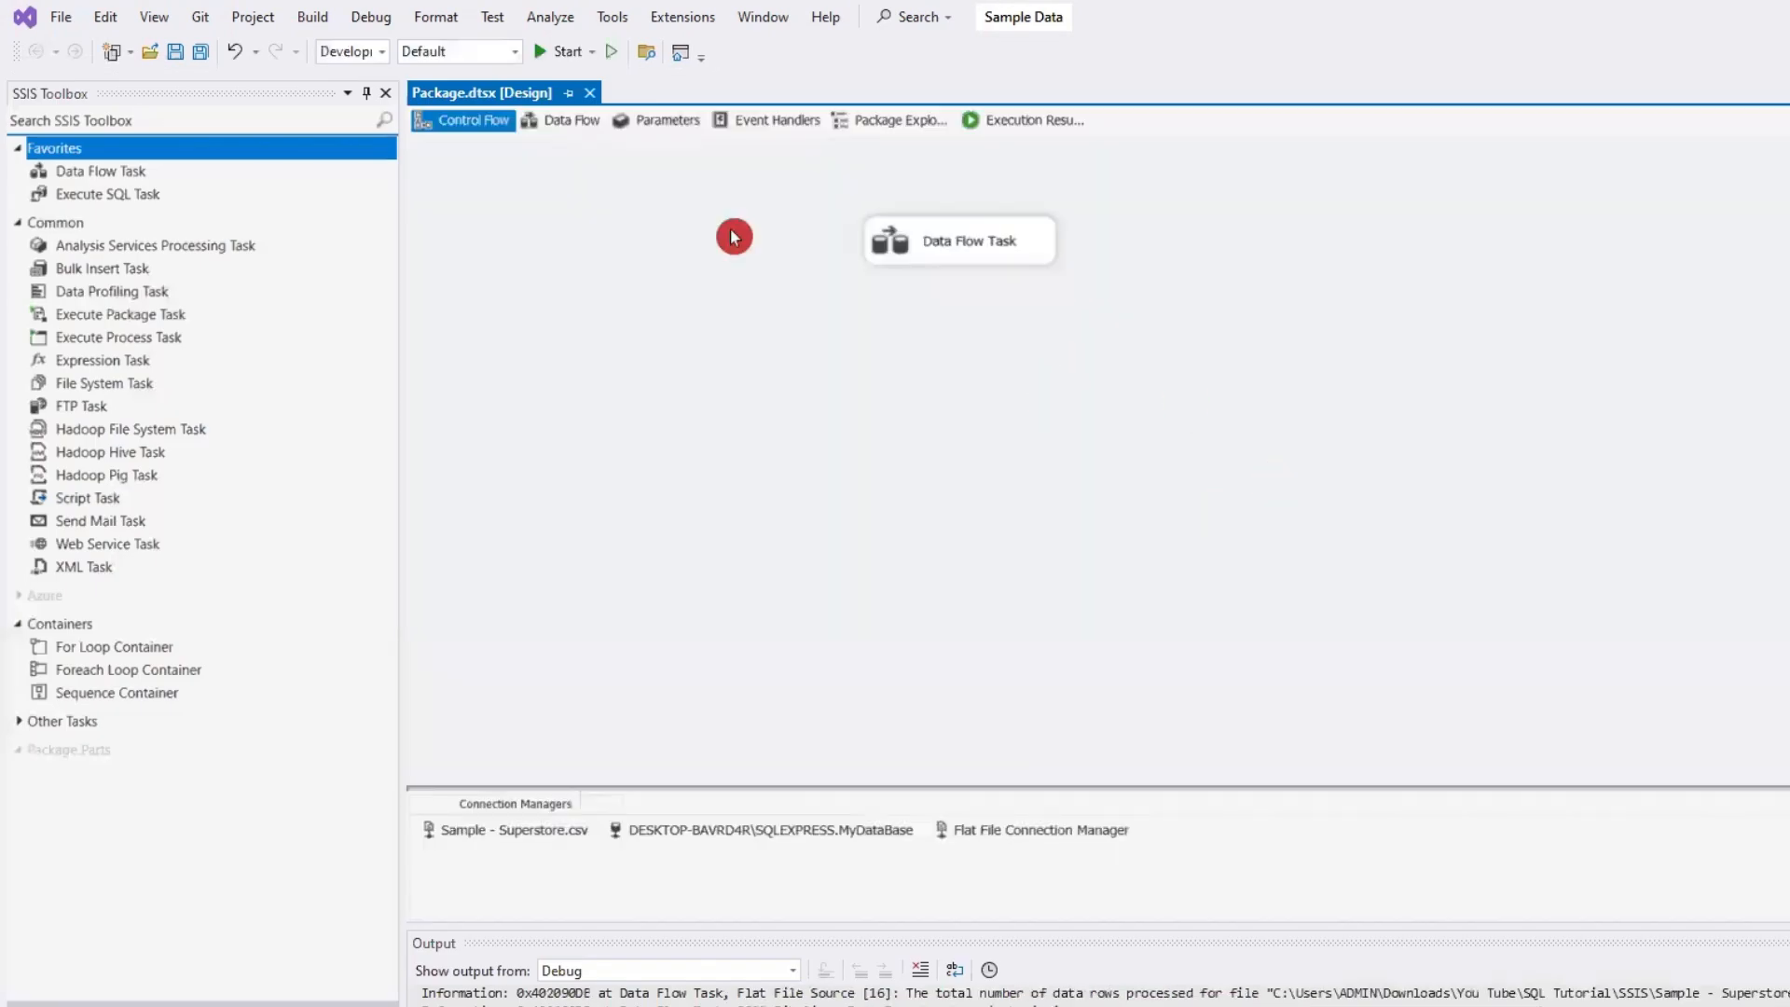
pyautogui.moveTo(977, 228); pyautogui.dragTo(938, 383)
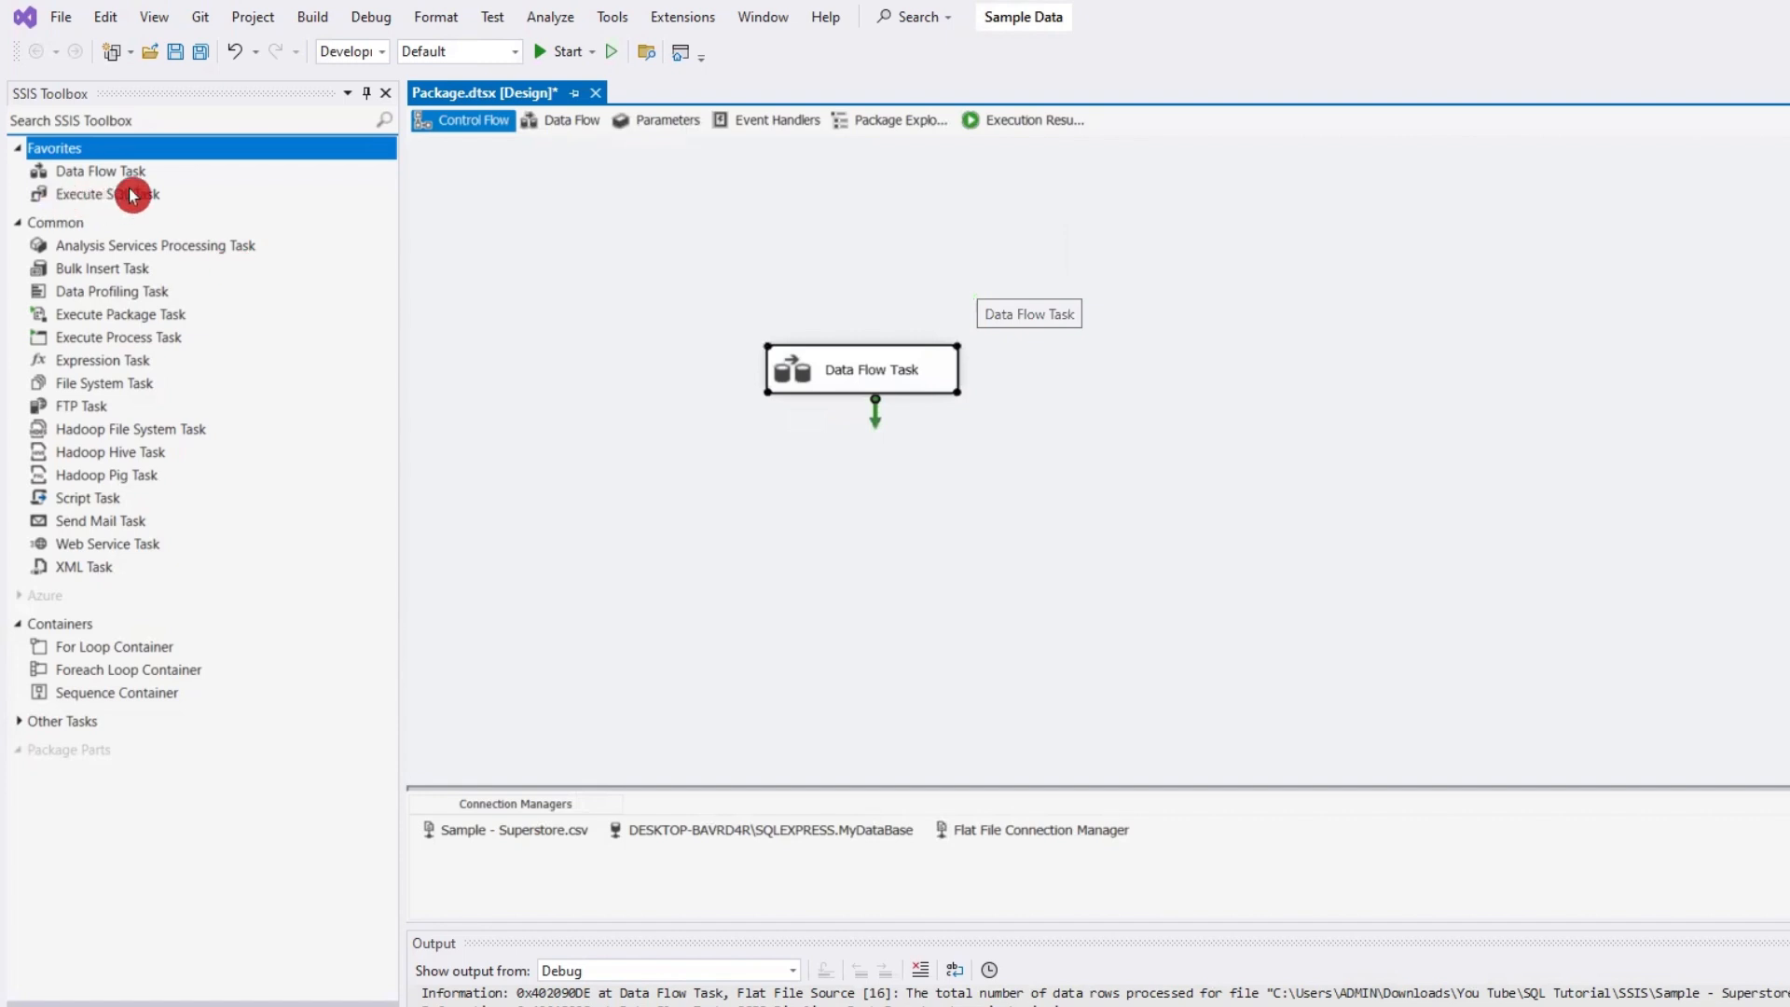
pyautogui.moveTo(130, 194); pyautogui.dragTo(830, 222)
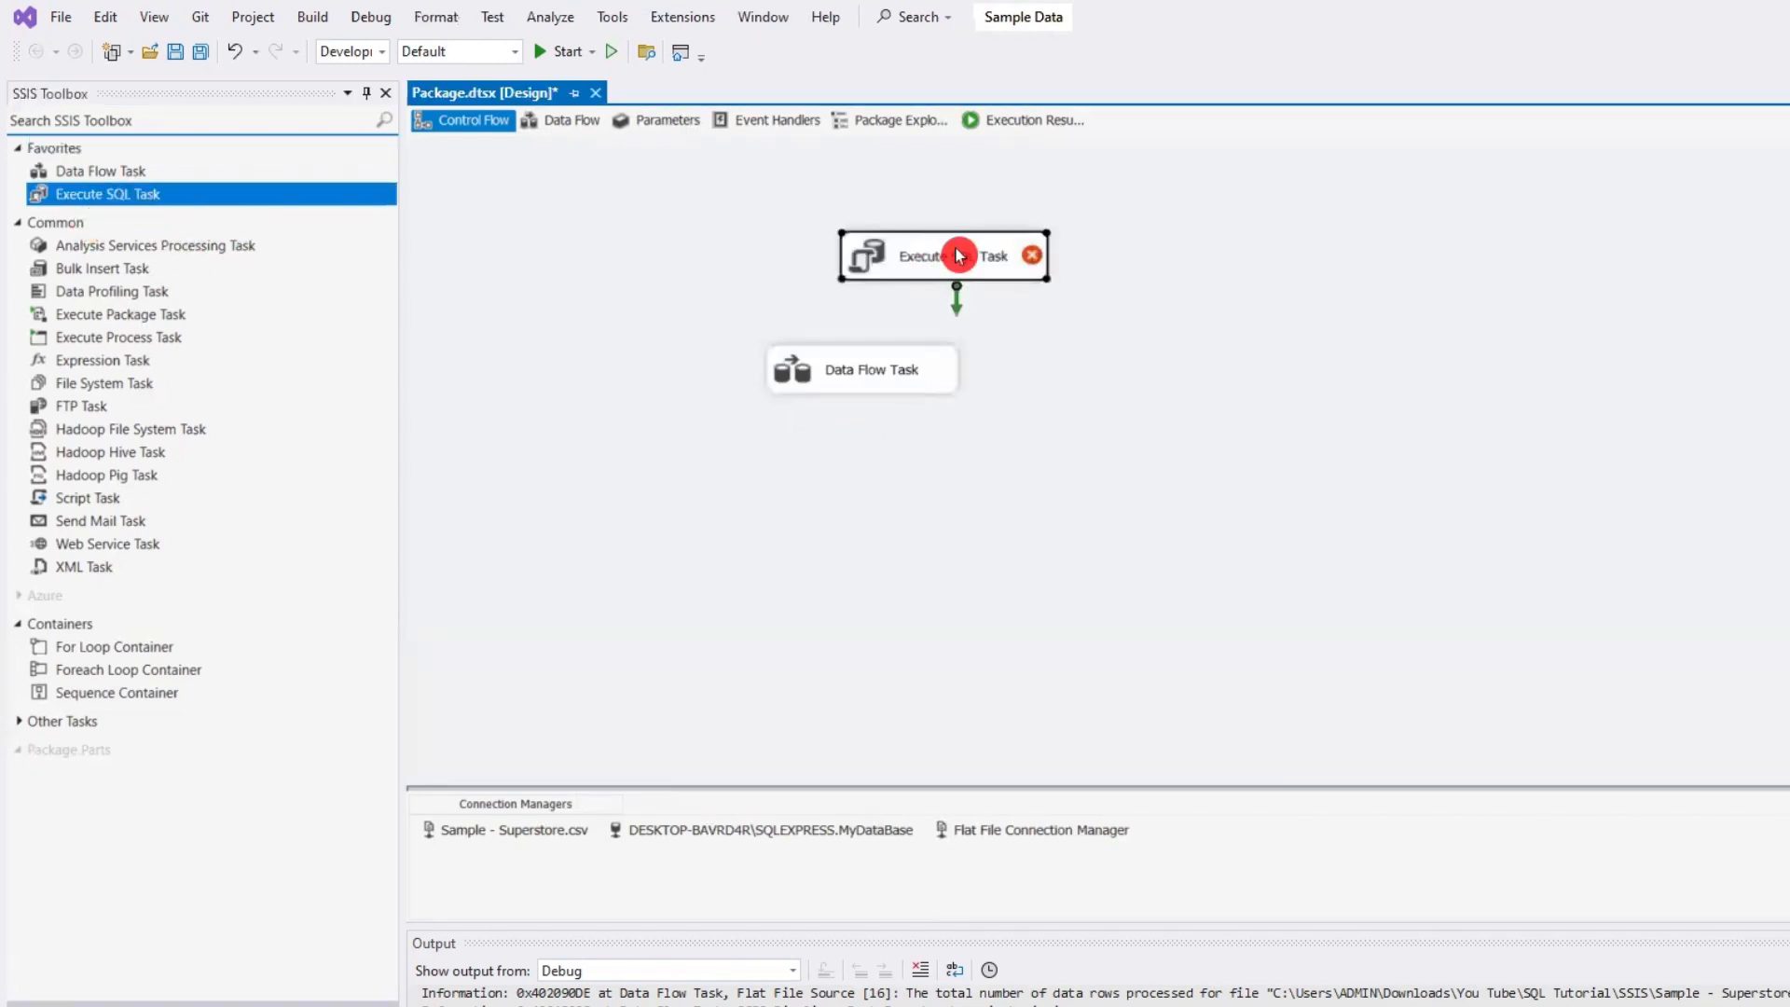
pyautogui.moveTo(945, 252); pyautogui.dragTo(835, 240)
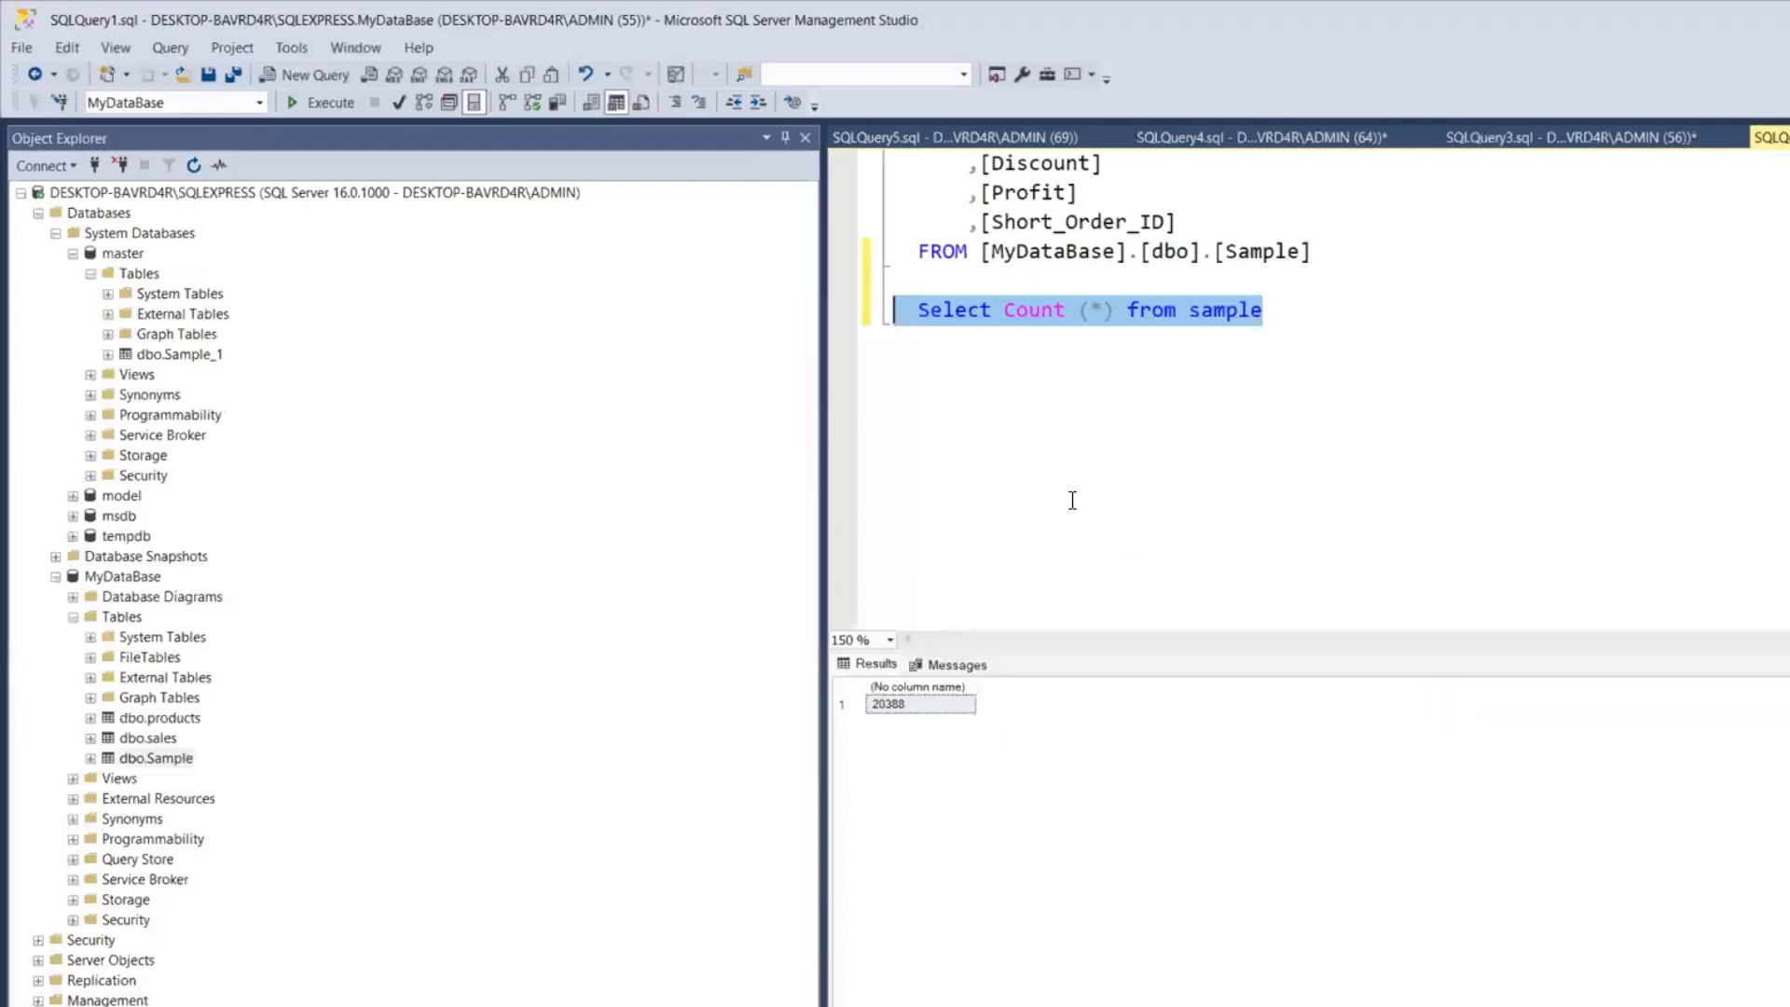
# - In SQL Server Management Studio, start a new line below the Sample count query for another statement
pyautogui.click(1314, 324)
pyautogui.press('Return')
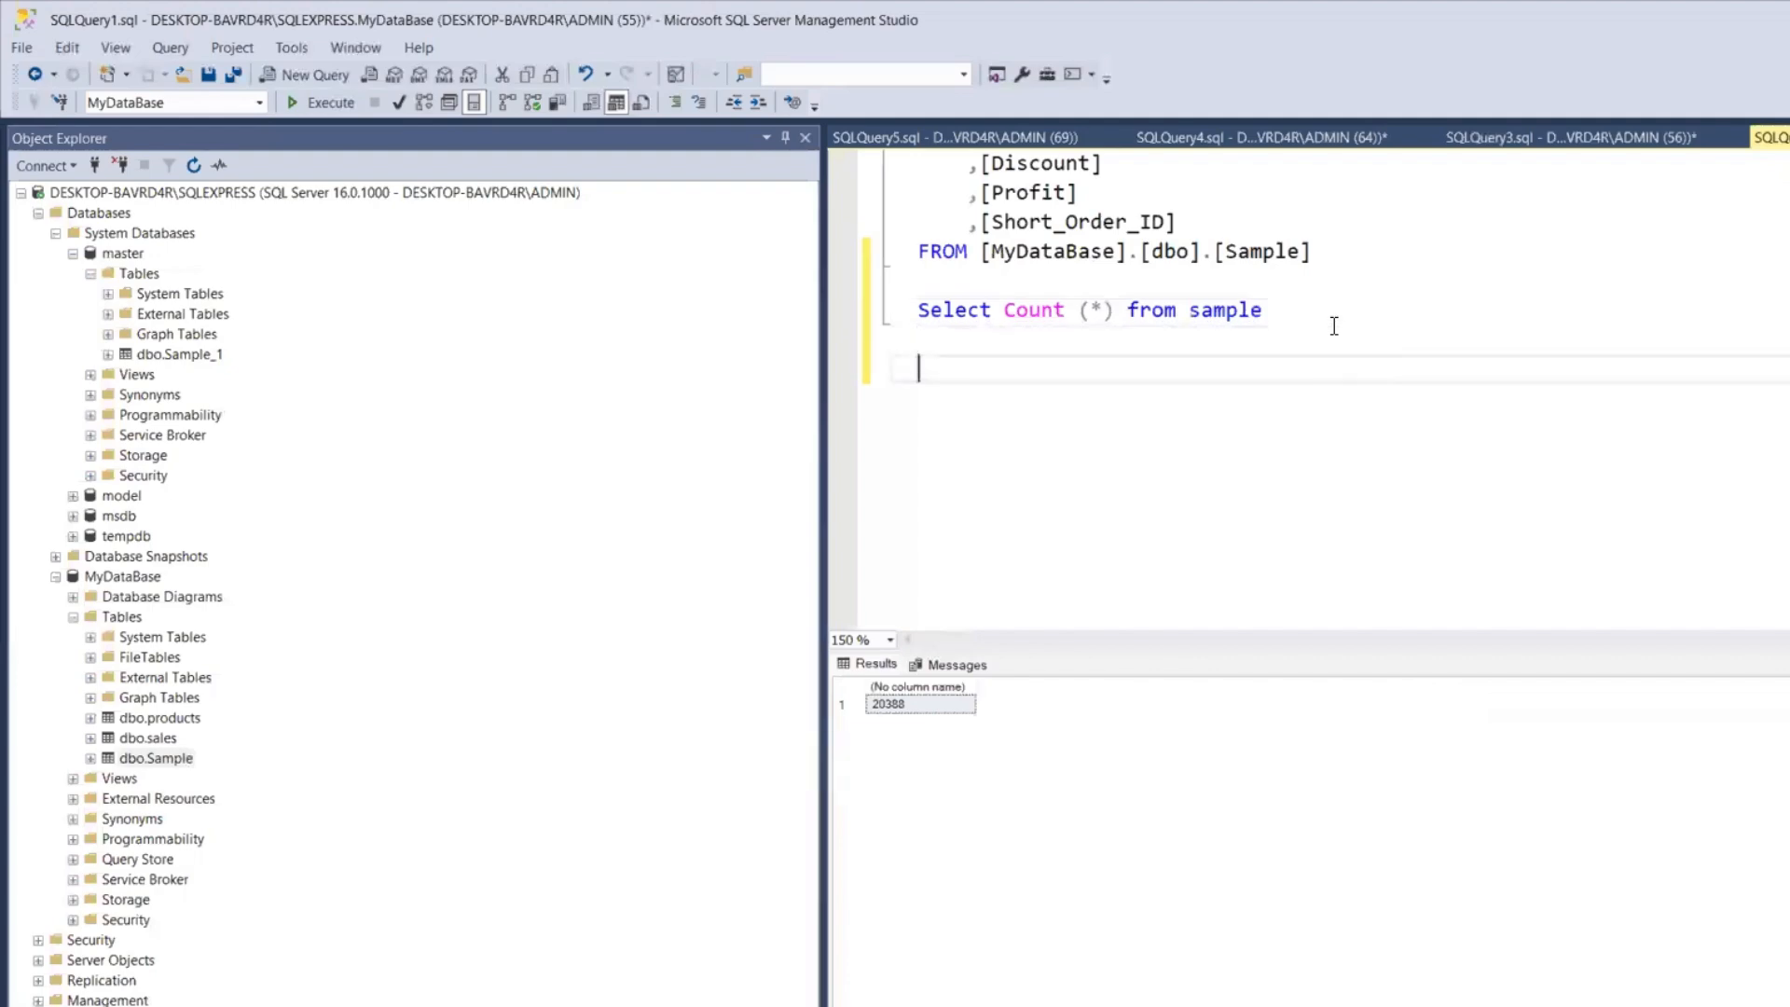
pyautogui.click(706, 127)
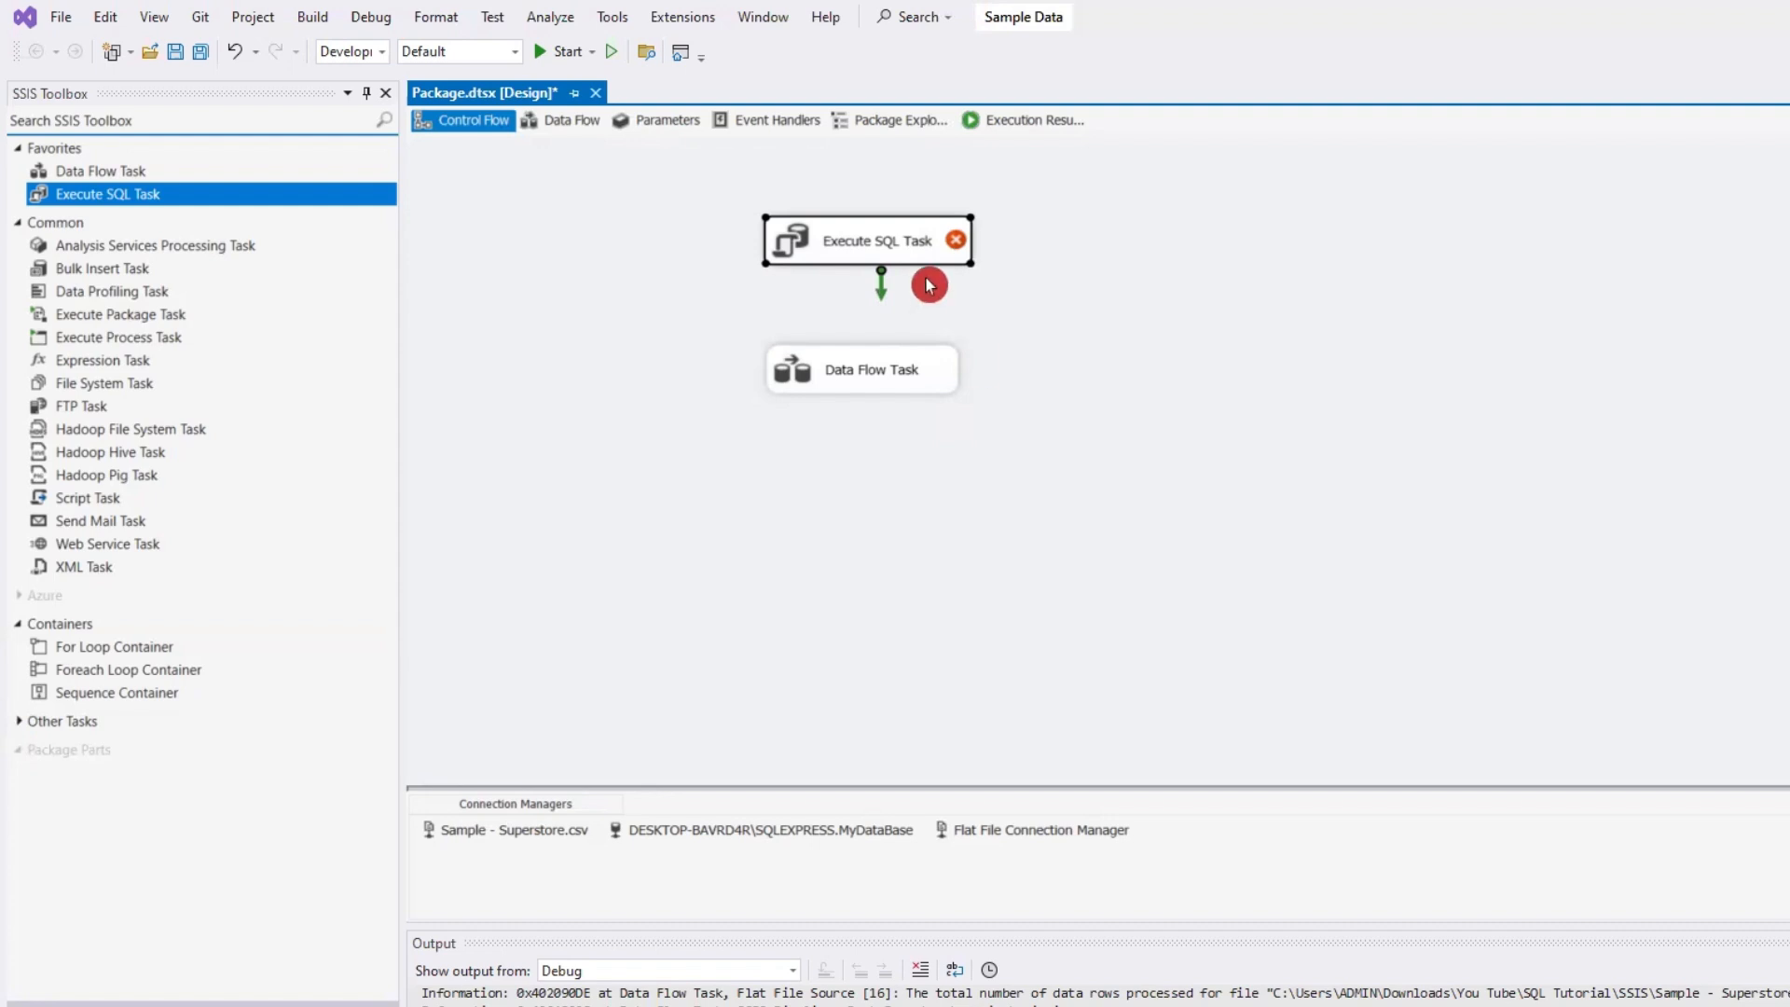
# - In Visual Studio, set the Execute SQL Task's connection to the MyDataBase OLE DB connection and open its SQLStatement for editing
pyautogui.doubleClick(851, 239)
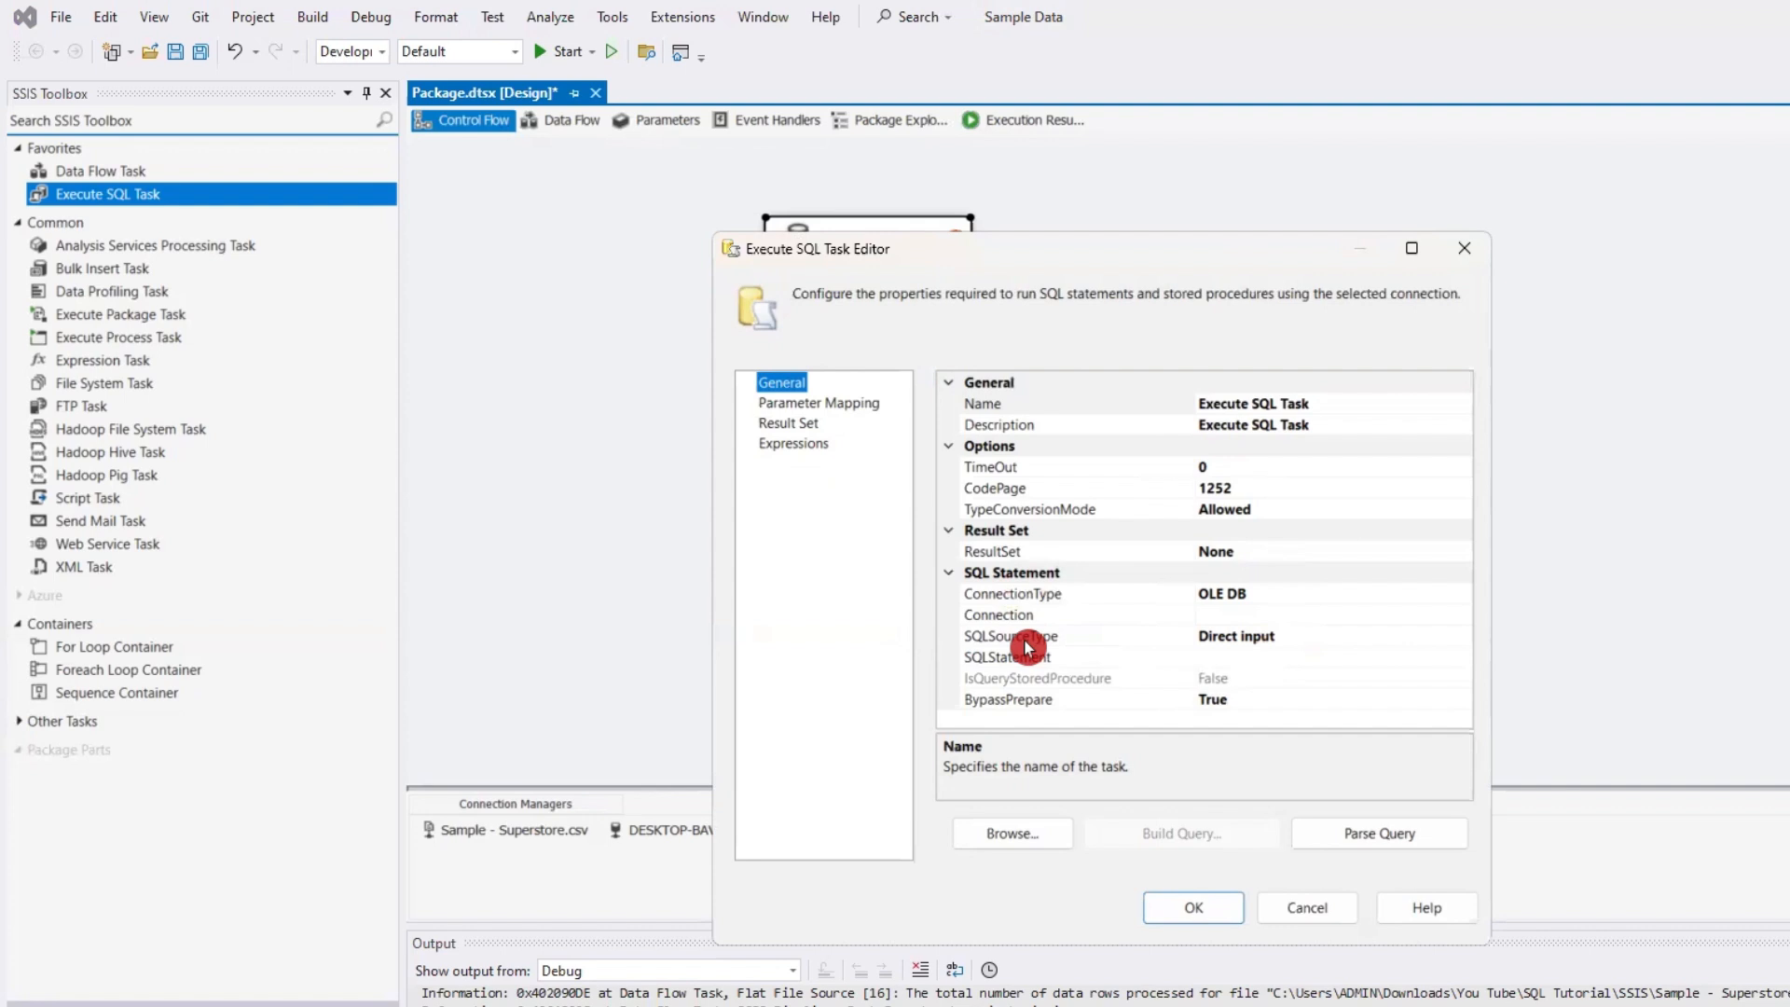
pyautogui.click(1251, 615)
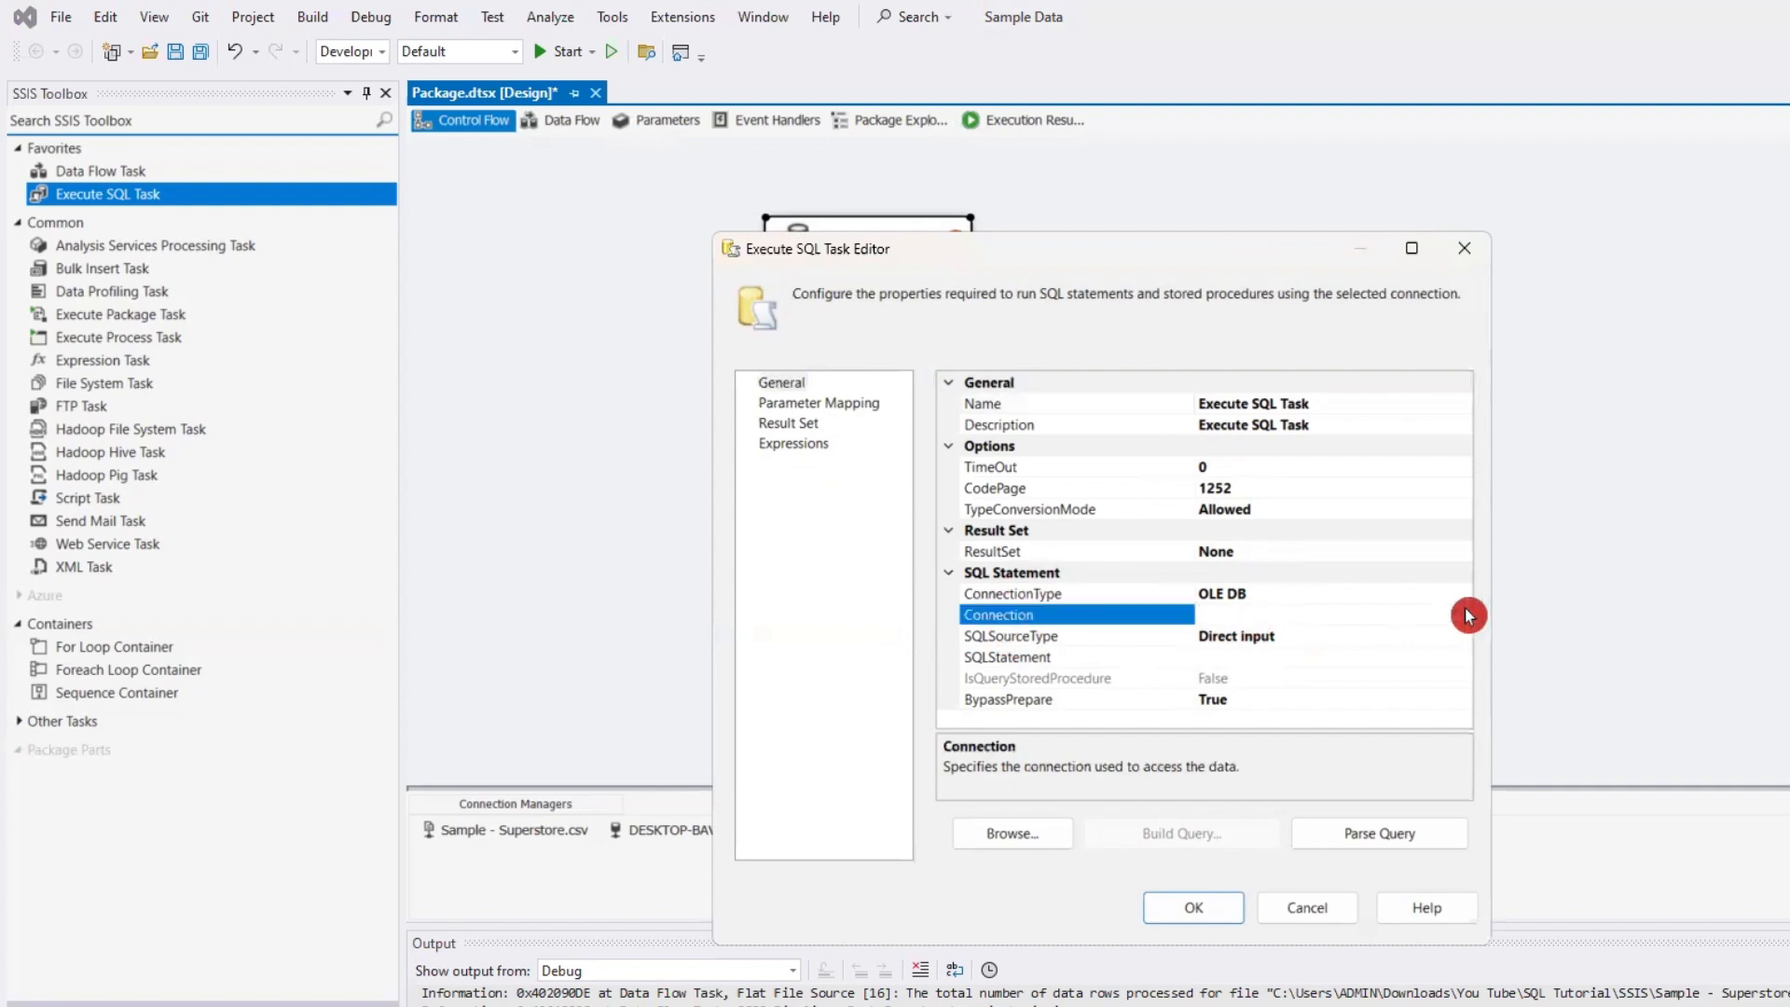
pyautogui.click(1463, 614)
pyautogui.click(1309, 657)
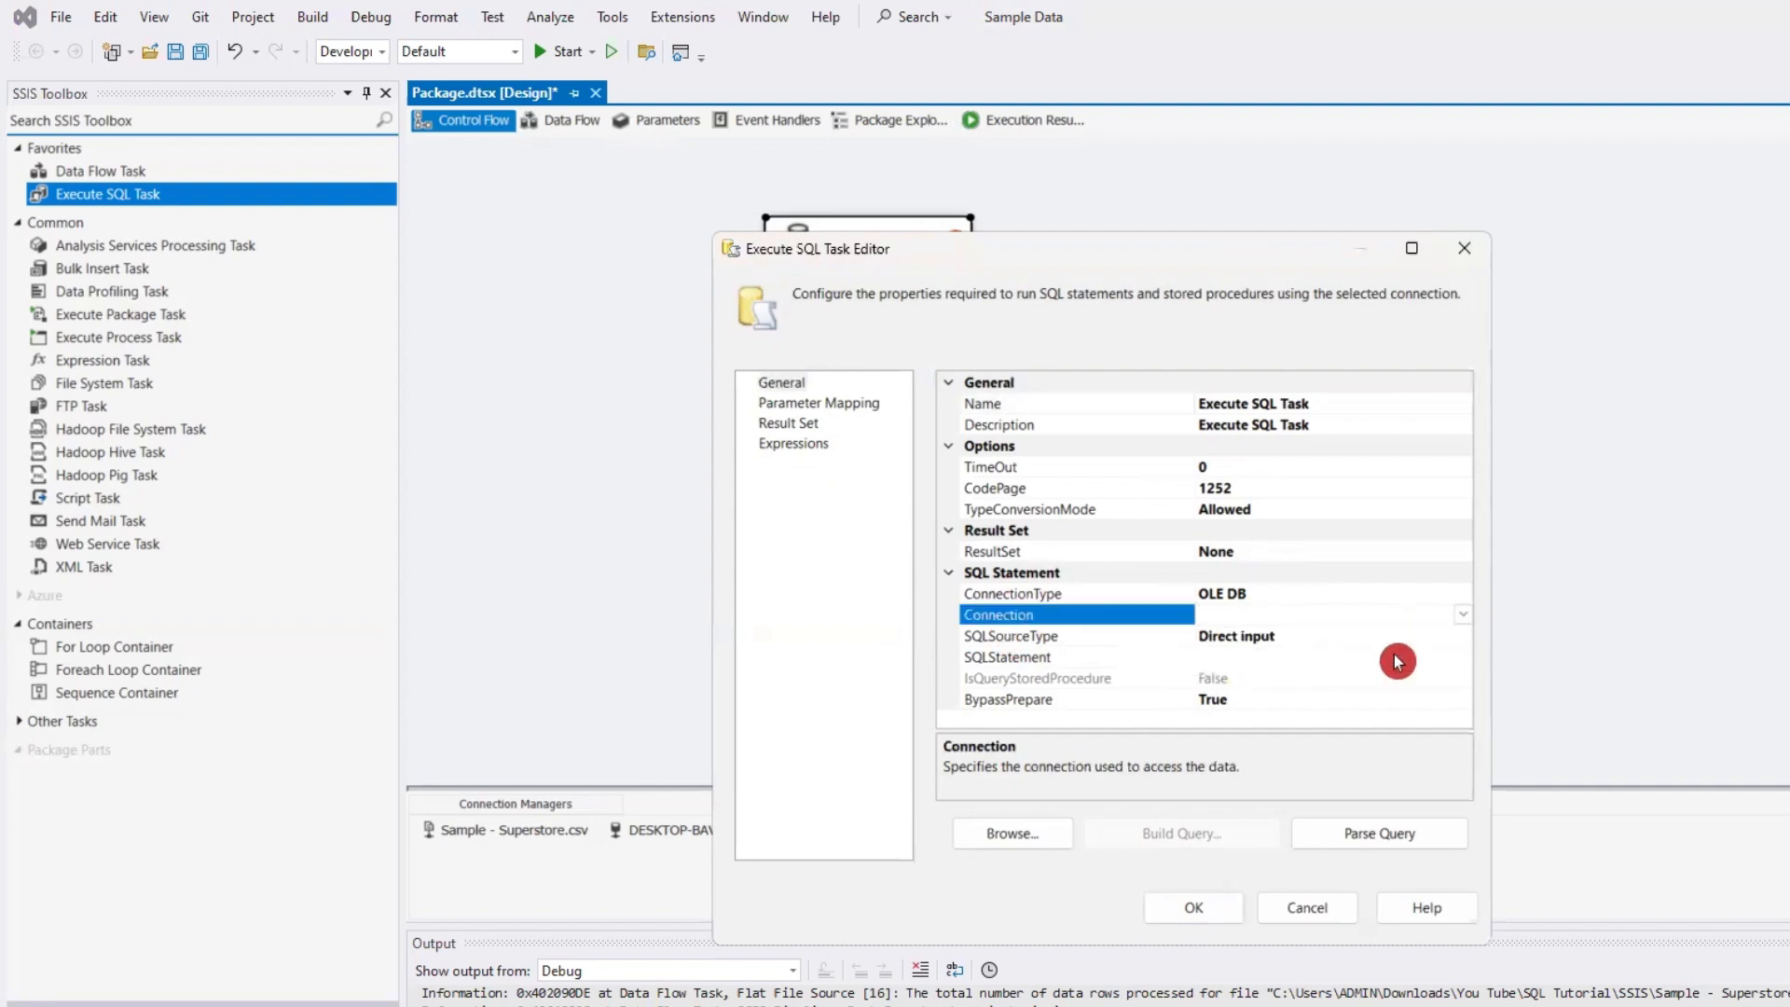
pyautogui.click(1264, 658)
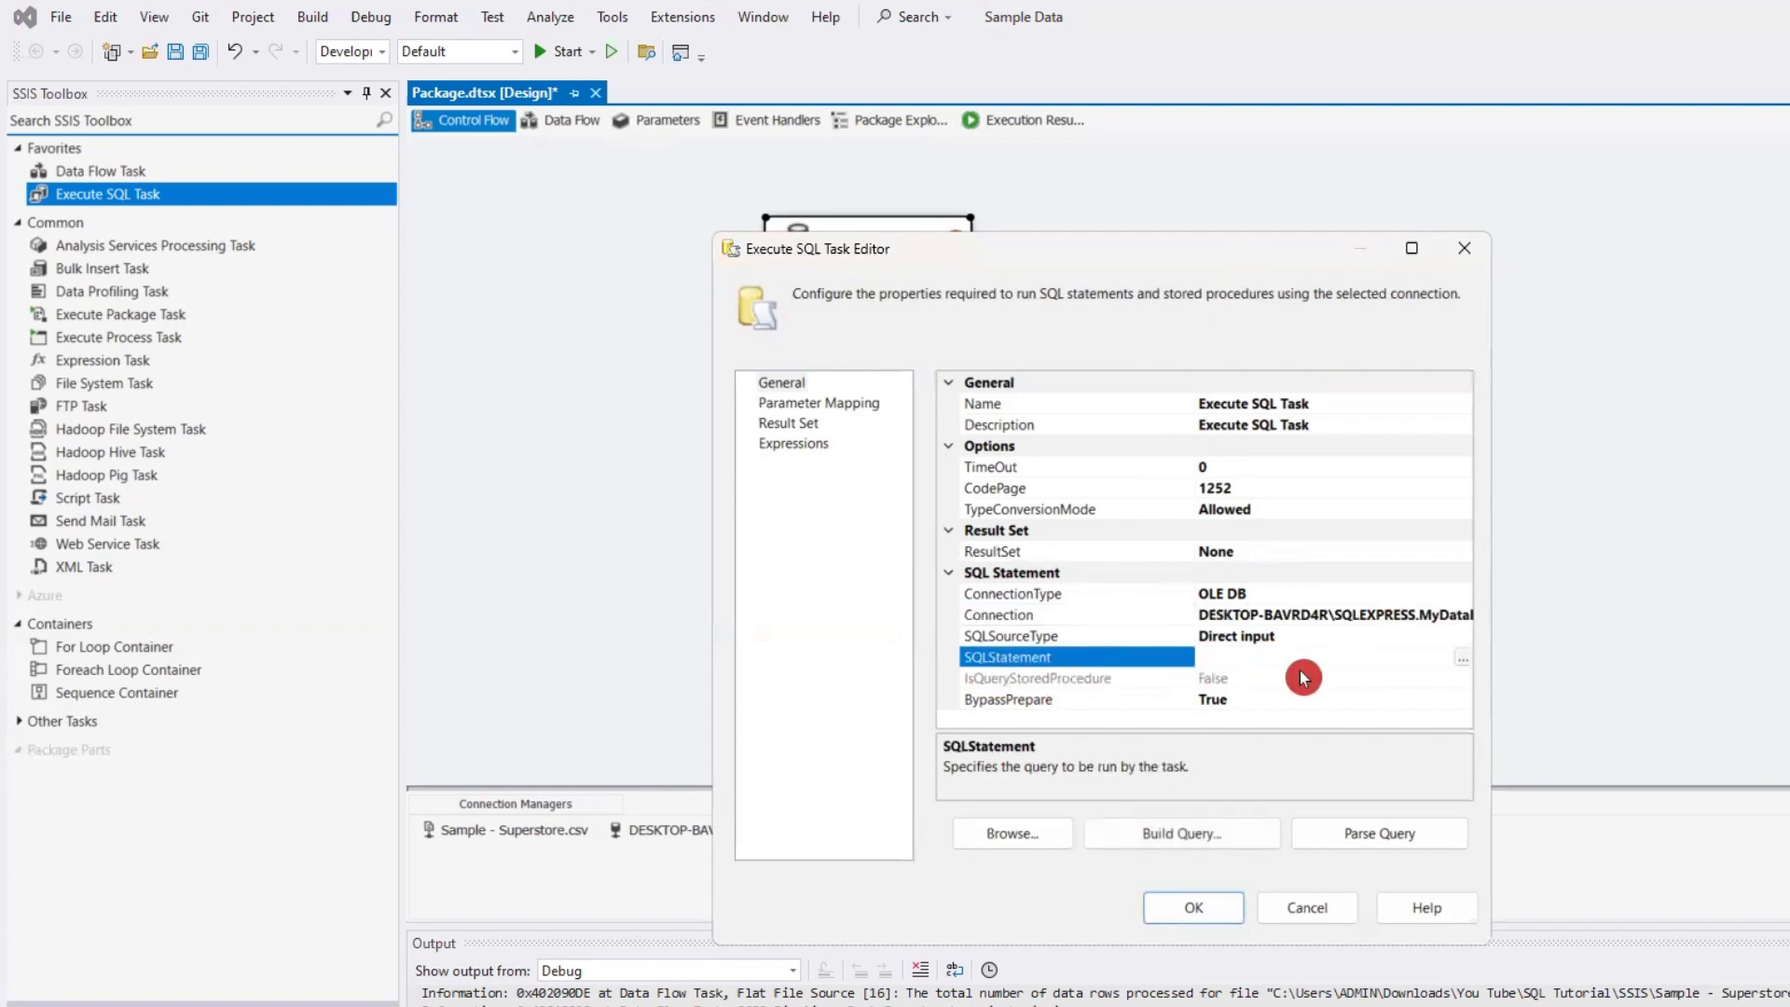
pyautogui.click(1462, 658)
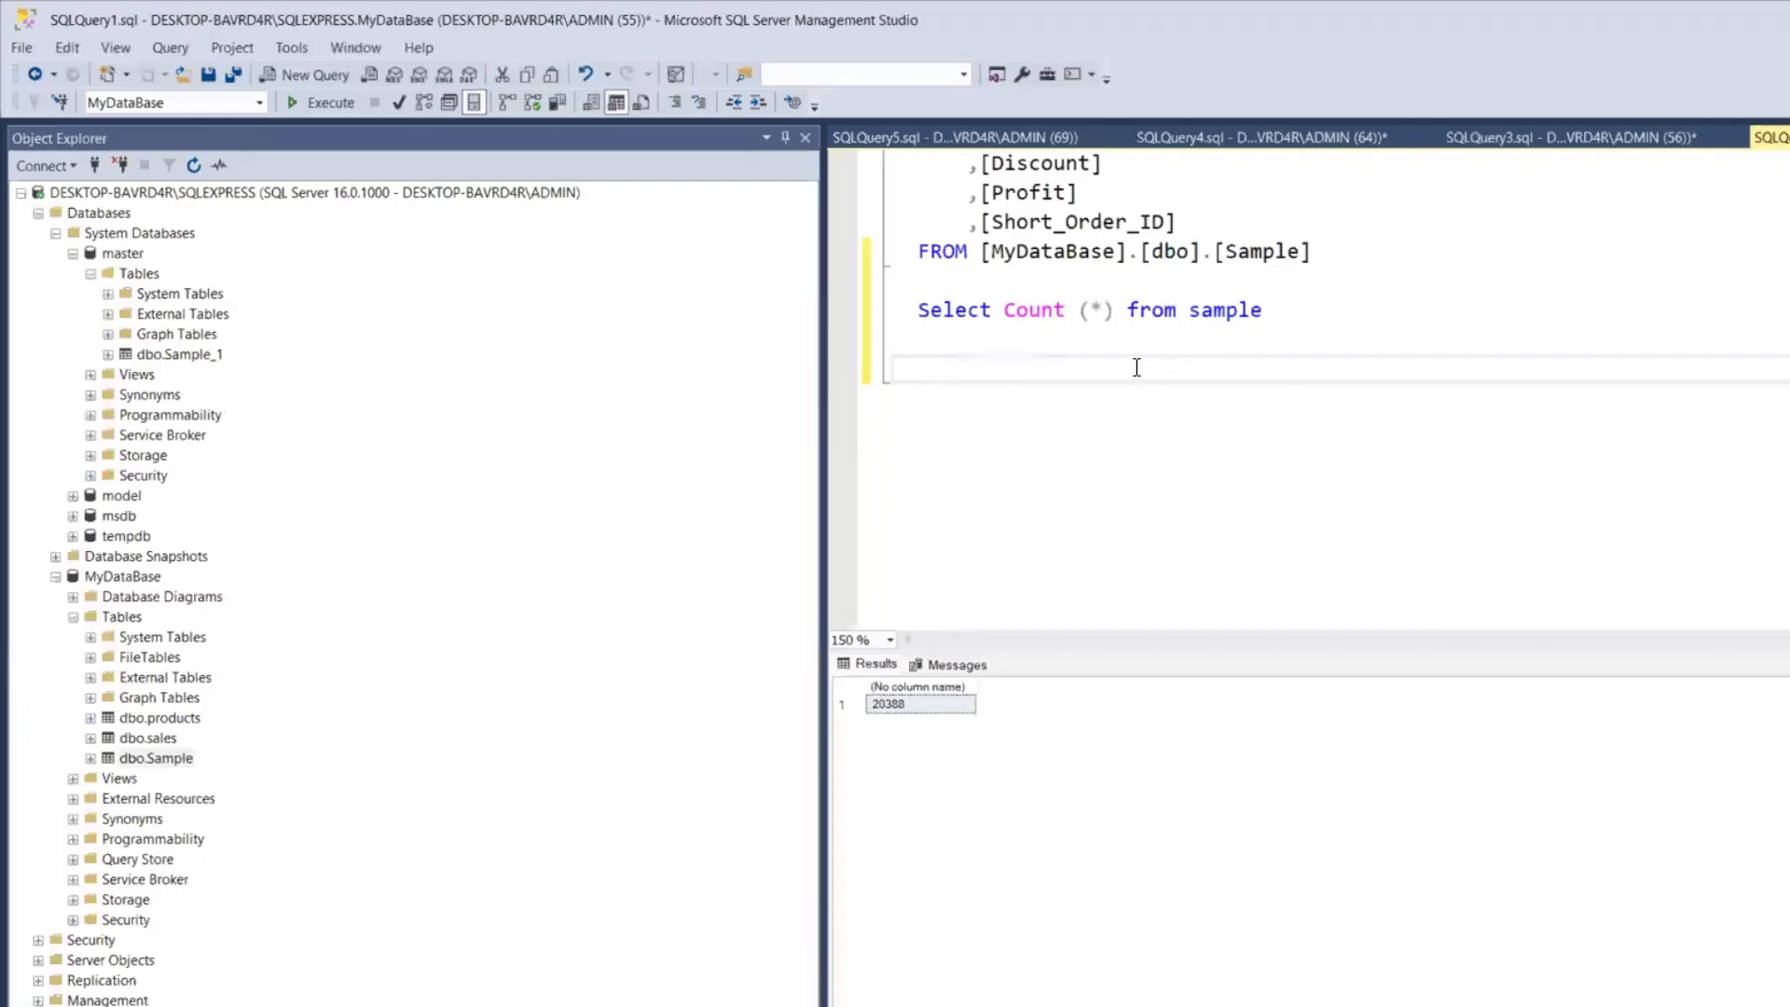
# - In SQL Server Management Studio, write the statement "Truncate Table Sample" below the count query and execute only that statement
pyautogui.write('Truncate Table Sample')
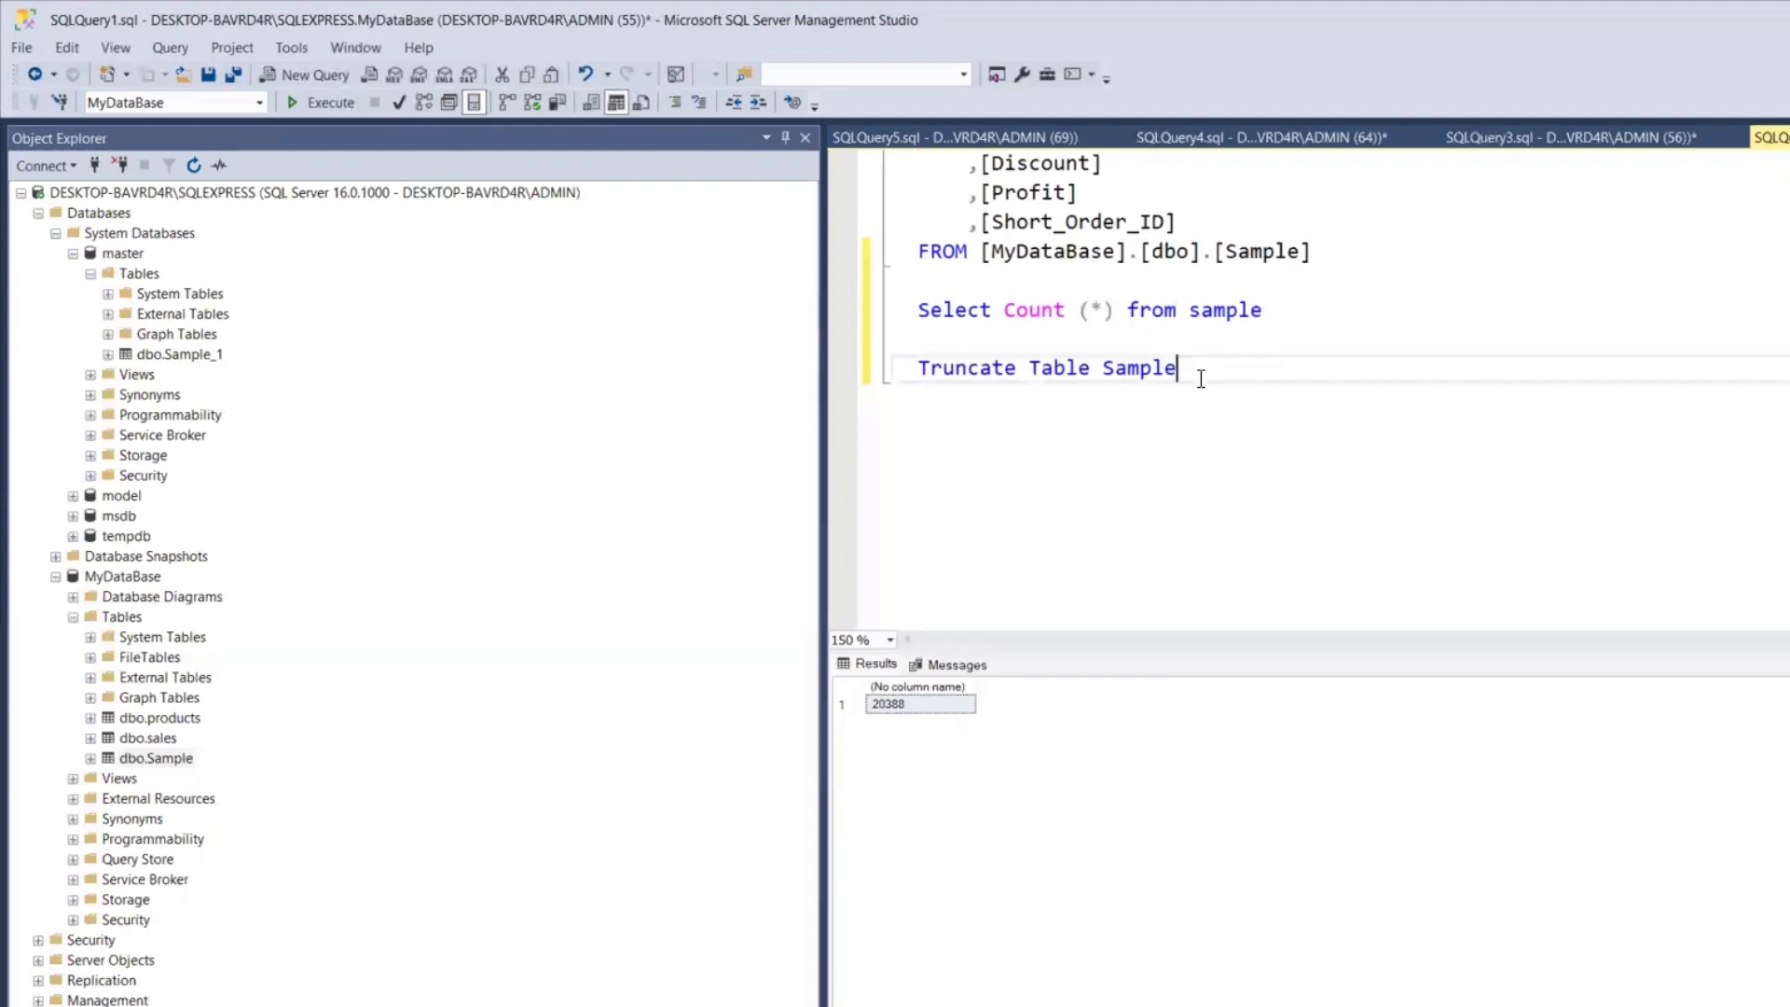
pyautogui.moveTo(1194, 367); pyautogui.dragTo(910, 367)
pyautogui.doubleClick(1139, 369)
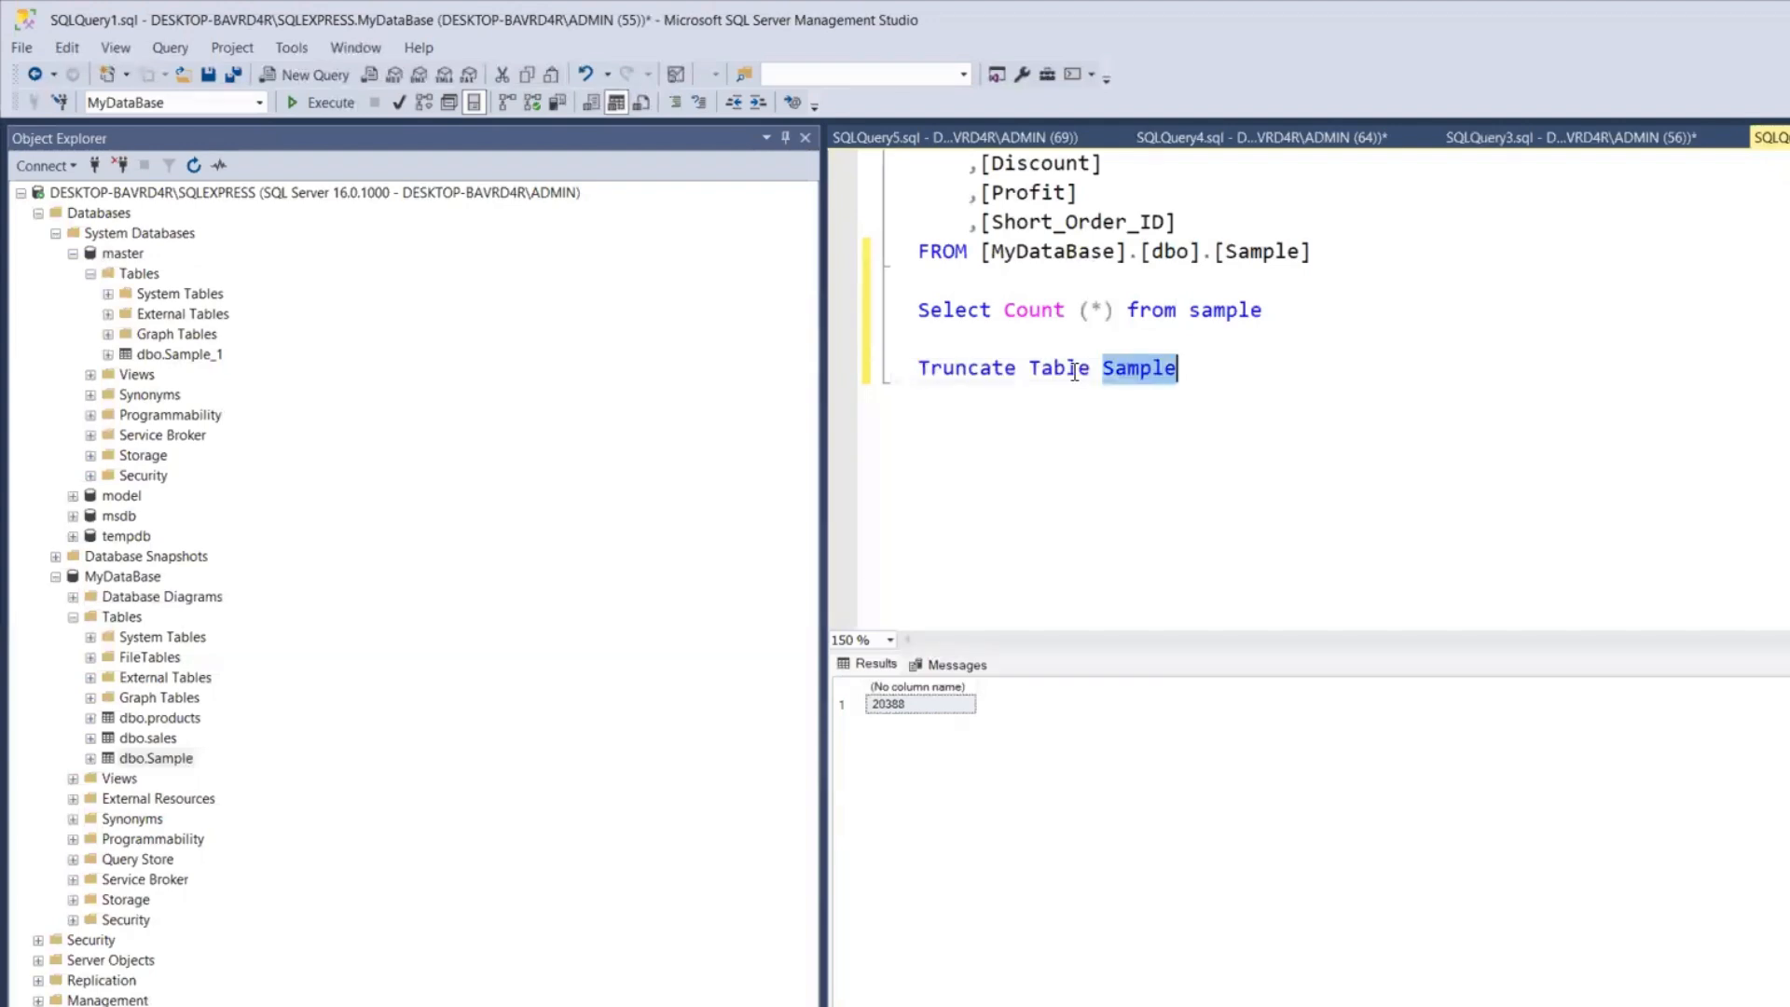
pyautogui.click(1203, 367)
pyautogui.moveTo(1203, 367); pyautogui.dragTo(897, 369)
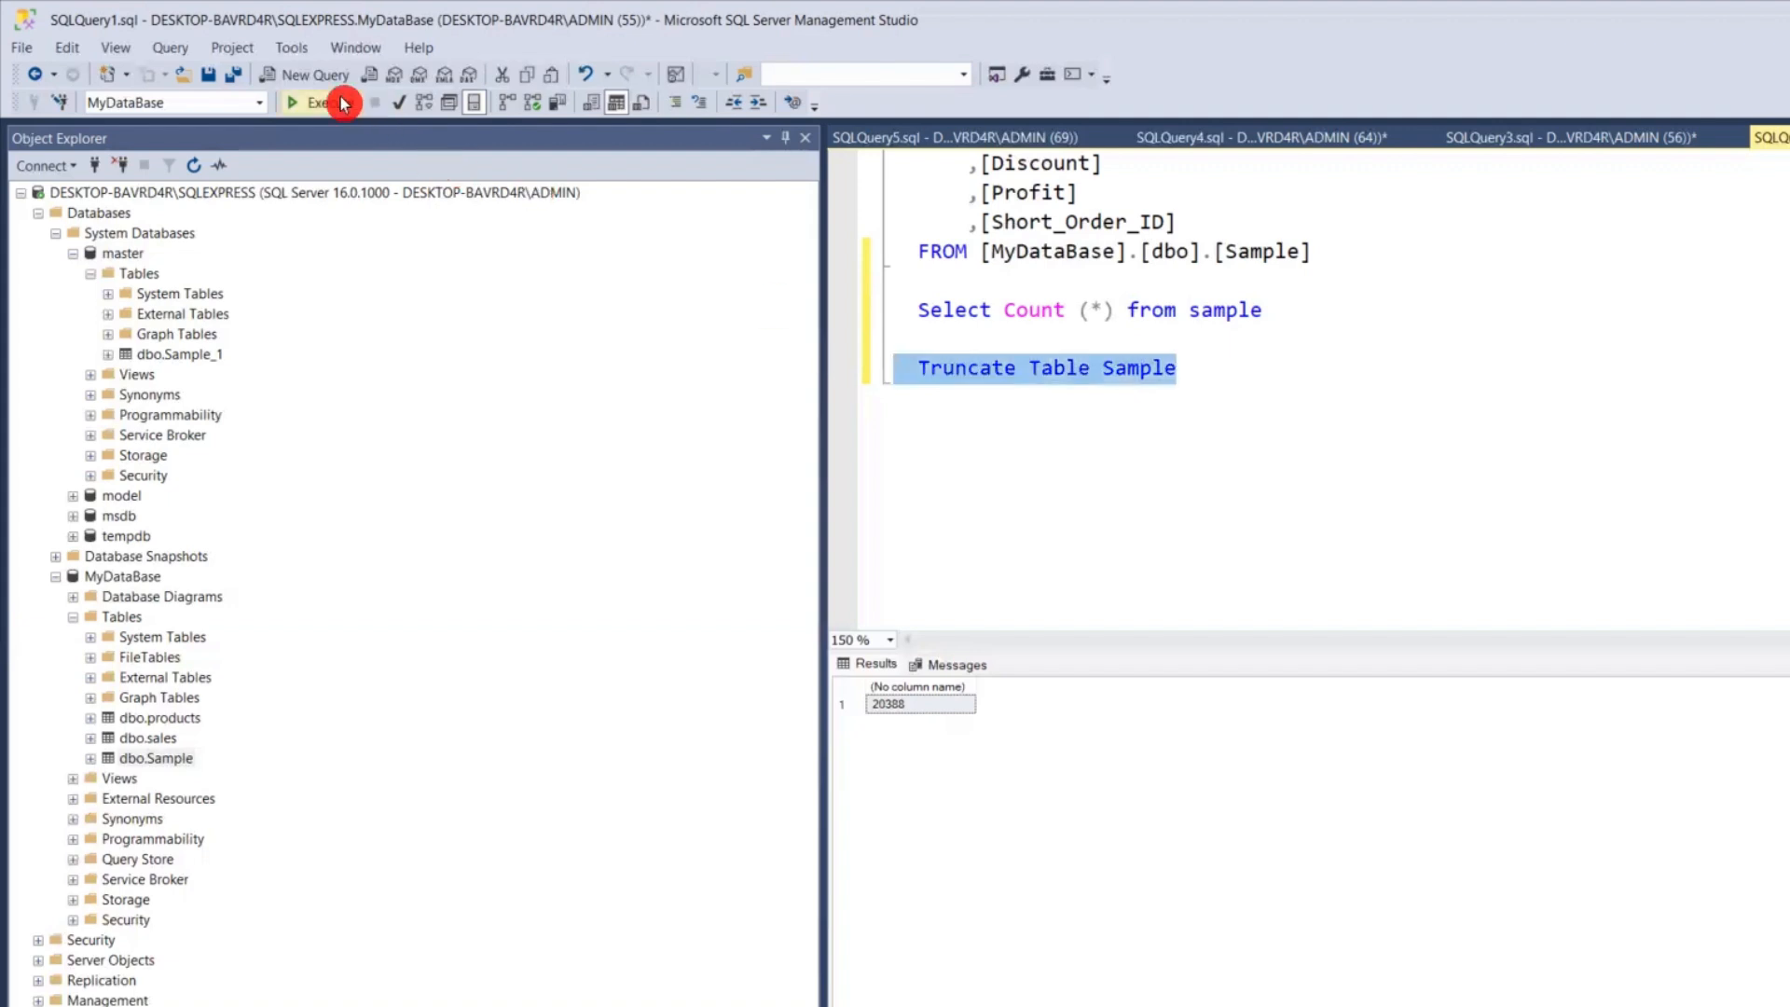
pyautogui.click(322, 102)
pyautogui.moveTo(933, 684); pyautogui.dragTo(1172, 684)
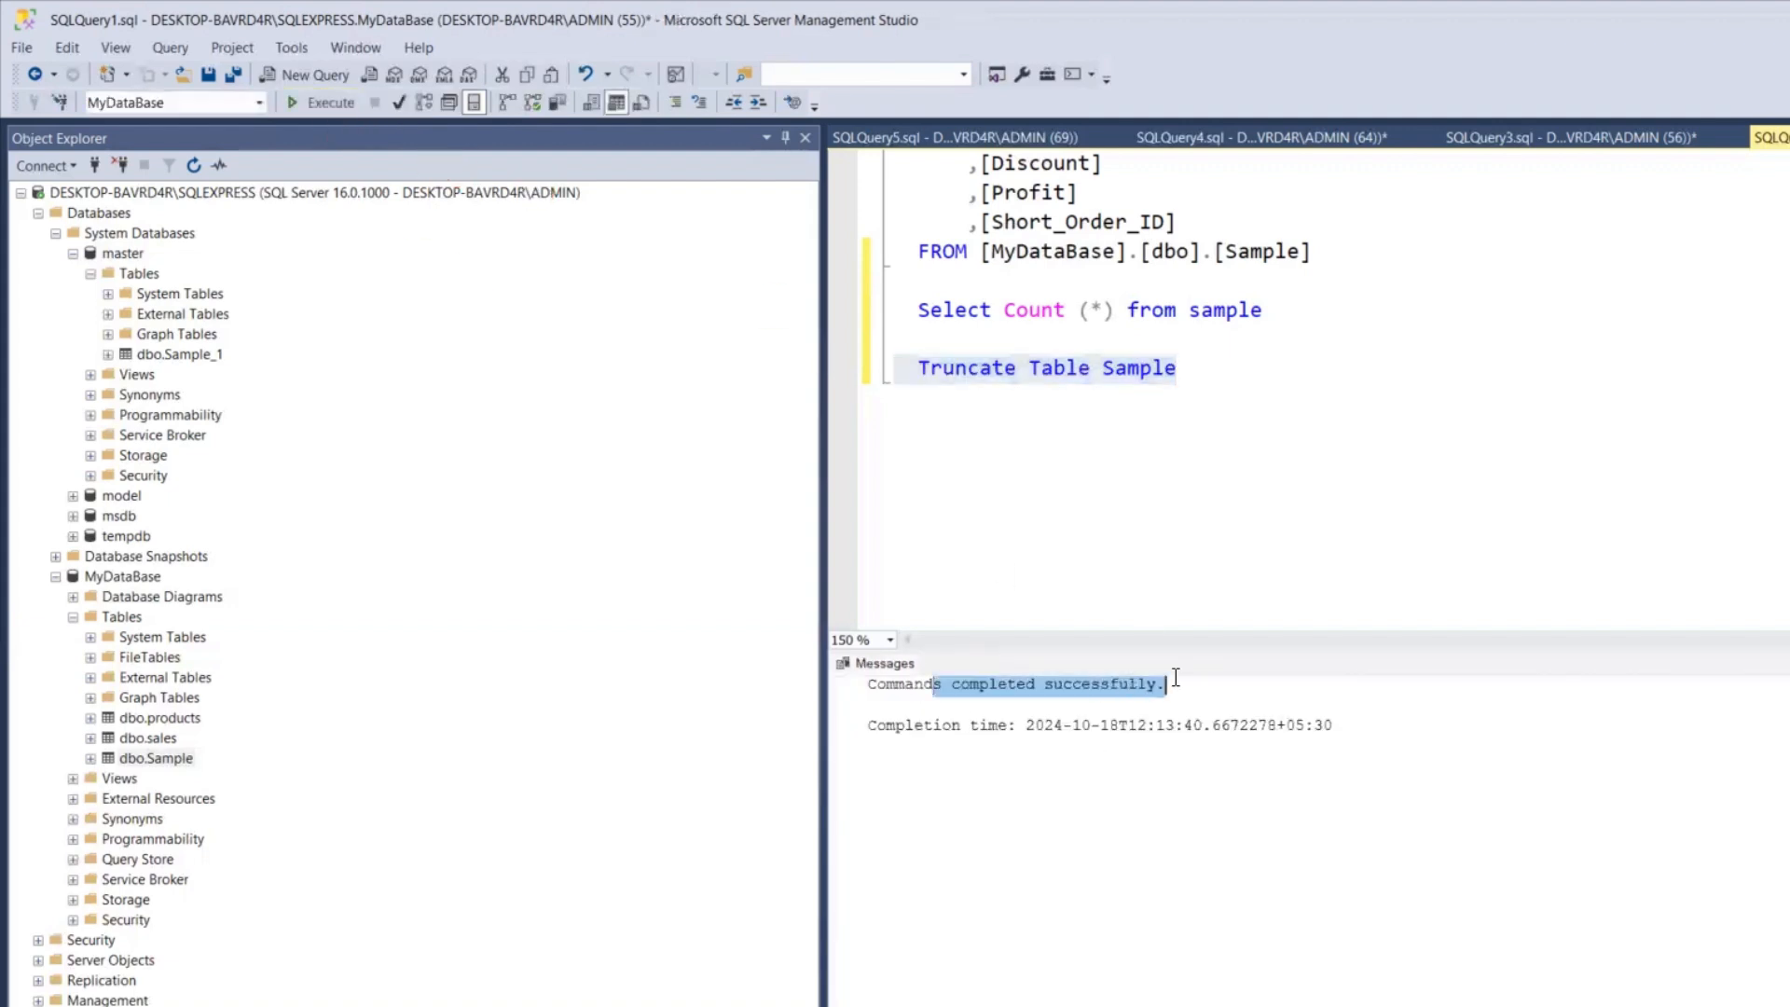
# - Run the Select Count (*) query on the Sample table again to check the truncation
pyautogui.click(1194, 383)
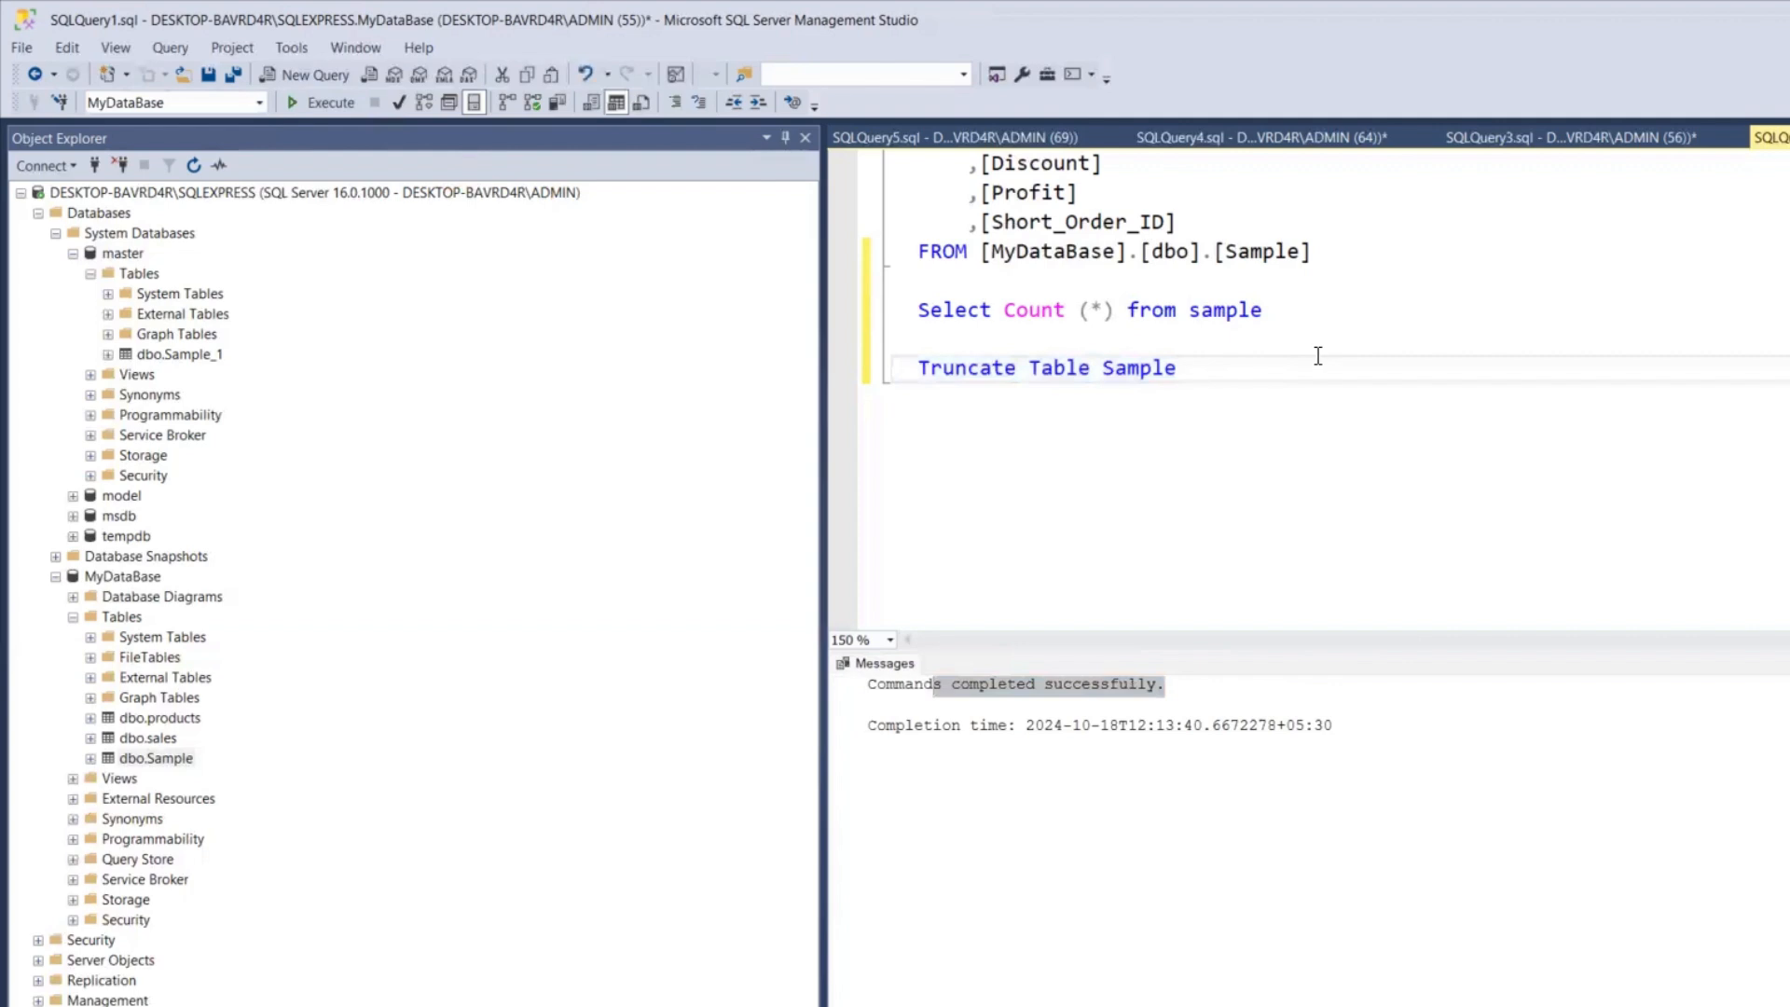
pyautogui.moveTo(1266, 310); pyautogui.dragTo(887, 304)
pyautogui.click(322, 102)
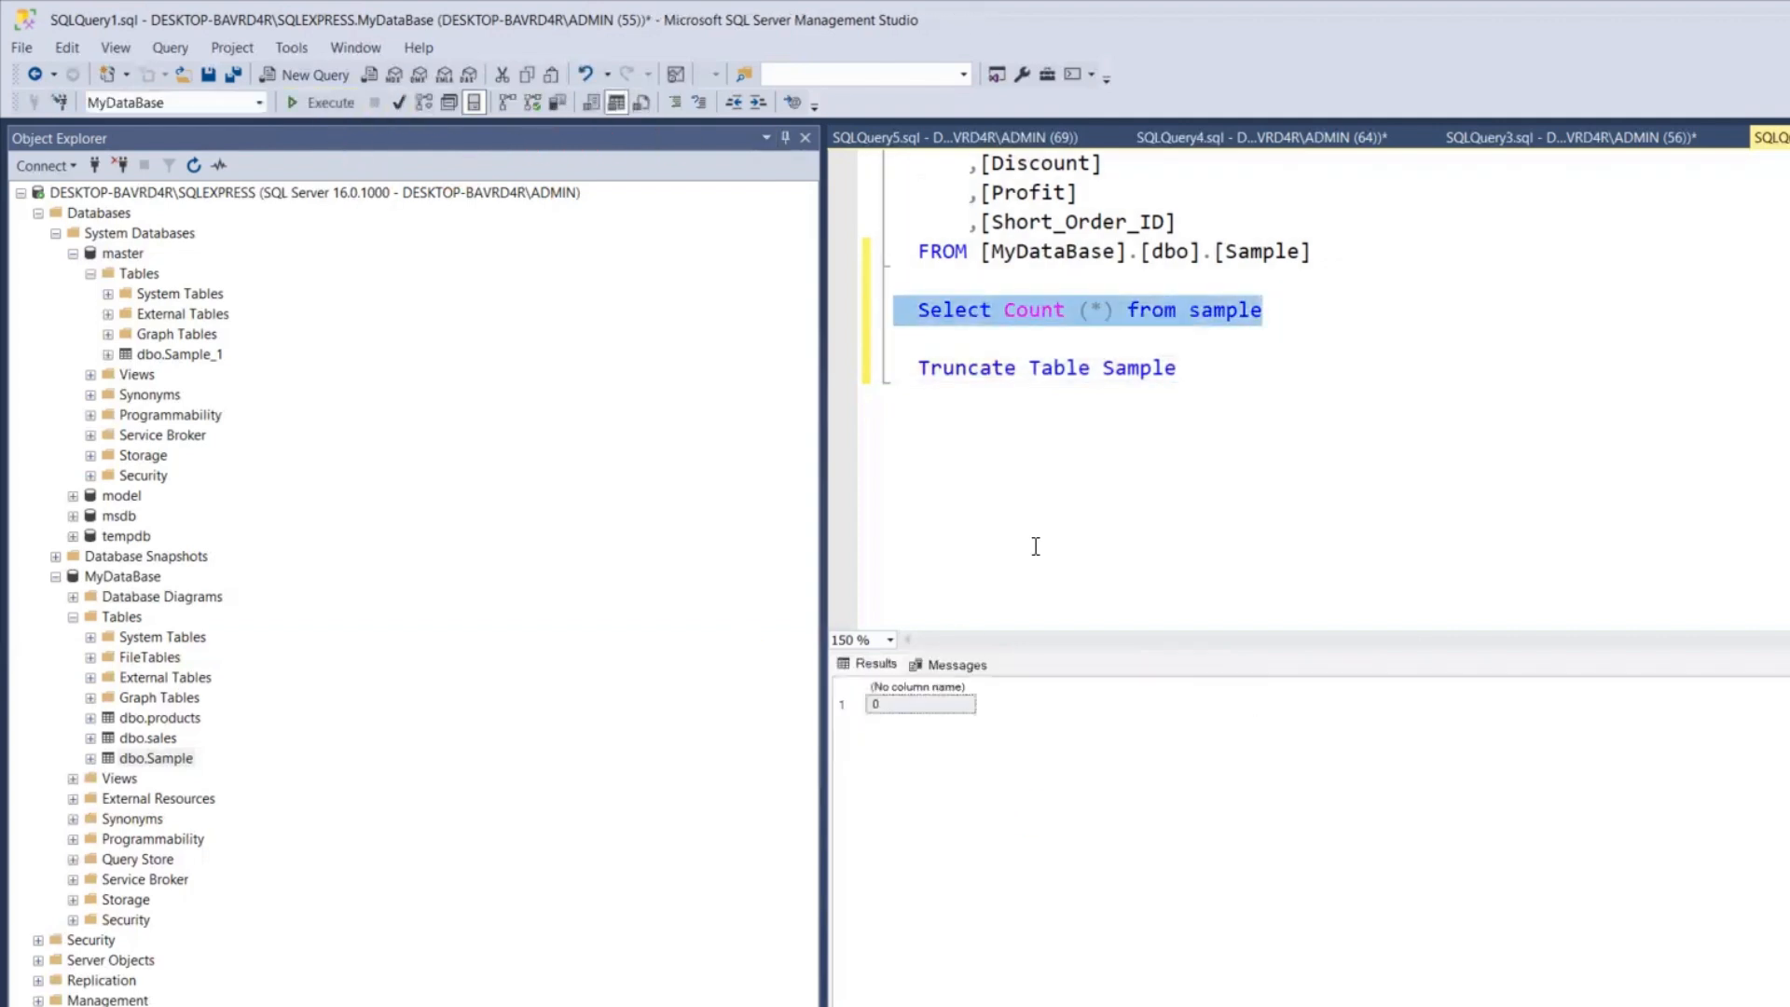
pyautogui.moveTo(1197, 377); pyautogui.dragTo(800, 374)
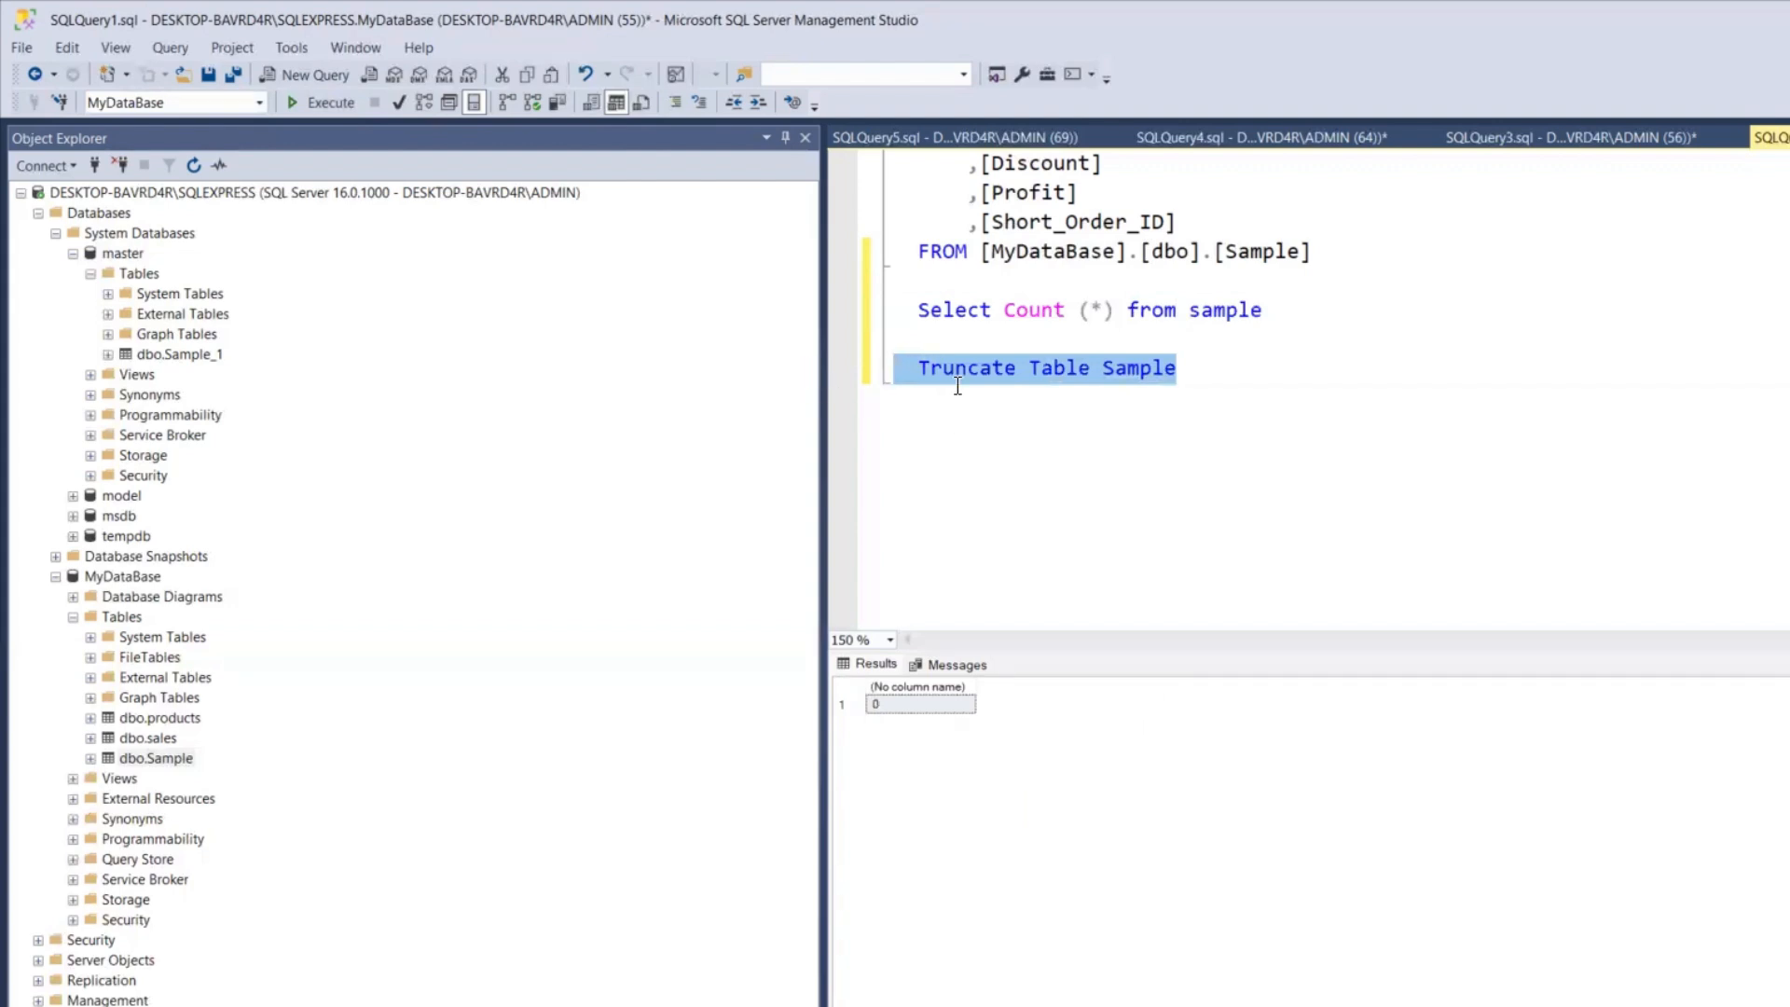
pyautogui.click(1096, 380)
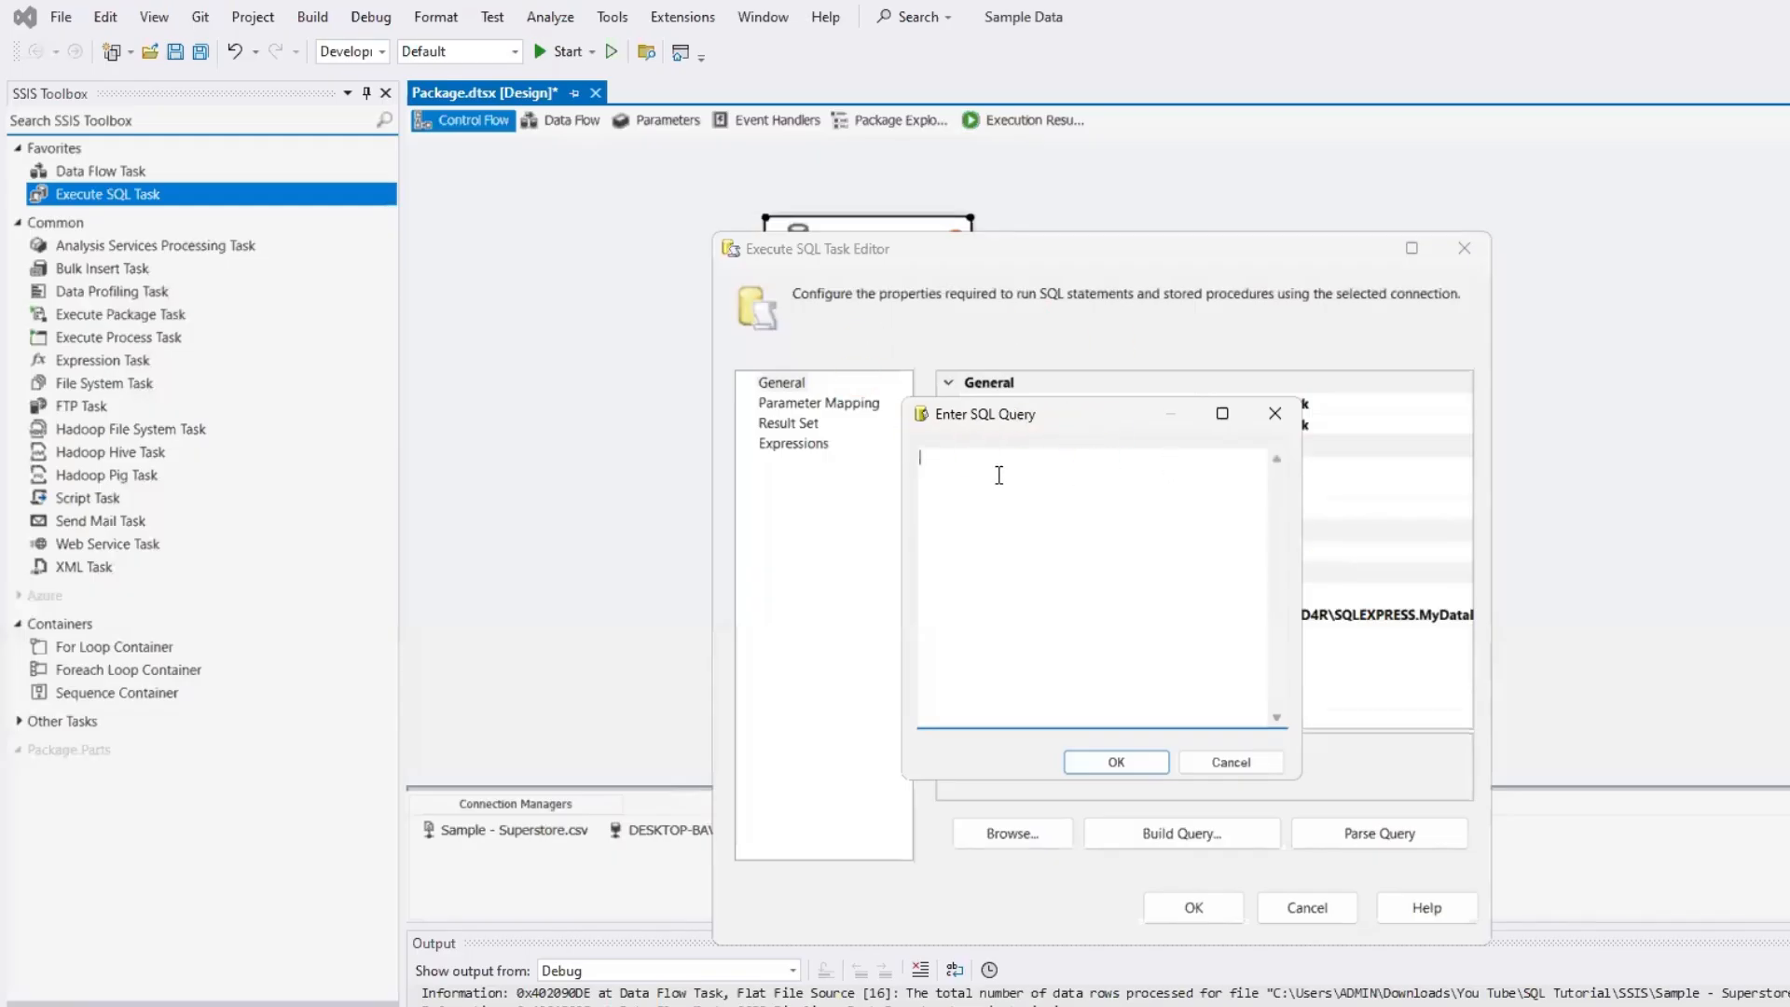
pyautogui.write('Select Count(*) from sample')
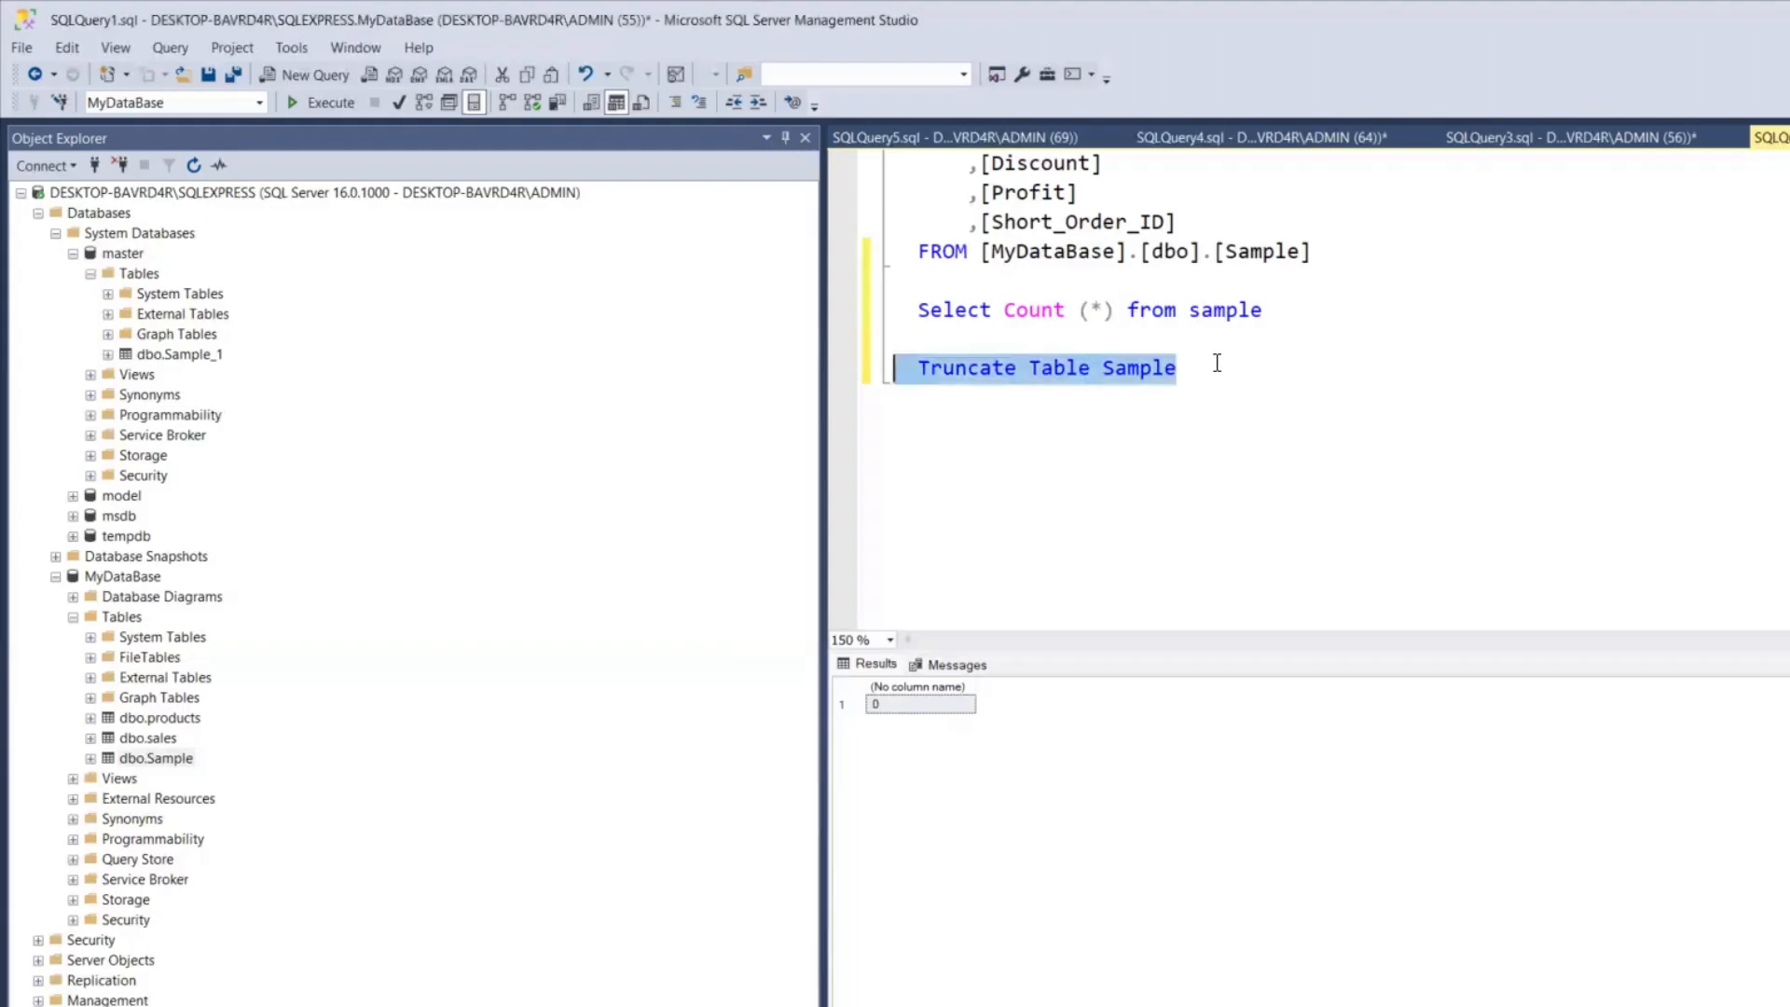
# - Copy the whole Truncate Table Sample statement from the query in SQL Server Management Studio
pyautogui.click(1244, 442)
pyautogui.moveTo(1188, 371); pyautogui.dragTo(1016, 389)
pyautogui.hotkey('shift', 'Home')
pyautogui.hotkey('ctrl', 'c')
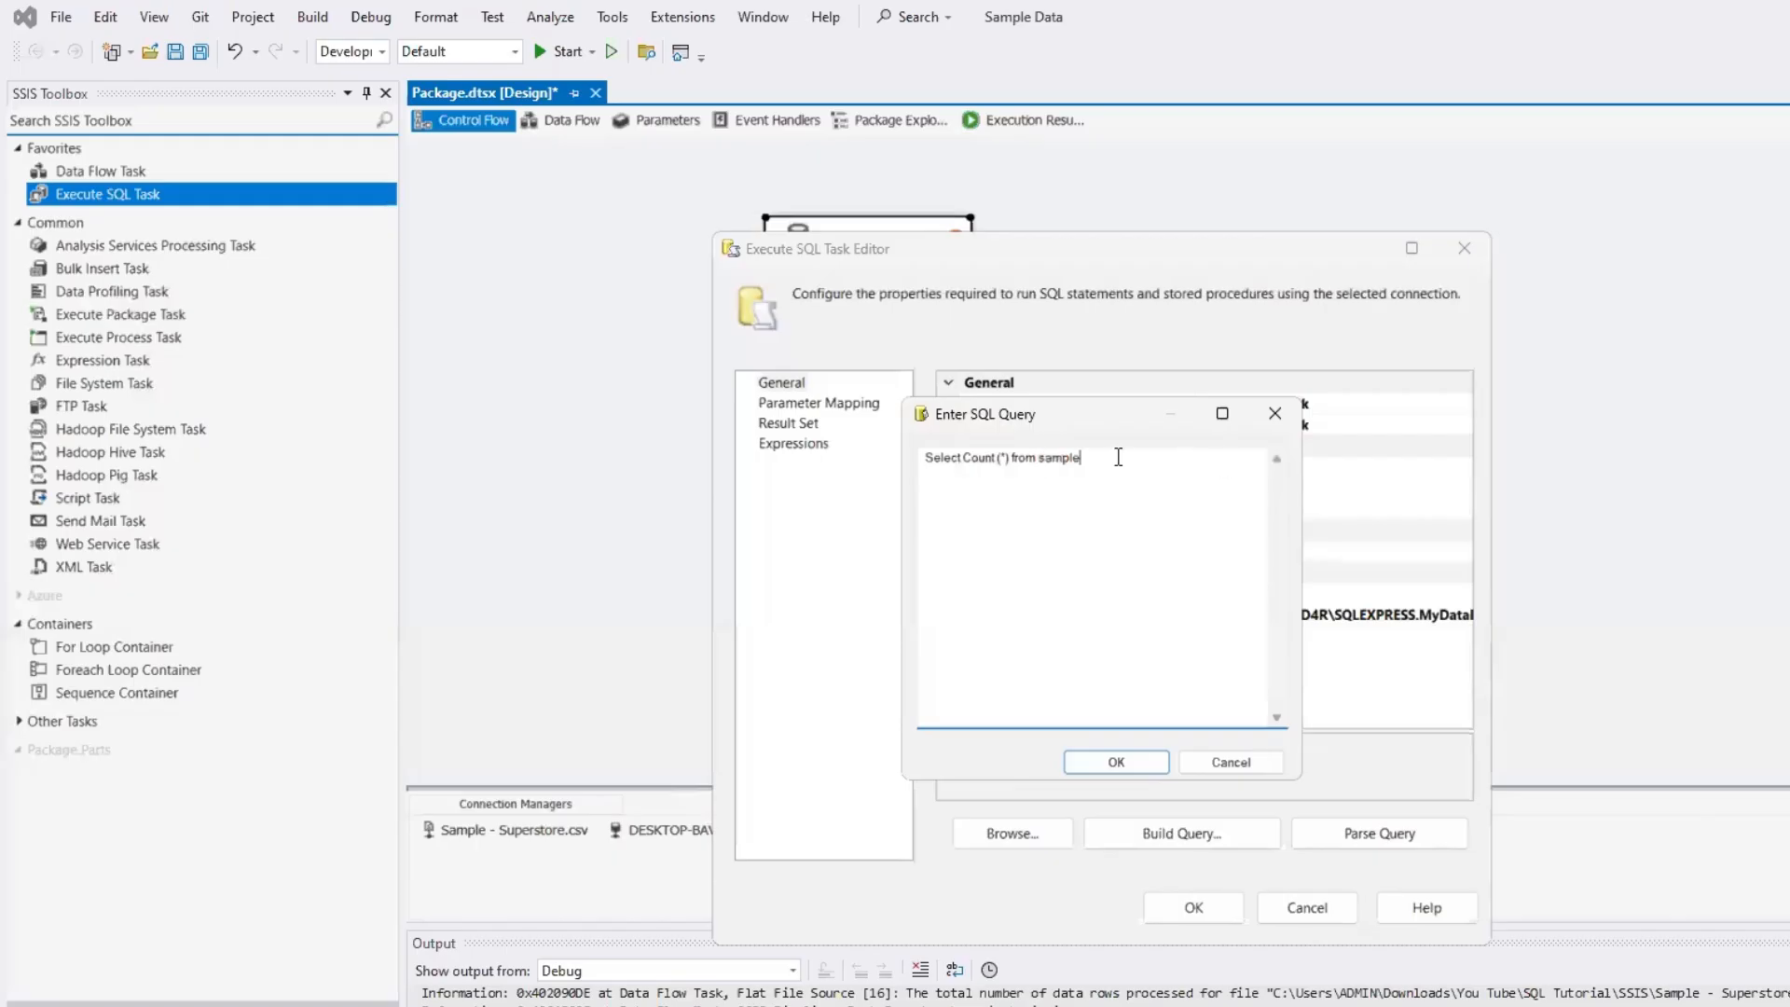
# - Set the Execute SQL Task's query to "Truncate Table Sample", accept the editor, and connect the task to the Data Flow Task
pyautogui.moveTo(1118, 456); pyautogui.dragTo(821, 456)
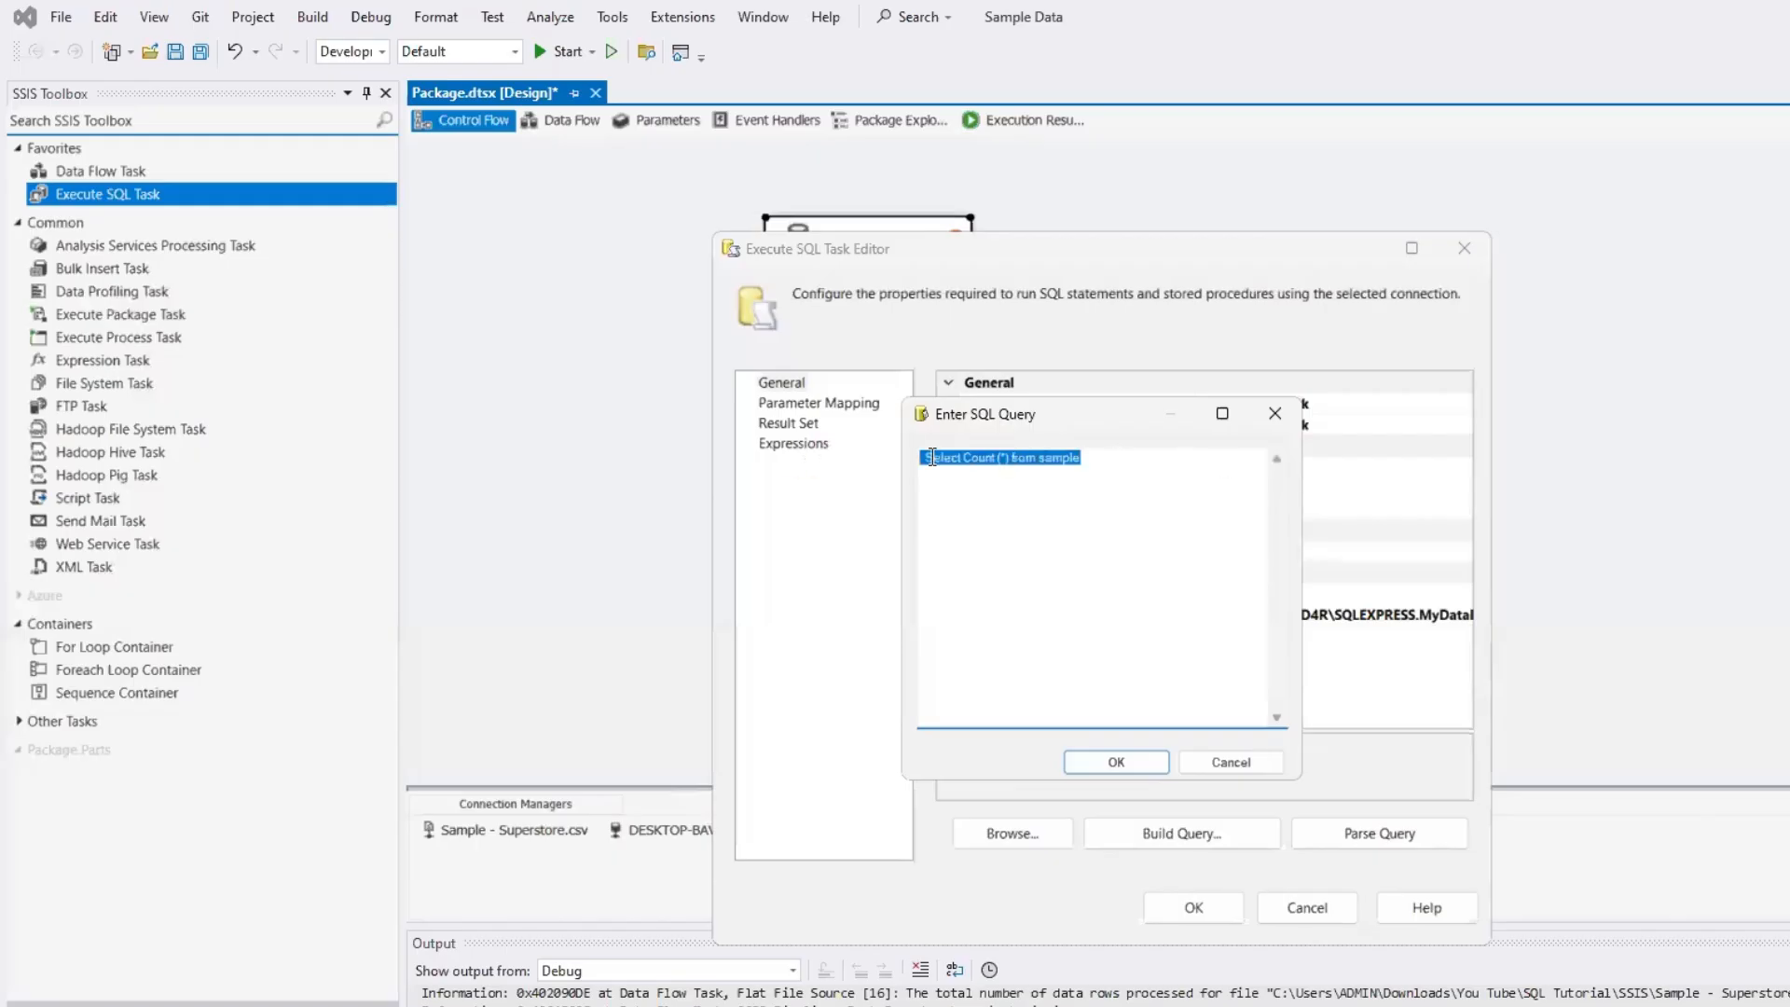
pyautogui.hotkey('ctrl', 'v')
pyautogui.click(1123, 761)
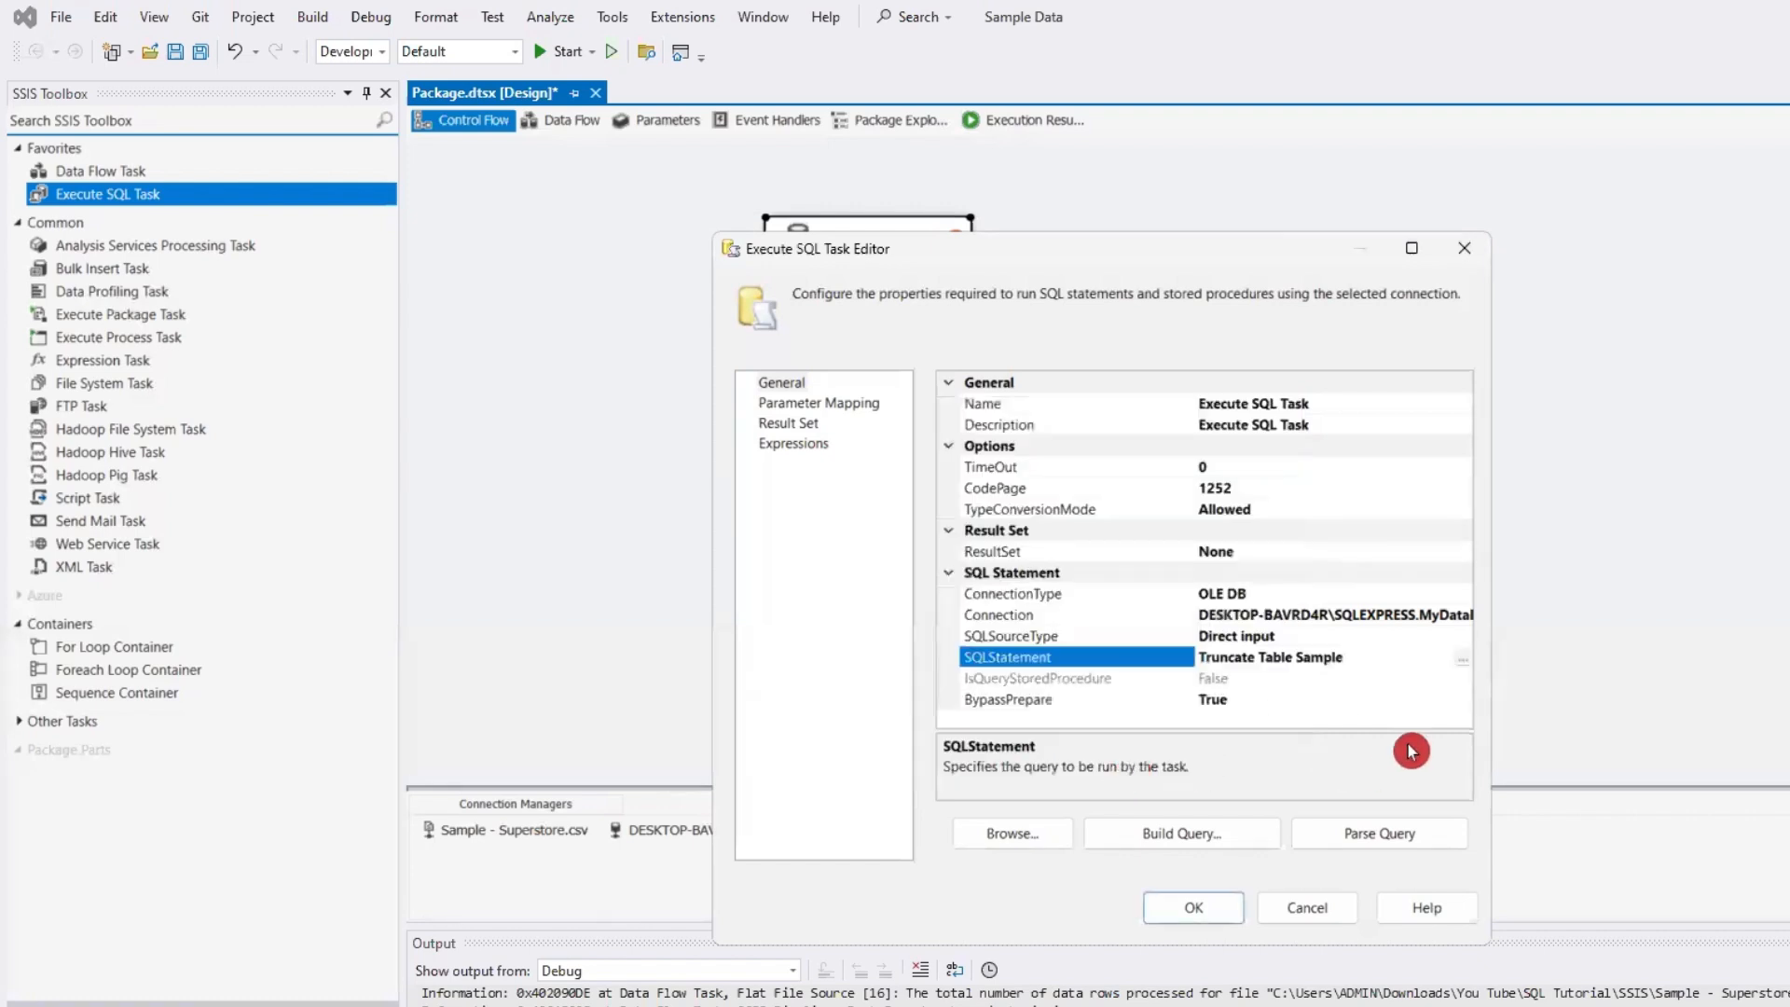
pyautogui.click(1189, 912)
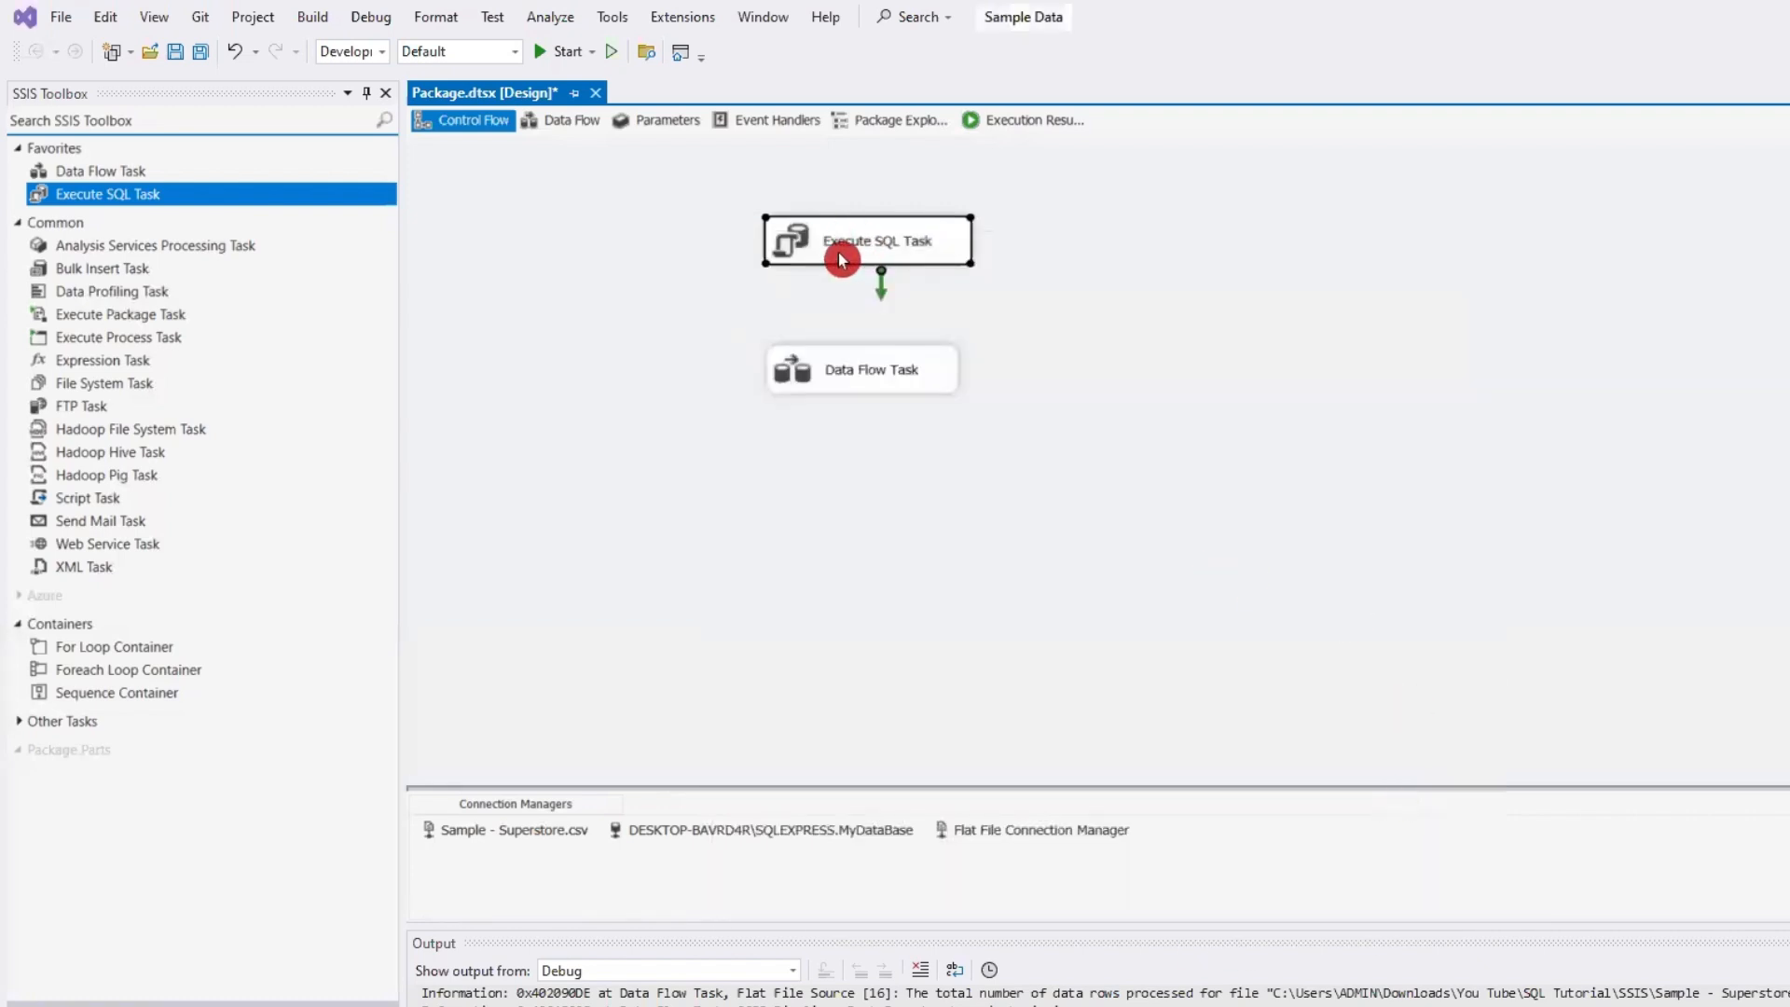
pyautogui.moveTo(885, 284); pyautogui.dragTo(879, 369)
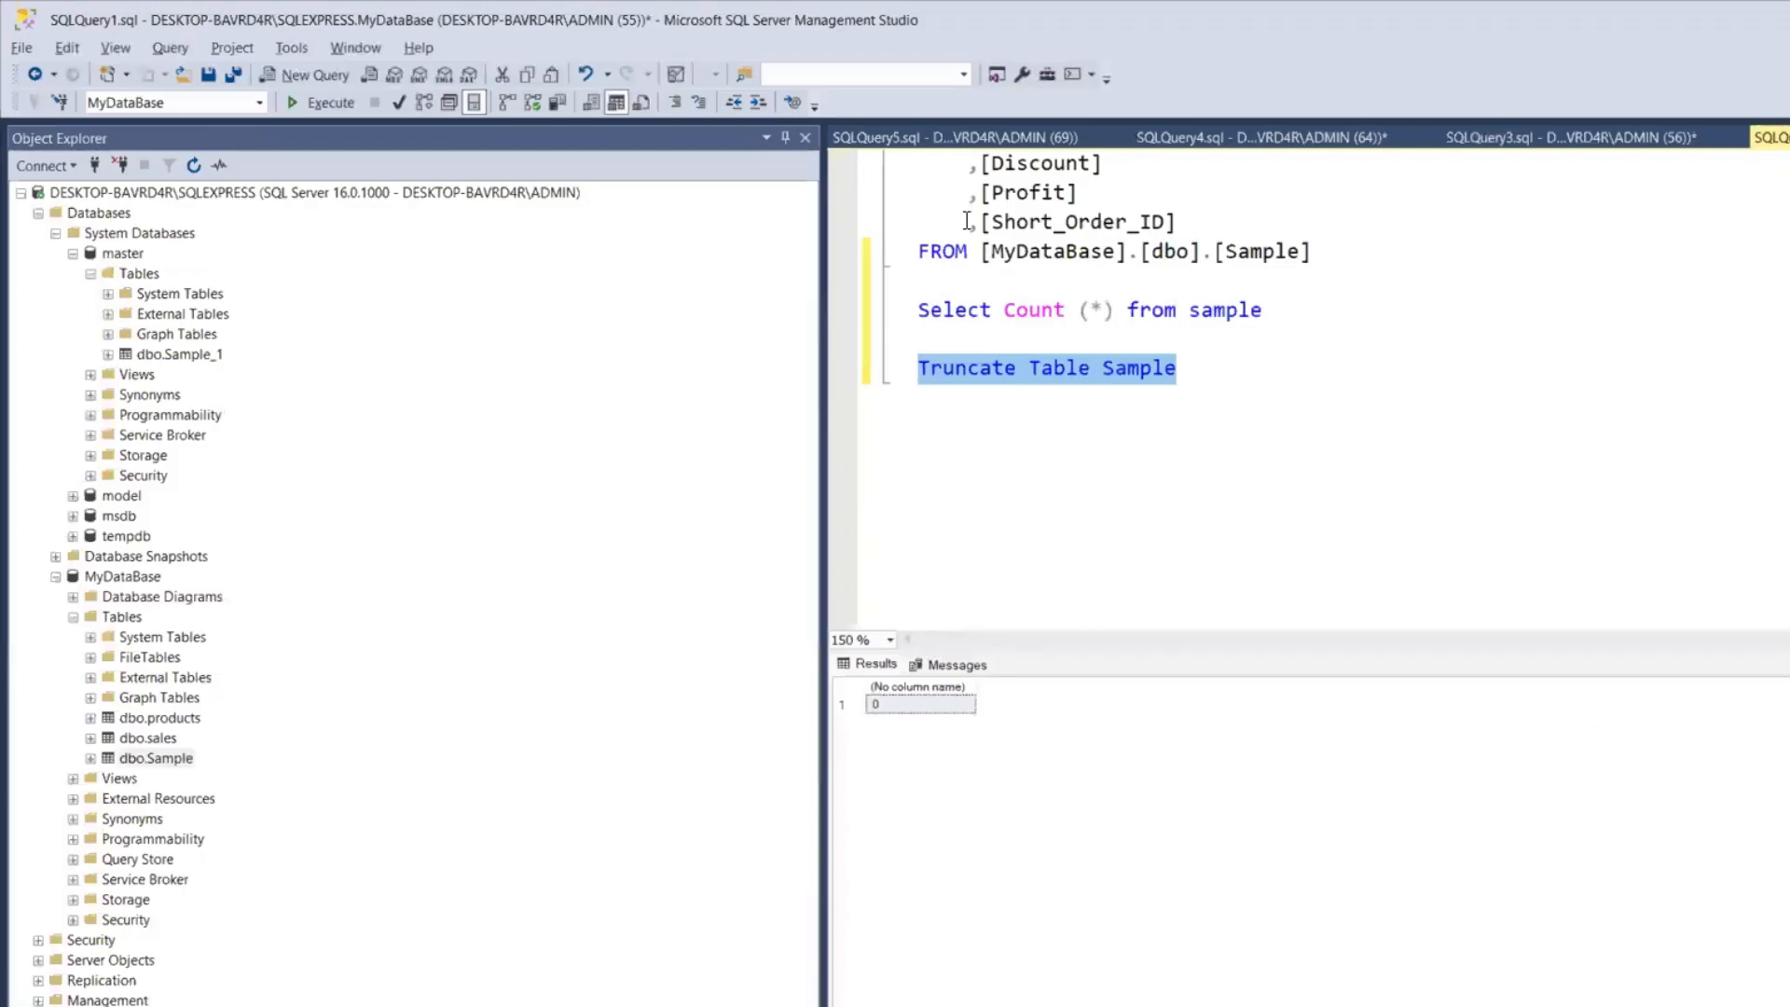
# - Review the Sample_1 query, the package's data flow, and the Sample and Sample_1 tables in MyDataBase and master
pyautogui.click(1228, 138)
pyautogui.hotkey('alt', 'Tab')
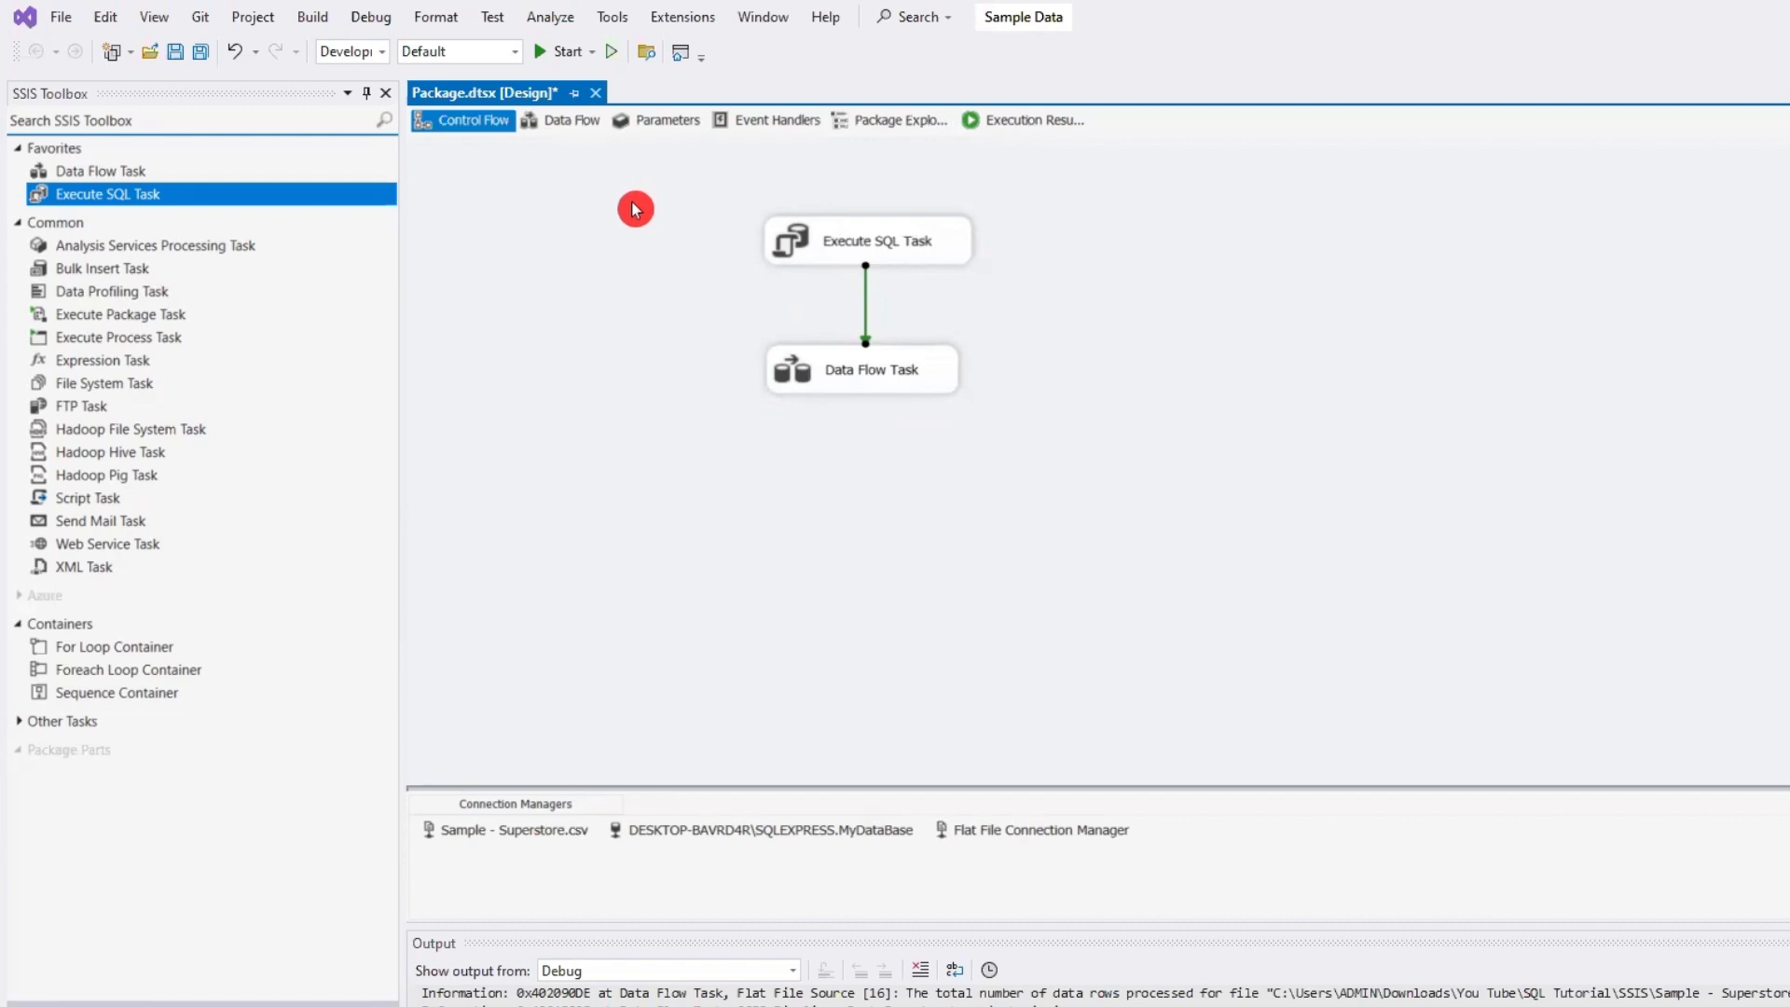
pyautogui.click(580, 130)
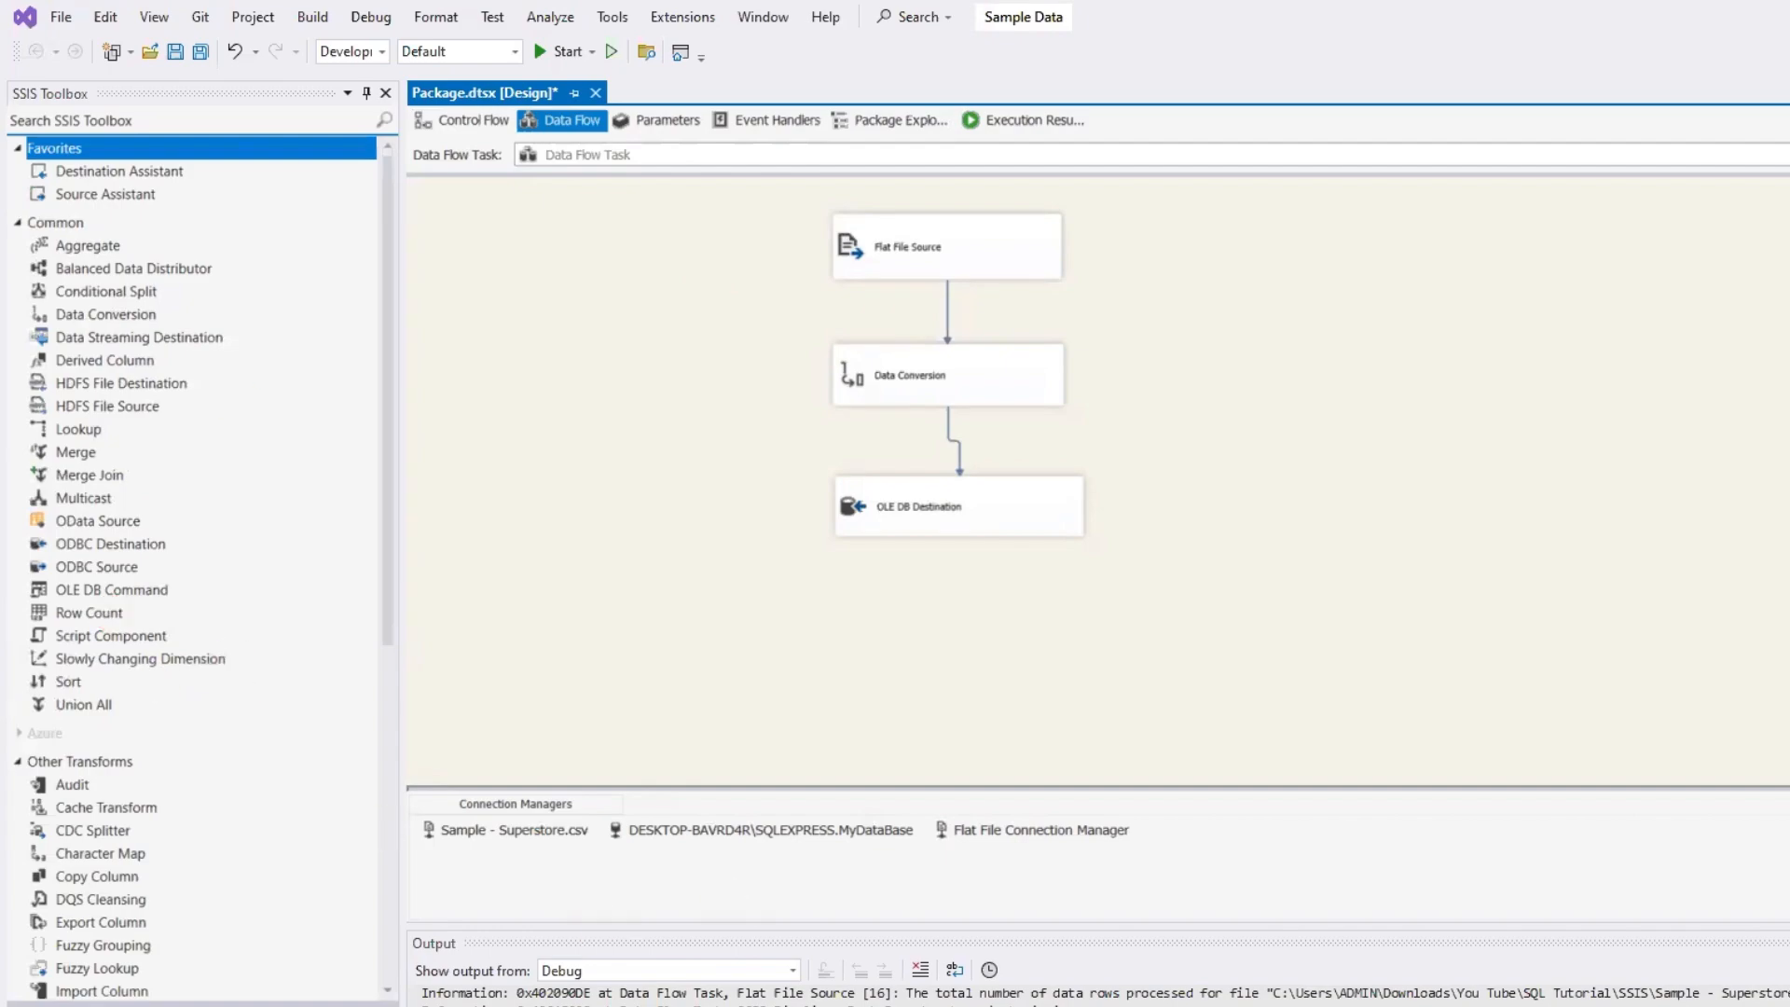
pyautogui.hotkey('alt', 'Tab')
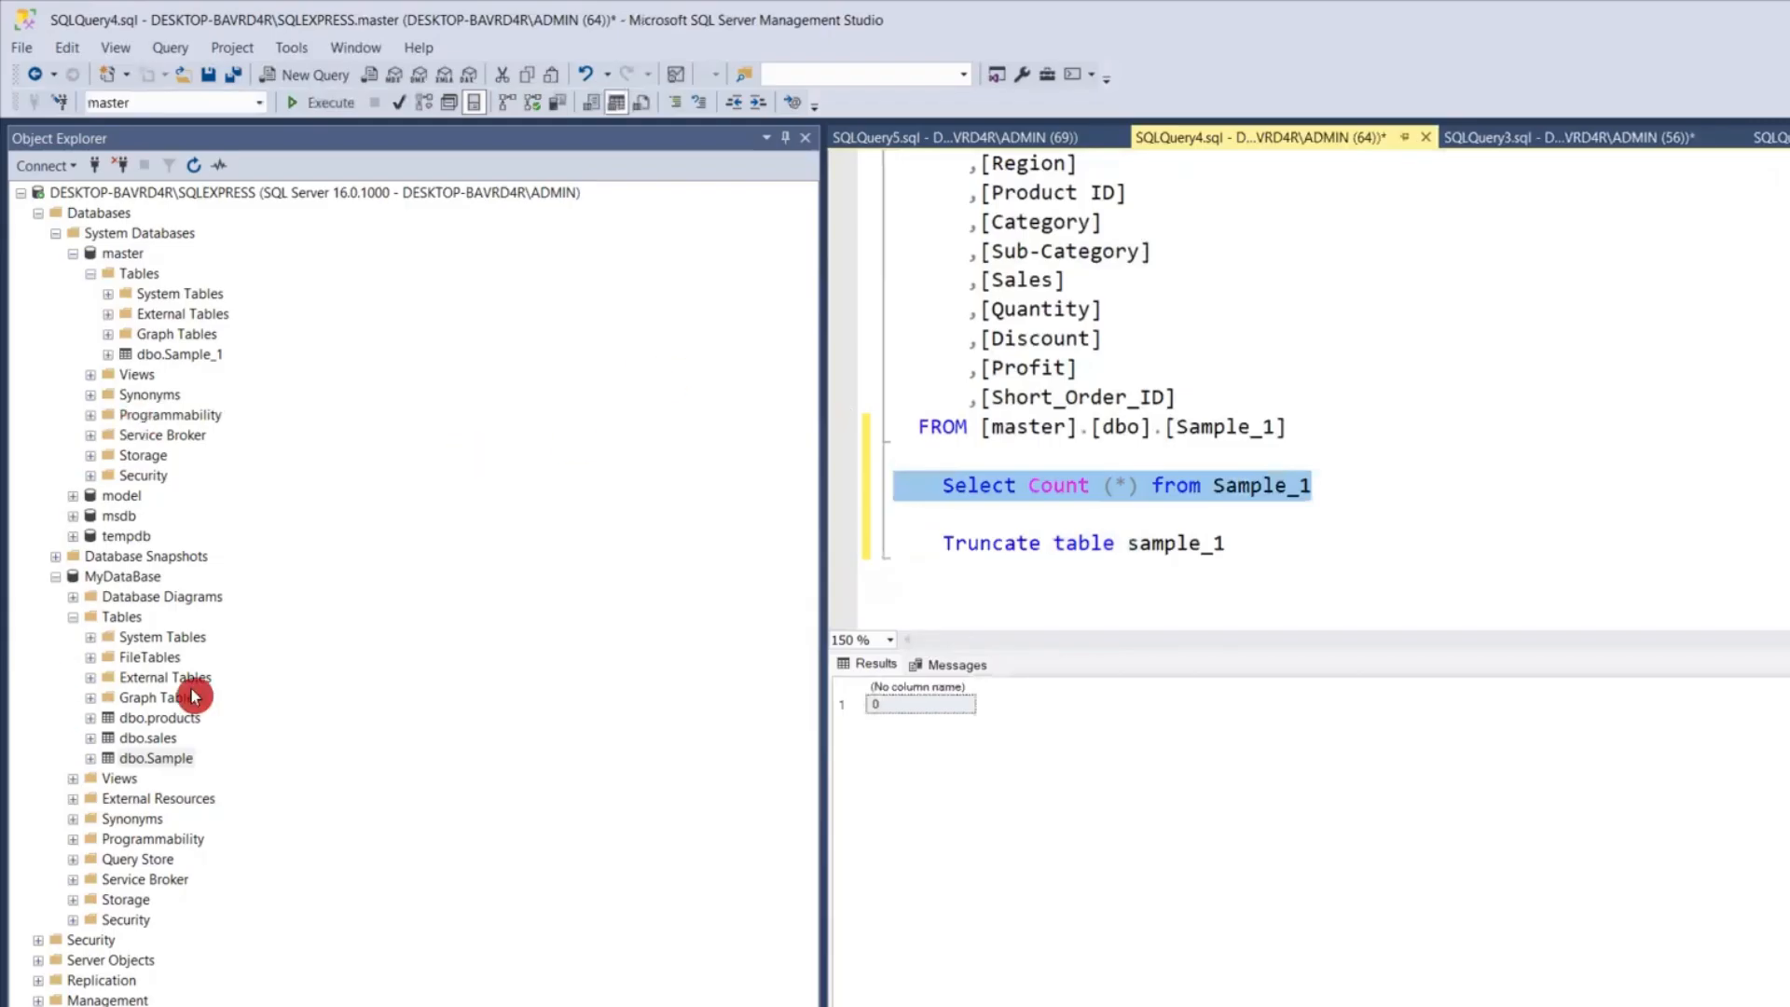
pyautogui.click(152, 756)
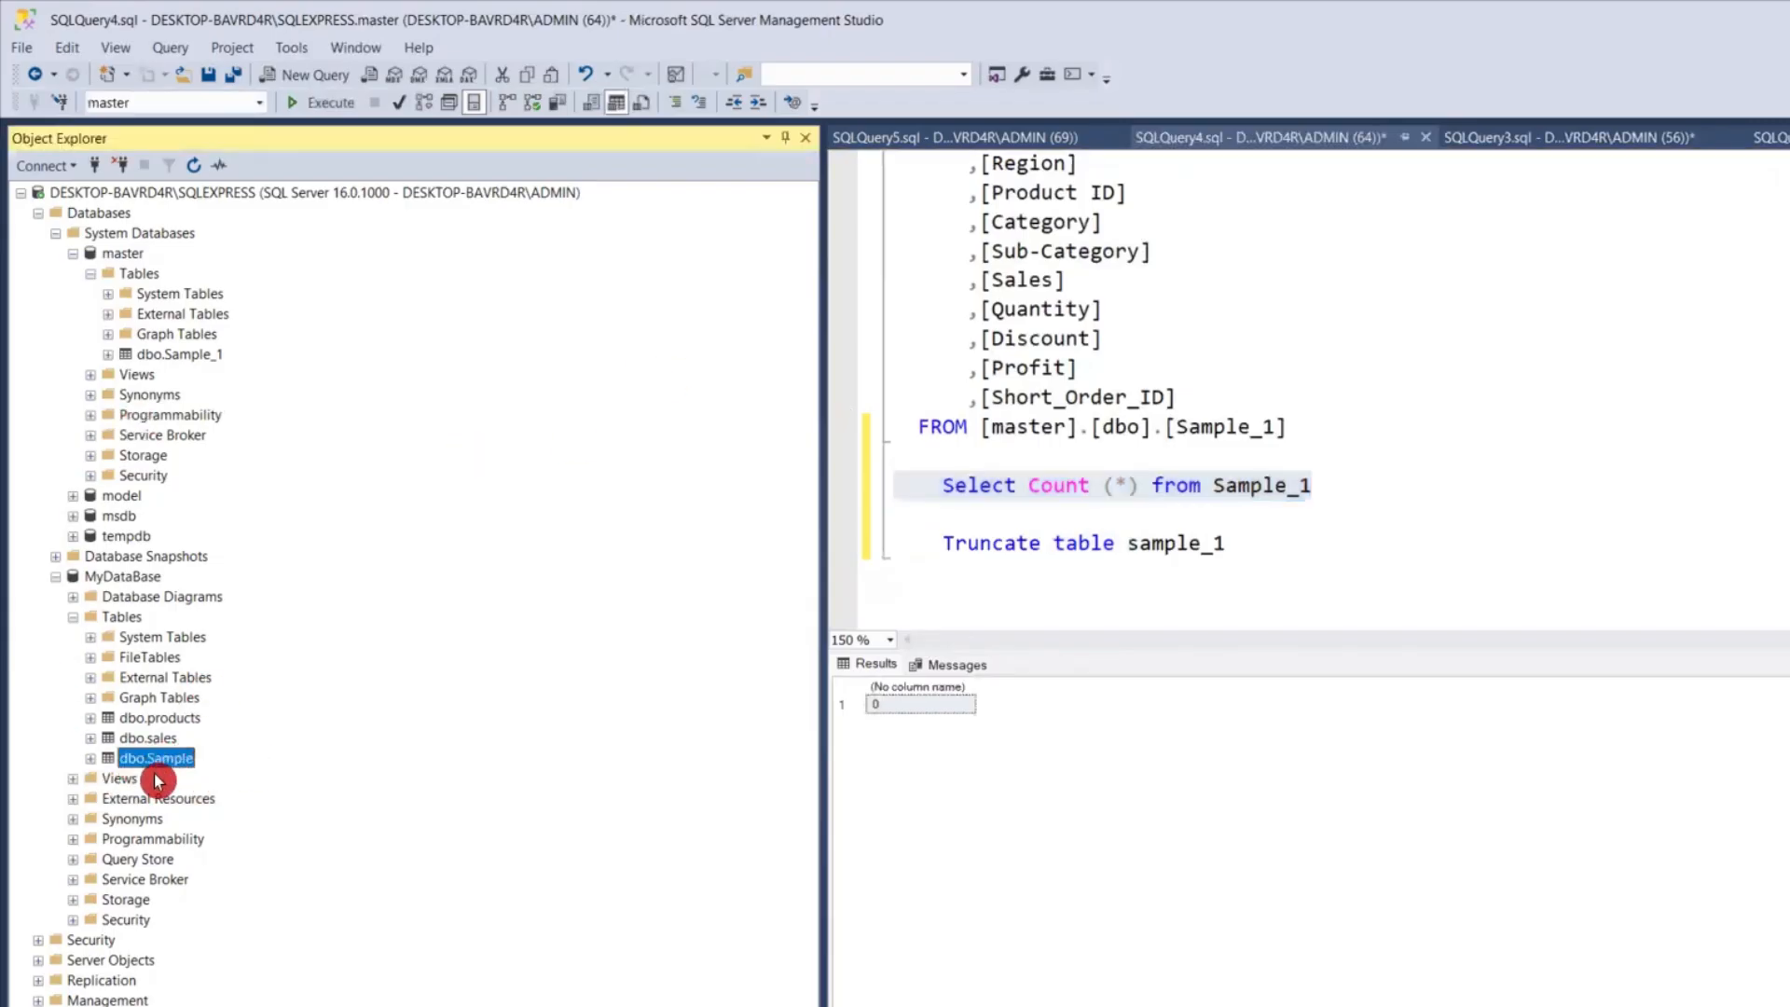
pyautogui.press('F2')
pyautogui.click(291, 802)
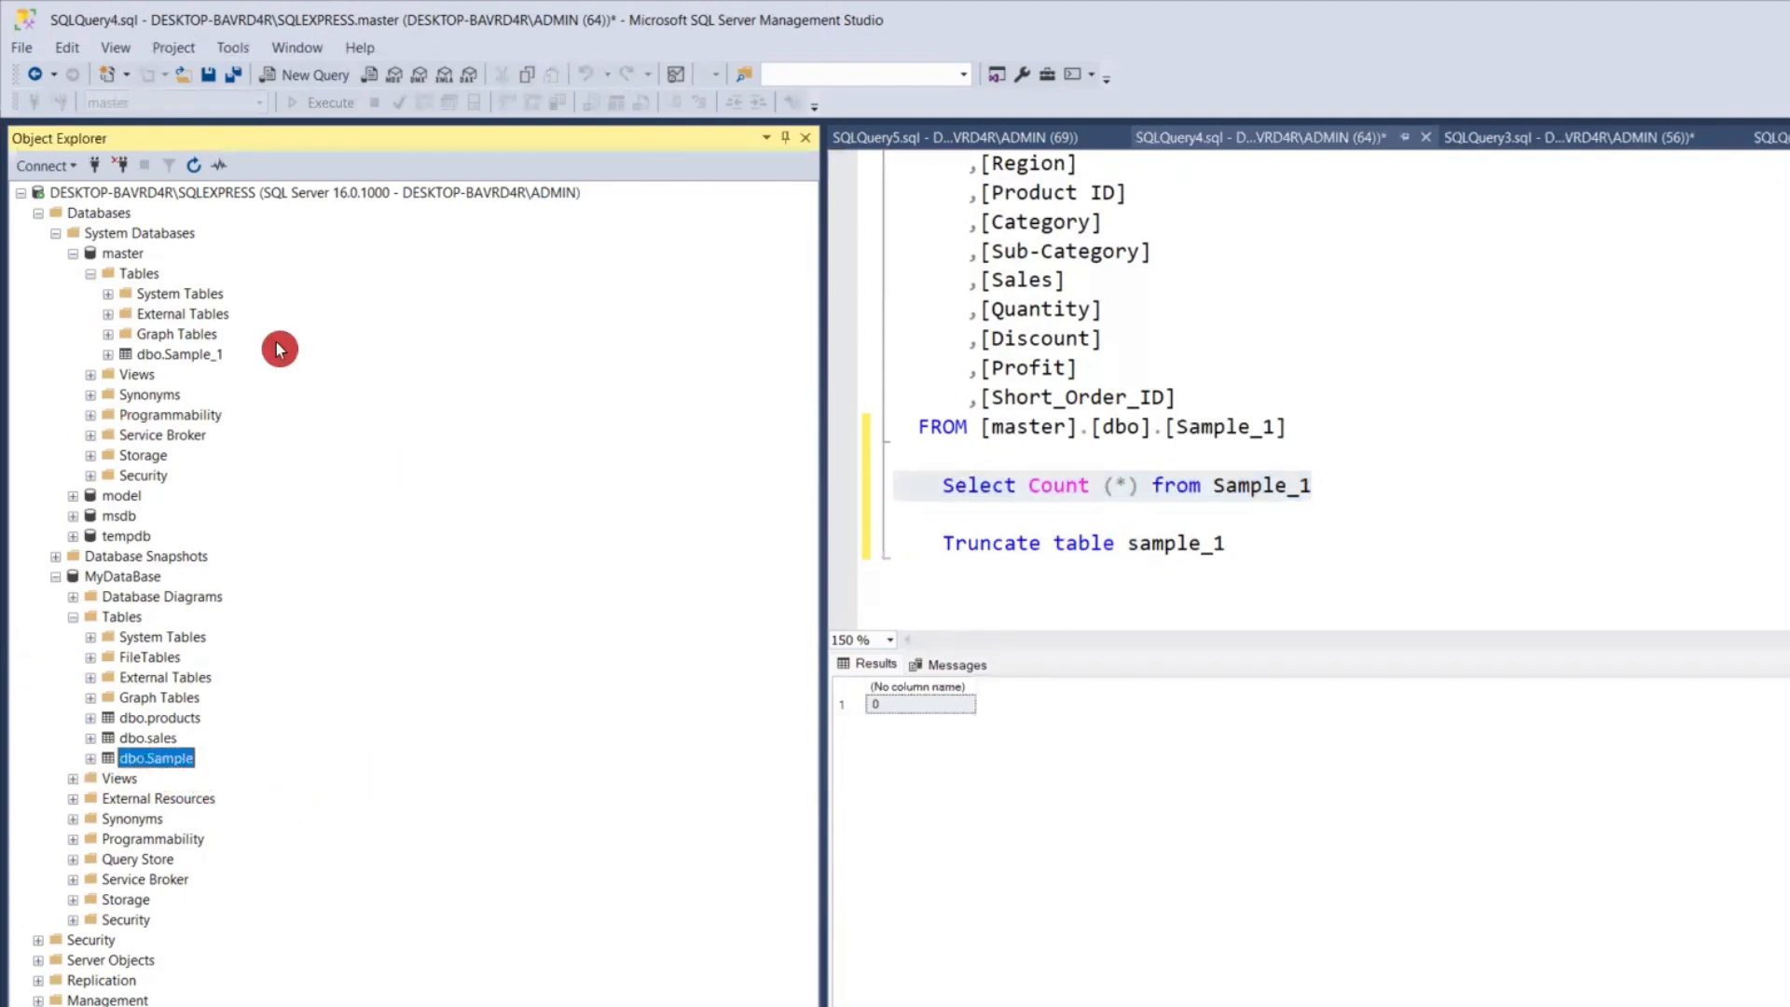
pyautogui.click(182, 354)
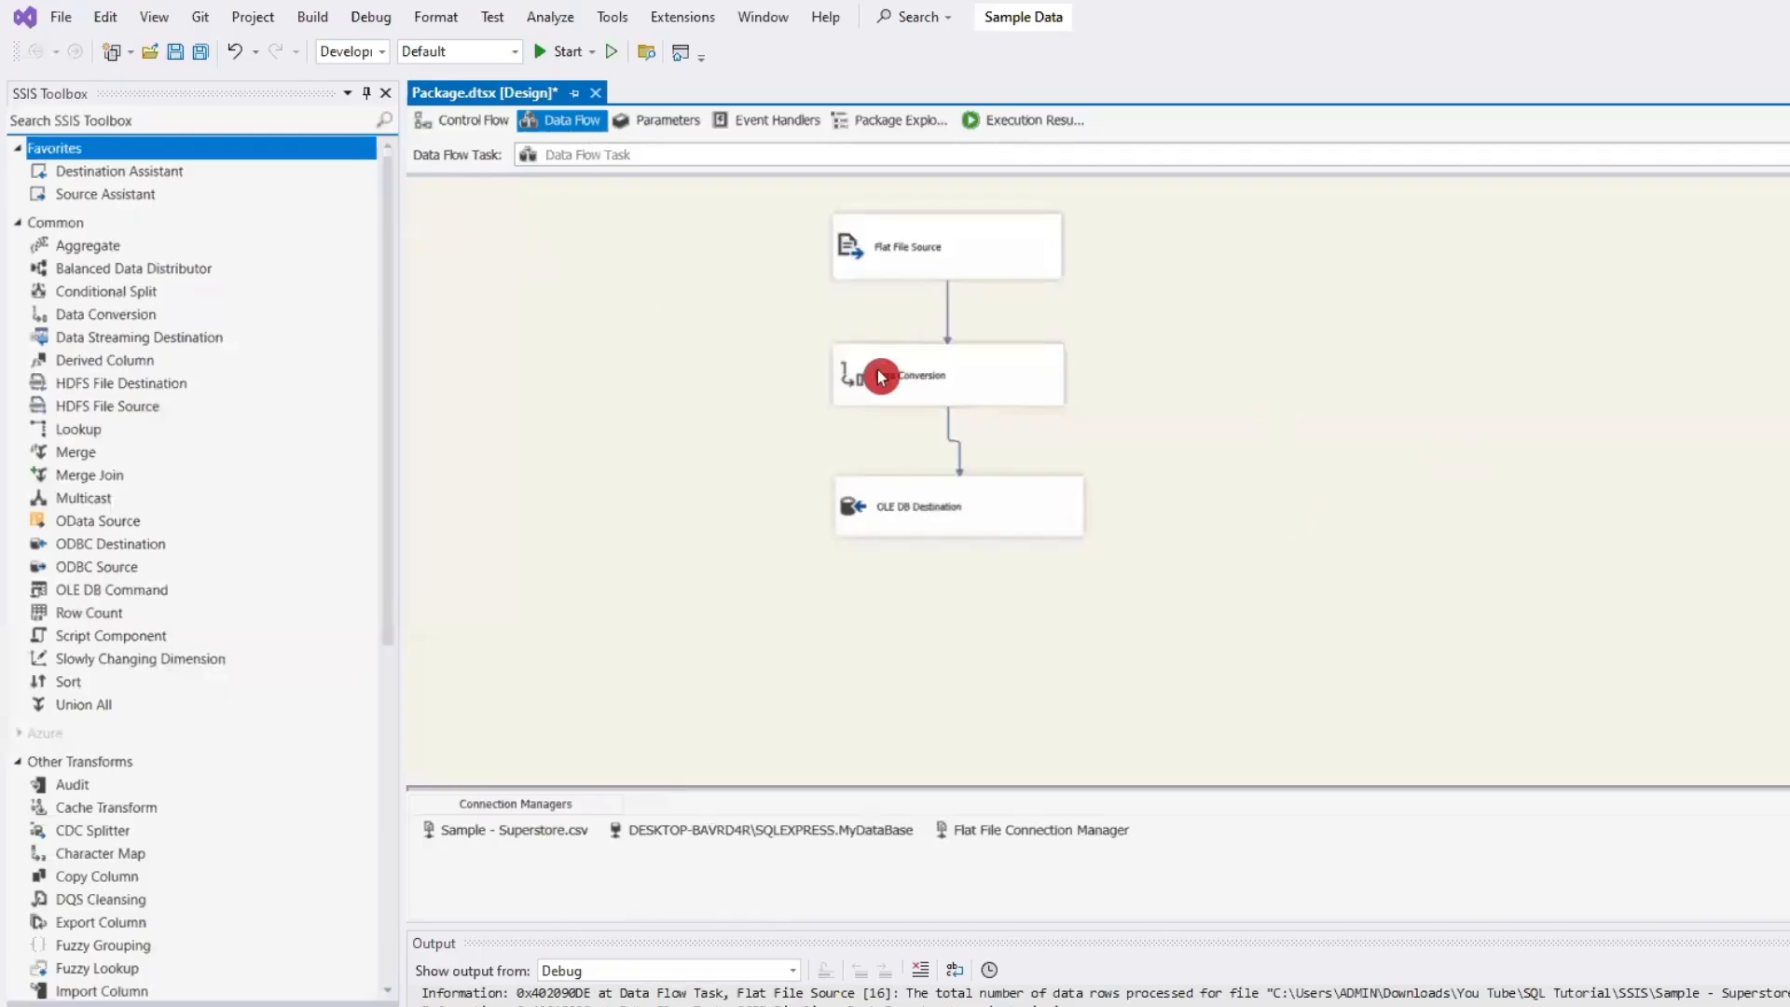
# - Add a second Data Flow Task to the control flow, beside the existing Execute SQL Task and Data Flow Task
pyautogui.click(464, 128)
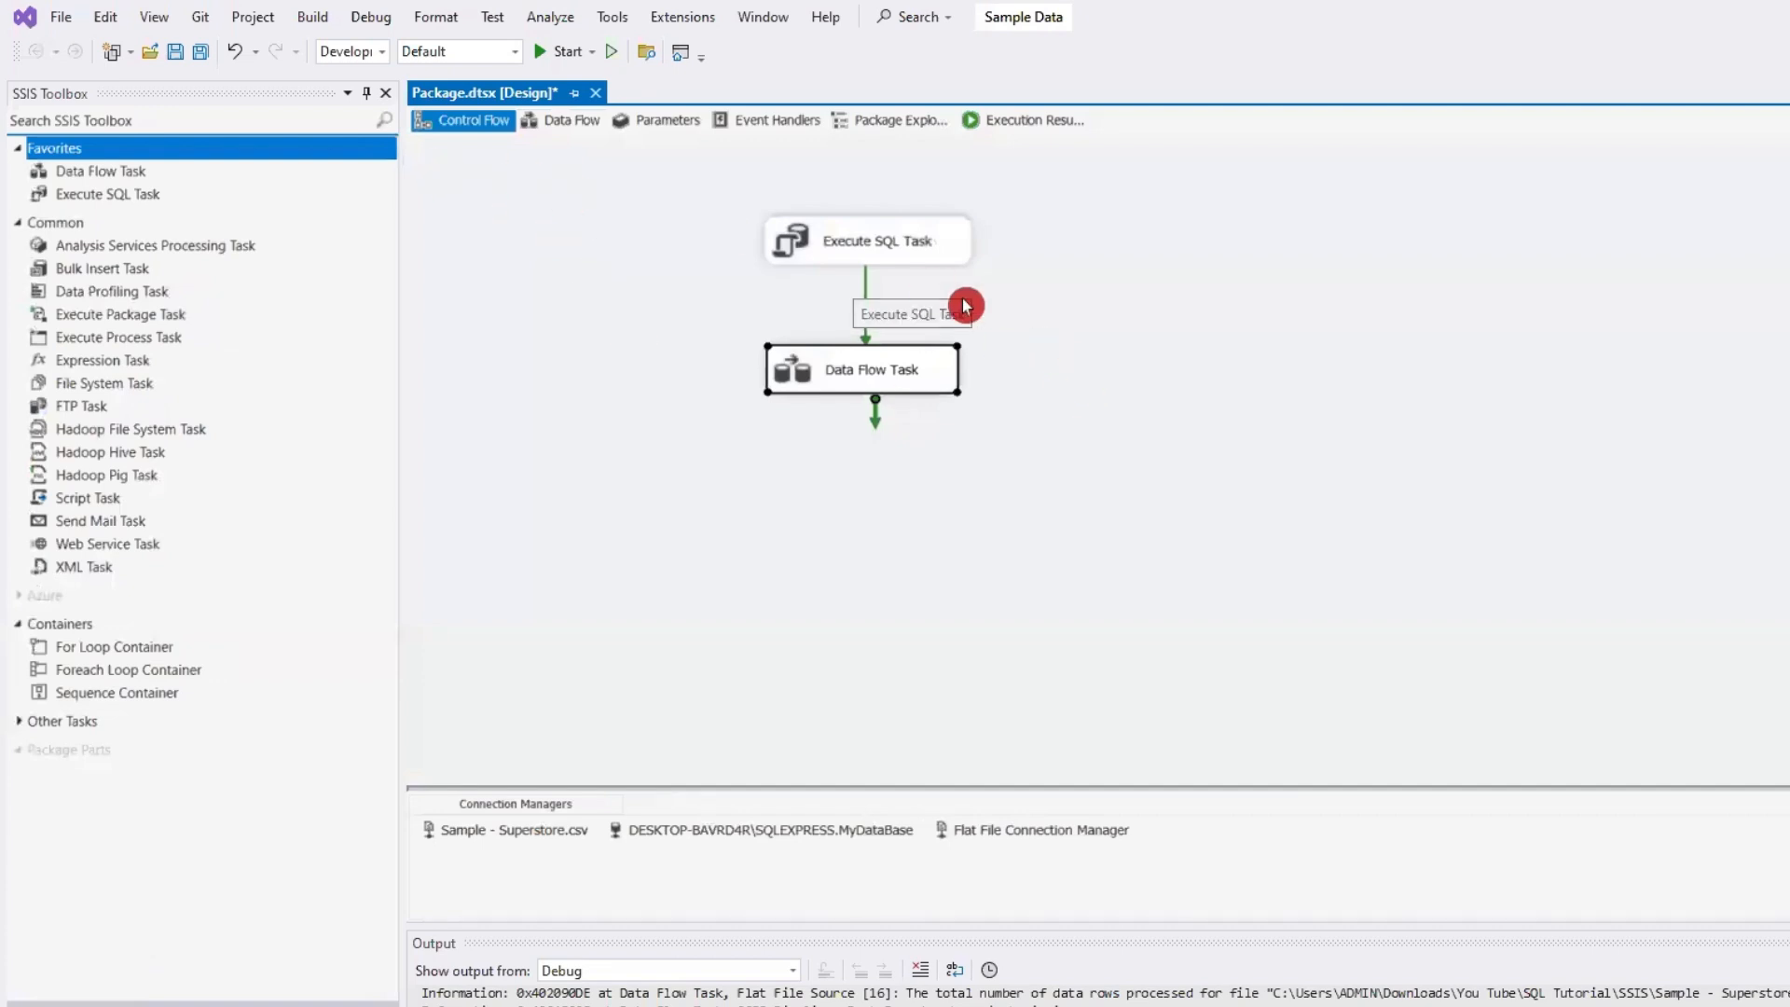
pyautogui.click(116, 175)
pyautogui.moveTo(116, 177); pyautogui.dragTo(350, 195)
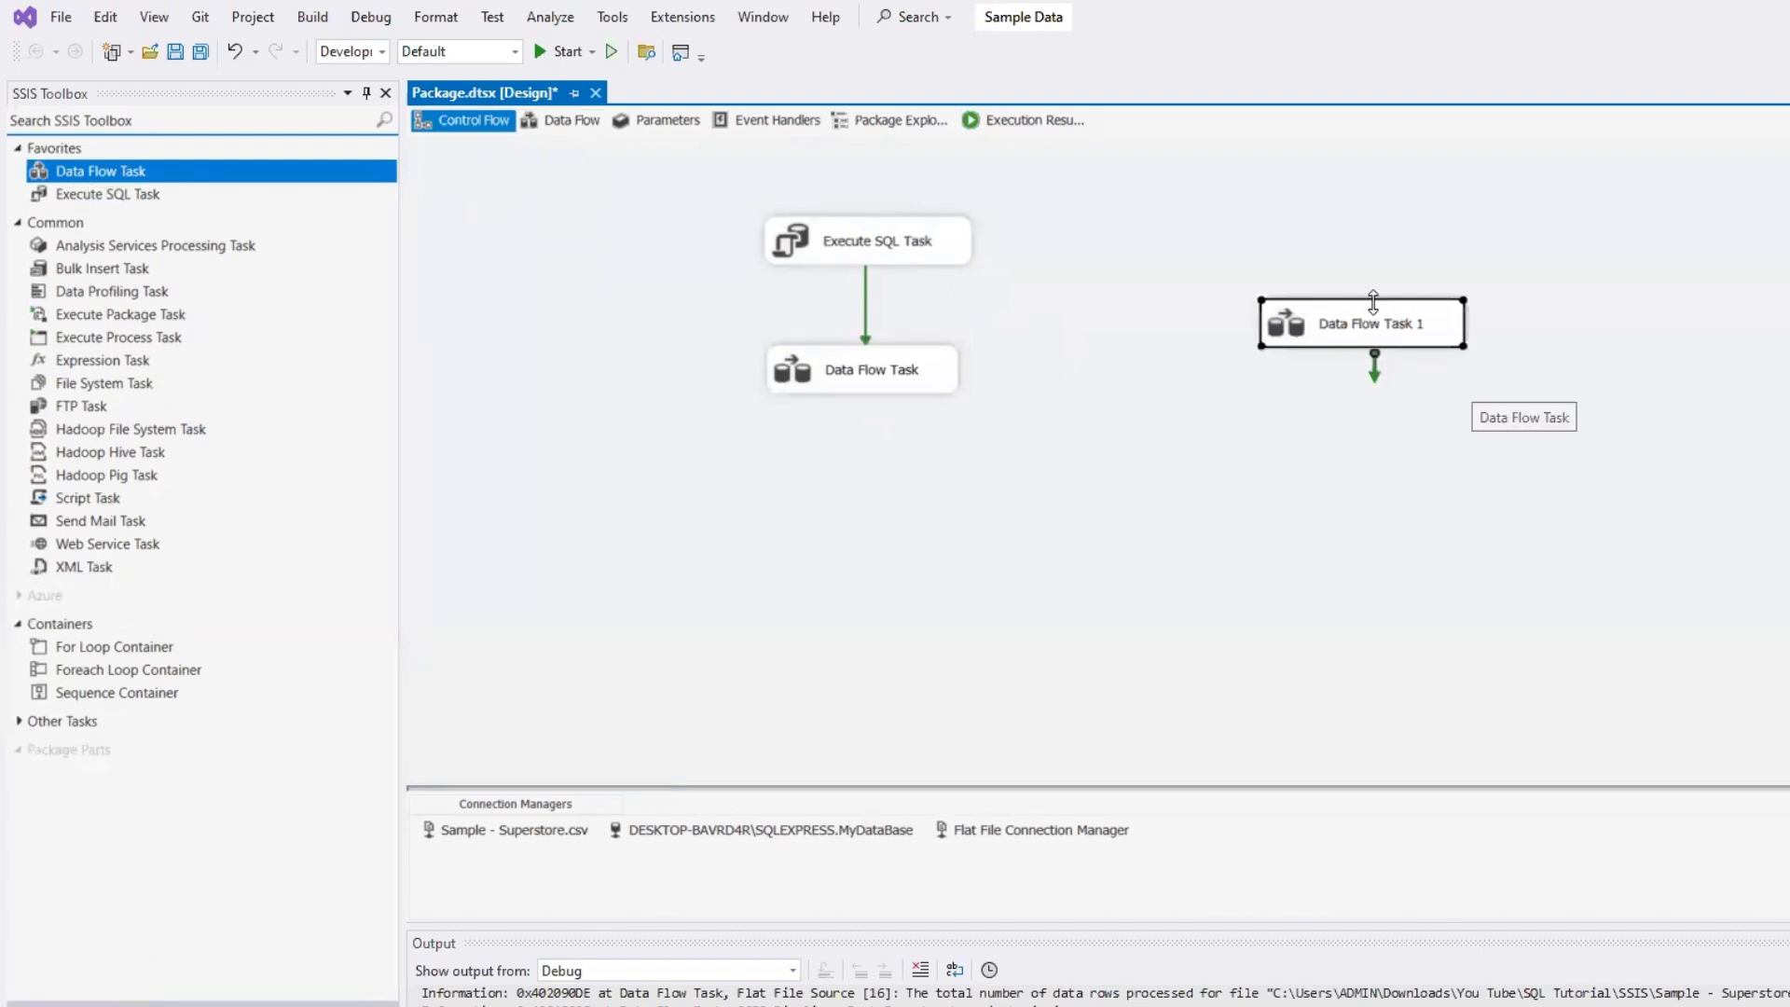
pyautogui.moveTo(1349, 324); pyautogui.dragTo(1249, 303)
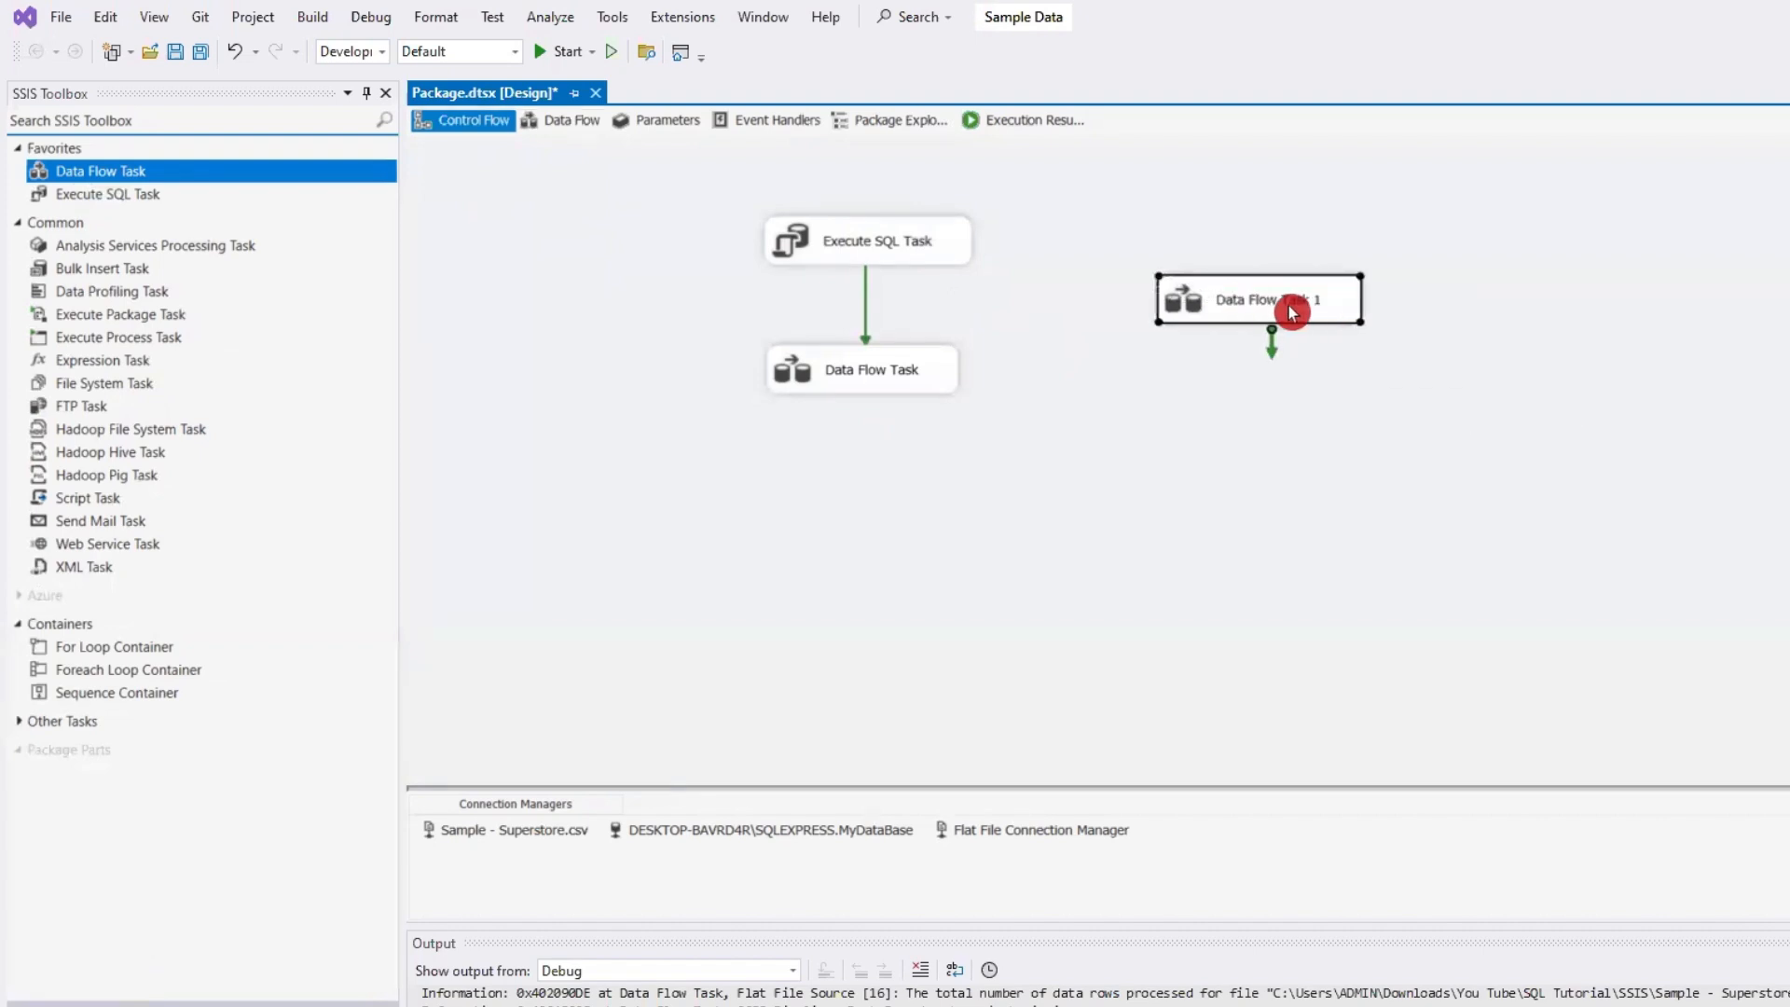
# - Open the second Data Flow Task and add an OLE DB Source to its data flow
pyautogui.doubleClick(1284, 305)
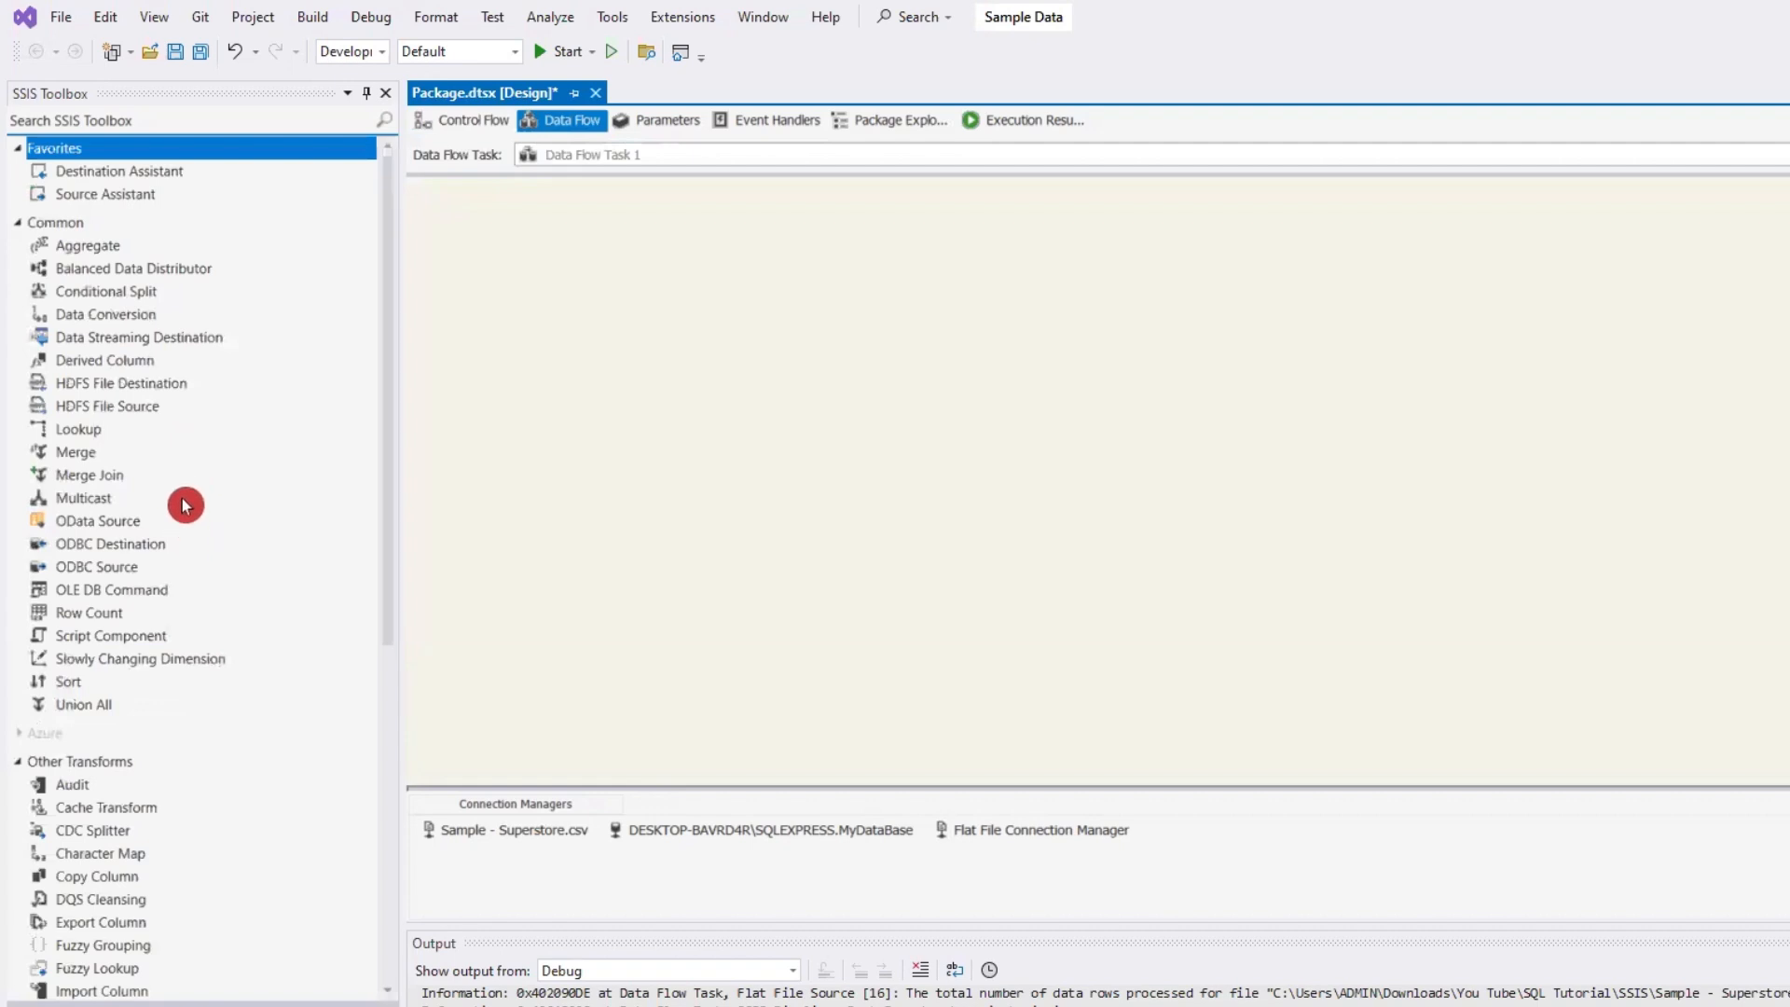
pyautogui.scroll(-4, 200, 508)
pyautogui.scroll(2, 200, 508)
pyautogui.scroll(-7, 200, 508)
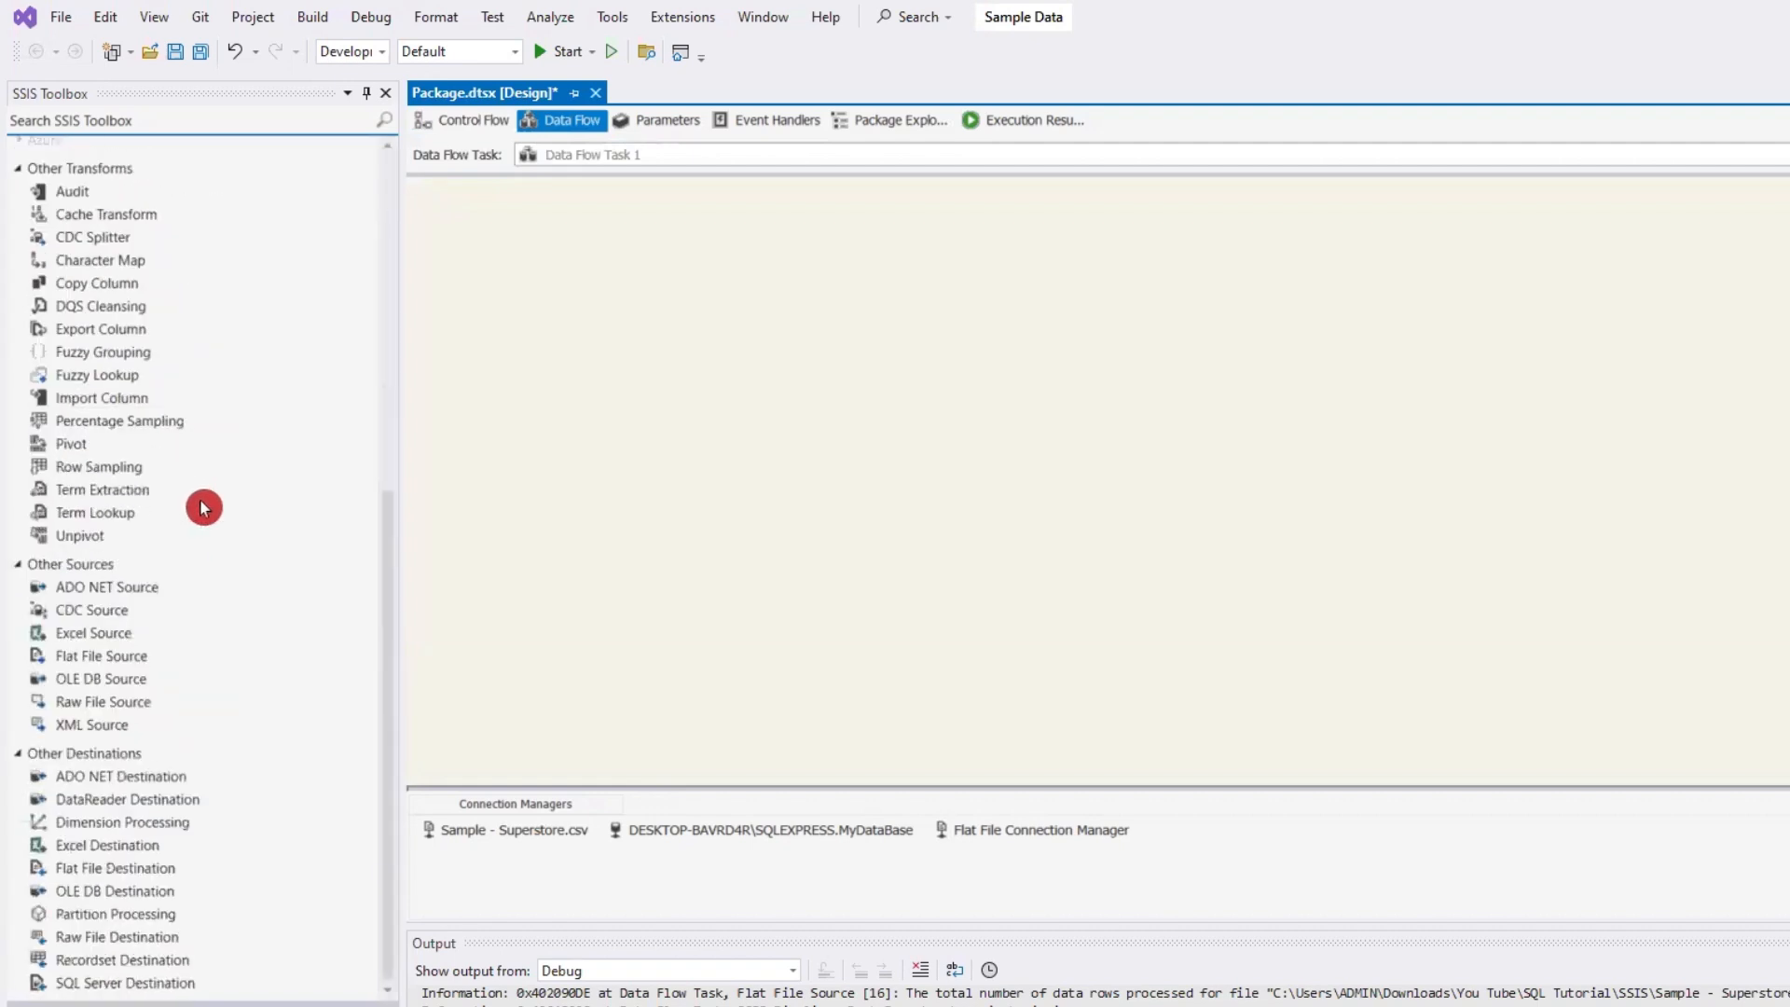
pyautogui.click(104, 680)
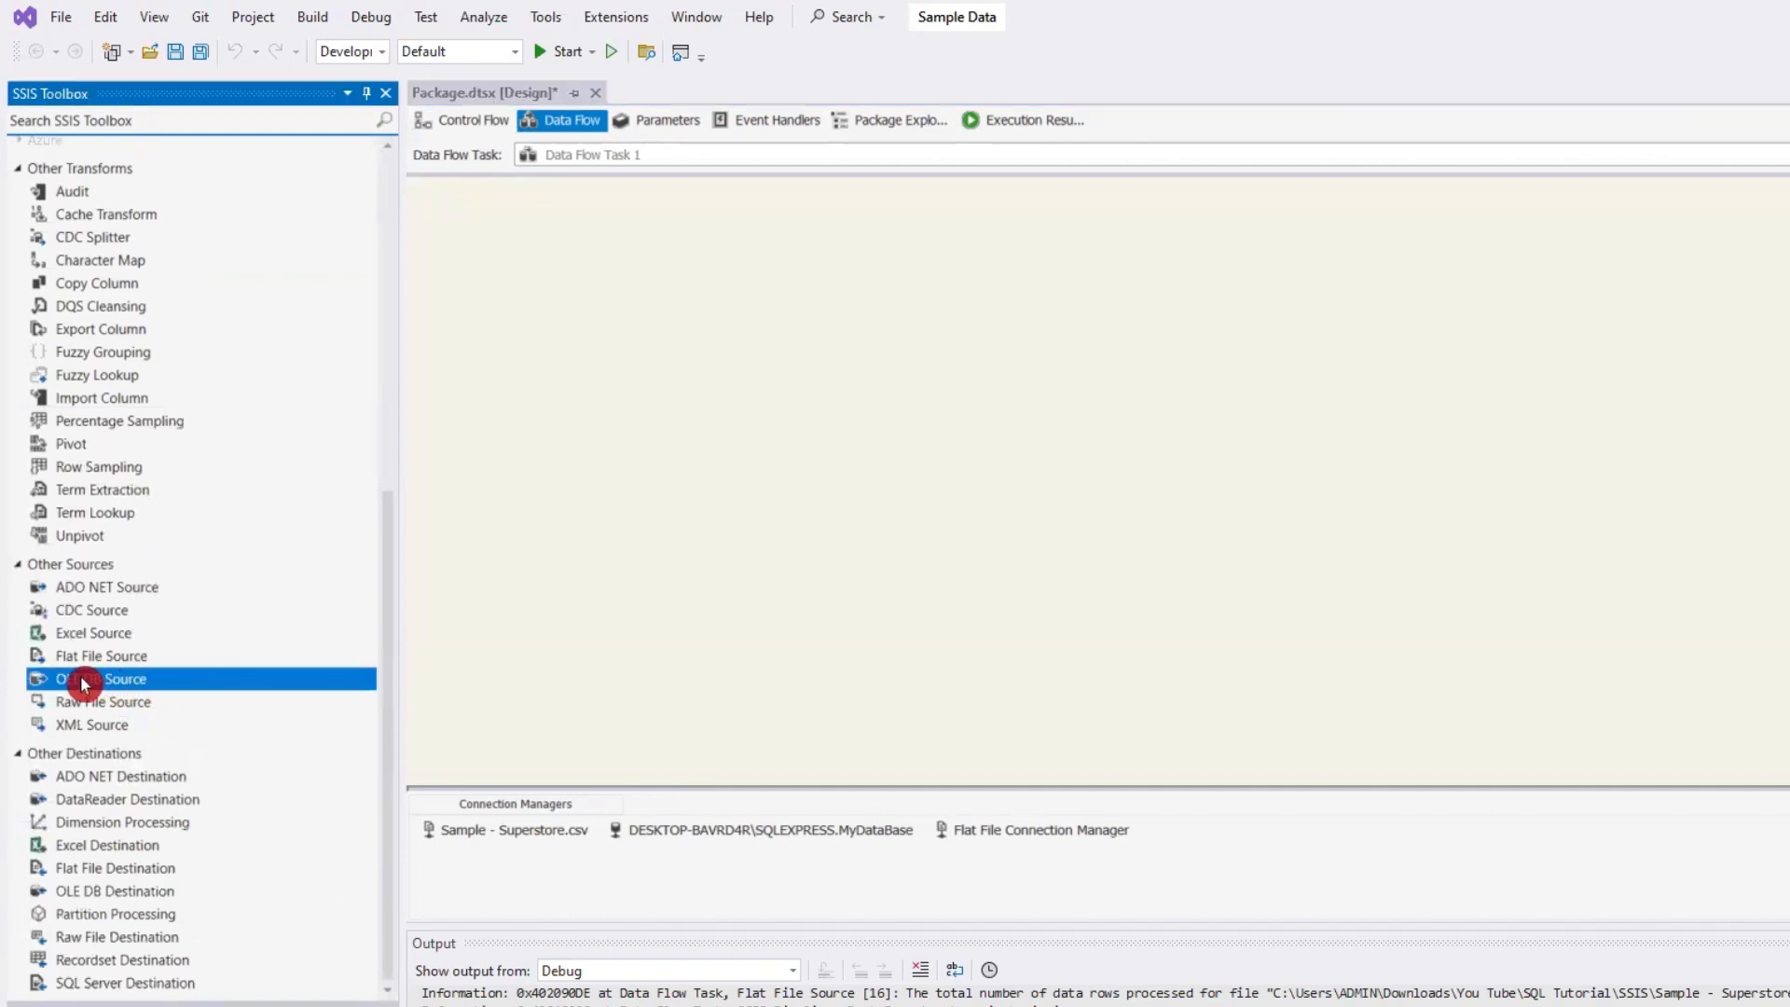
pyautogui.moveTo(84, 683); pyautogui.dragTo(857, 275)
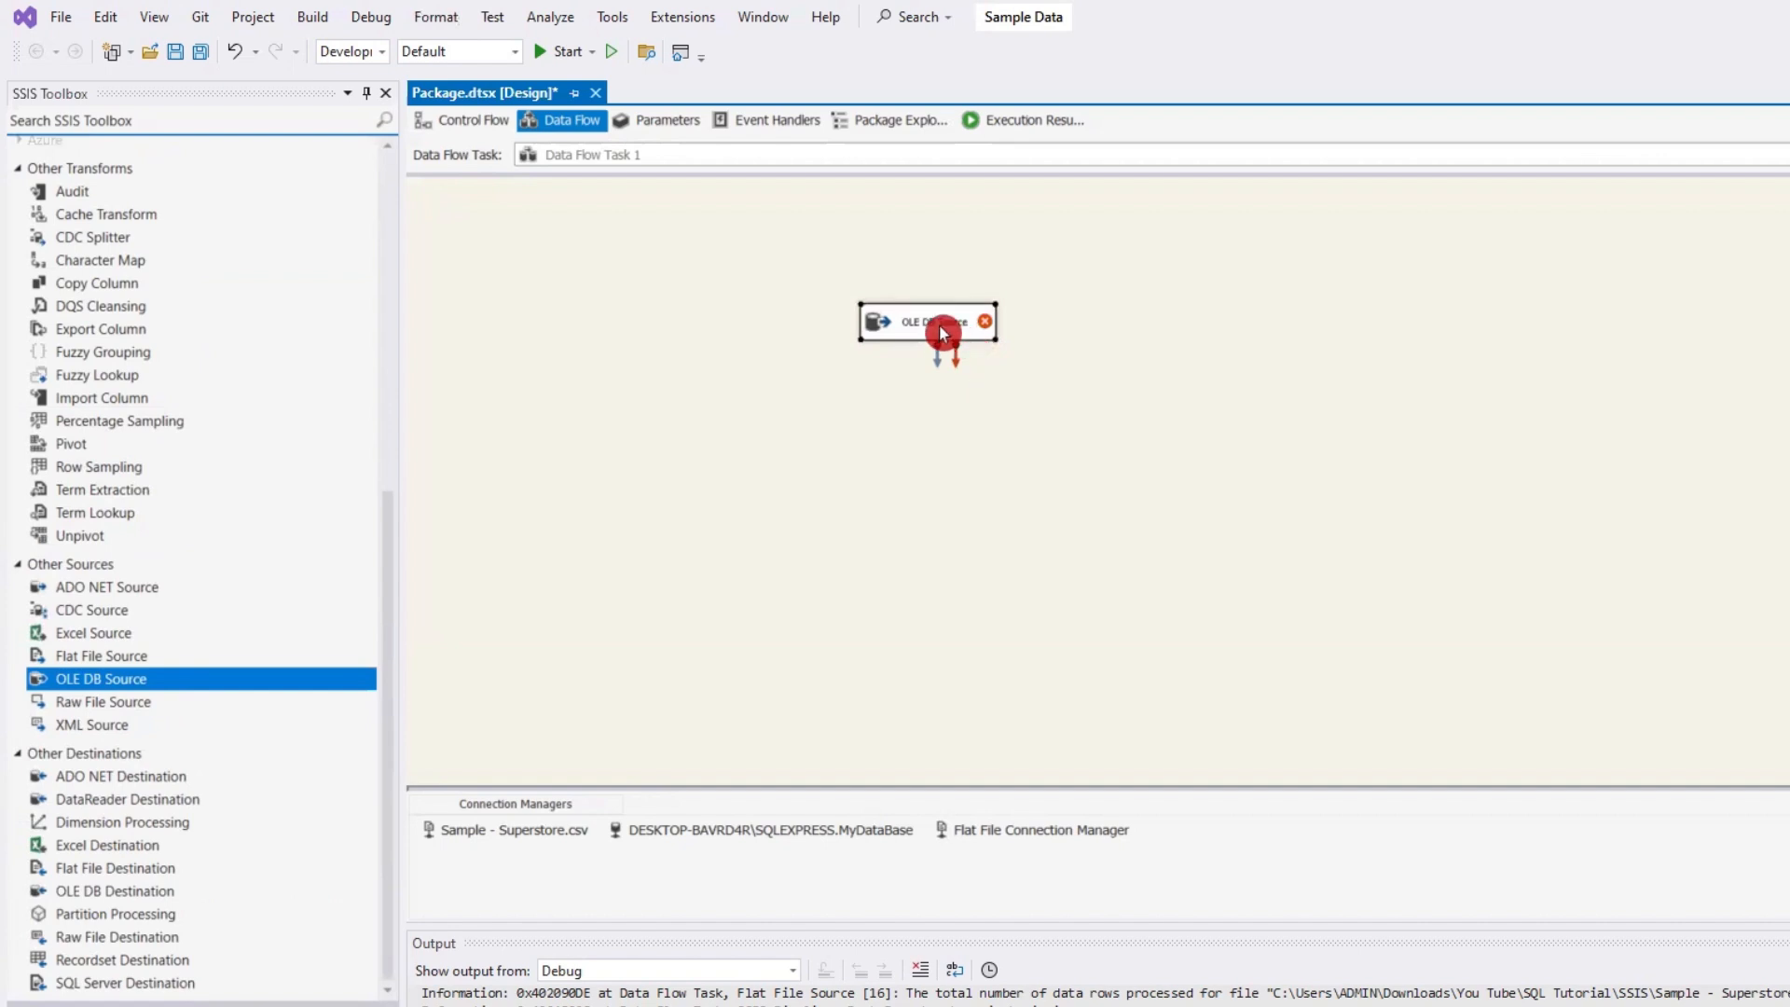
# - Configure the OLE DB Source to read the [dbo].[Sample] table through the MyDataBase connection in Table or view mode
pyautogui.doubleClick(943, 330)
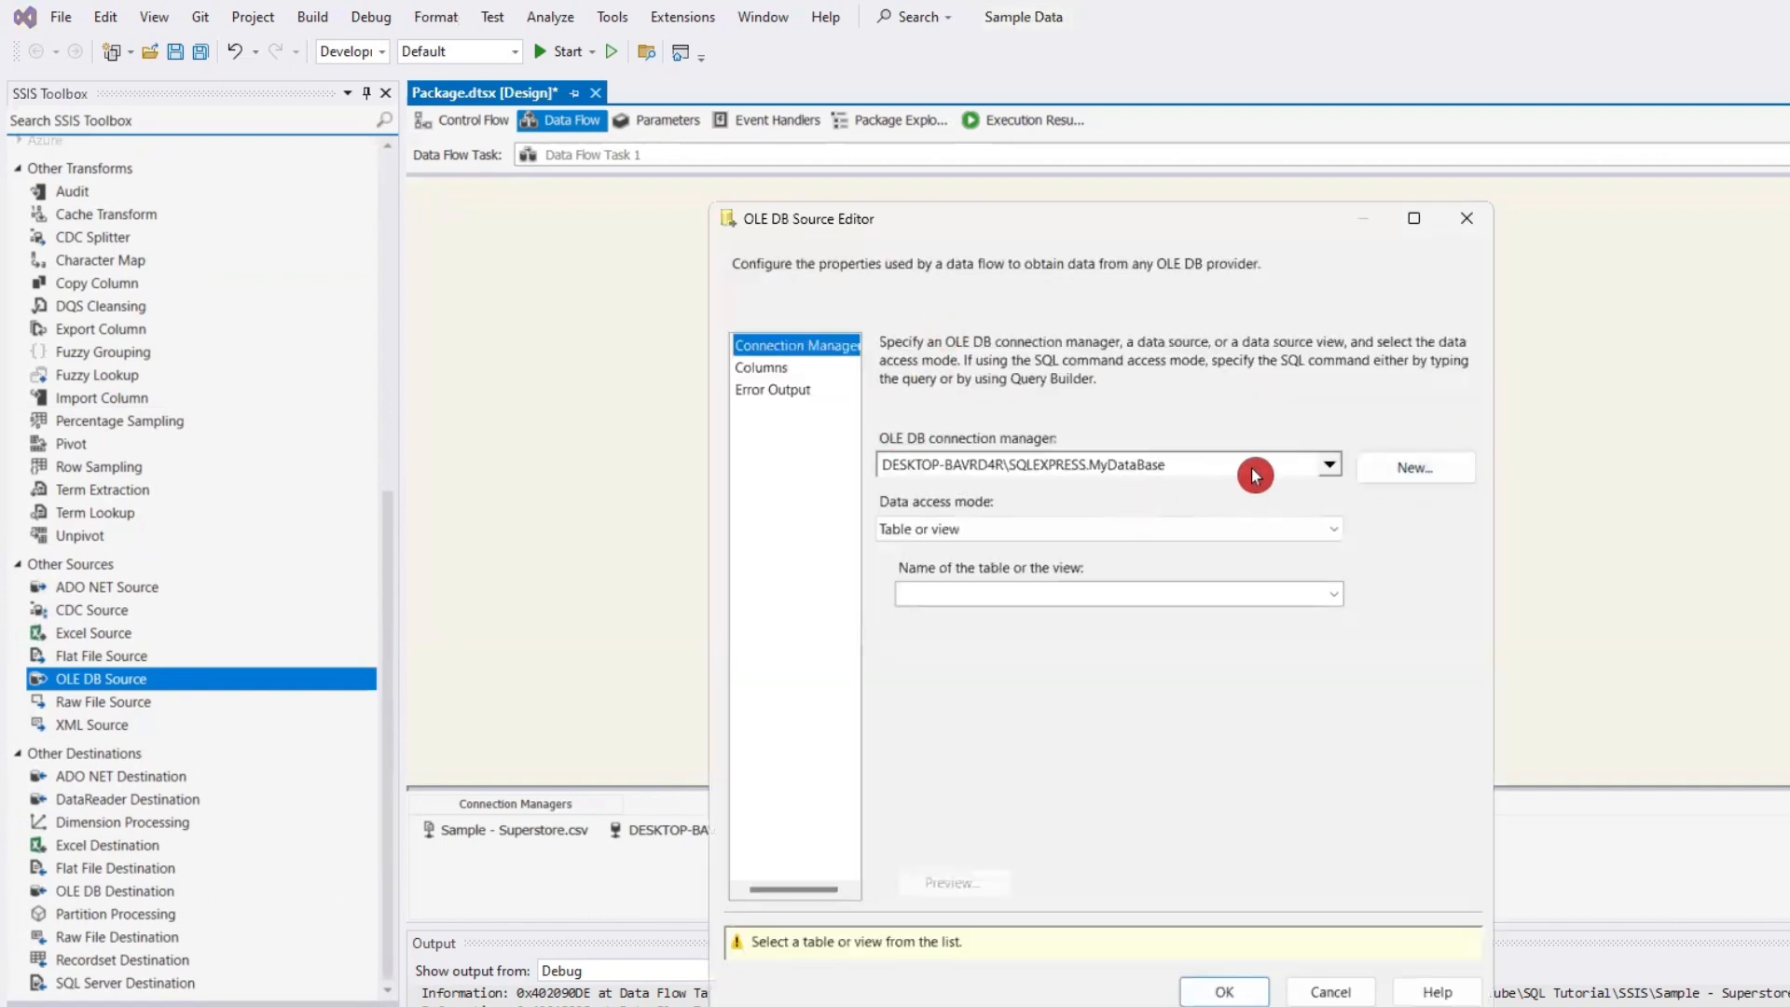
pyautogui.click(1329, 464)
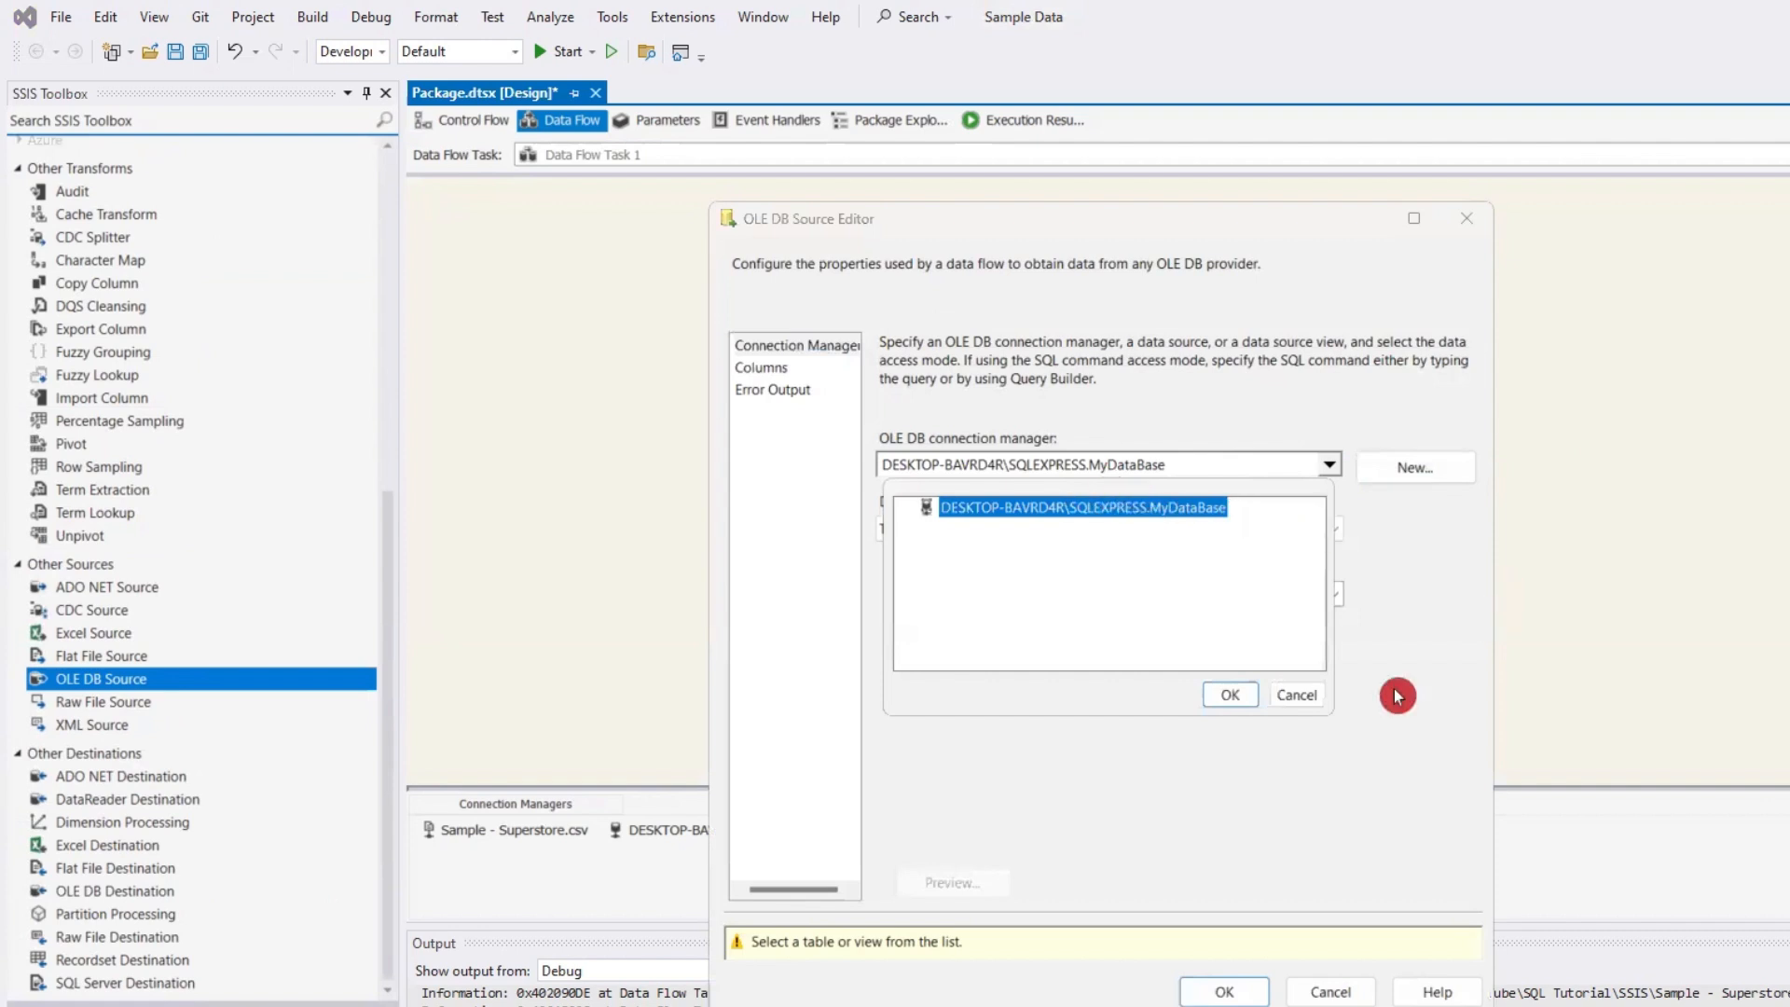
pyautogui.click(1228, 694)
pyautogui.click(995, 530)
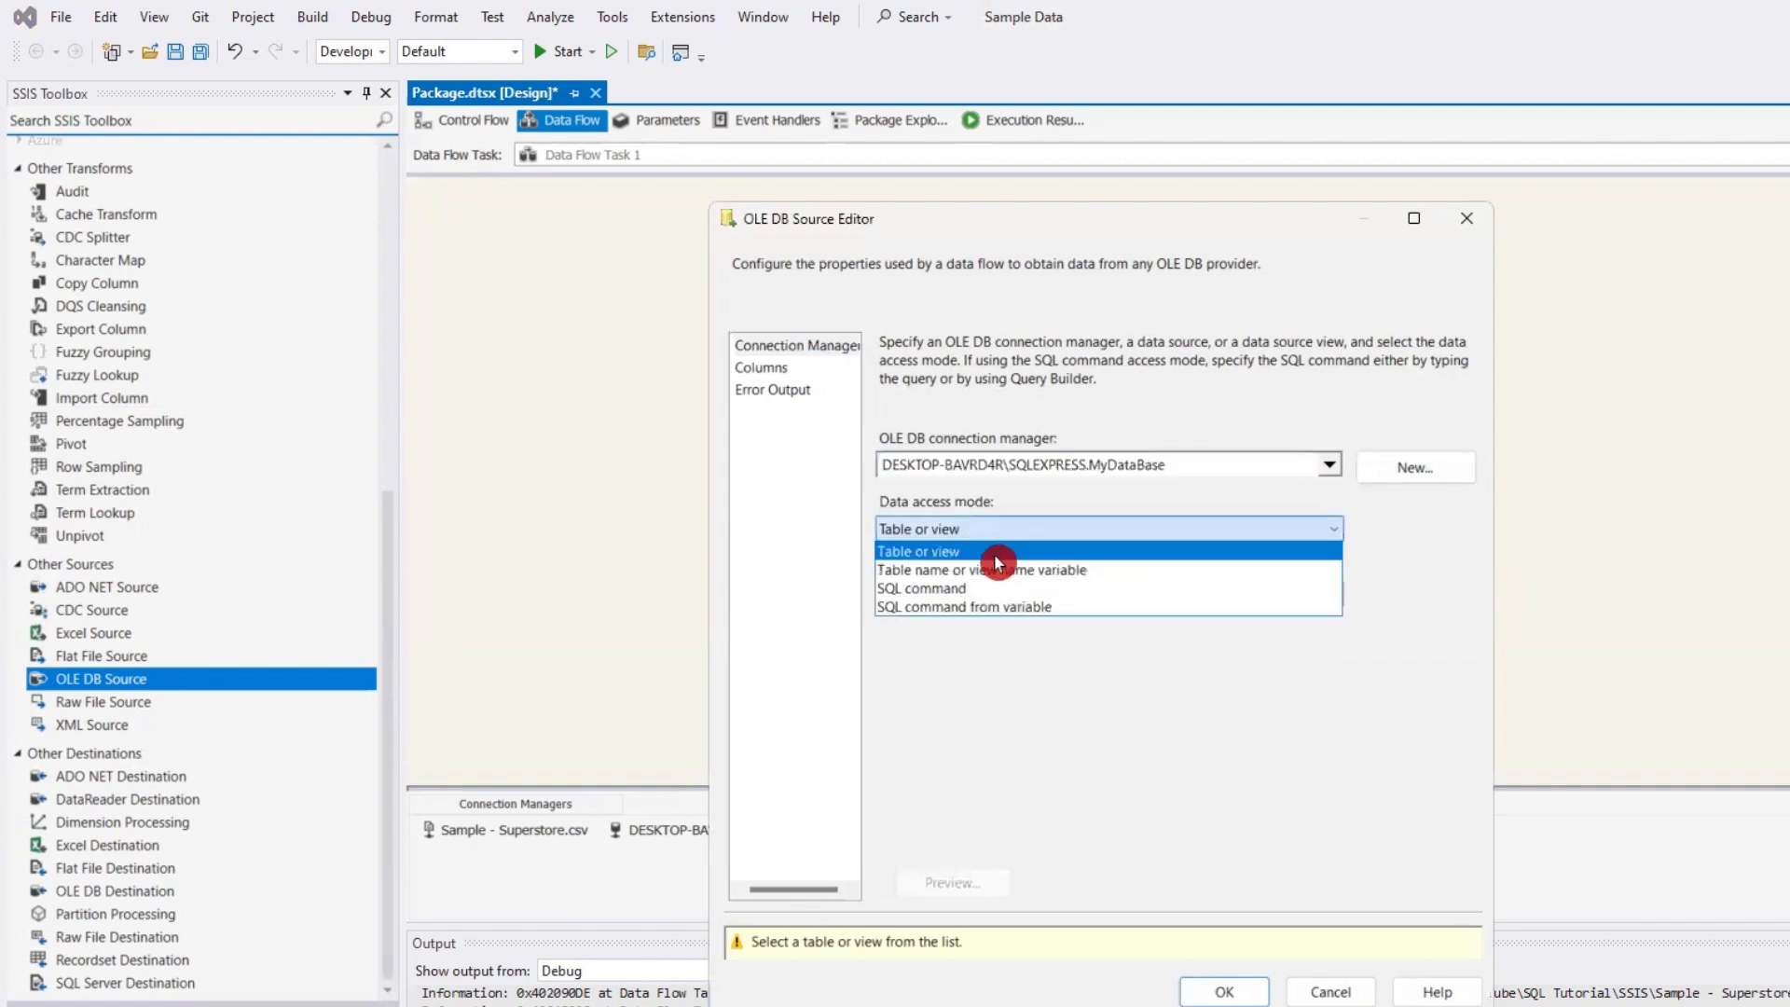
pyautogui.click(994, 555)
pyautogui.click(1334, 593)
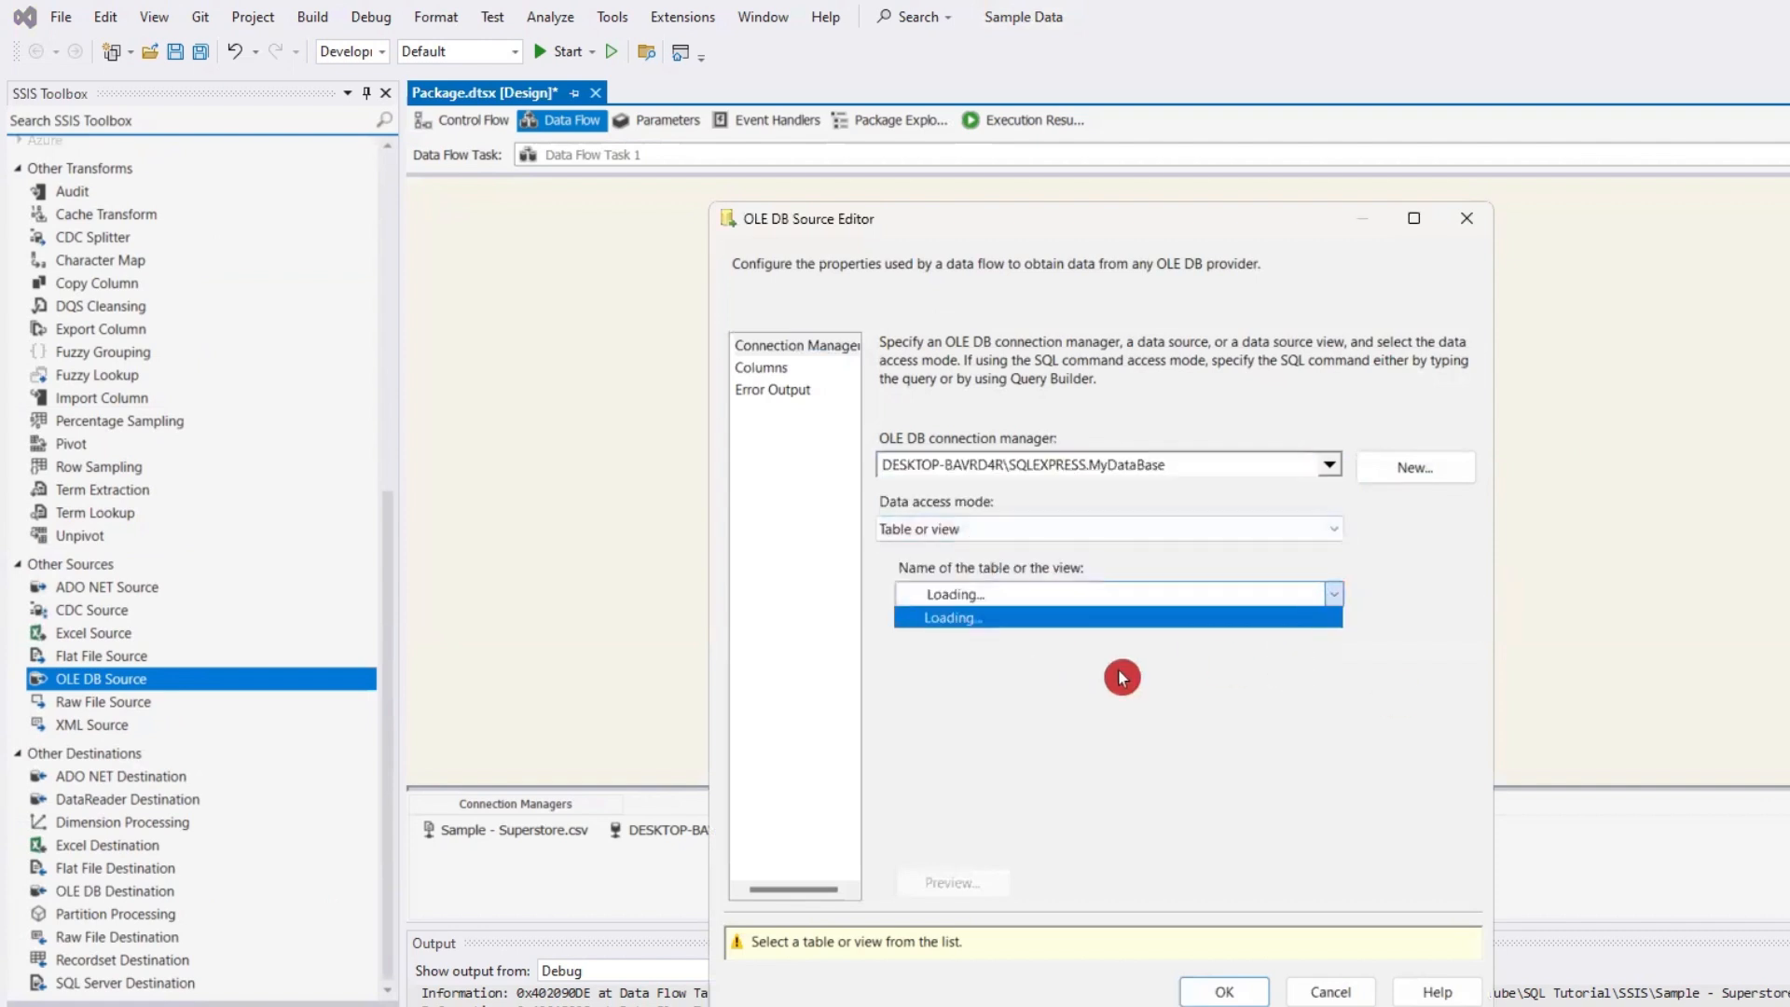
pyautogui.click(1072, 679)
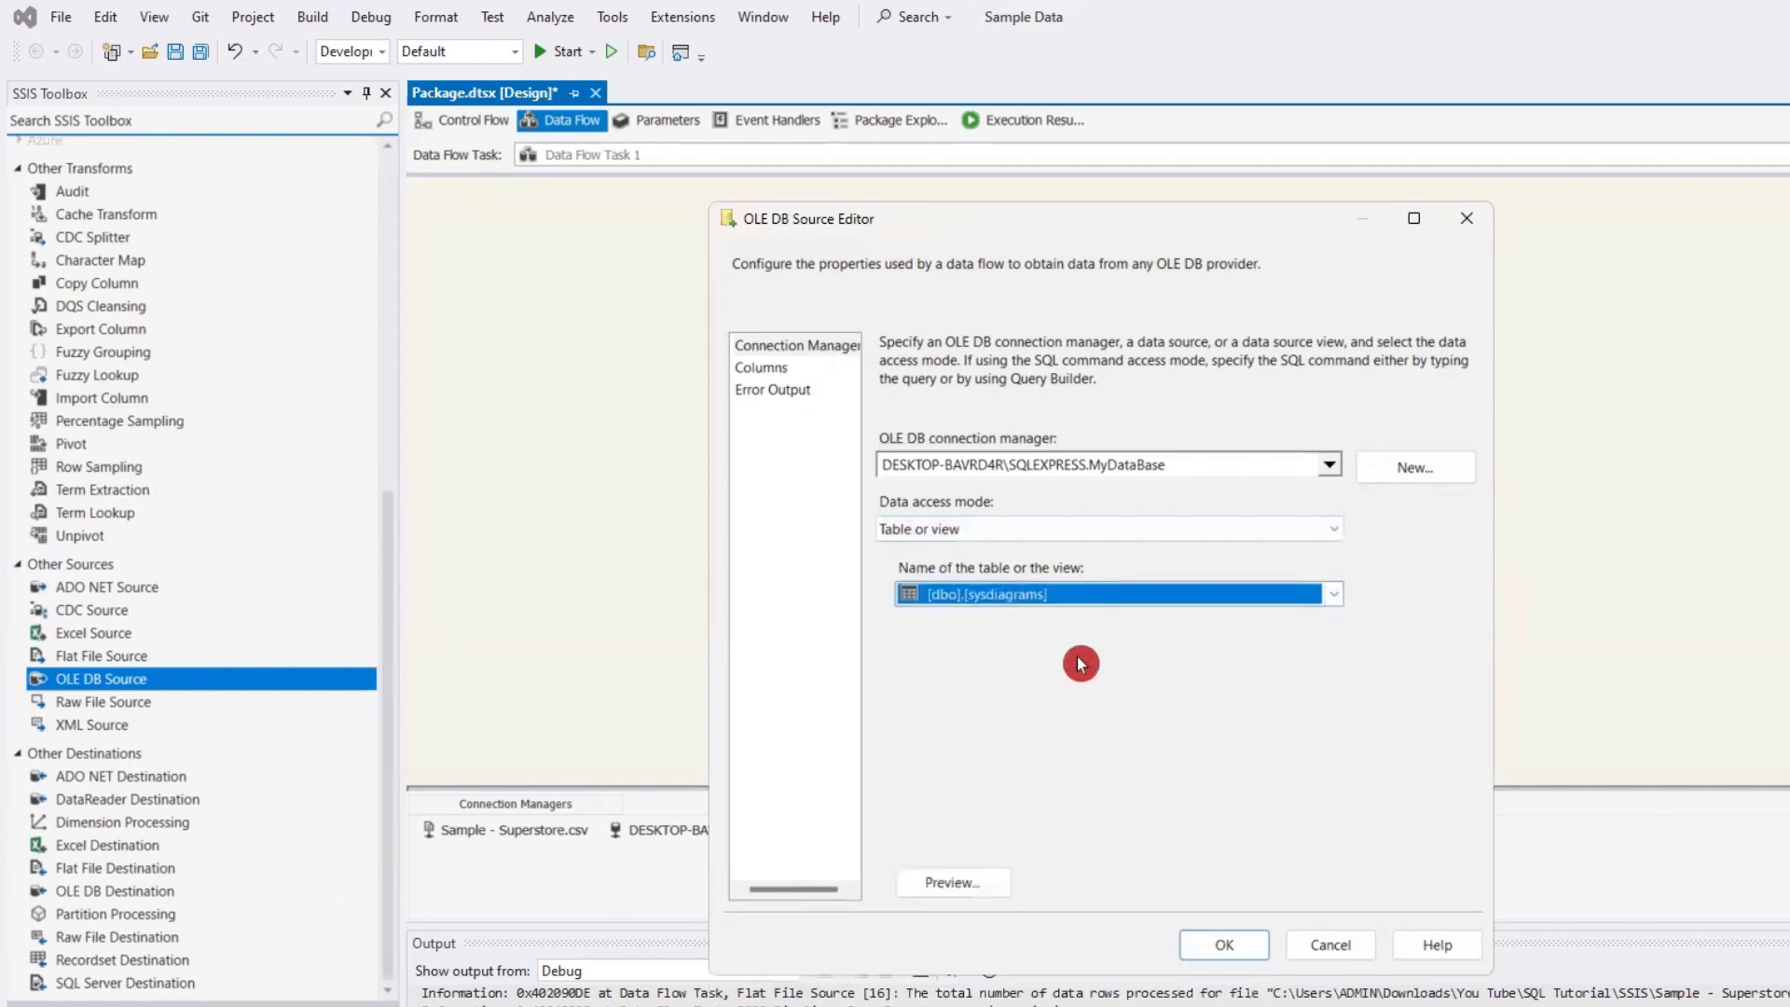
pyautogui.click(1130, 598)
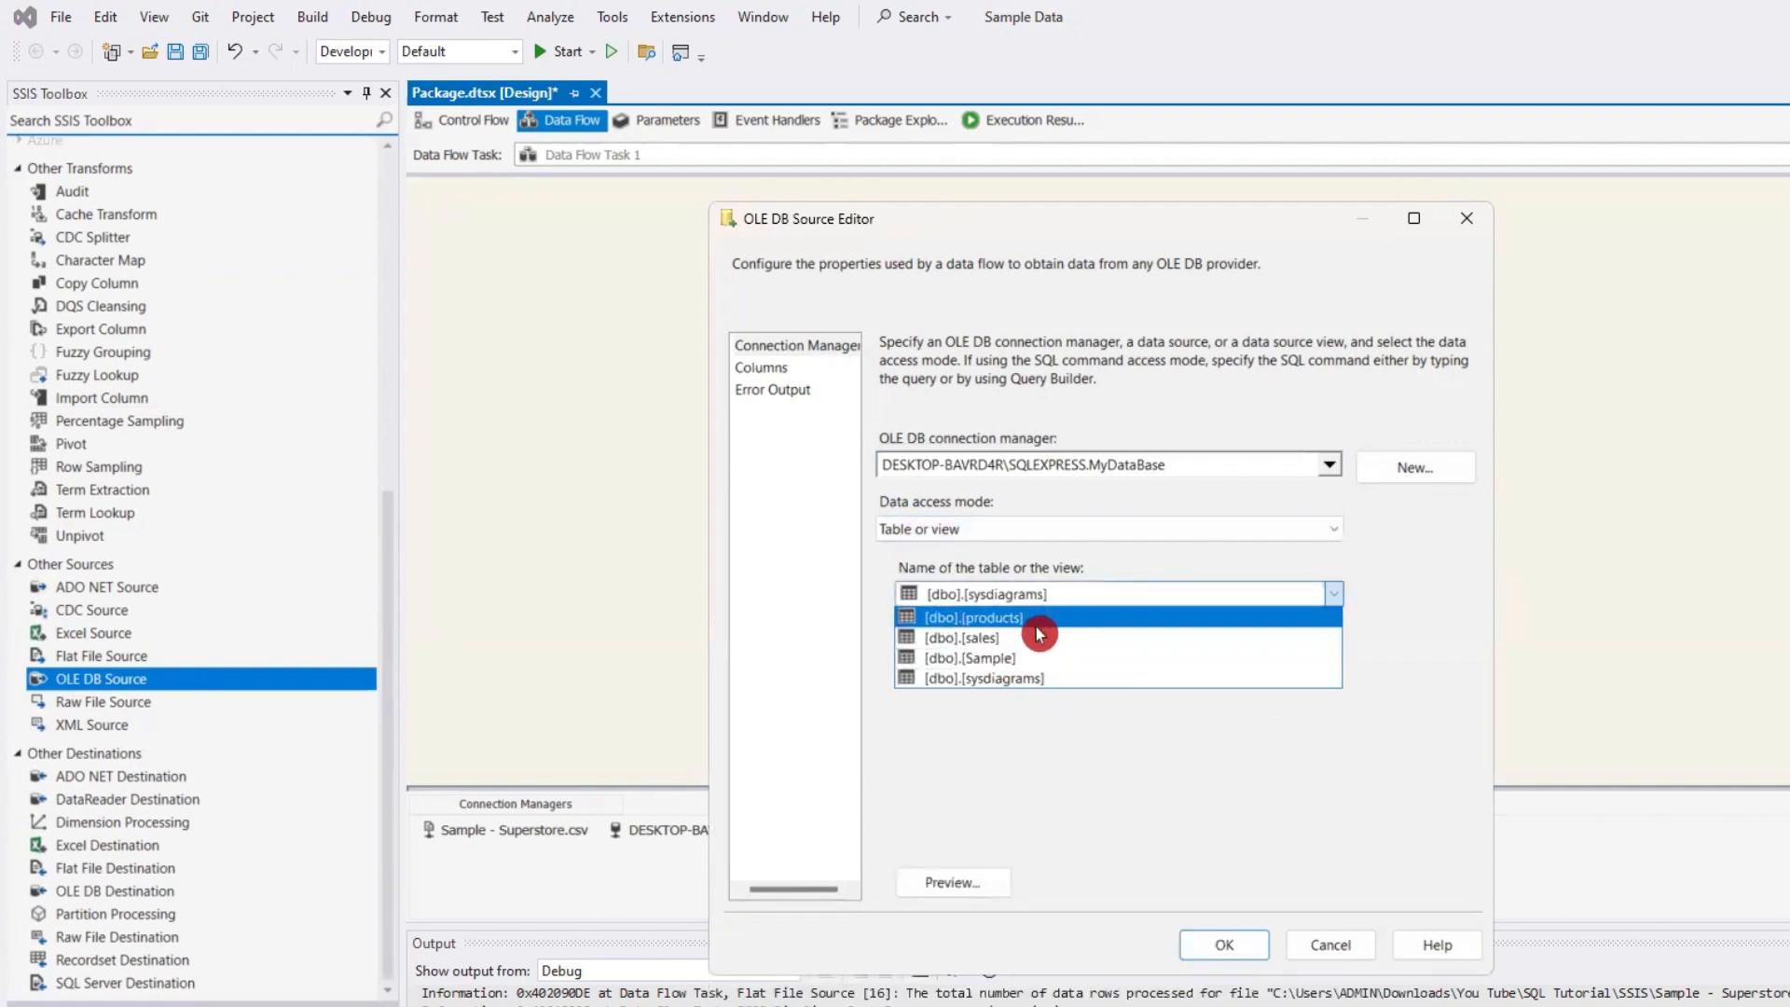
pyautogui.click(1009, 659)
pyautogui.click(1224, 944)
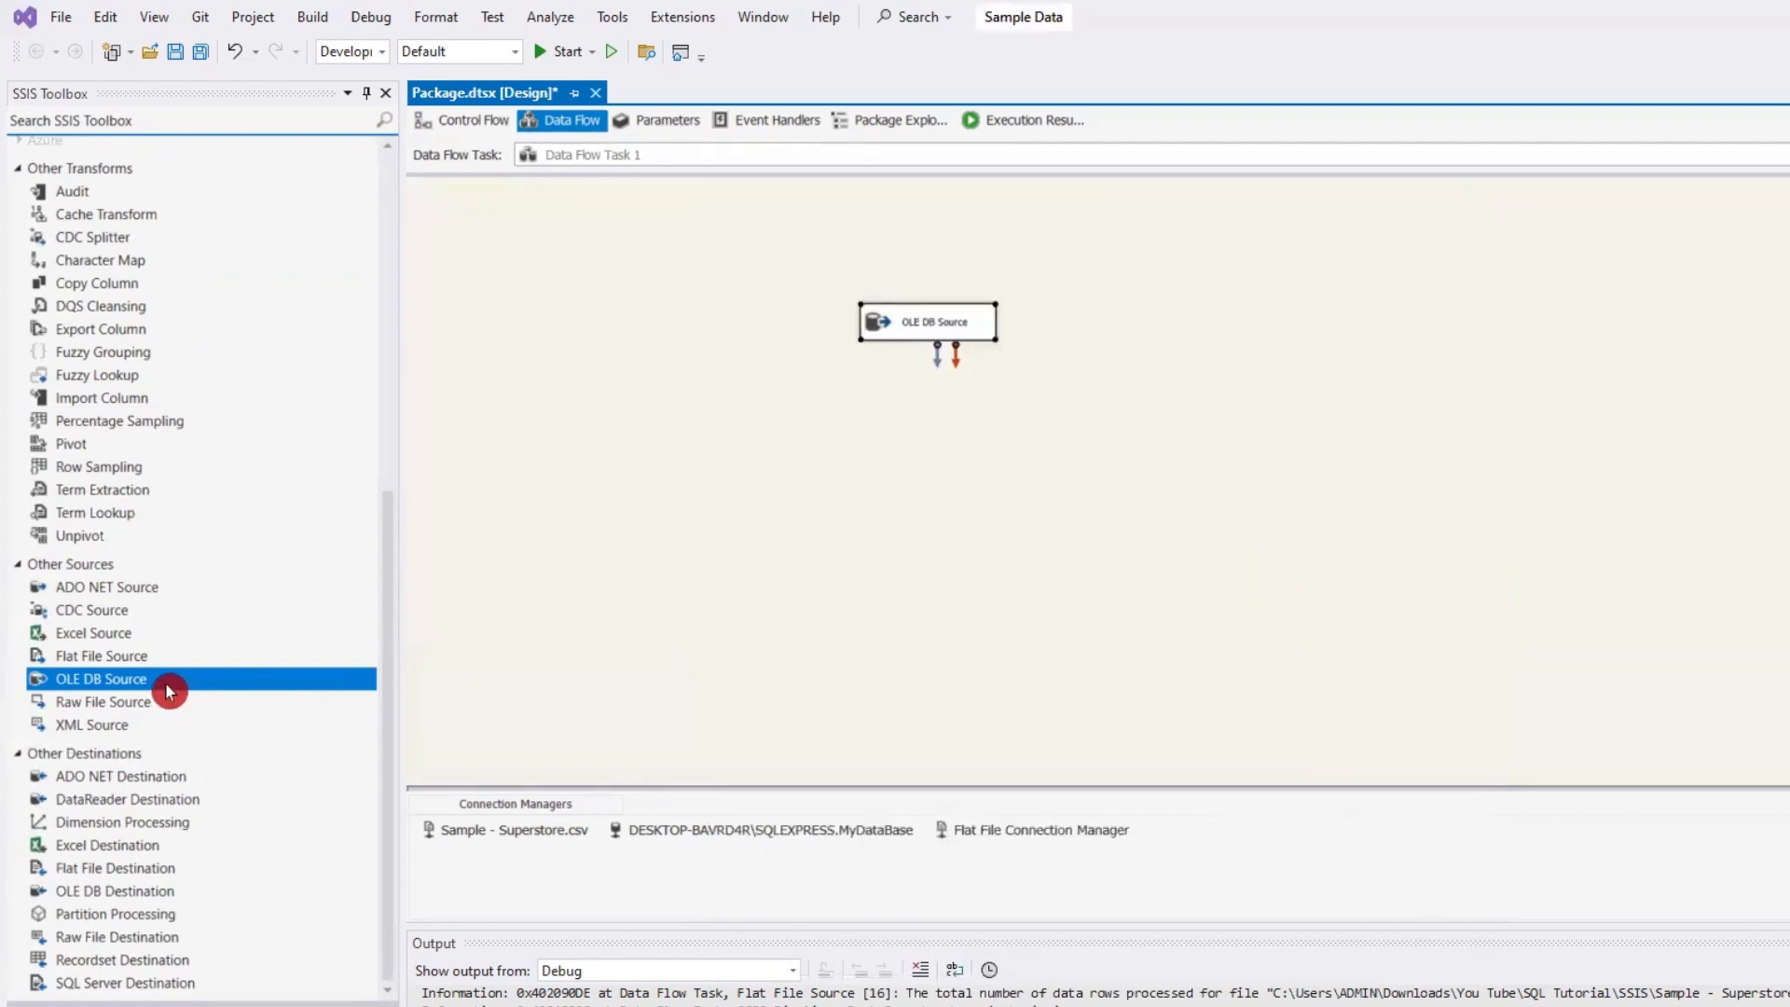
# - Add an OLE DB Destination below the OLE DB Source and connect the source's output to it
pyautogui.click(114, 891)
pyautogui.moveTo(127, 897); pyautogui.dragTo(1061, 606)
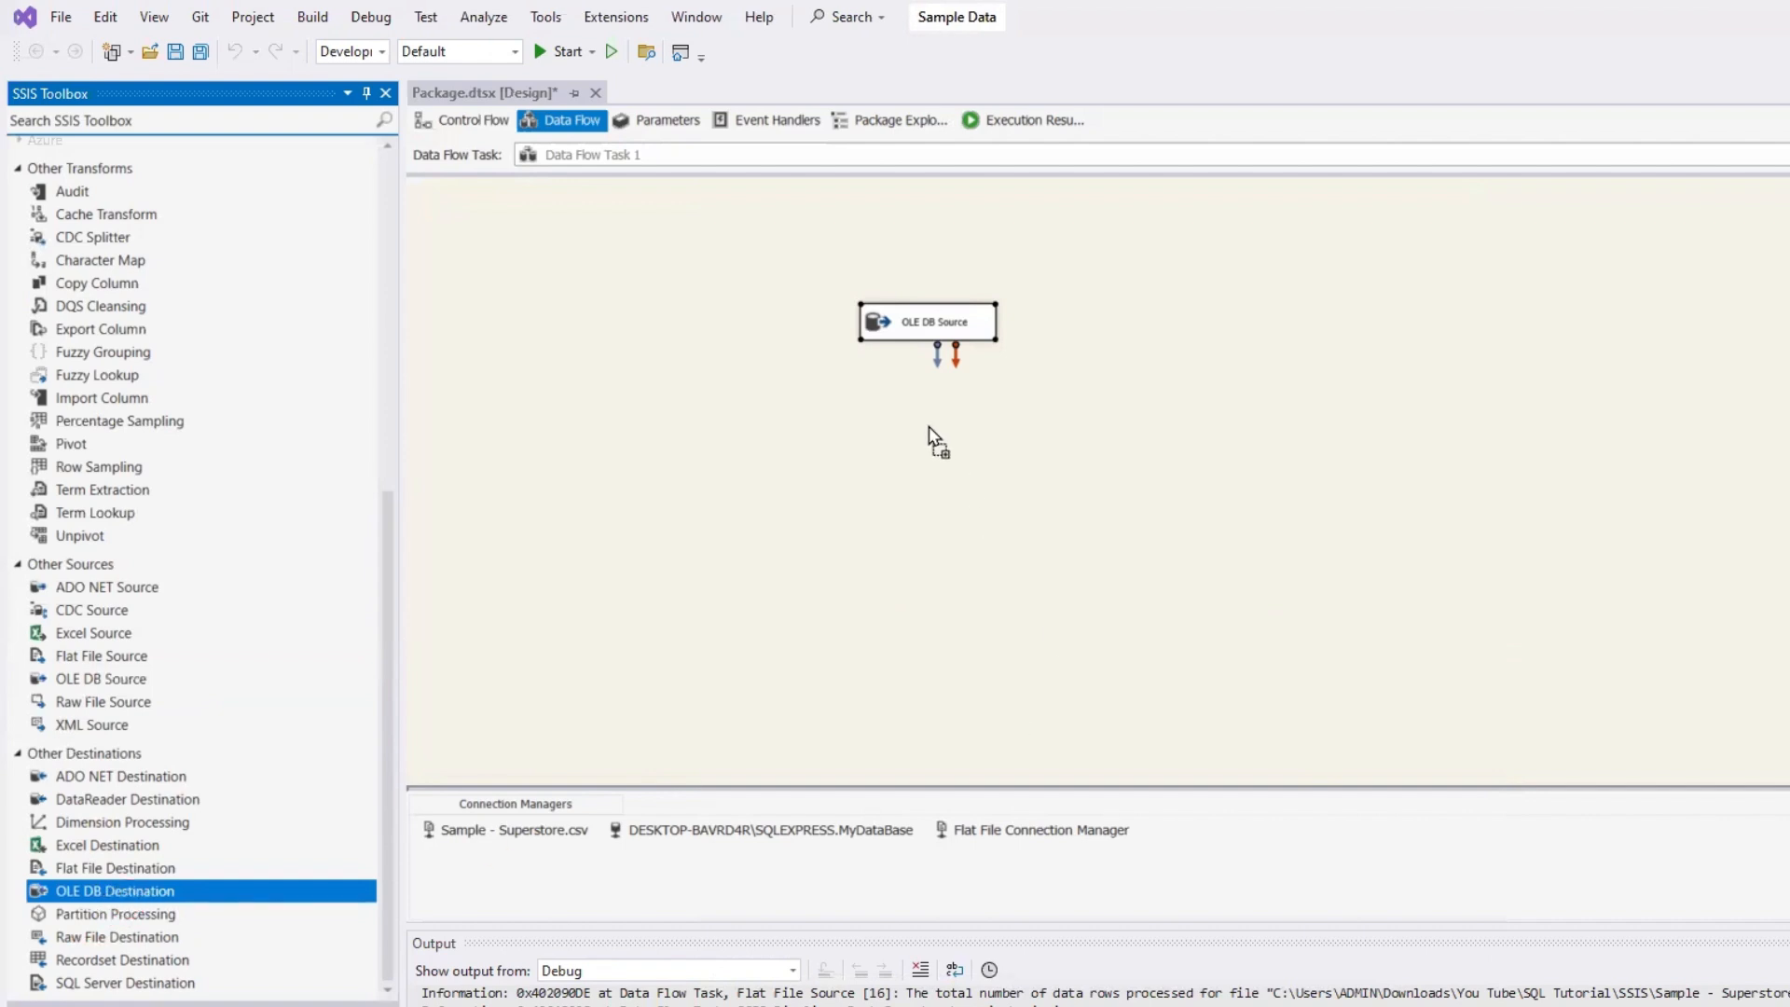
pyautogui.moveTo(928, 427)
pyautogui.mouseDown()
pyautogui.moveTo(954, 433)
pyautogui.moveTo(936, 425)
pyautogui.mouseUp()
pyautogui.click(923, 314)
pyautogui.click(925, 422)
pyautogui.moveTo(927, 320); pyautogui.dragTo(944, 417)
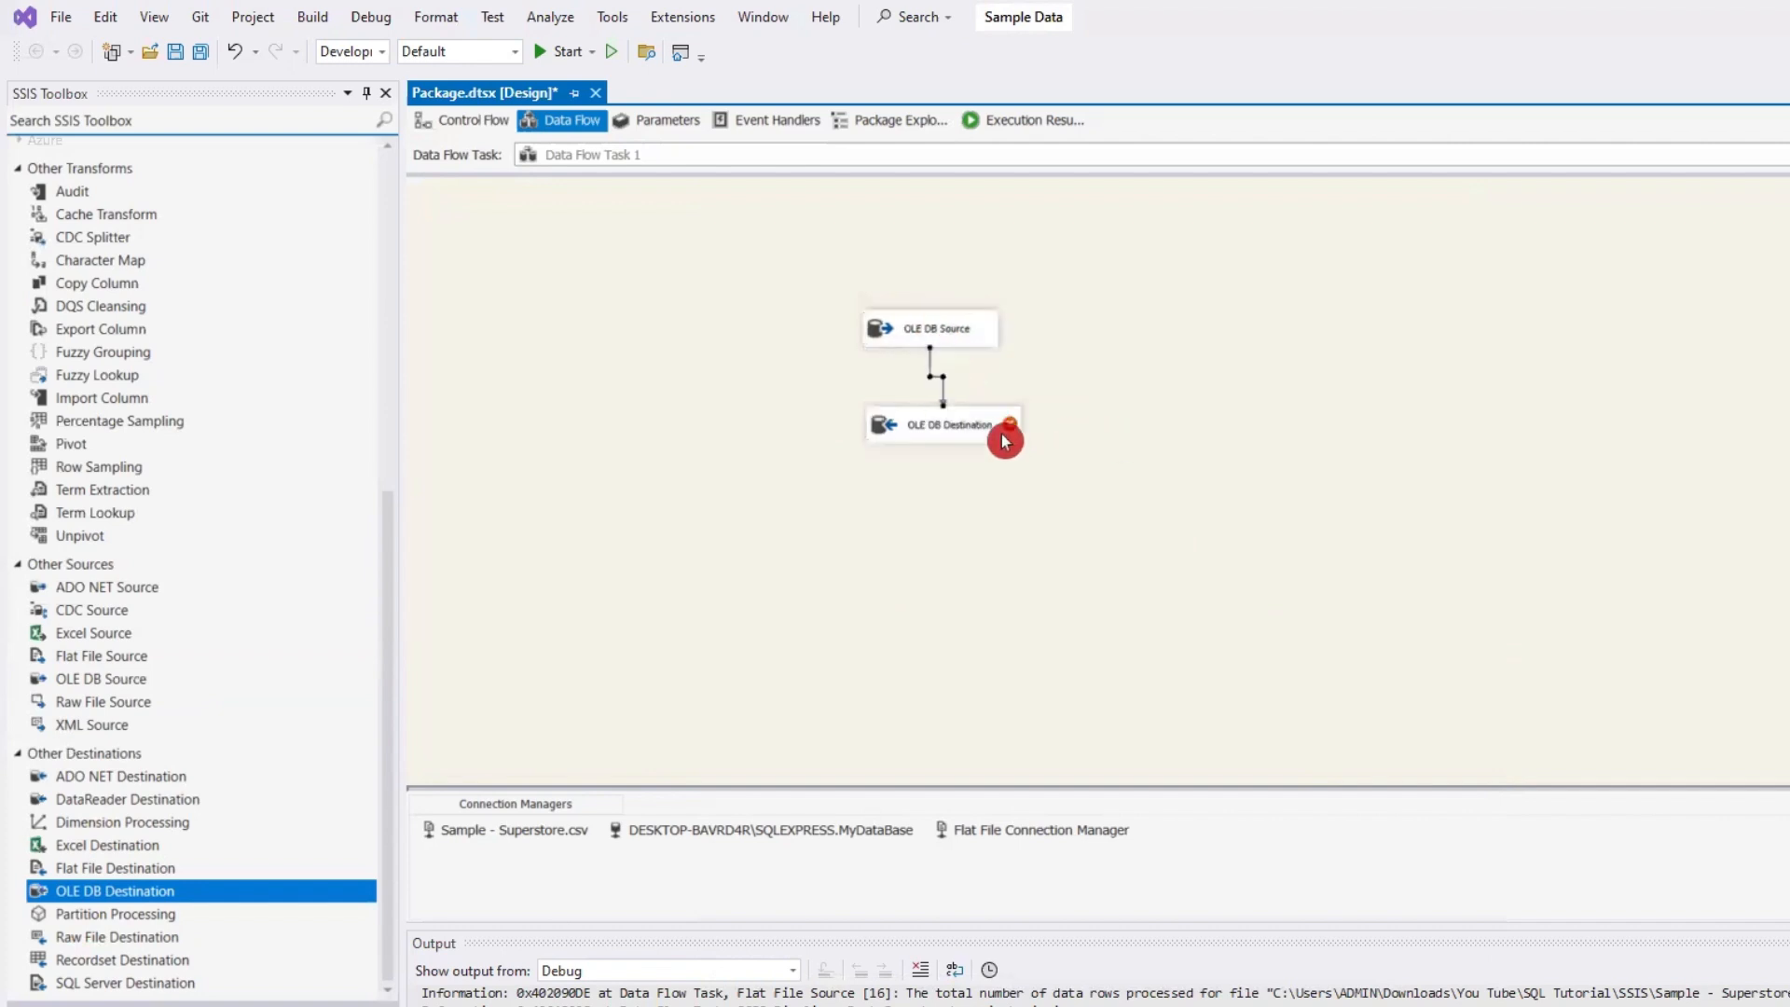
# - Give the OLE DB Destination a new connection manager based on the existing SQLEXPRESS.master1 data connection
pyautogui.doubleClick(958, 429)
pyautogui.click(1326, 464)
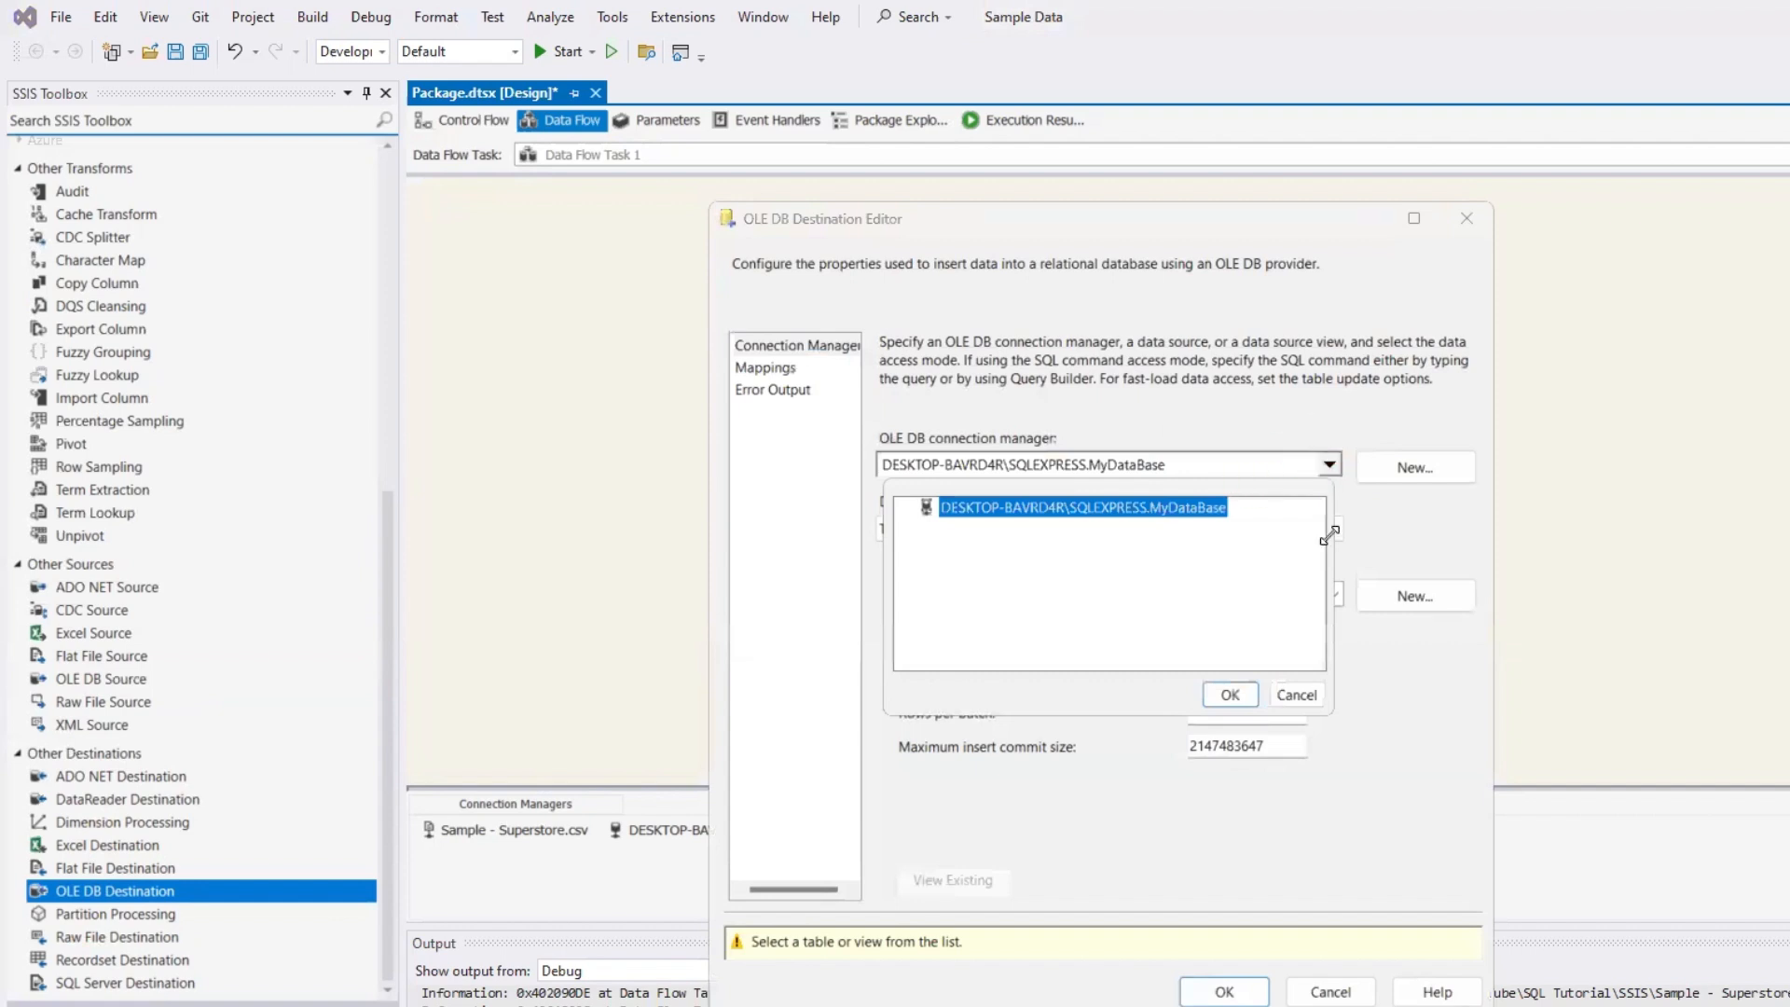
pyautogui.click(1232, 696)
pyautogui.click(1412, 468)
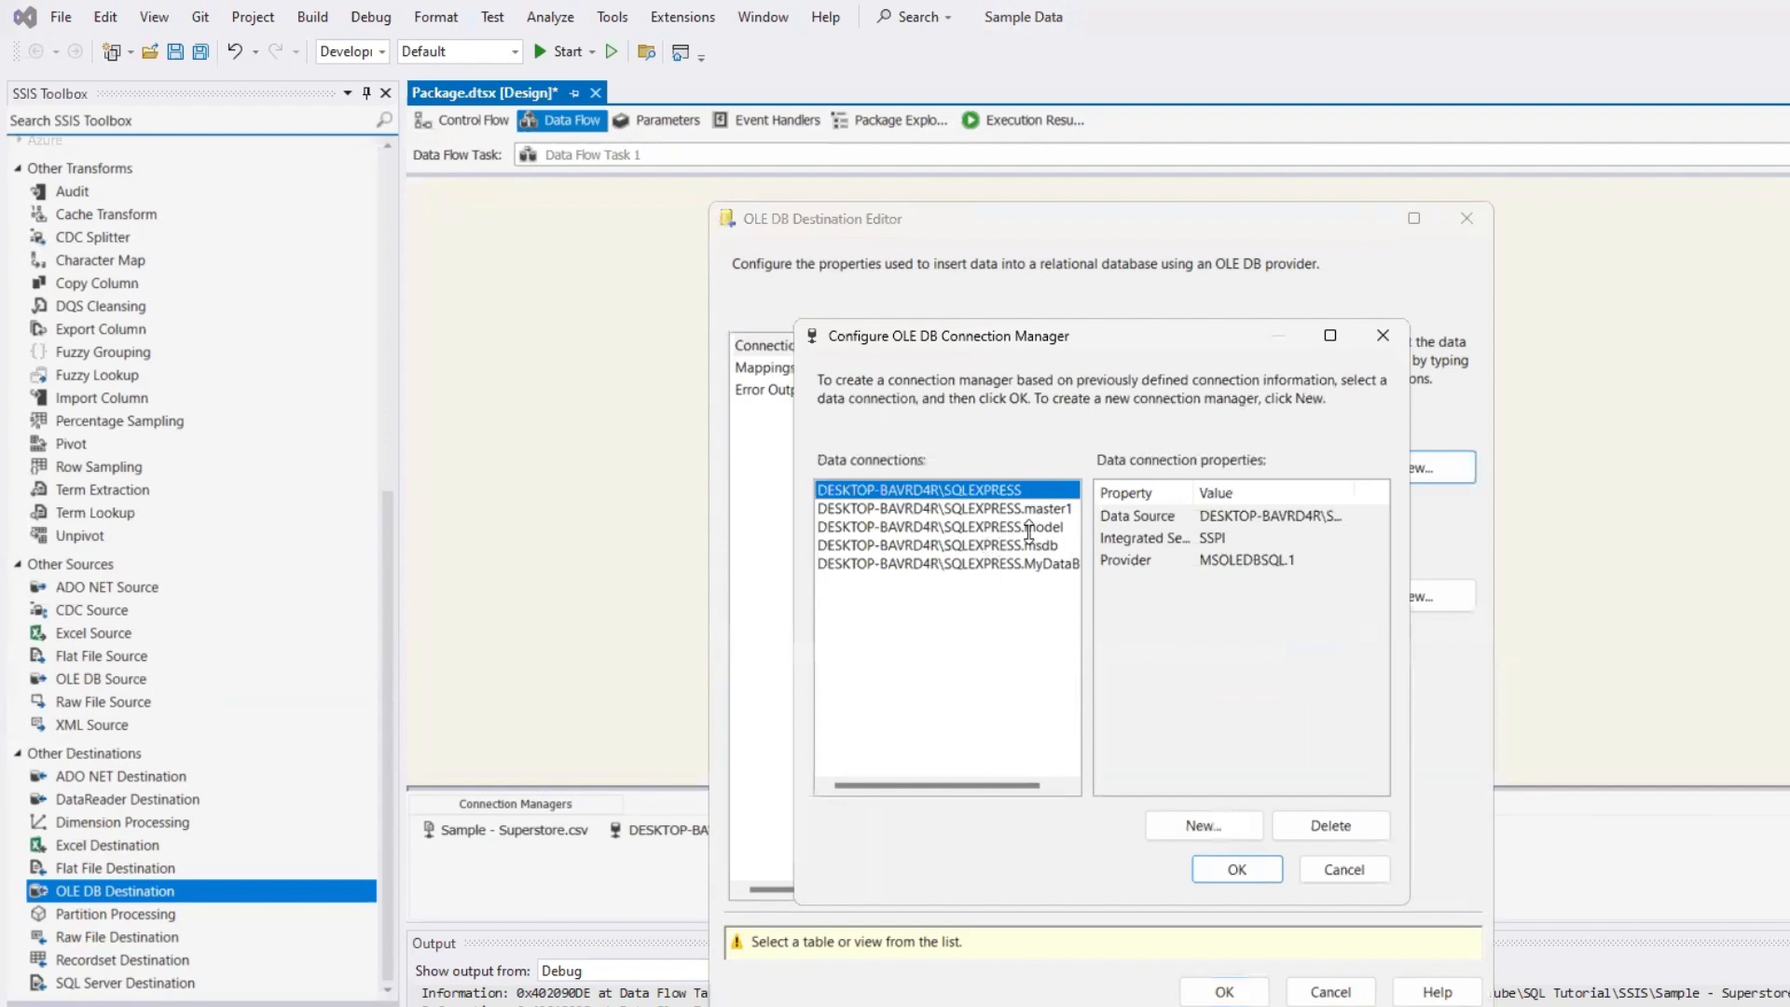
pyautogui.click(1032, 508)
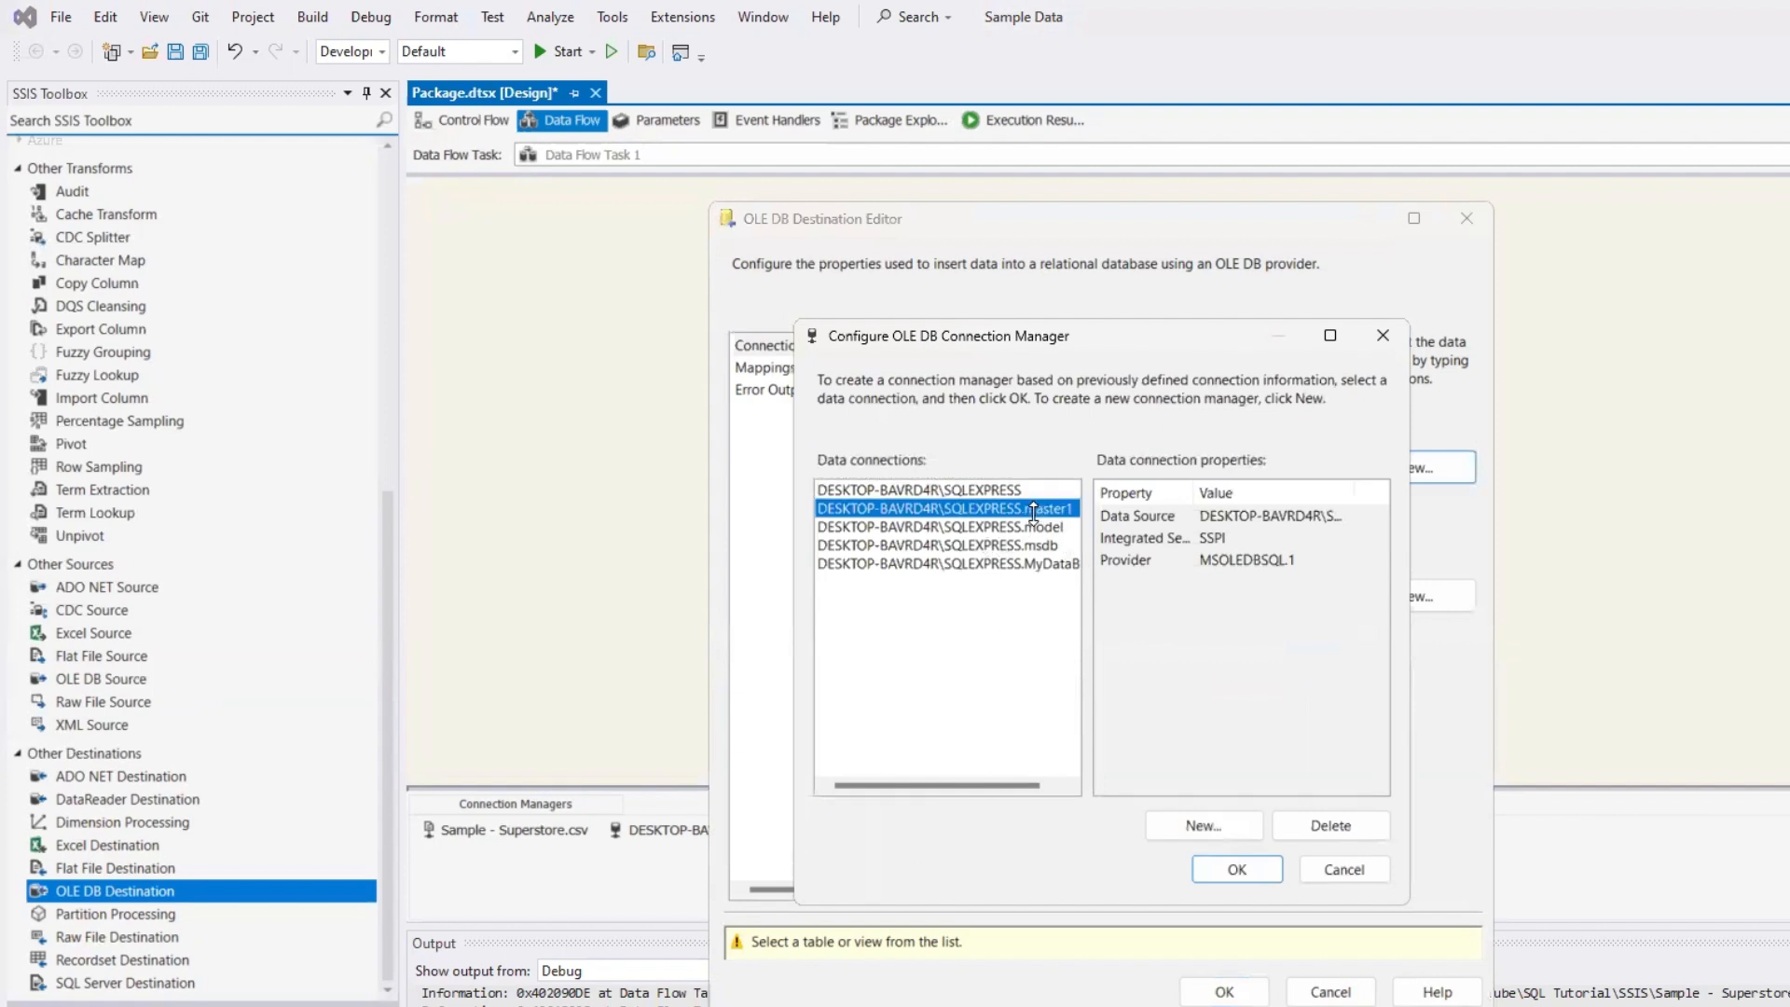
pyautogui.click(1237, 869)
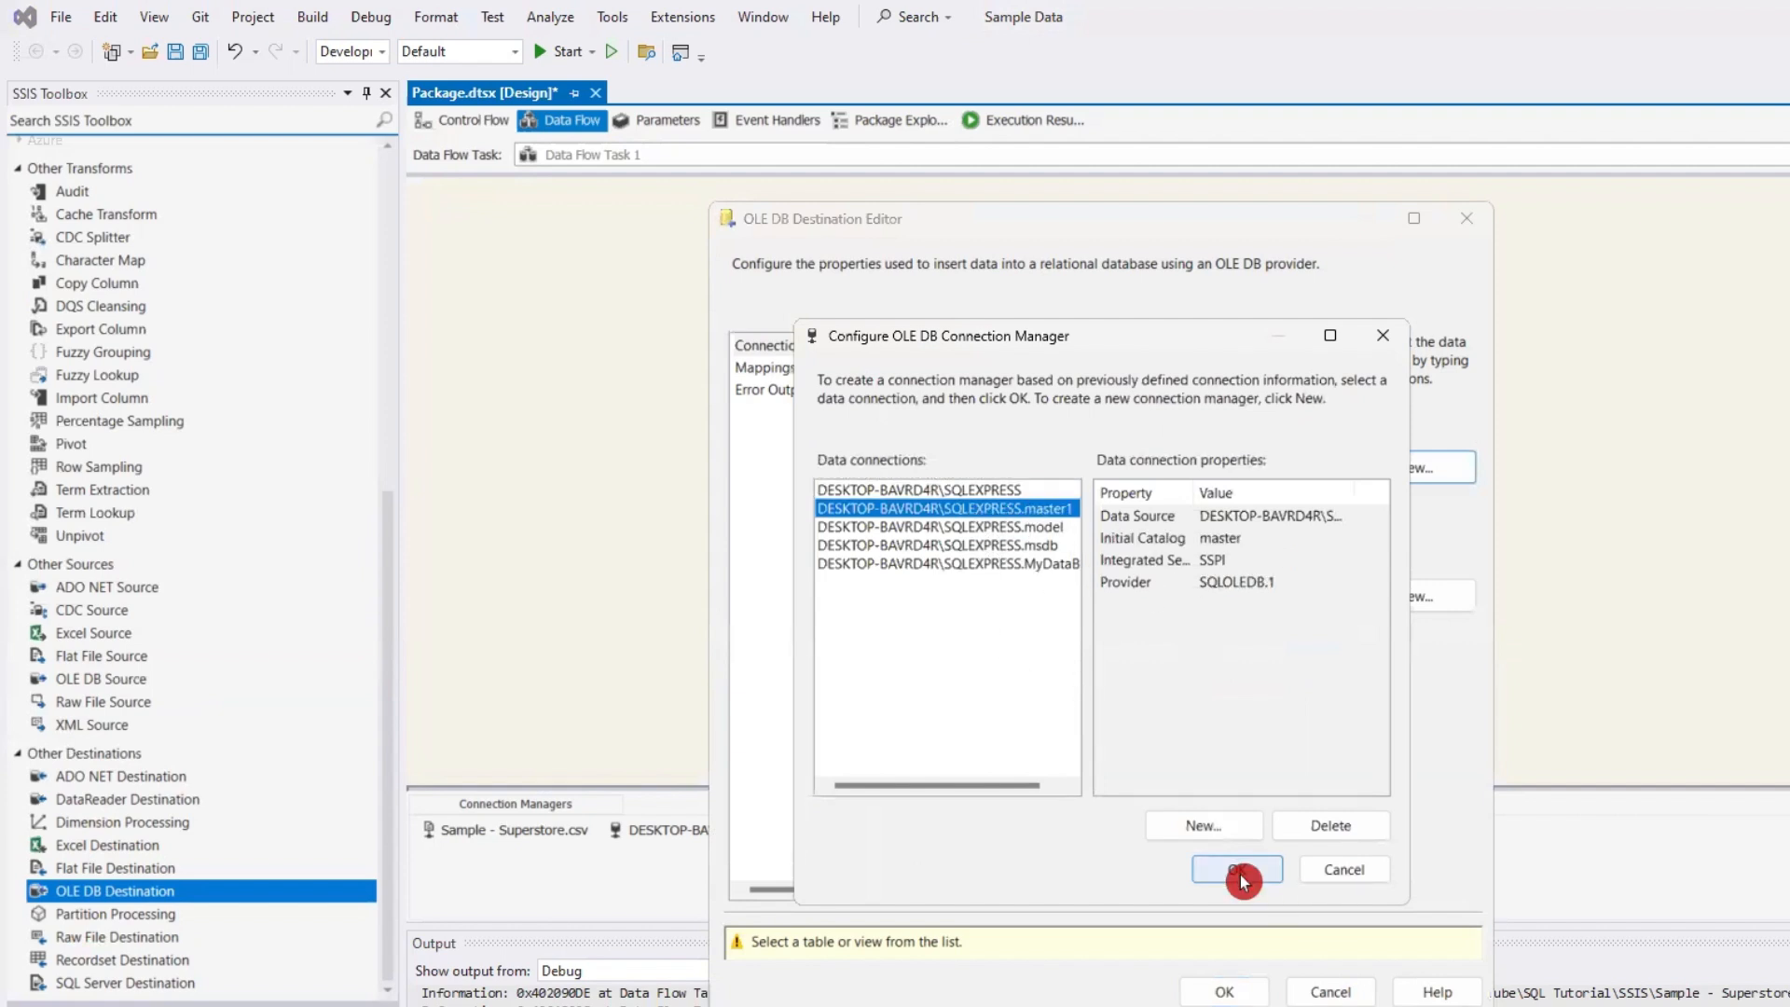
# - Set the destination's data access mode to Table or view with the [dbo].[Sample_1] table, and accept the editor
pyautogui.click(1318, 541)
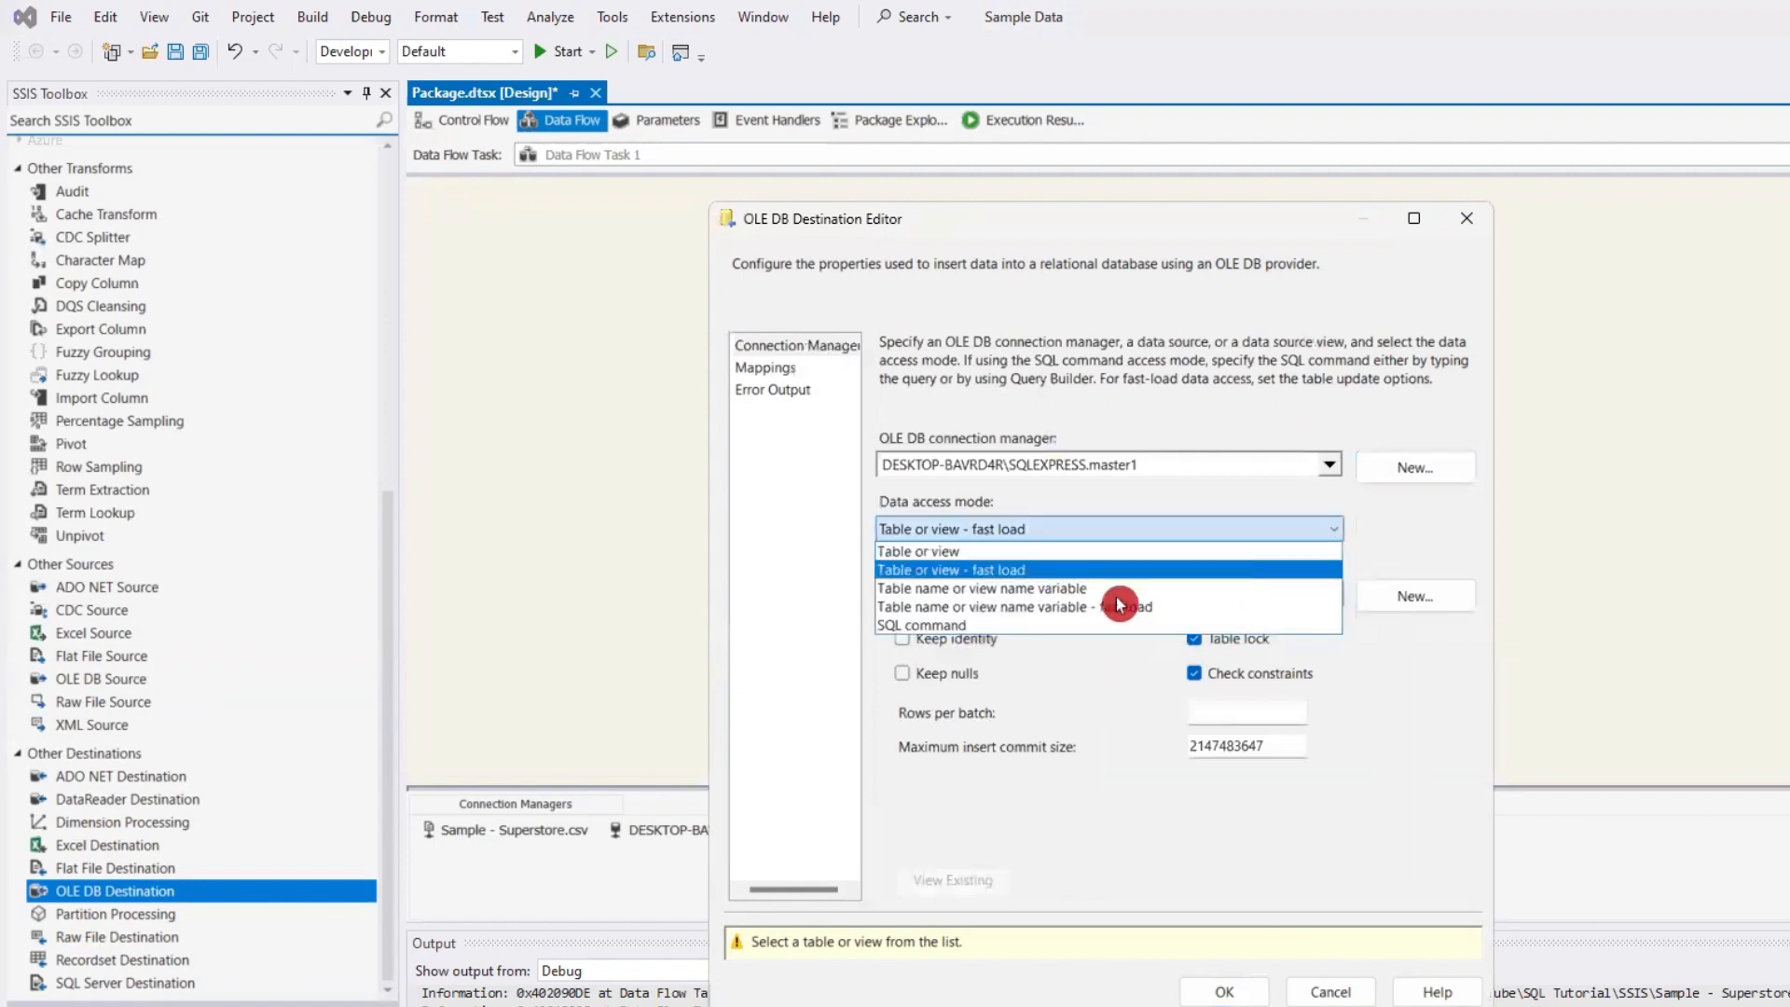
pyautogui.click(1044, 556)
pyautogui.click(1007, 593)
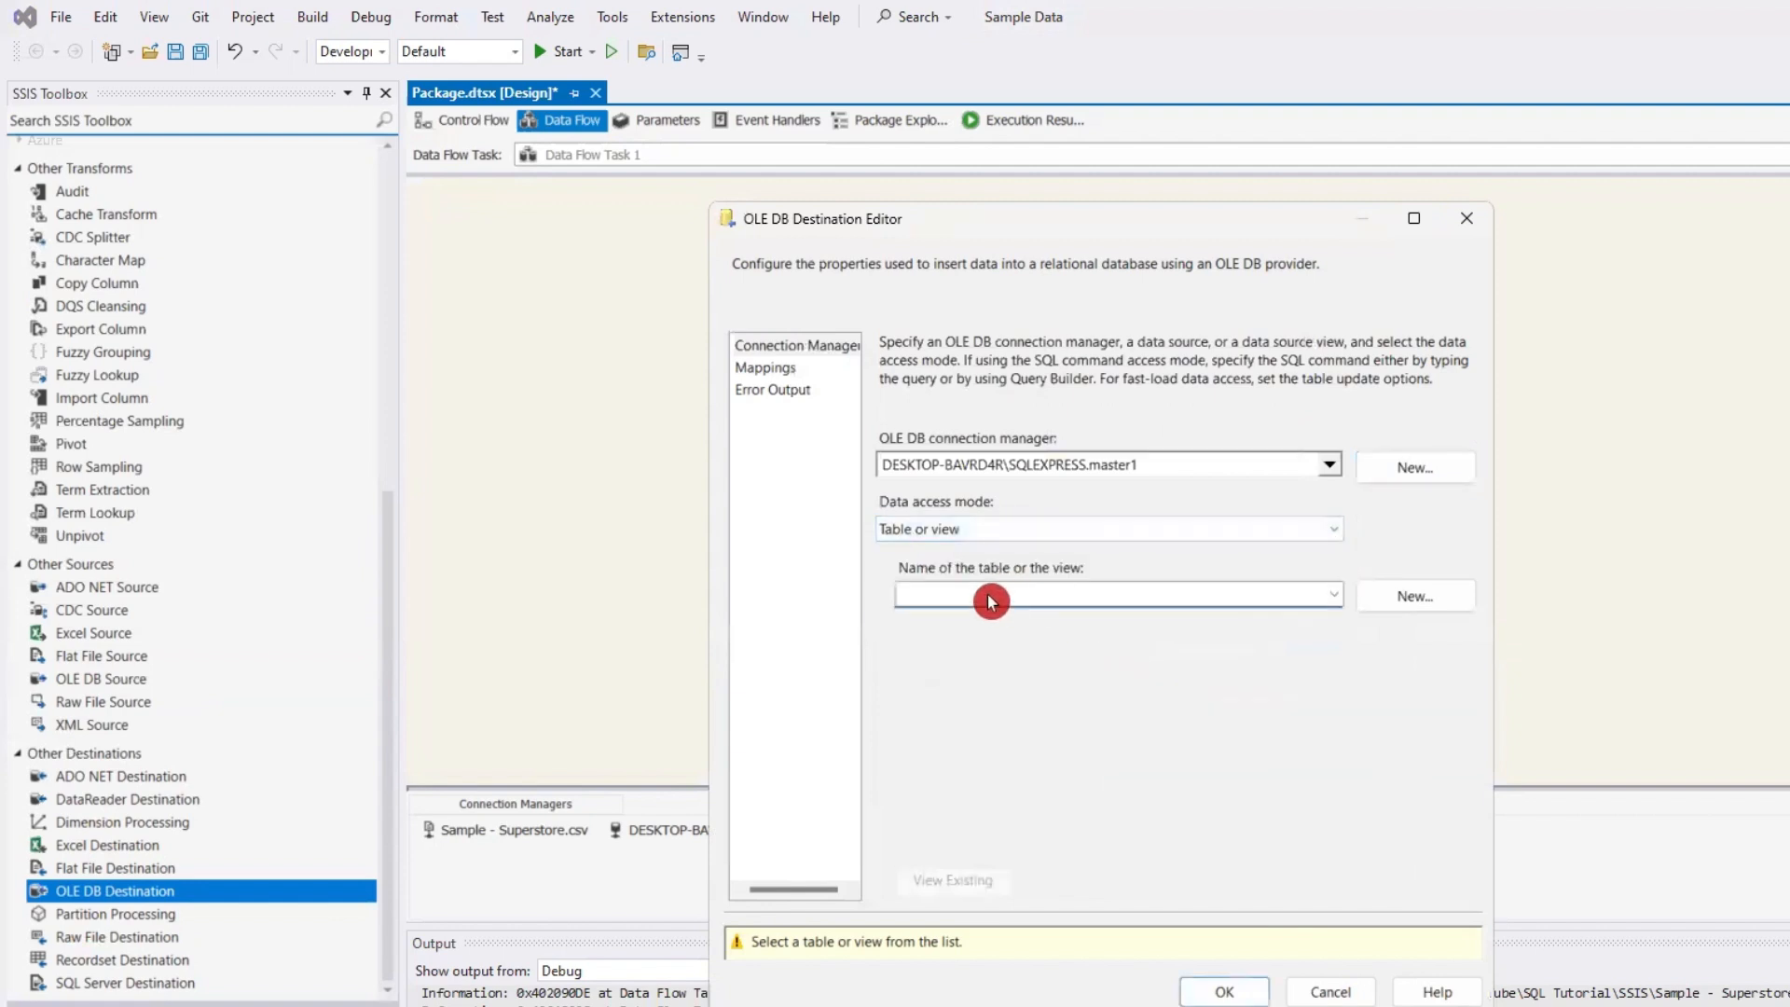
pyautogui.click(1003, 633)
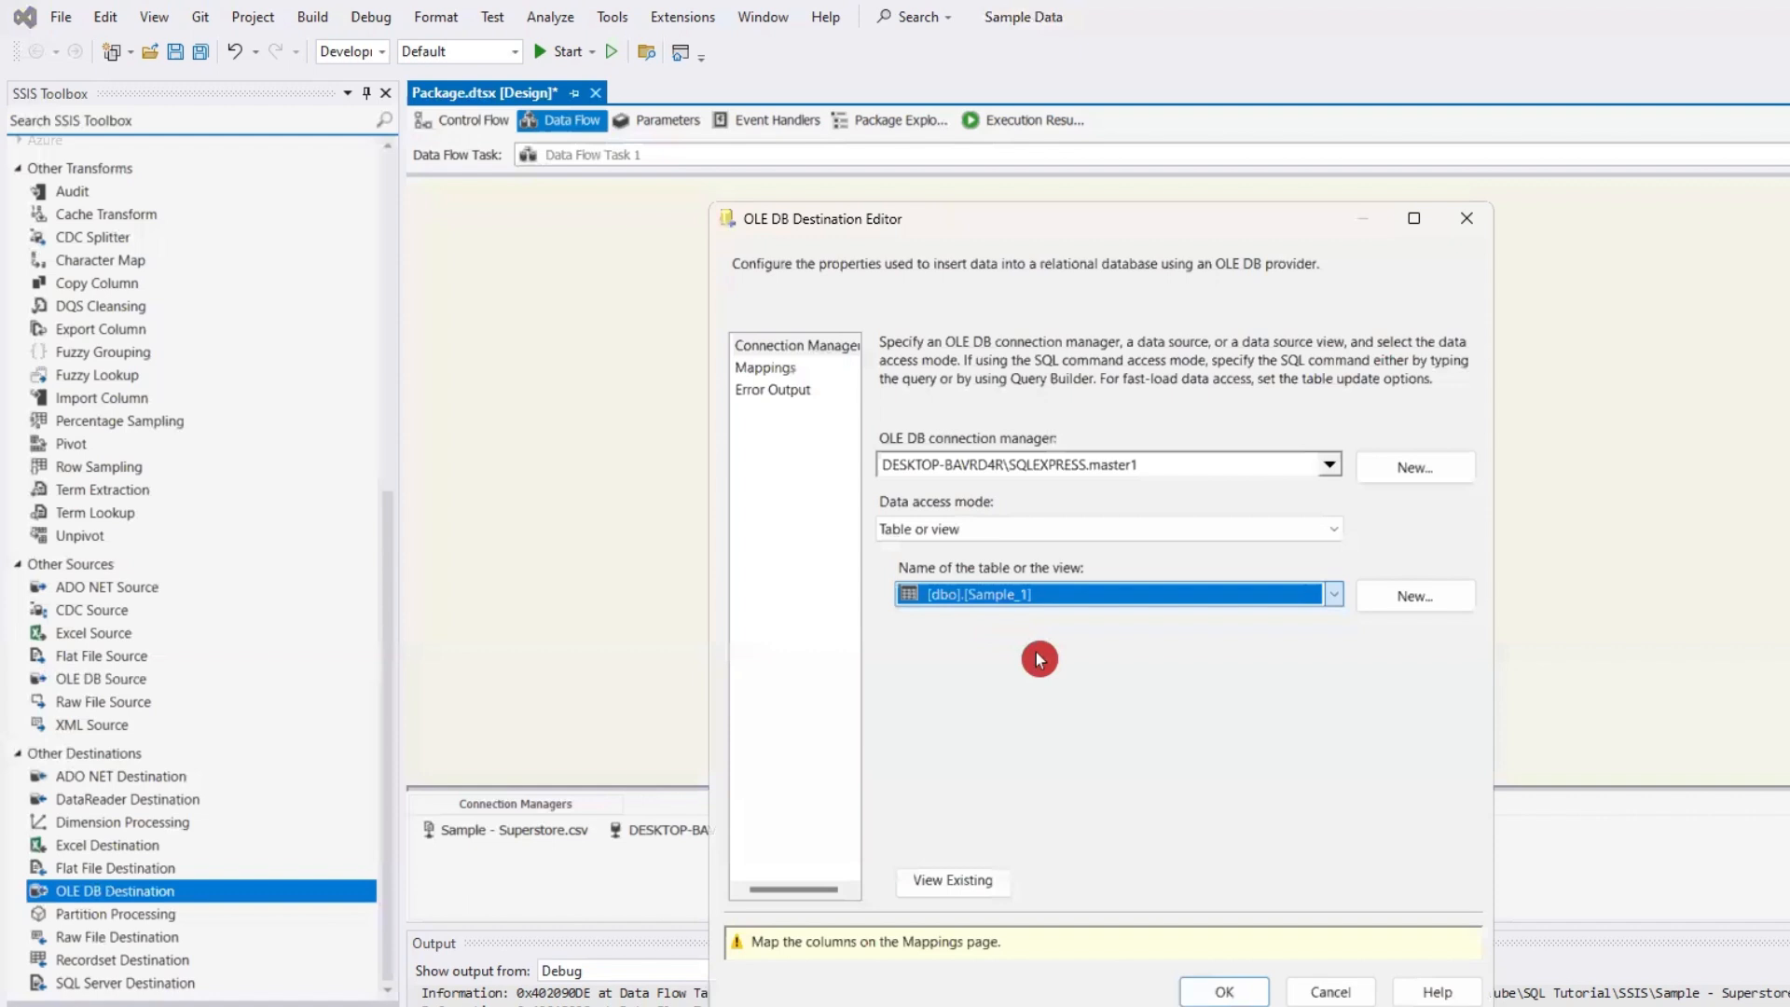
pyautogui.click(1222, 991)
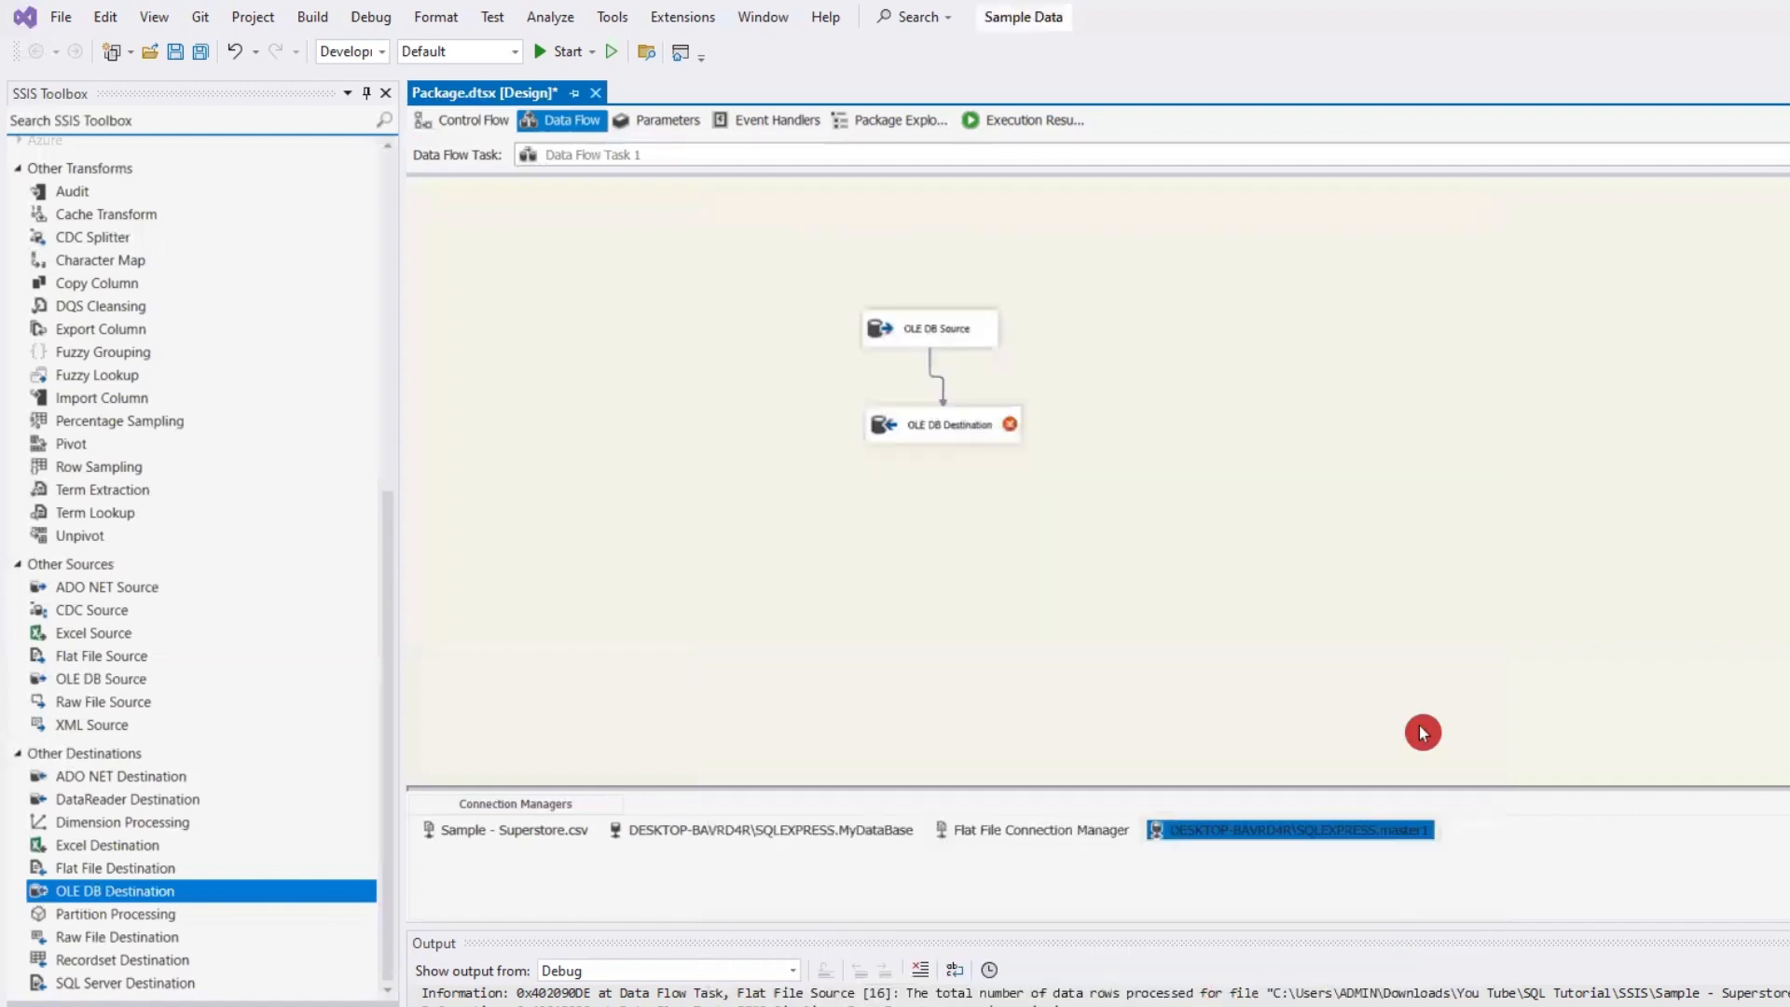
# - Reopen the OLE DB Destination and accept the automatic column mappings between the input and Sample_1
pyautogui.click(994, 545)
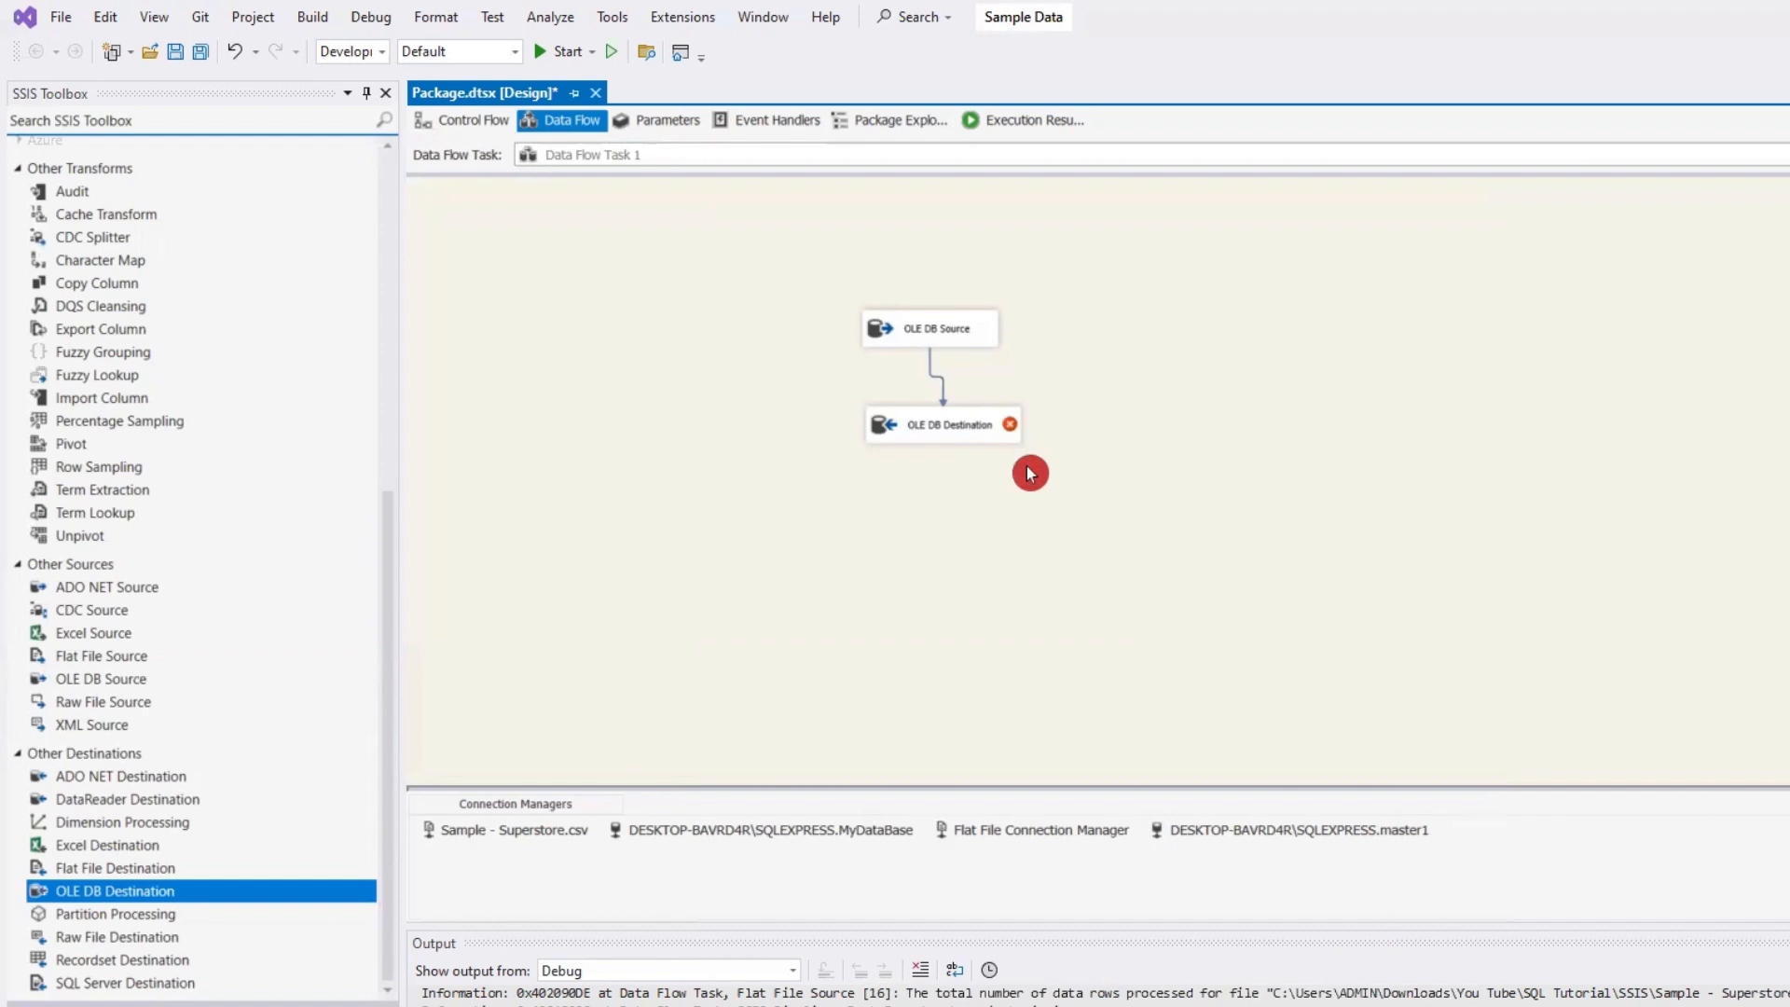
pyautogui.click(764, 368)
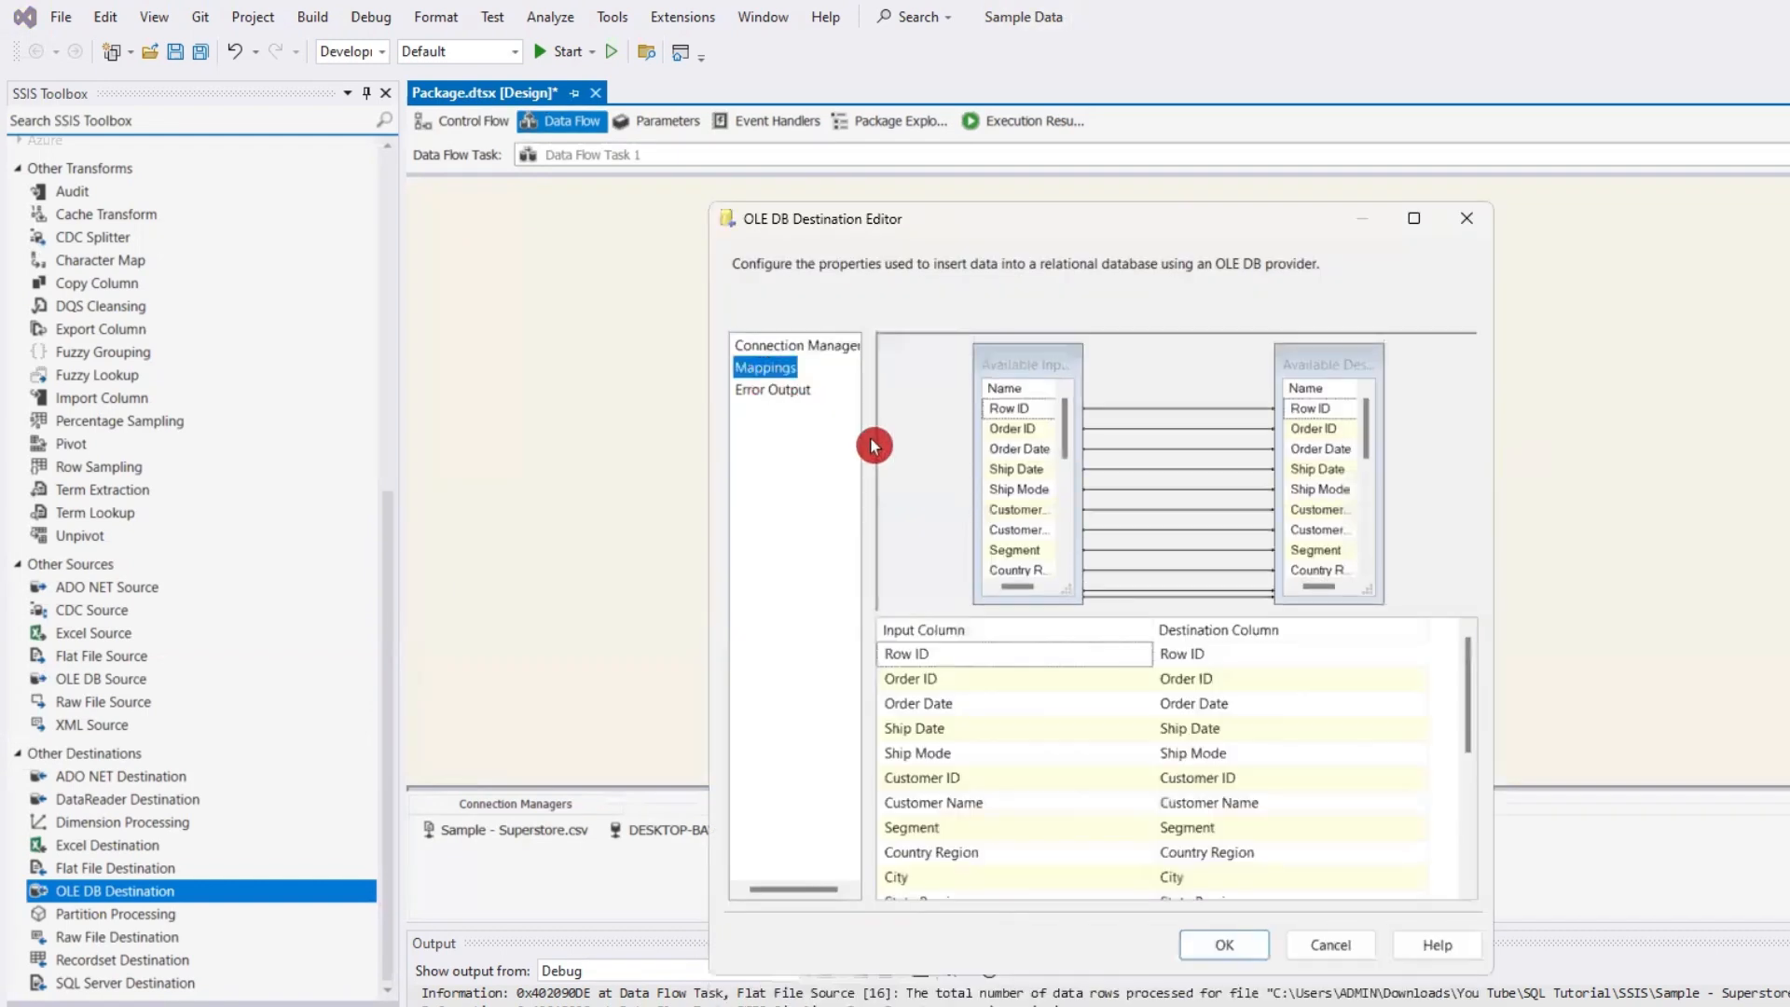
pyautogui.click(1226, 949)
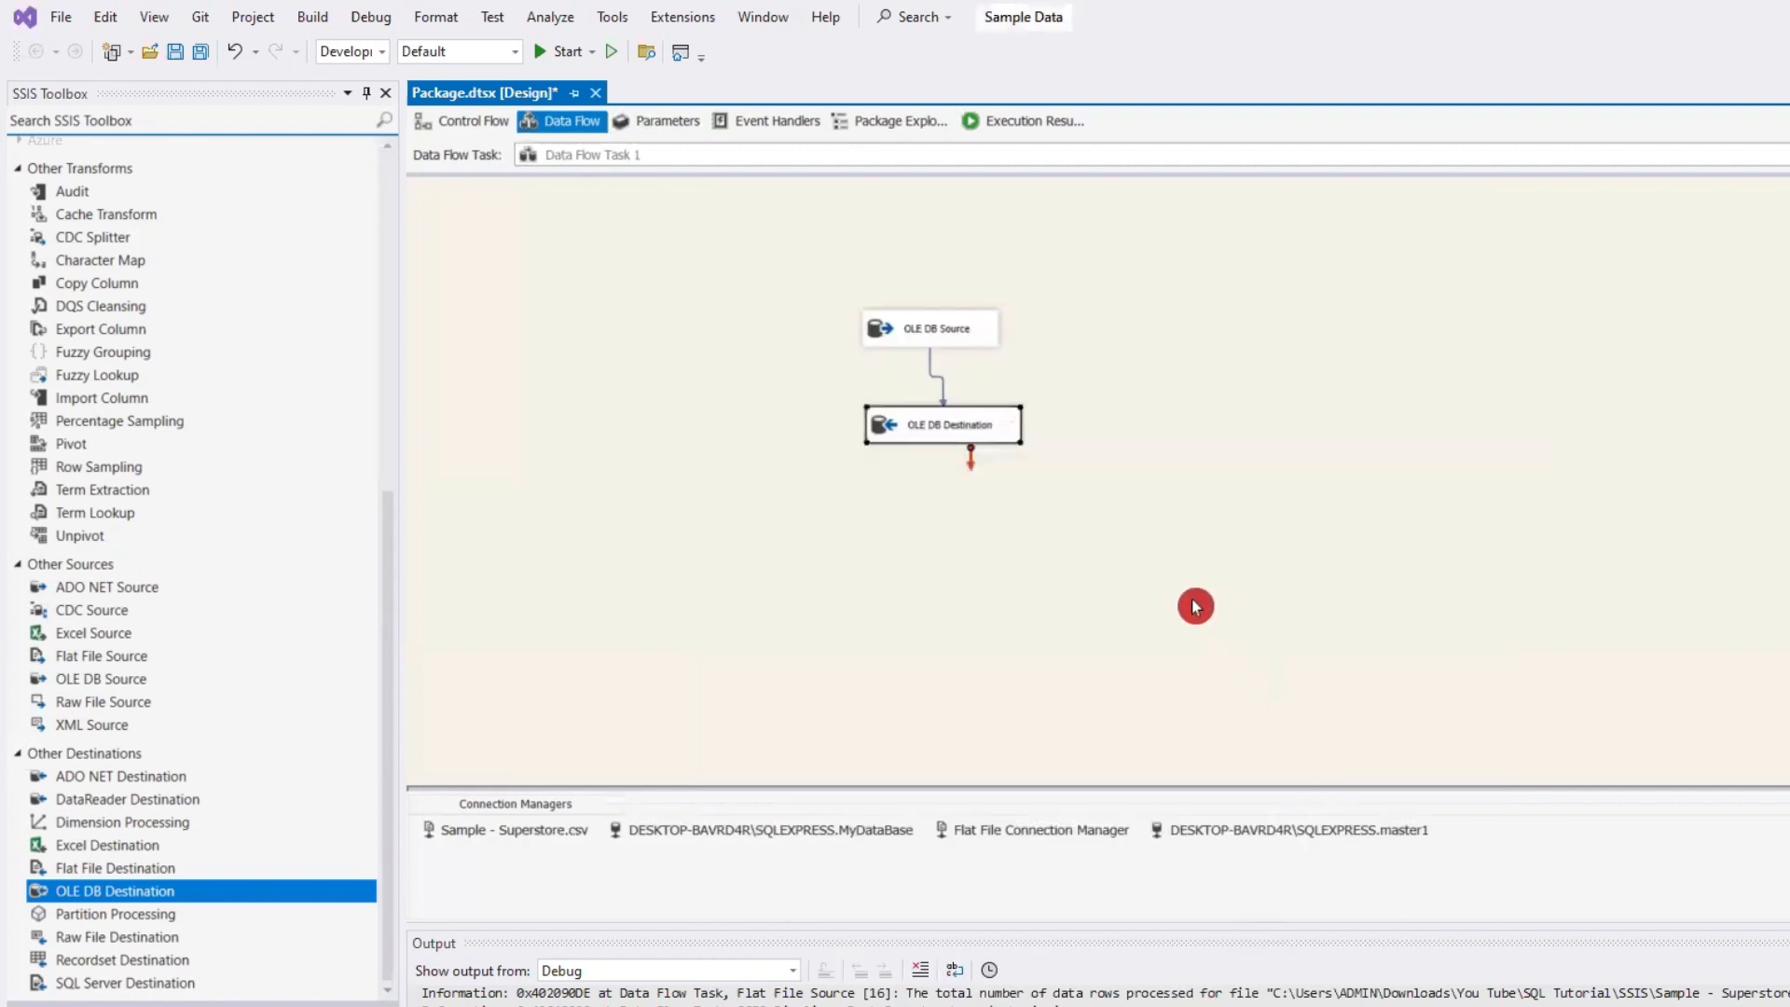
# - Review the OLE DB Destination's connection settings and column mappings once more
pyautogui.click(960, 424)
pyautogui.doubleClick(963, 426)
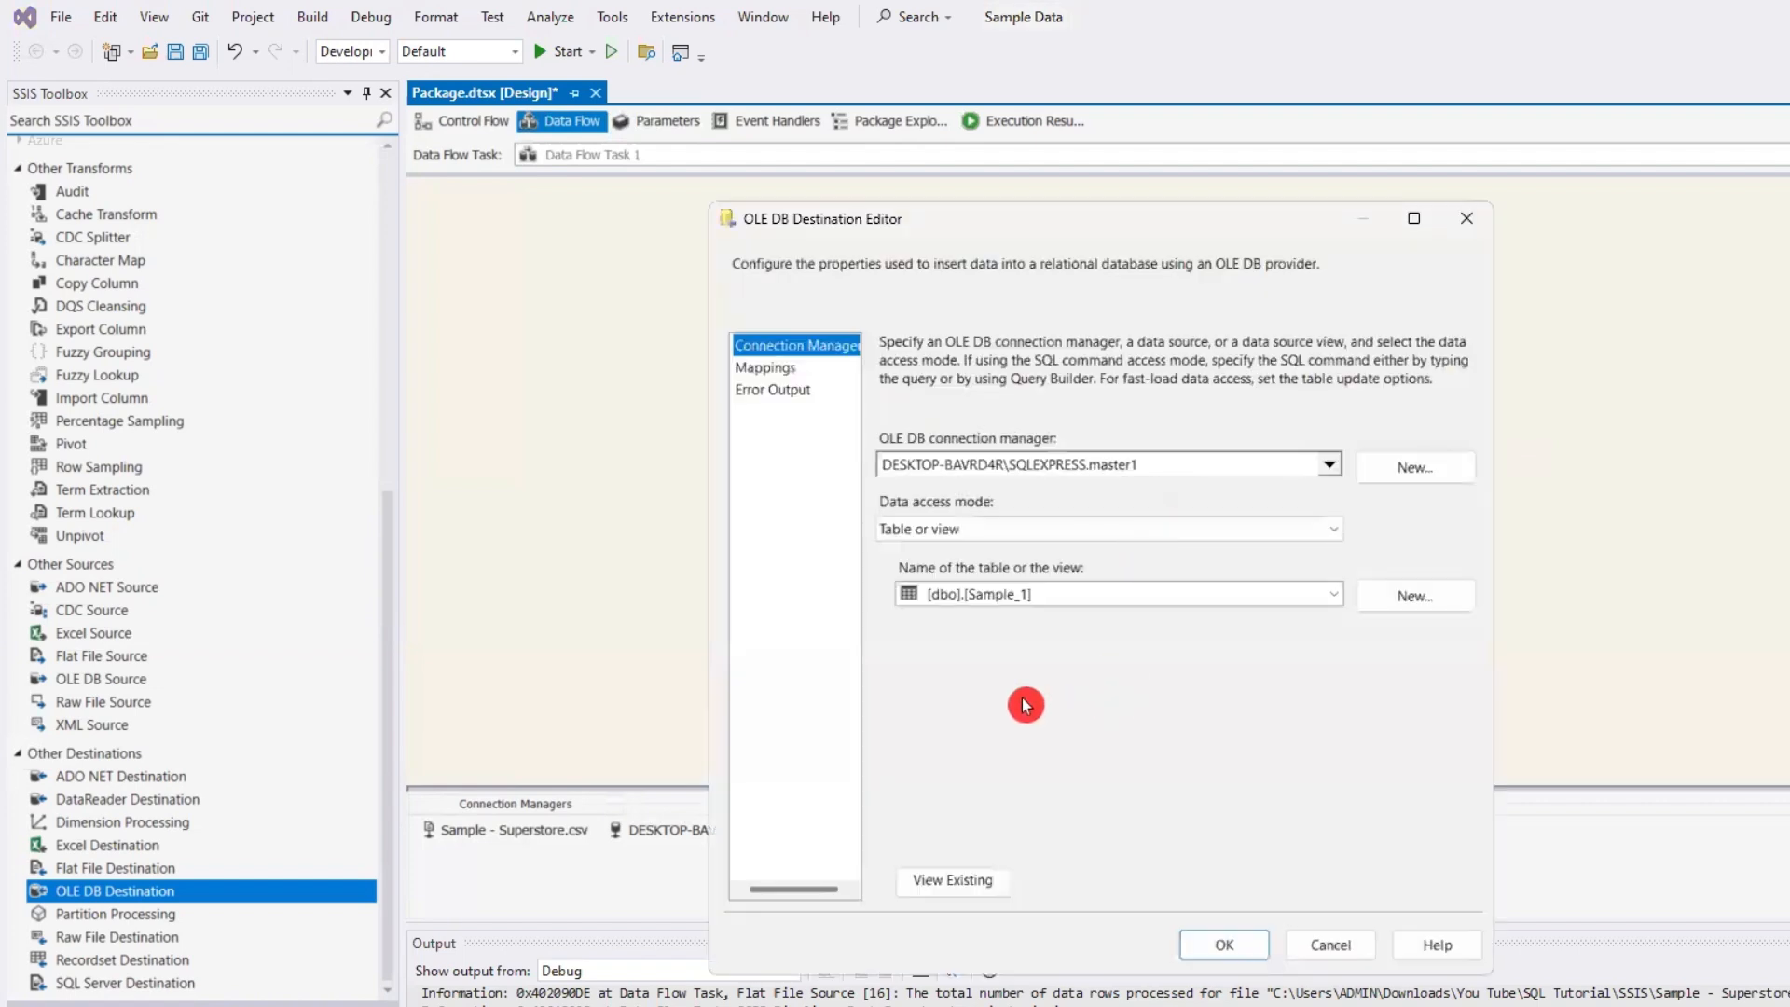
pyautogui.click(782, 369)
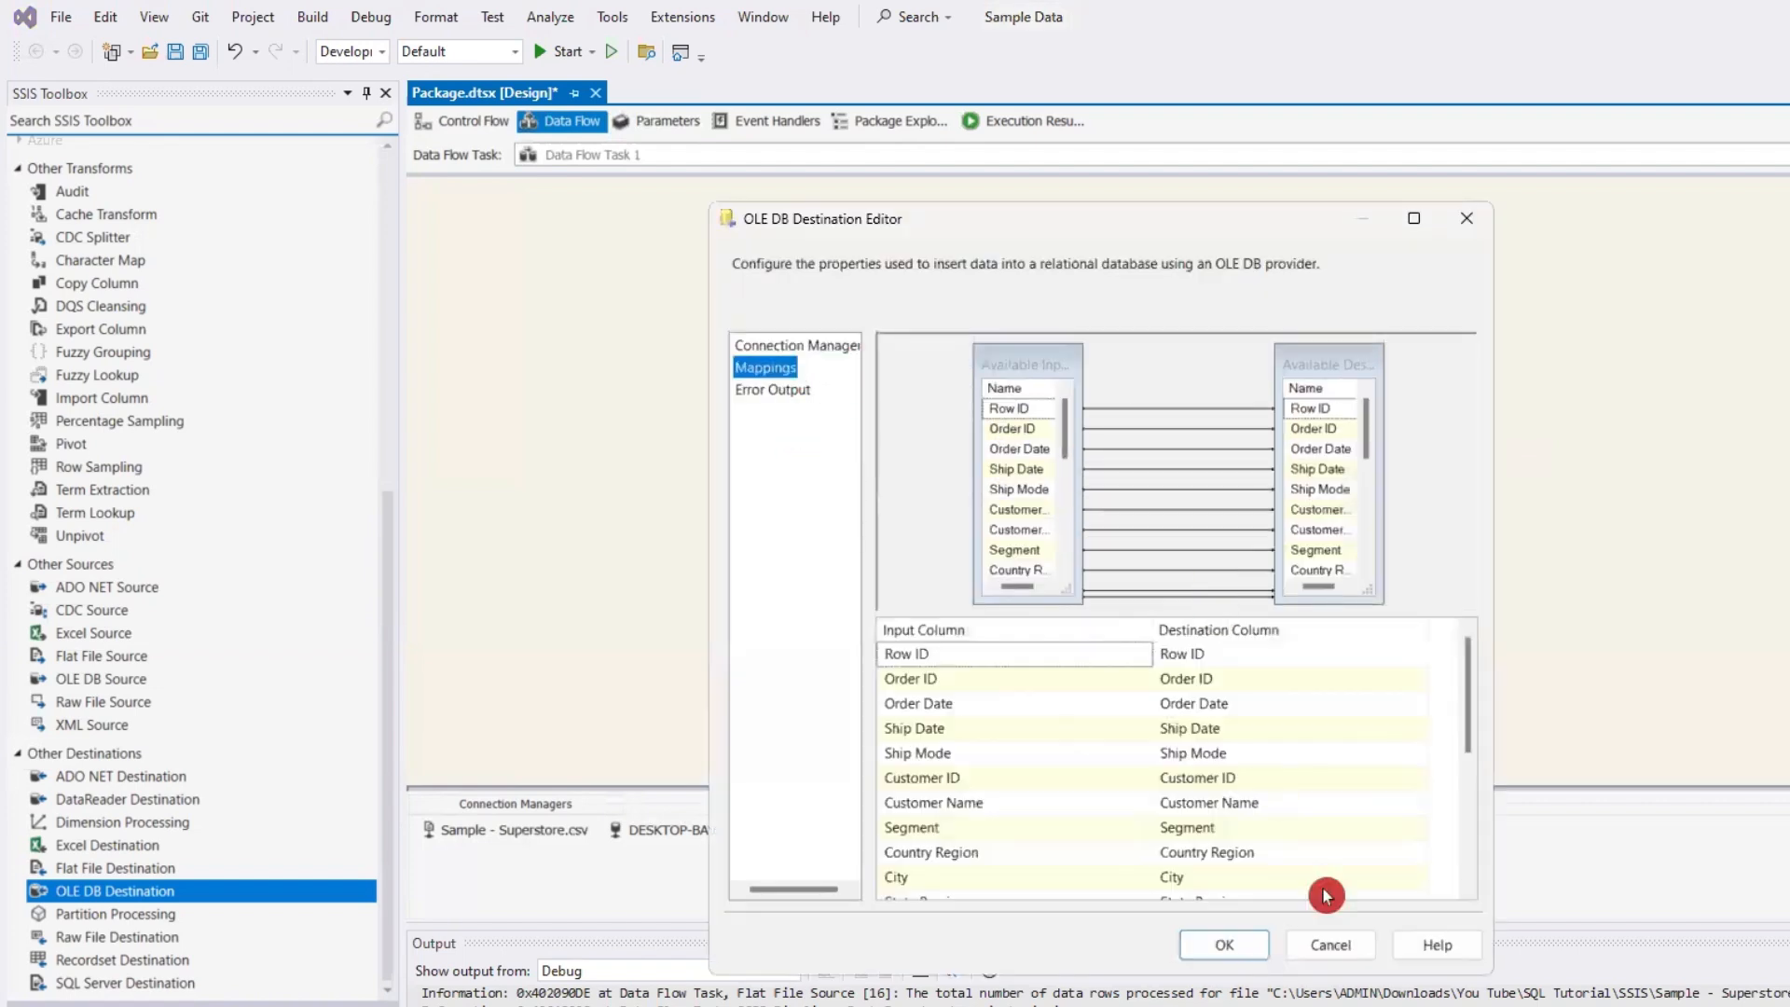
pyautogui.click(1222, 948)
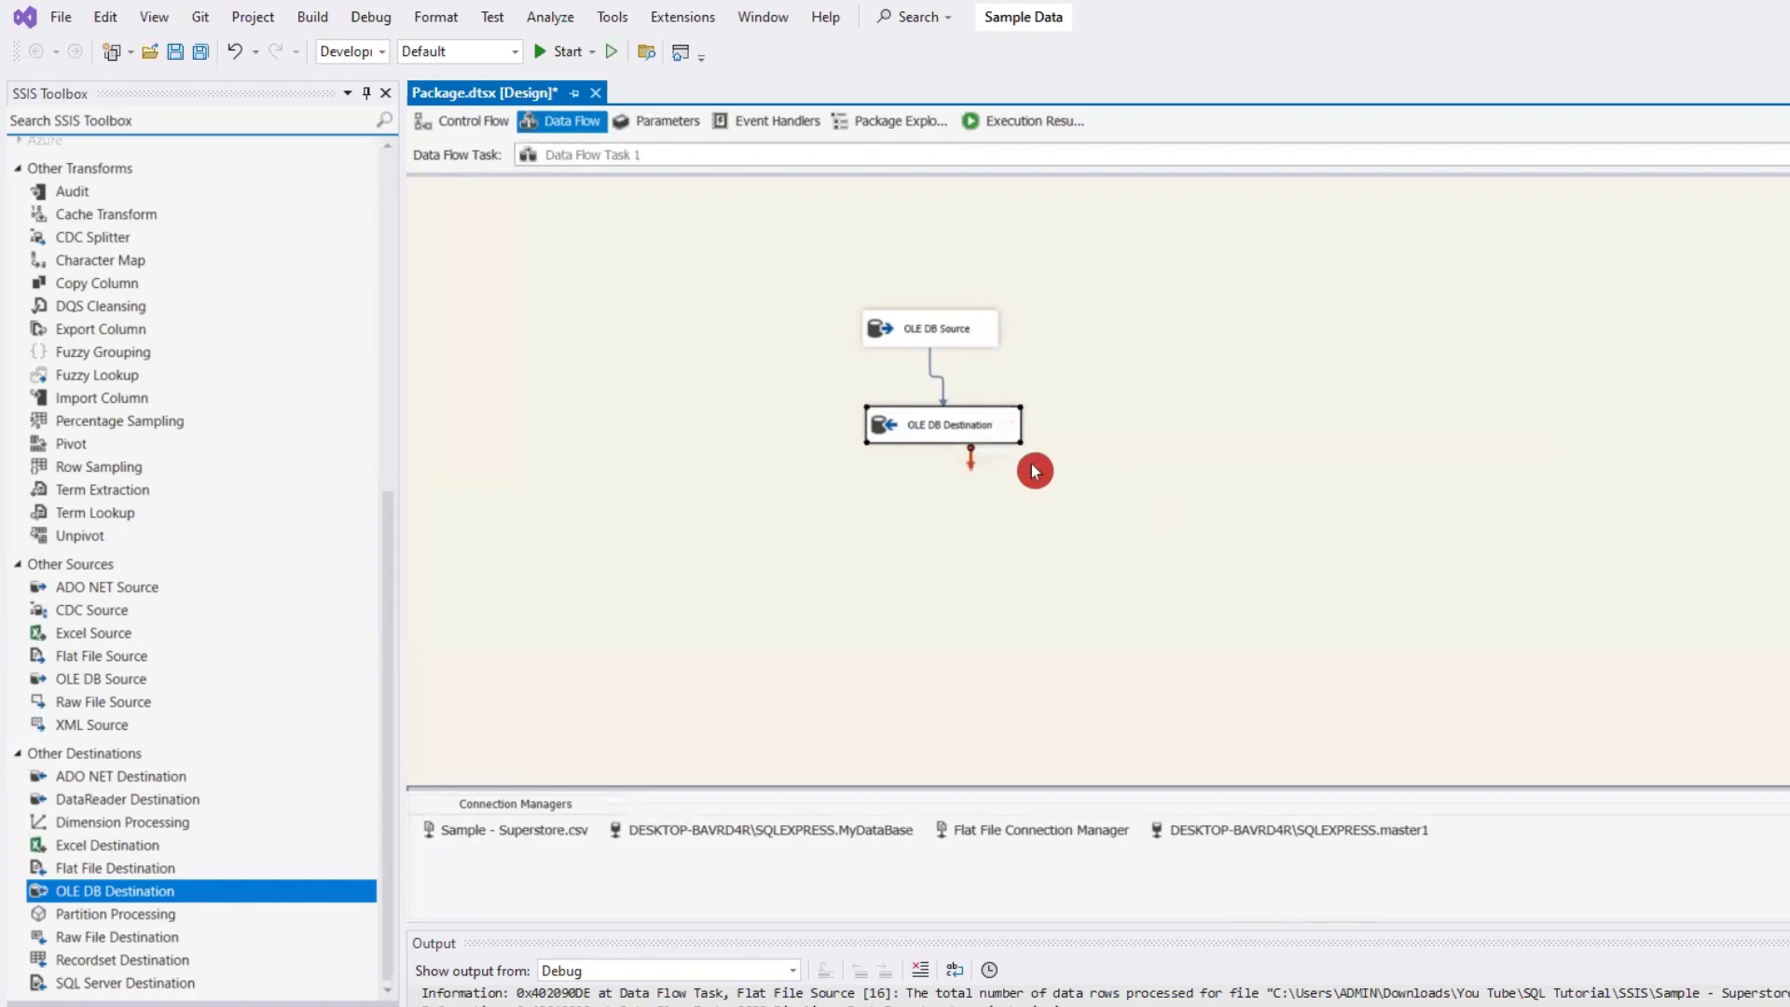
# - In the control flow, place the second Data Flow Task beside the first and add a second Execute SQL Task above it
pyautogui.click(1282, 519)
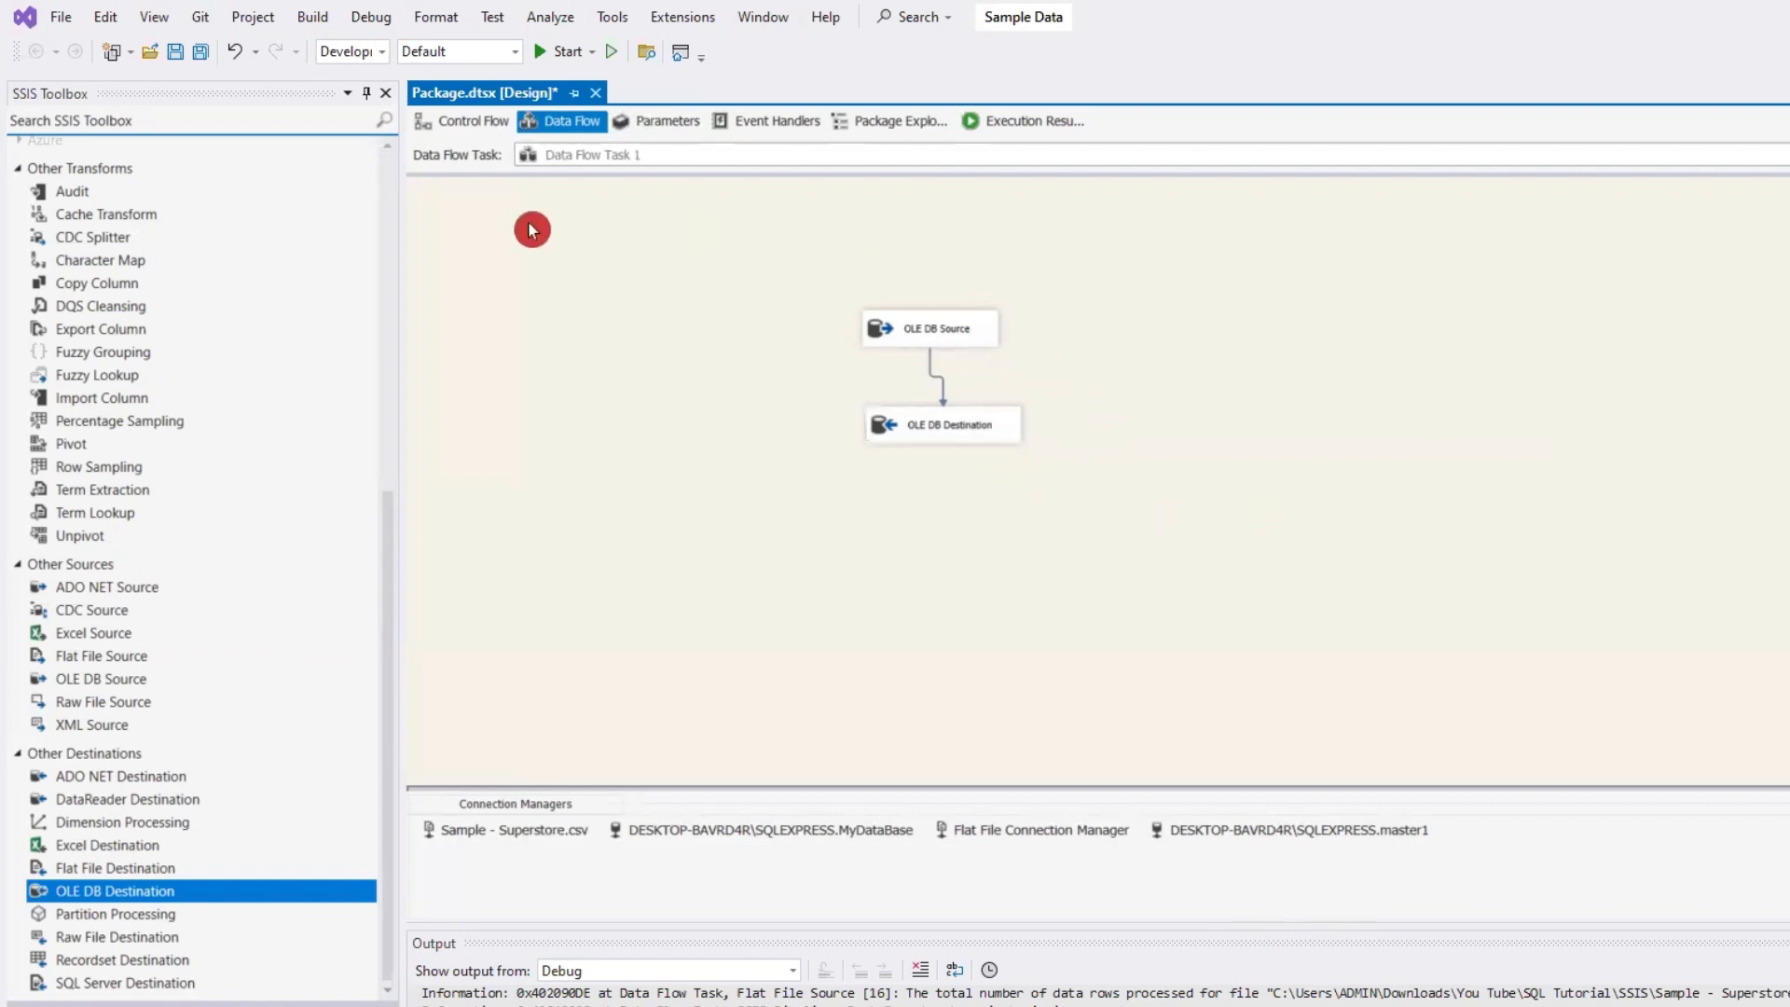
pyautogui.click(466, 121)
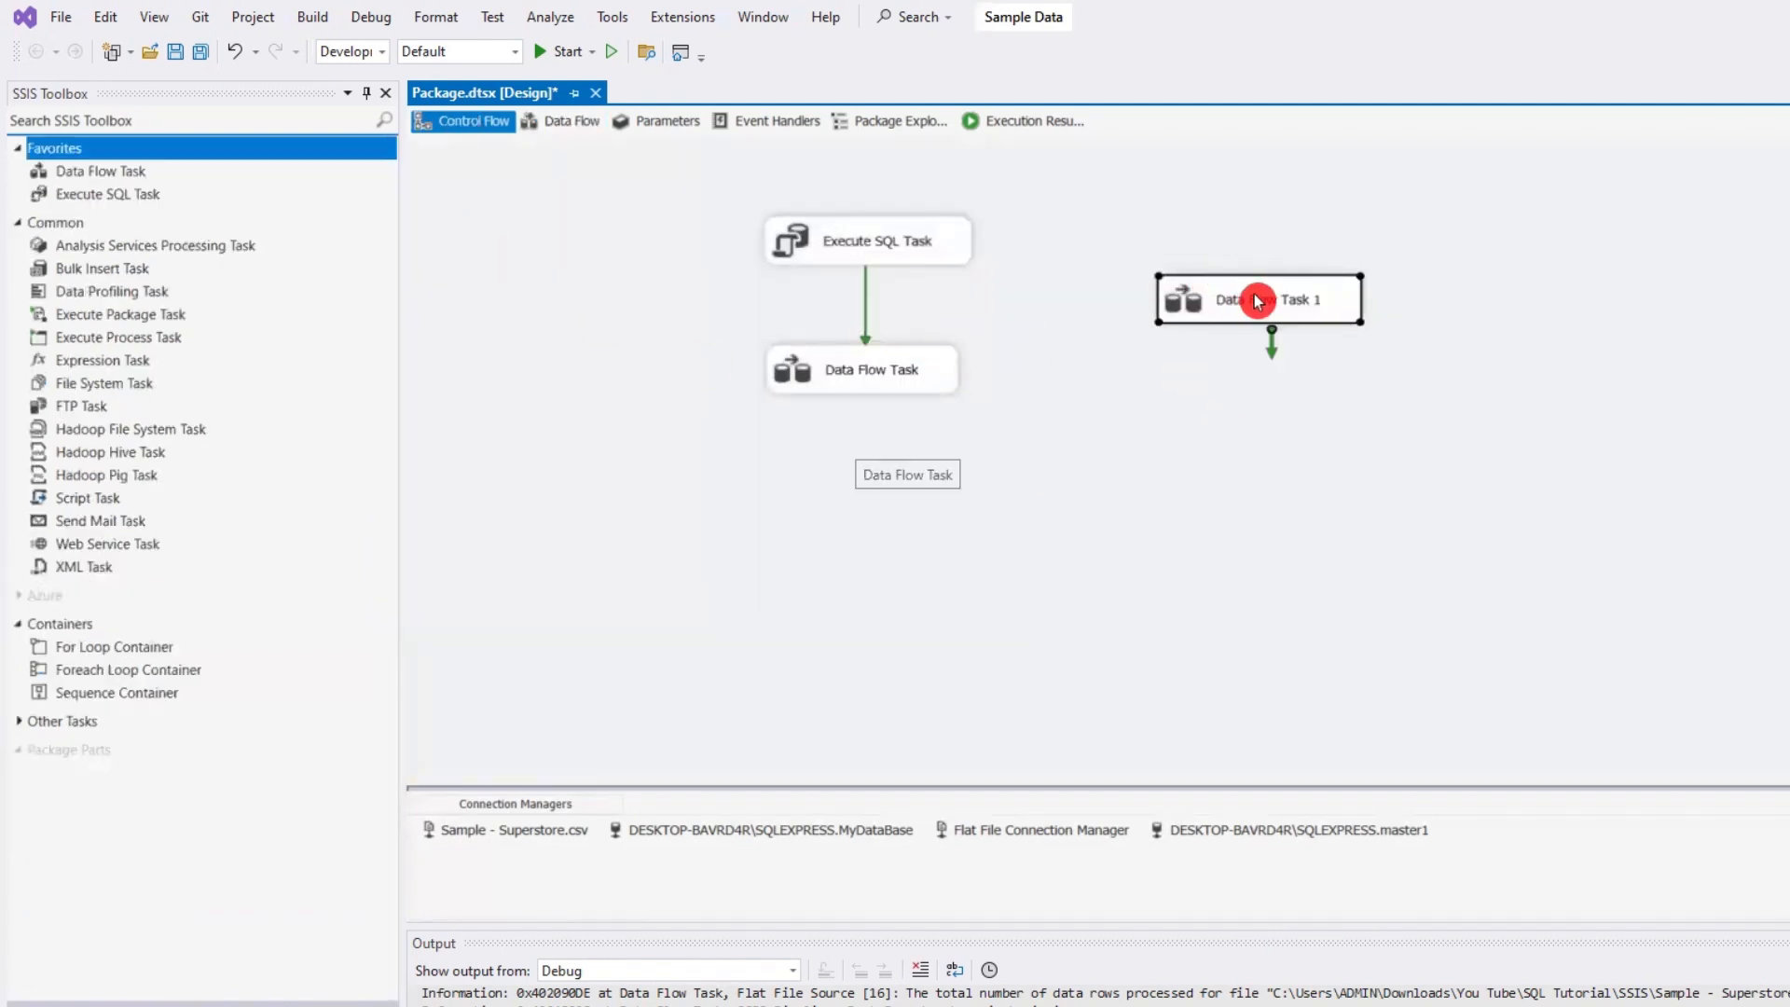
pyautogui.moveTo(1255, 293)
pyautogui.mouseDown()
pyautogui.moveTo(1162, 370)
pyautogui.moveTo(1125, 358)
pyautogui.mouseUp()
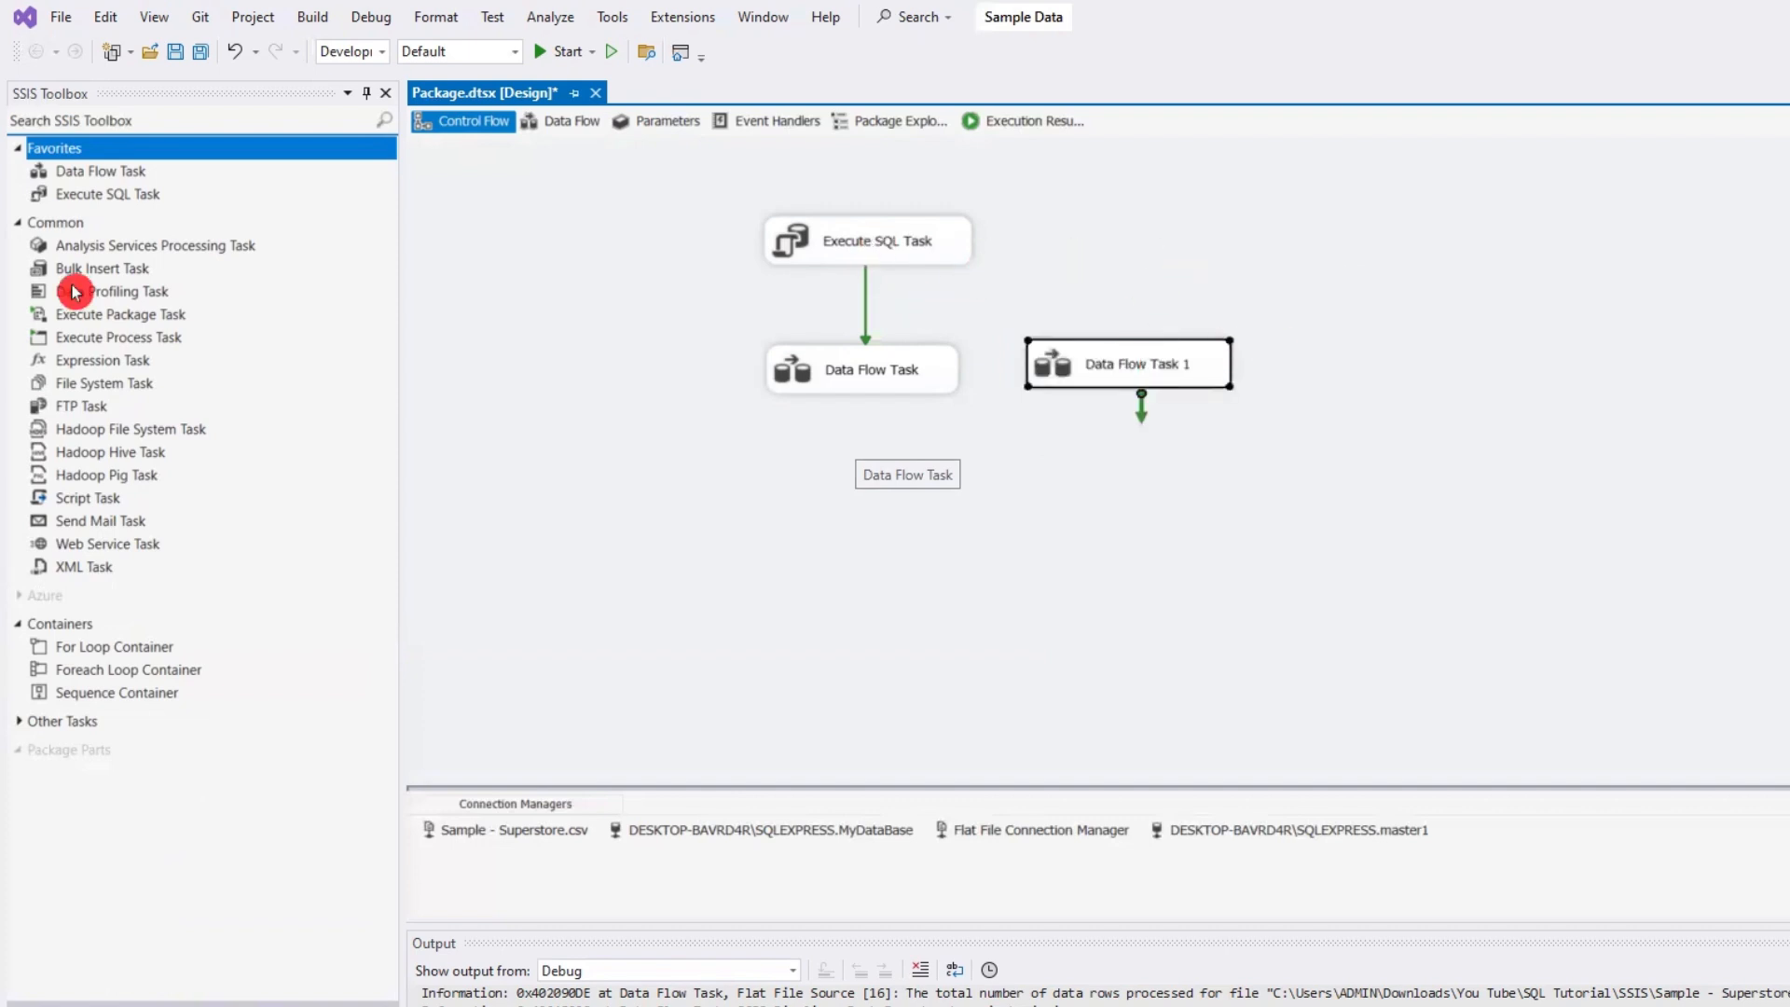
pyautogui.click(108, 196)
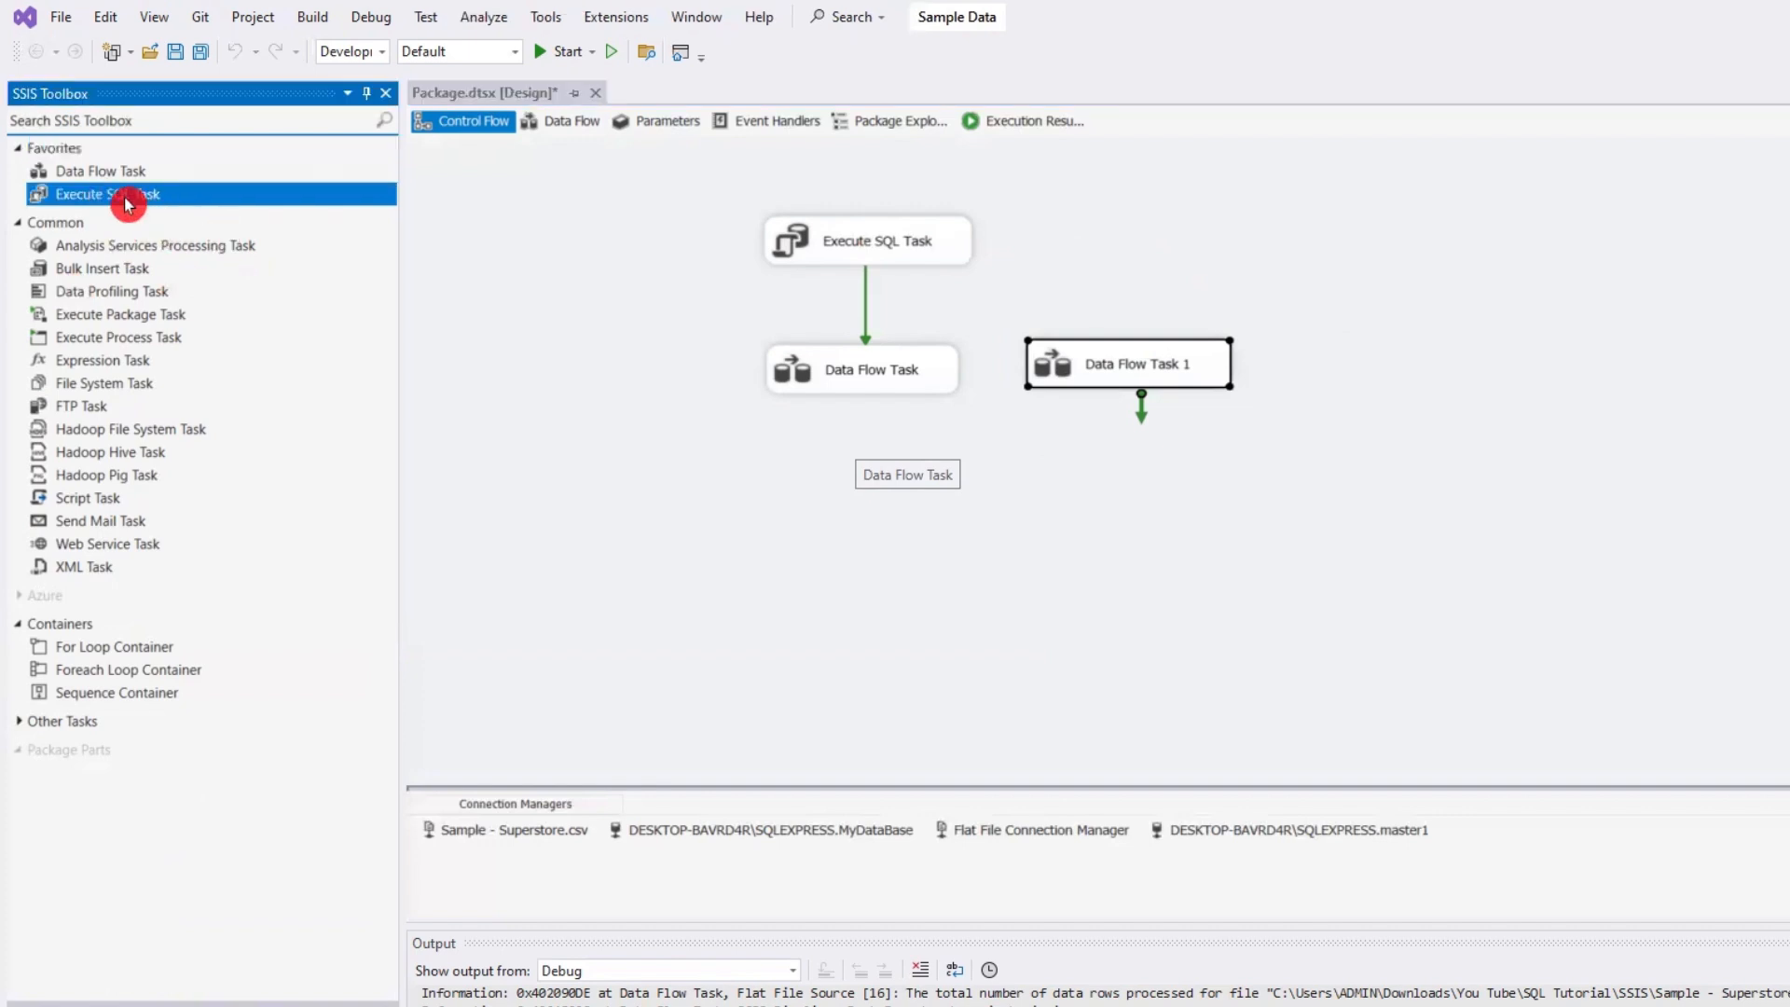
pyautogui.click(1128, 237)
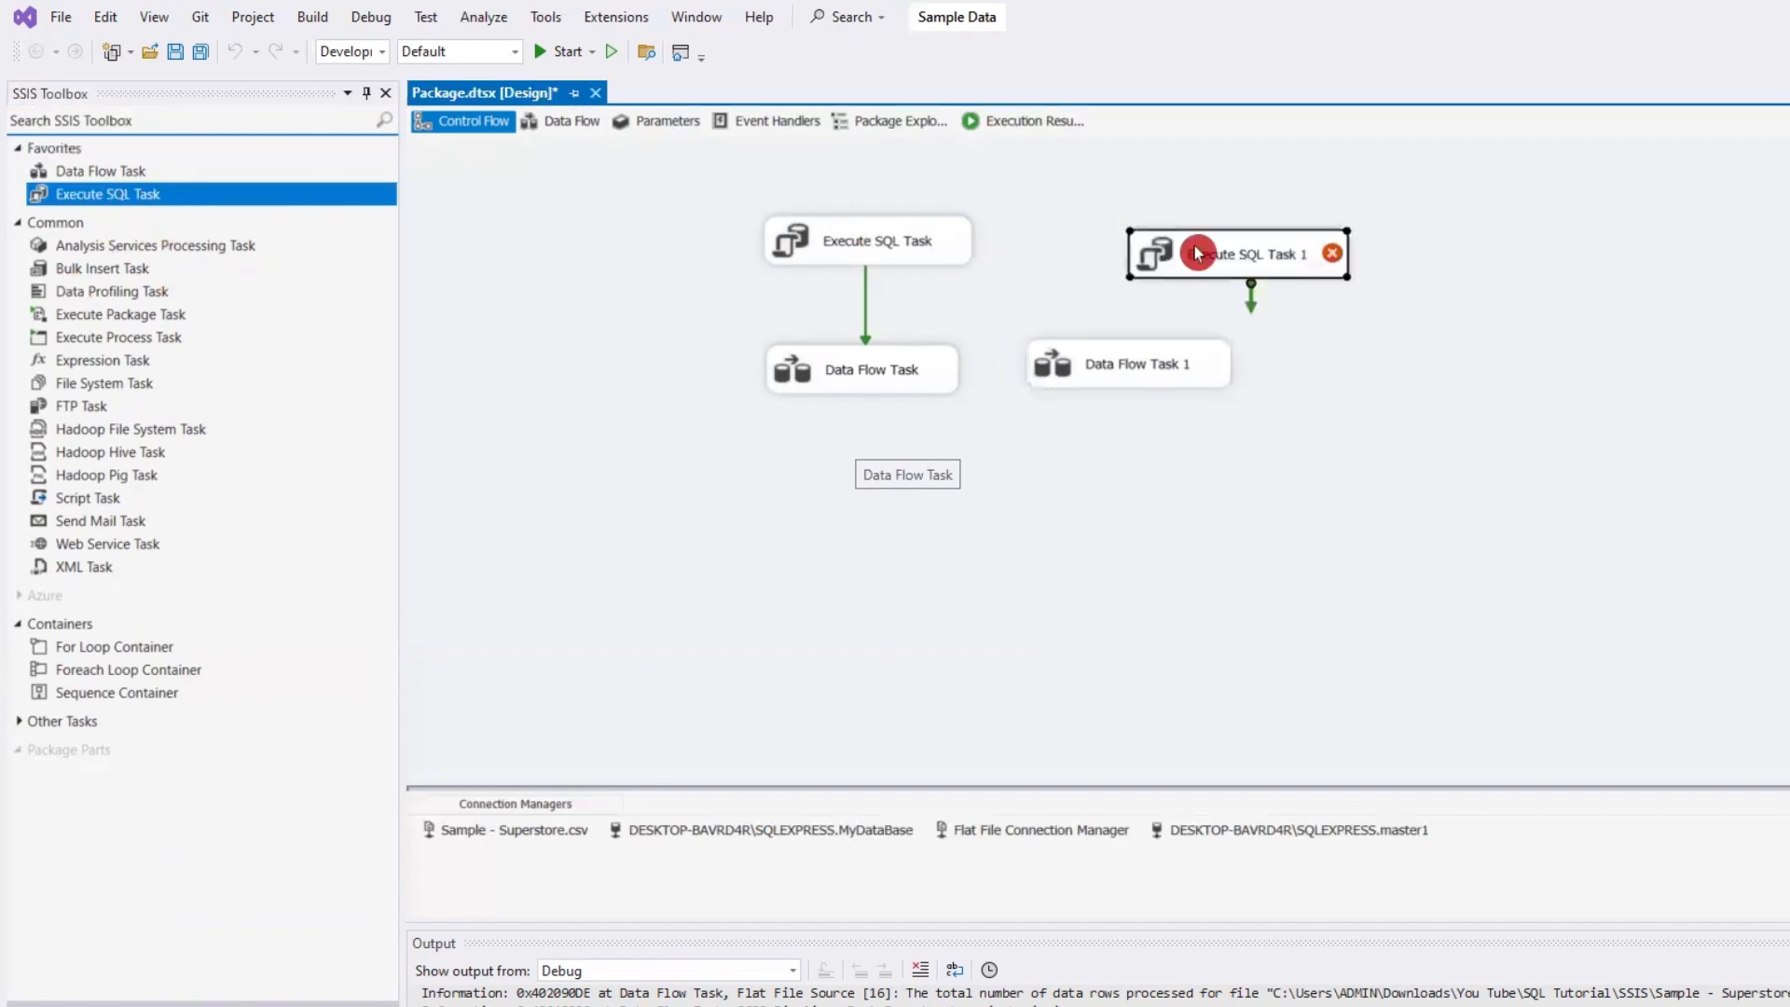
# - Align Execute SQL Task 1 above Data Flow Task 1 and set its connection to DESKTOP-BAVRD4R\SQLEXPRESS.master1
pyautogui.moveTo(1247, 260); pyautogui.dragTo(1141, 245)
pyautogui.moveTo(1150, 372); pyautogui.dragTo(1182, 378)
pyautogui.doubleClick(1132, 246)
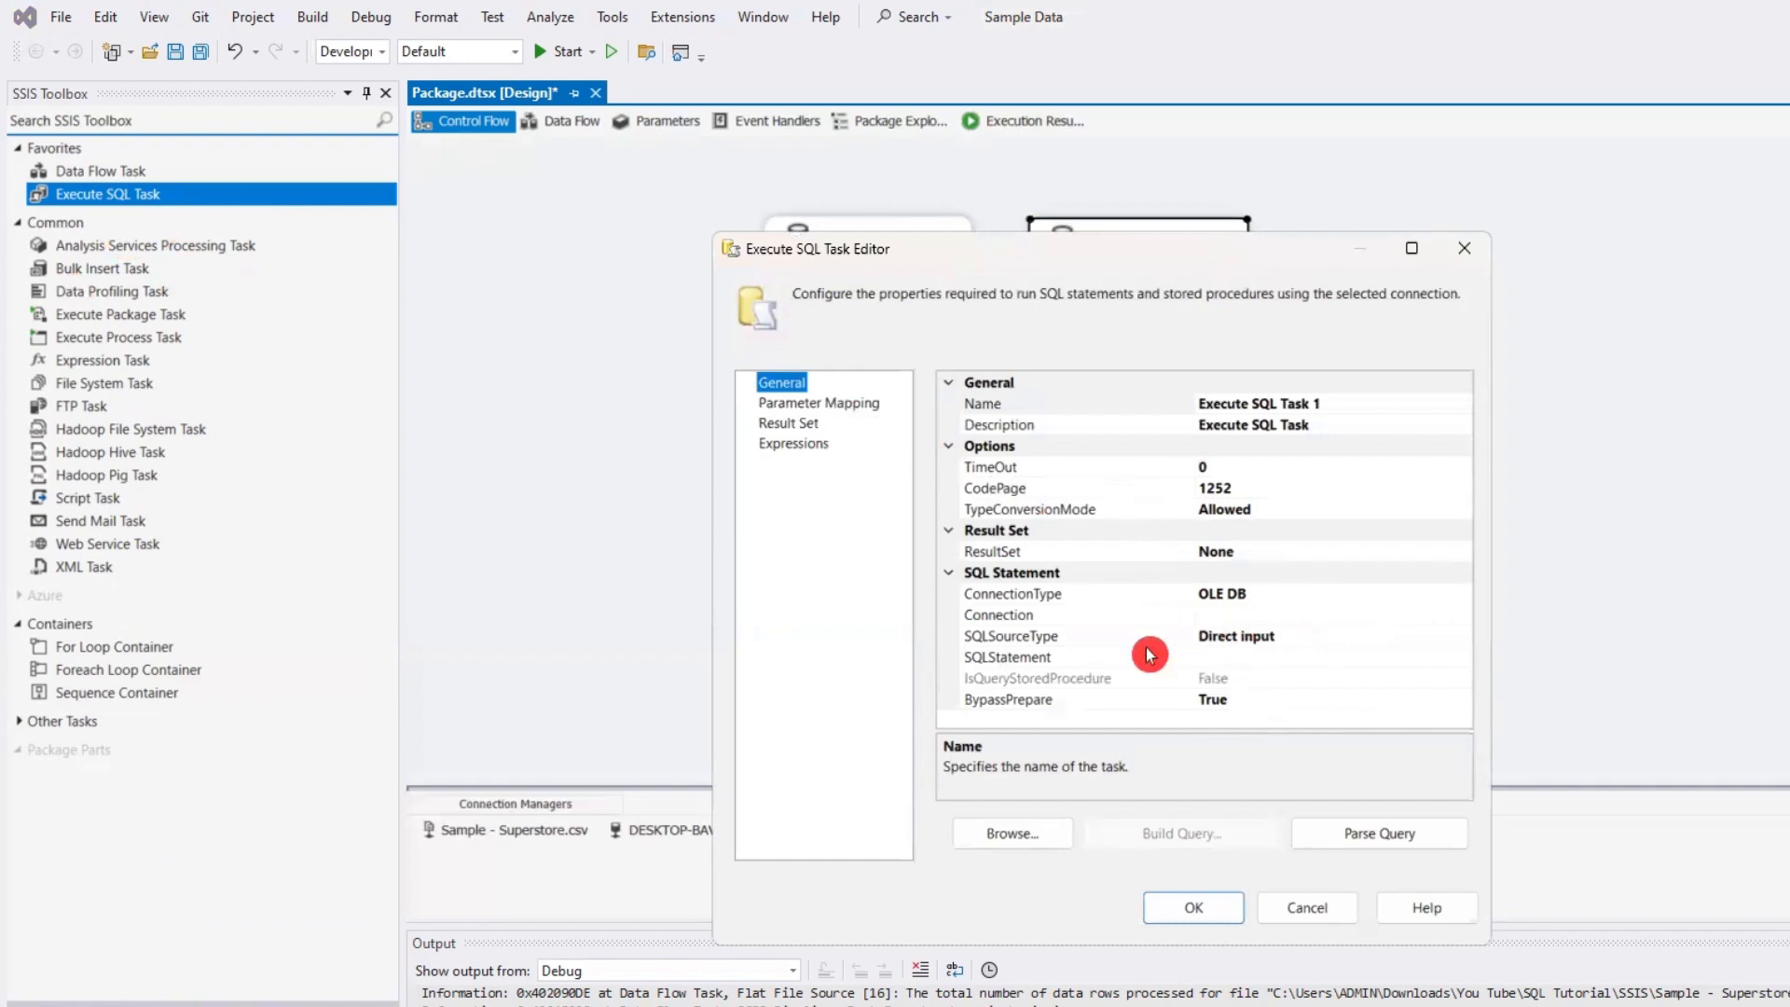
pyautogui.click(1230, 615)
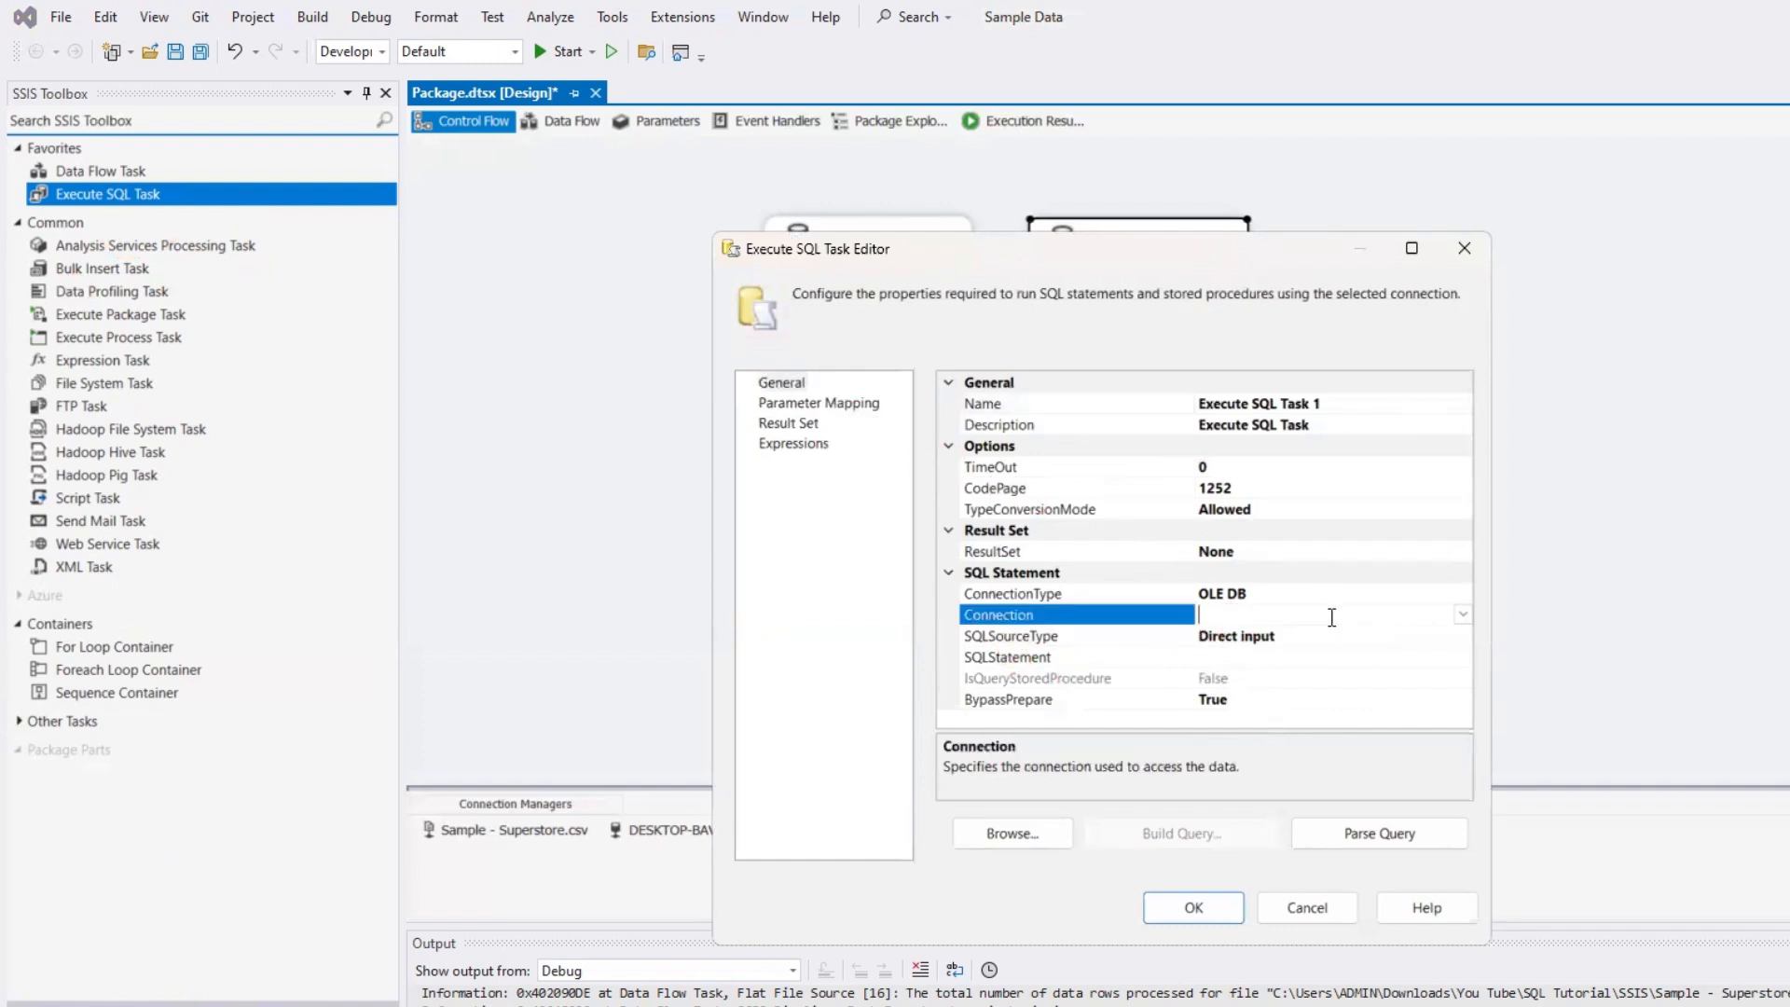
pyautogui.click(1462, 613)
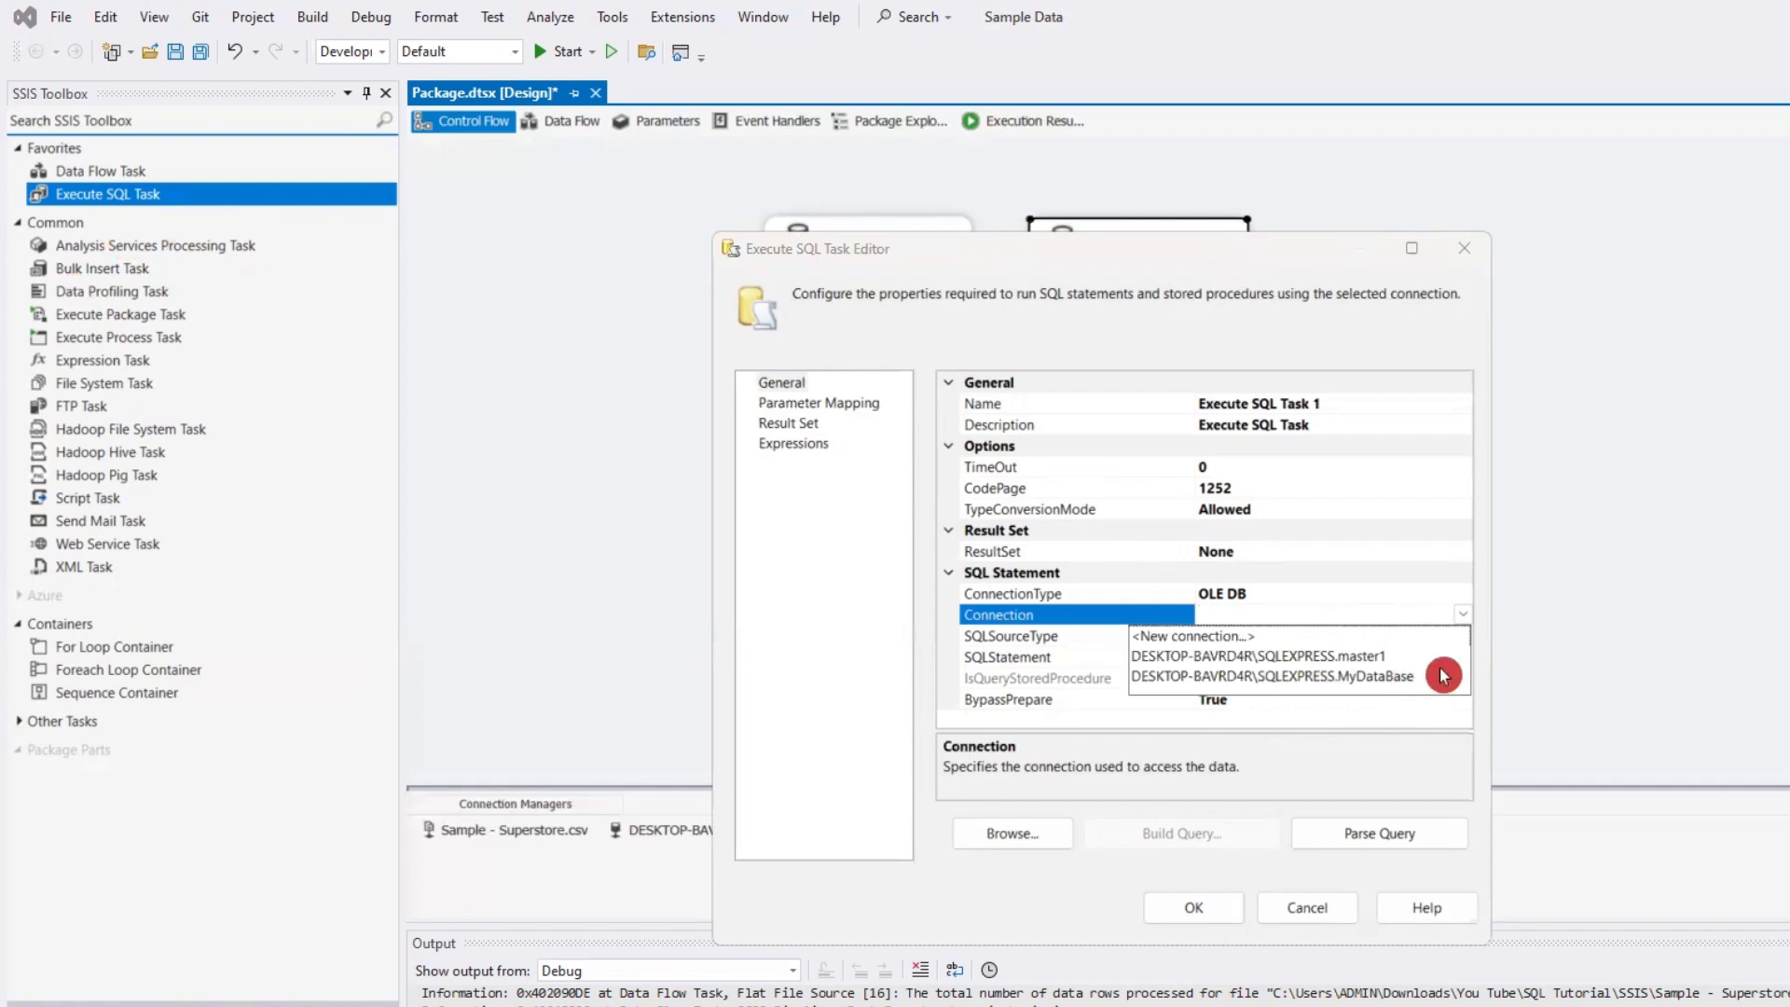
pyautogui.click(1340, 656)
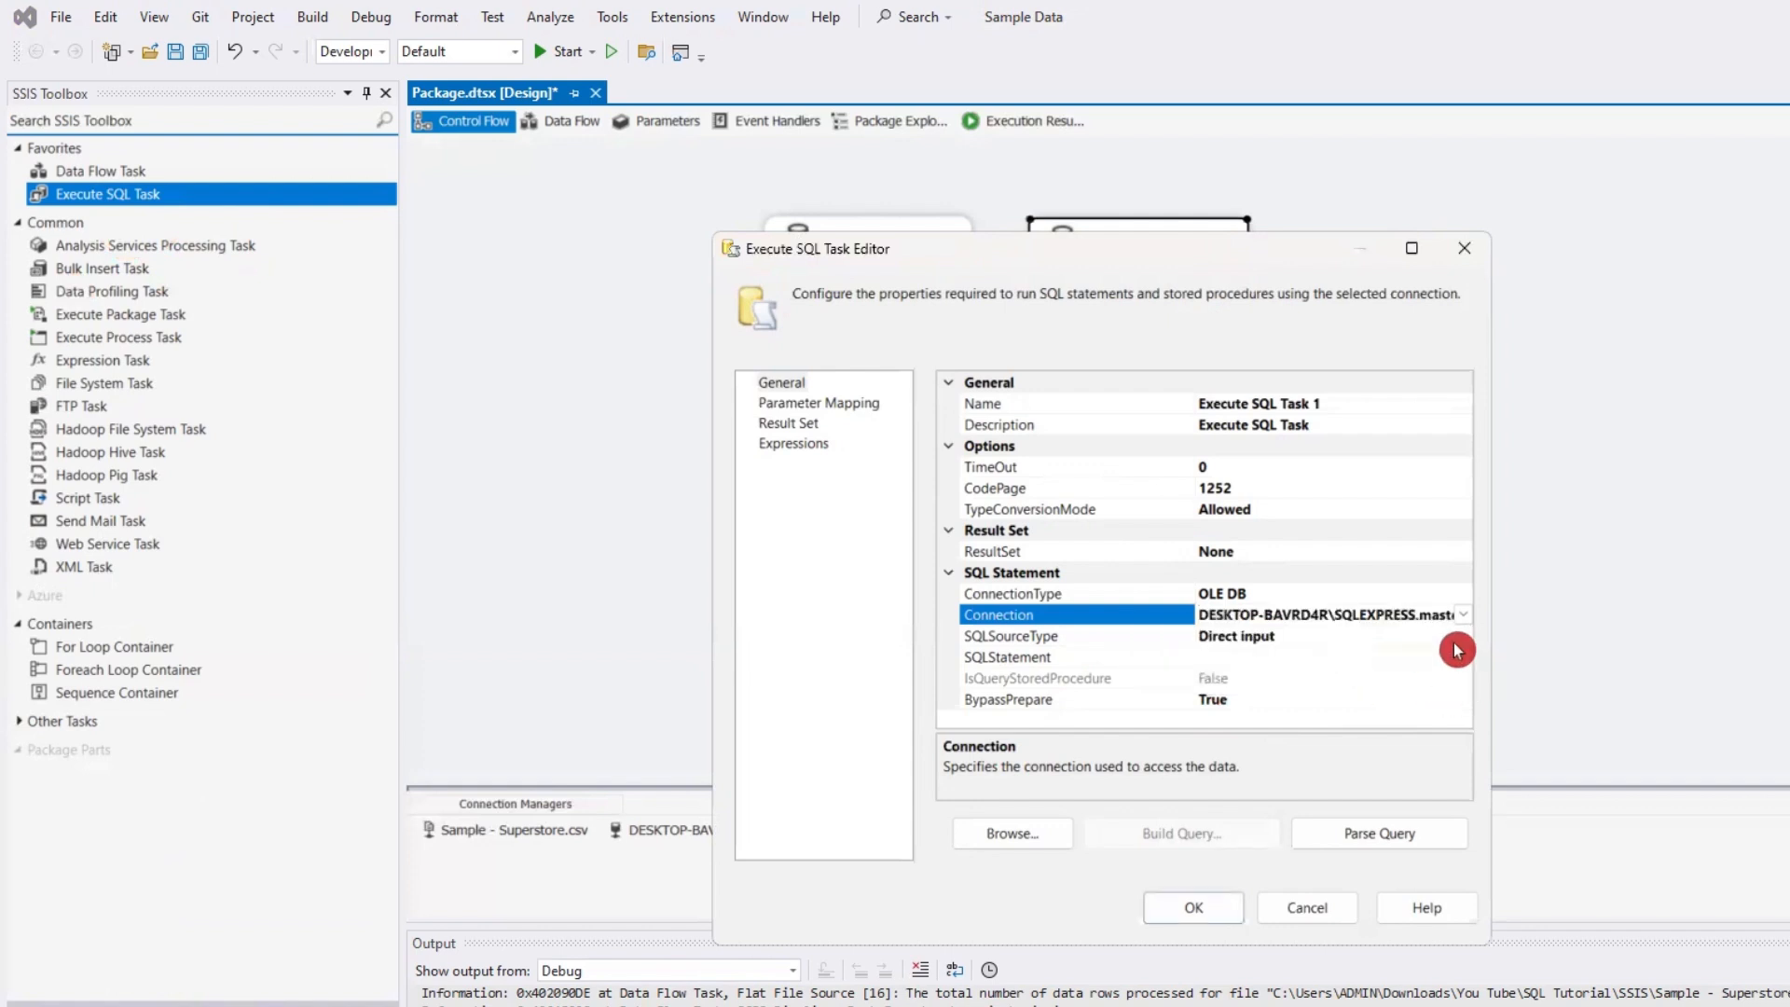
# - Give Execute SQL Task 1 a SQL statement that truncates the Sample_1 table, and accept the task editor
pyautogui.click(1232, 658)
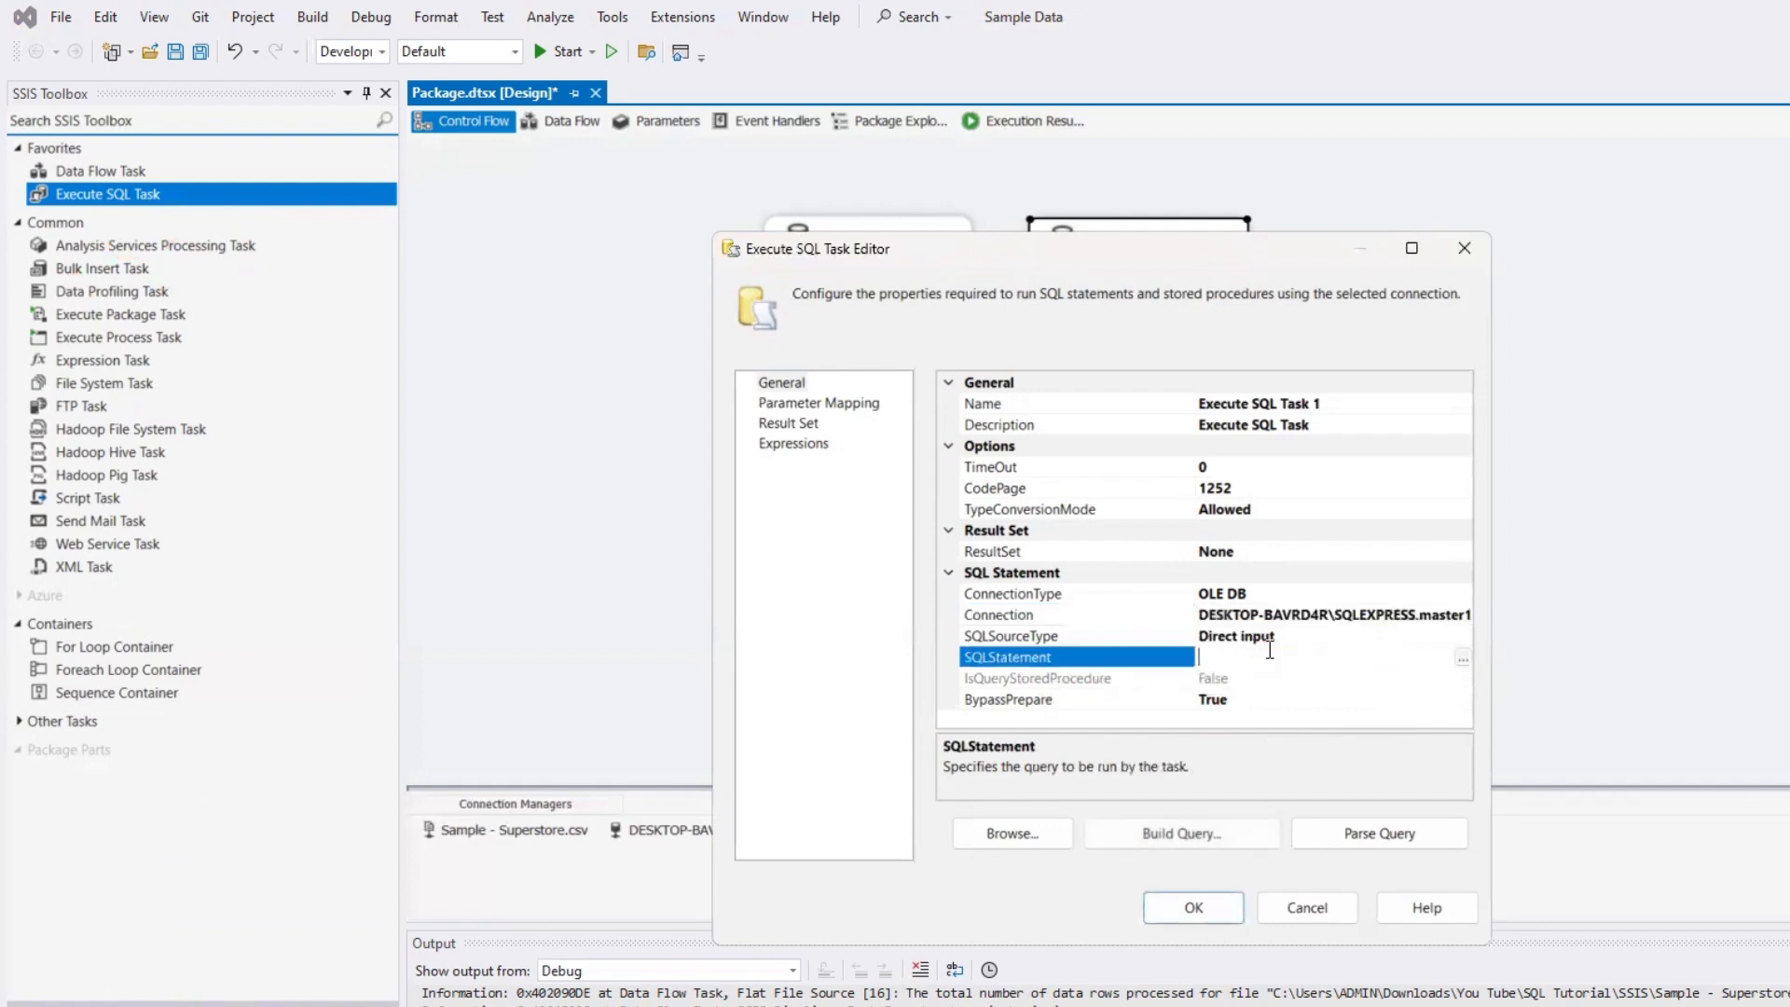
pyautogui.click(1466, 658)
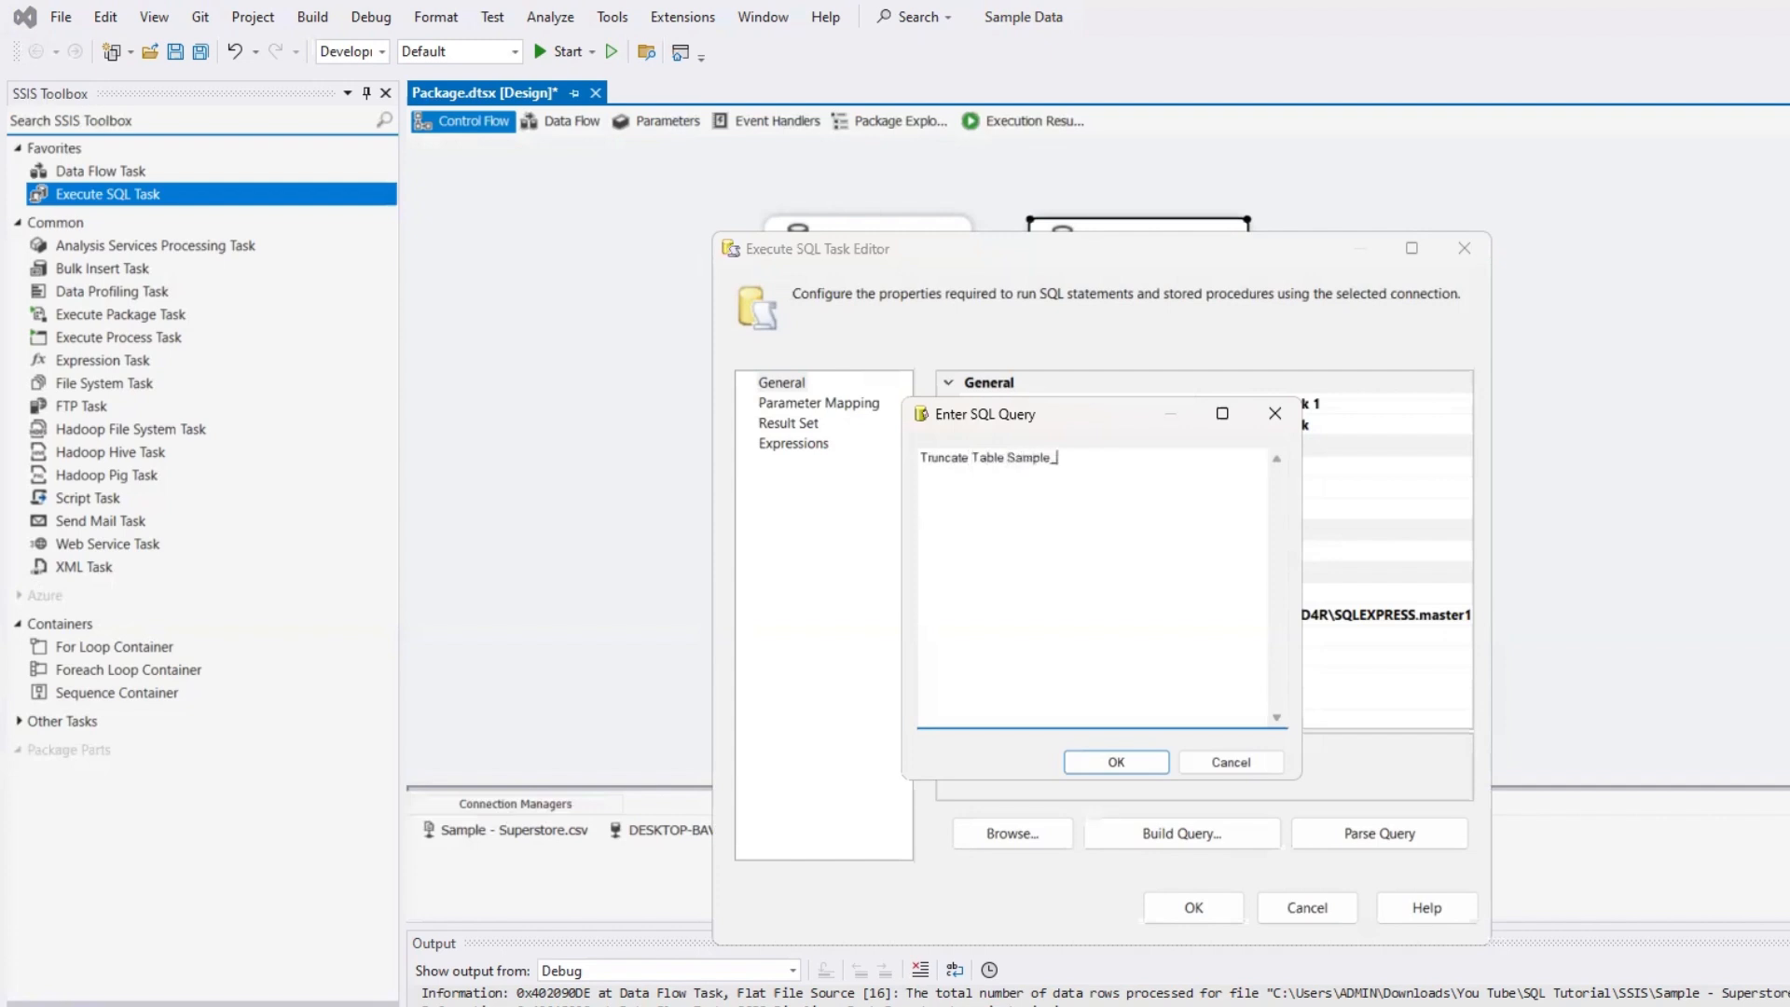
pyautogui.click(1145, 761)
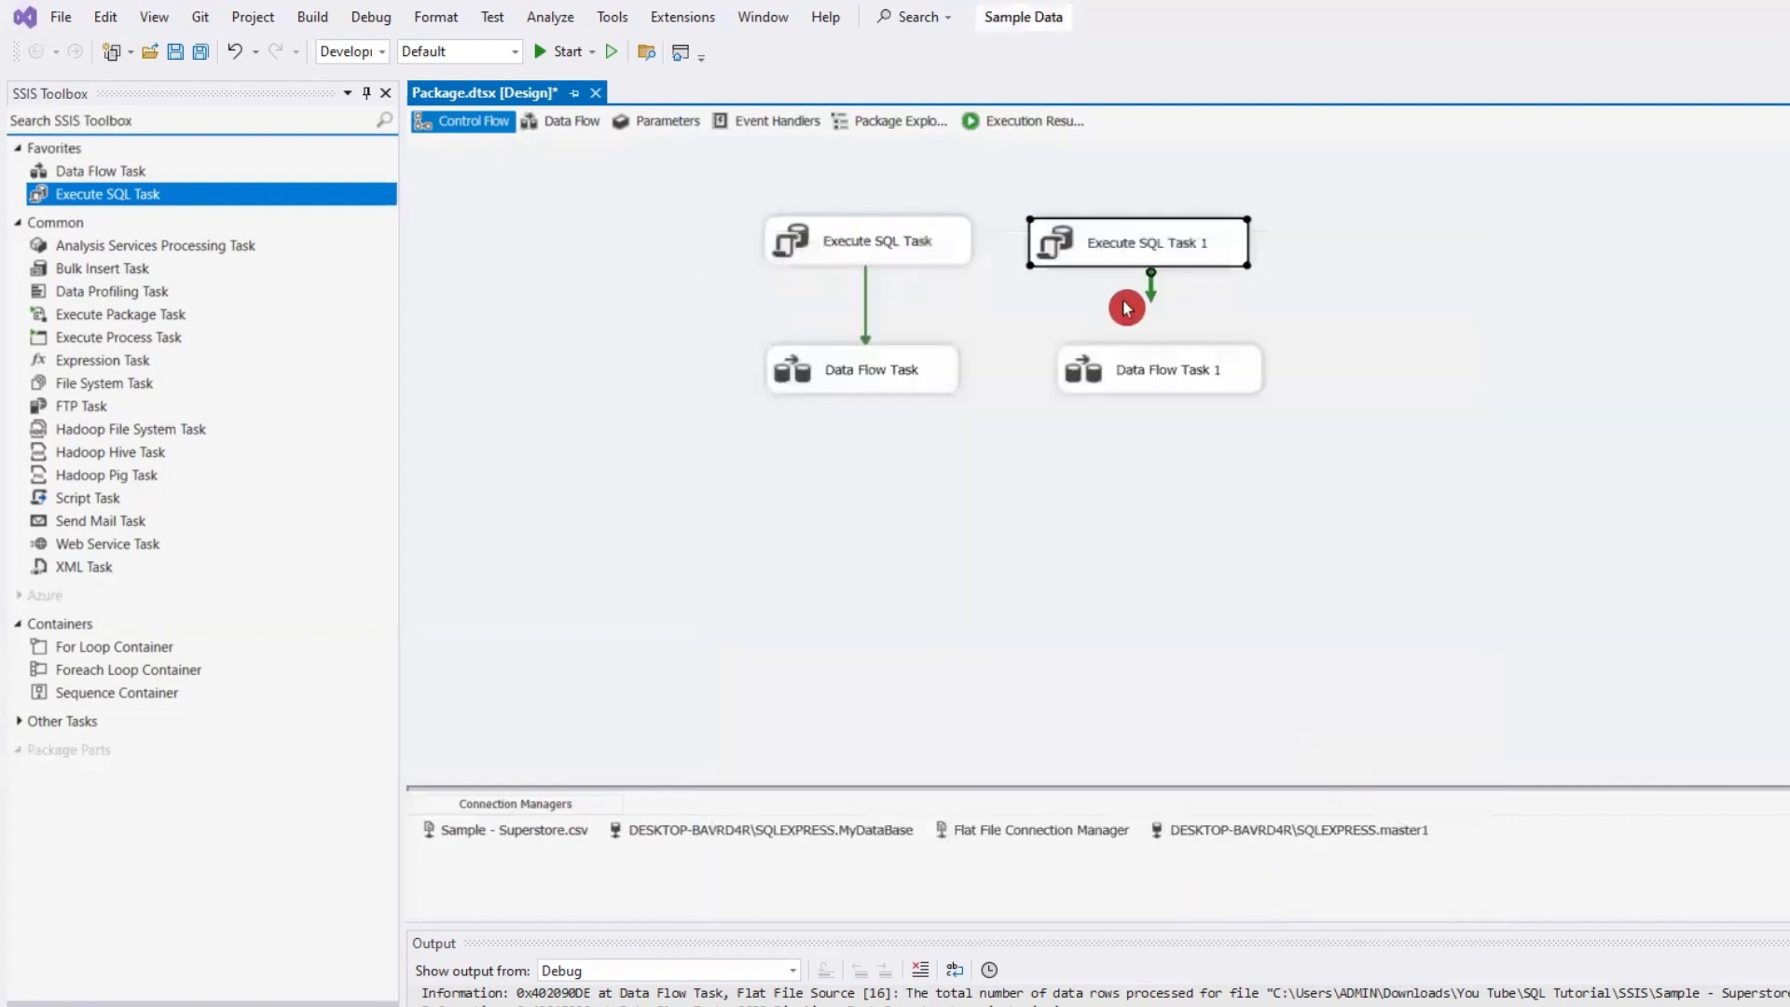
# - Connect Execute SQL Task 1 to Data Flow Task 1, check its source-to-destination data flow, and return to the control flow
pyautogui.moveTo(1147, 298); pyautogui.dragTo(1162, 363)
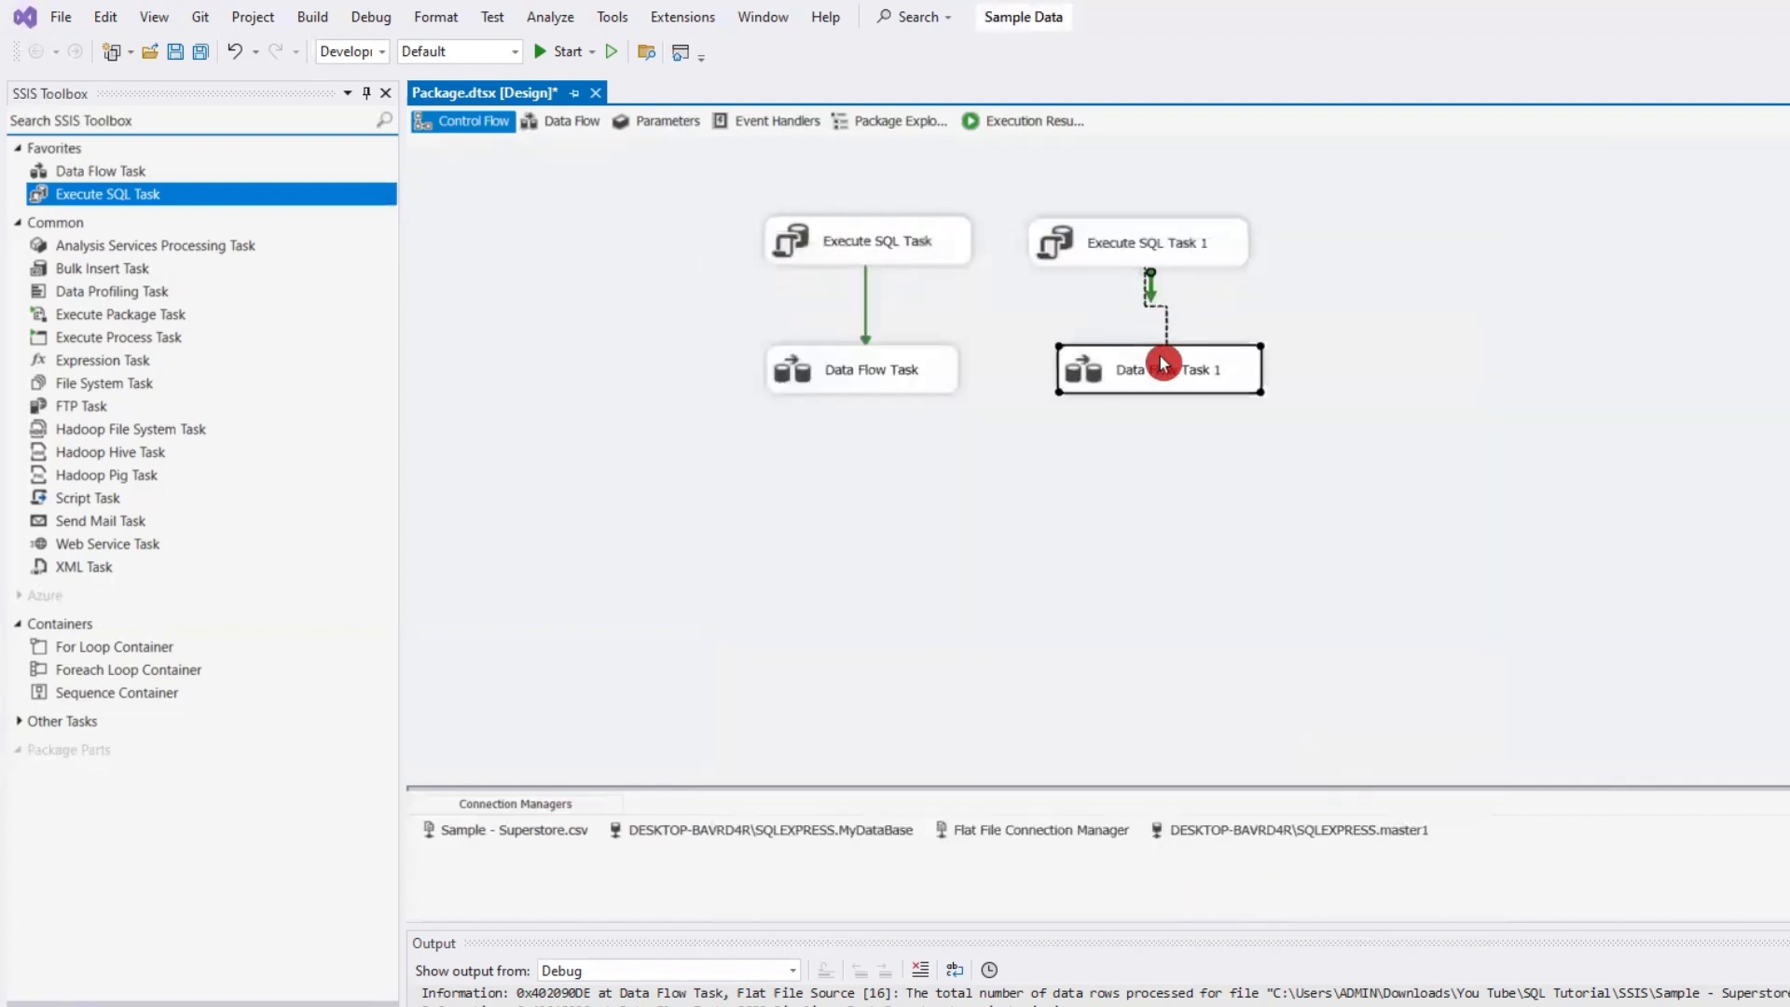
pyautogui.click(1427, 461)
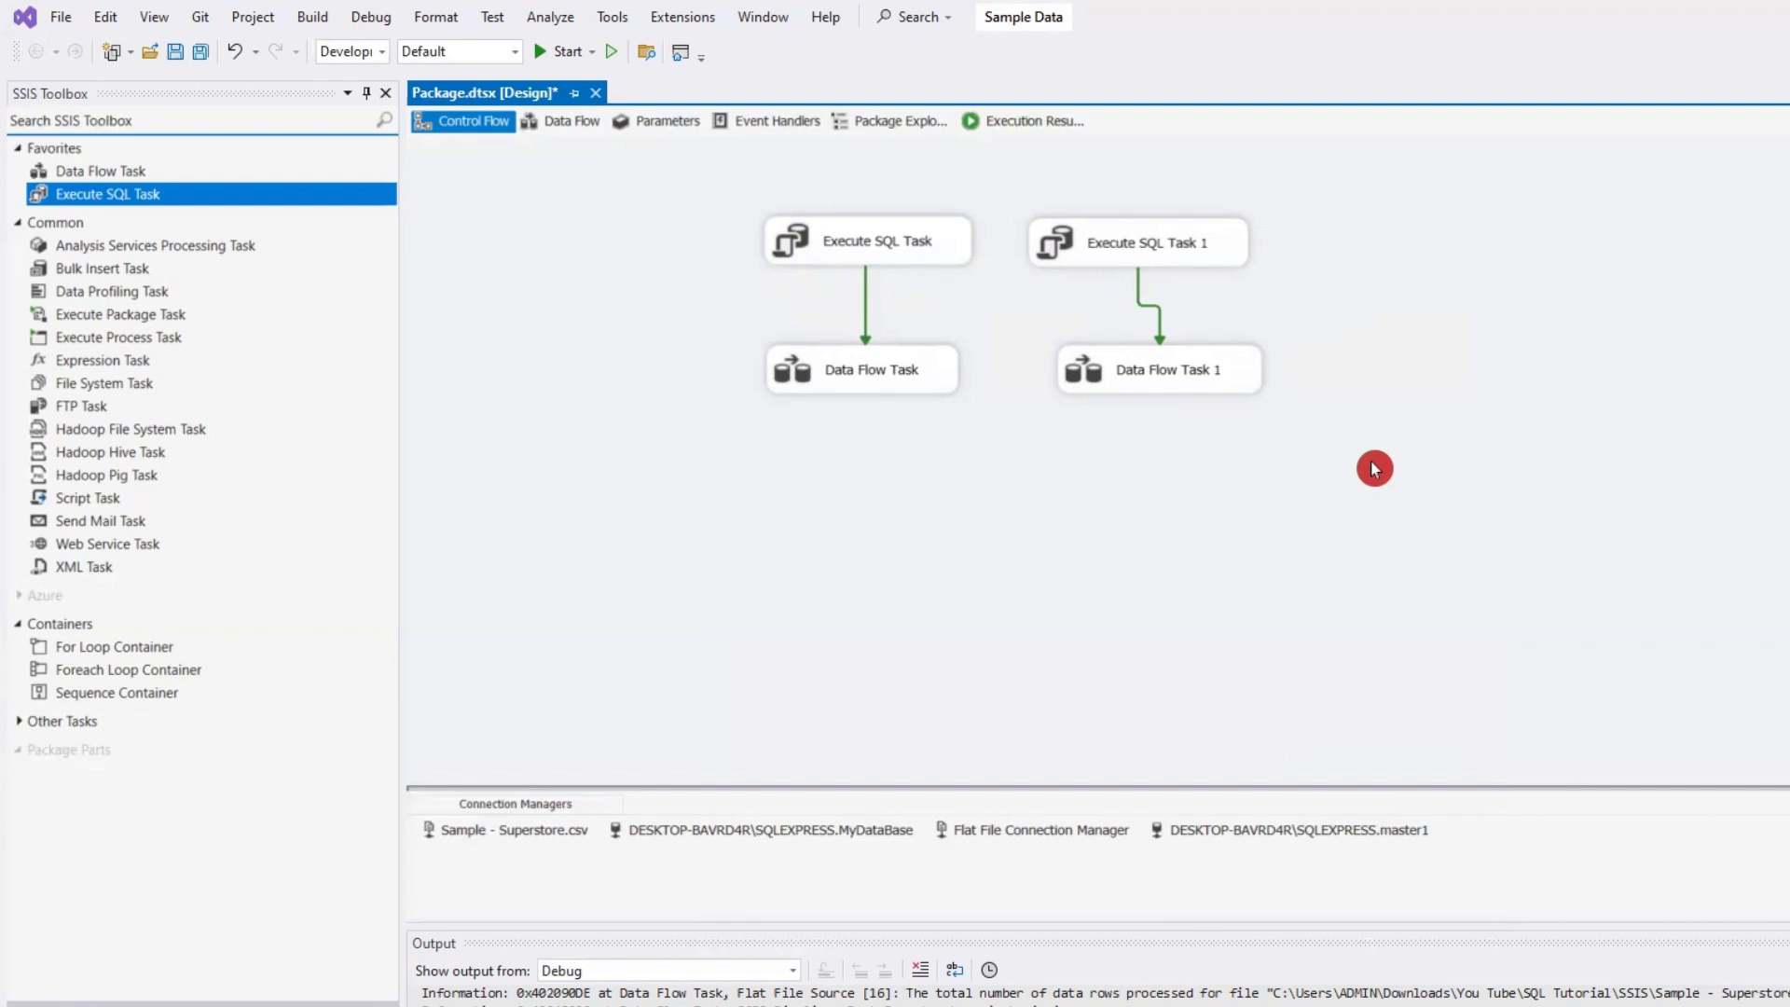
pyautogui.click(571, 121)
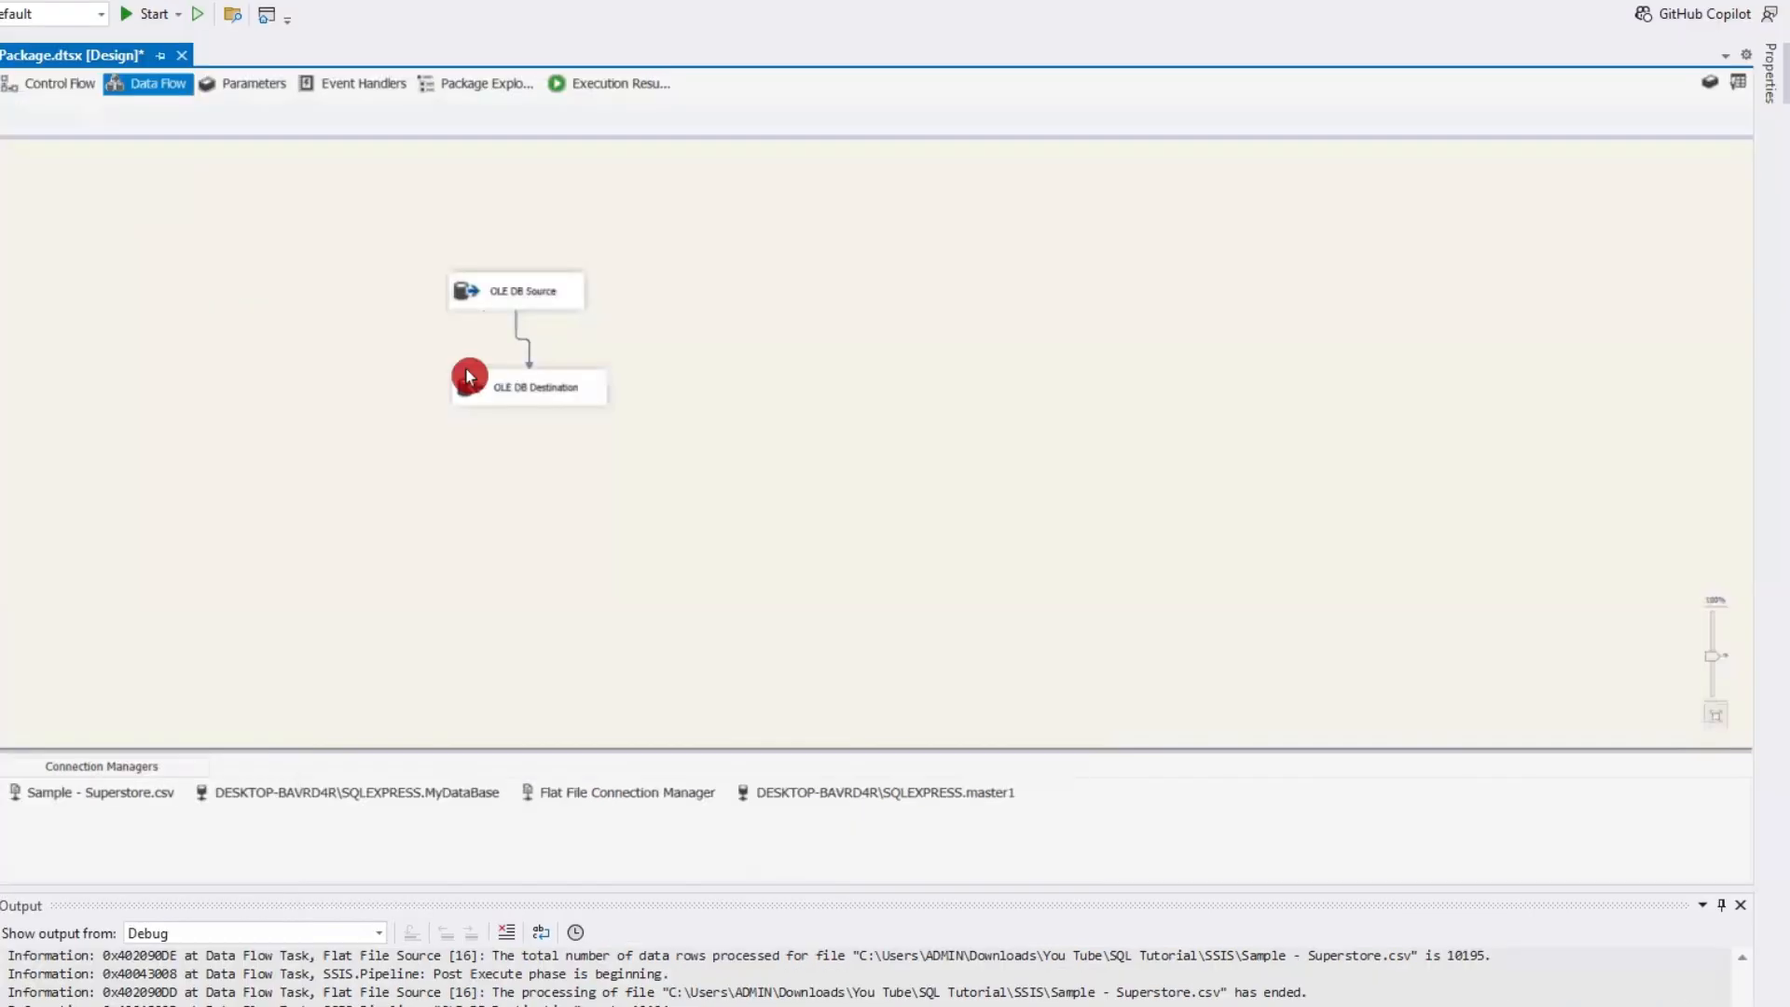
pyautogui.click(61, 85)
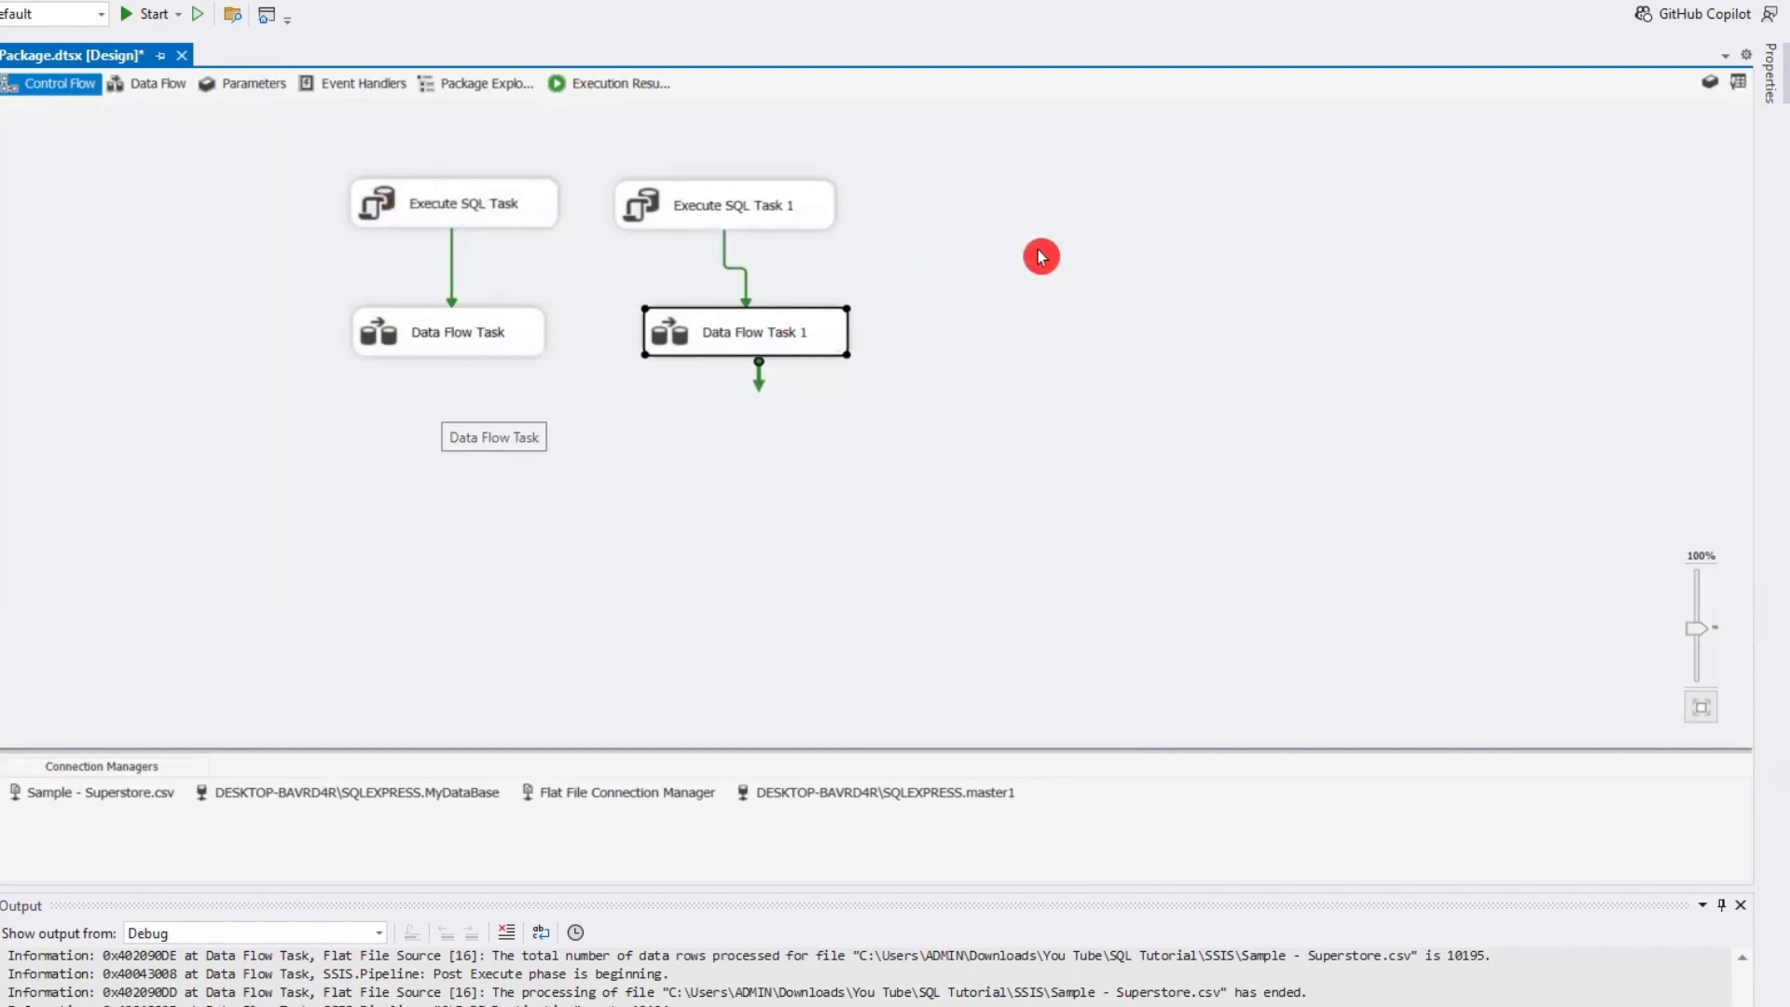
# - Execute Package.dtsx from the project's SSIS packages
pyautogui.hotkey('ctrl', 'alt', 'l')
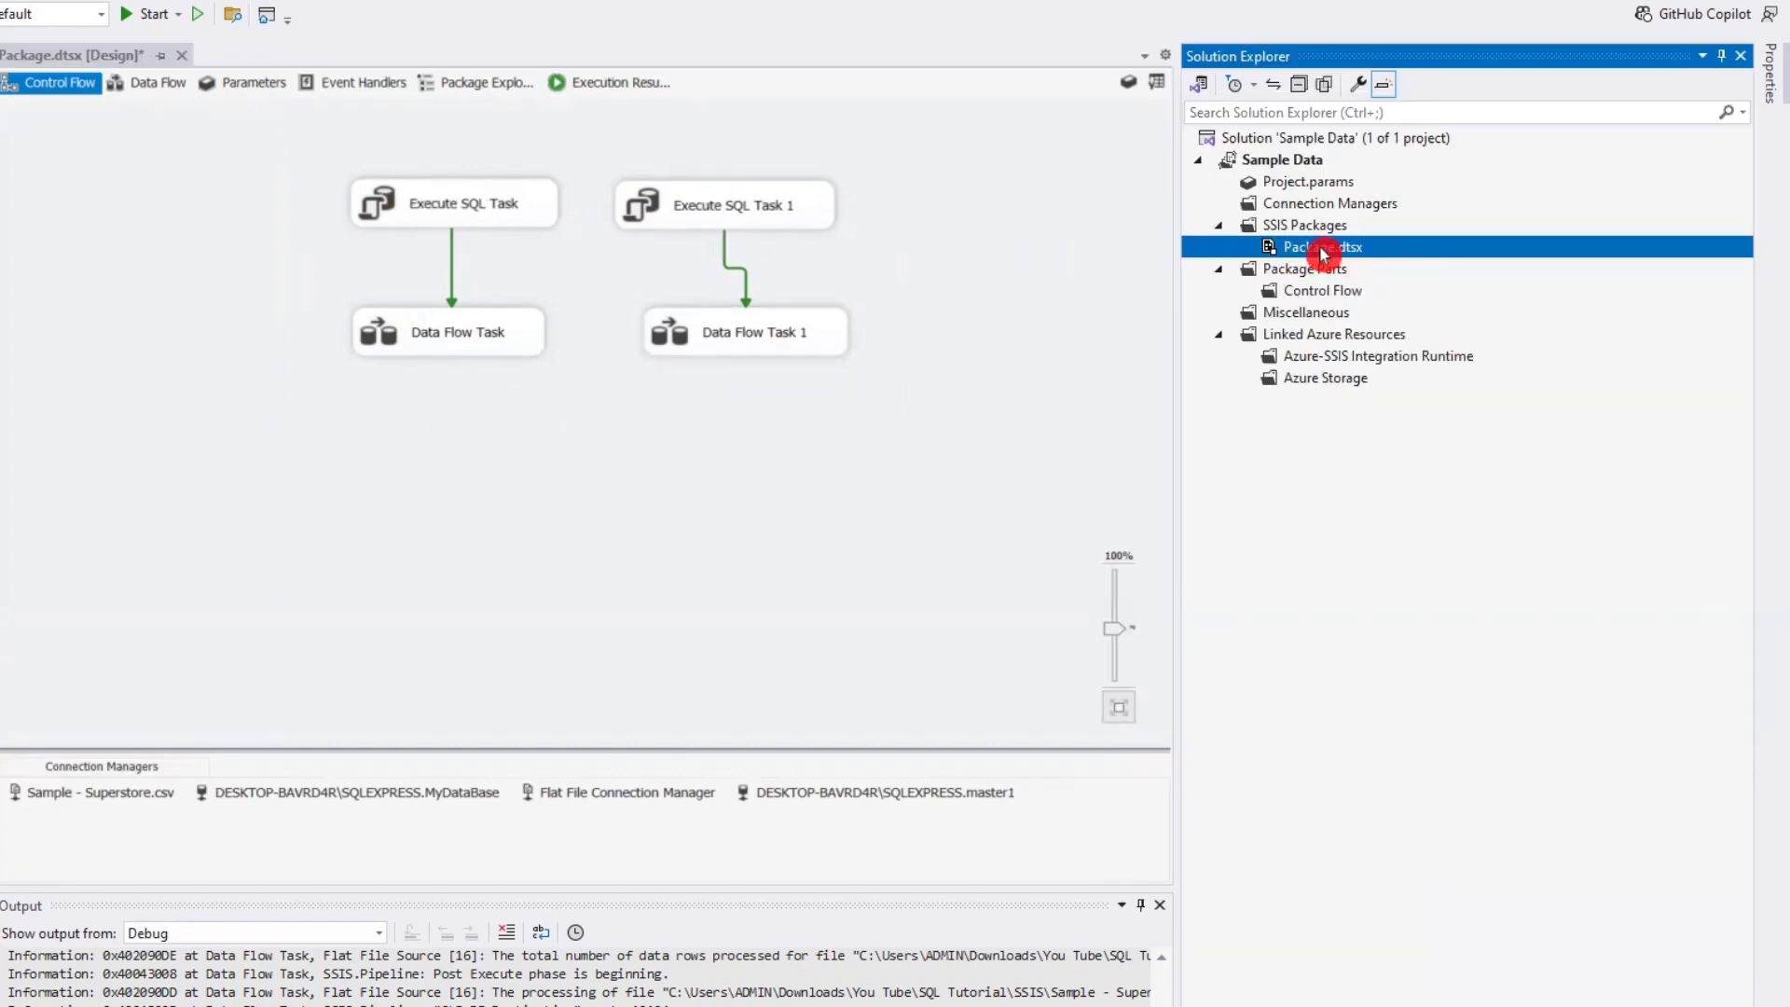
pyautogui.rightClick(1324, 251)
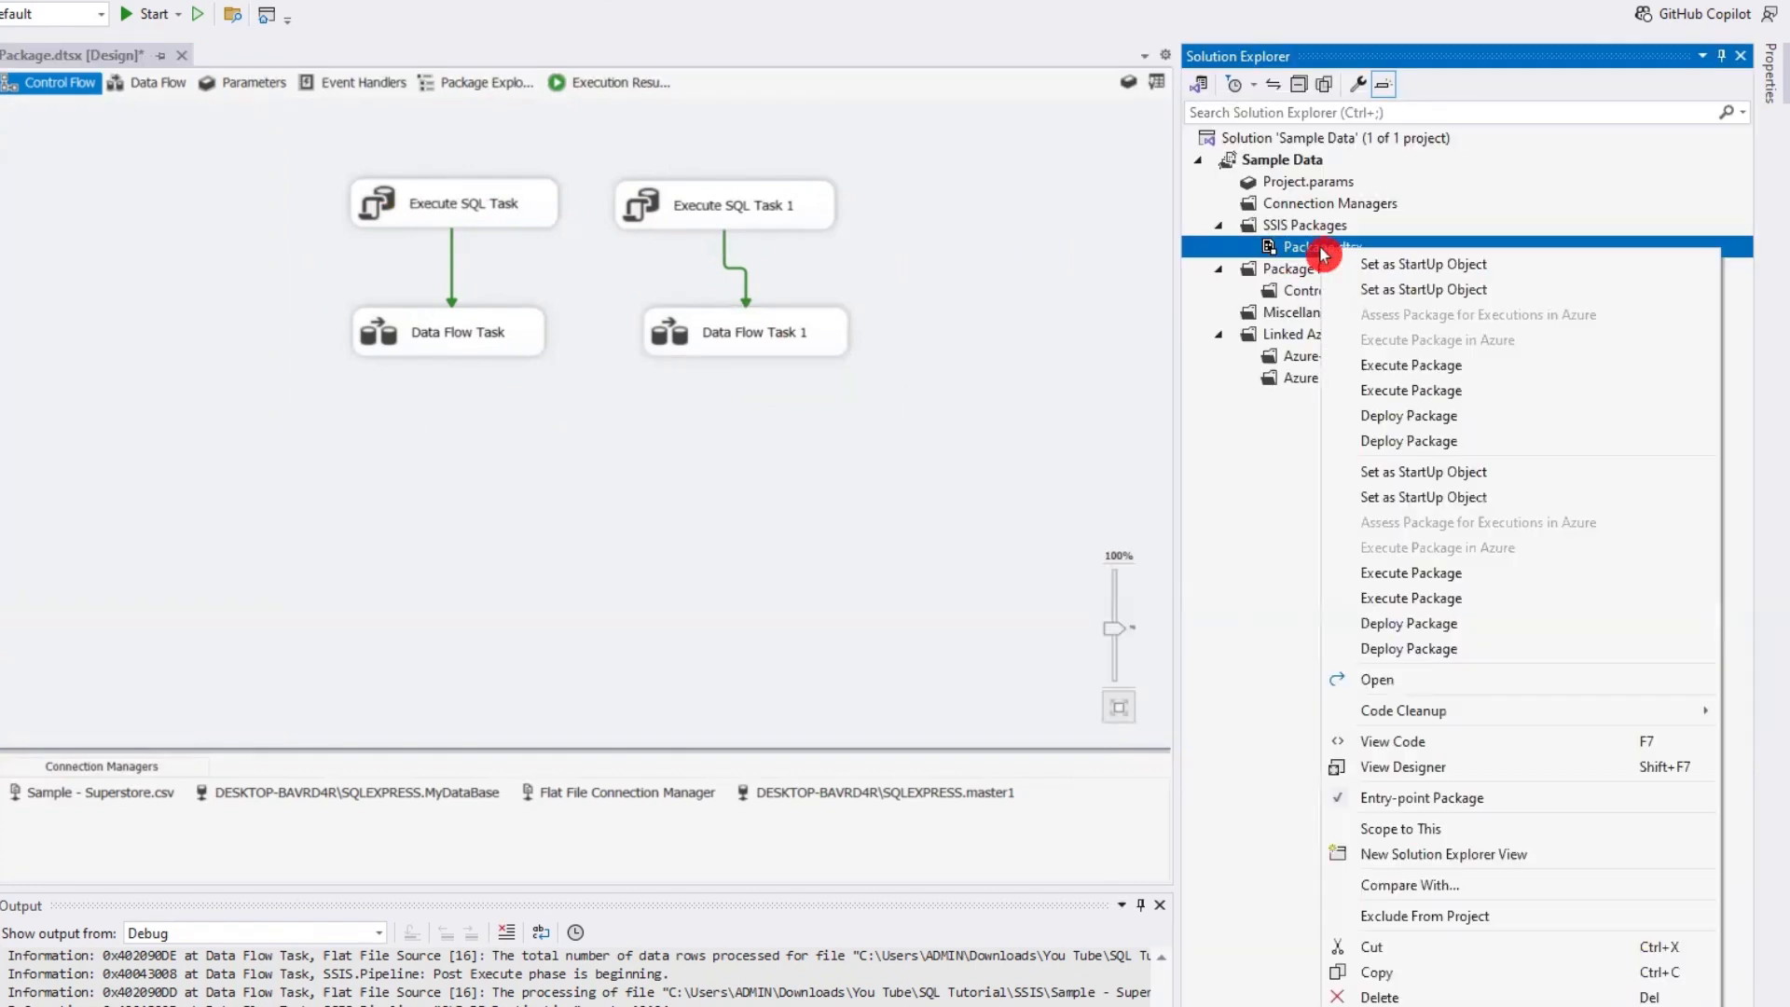
pyautogui.click(1403, 368)
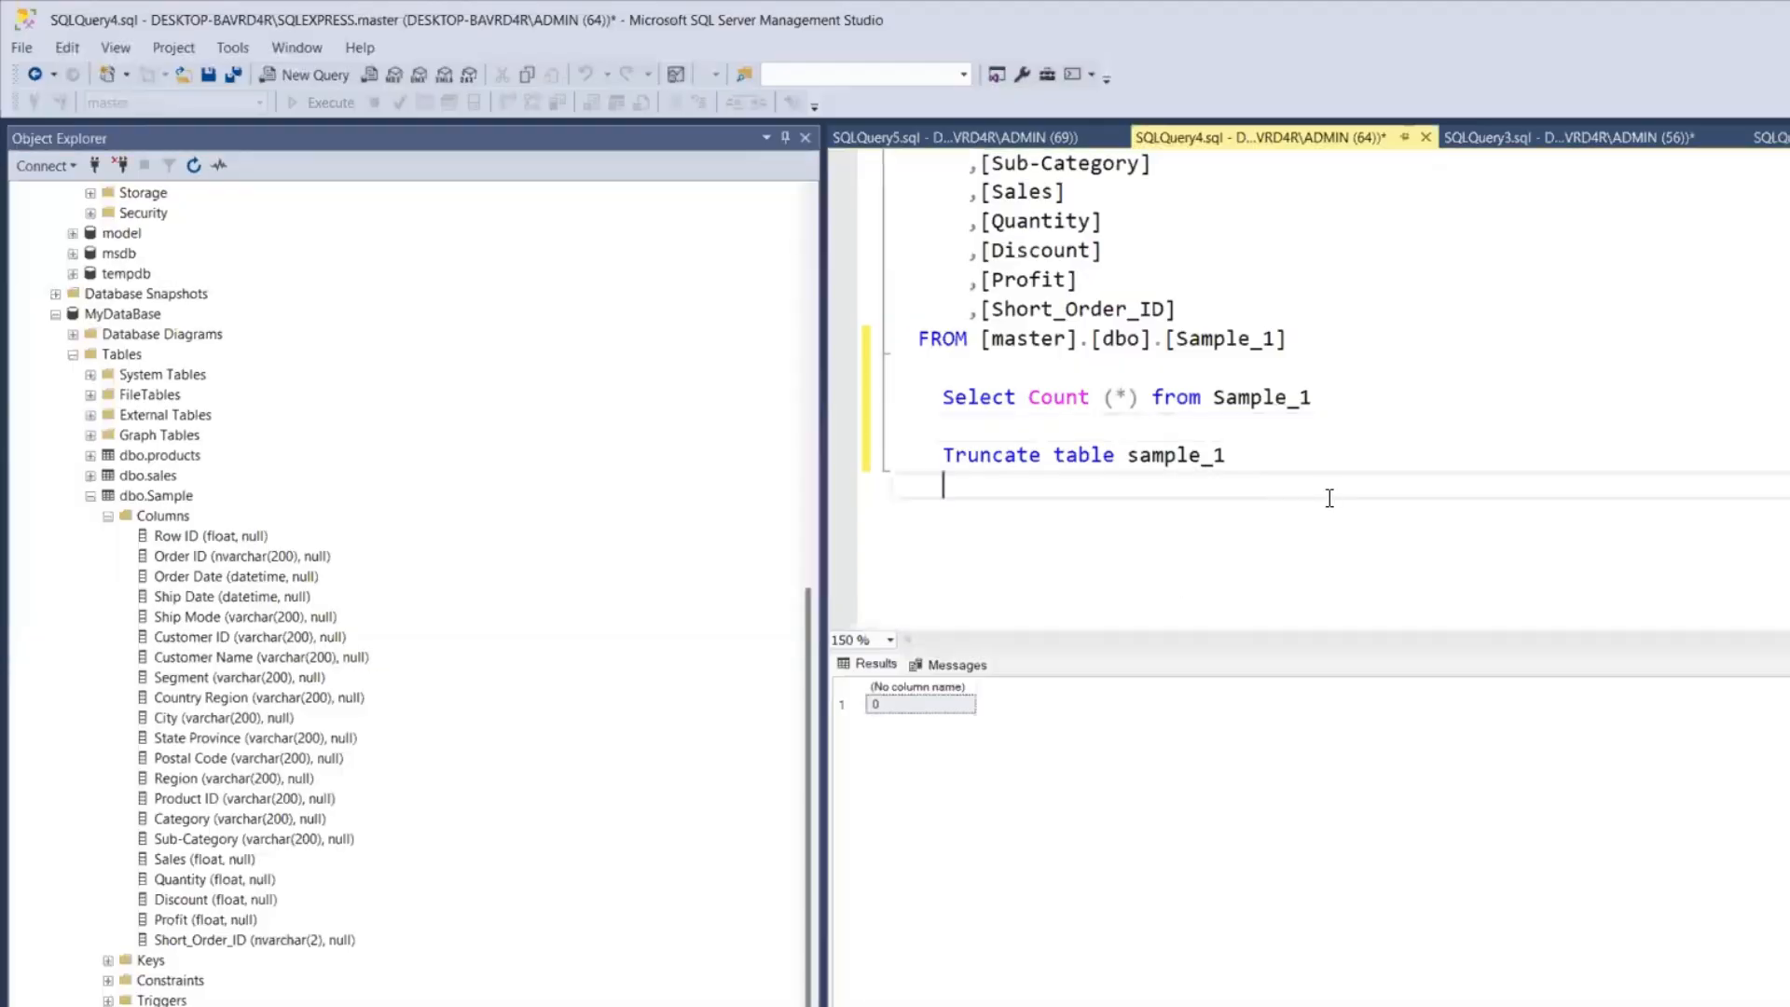
# - In SQL Server Management Studio, run the row-count queries for master's Sample_1 table and MyDataBase's Sample table
pyautogui.scroll(1, 1330, 498)
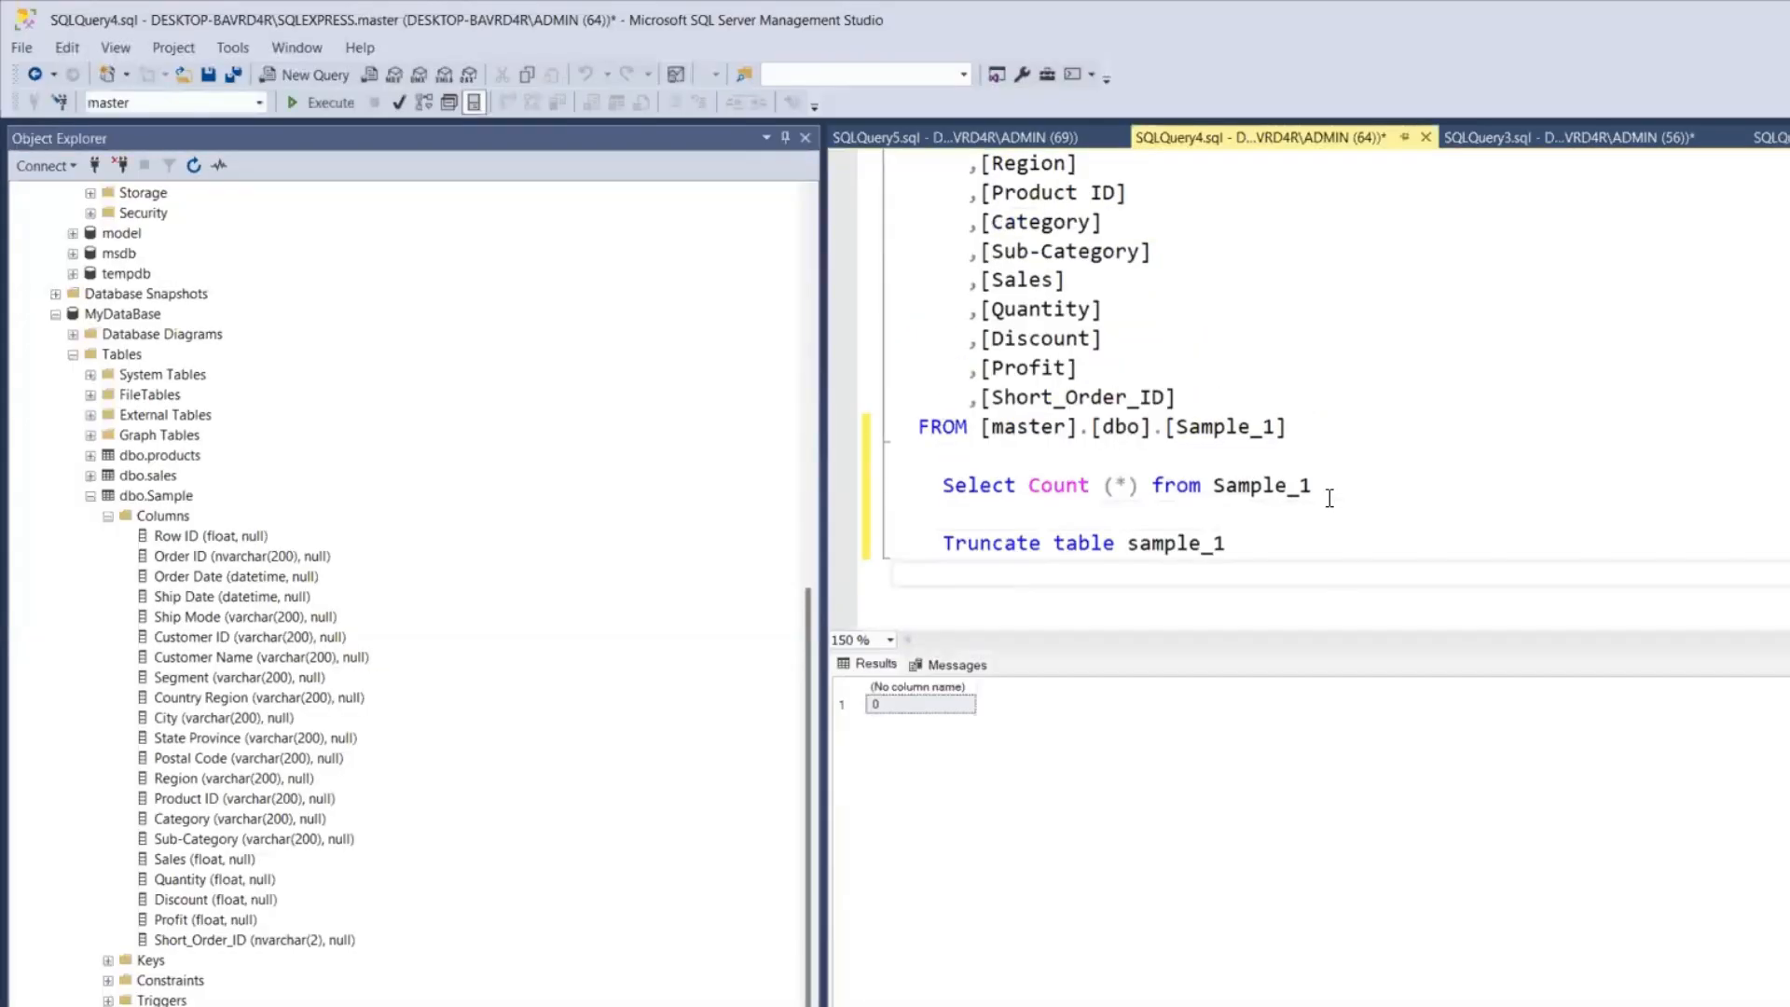
pyautogui.moveTo(1330, 485); pyautogui.dragTo(711, 484)
pyautogui.click(321, 102)
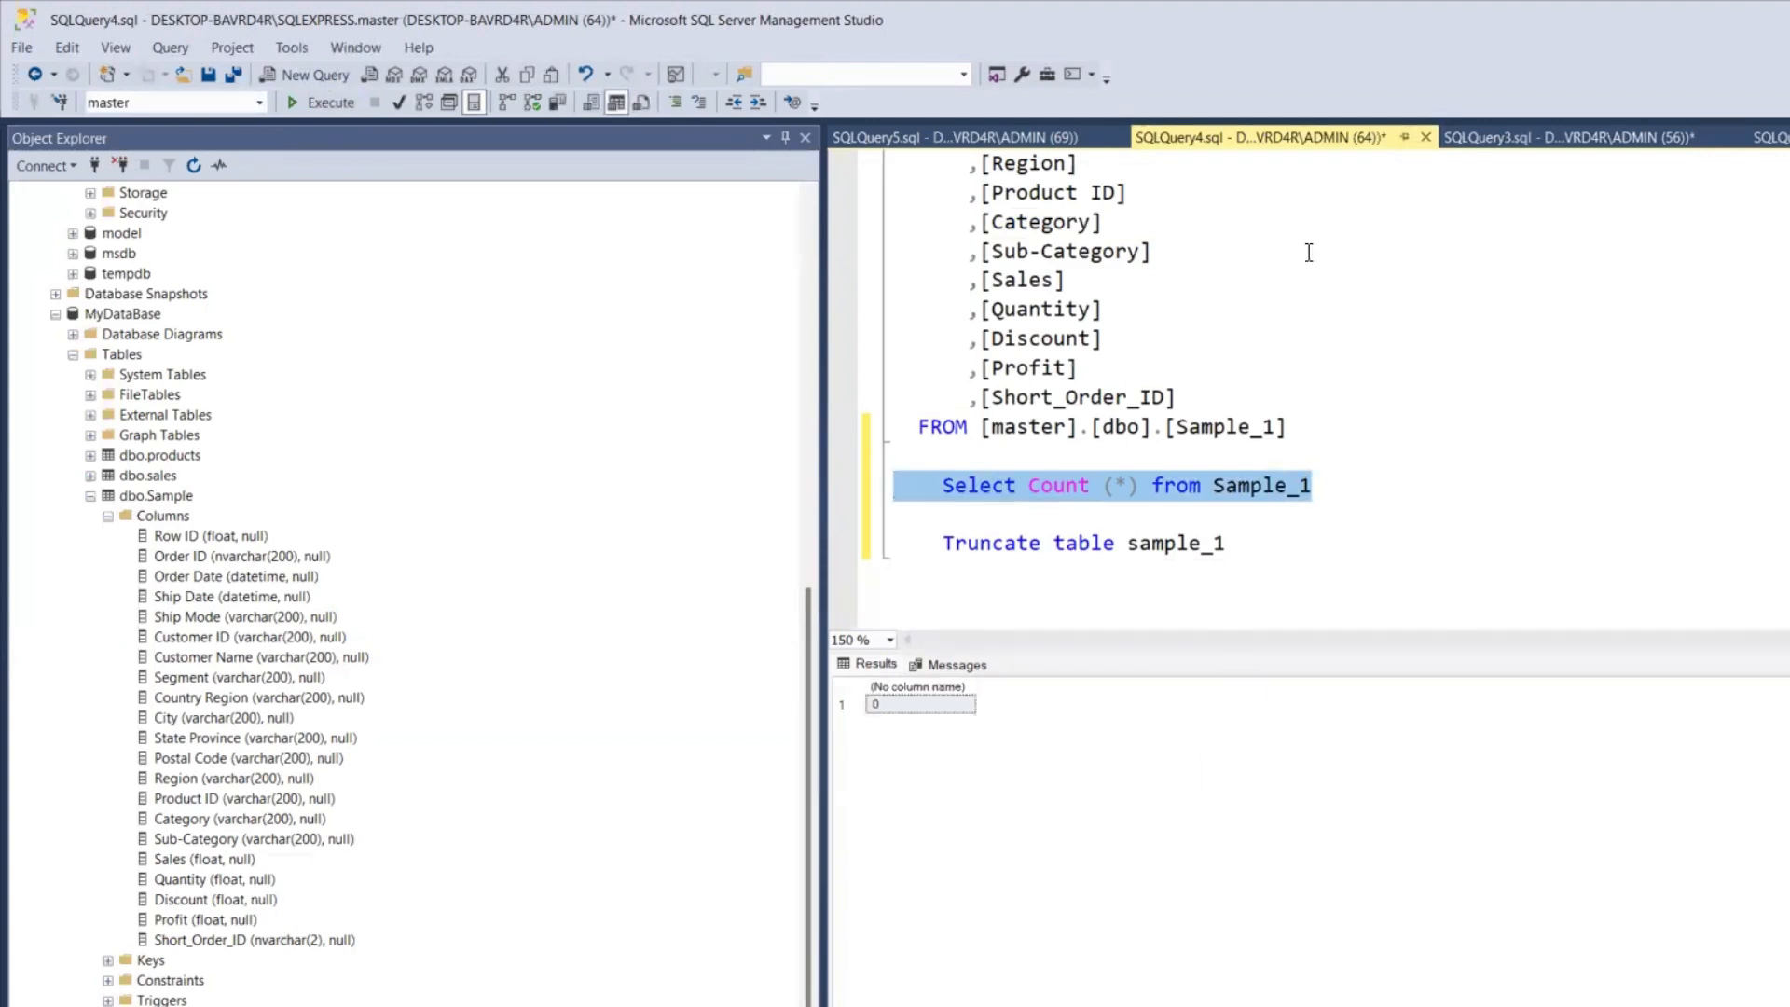
pyautogui.click(341, 104)
pyautogui.click(280, 104)
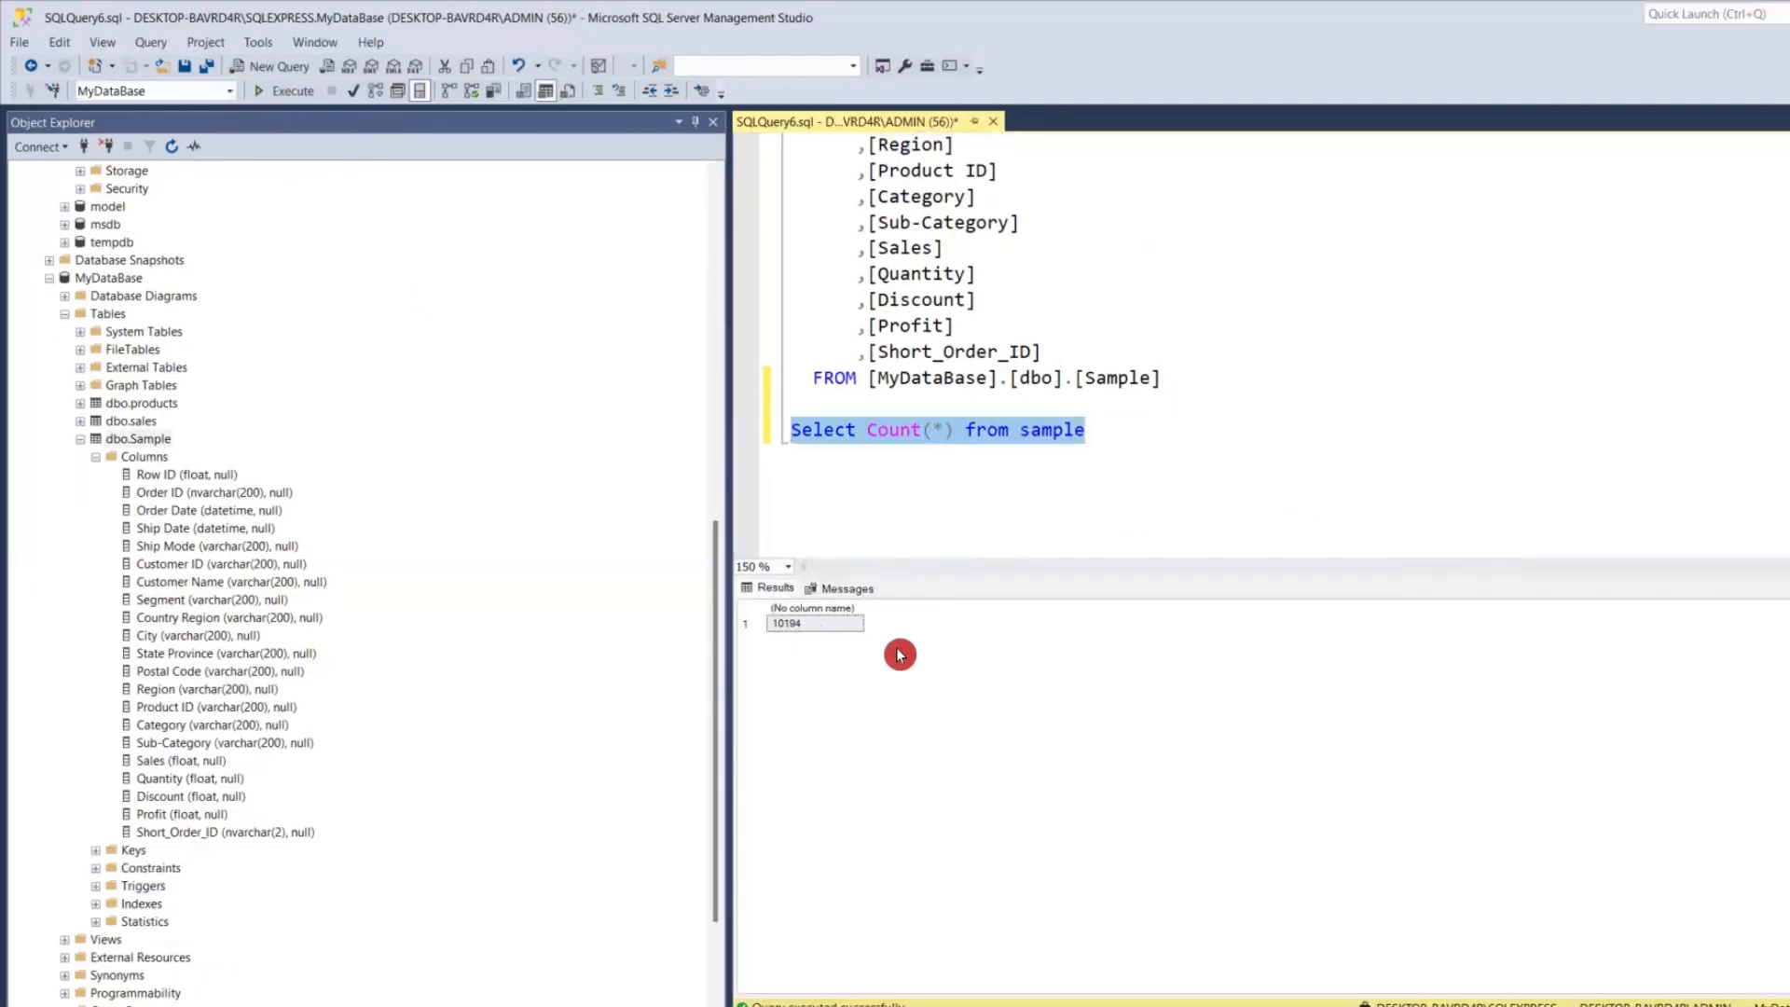
# - Query the top 1000 rows of dbo.Sample_1 in the master database
pyautogui.click(1125, 438)
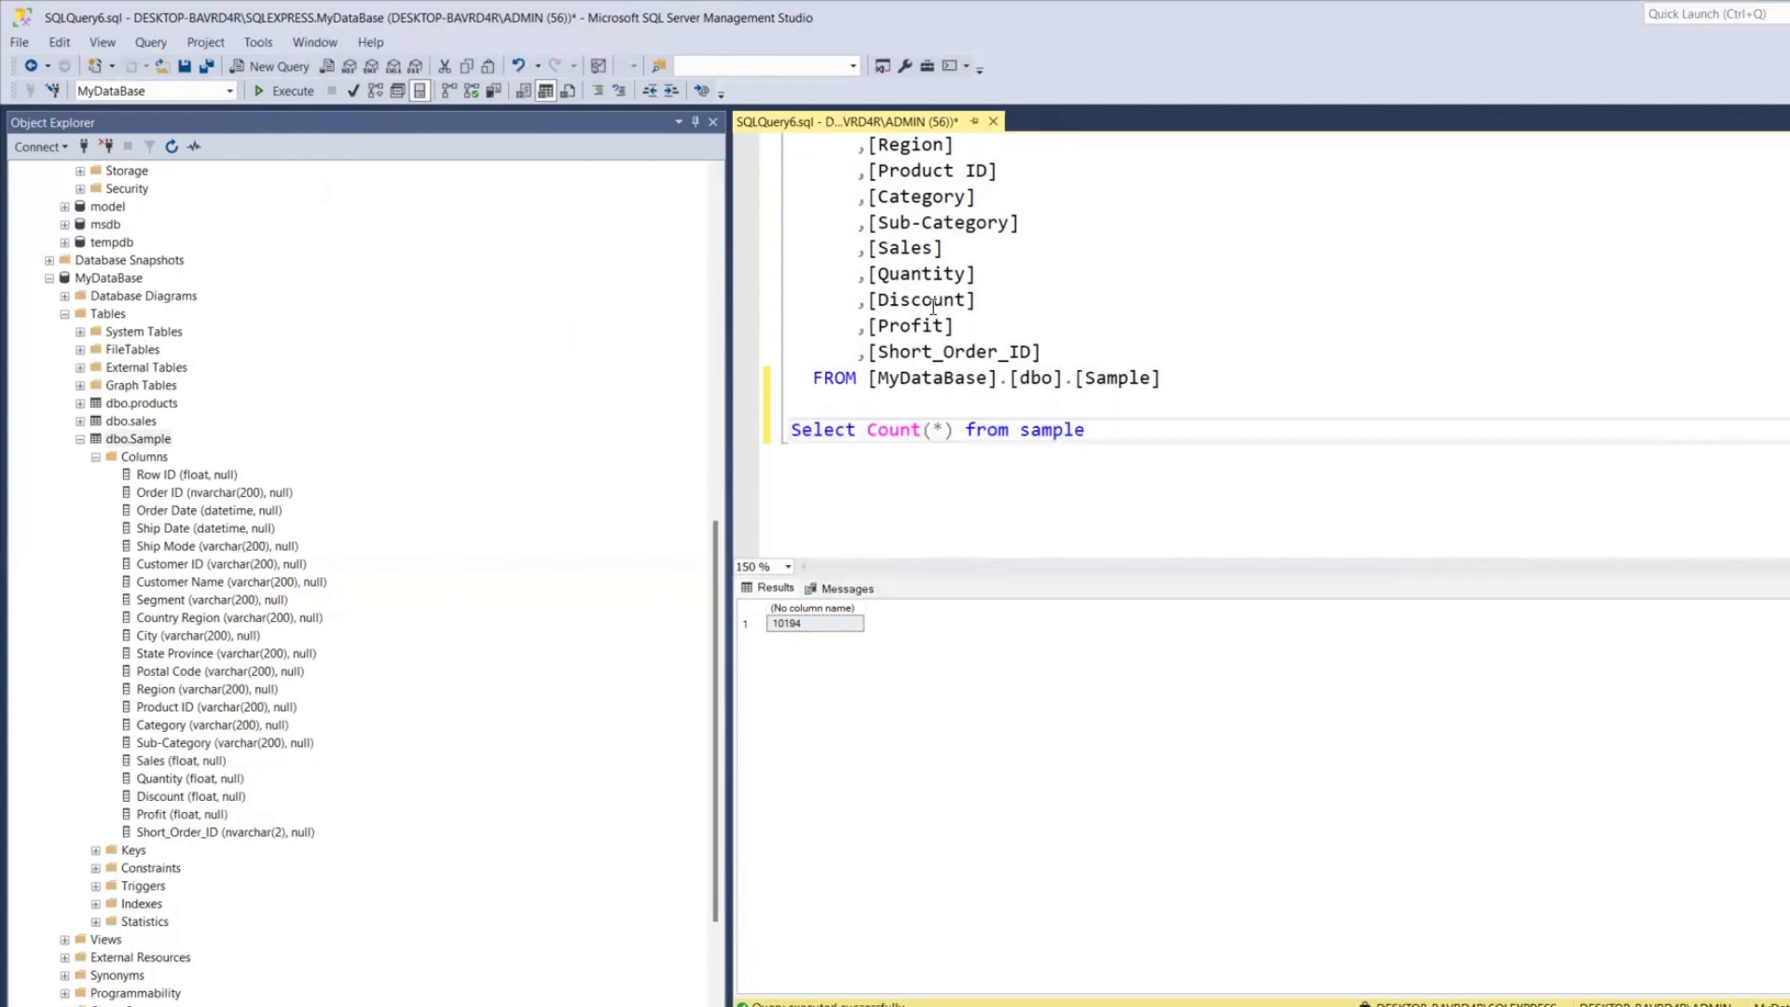
pyautogui.scroll(10, 116, 353)
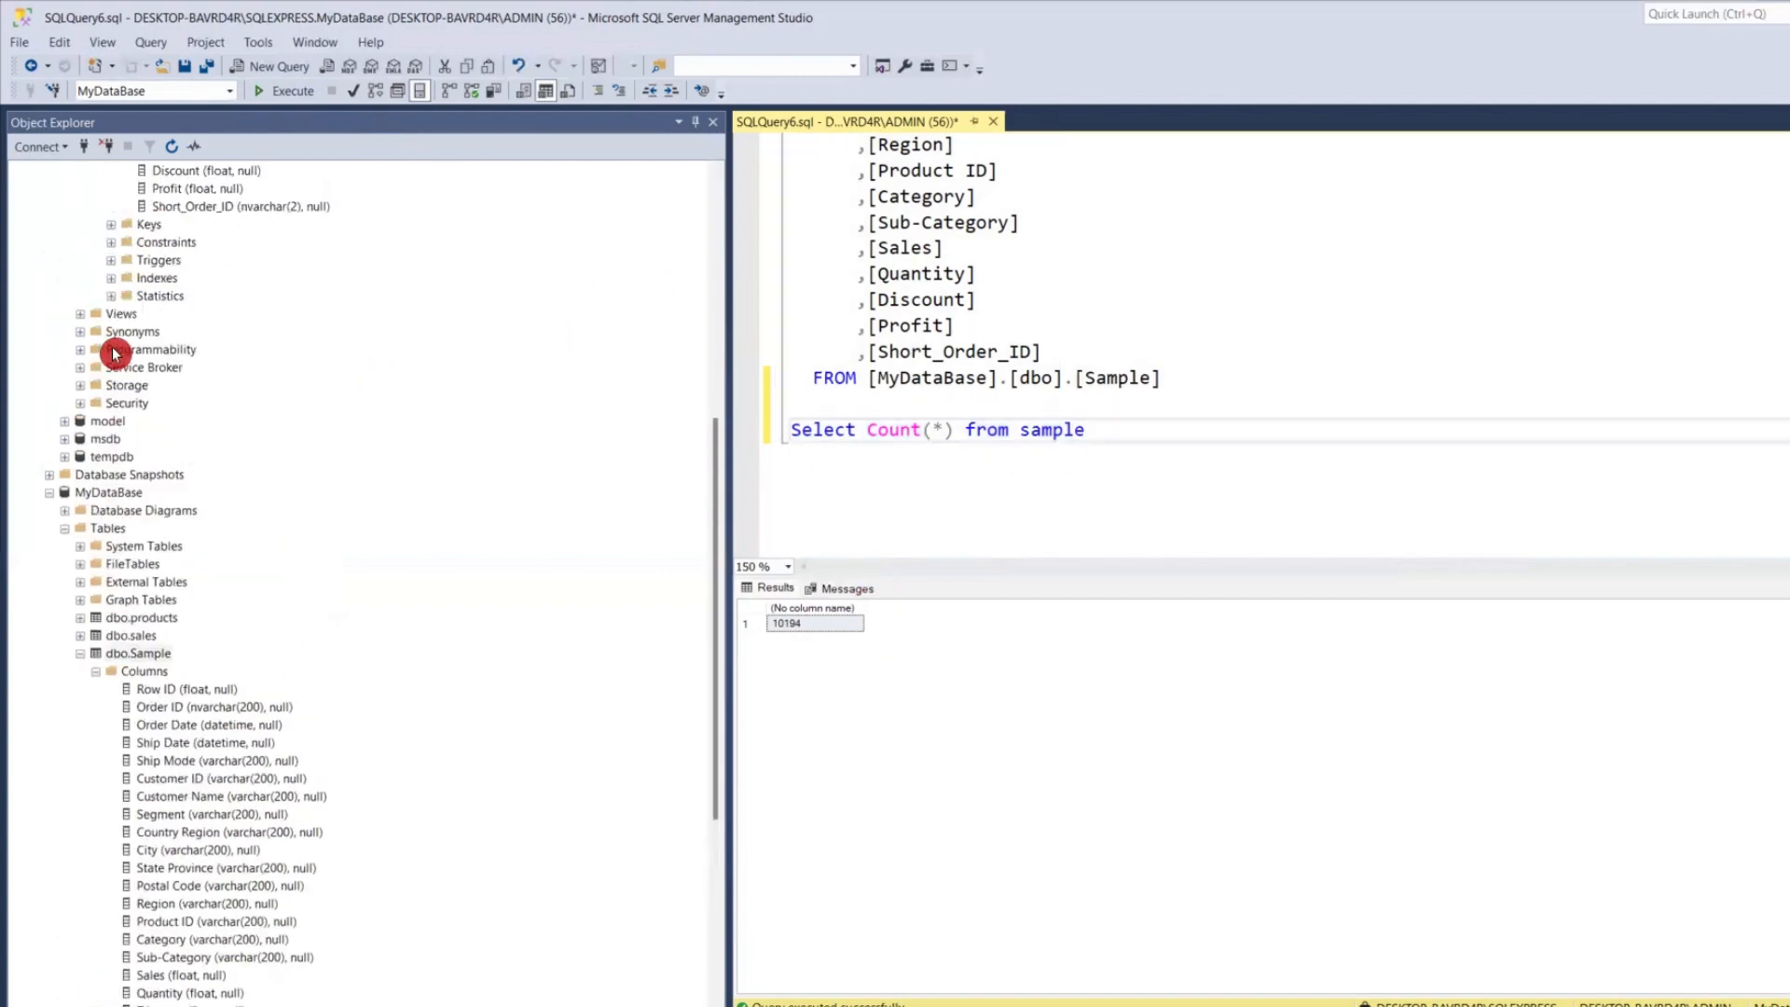
pyautogui.scroll(7, 116, 353)
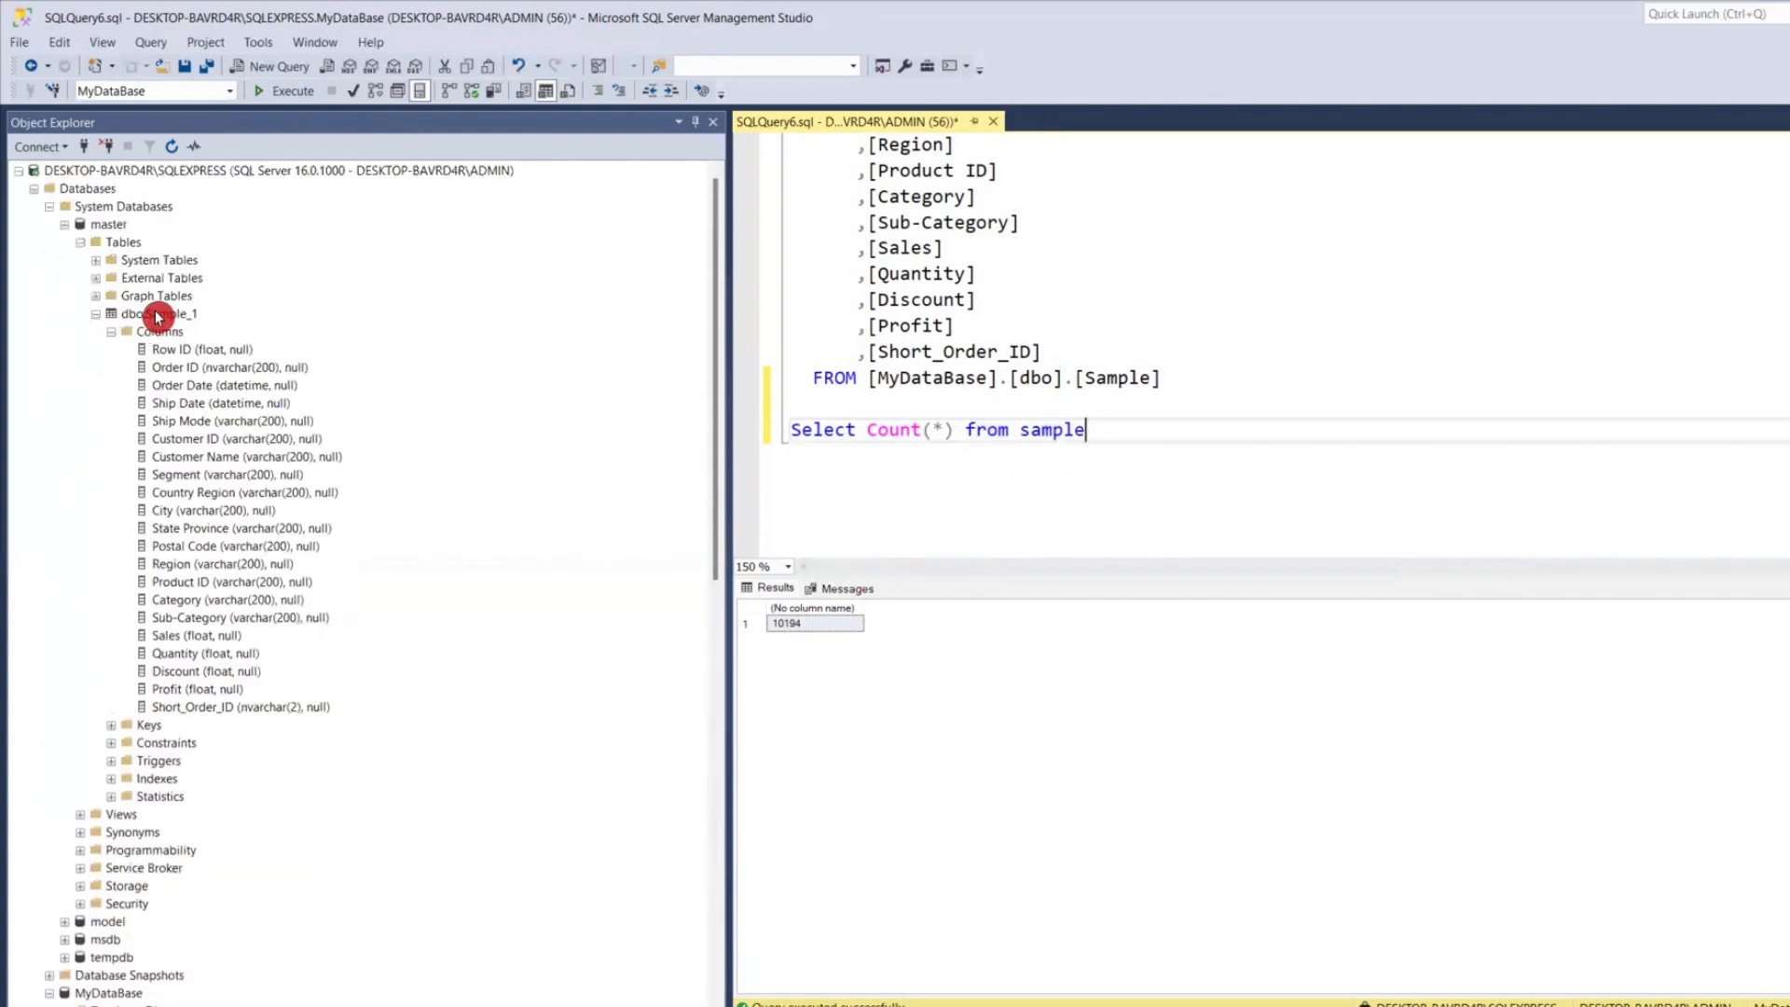
pyautogui.click(157, 316)
pyautogui.rightClick(157, 315)
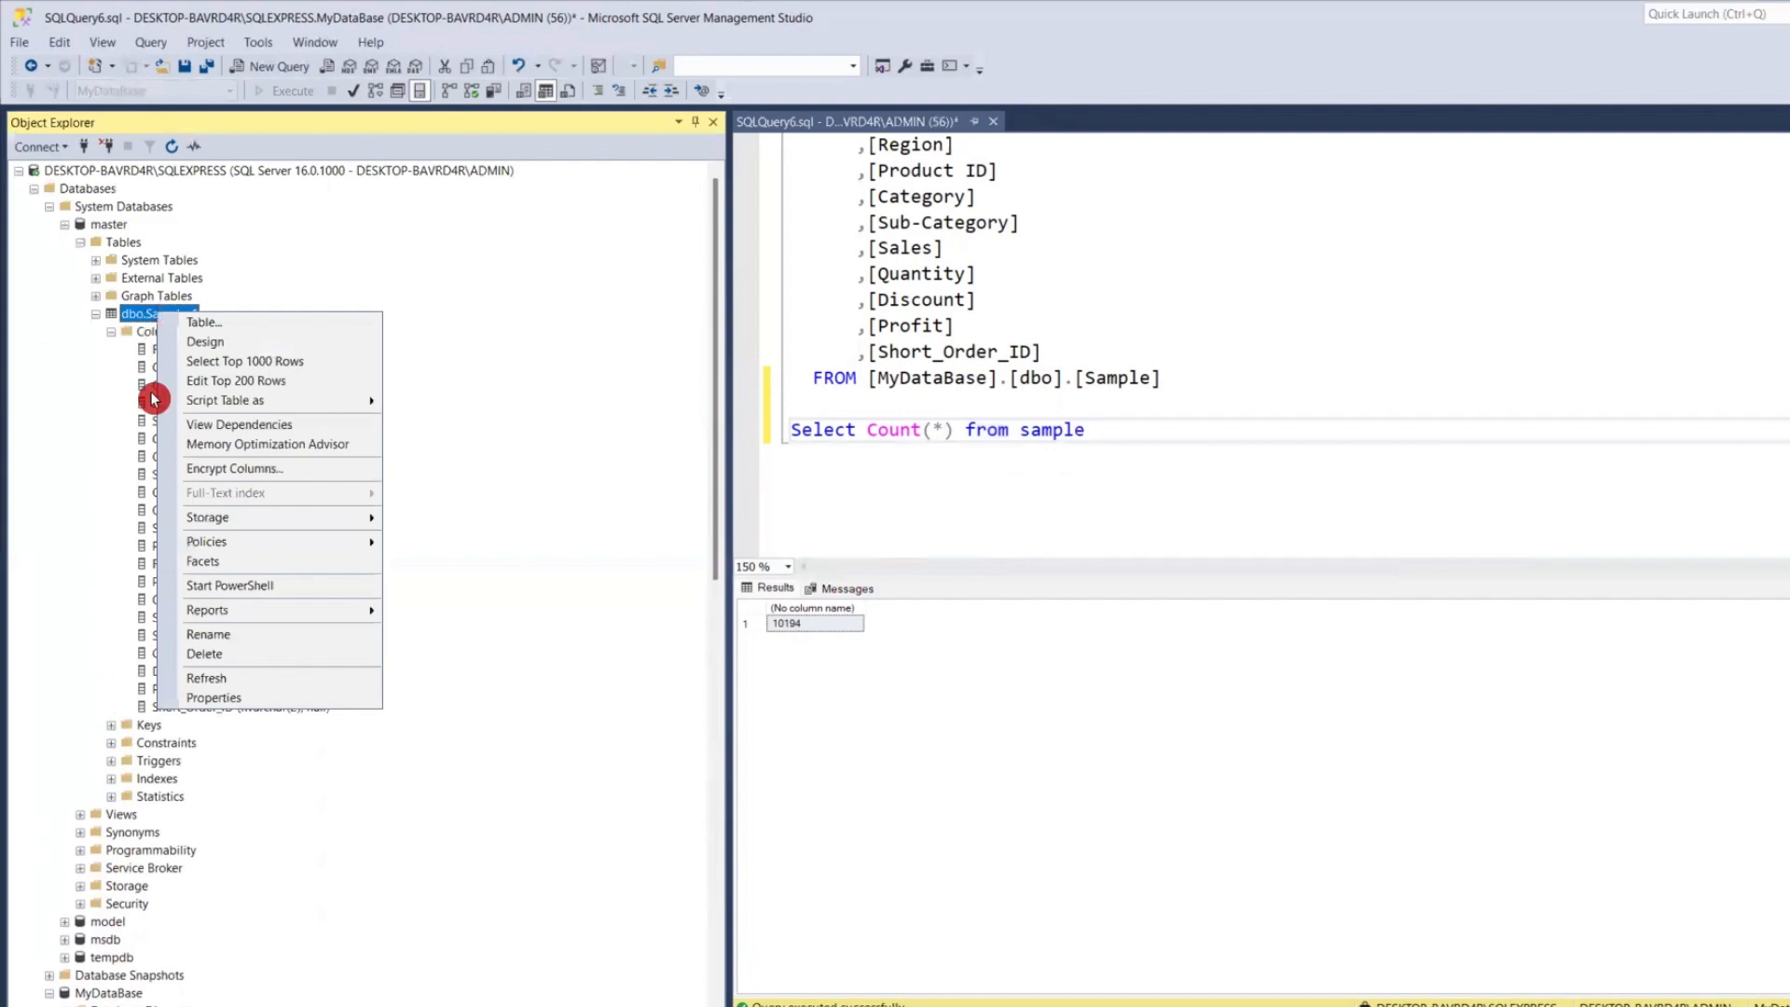
pyautogui.click(264, 364)
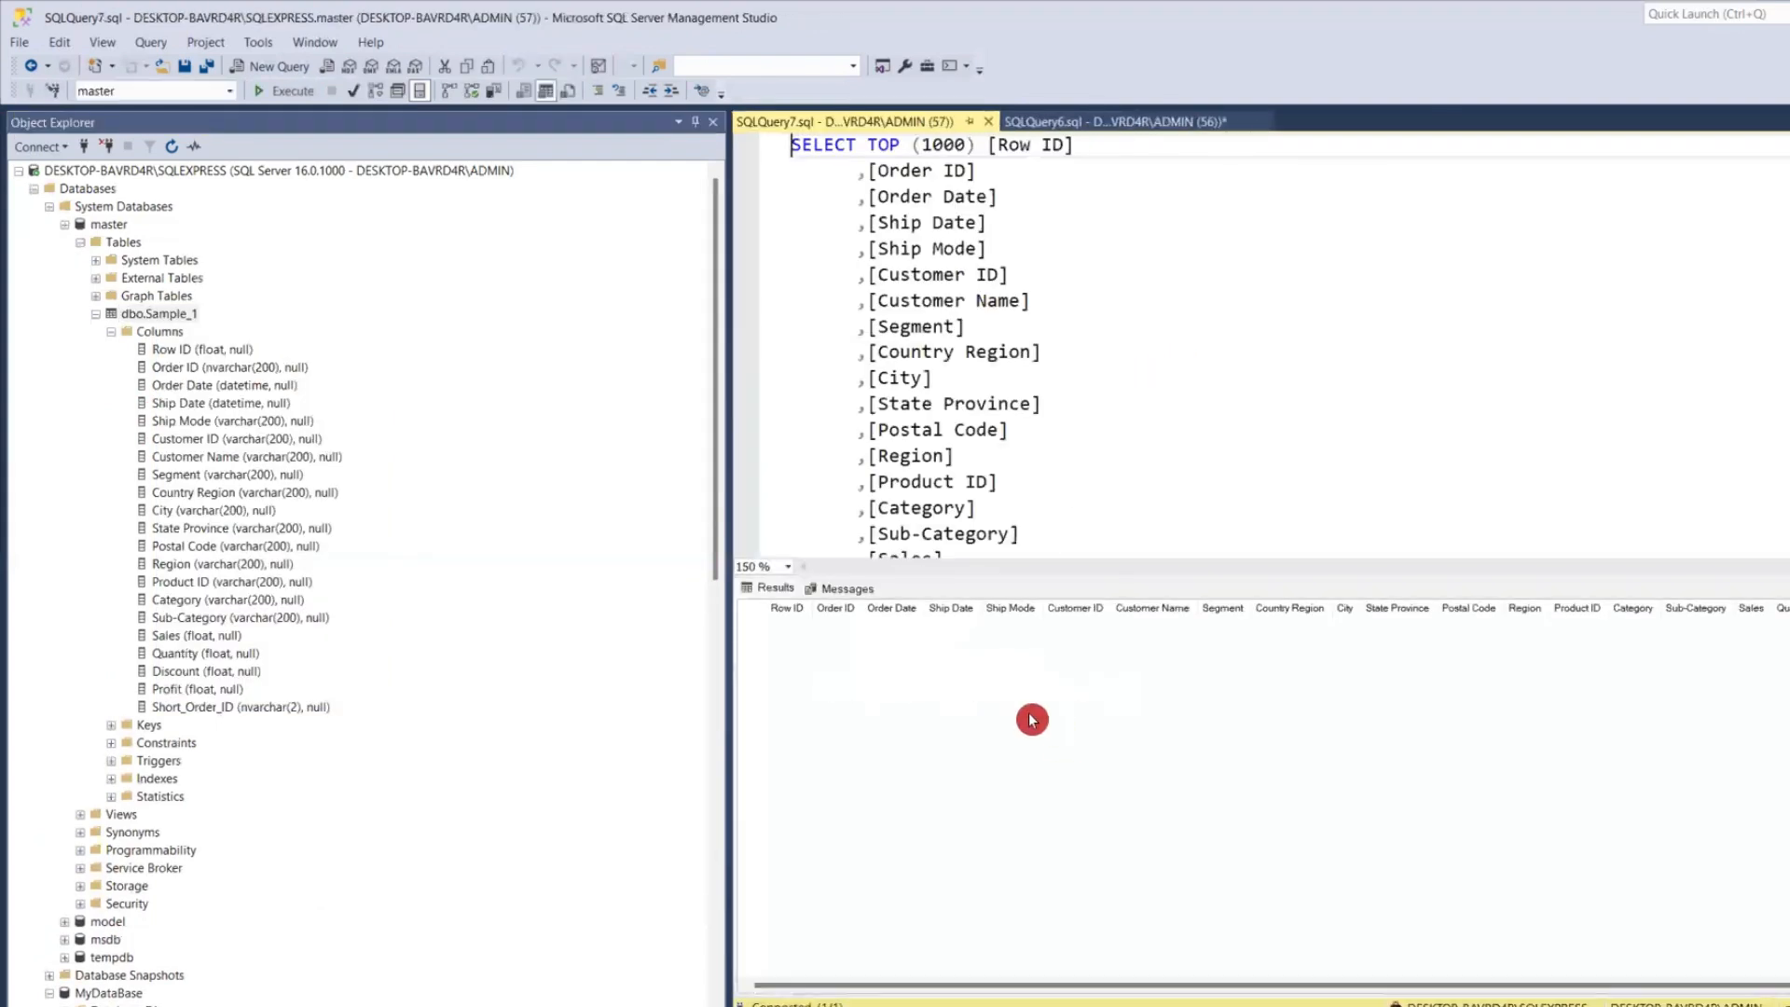
pyautogui.scroll(-4, 932, 448)
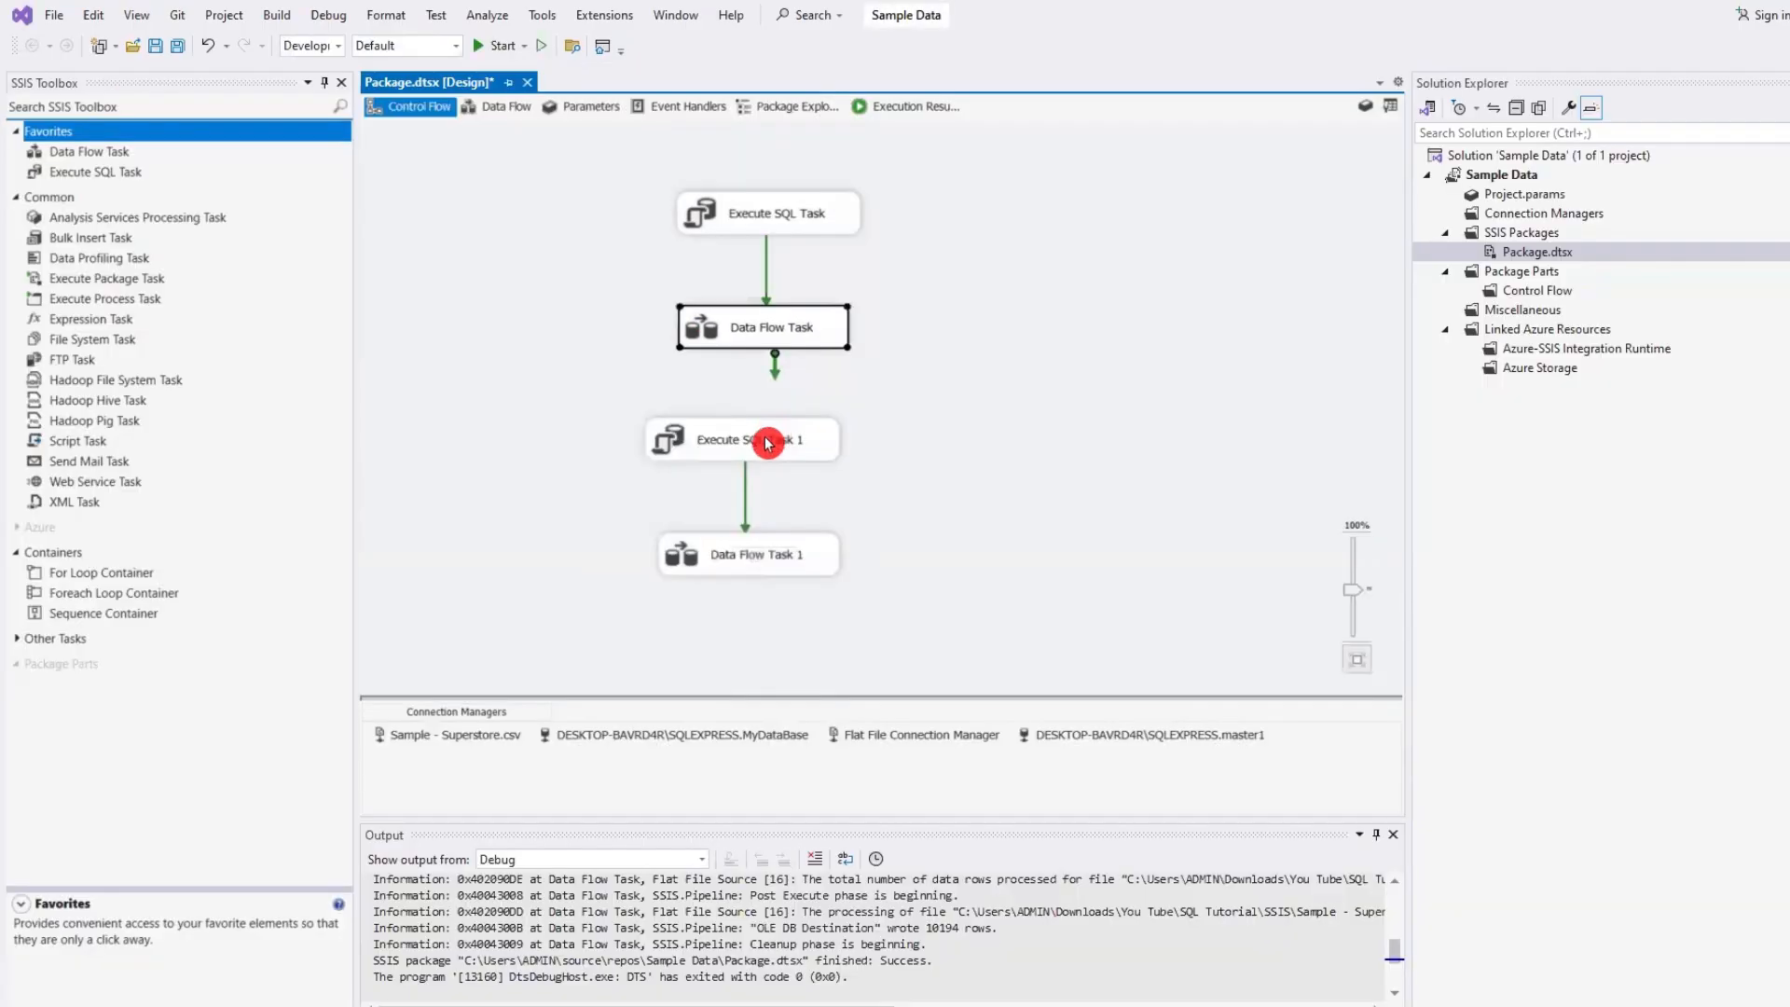
# - In the package's control flow, connect Data Flow Task to Execute SQL Task 1 and align the four tasks in one column
pyautogui.moveTo(752, 444); pyautogui.dragTo(783, 451)
pyautogui.click(765, 335)
pyautogui.moveTo(777, 381); pyautogui.dragTo(781, 445)
pyautogui.click(814, 570)
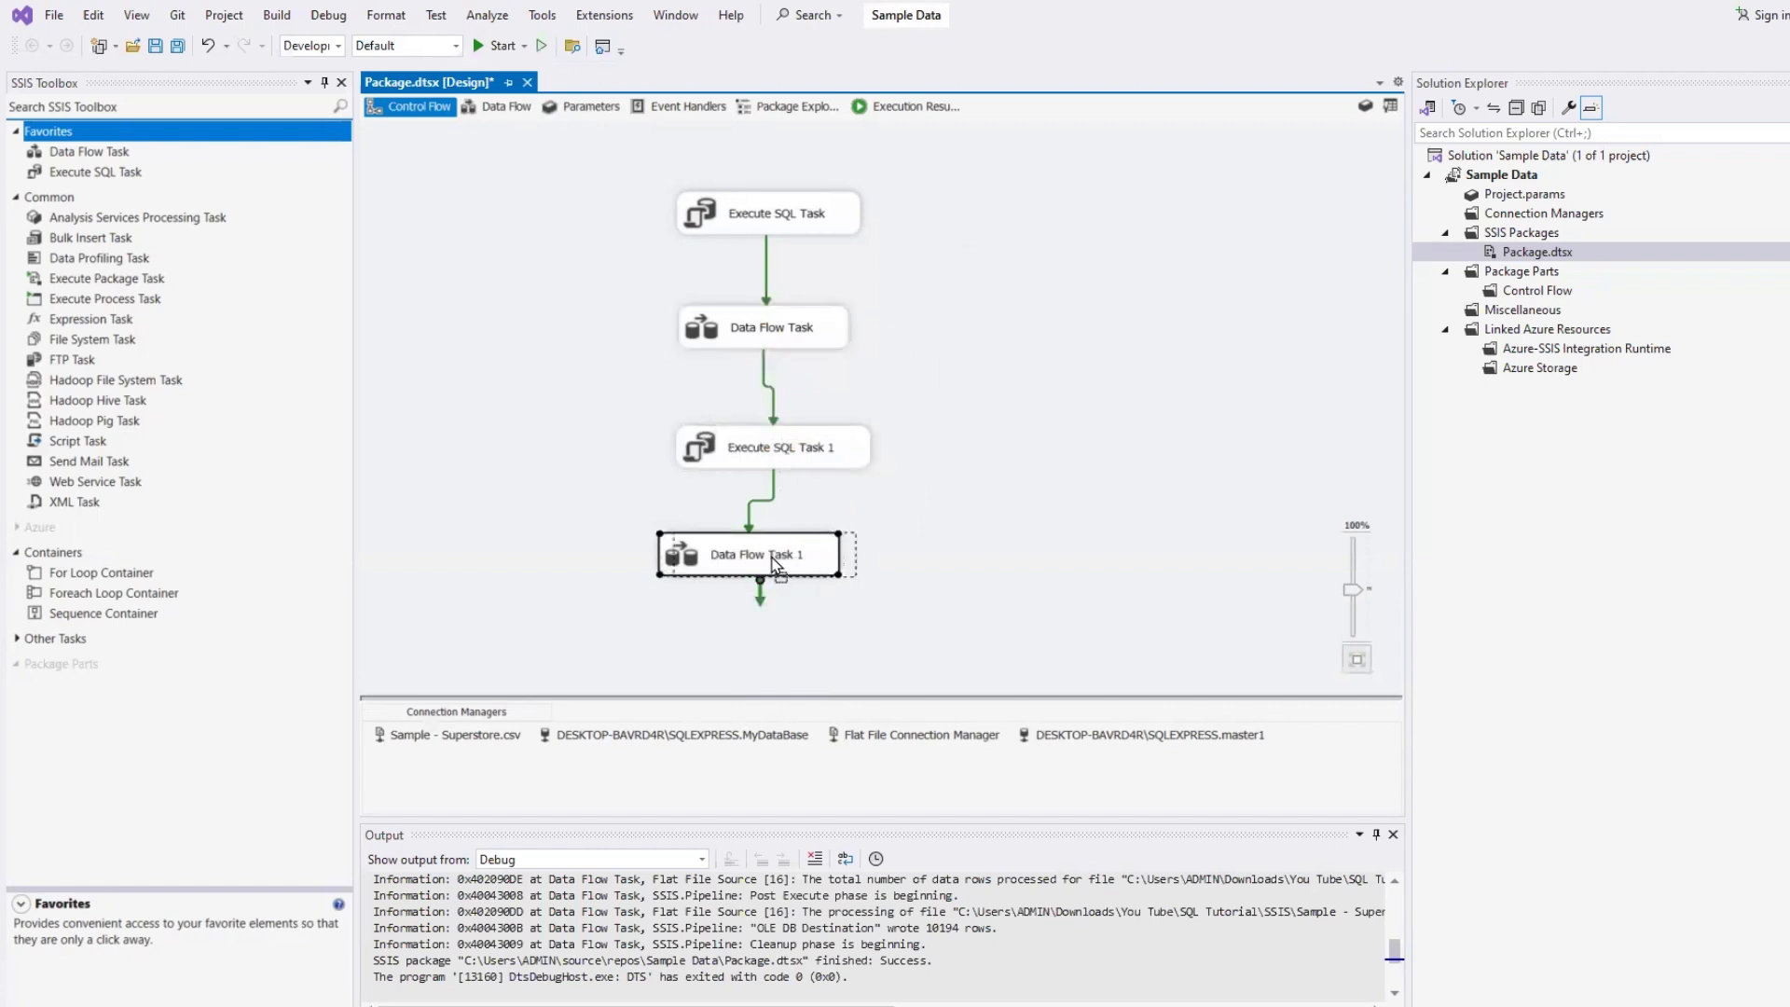
pyautogui.moveTo(774, 564); pyautogui.dragTo(772, 563)
pyautogui.click(1096, 529)
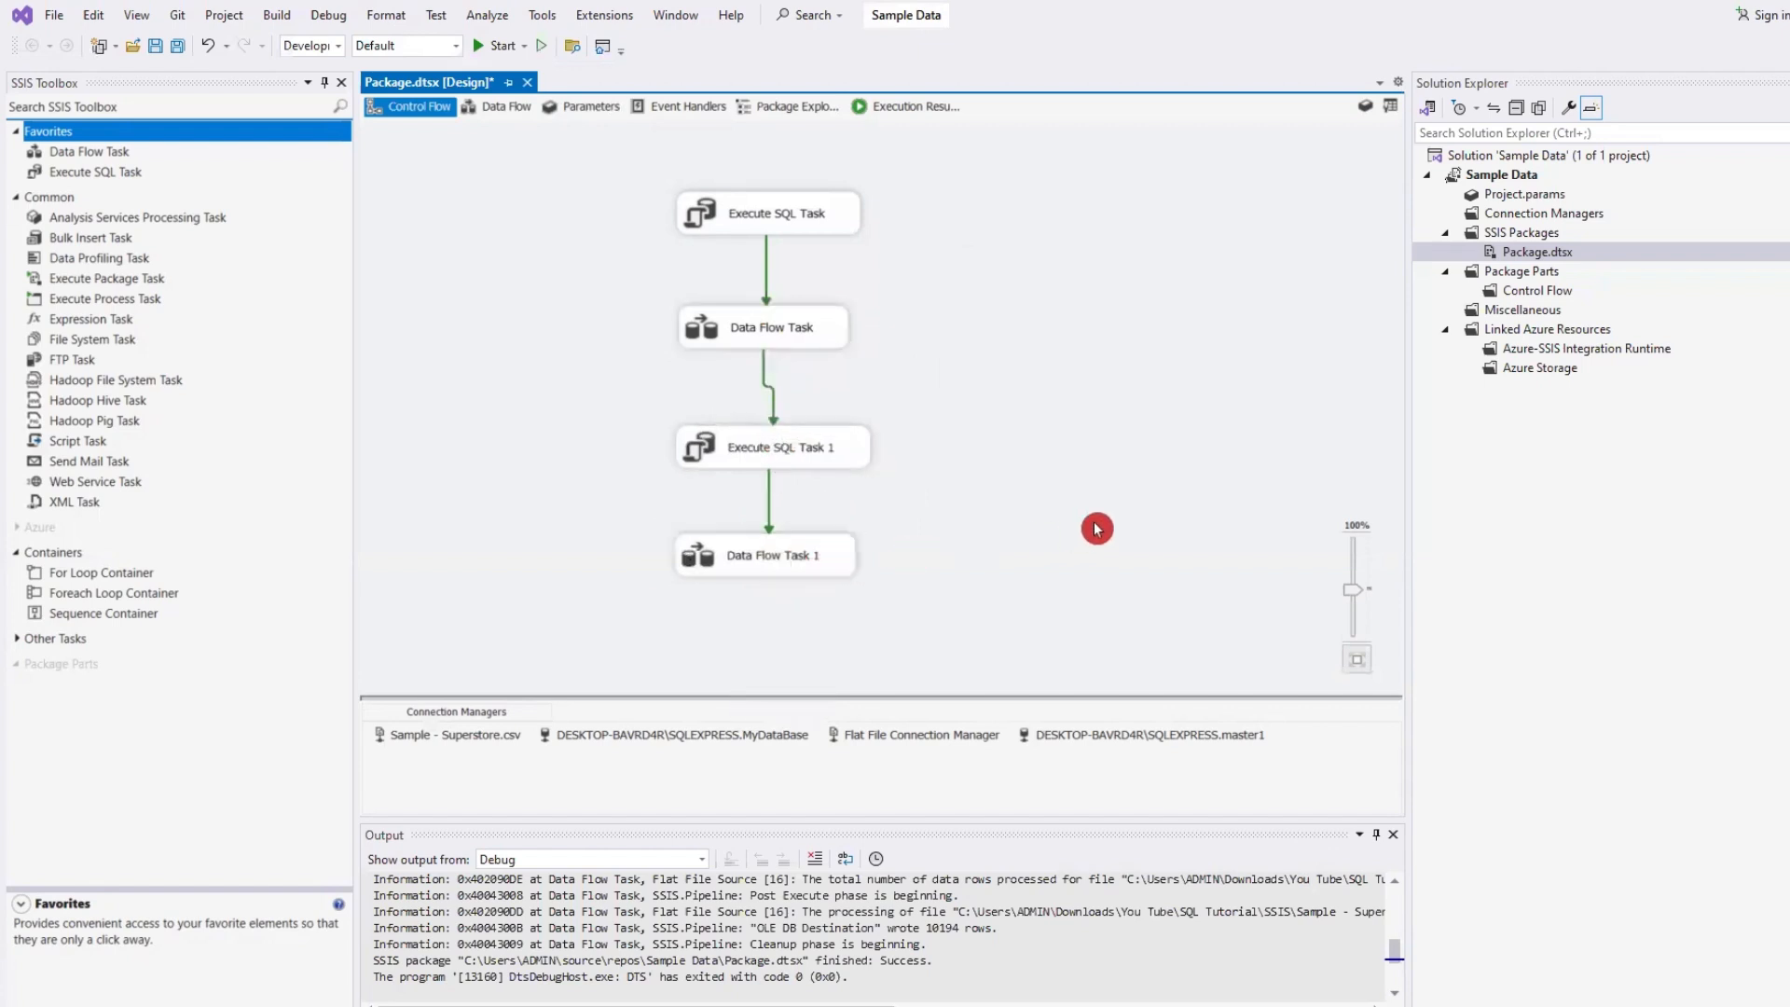
pyautogui.click(808, 222)
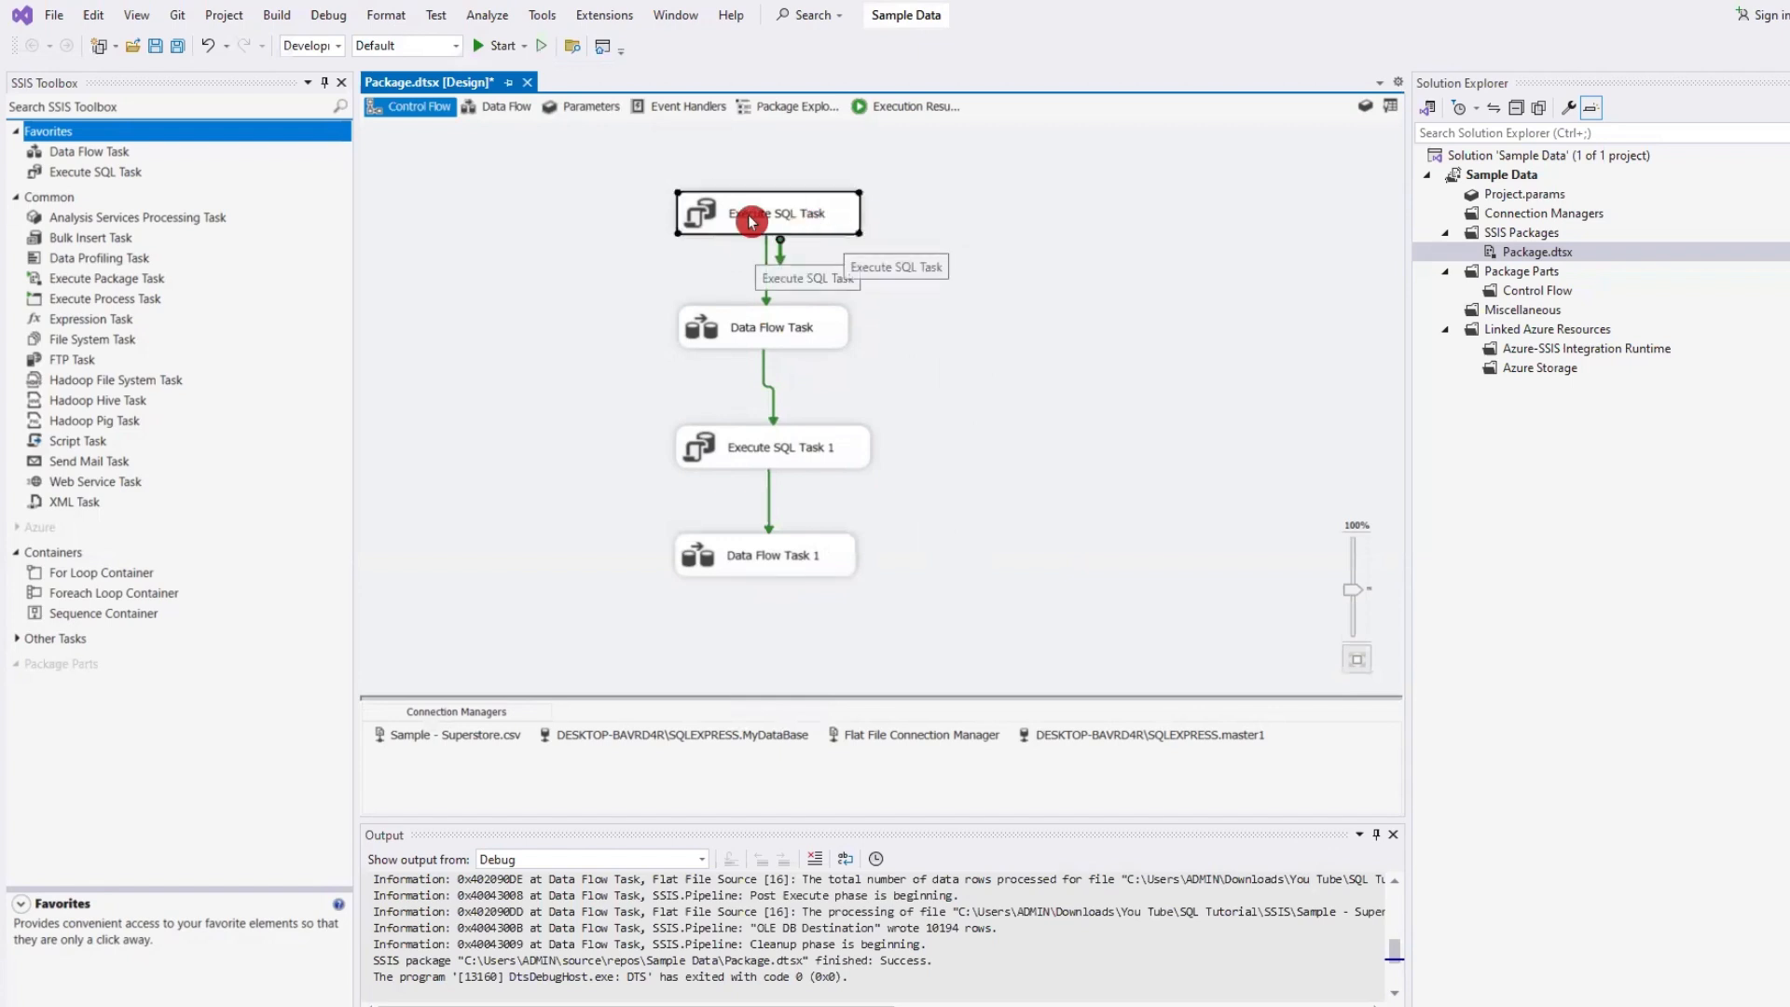
pyautogui.click(736, 336)
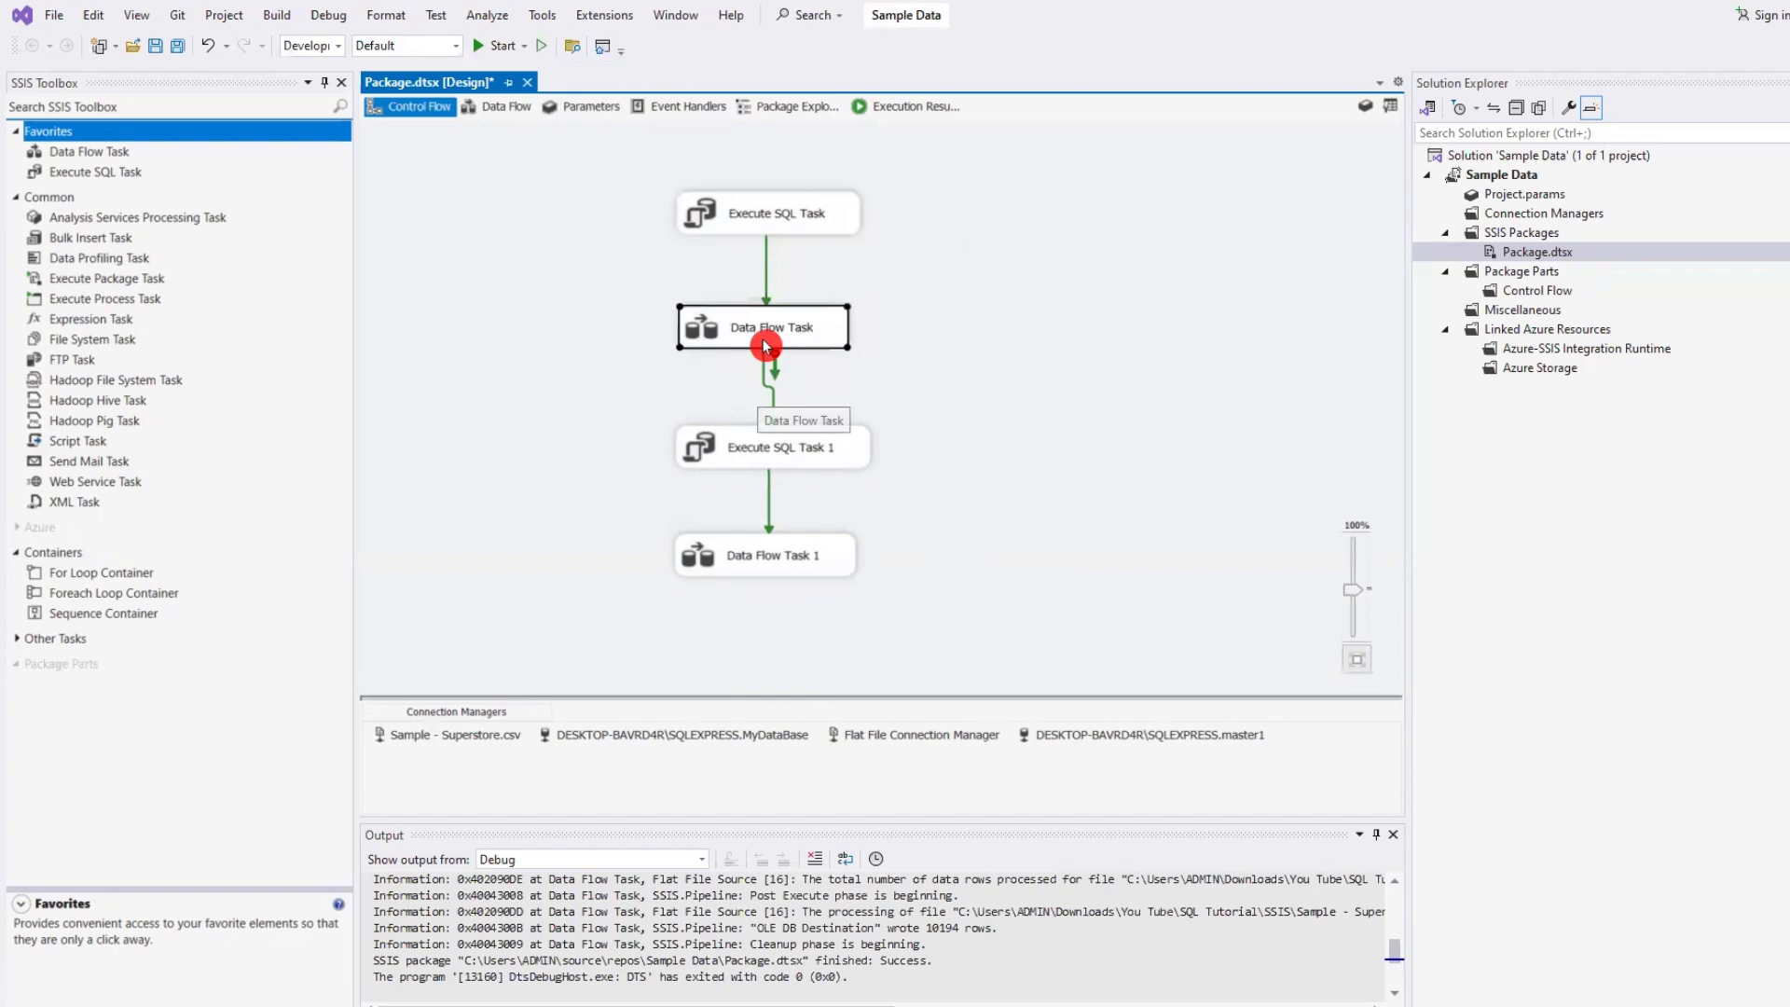
pyautogui.click(815, 444)
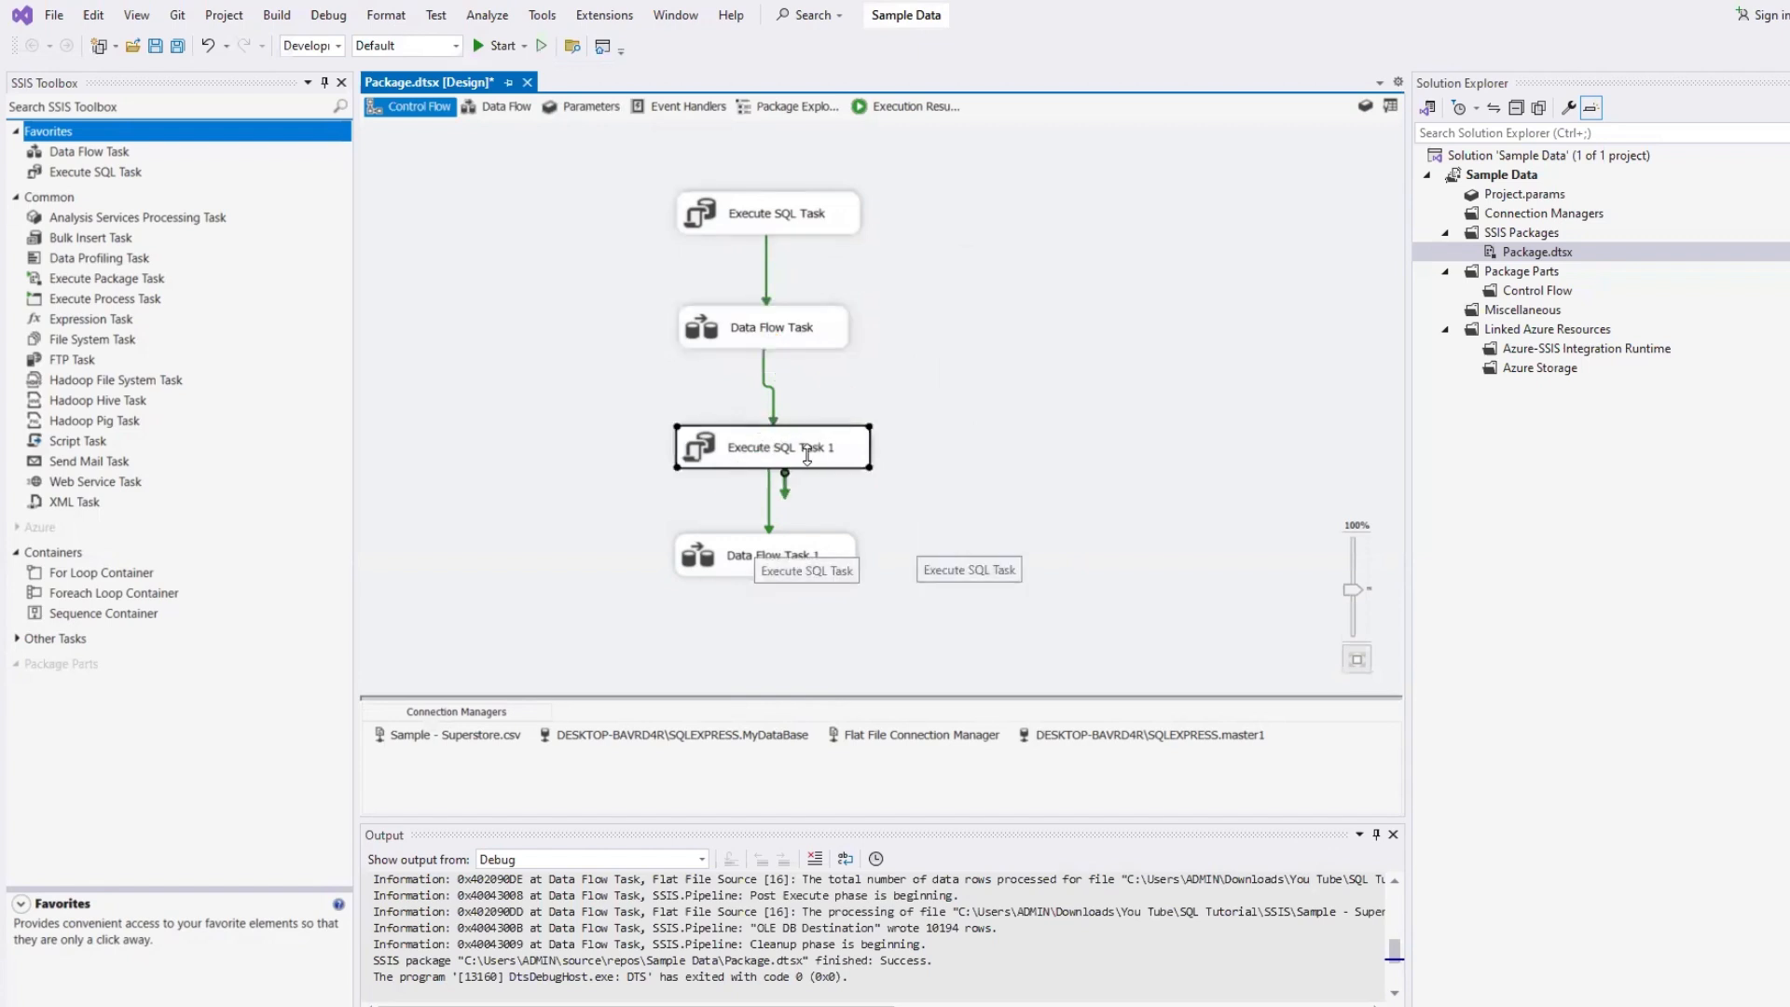
pyautogui.click(746, 557)
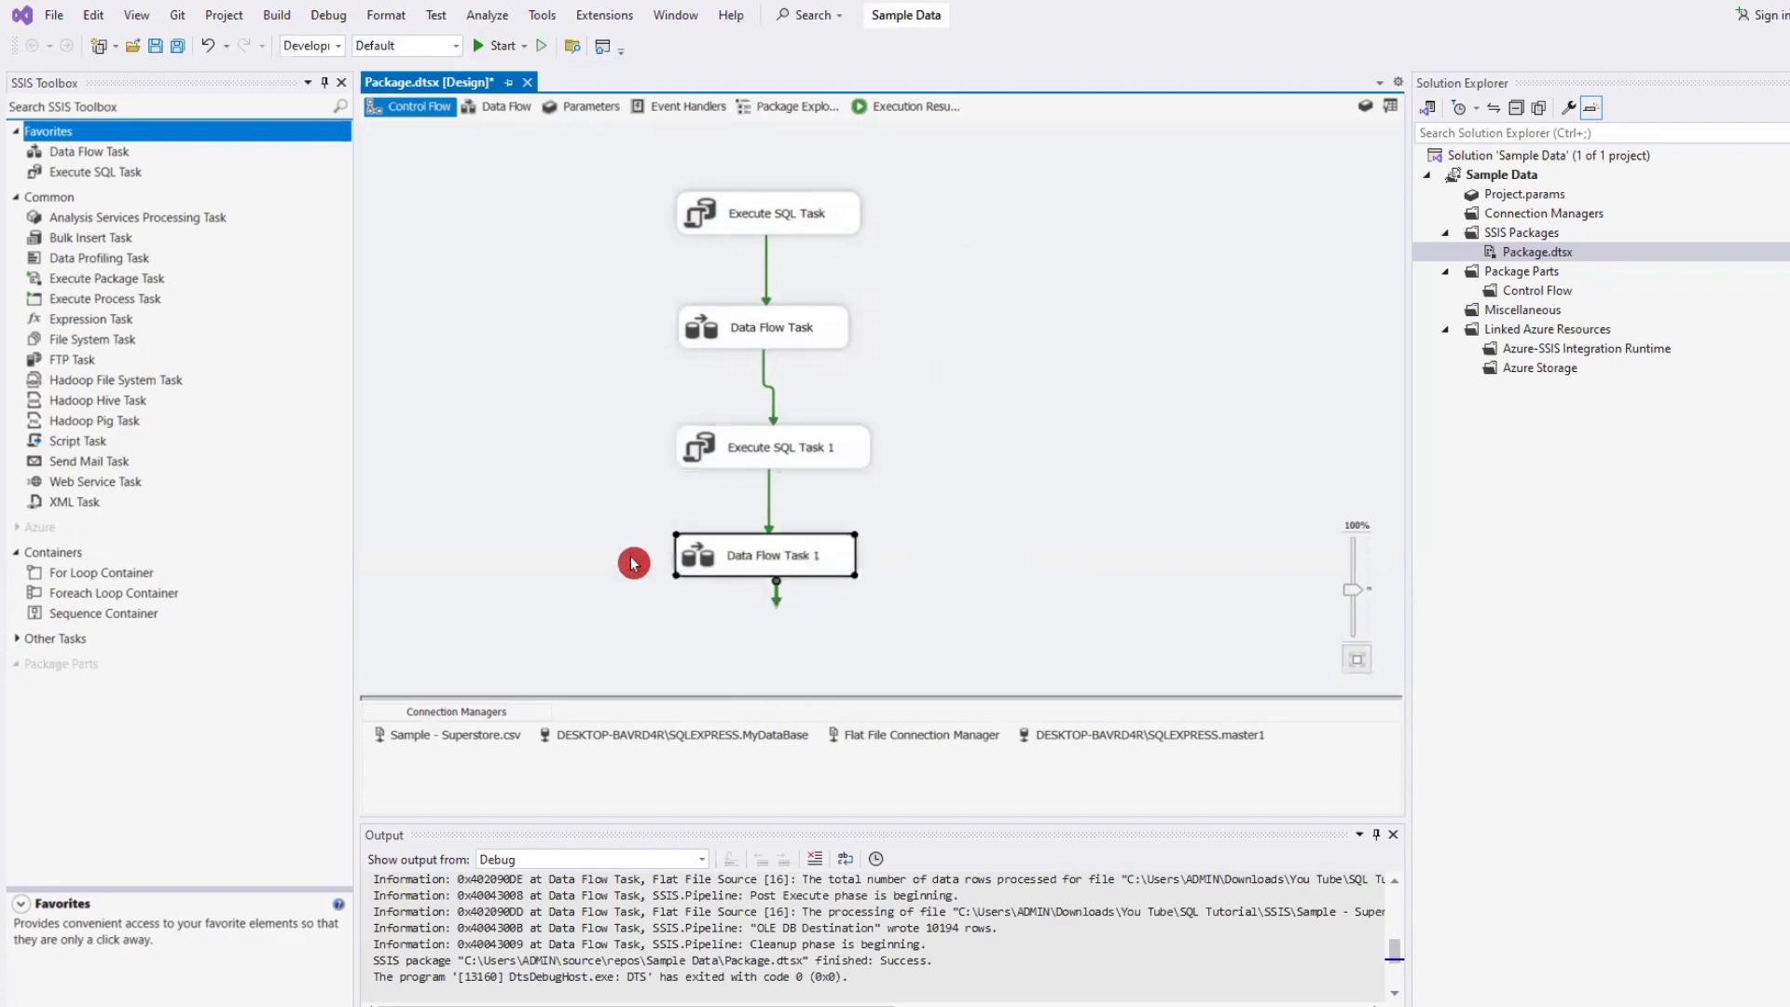
pyautogui.click(1100, 494)
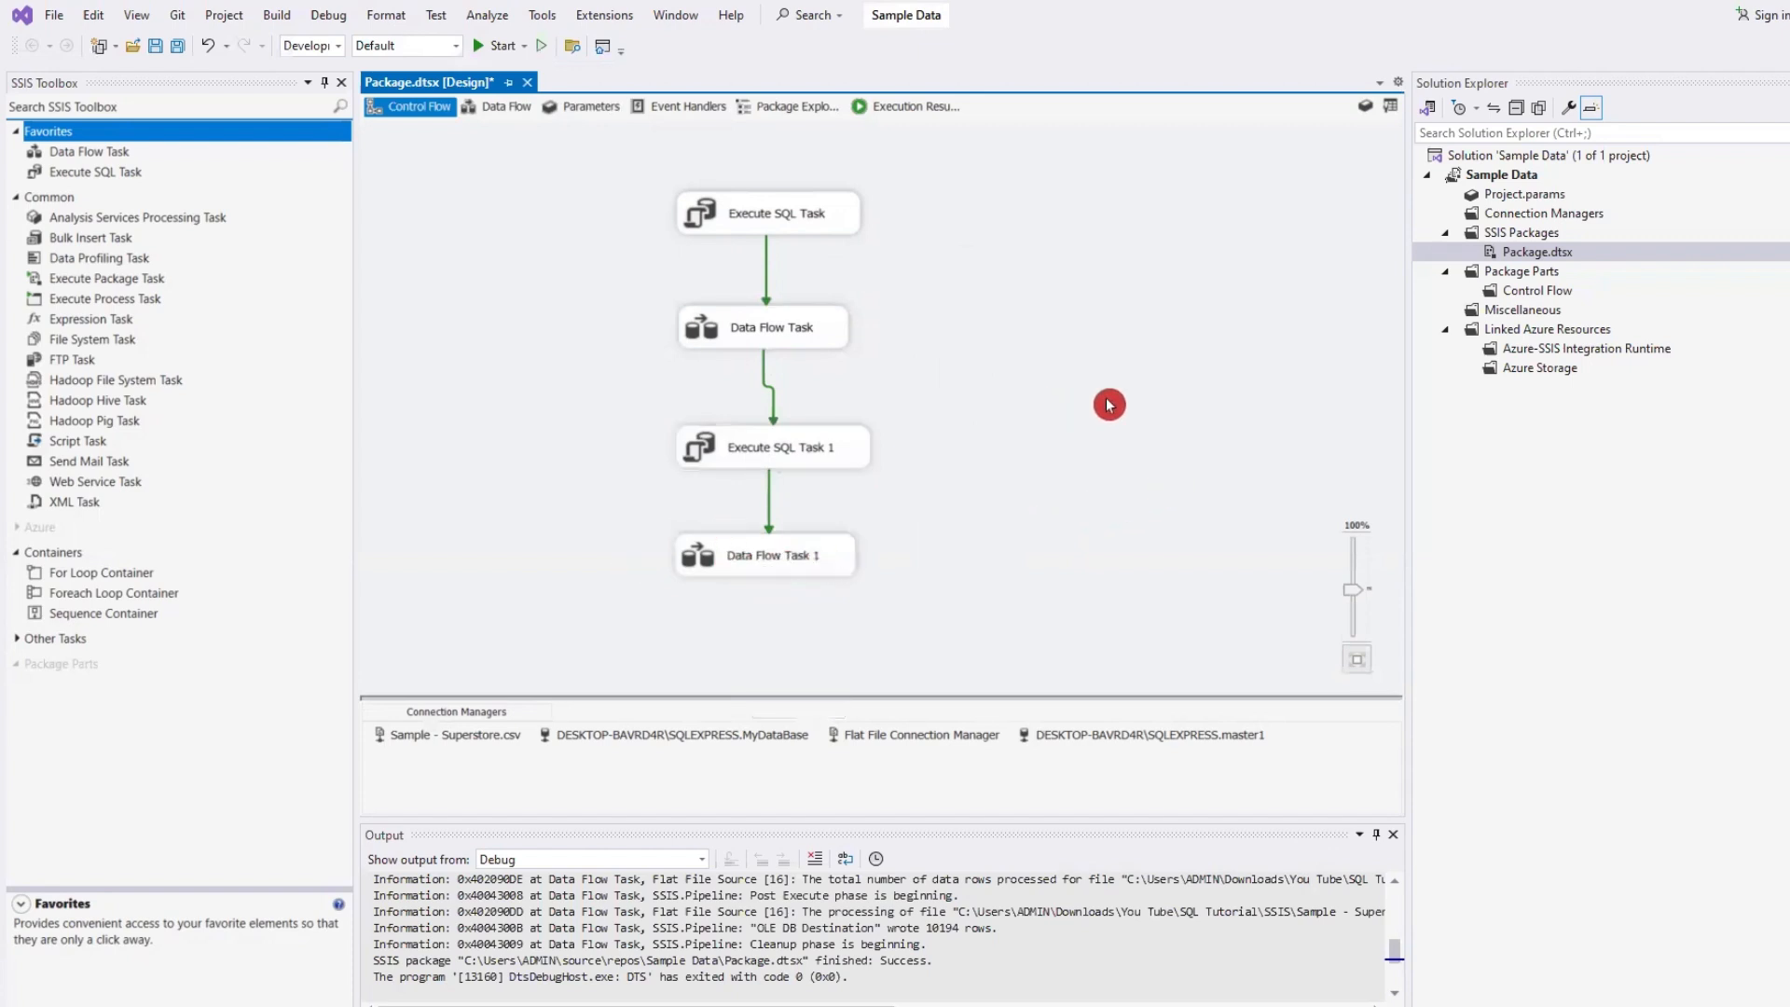
# - Execute Package.dtsx with all four tasks linked in sequence
pyautogui.rightClick(1544, 254)
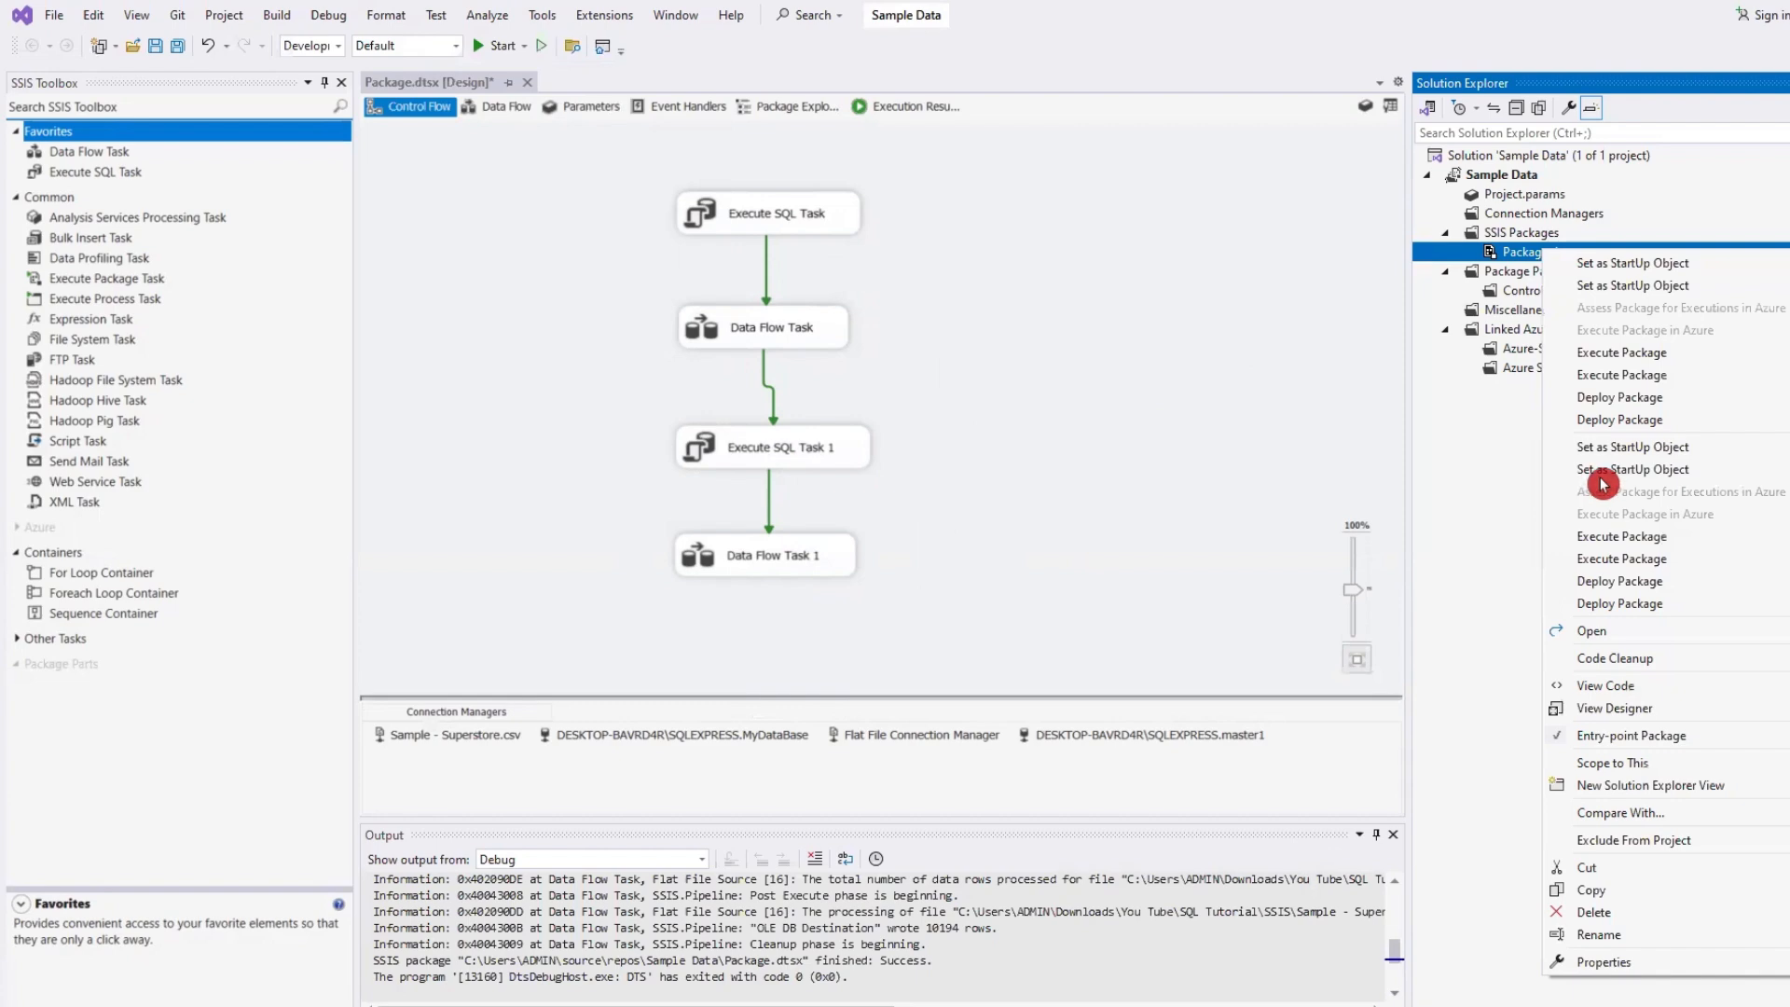
pyautogui.click(1610, 360)
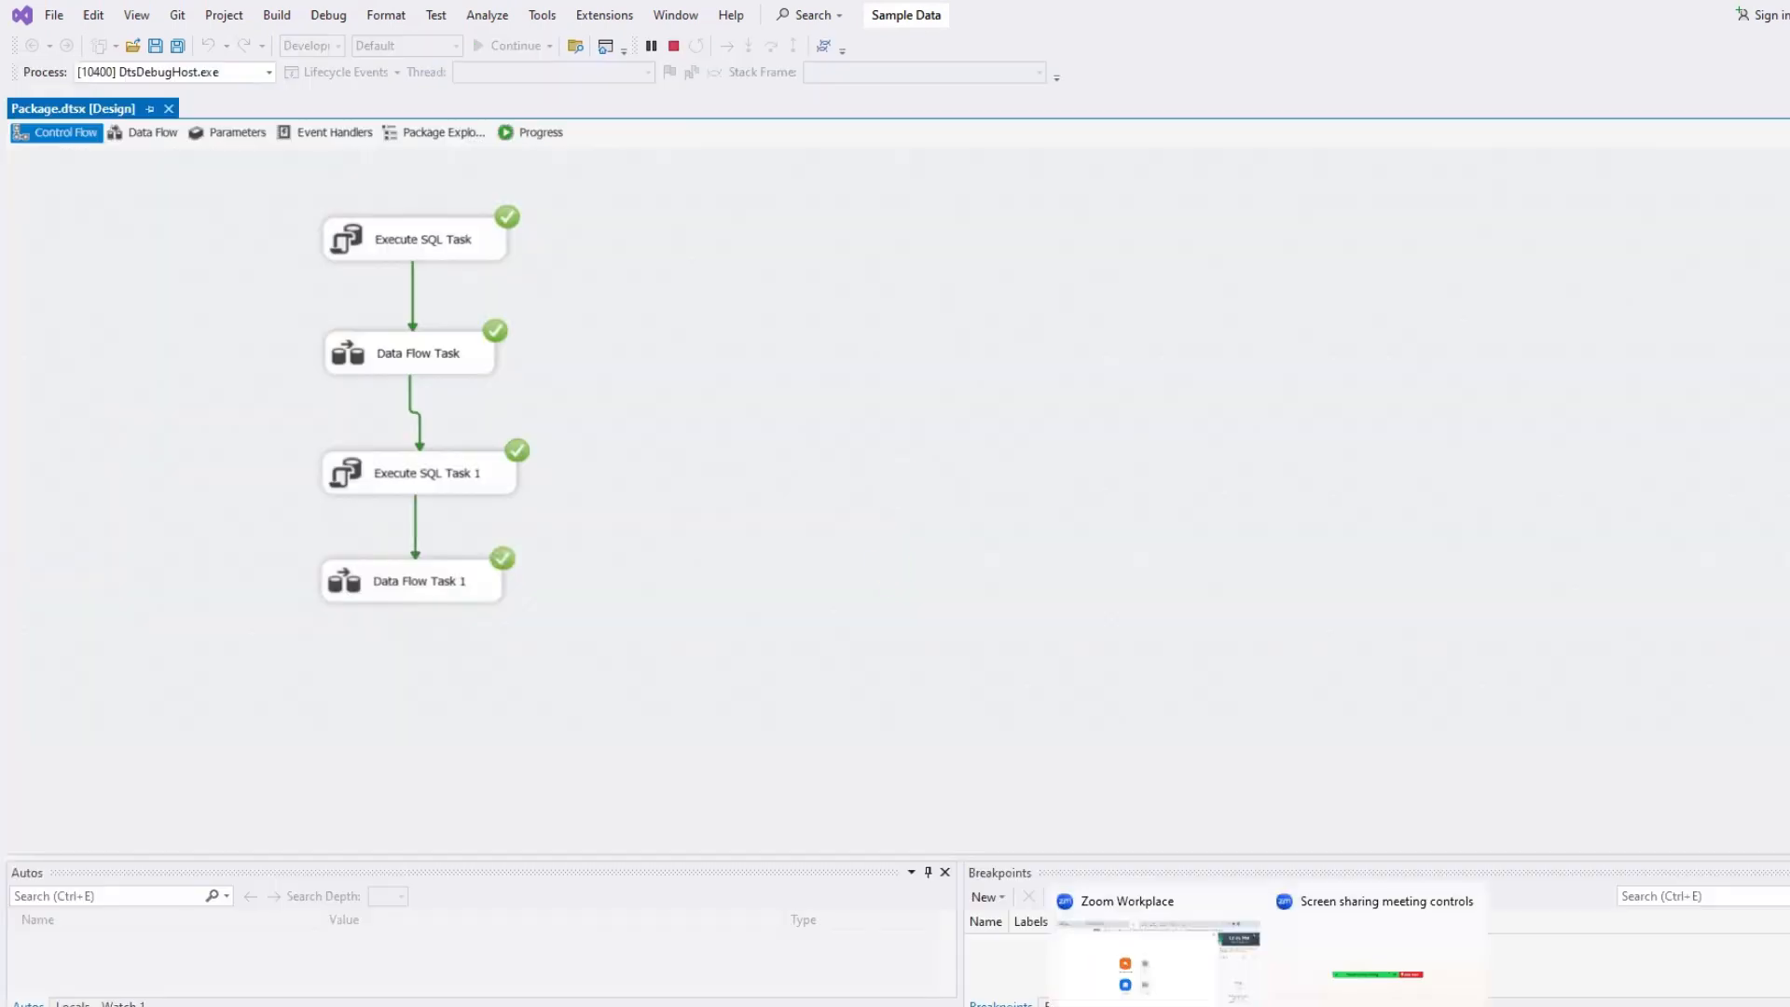
# - Switch to SQL Server Management Studio and rerun the top 1000 rows query on master's Sample_1 table
pyautogui.click(1227, 1005)
pyautogui.click(1463, 663)
pyautogui.click(1179, 463)
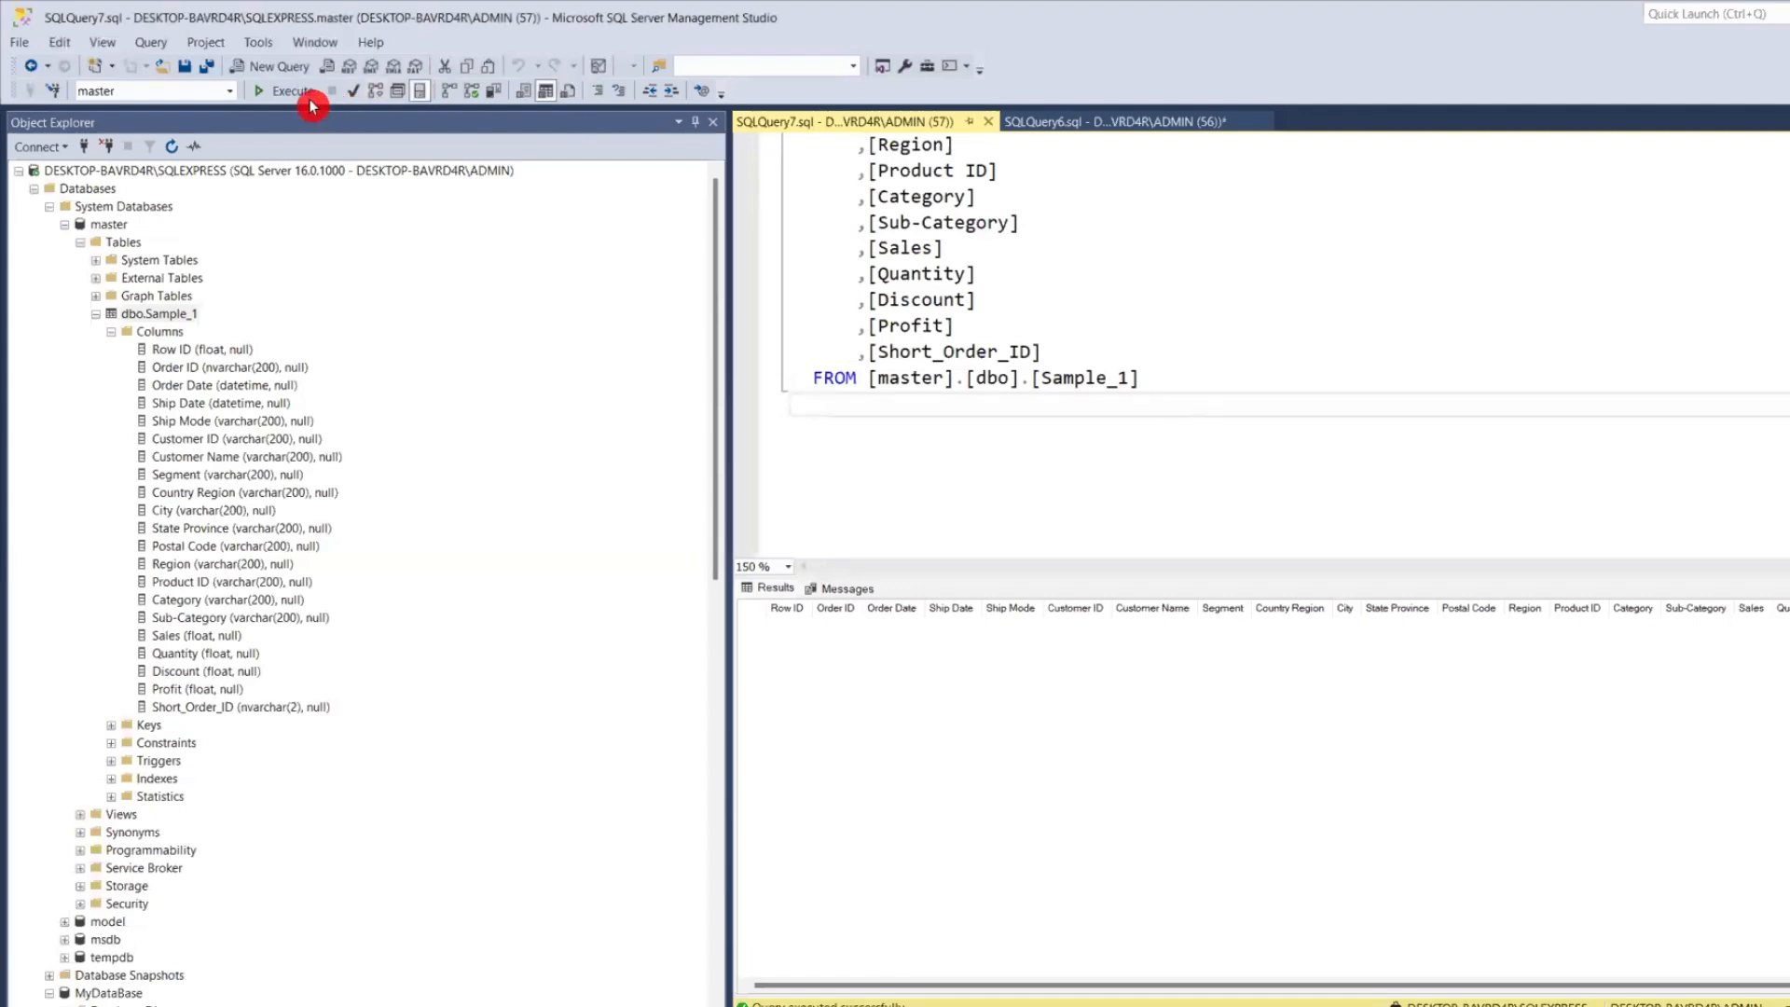
pyautogui.click(266, 91)
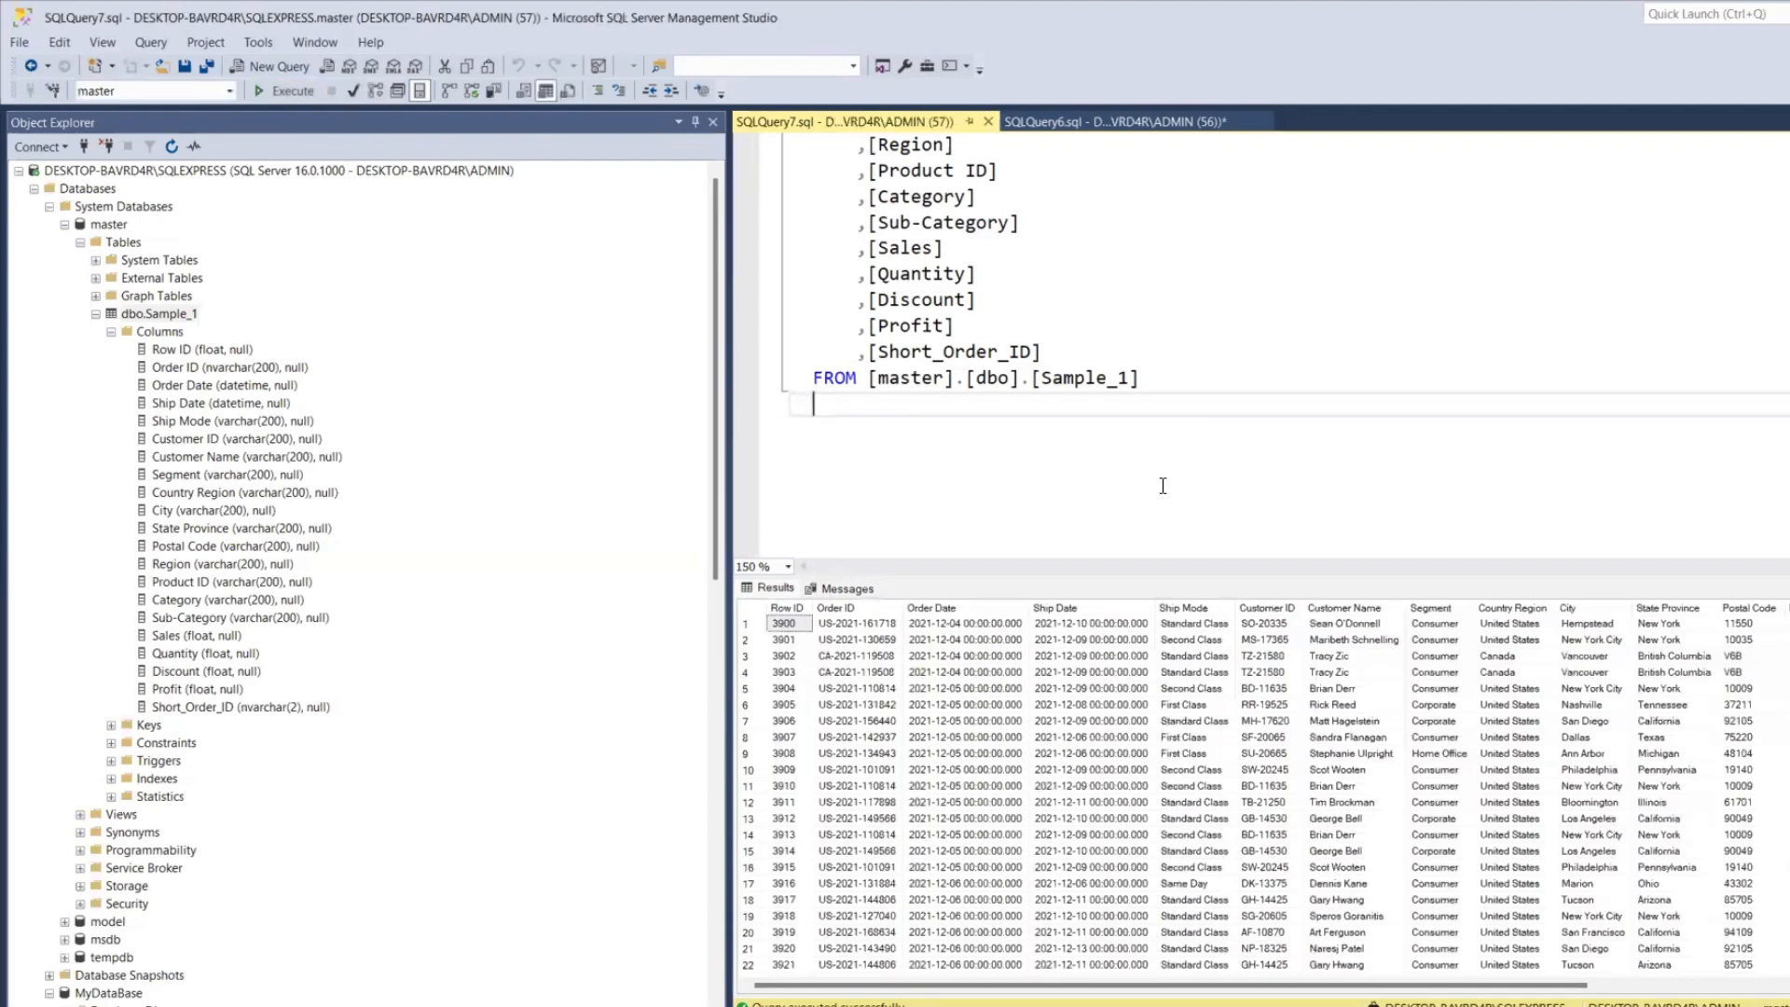
# - Add the query Select Count(*) from Sample_1 below the existing SELECT on the master database and run only that statement
pyautogui.click(1203, 375)
pyautogui.press('Return')
pyautogui.press('Return')
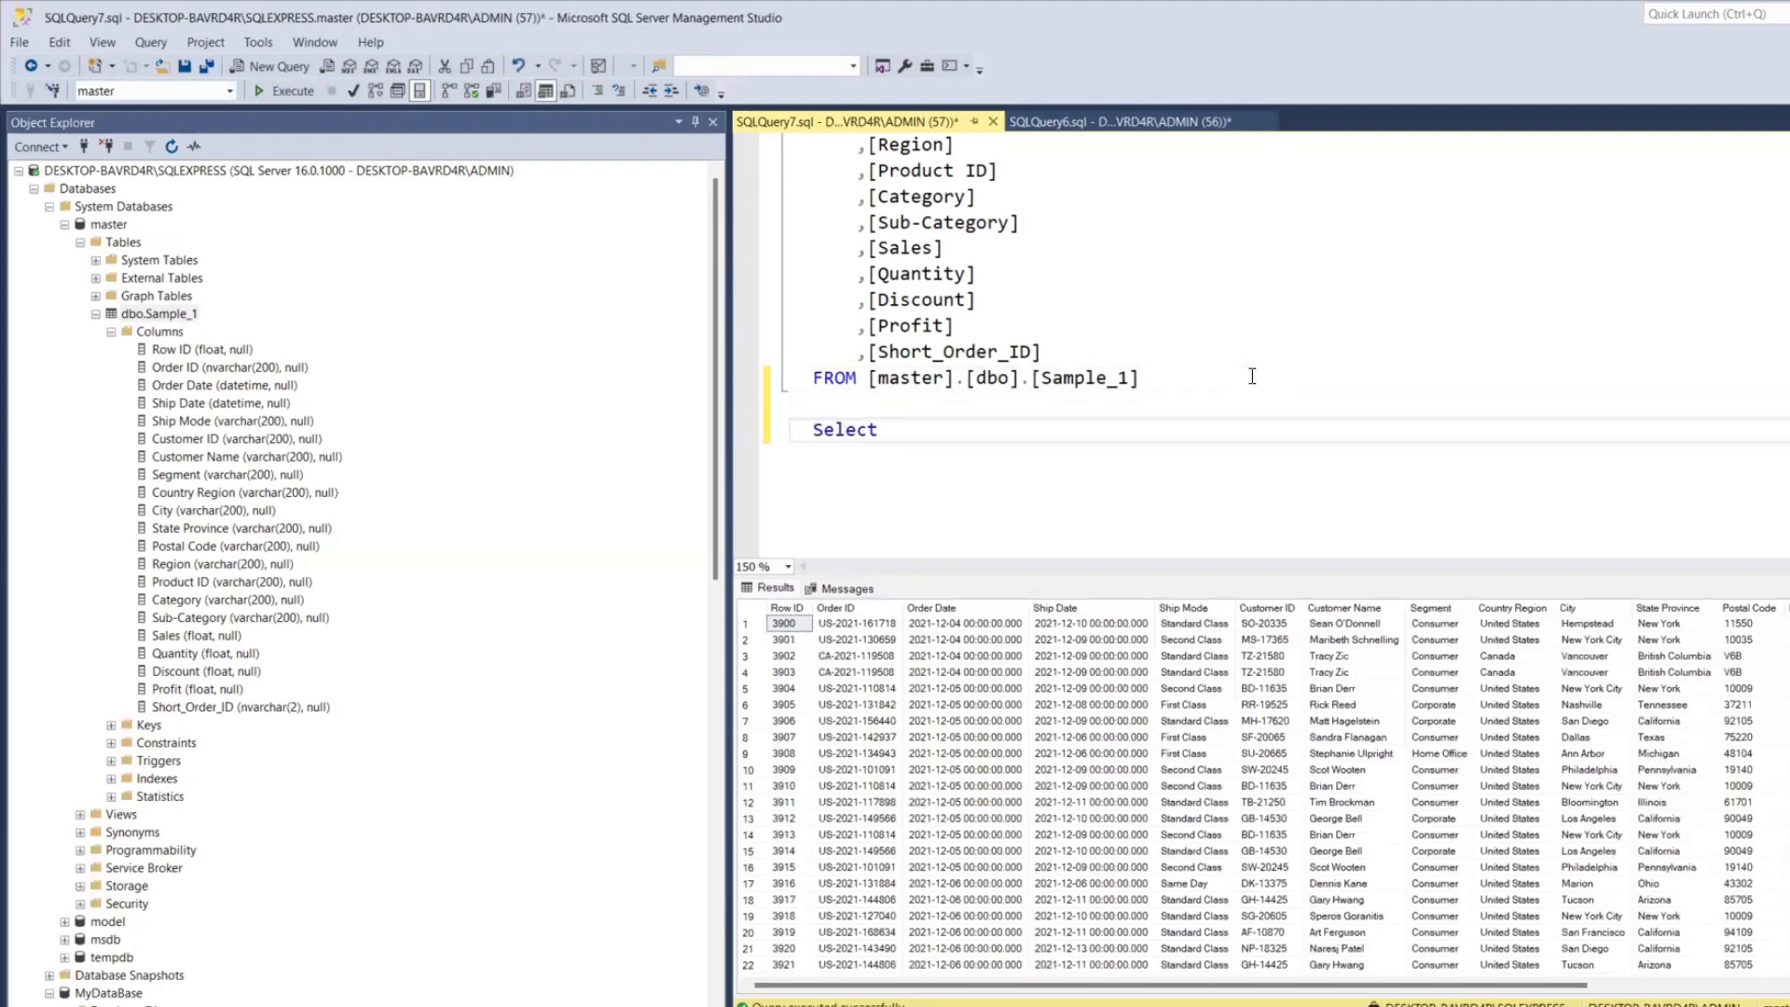
pyautogui.write('Select Count')
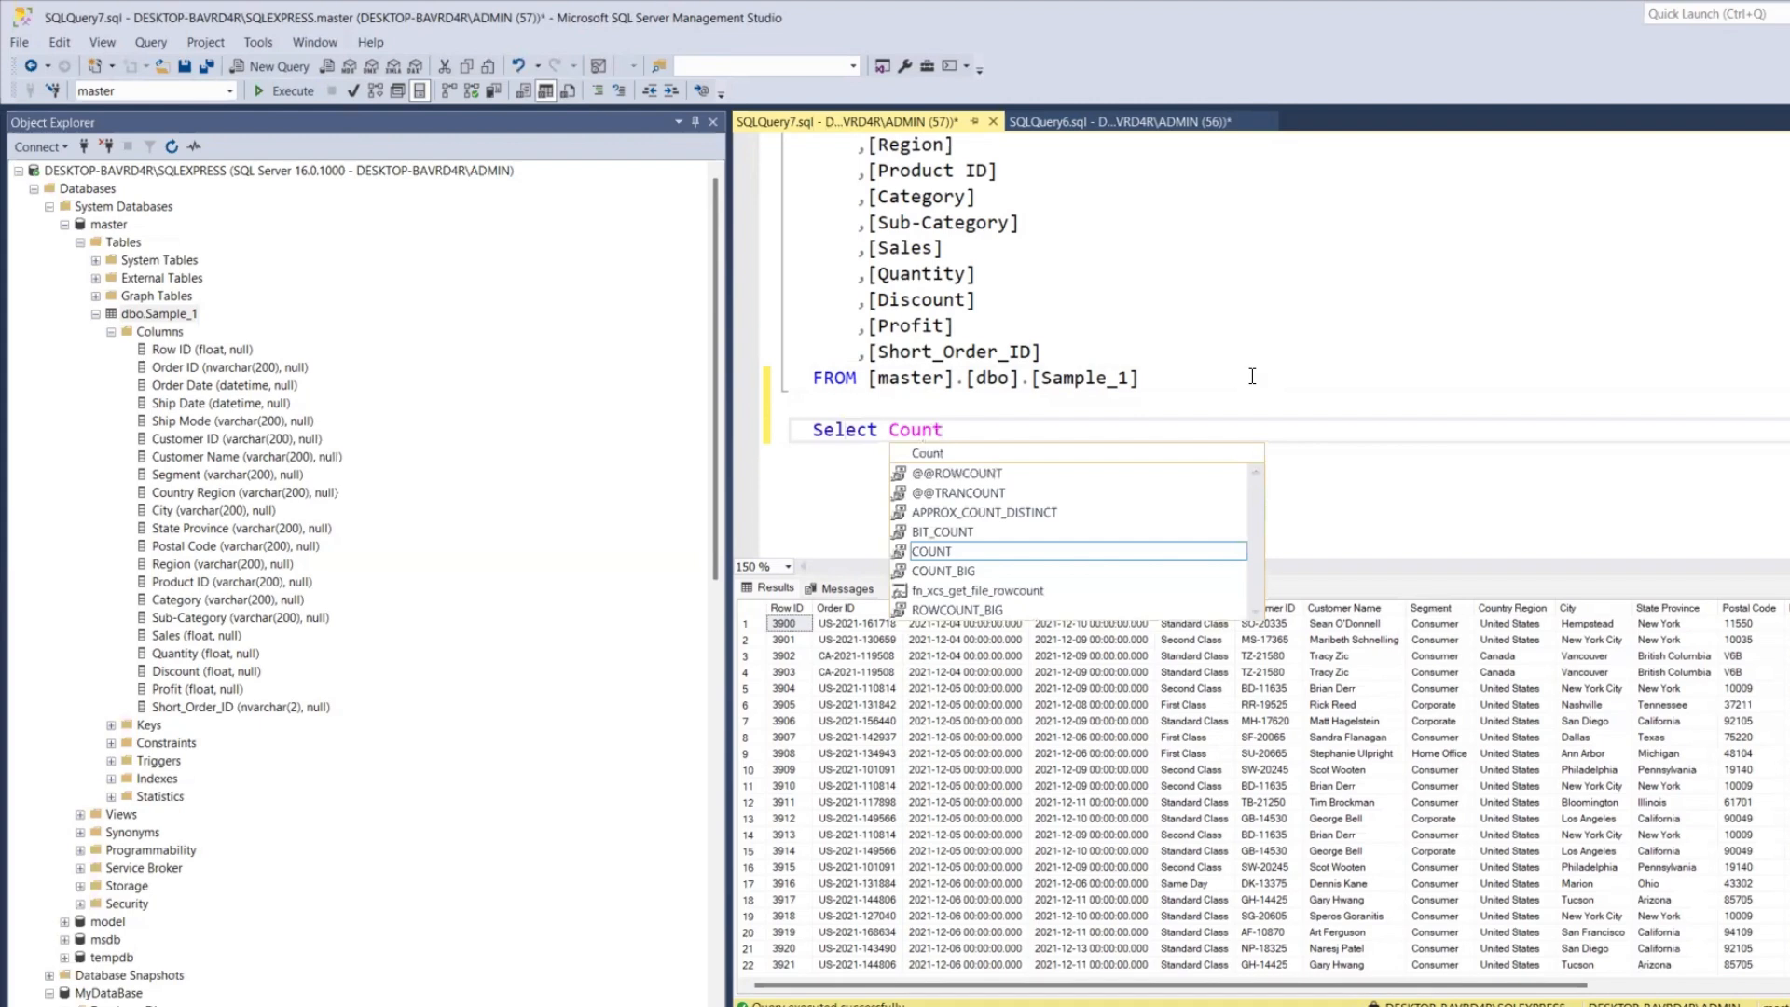
pyautogui.write('()')
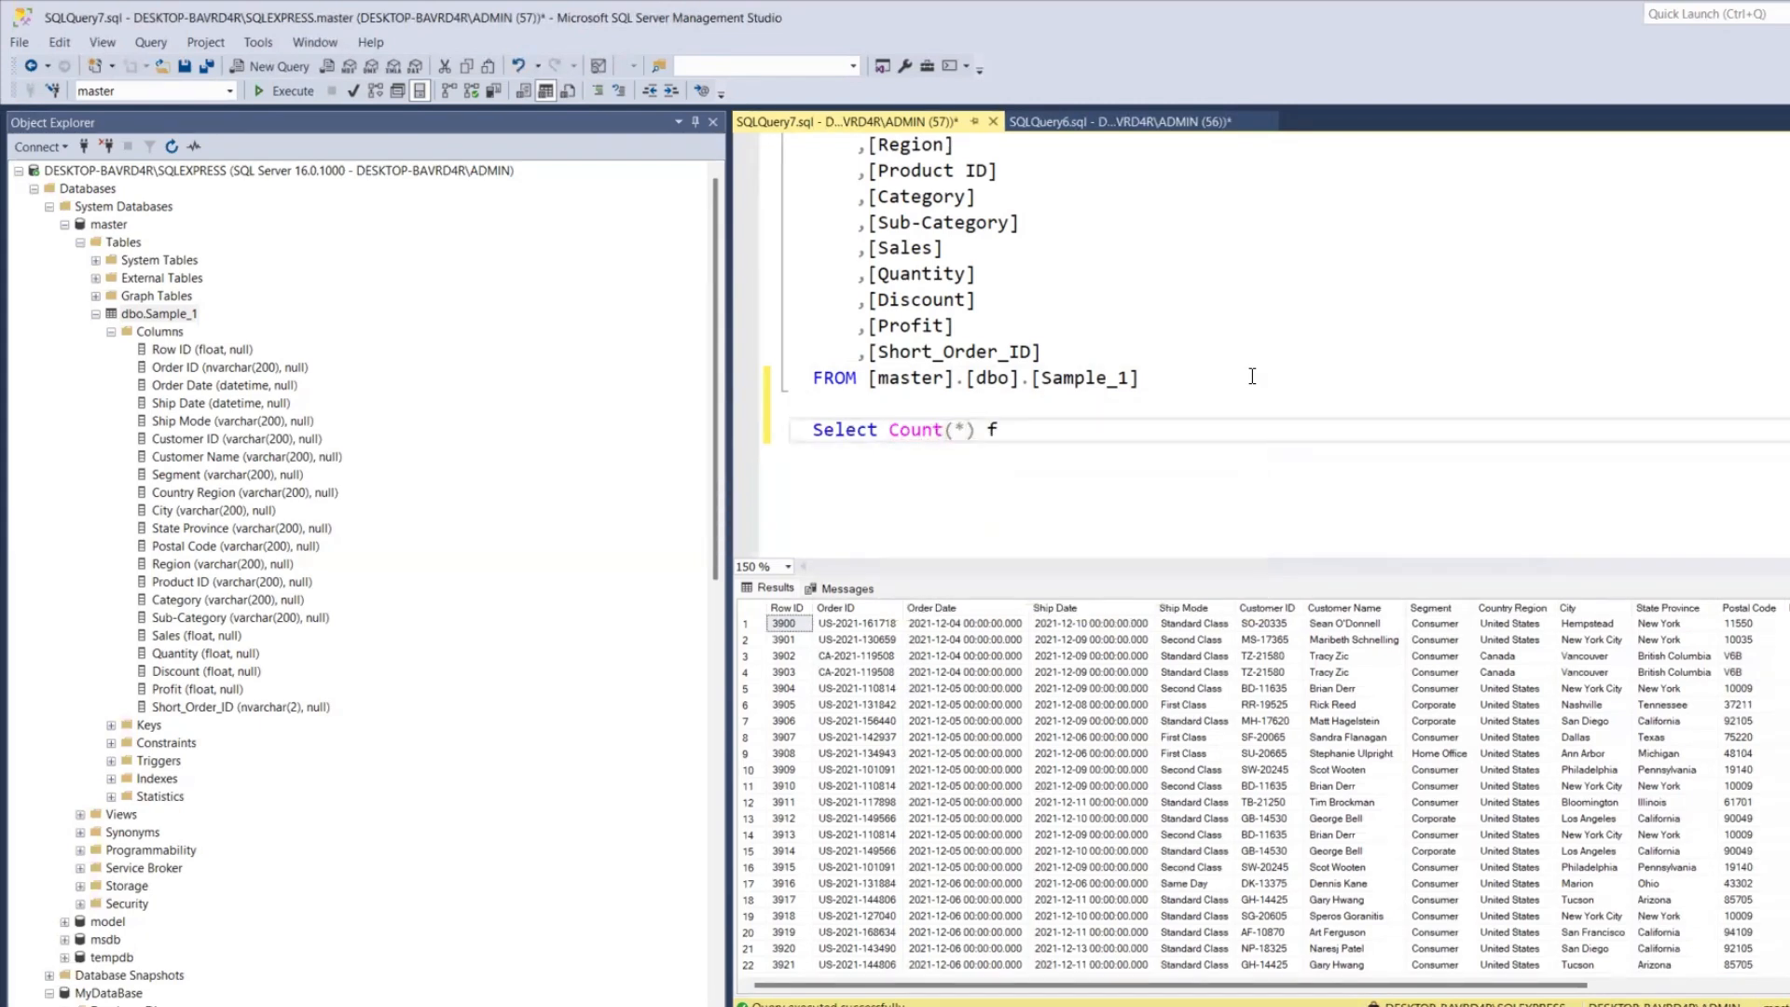
pyautogui.write(' samp')
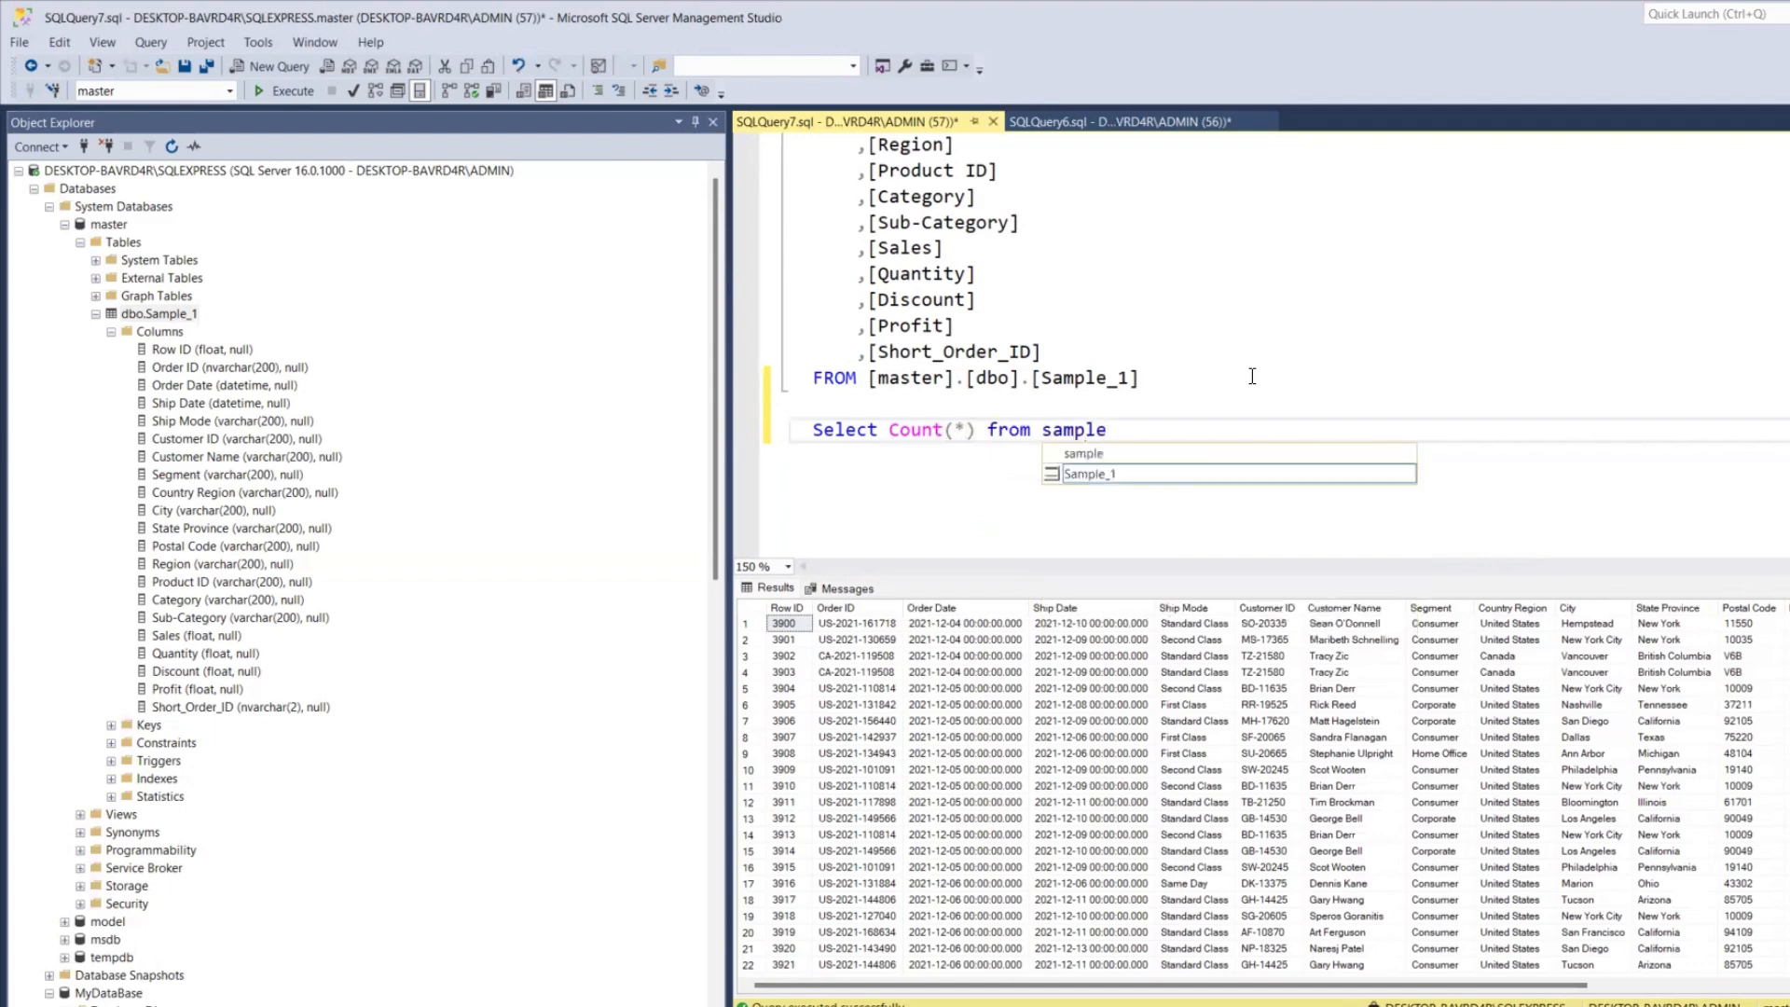
pyautogui.write('le')
pyautogui.press('Down')
pyautogui.press('Return')
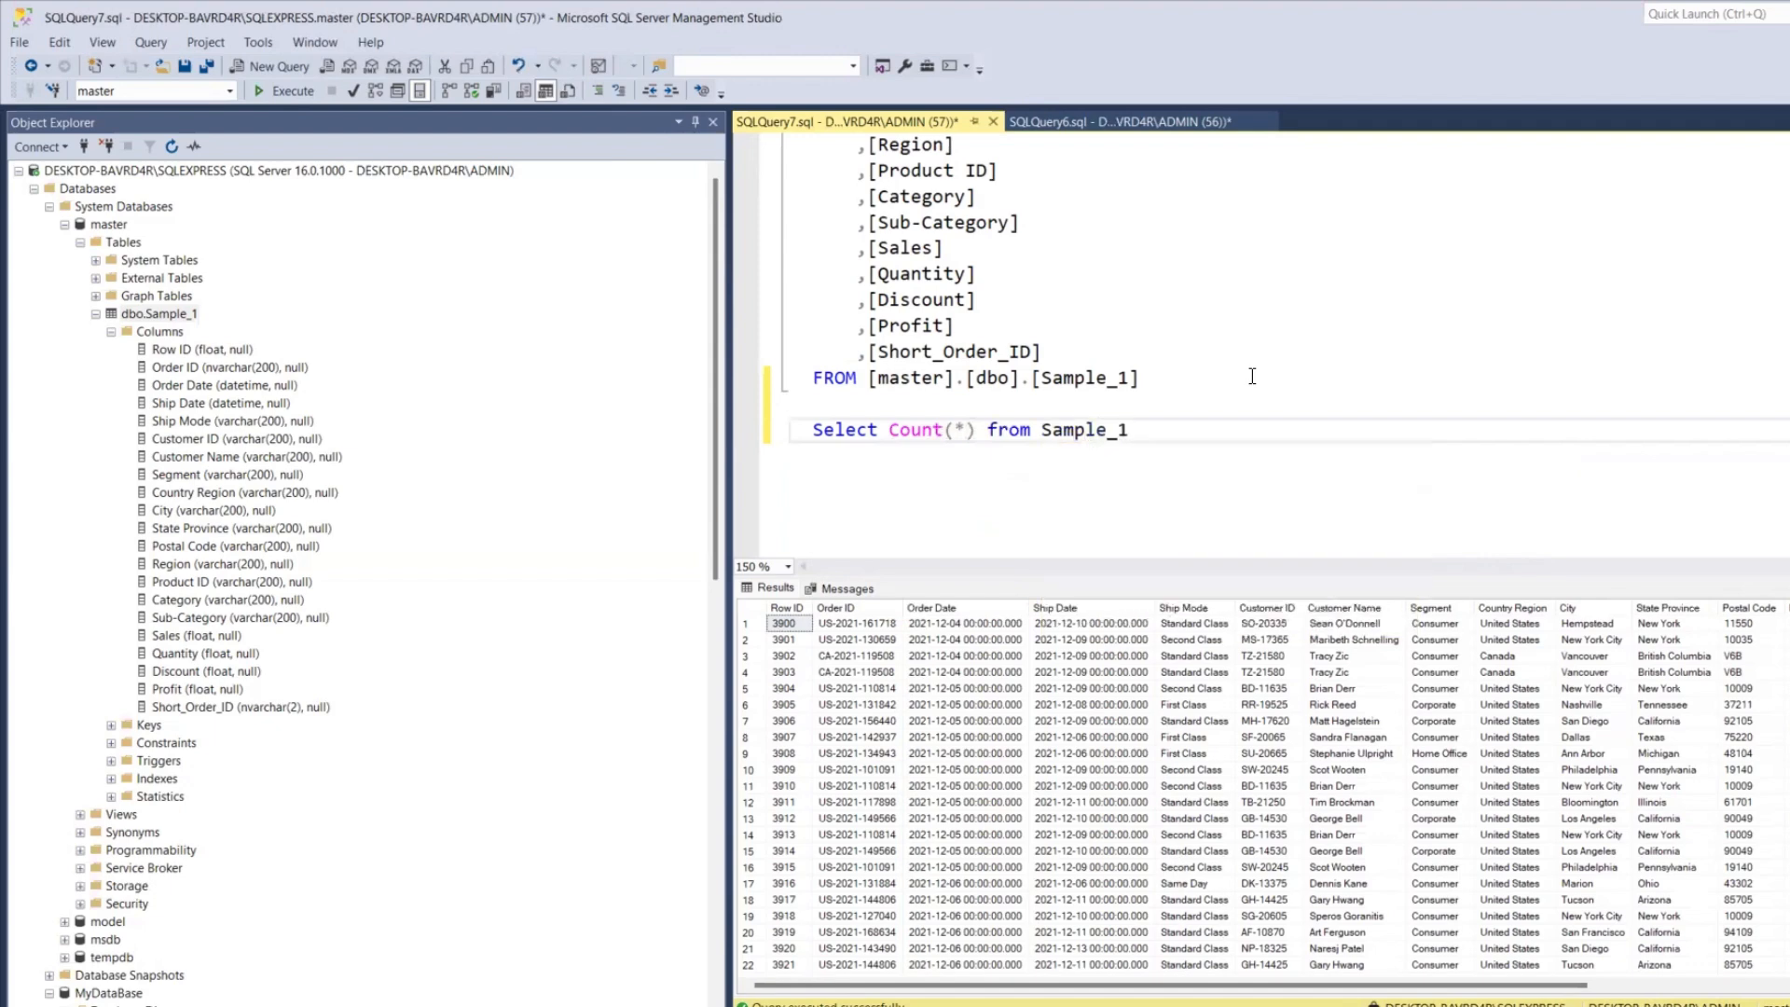
pyautogui.tripleClick(1184, 430)
pyautogui.click(285, 90)
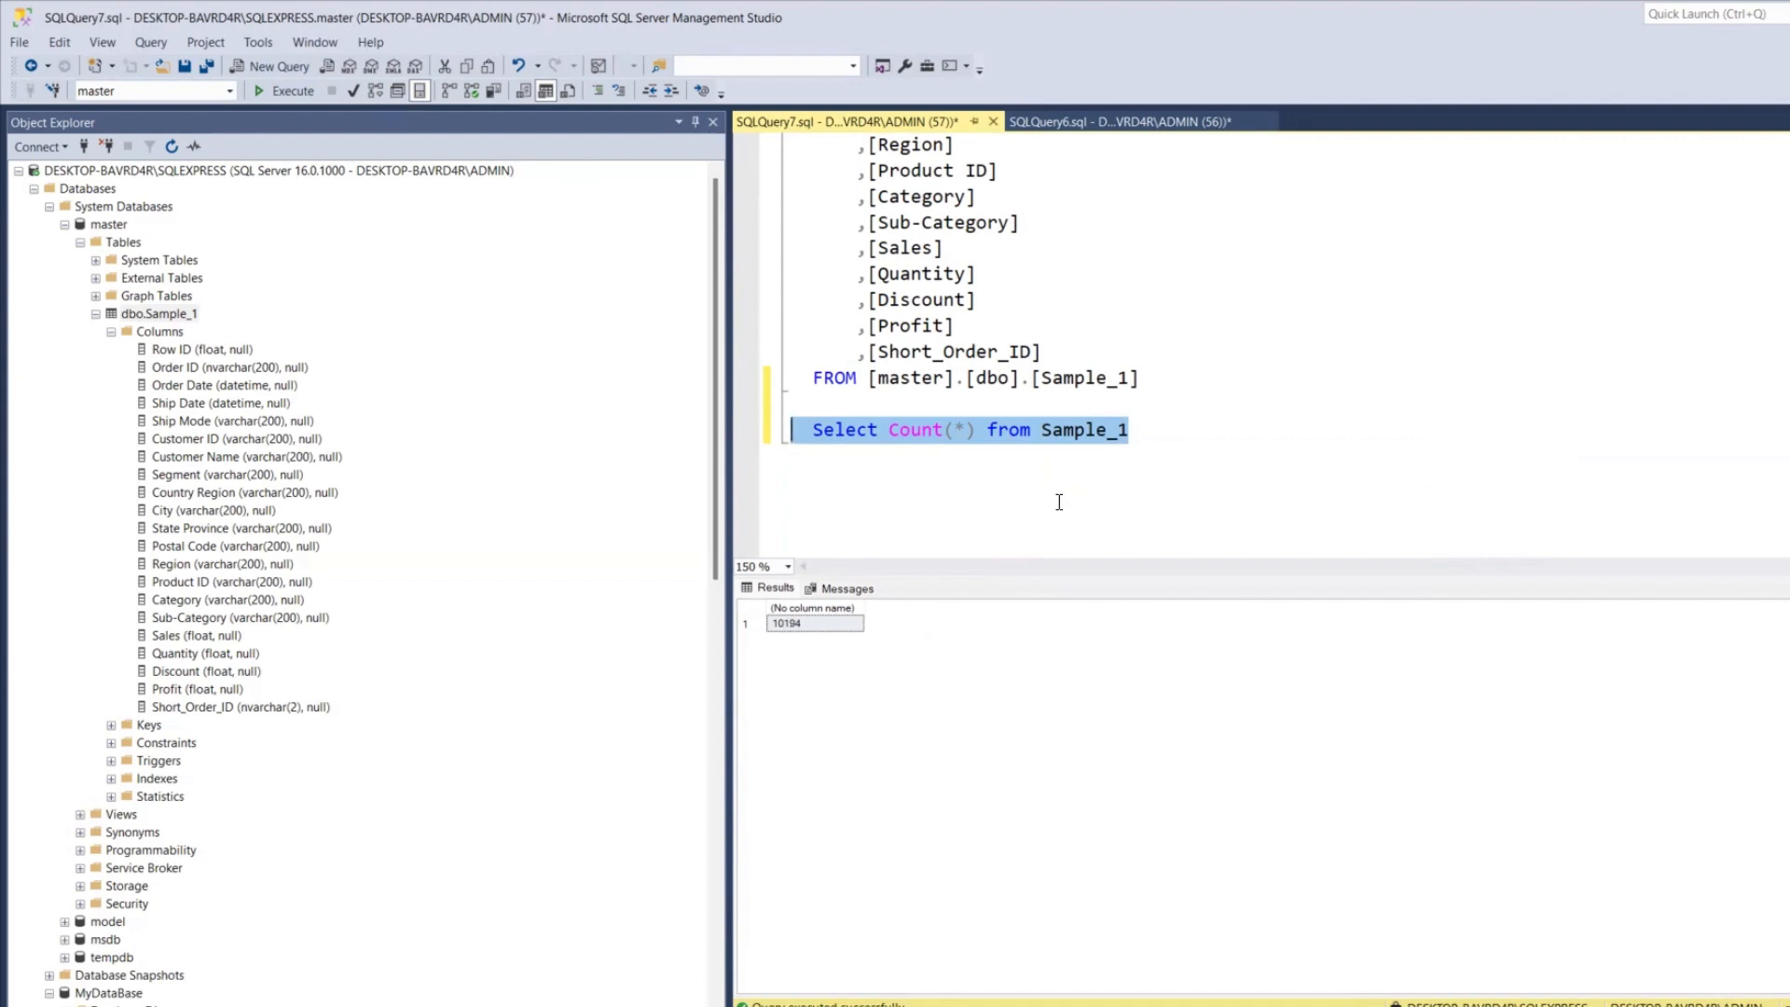
pyautogui.scroll(-2, 1038, 439)
pyautogui.scroll(6, 1038, 440)
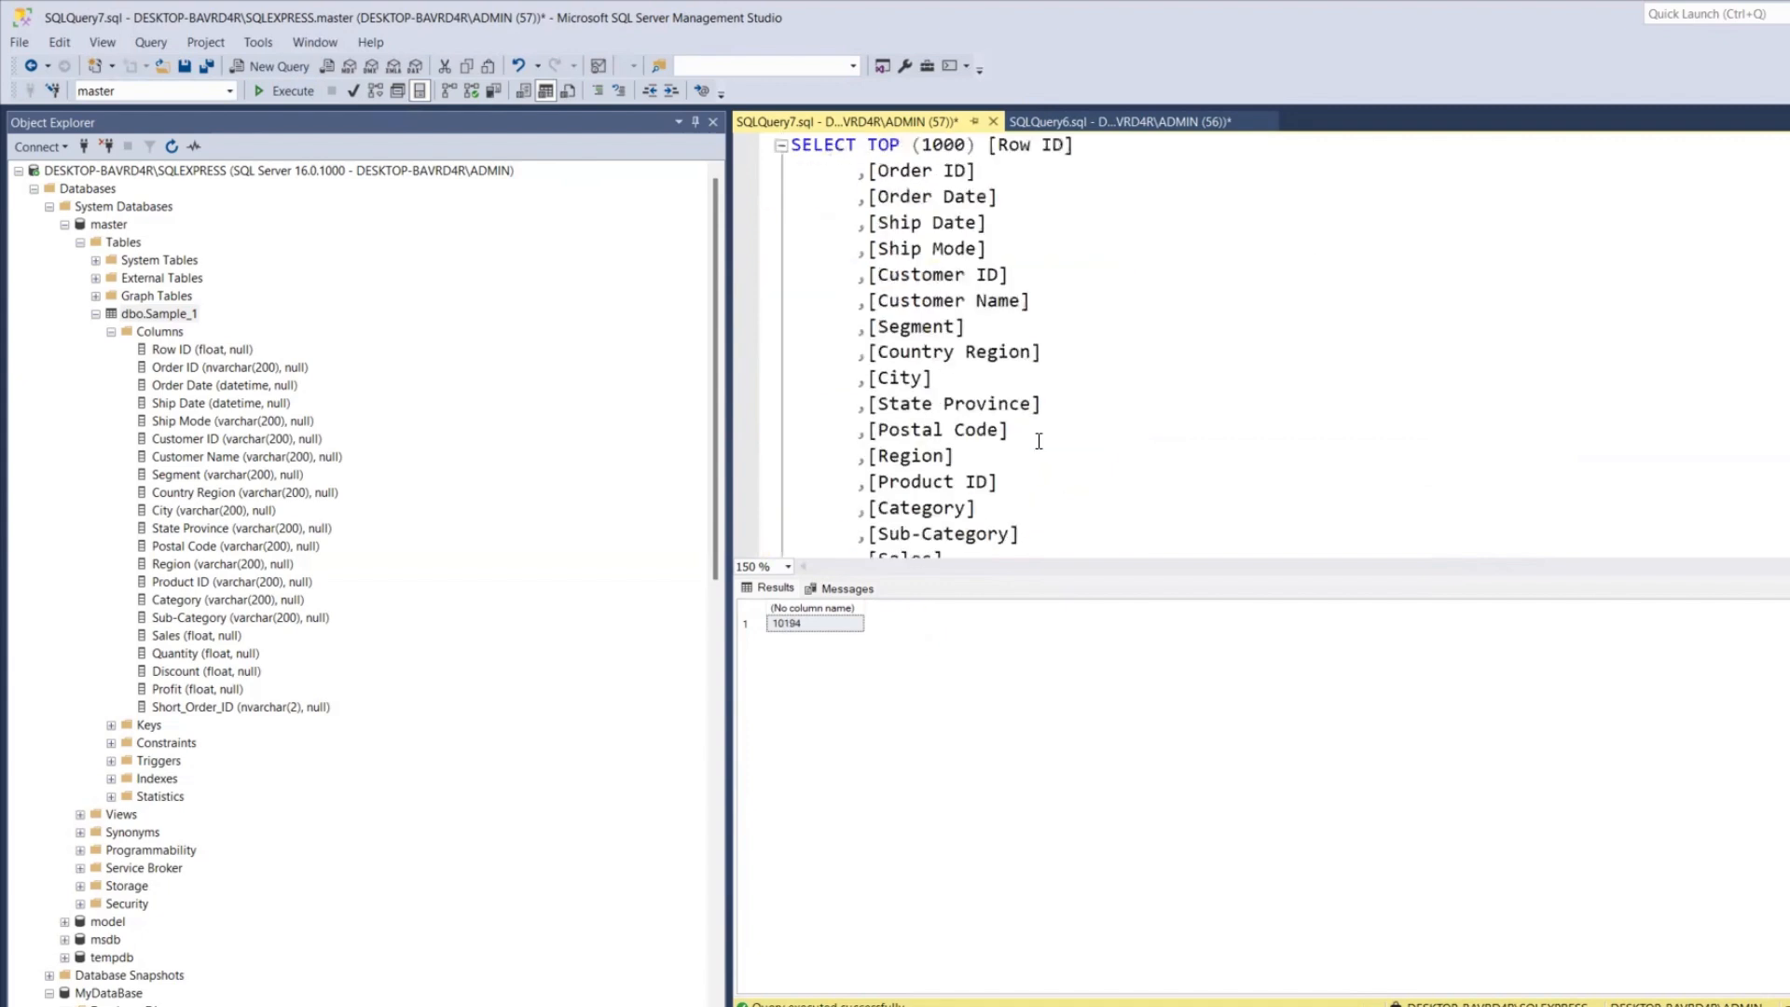
pyautogui.scroll(-8, 1039, 439)
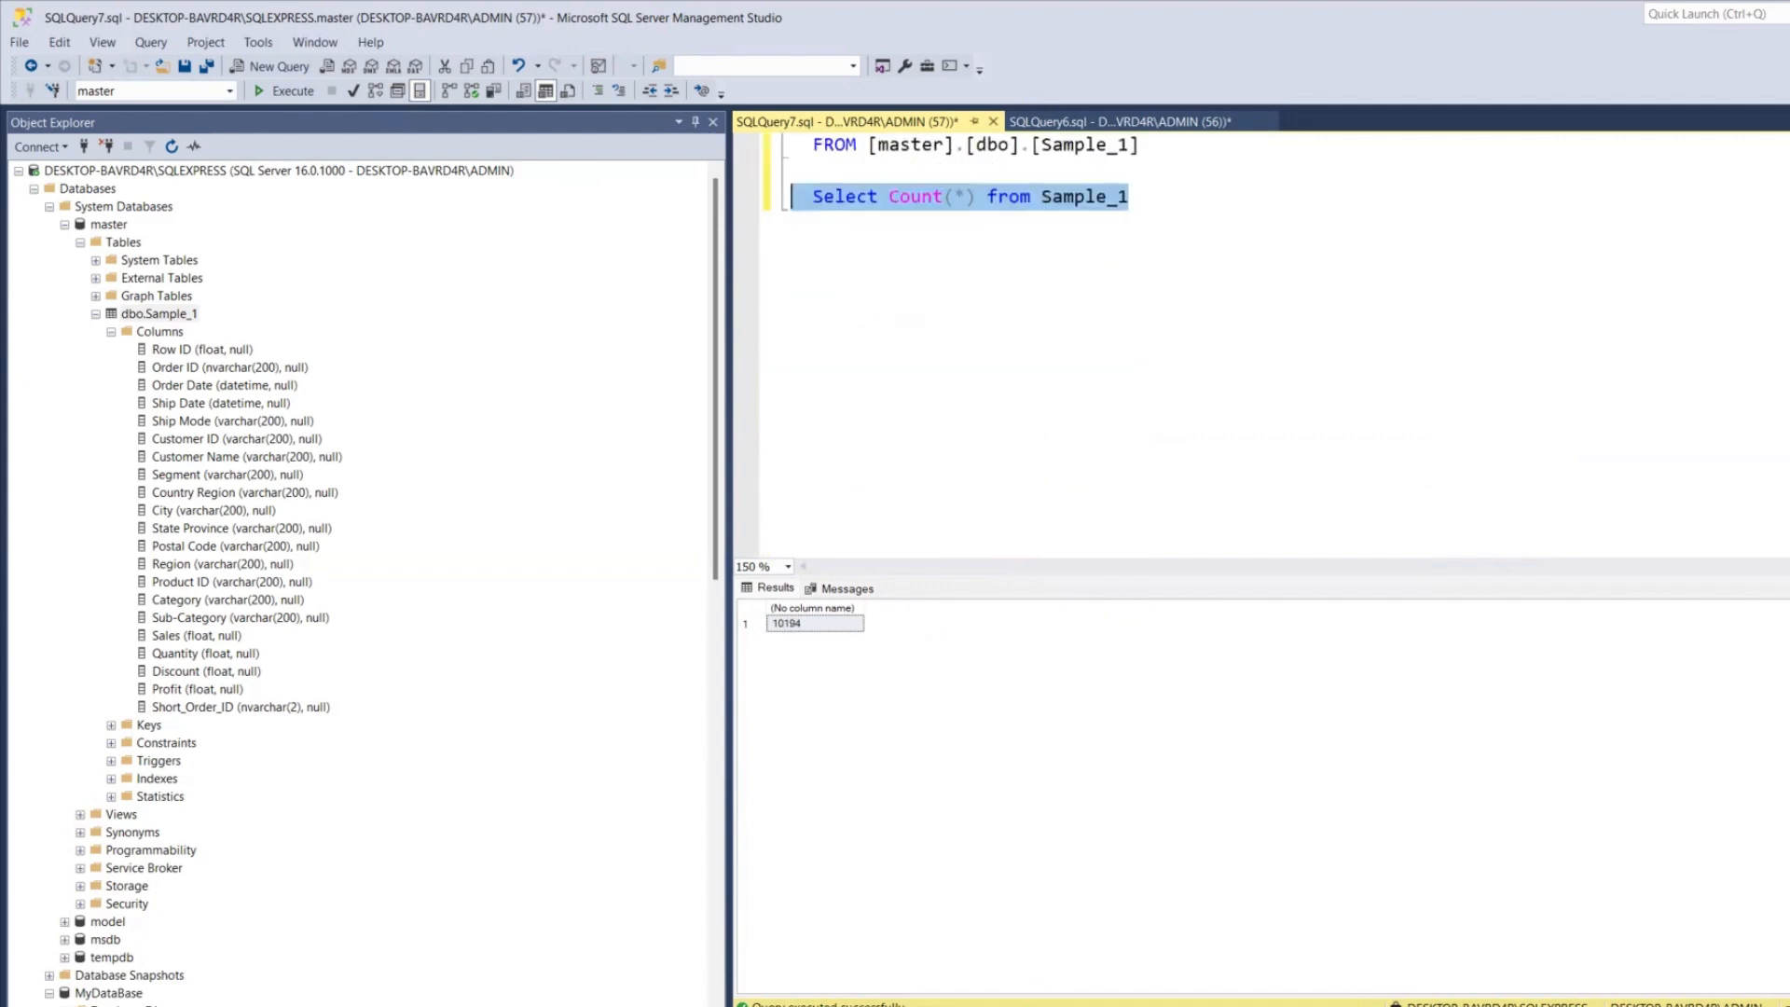
# - Switch to File Explorer and duplicate Sample - Superstore.csv inside the SSIS folder as a backup
pyautogui.press('super+e')
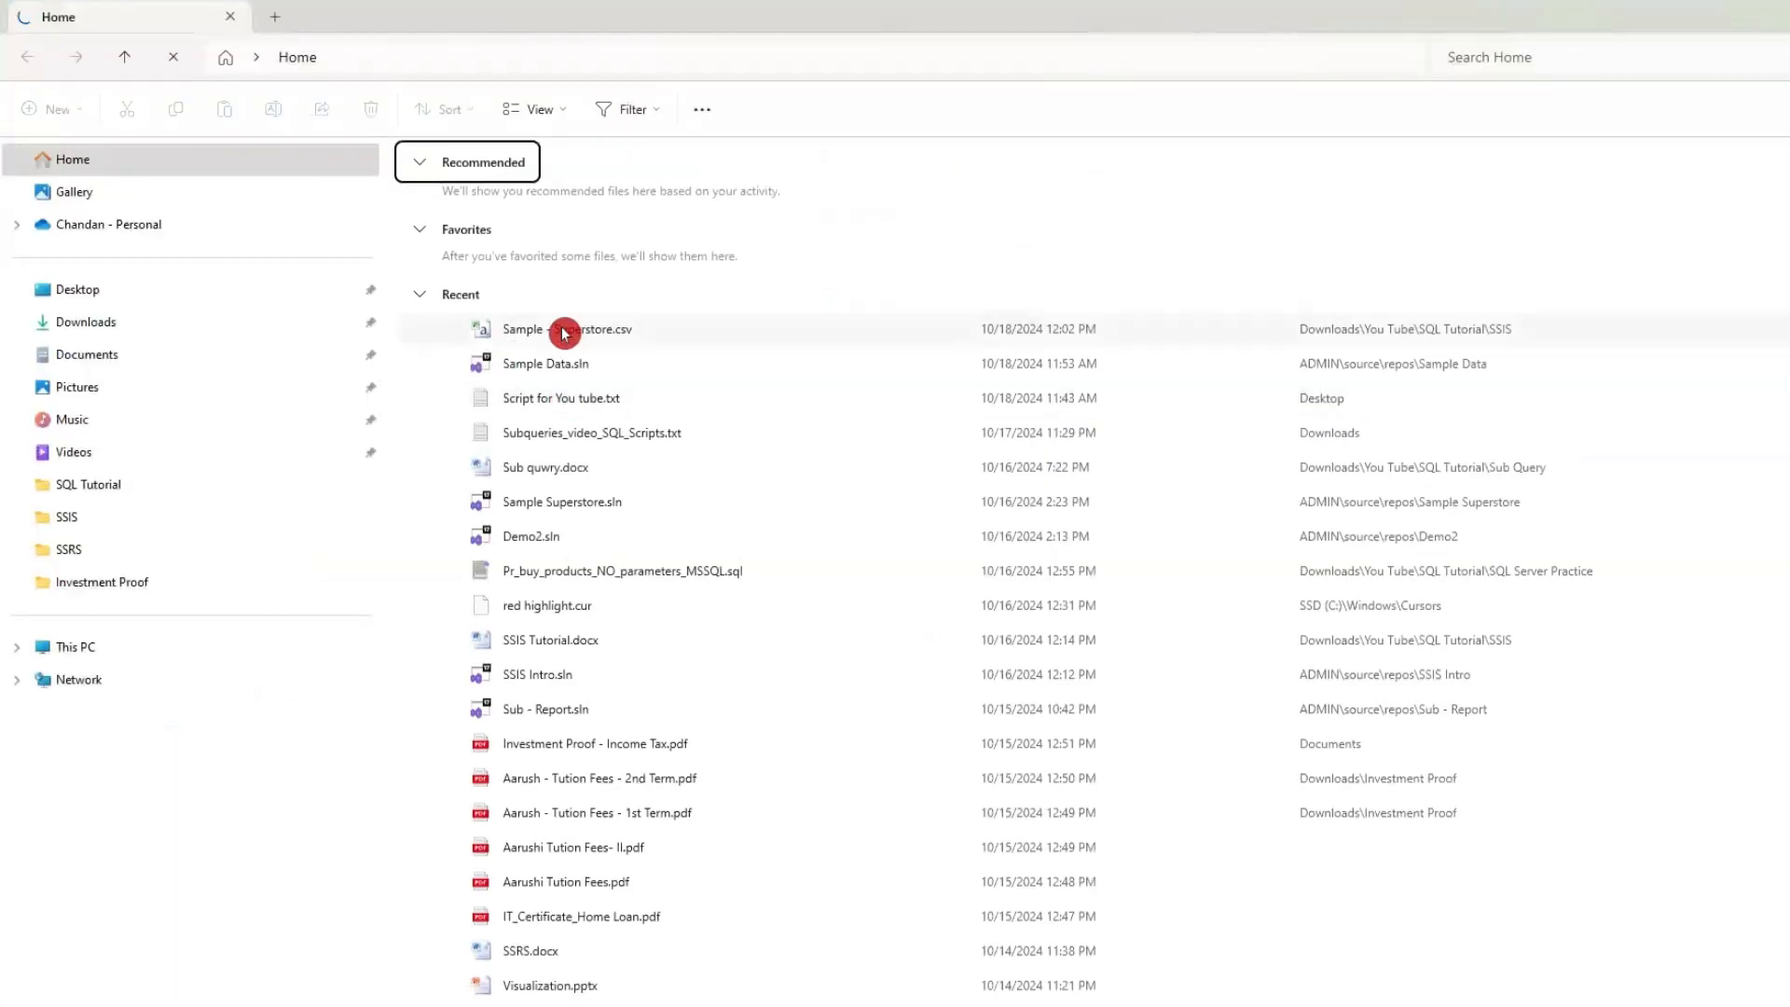
pyautogui.doubleClick(753, 343)
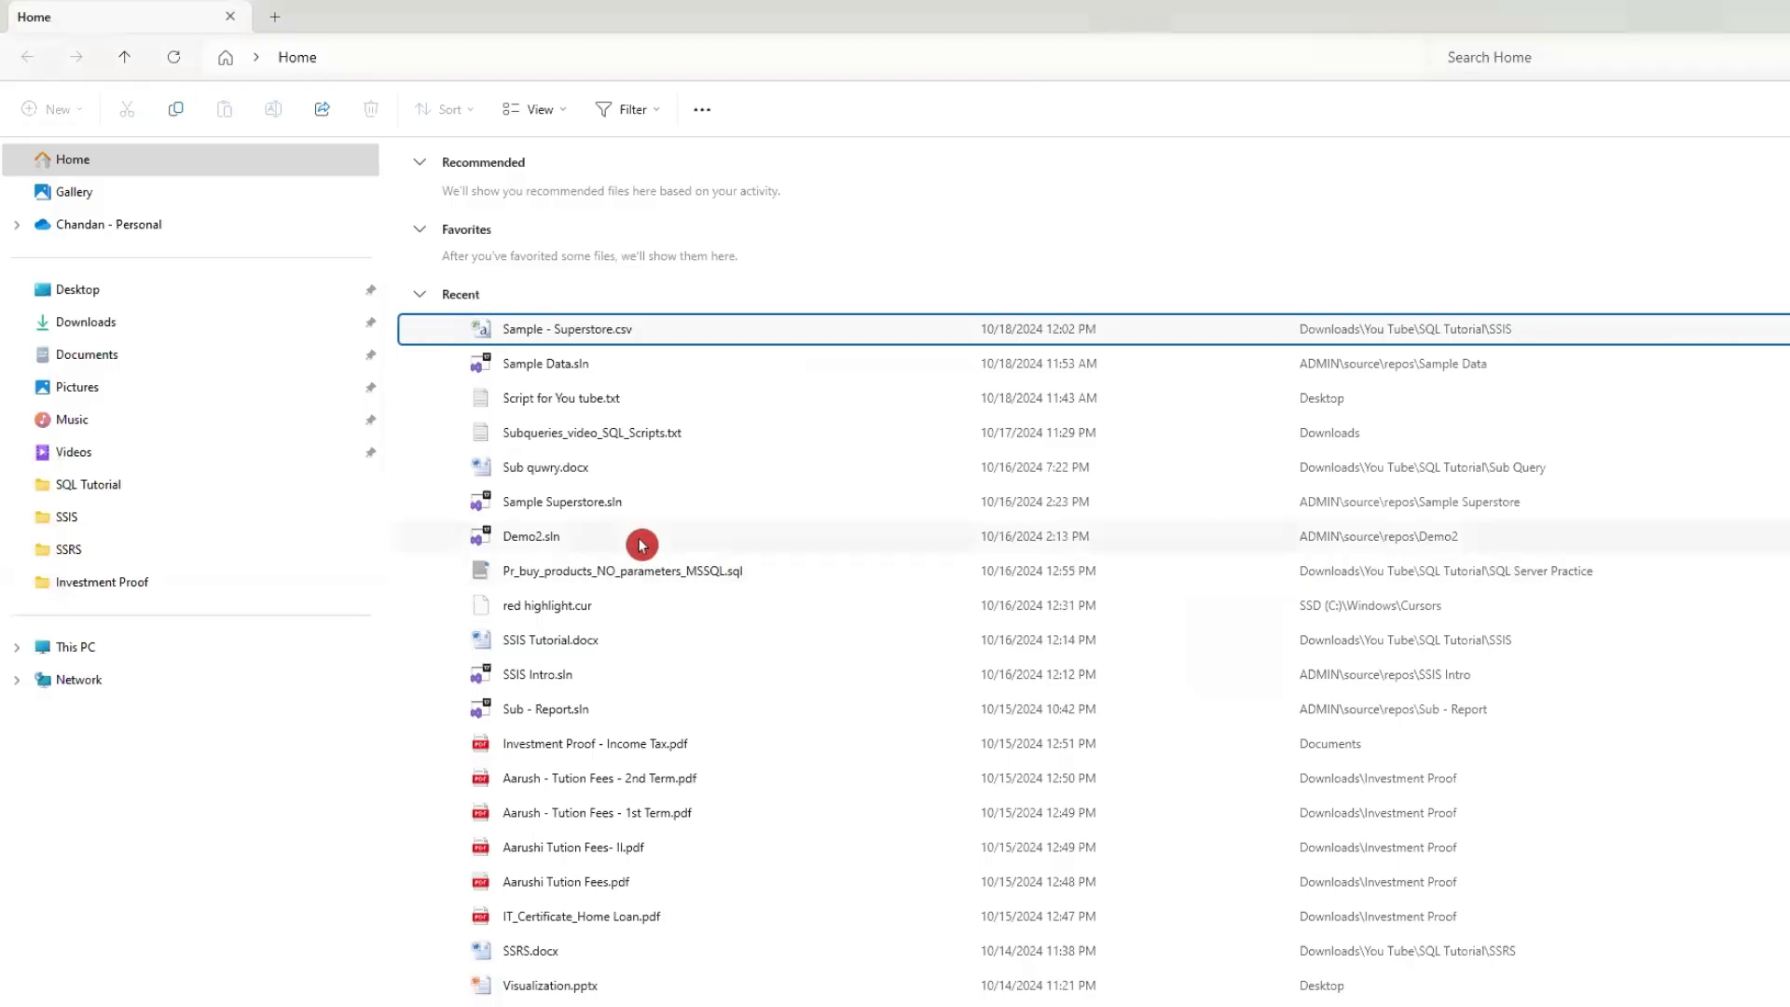
pyautogui.click(84, 522)
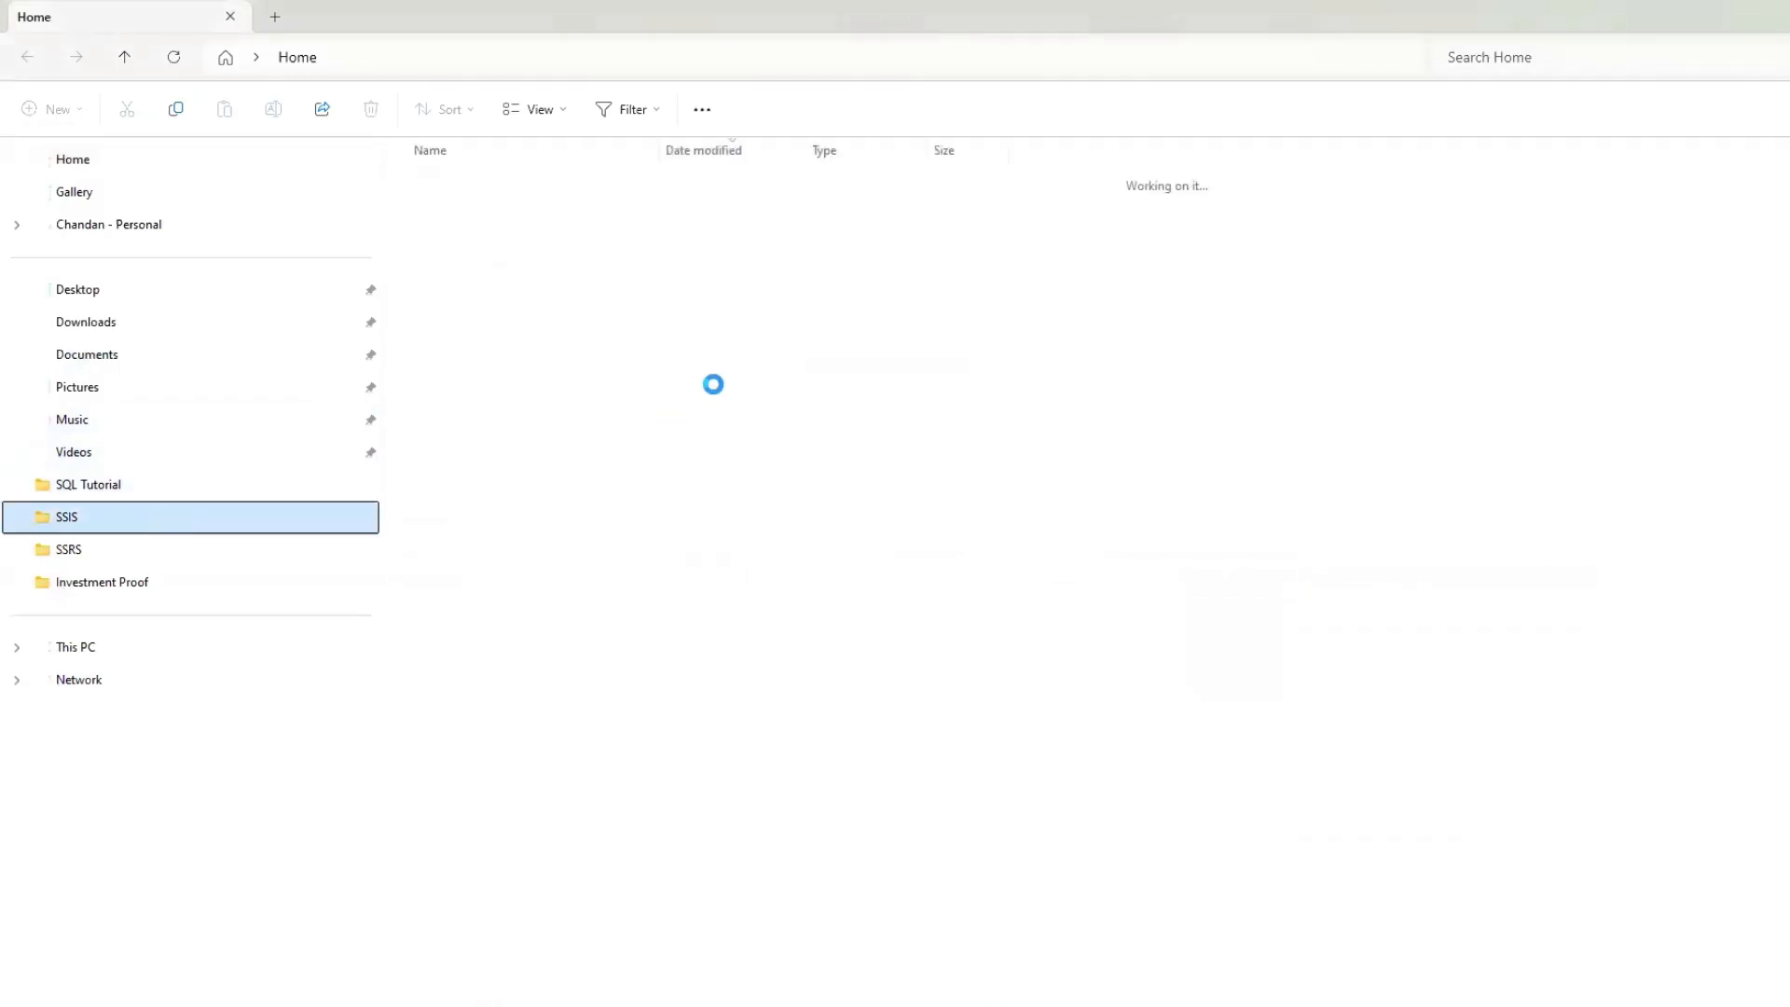
pyautogui.click(464, 327)
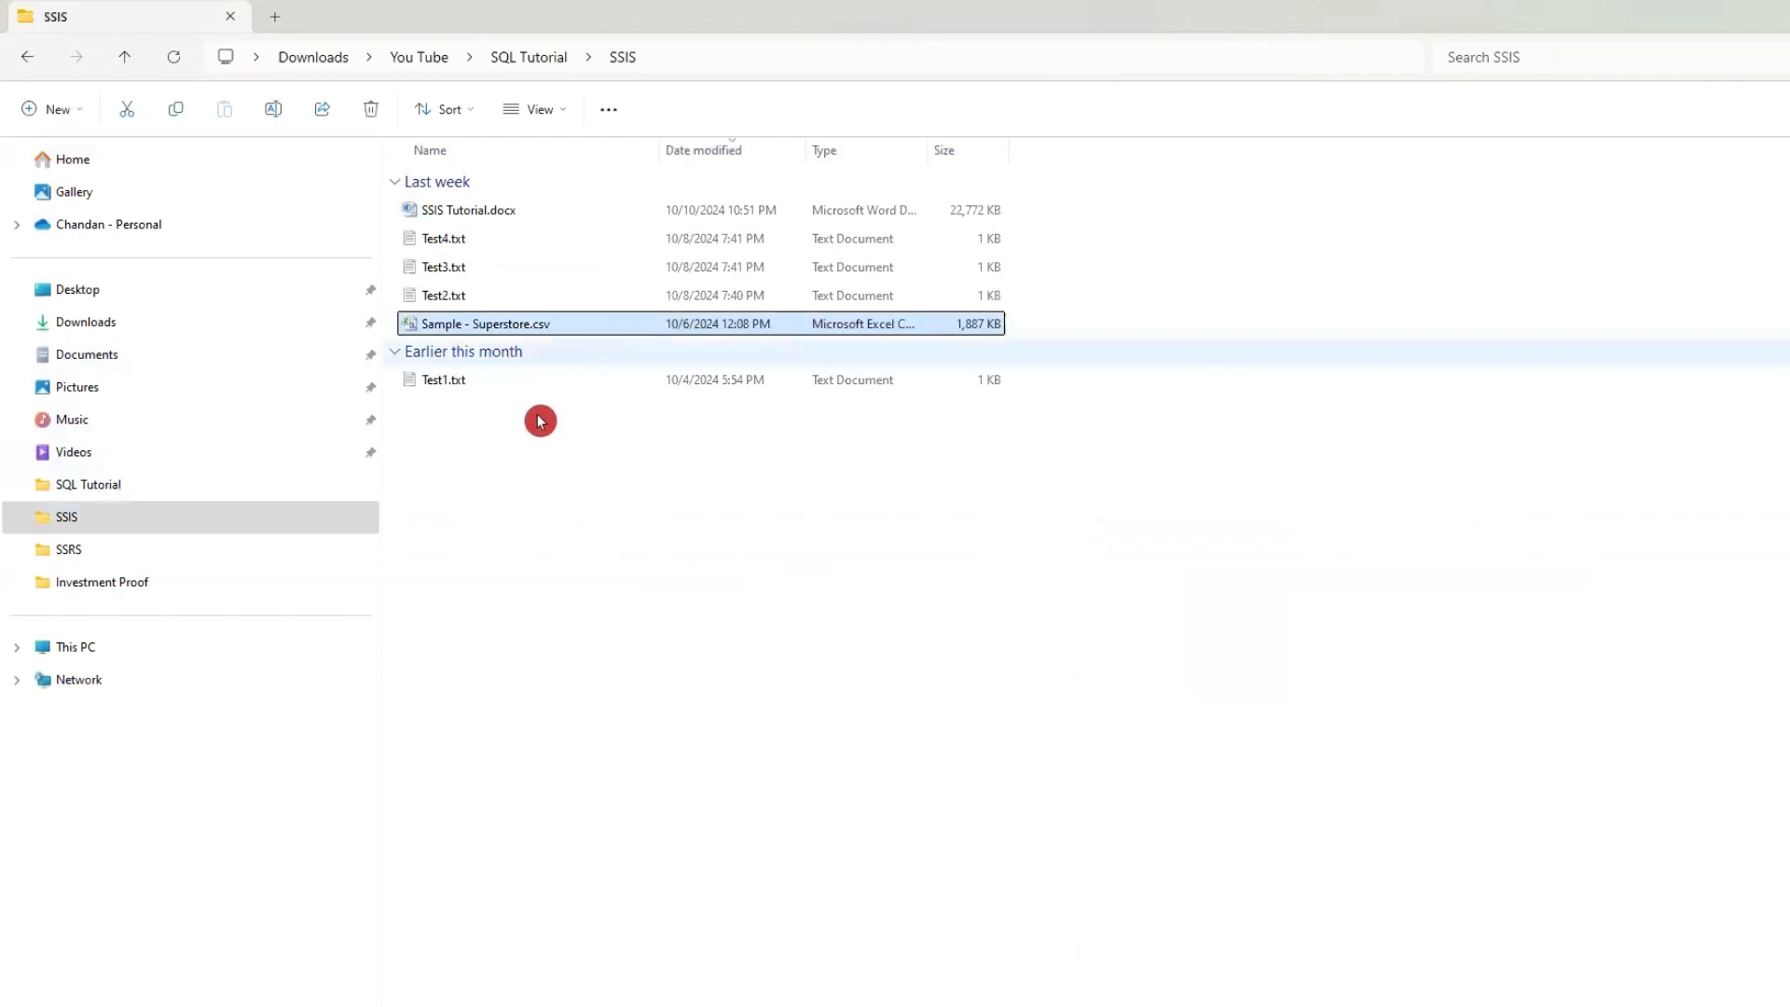
pyautogui.click(597, 547)
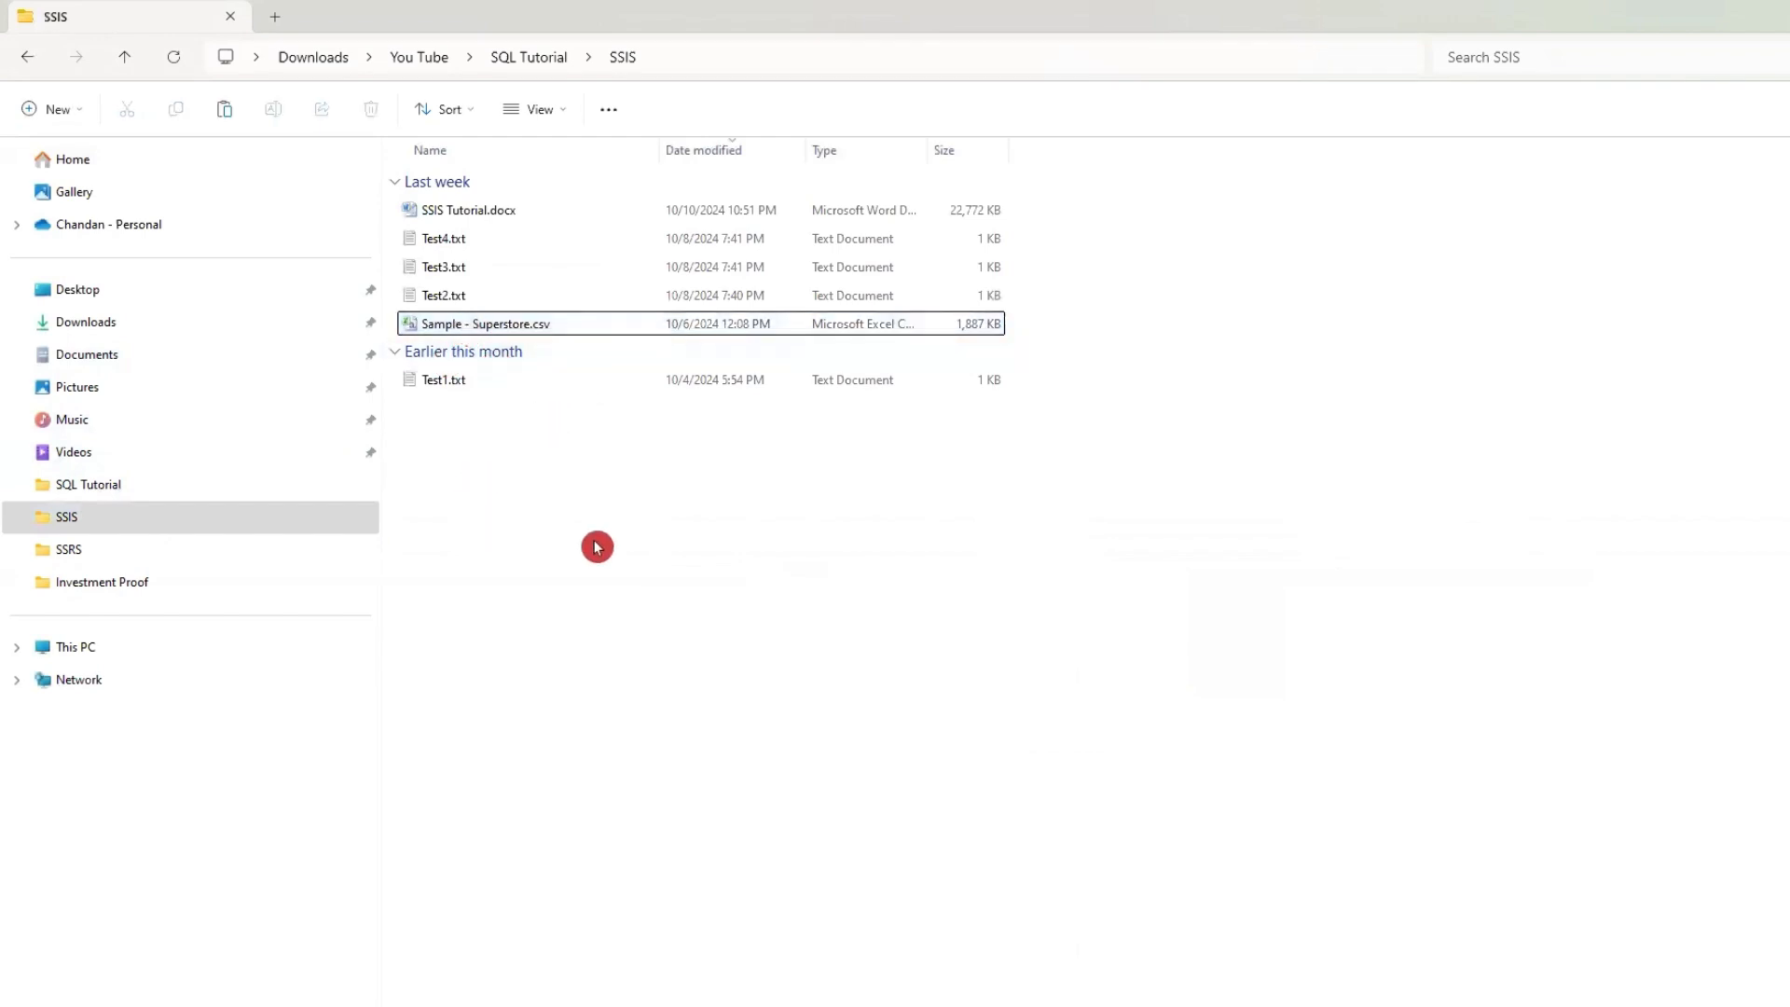
pyautogui.hotkey('ctrl', 'v')
pyautogui.click(707, 543)
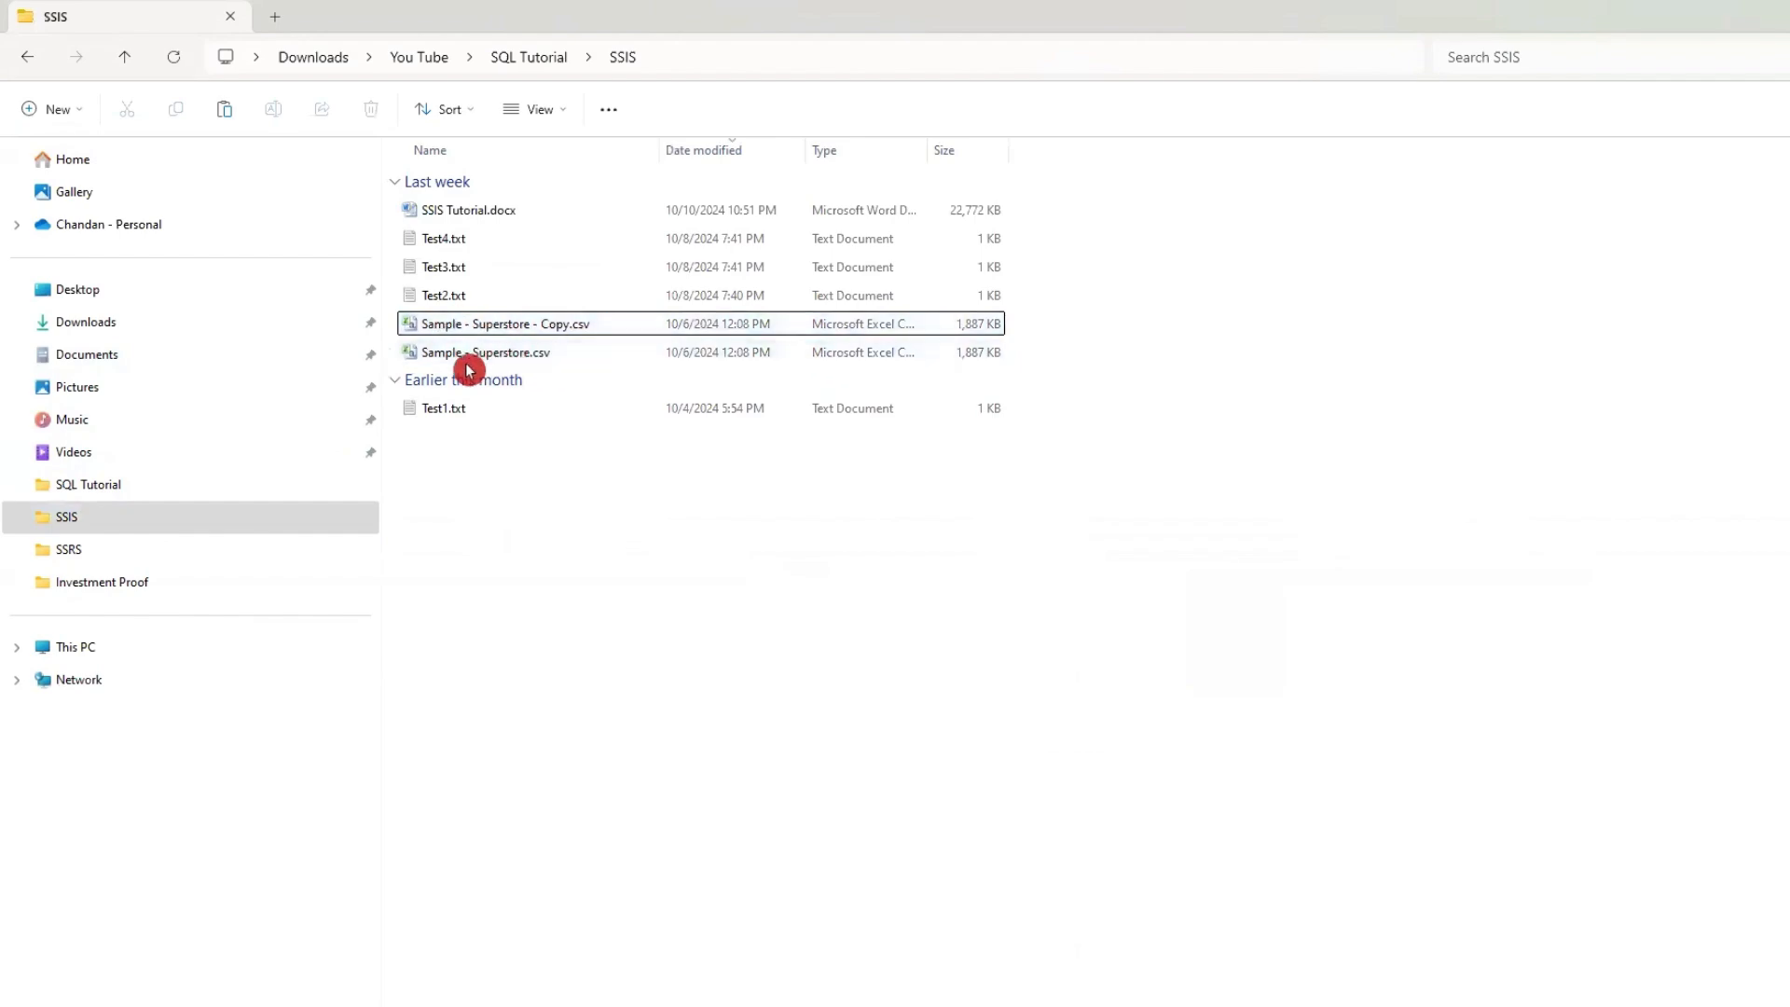
# - Open the original Sample - Superstore.csv in Excel and clear all data from row 6 down, keeping the header and first four records
pyautogui.click(509, 354)
pyautogui.doubleClick(510, 355)
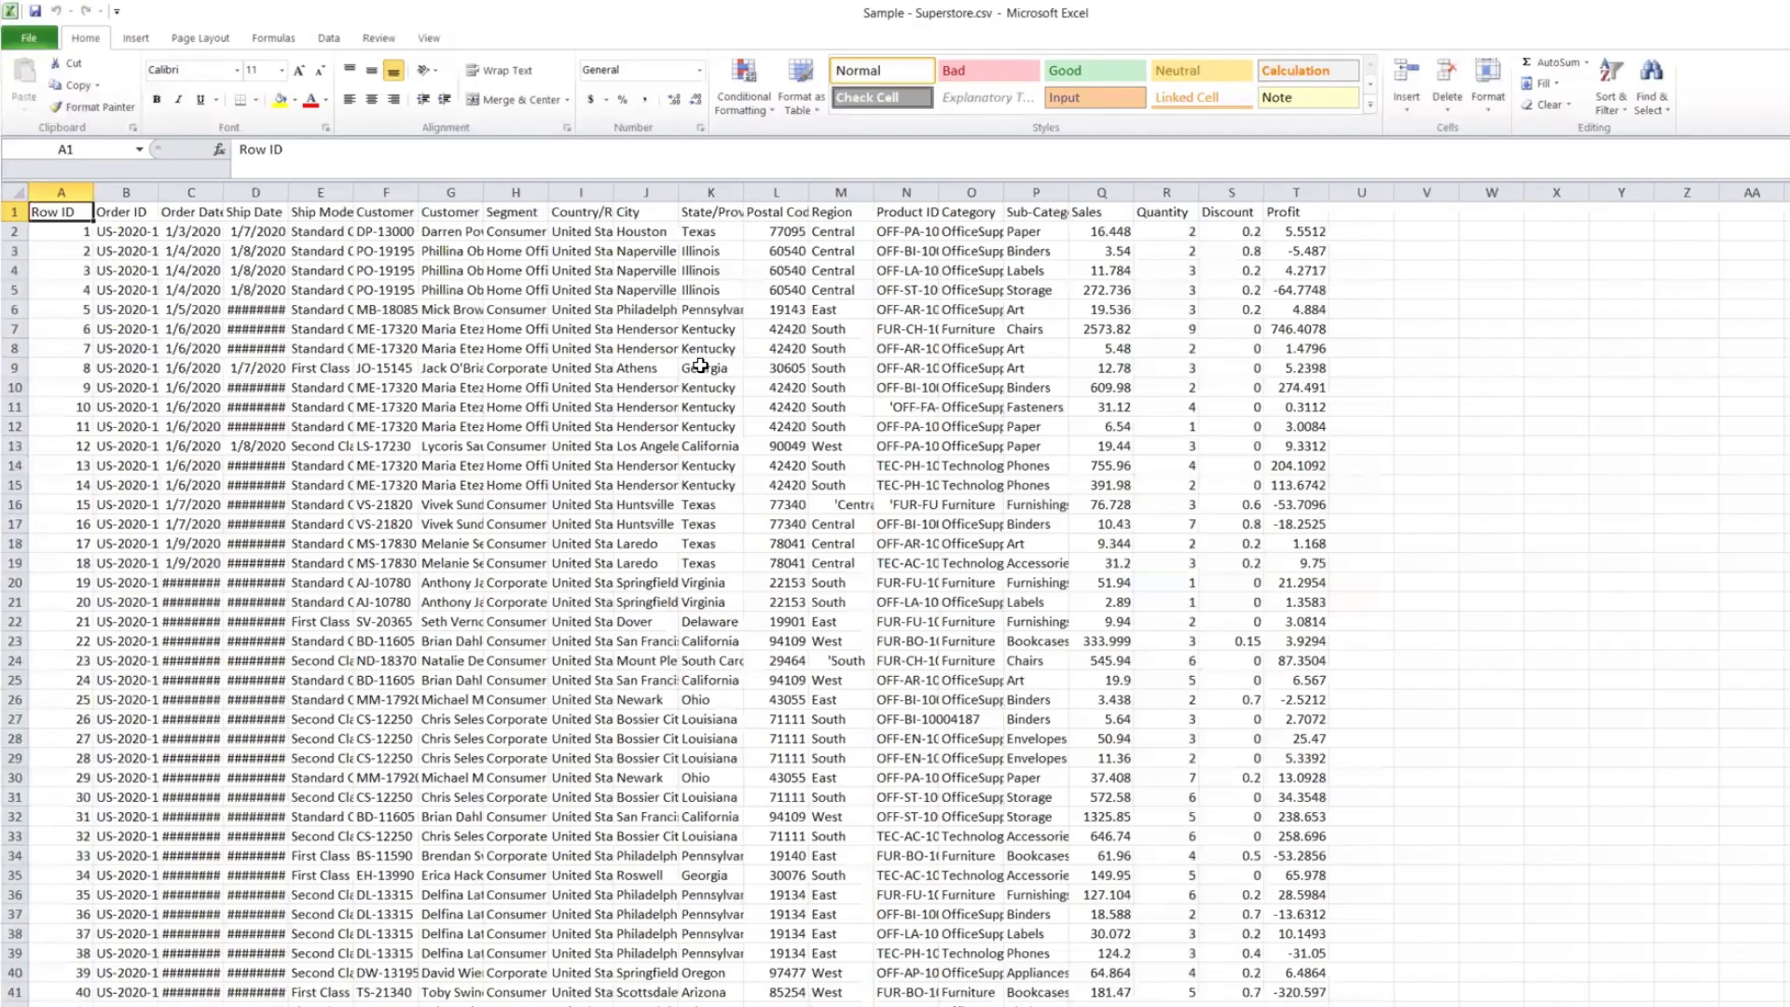
pyautogui.click(557, 522)
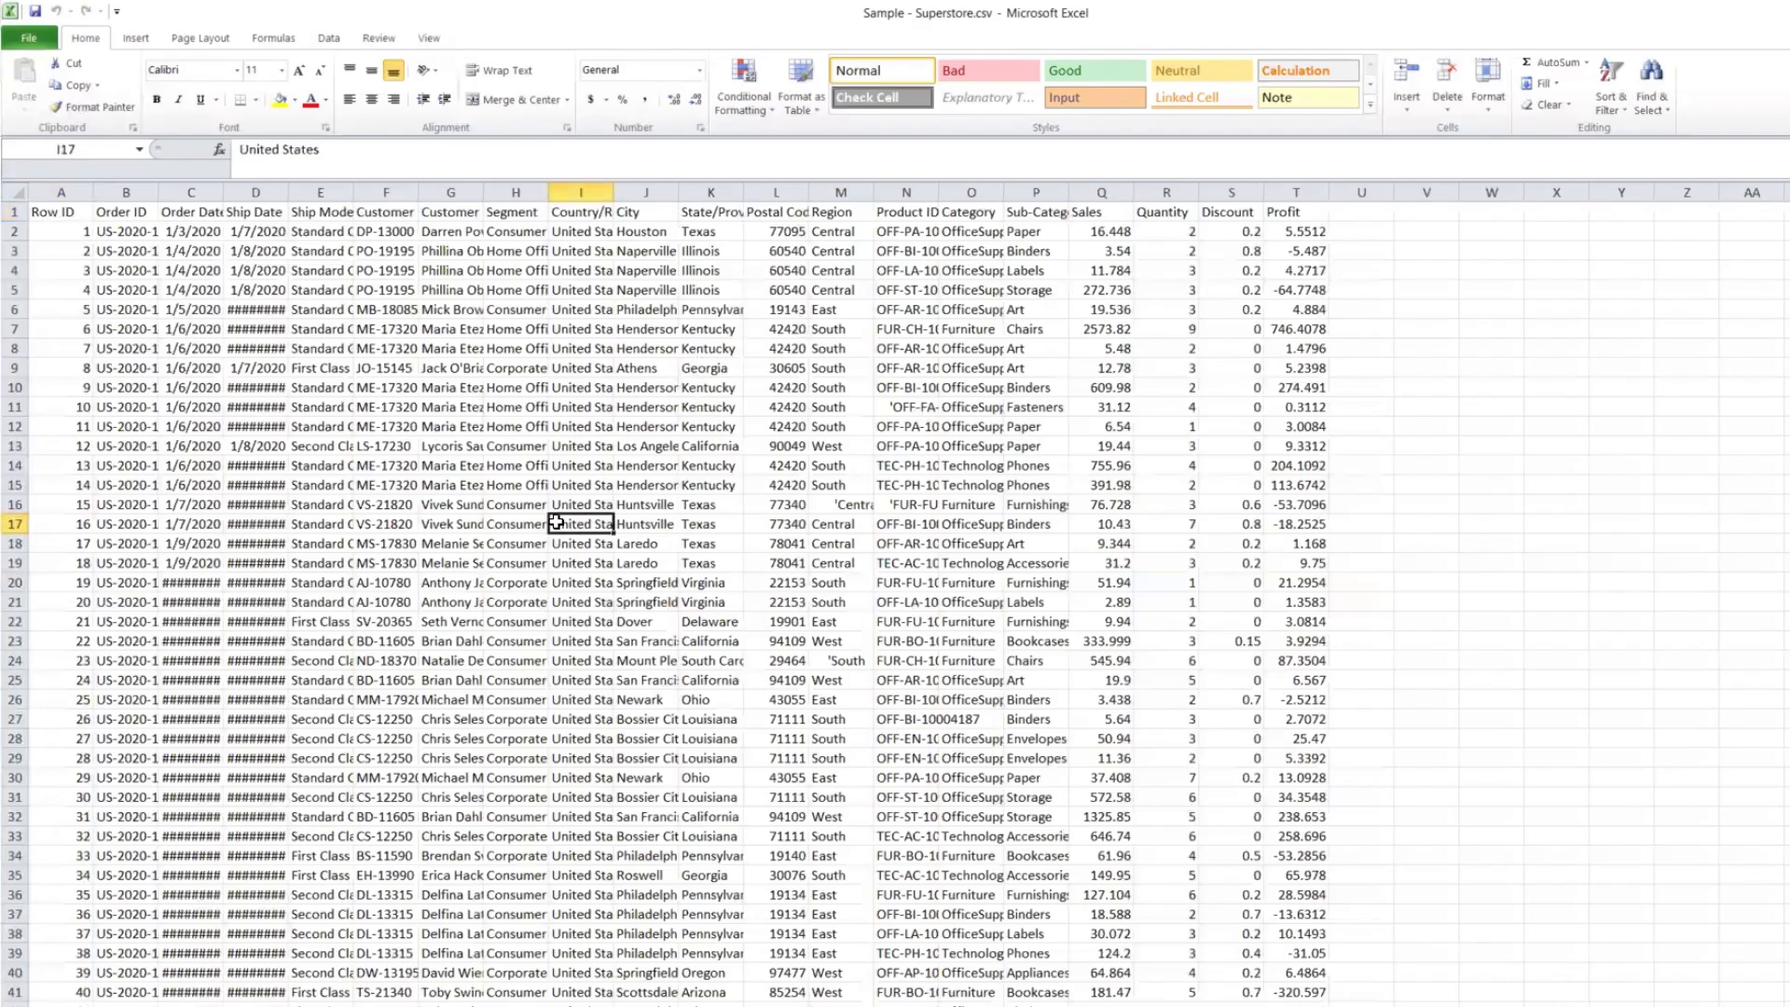
pyautogui.click(66, 307)
pyautogui.hotkey('ctrl', 'shift', 'Right')
pyautogui.hotkey('ctrl', 'shift', 'Down')
pyautogui.press('Delete')
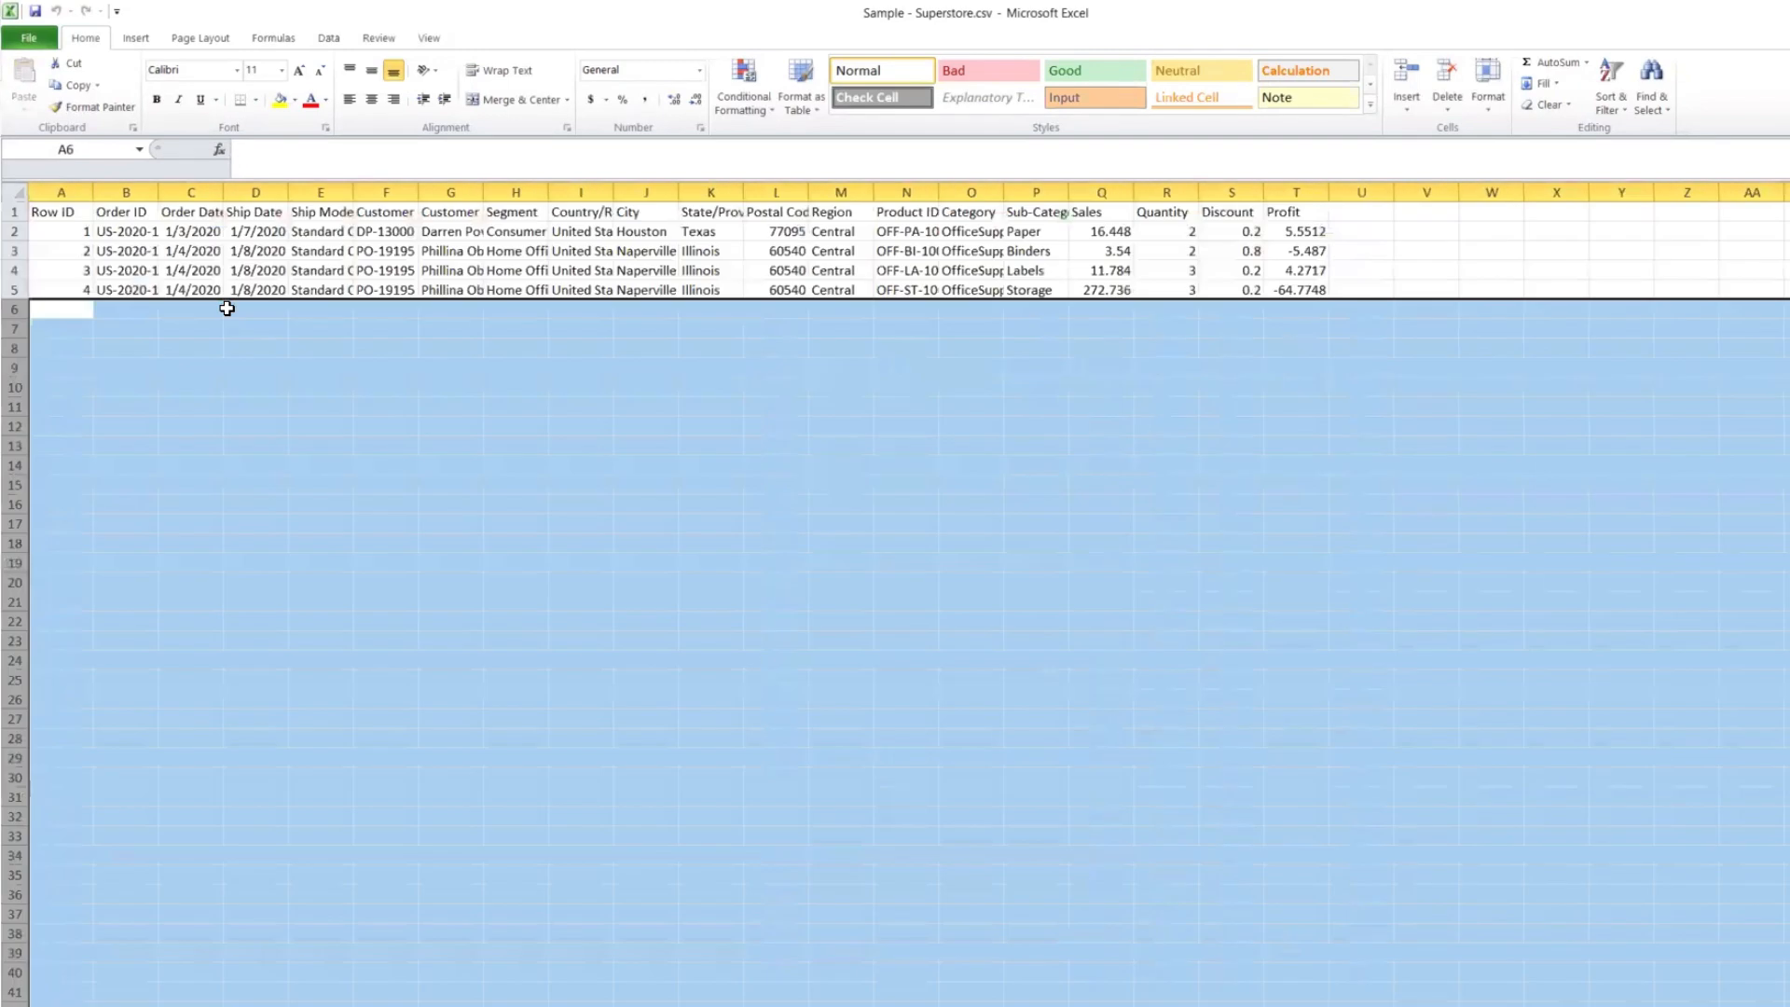
pyautogui.click(229, 560)
pyautogui.moveTo(64, 212); pyautogui.dragTo(1302, 289)
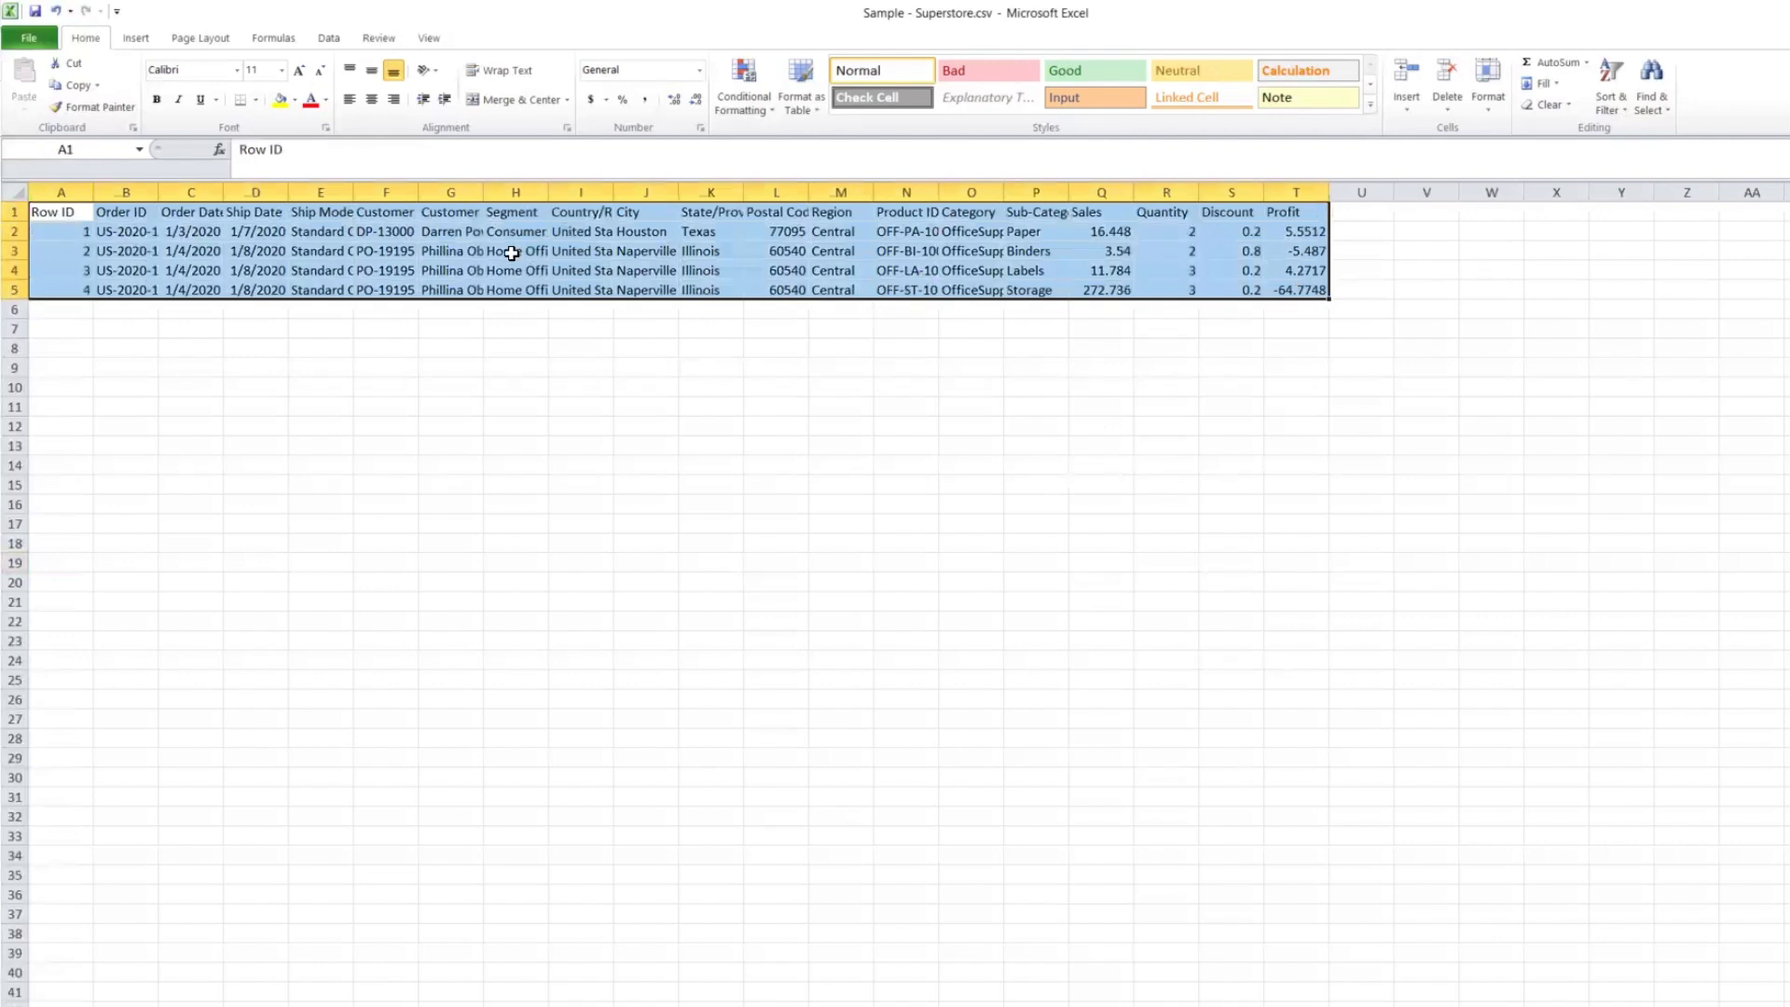
pyautogui.moveTo(58, 231); pyautogui.dragTo(1296, 296)
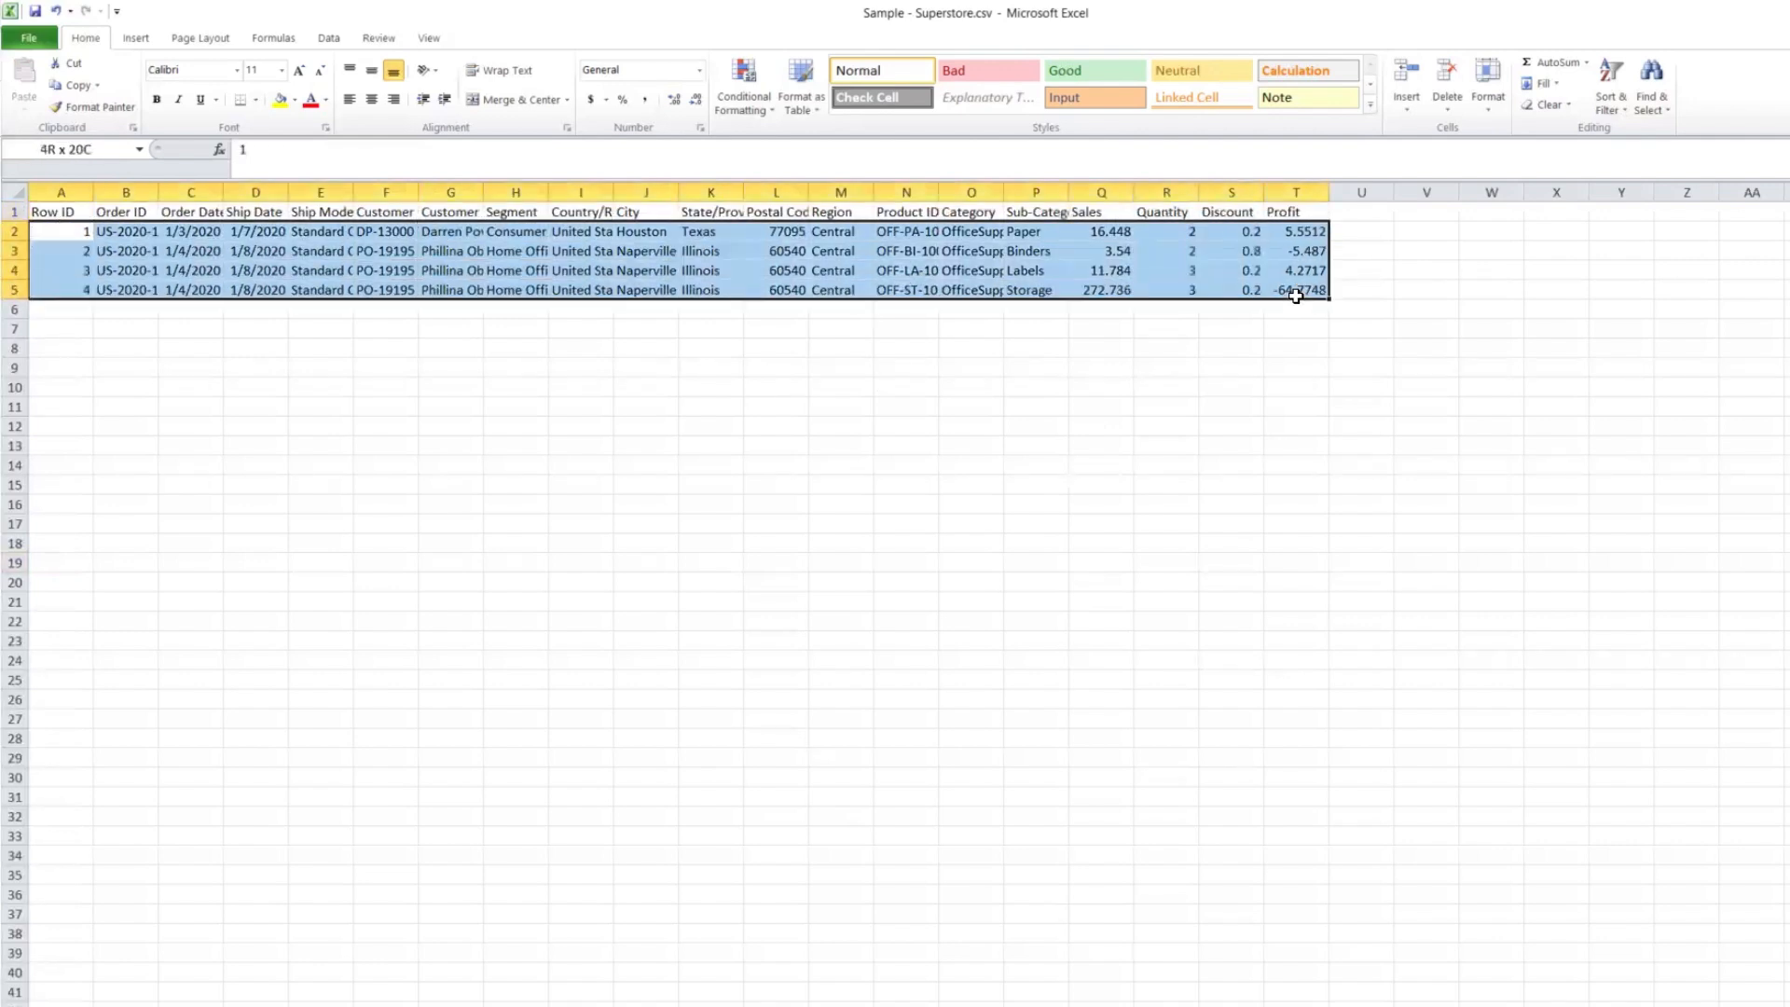
pyautogui.click(579, 382)
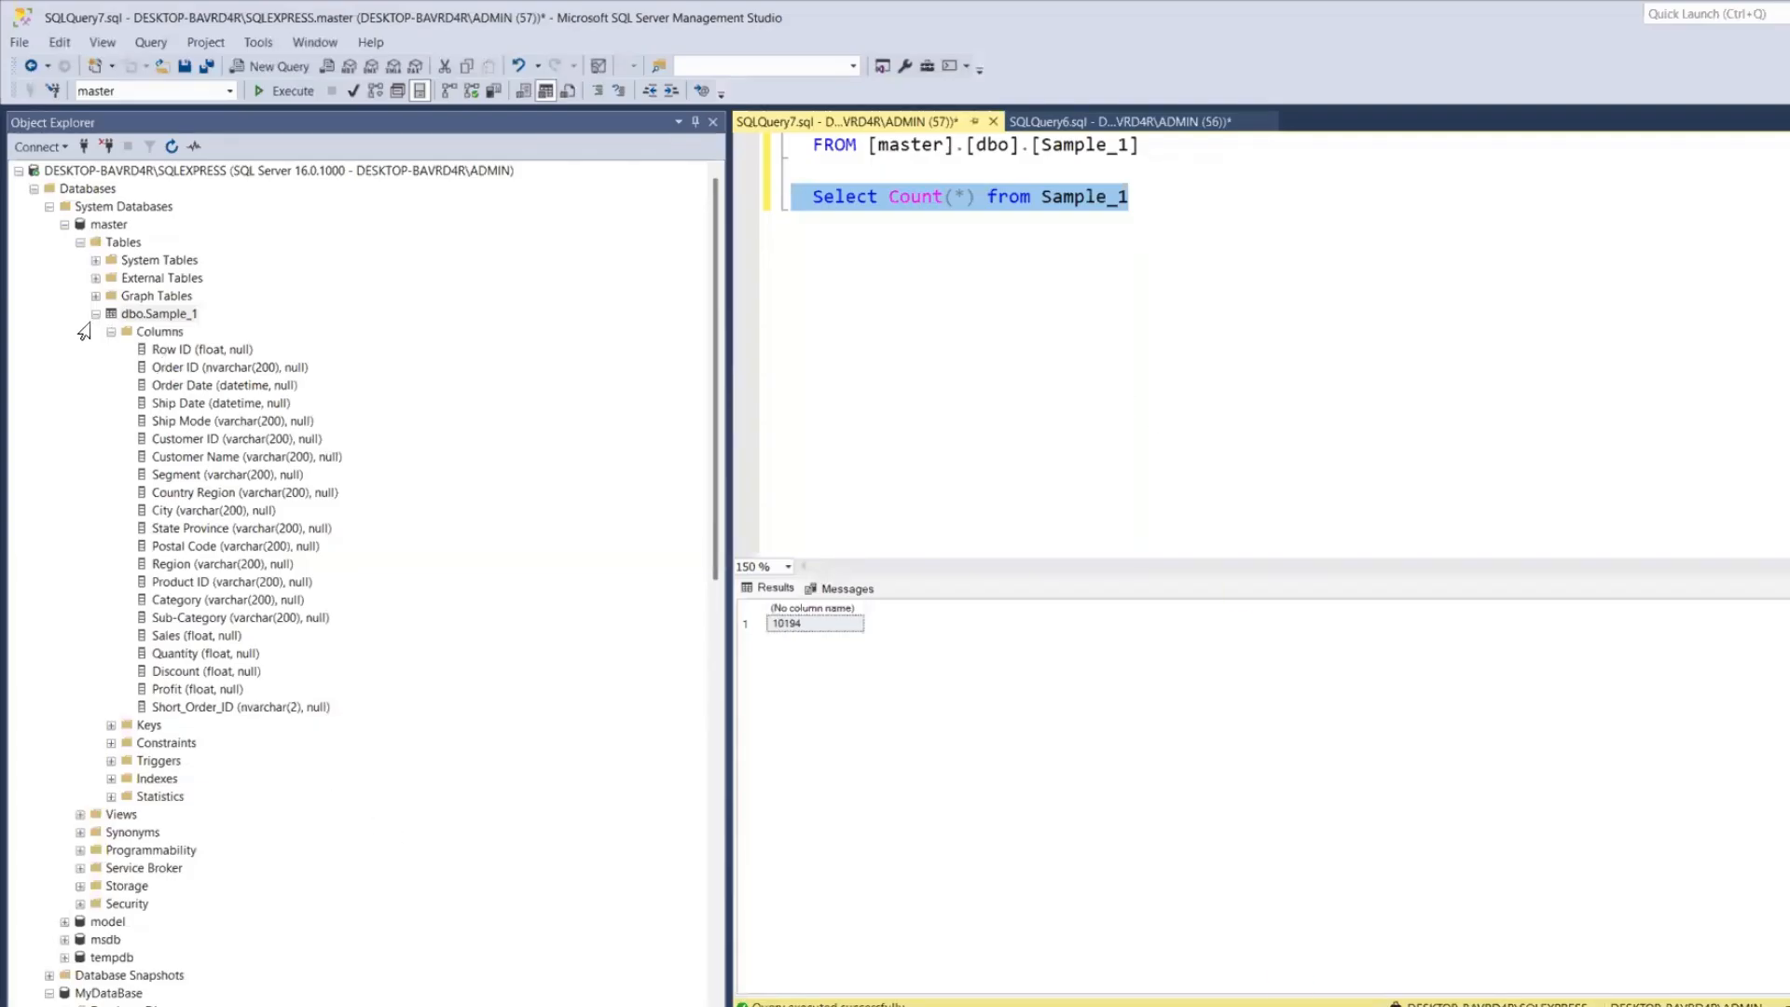
# - Switch to SQL Server Management Studio and collapse the dbo.Sample_1, MyDataBase and master nodes in the object tree
pyautogui.click(95, 314)
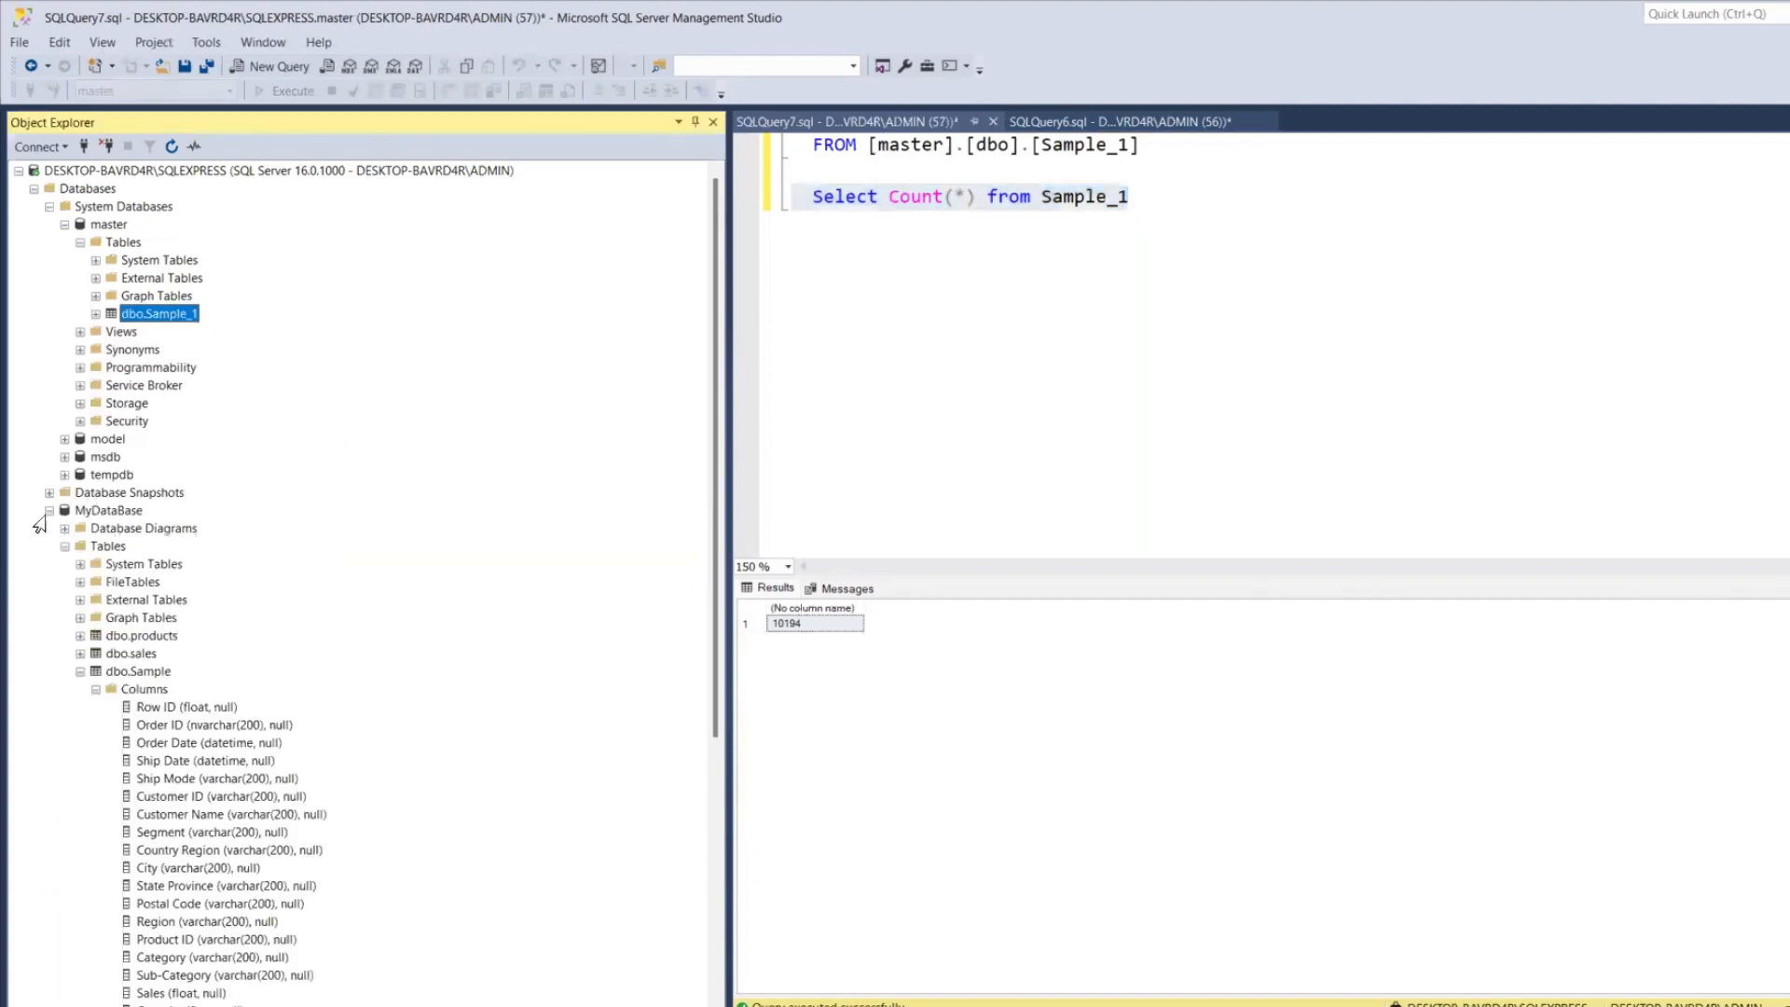
pyautogui.click(48, 511)
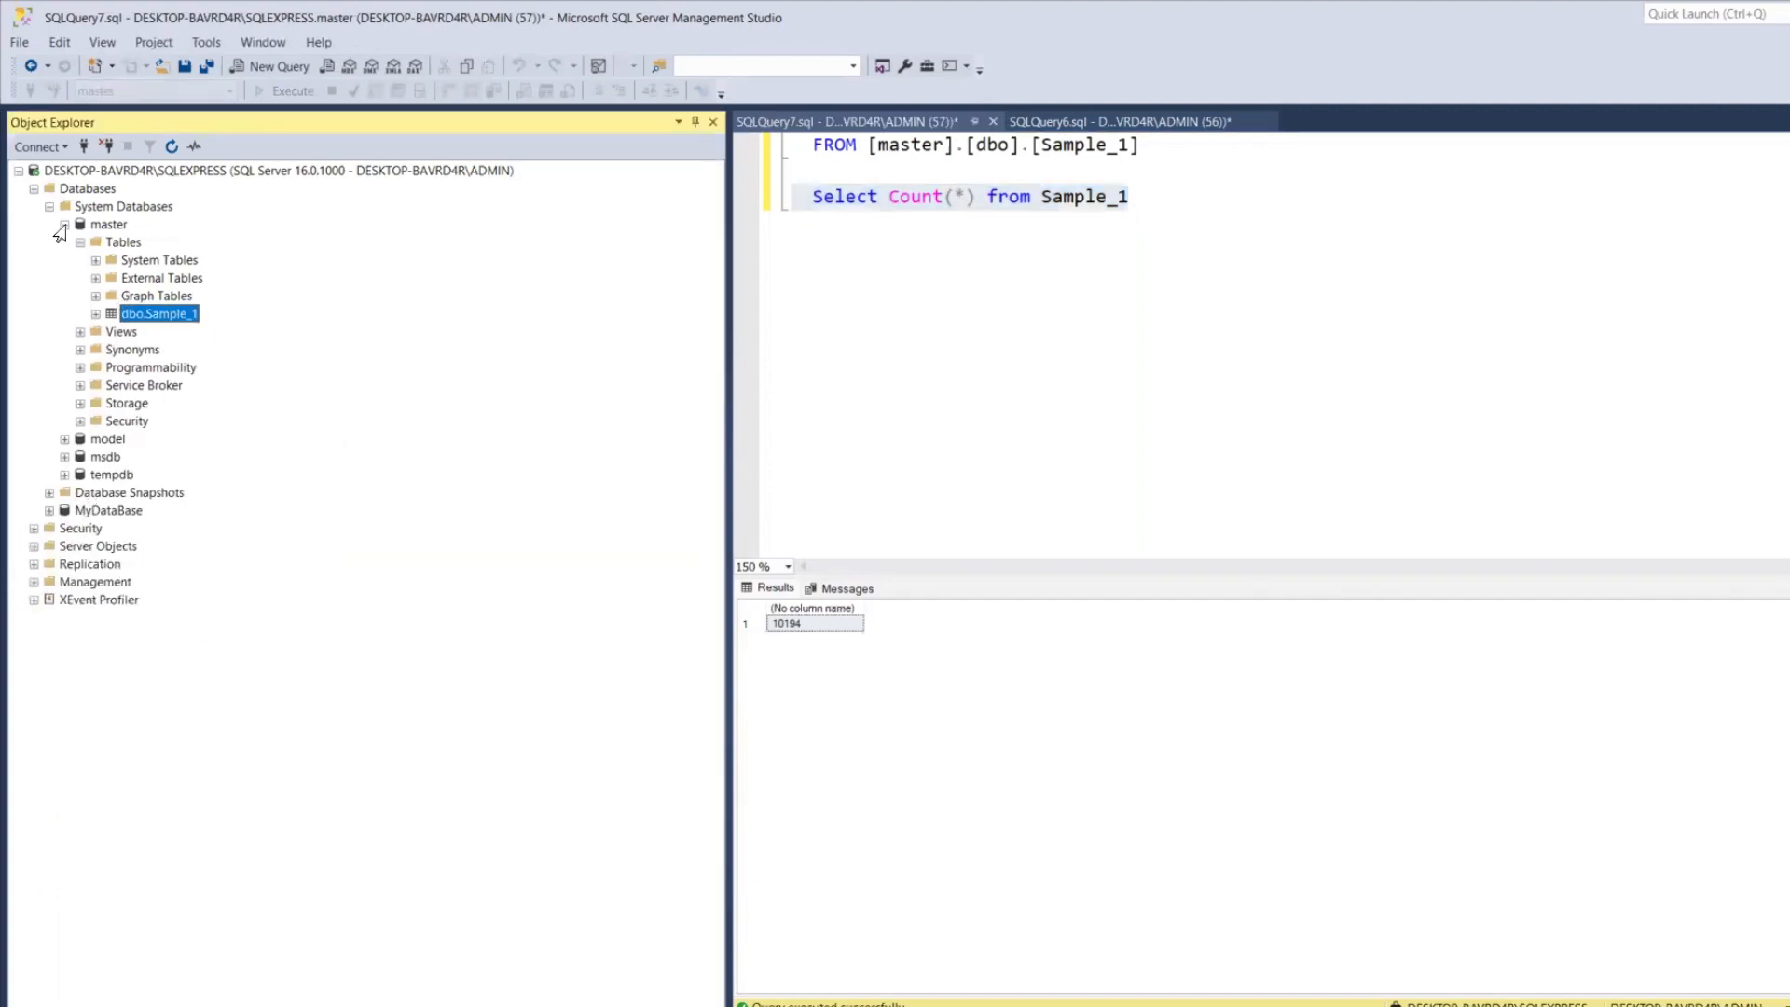
pyautogui.click(65, 224)
pyautogui.click(1165, 384)
pyautogui.scroll(2, 1468, 303)
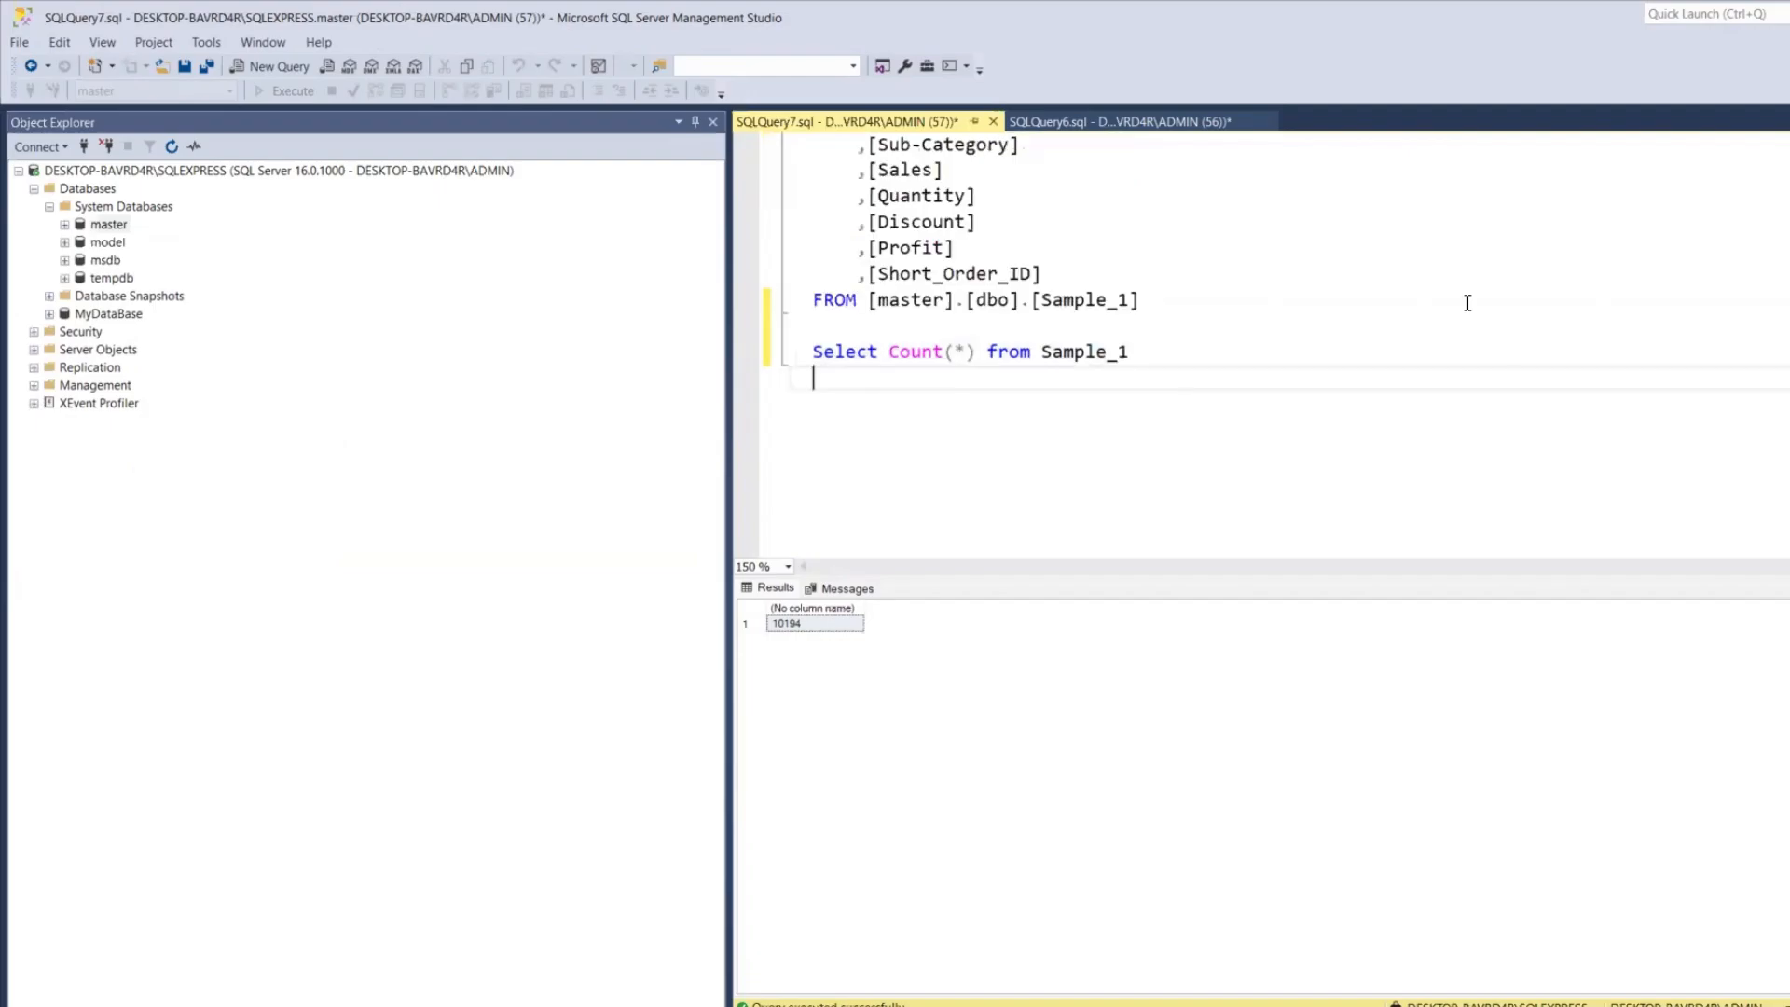
# - Switch back to Excel, close Sample - Superstore.csv with the changes saved in CSV format, and exit Excel
pyautogui.hotkey('alt', 'Tab')
pyautogui.click(785, 540)
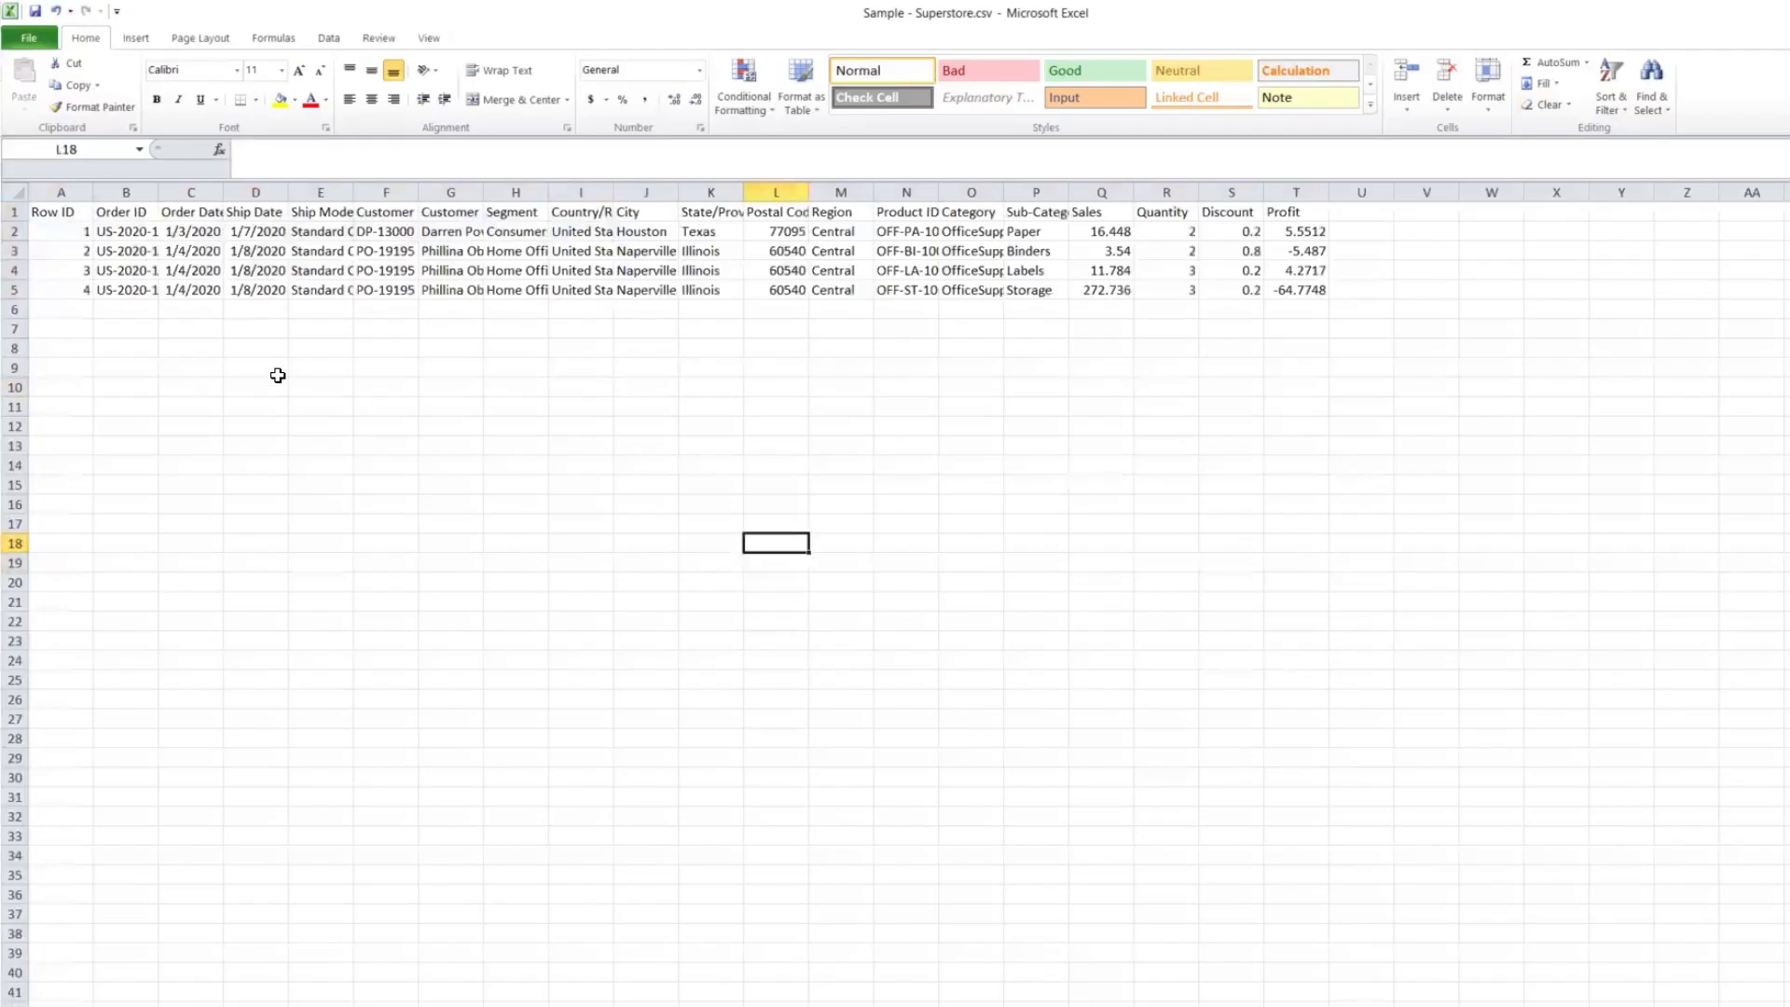
pyautogui.hotkey('ctrl', 'w')
pyautogui.click(890, 557)
pyautogui.click(890, 601)
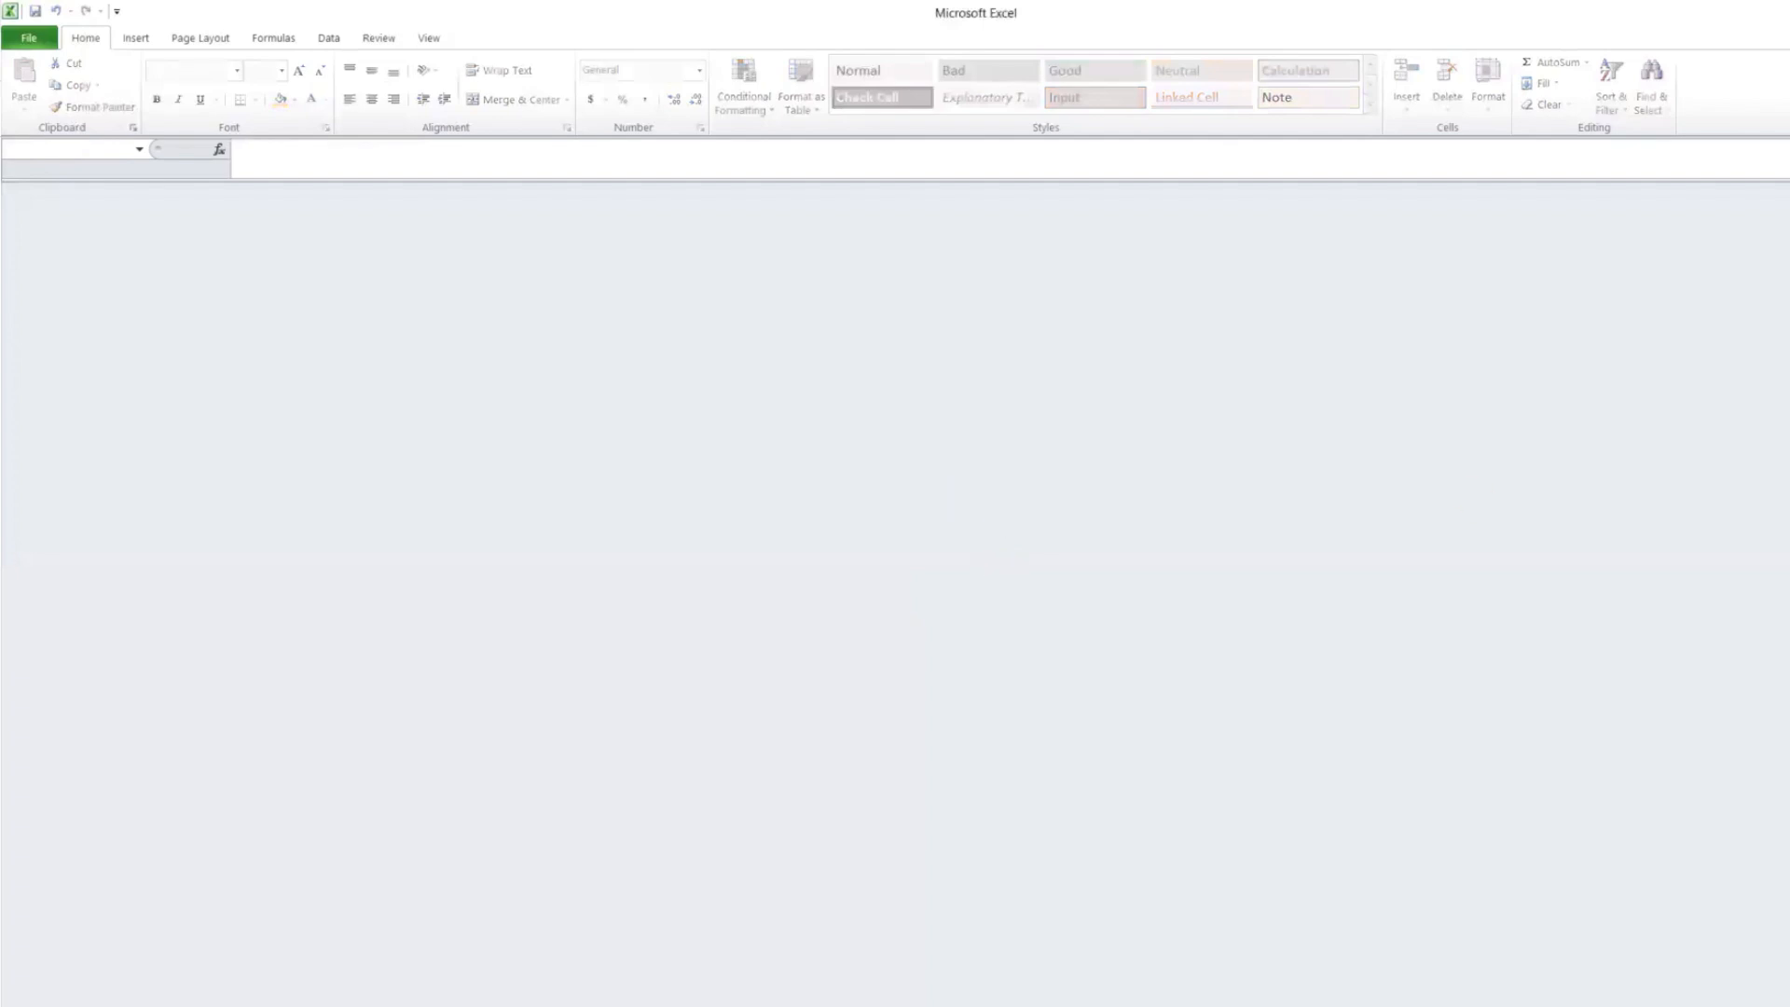
pyautogui.click(1776, 41)
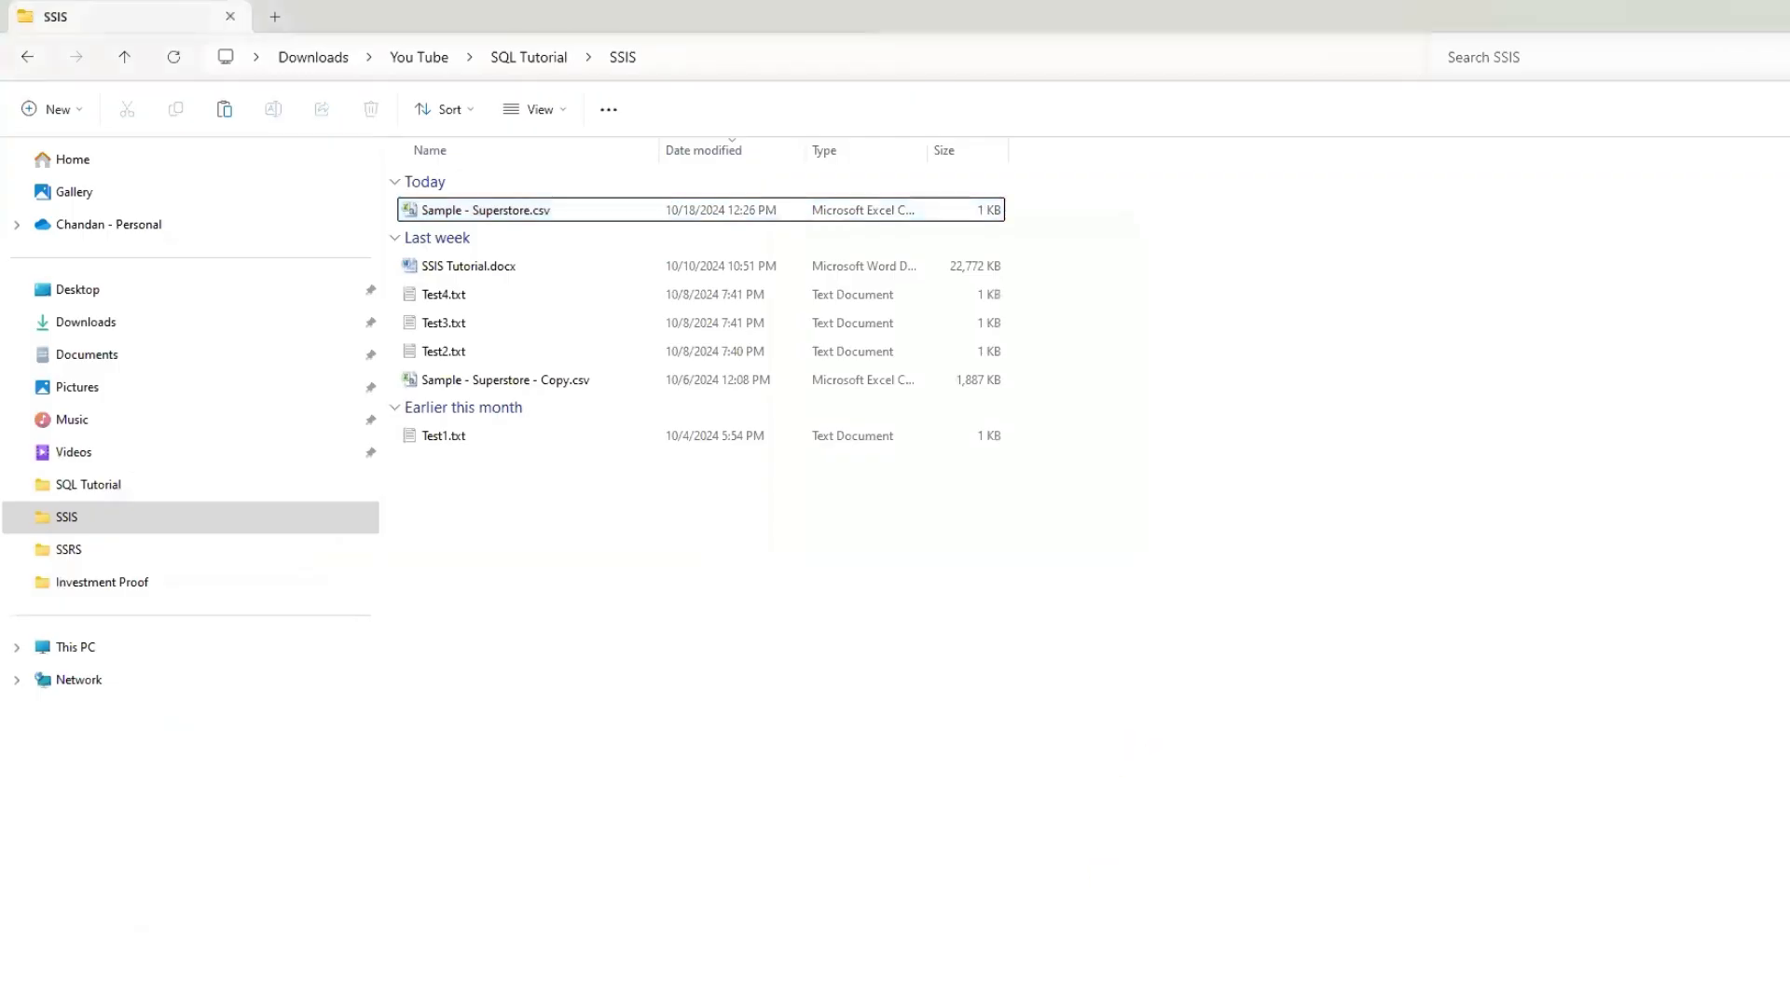
# - Switch to Visual Studio and execute Package.dtsx against the shortened CSV file
pyautogui.hotkey('alt', 'Tab')
pyautogui.click(675, 45)
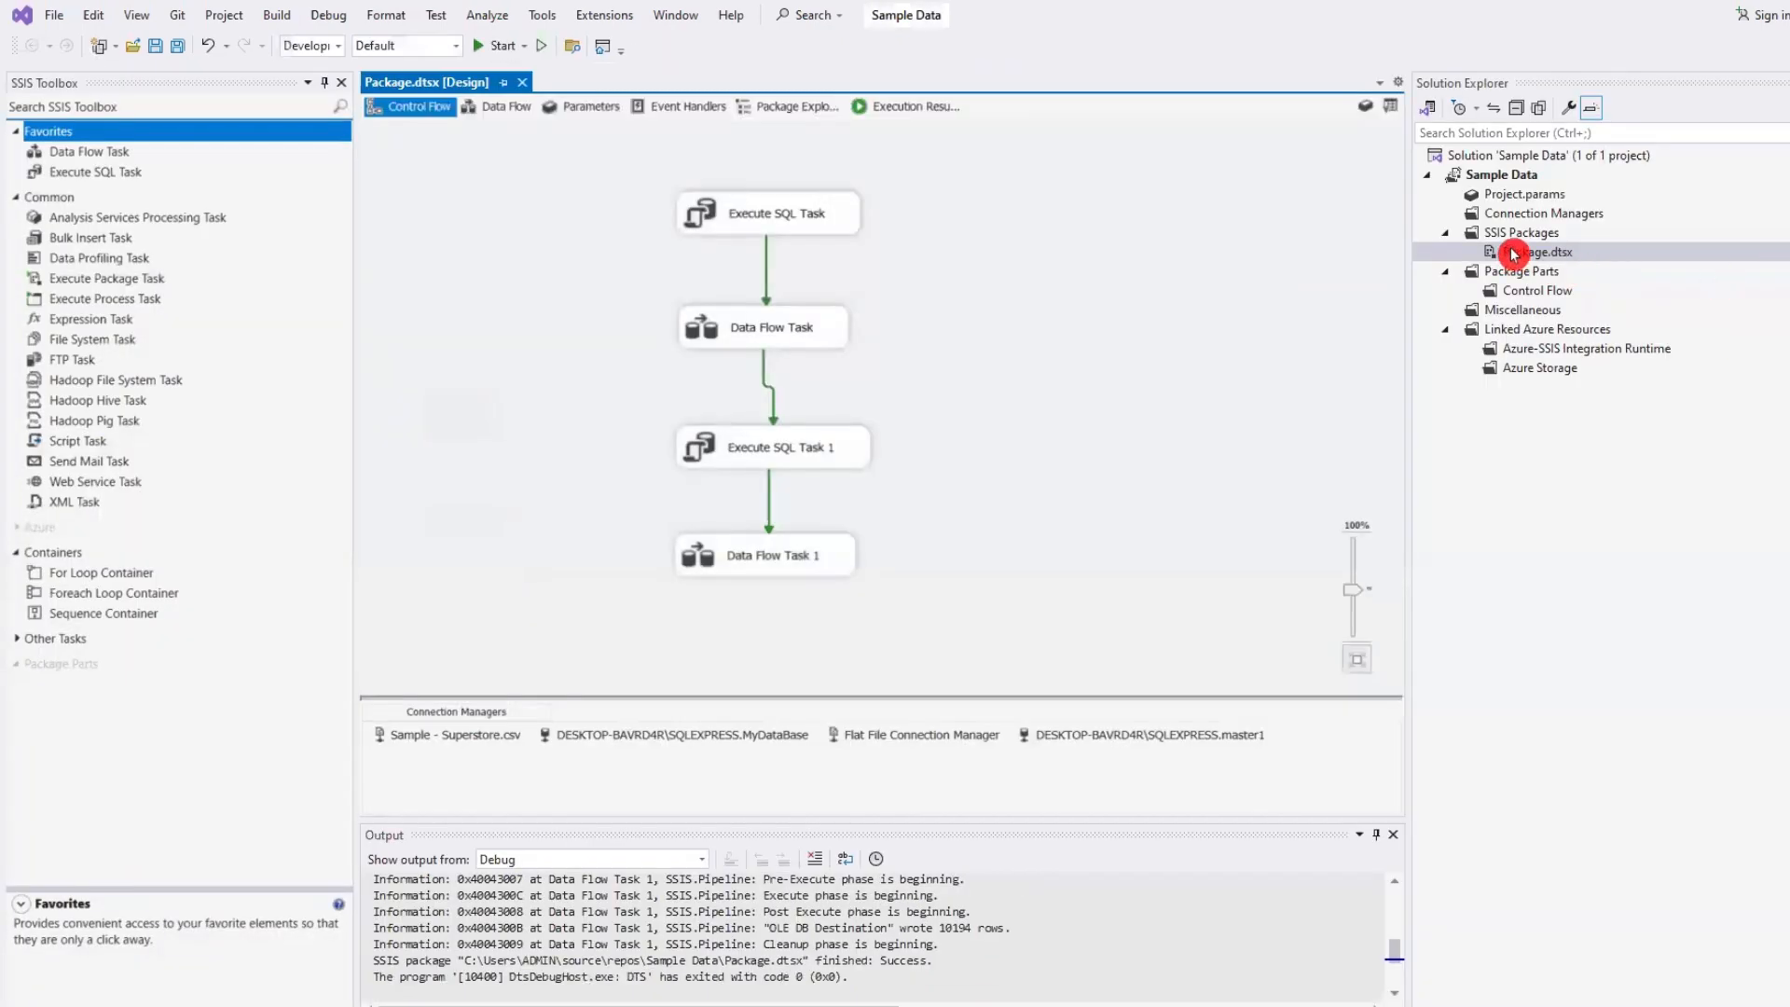
pyautogui.rightClick(1510, 252)
pyautogui.click(1538, 354)
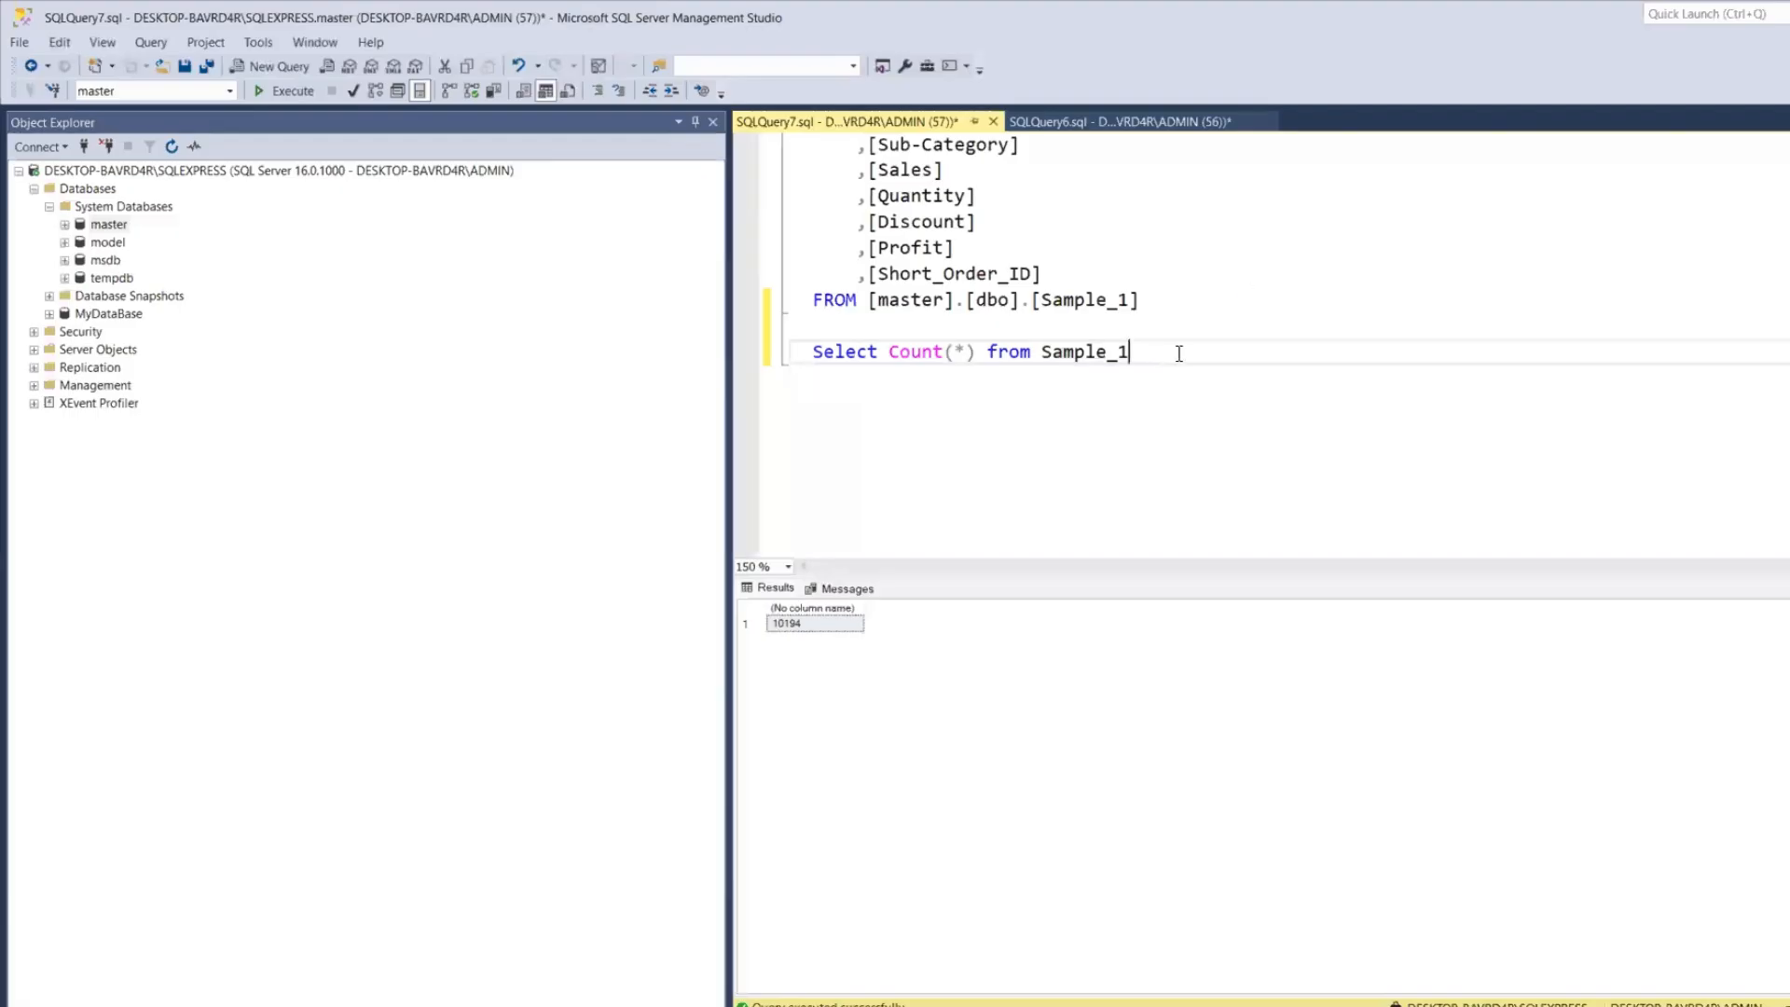
# - Switch to SQL Server Management Studio and rerun only the Count(*) statement on master's Sample_1 table
pyautogui.moveTo(1178, 354); pyautogui.dragTo(691, 364)
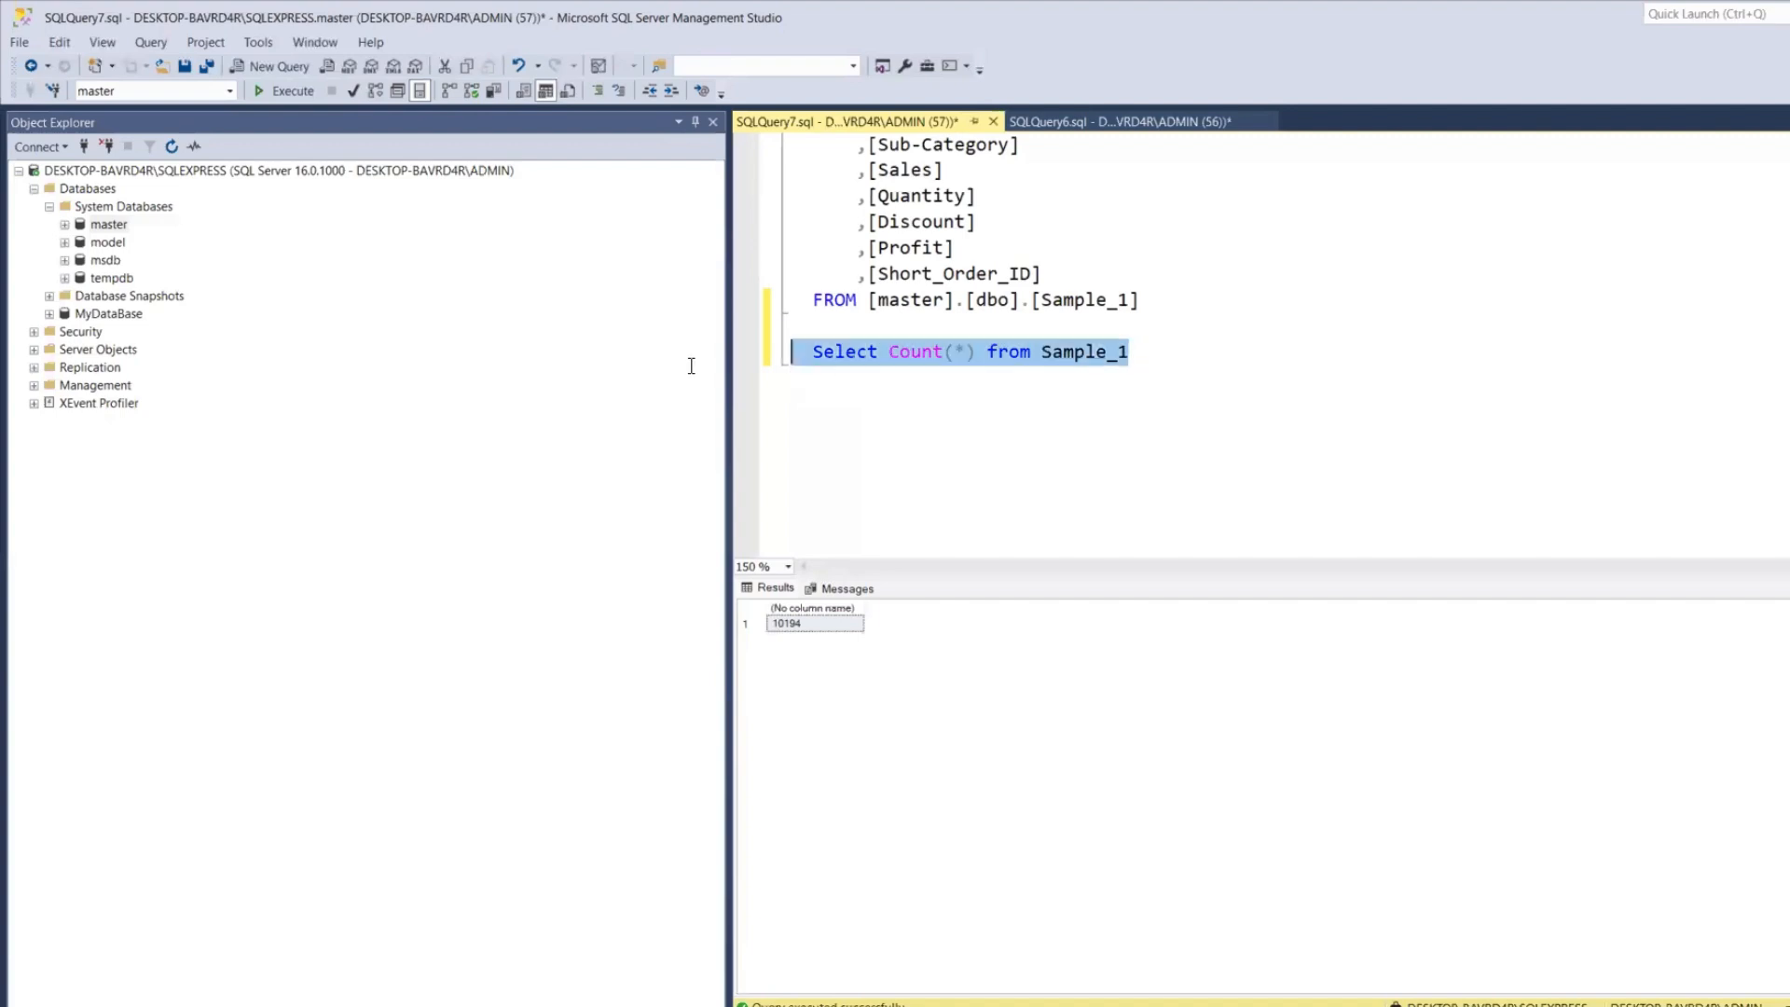
pyautogui.click(291, 91)
pyautogui.scroll(1, 1087, 168)
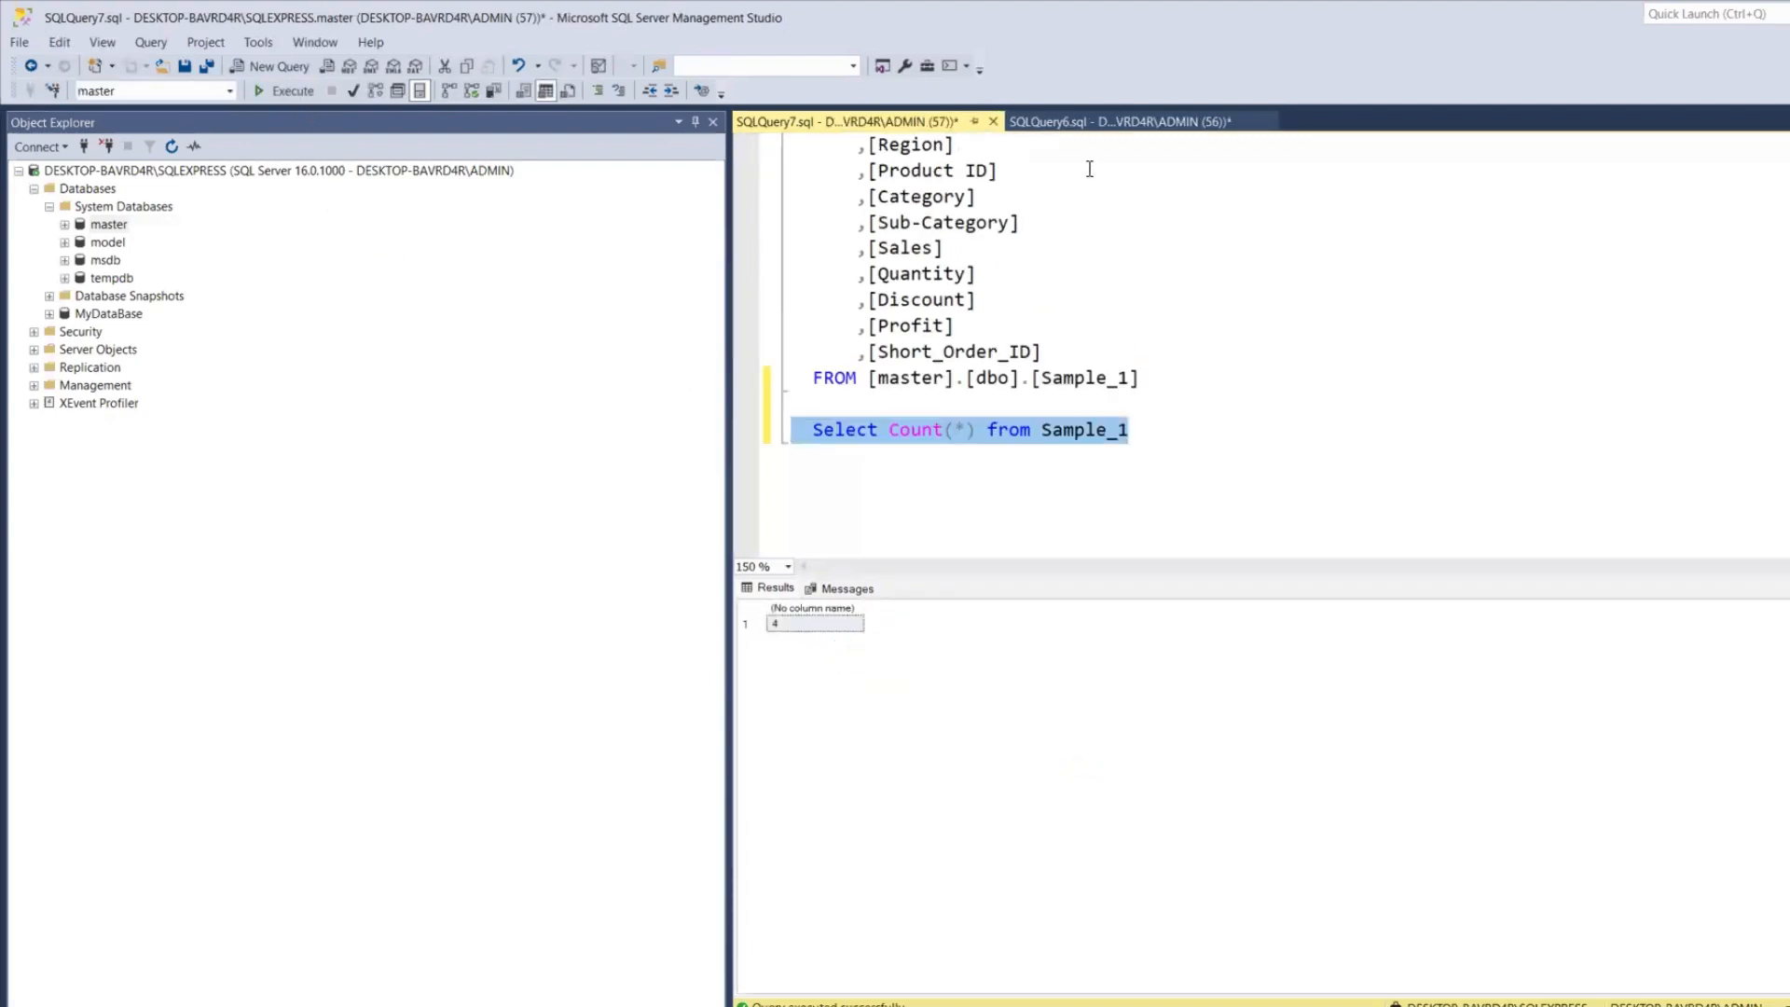
# - In the MyDataBase query, rerun only the Count(*) statement on the Sample table
pyautogui.click(1124, 123)
pyautogui.click(171, 124)
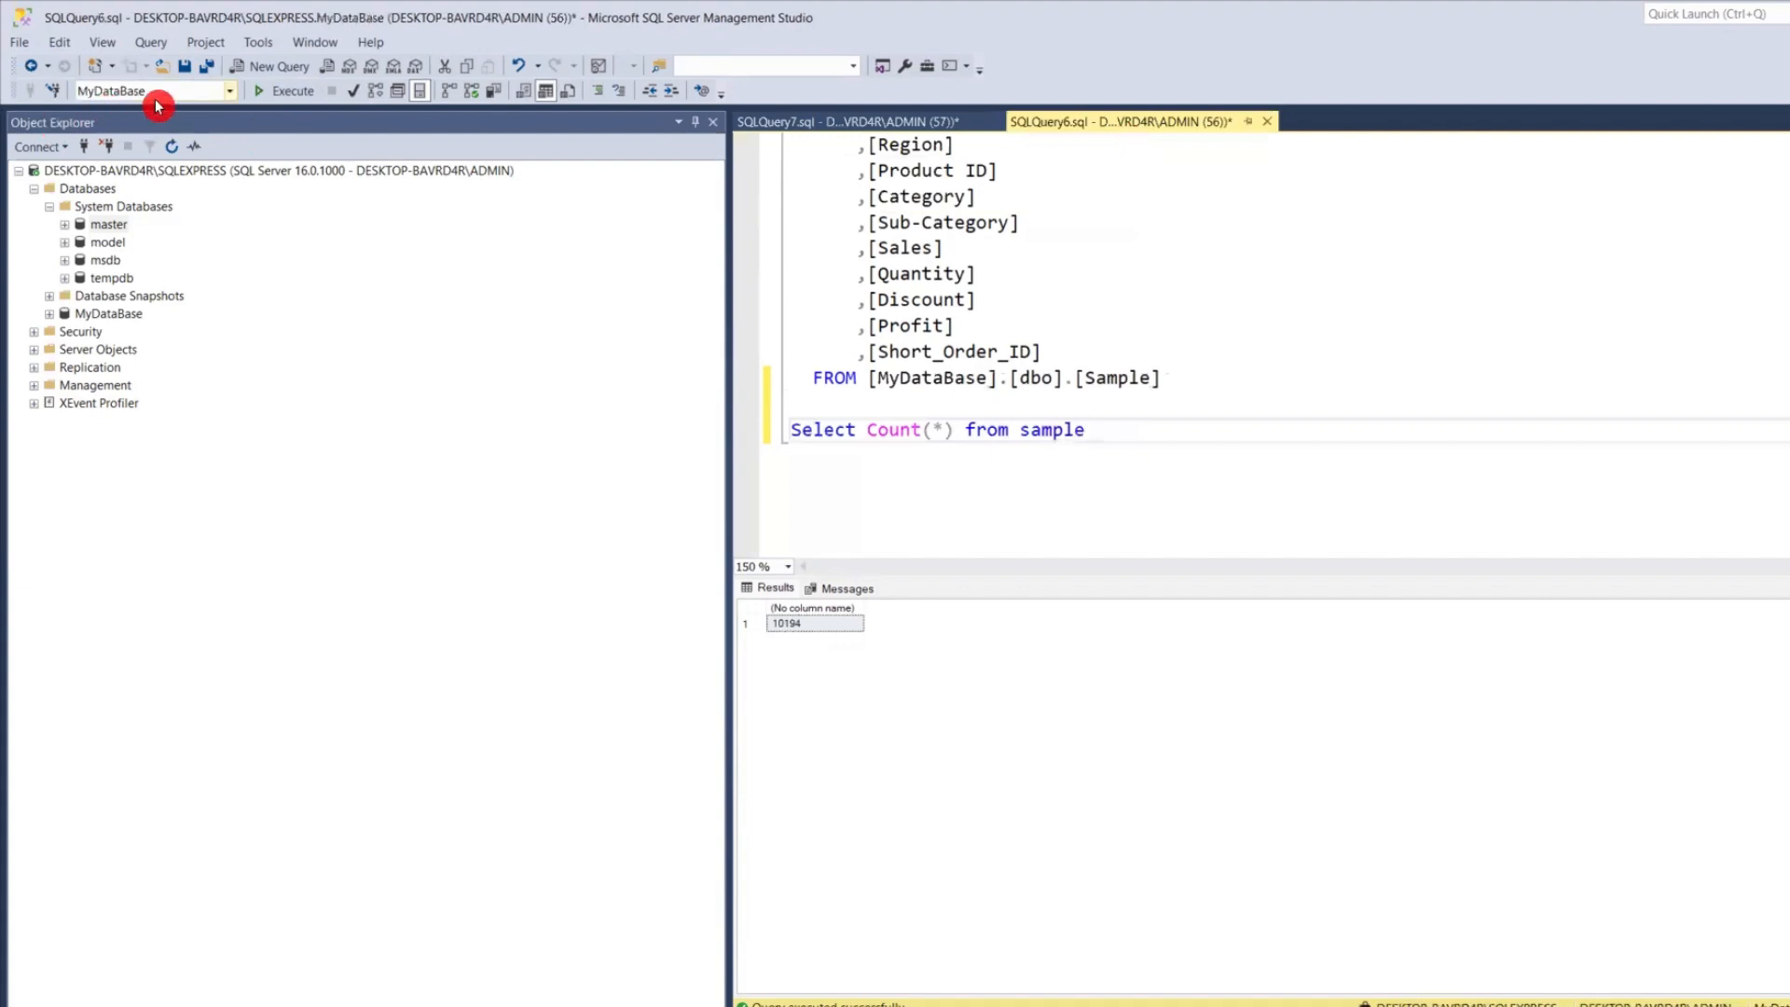
pyautogui.click(1035, 476)
pyautogui.click(1094, 423)
pyautogui.moveTo(1093, 423); pyautogui.dragTo(608, 419)
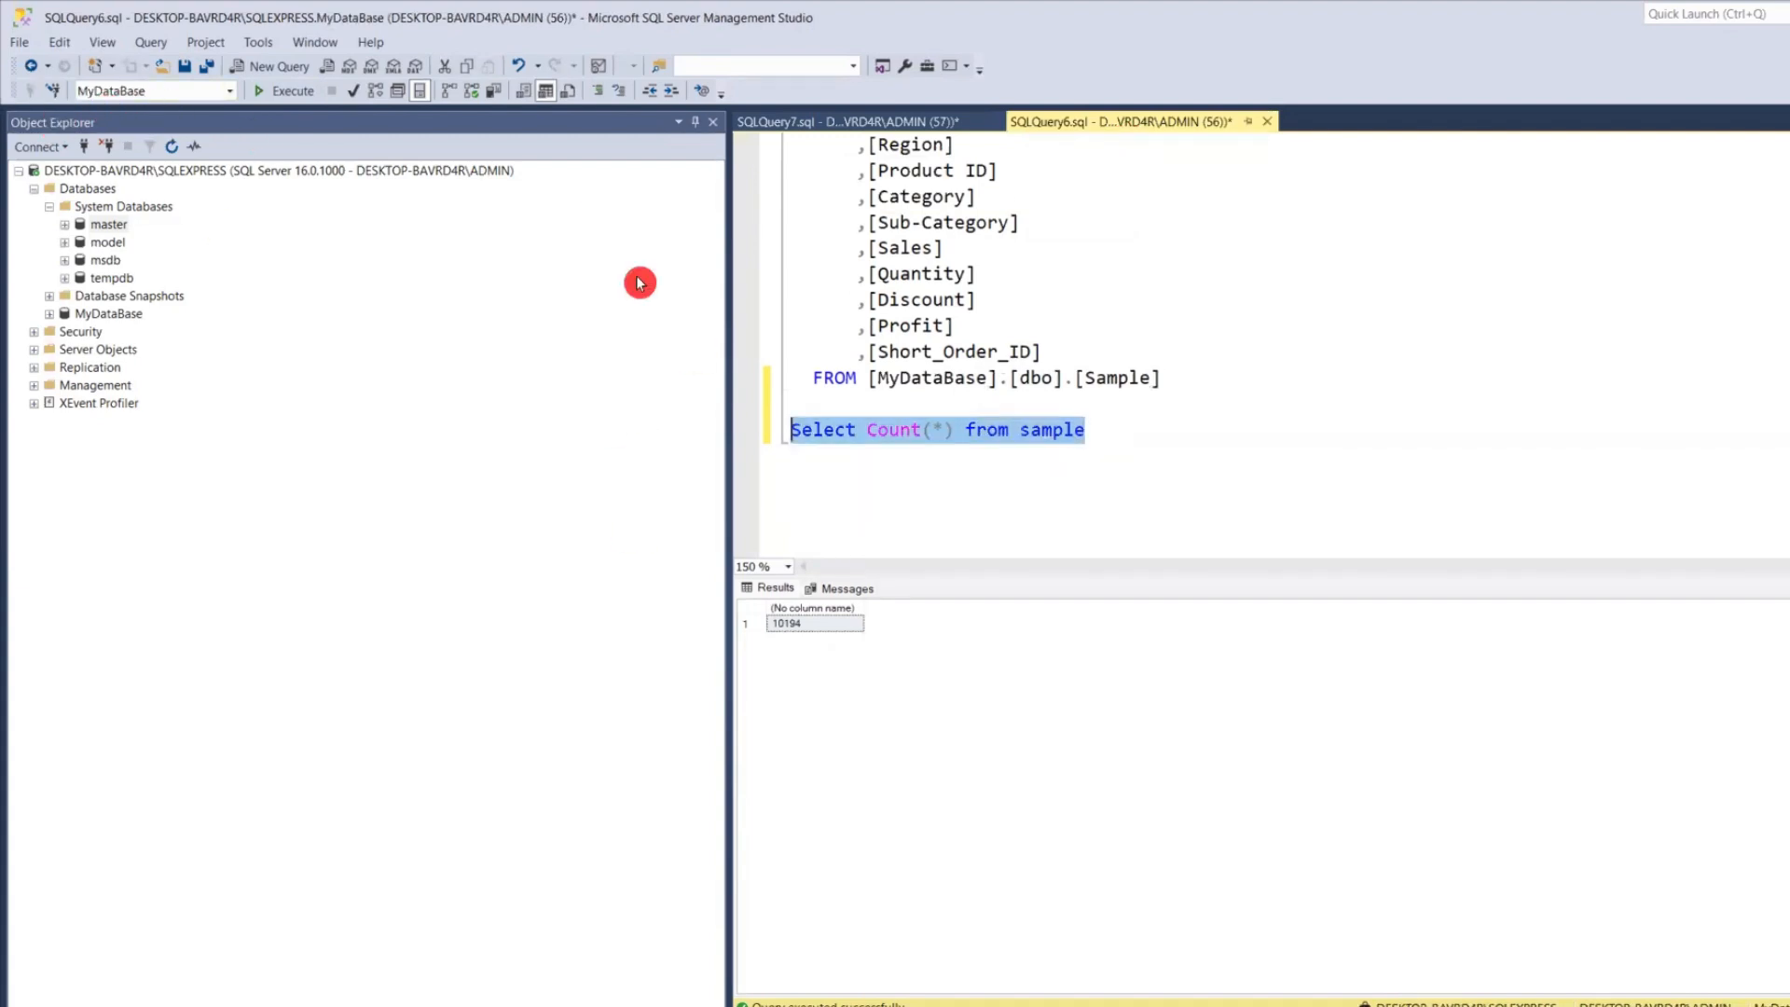
pyautogui.click(285, 90)
pyautogui.scroll(4, 1164, 482)
pyautogui.click(284, 90)
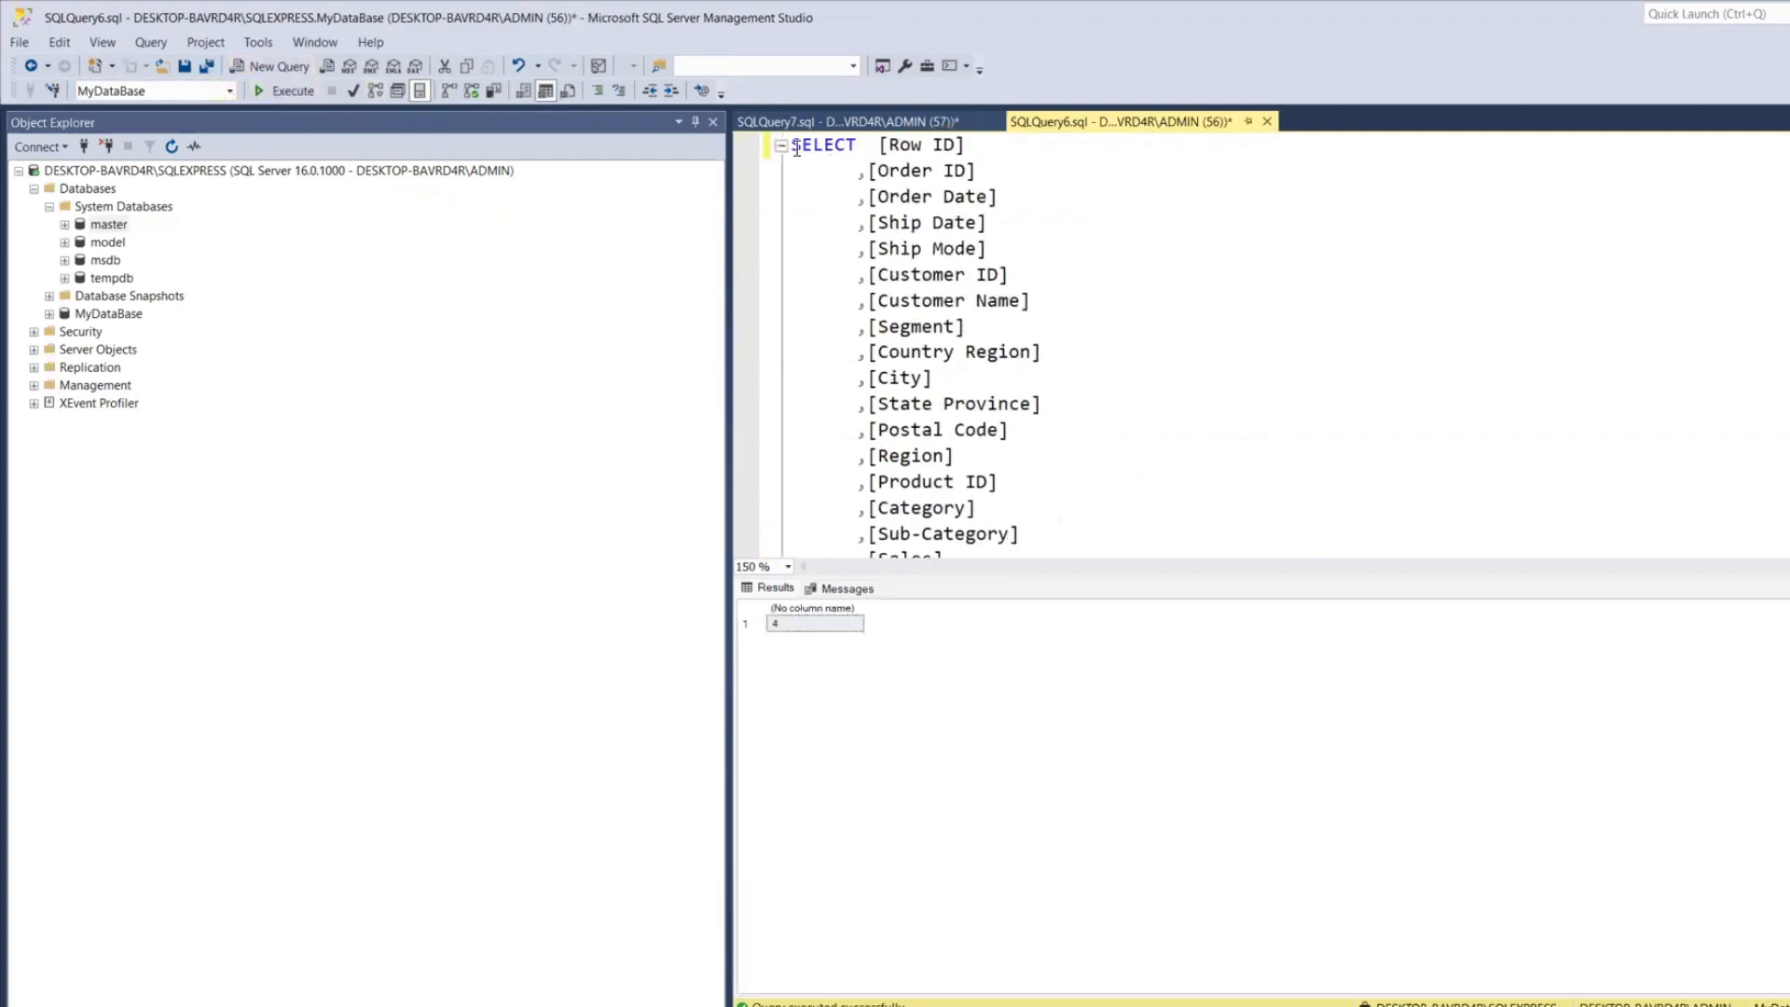
# - Run the full column SELECT on MyDataBase's dbo.Sample table and return to the query on master's Sample_1
pyautogui.moveTo(795, 146); pyautogui.dragTo(1173, 279)
pyautogui.click(310, 97)
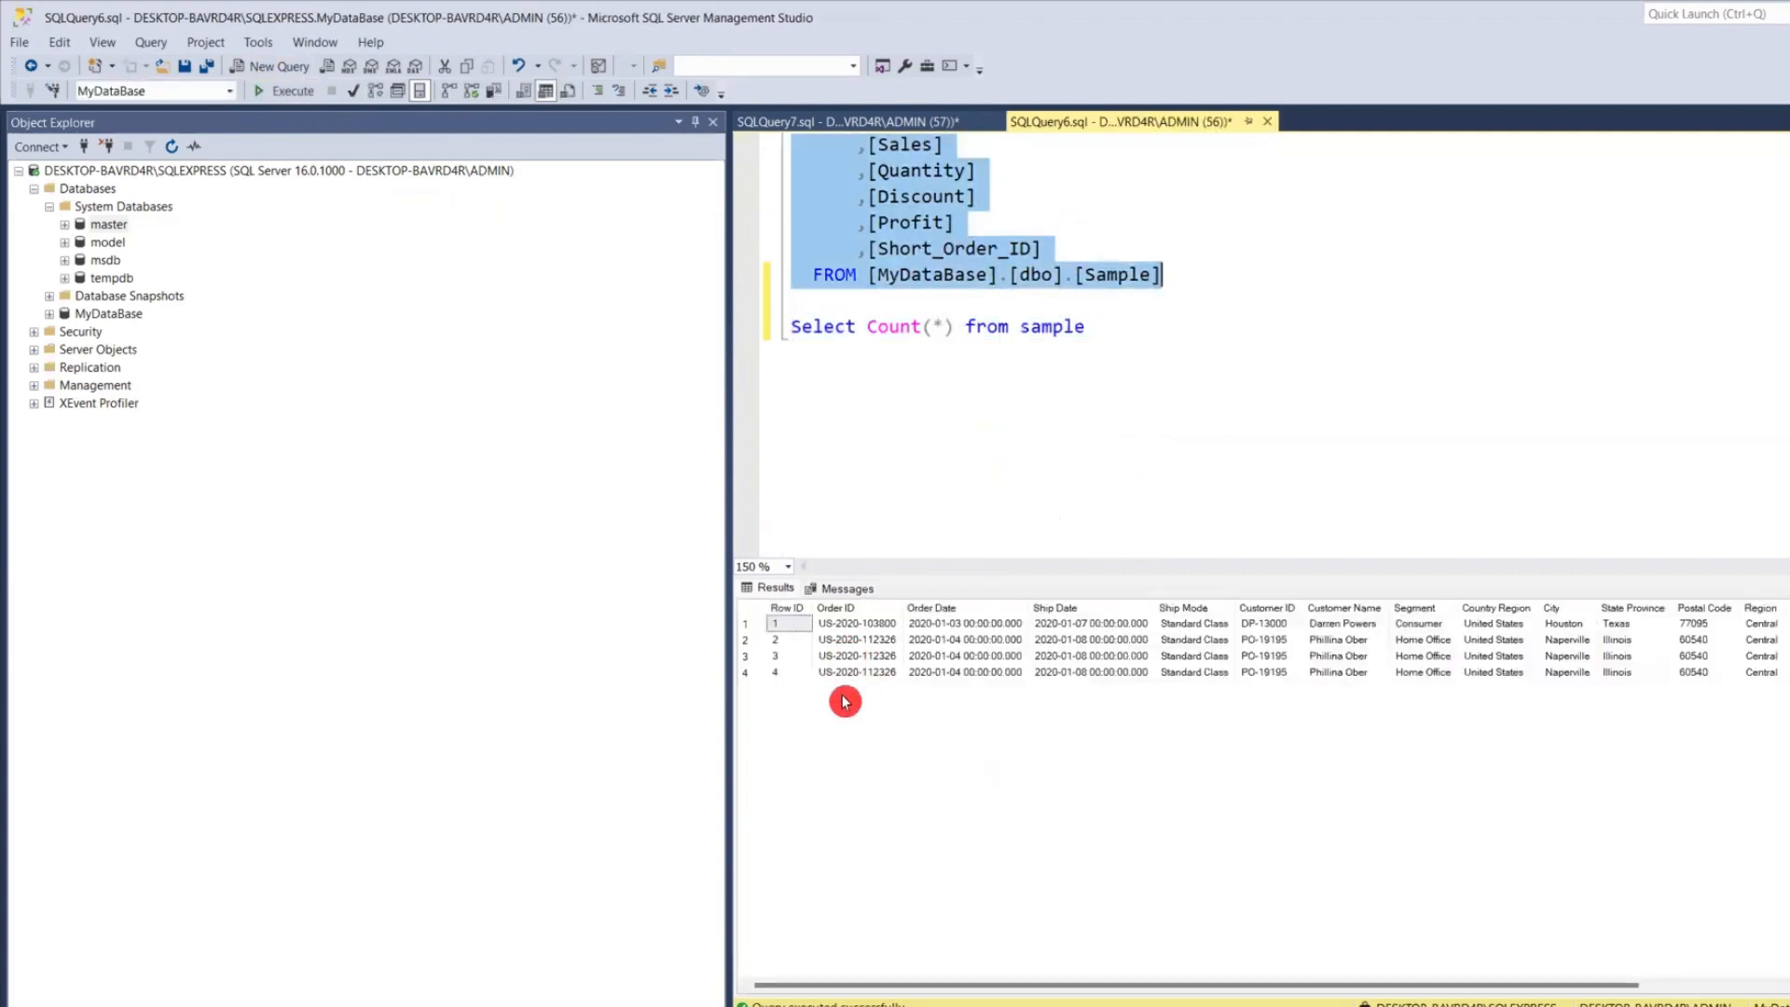
pyautogui.click(837, 121)
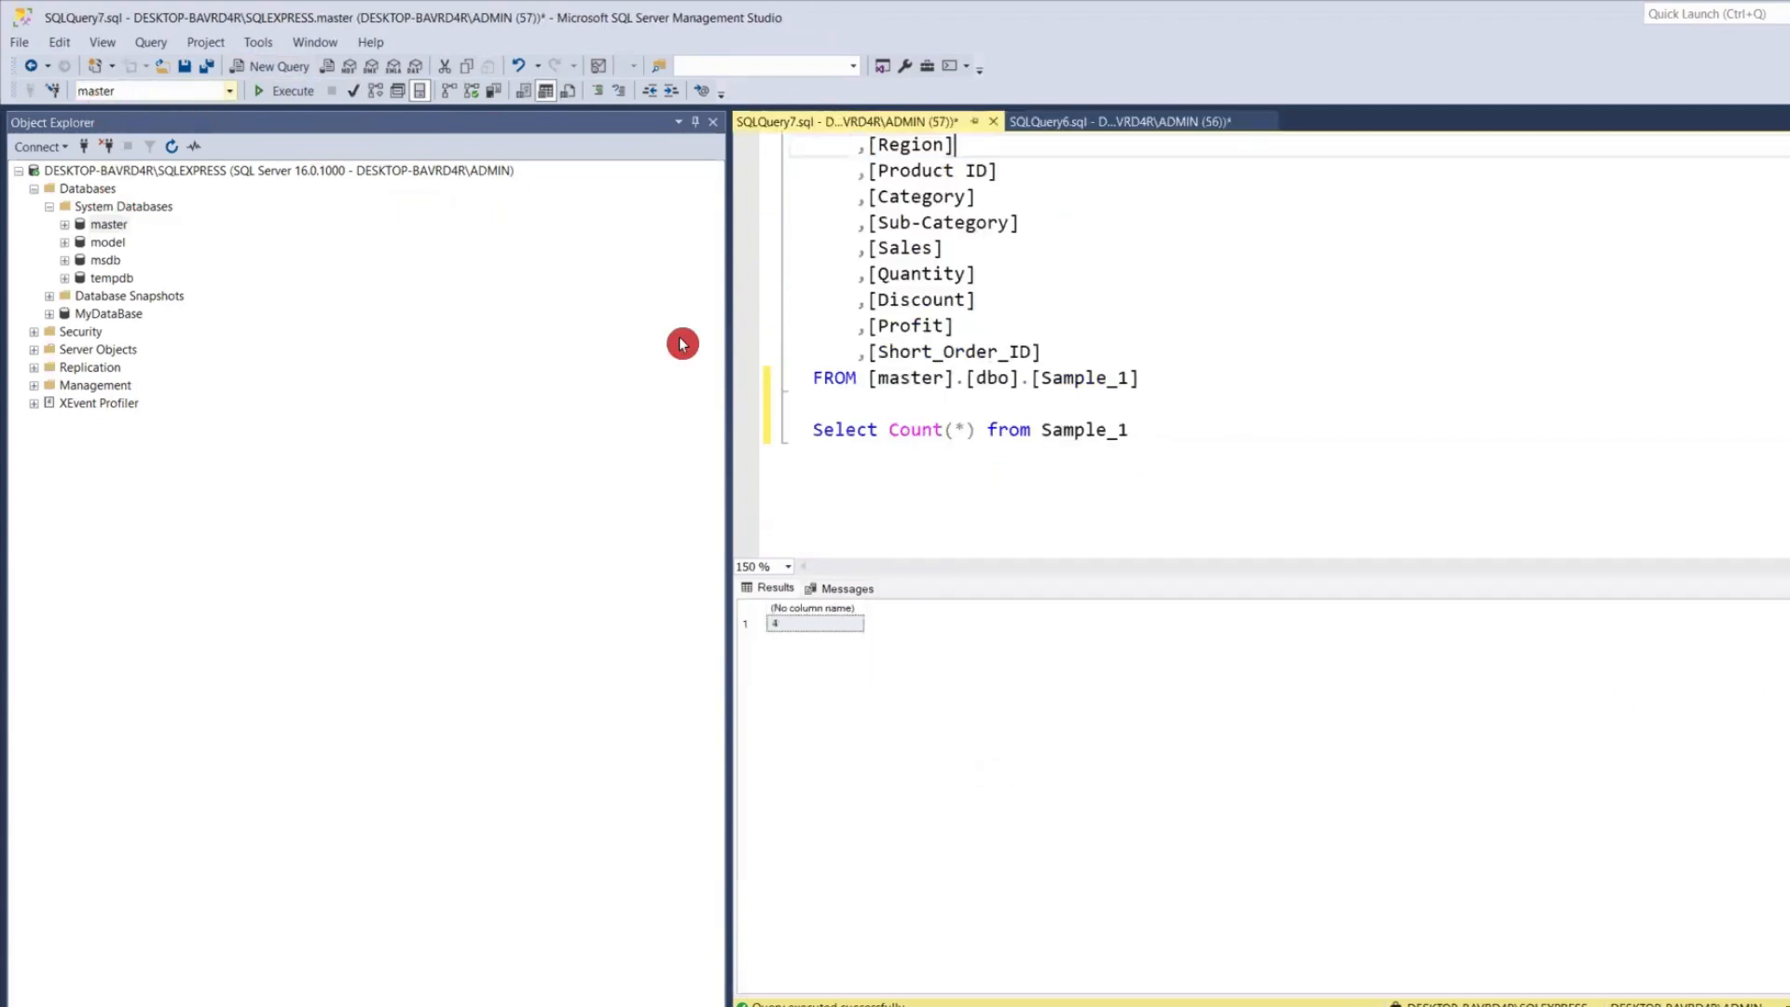
# - Remove TOP (1000) from the column SELECT on master's dbo.Sample_1 table and run only that statement
pyautogui.scroll(3, 1086, 508)
pyautogui.scroll(1, 1089, 510)
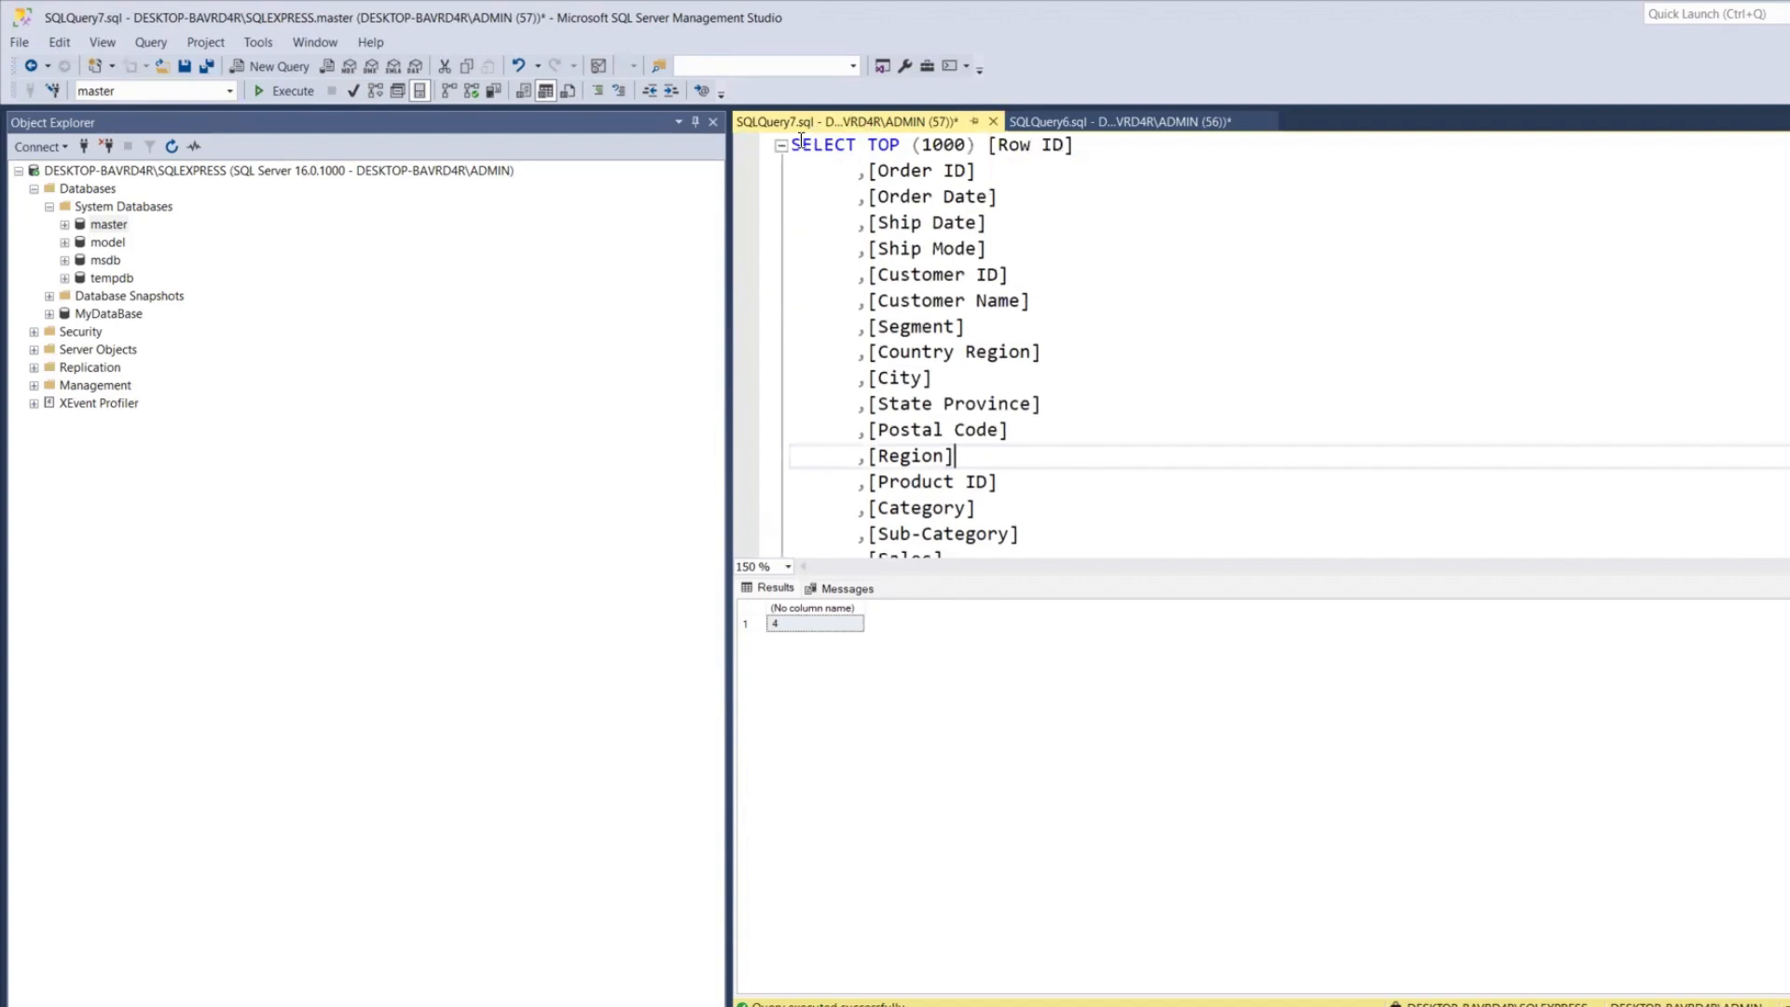
pyautogui.moveTo(976, 143); pyautogui.dragTo(873, 154)
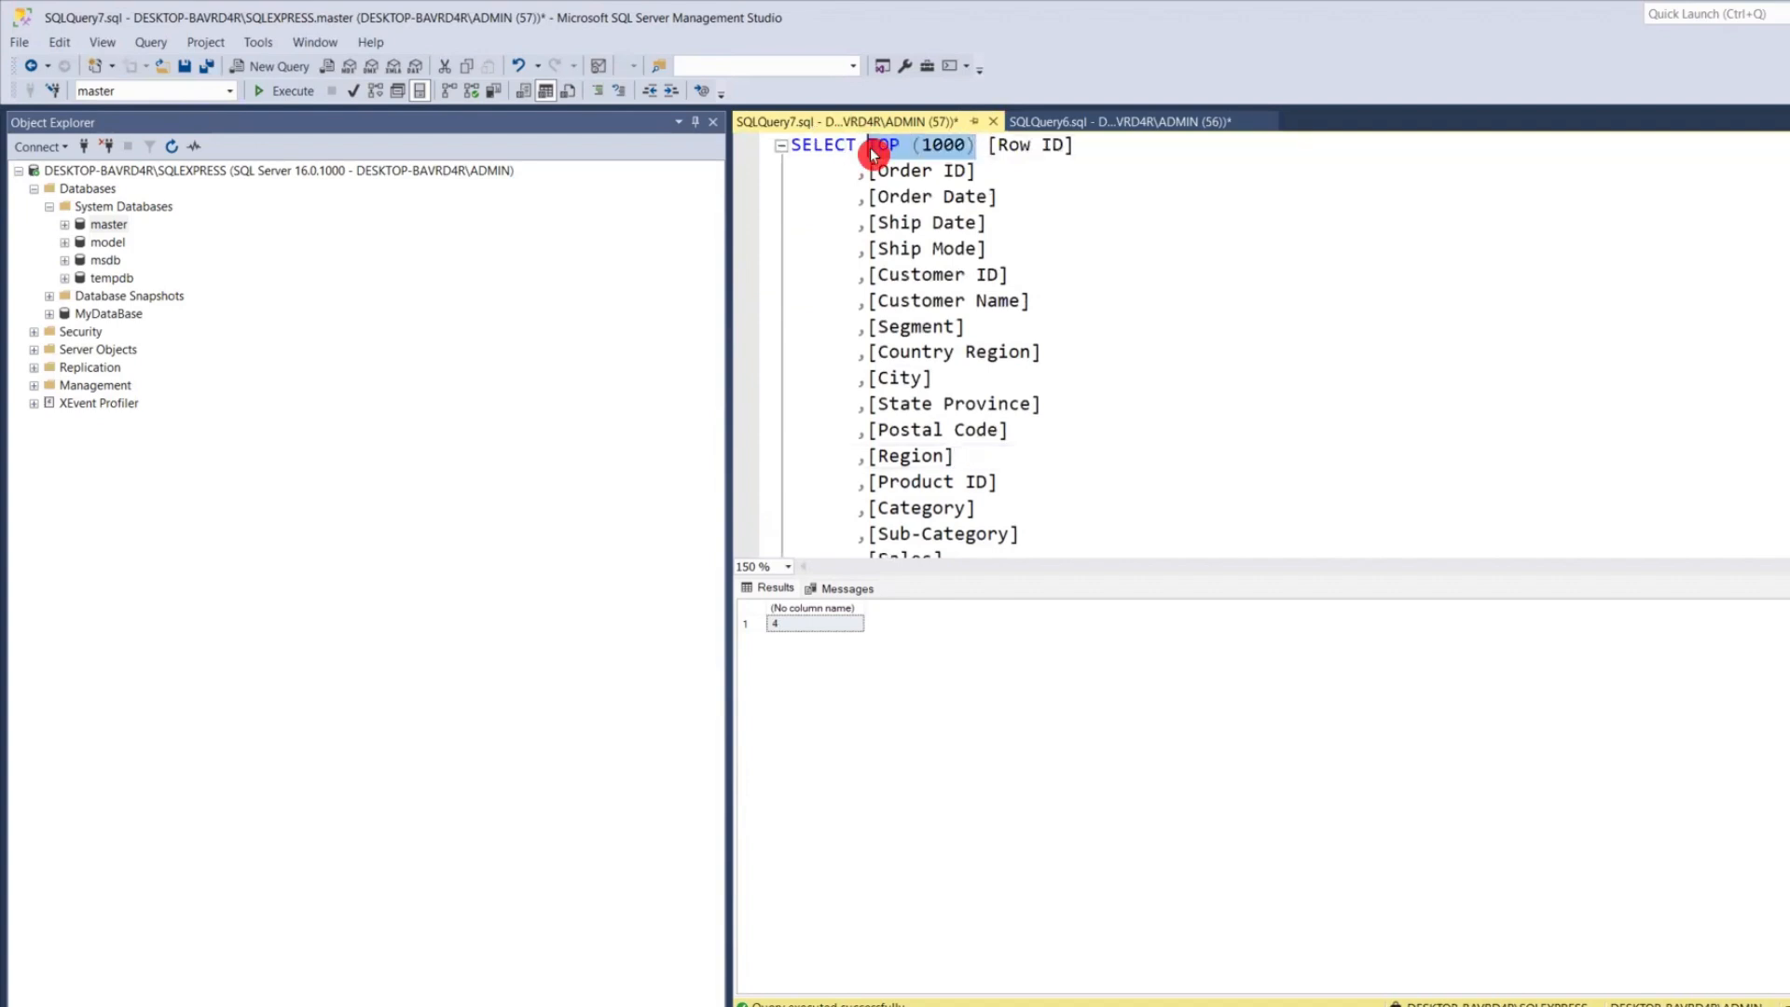
pyautogui.press('Delete')
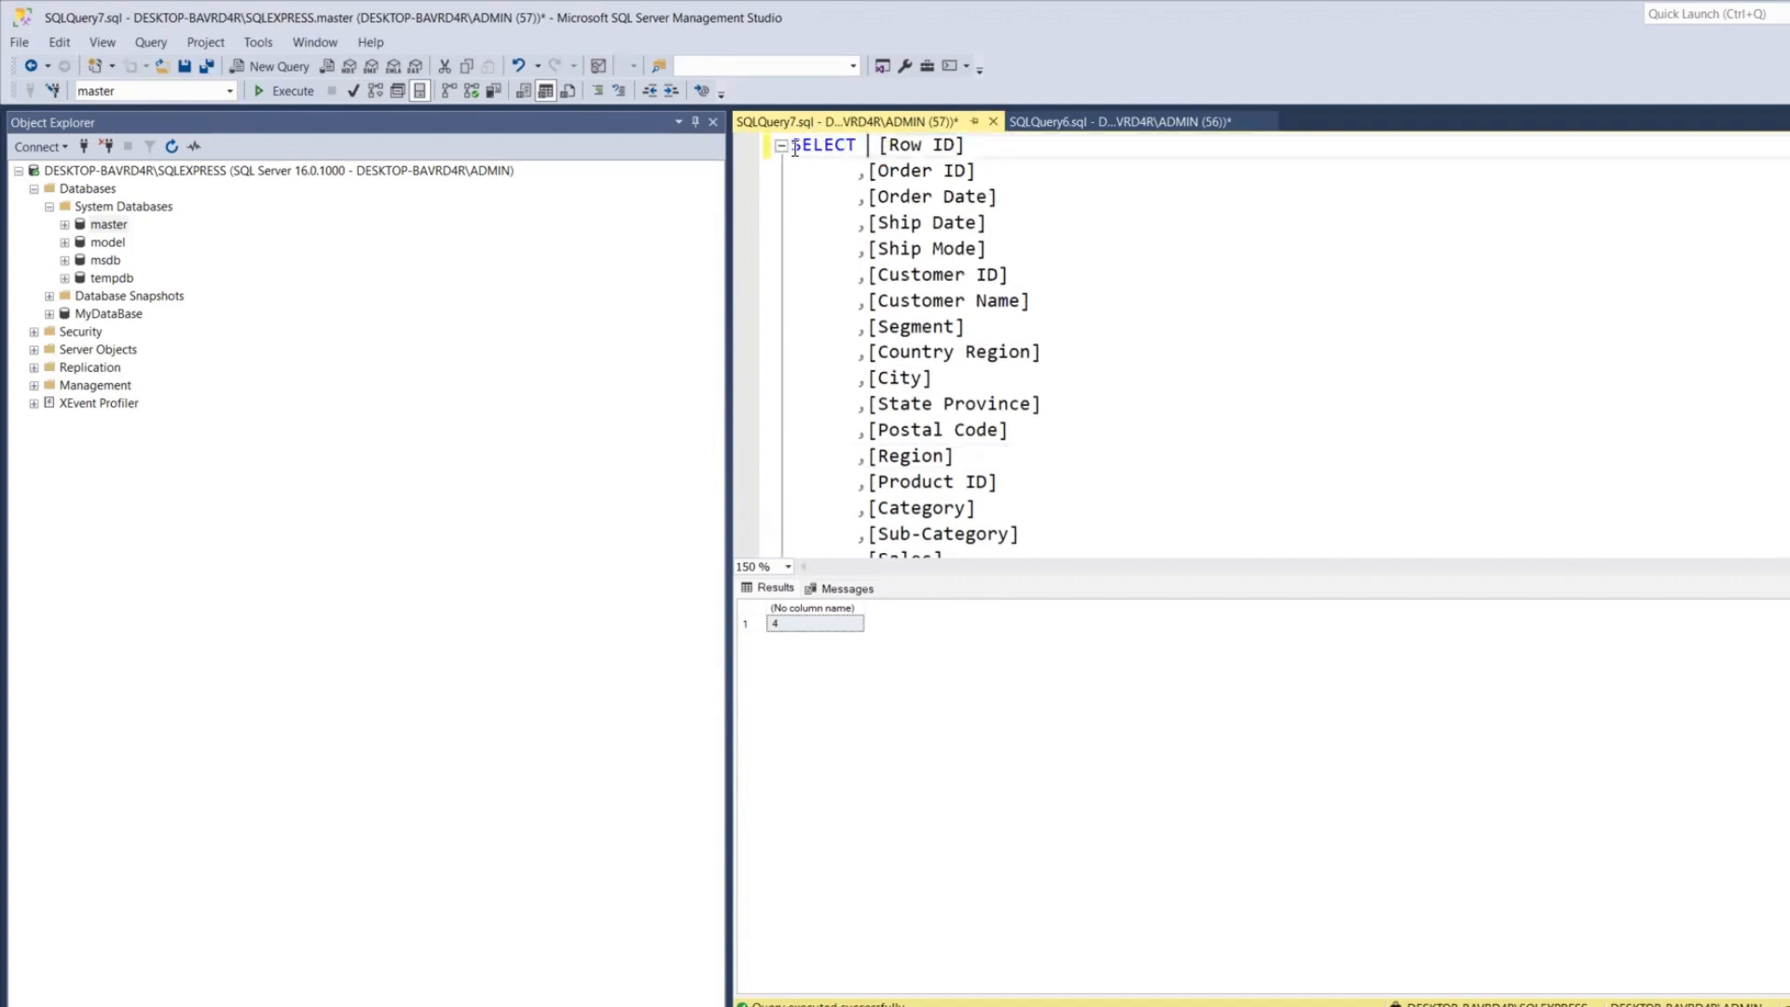
pyautogui.moveTo(793, 149); pyautogui.dragTo(1190, 271)
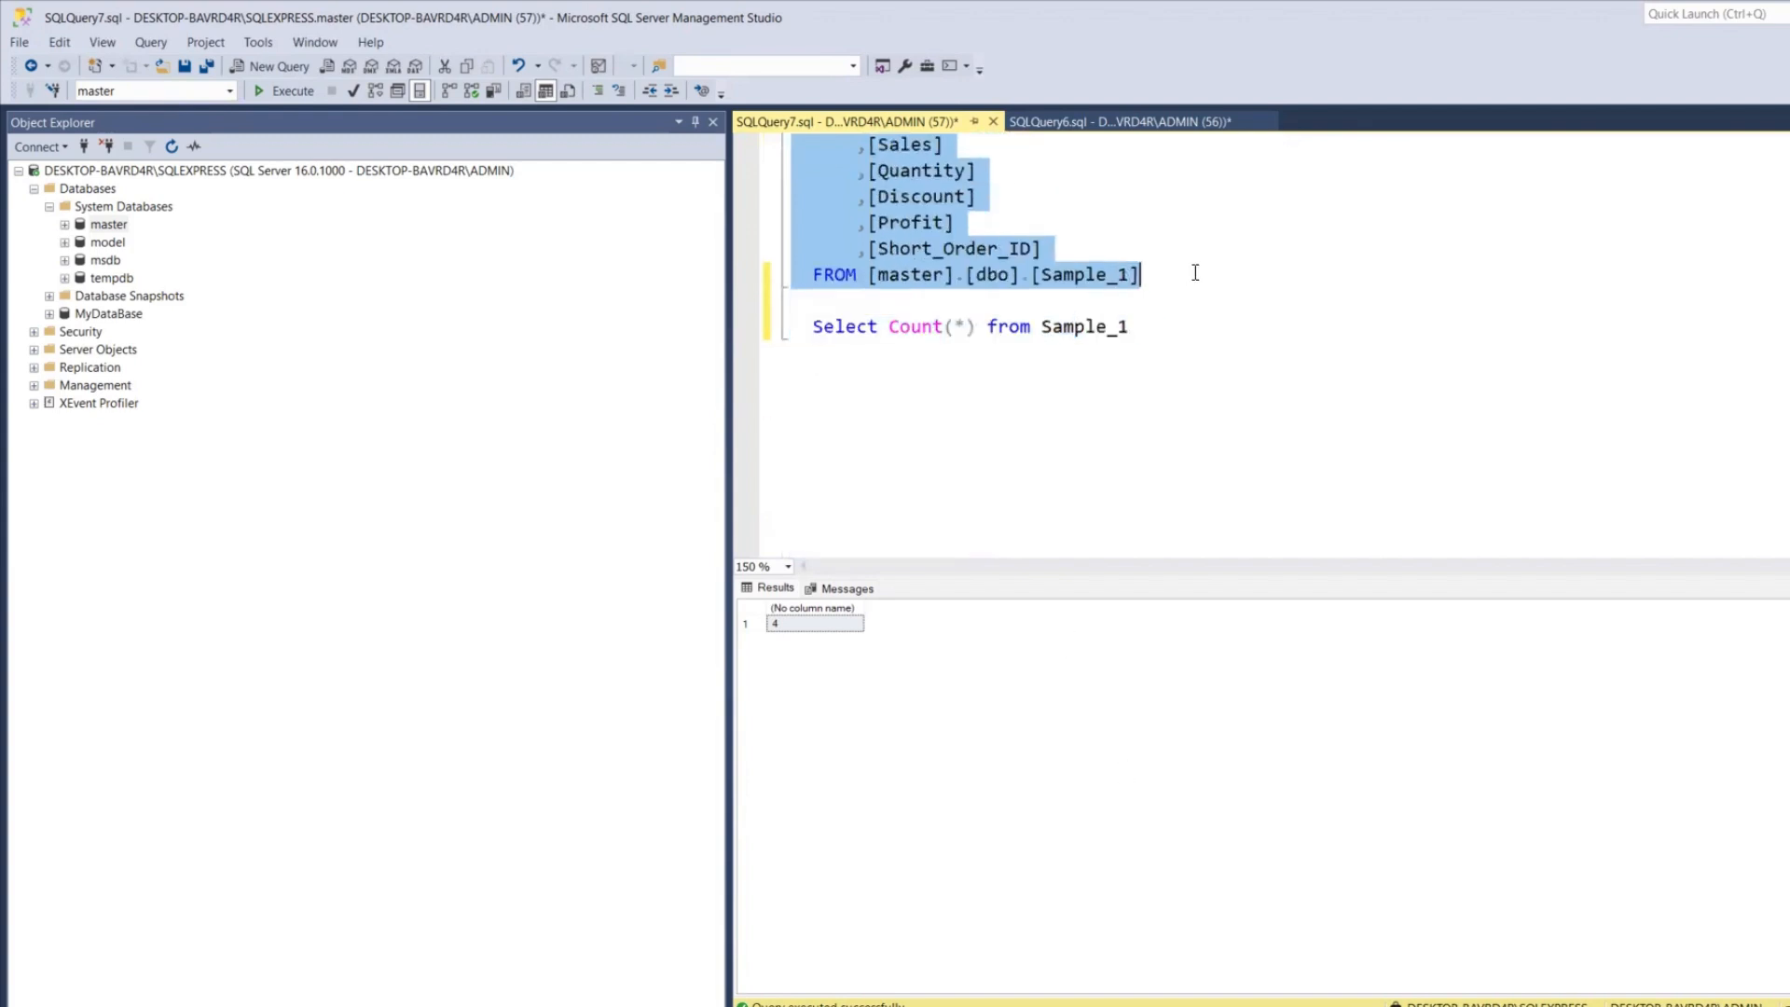
pyautogui.click(411, 93)
pyautogui.click(281, 91)
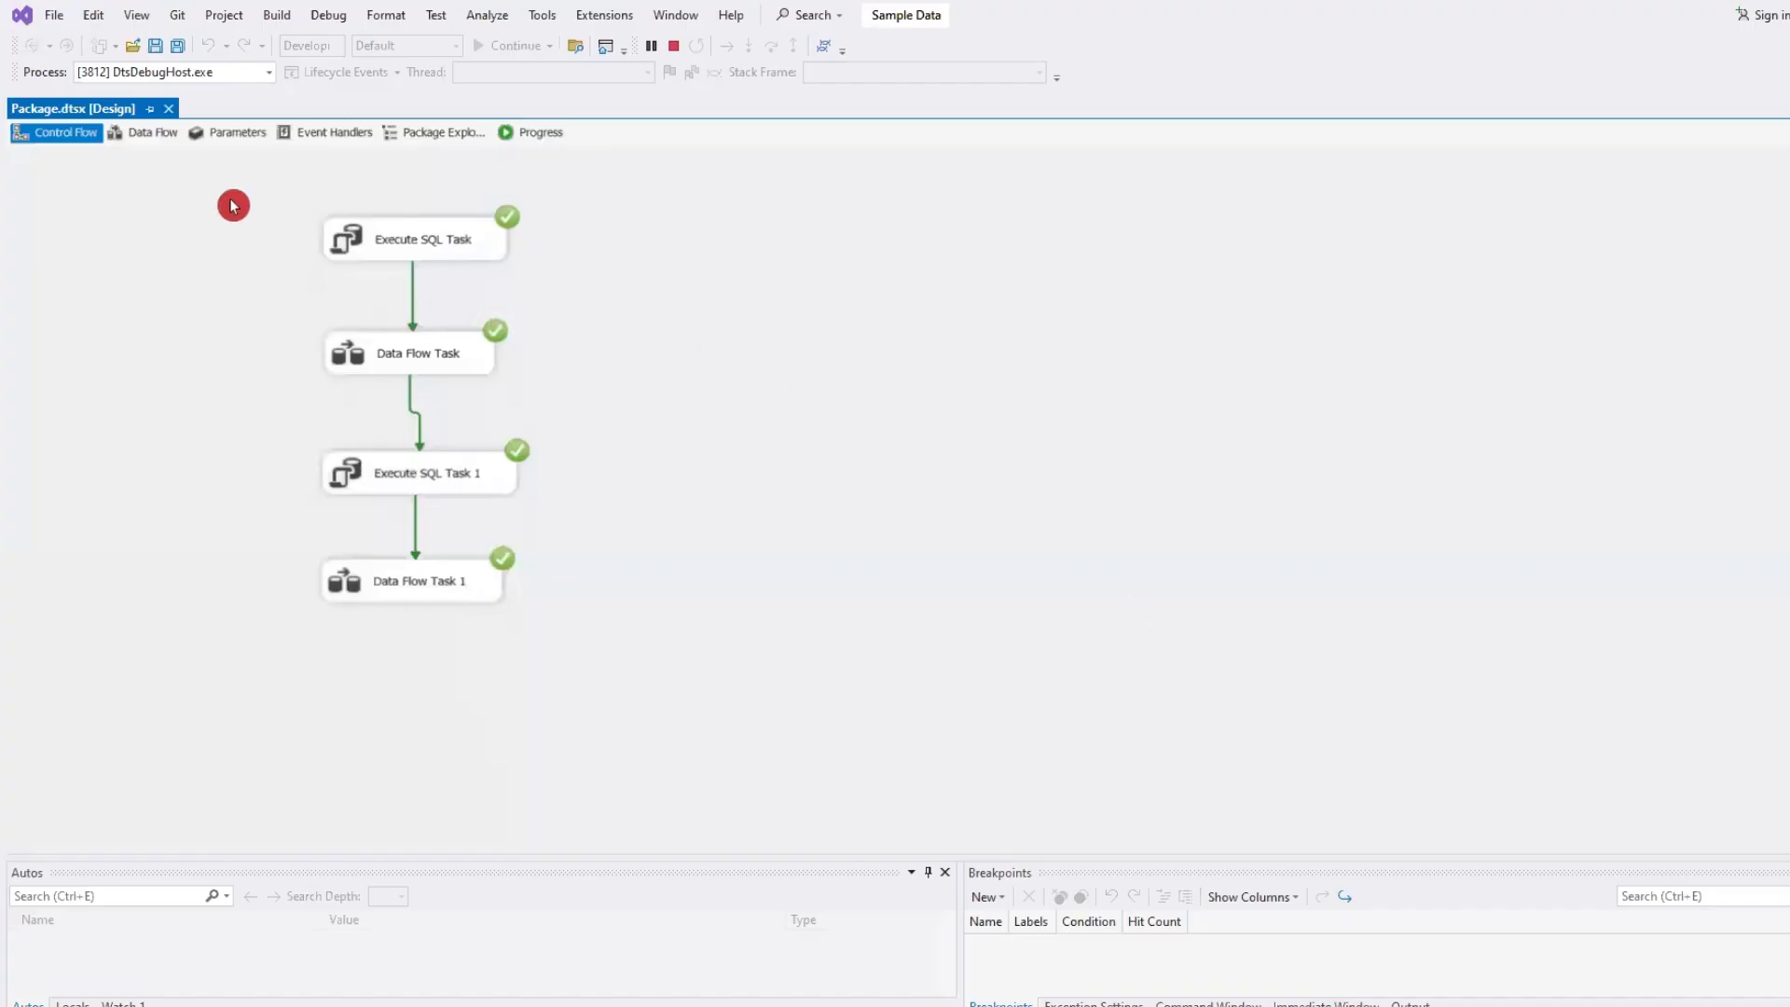
# - Switch to Visual Studio and stop debugging Package.dtsx
pyautogui.click(673, 46)
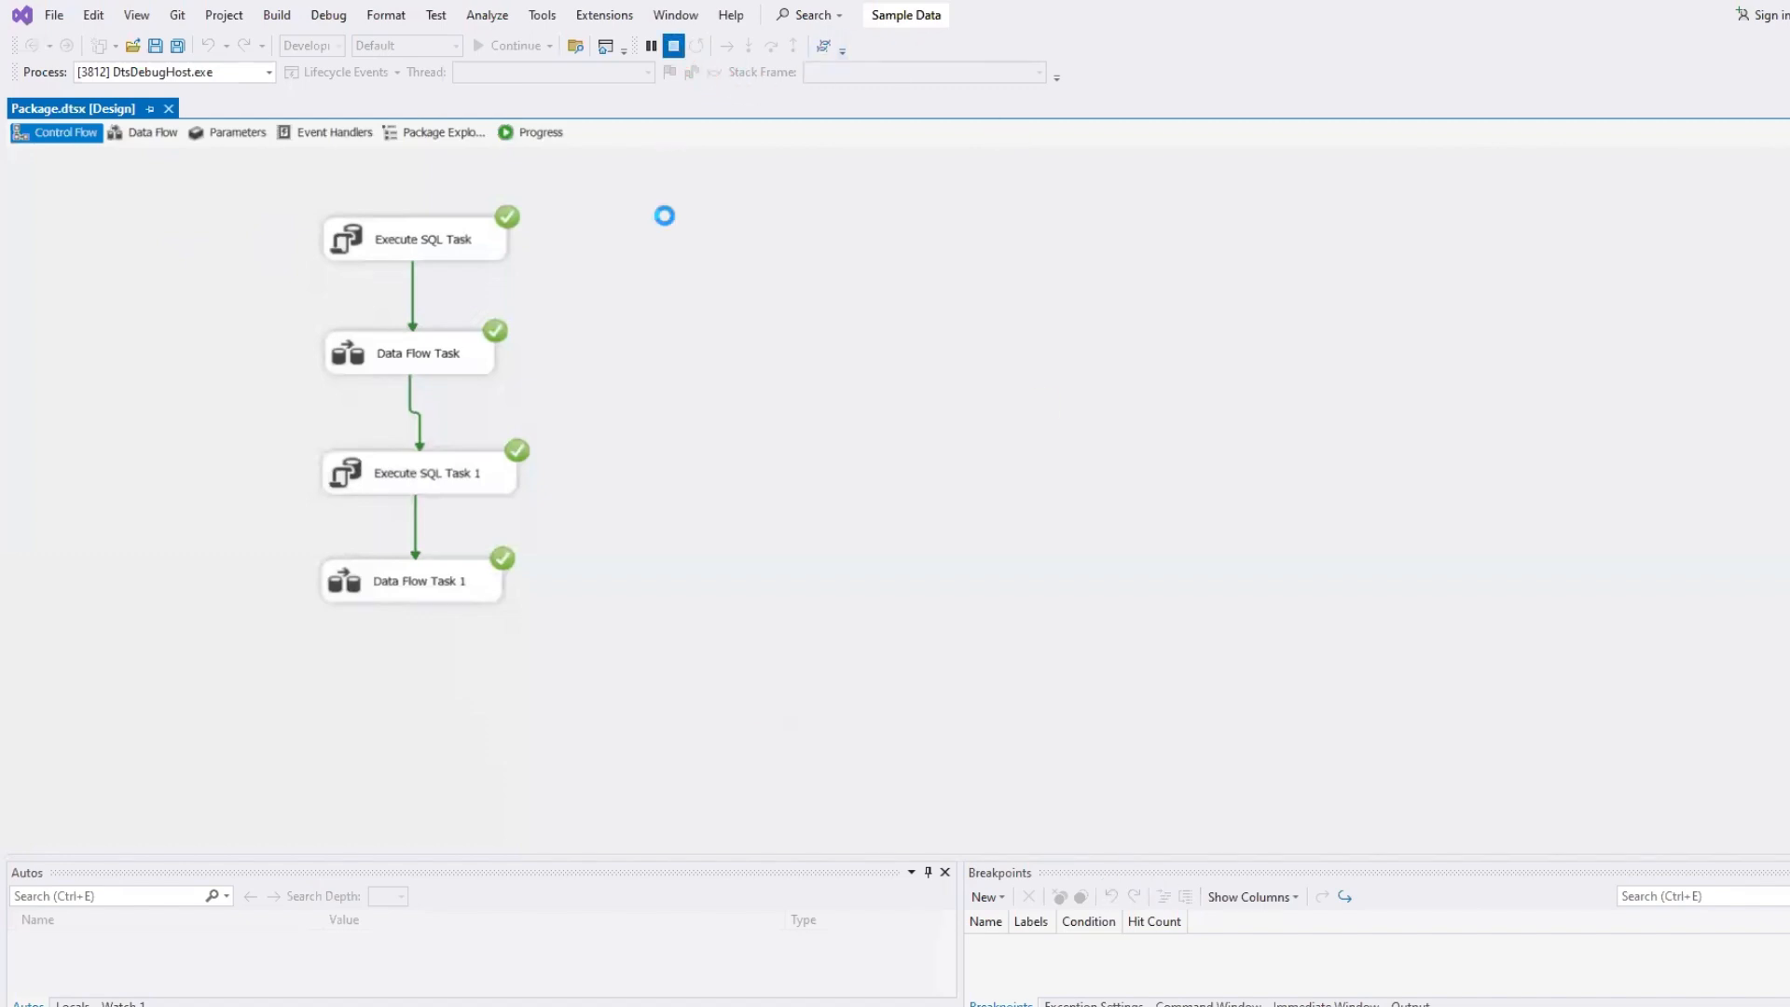
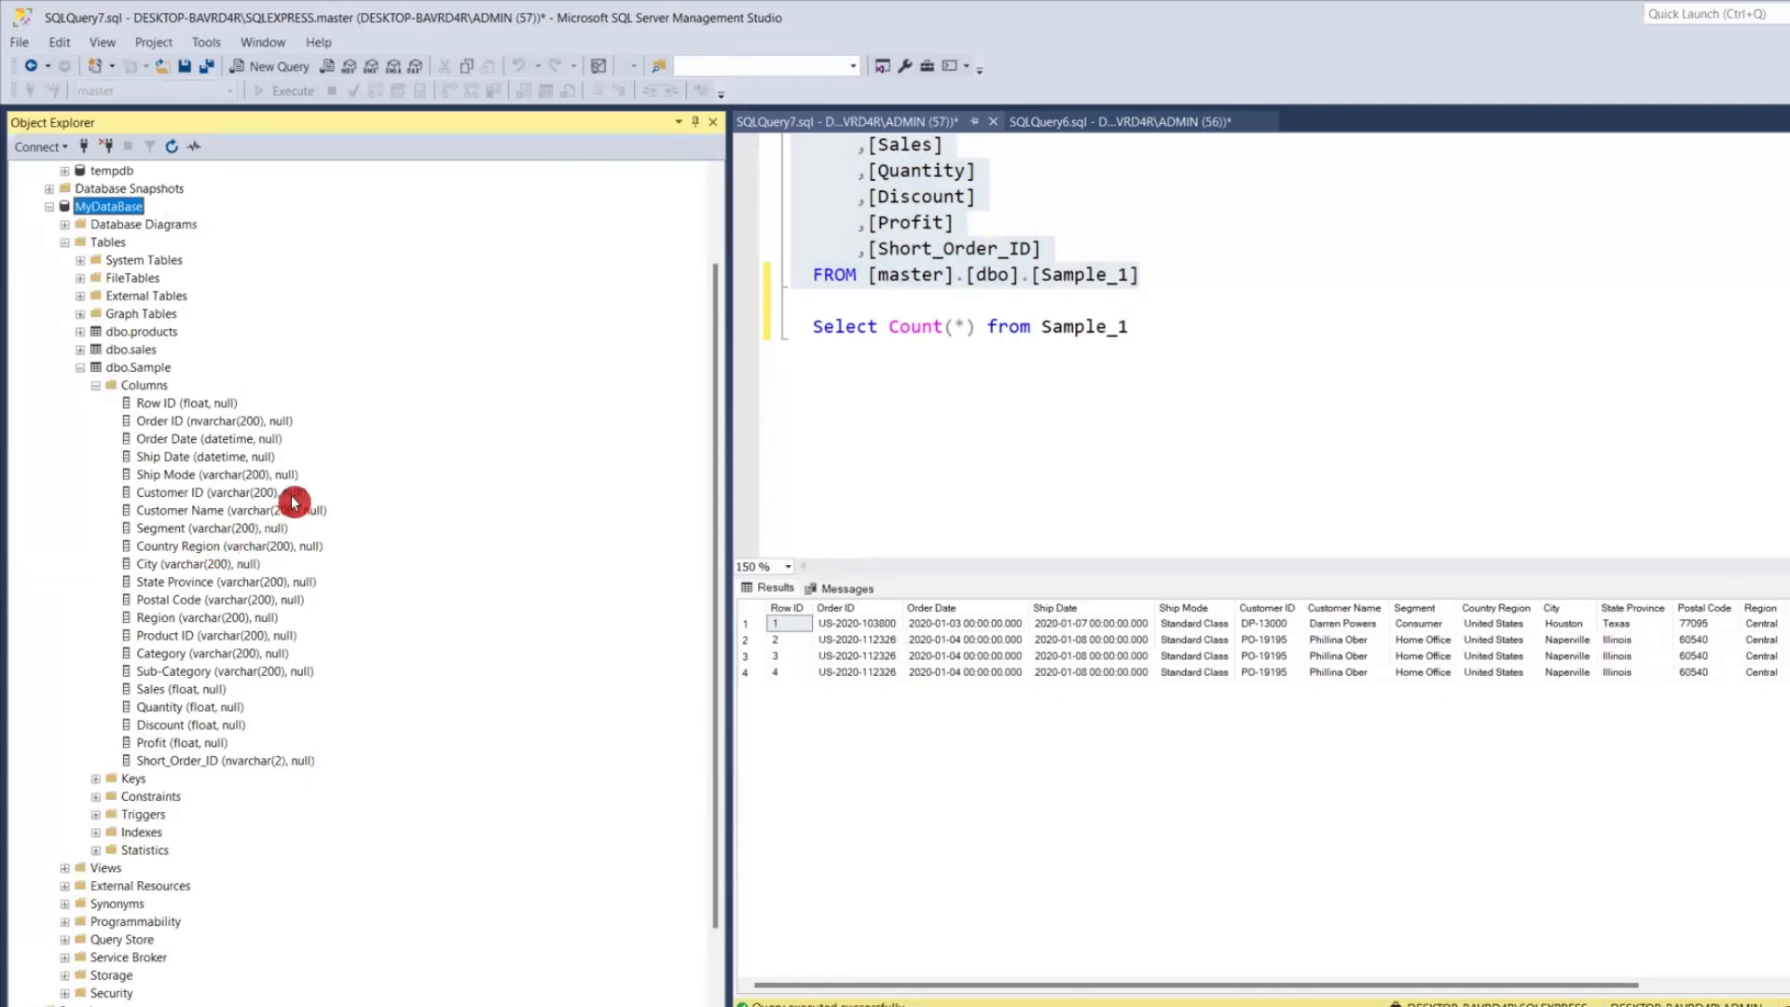
# - In SQL Server Management Studio, collapse dbo.Sample and list the stored procedures of MyDataBase
pyautogui.click(93, 384)
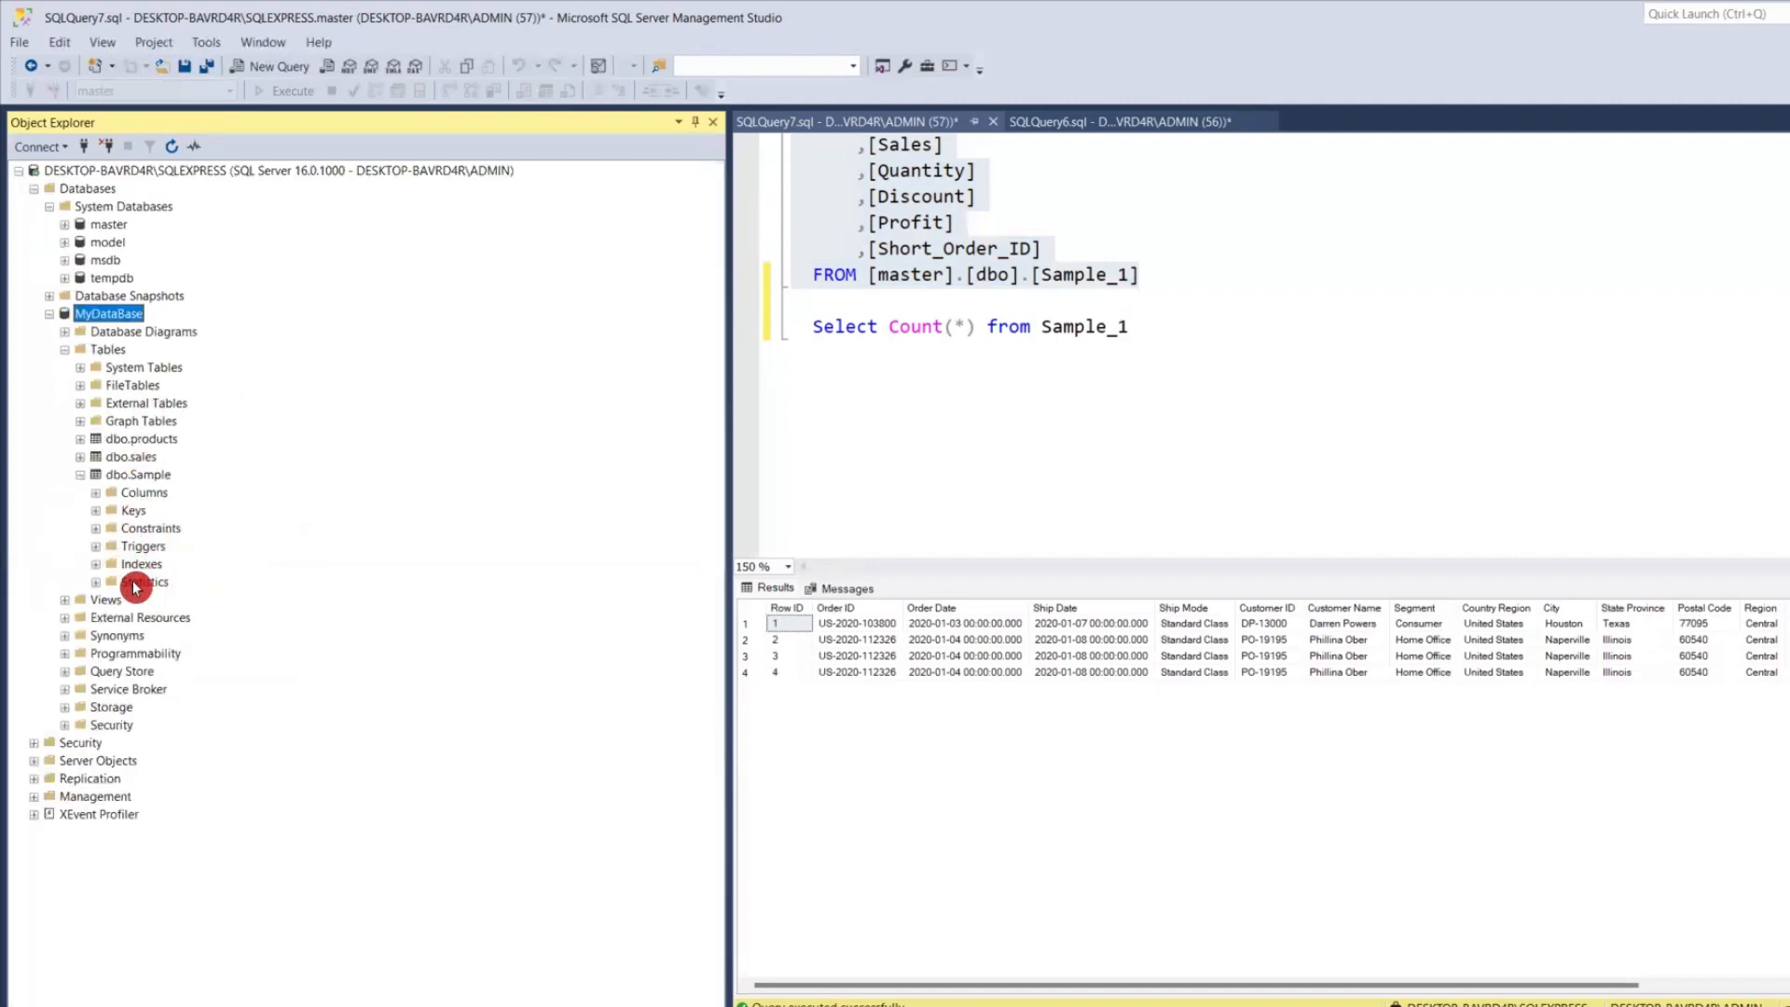
pyautogui.click(78, 475)
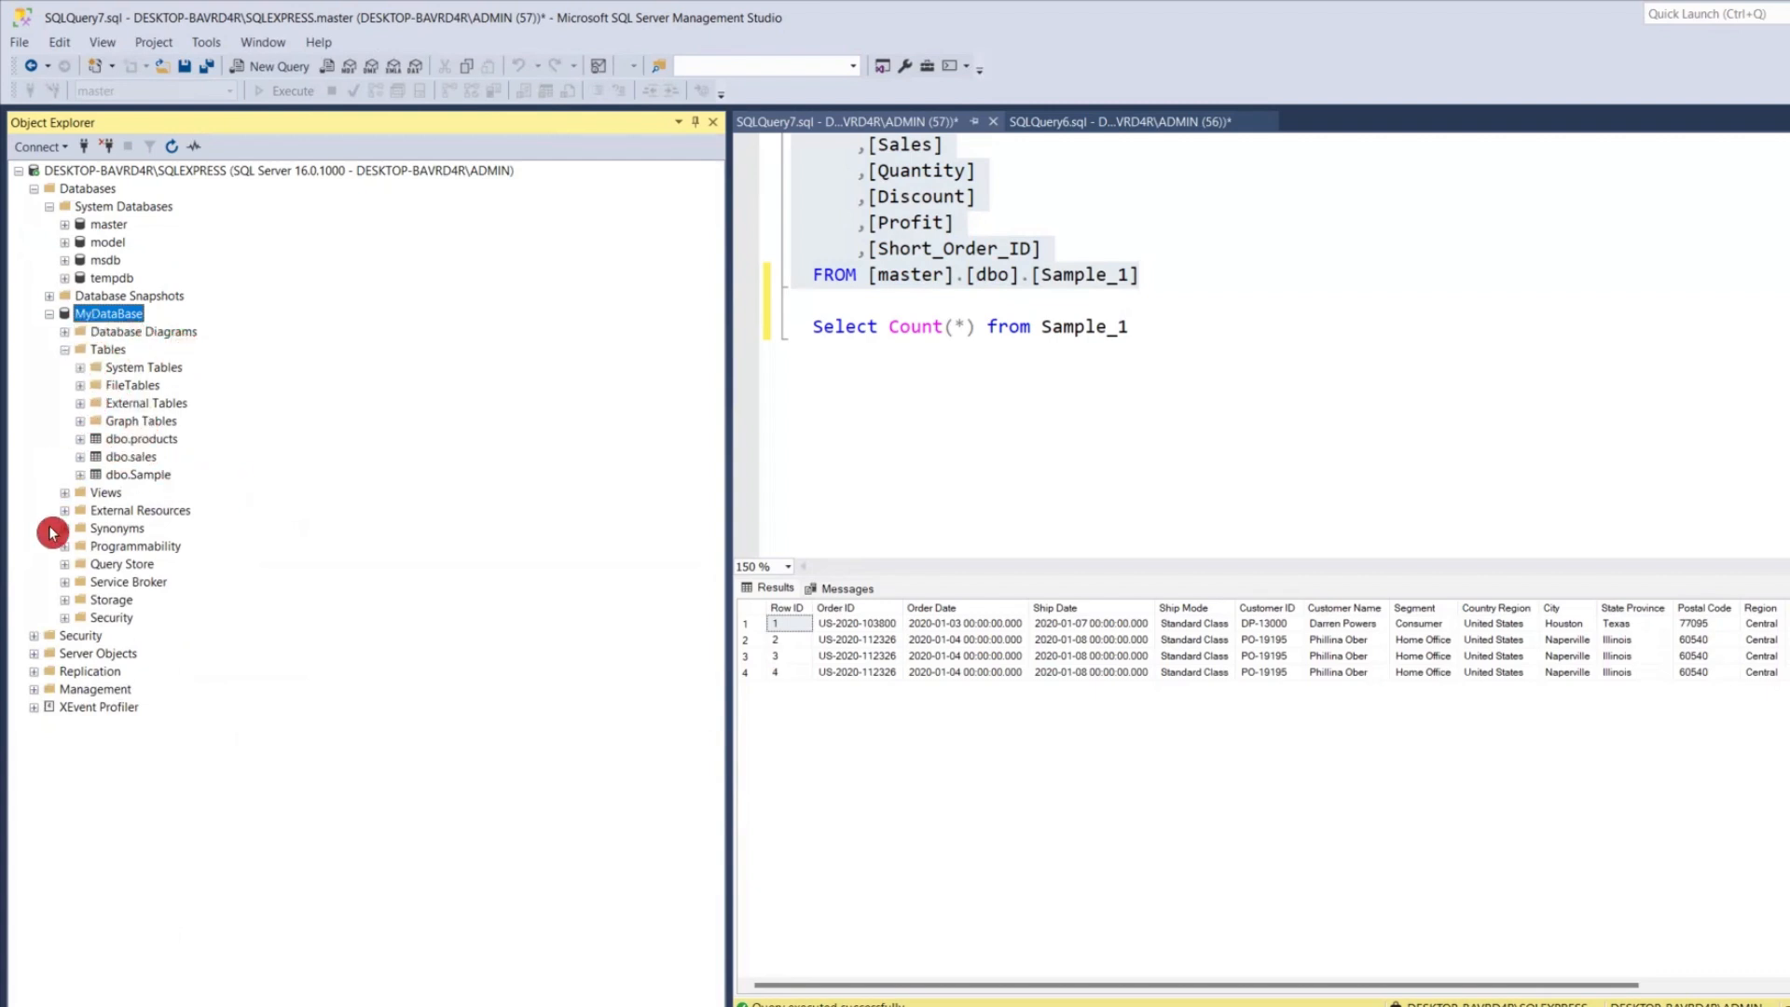
pyautogui.click(64, 546)
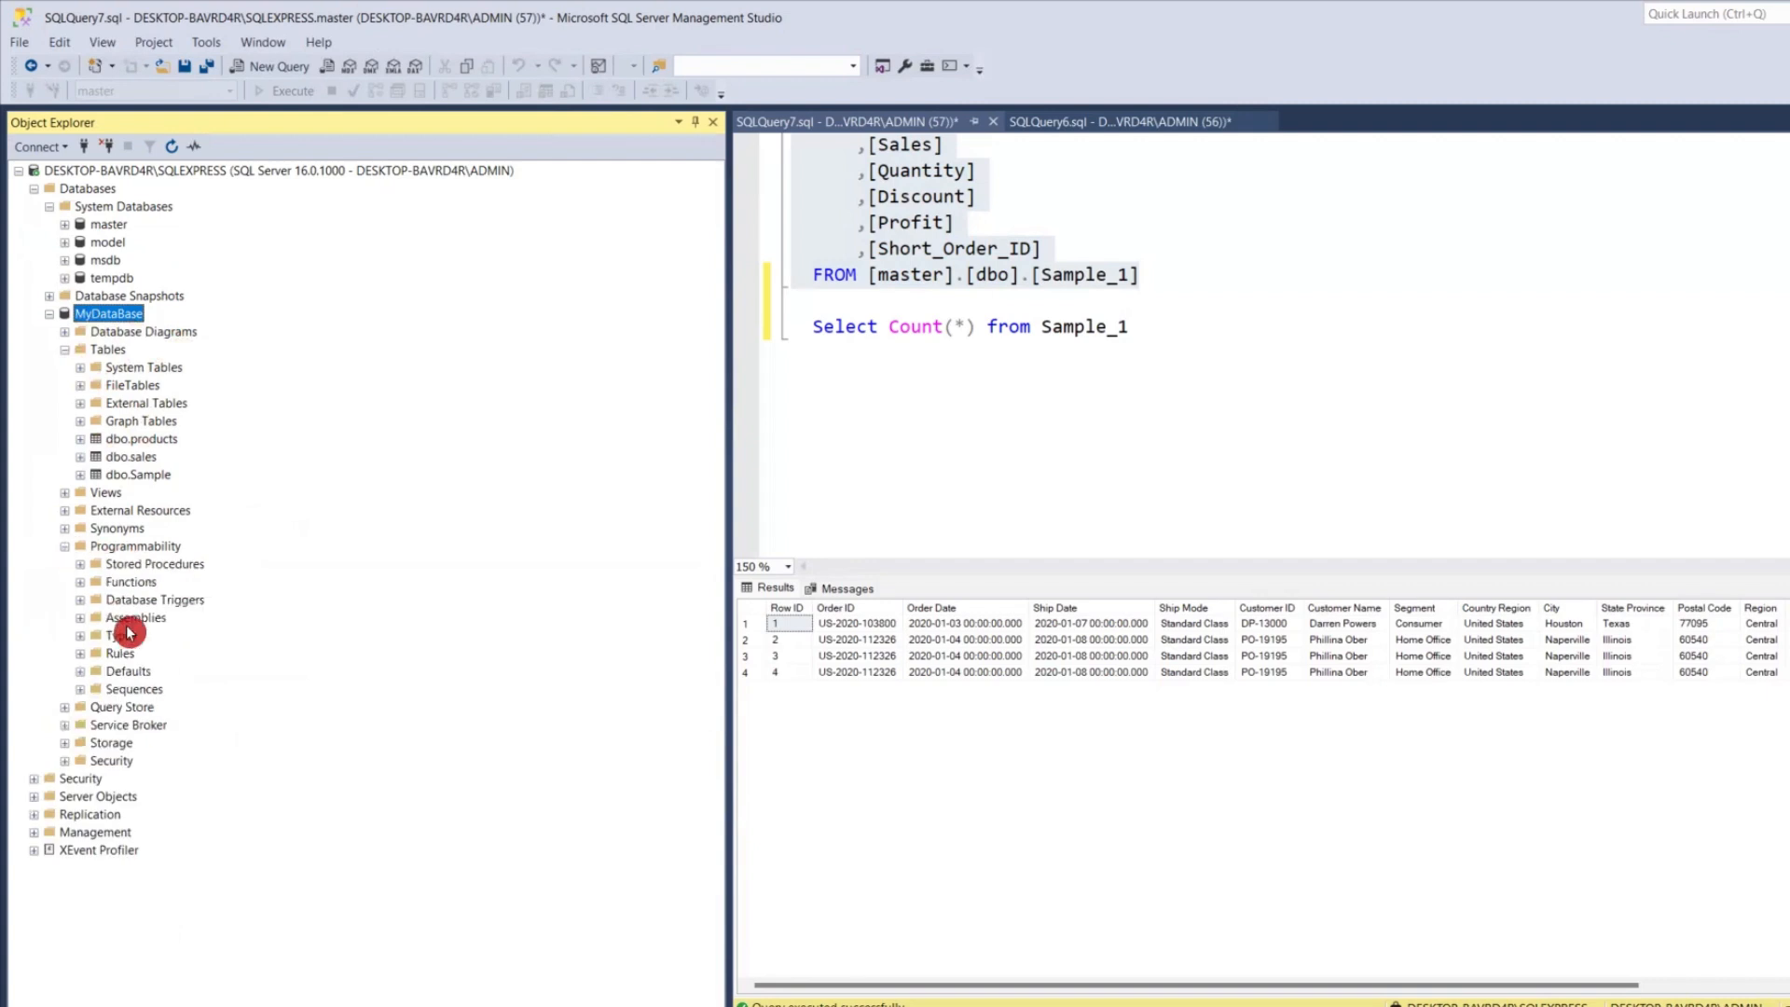
pyautogui.click(147, 563)
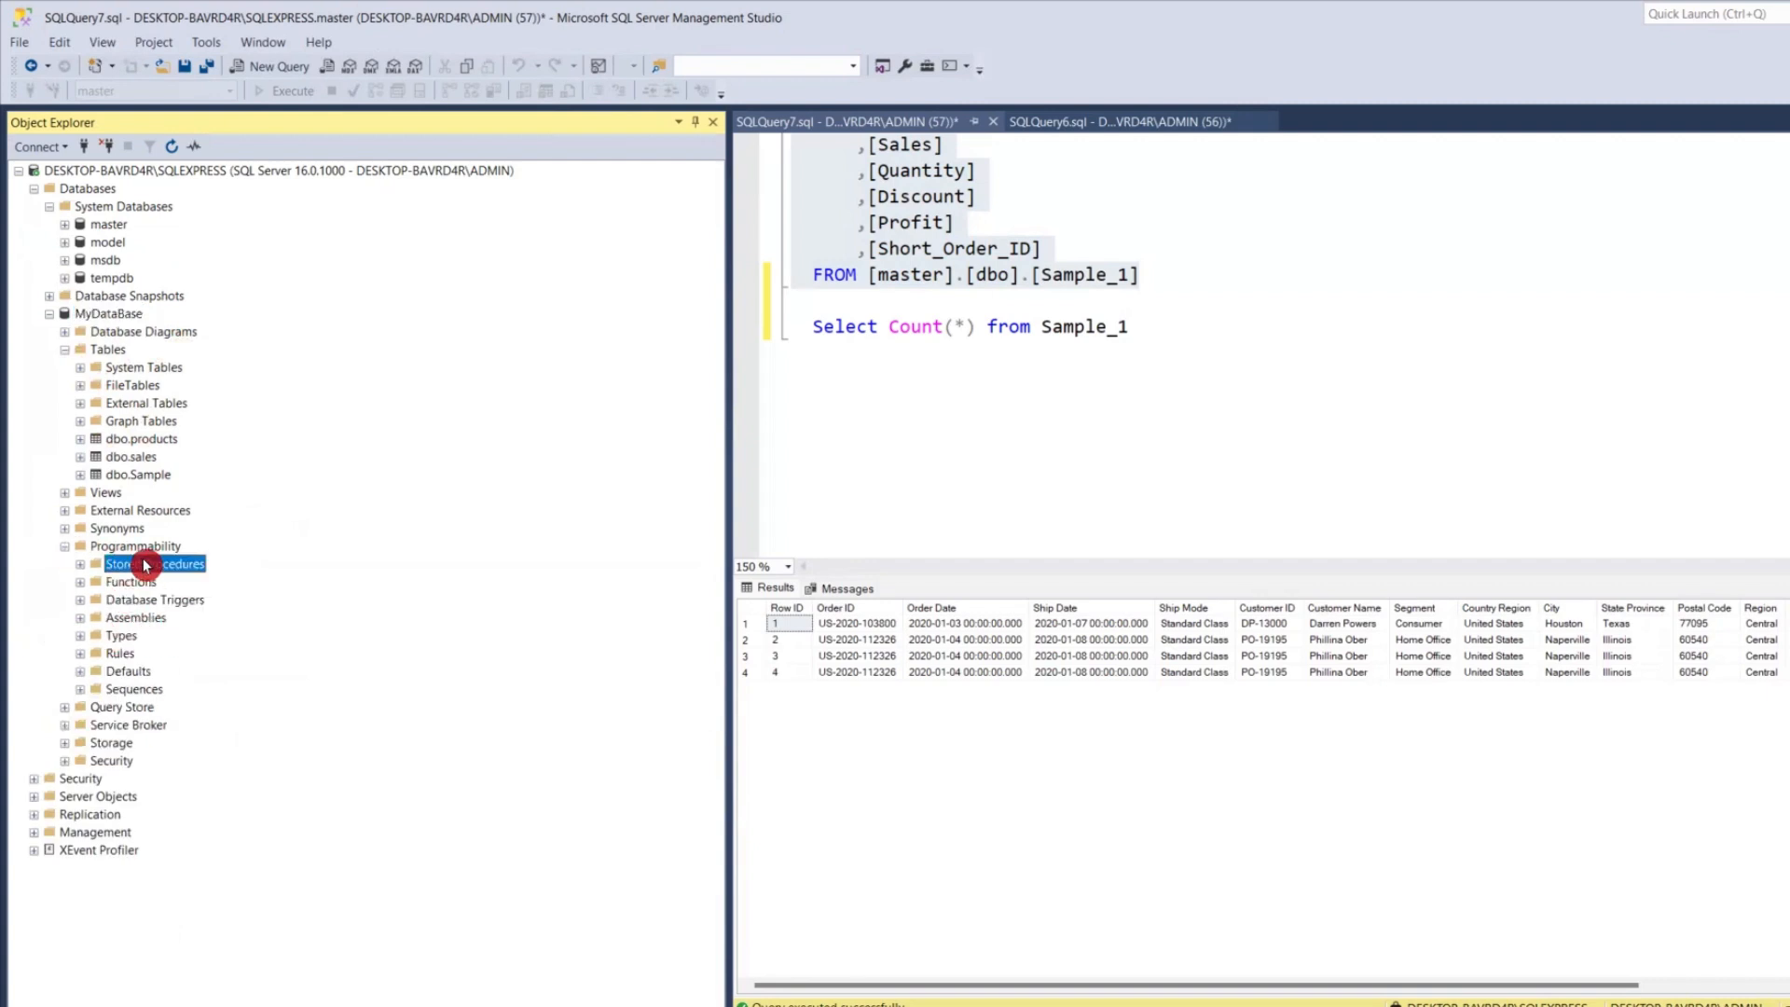
pyautogui.click(82, 566)
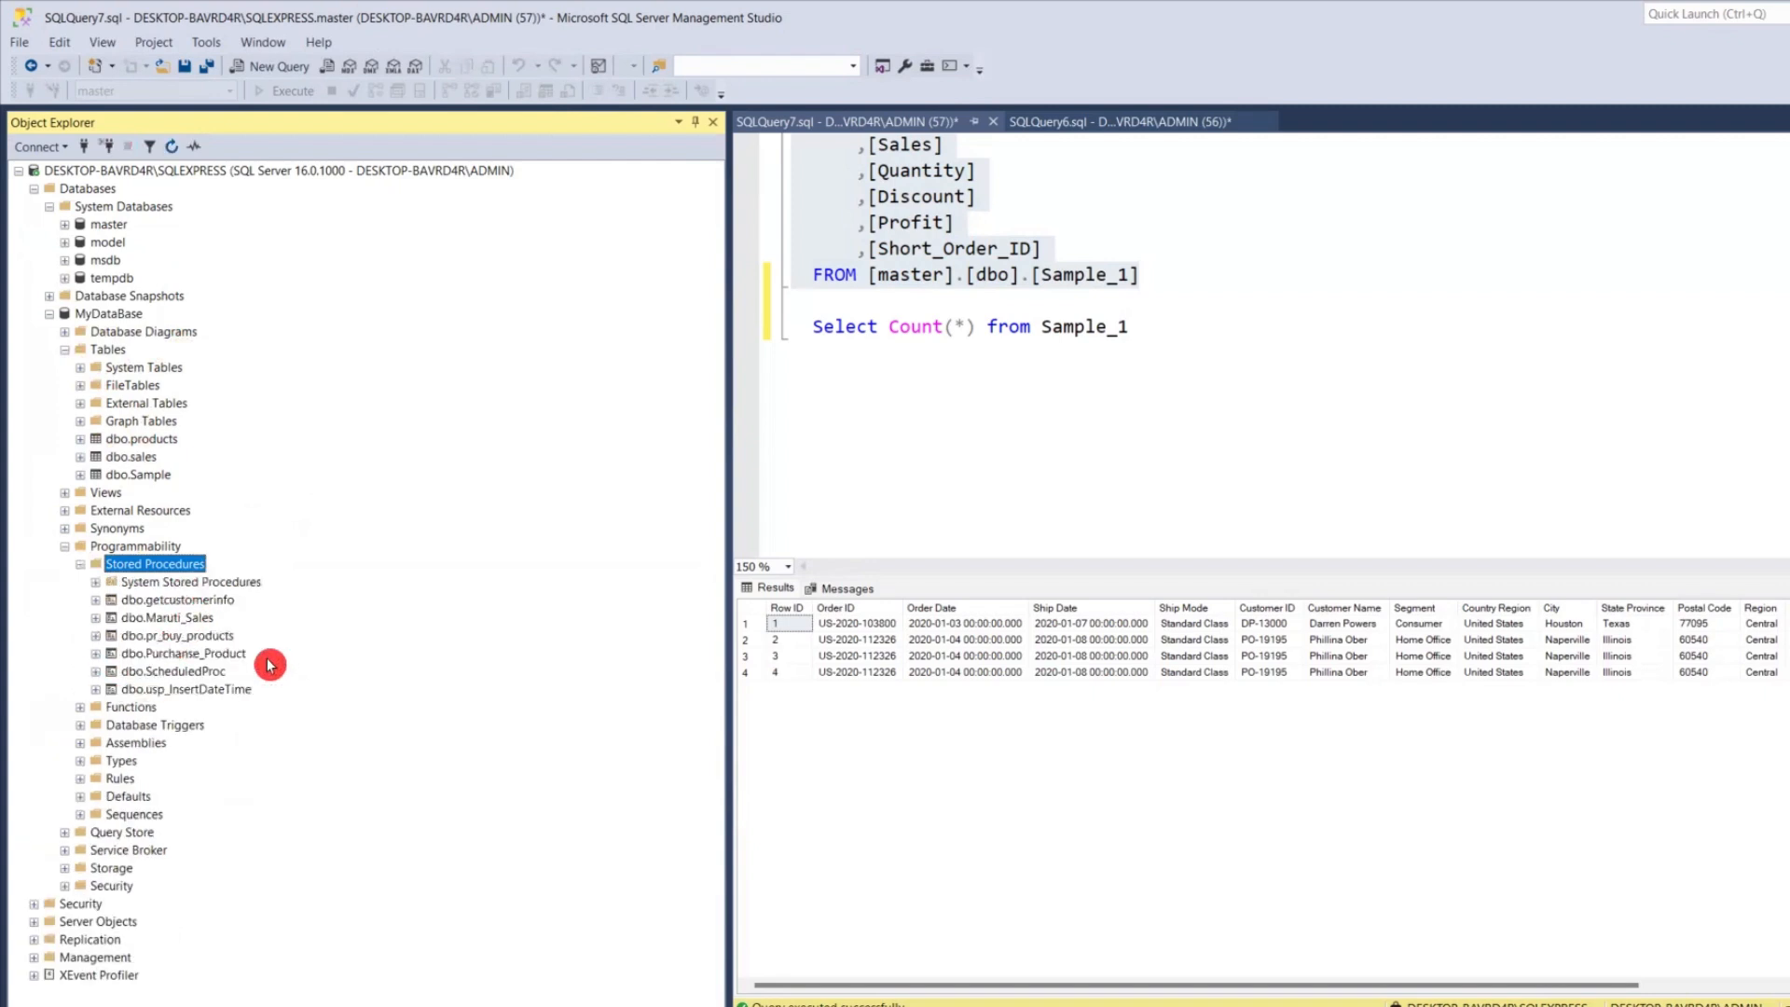
# - Script the stored procedure dbo.Maruti_Sales as a CREATE statement in a new query window
pyautogui.click(181, 618)
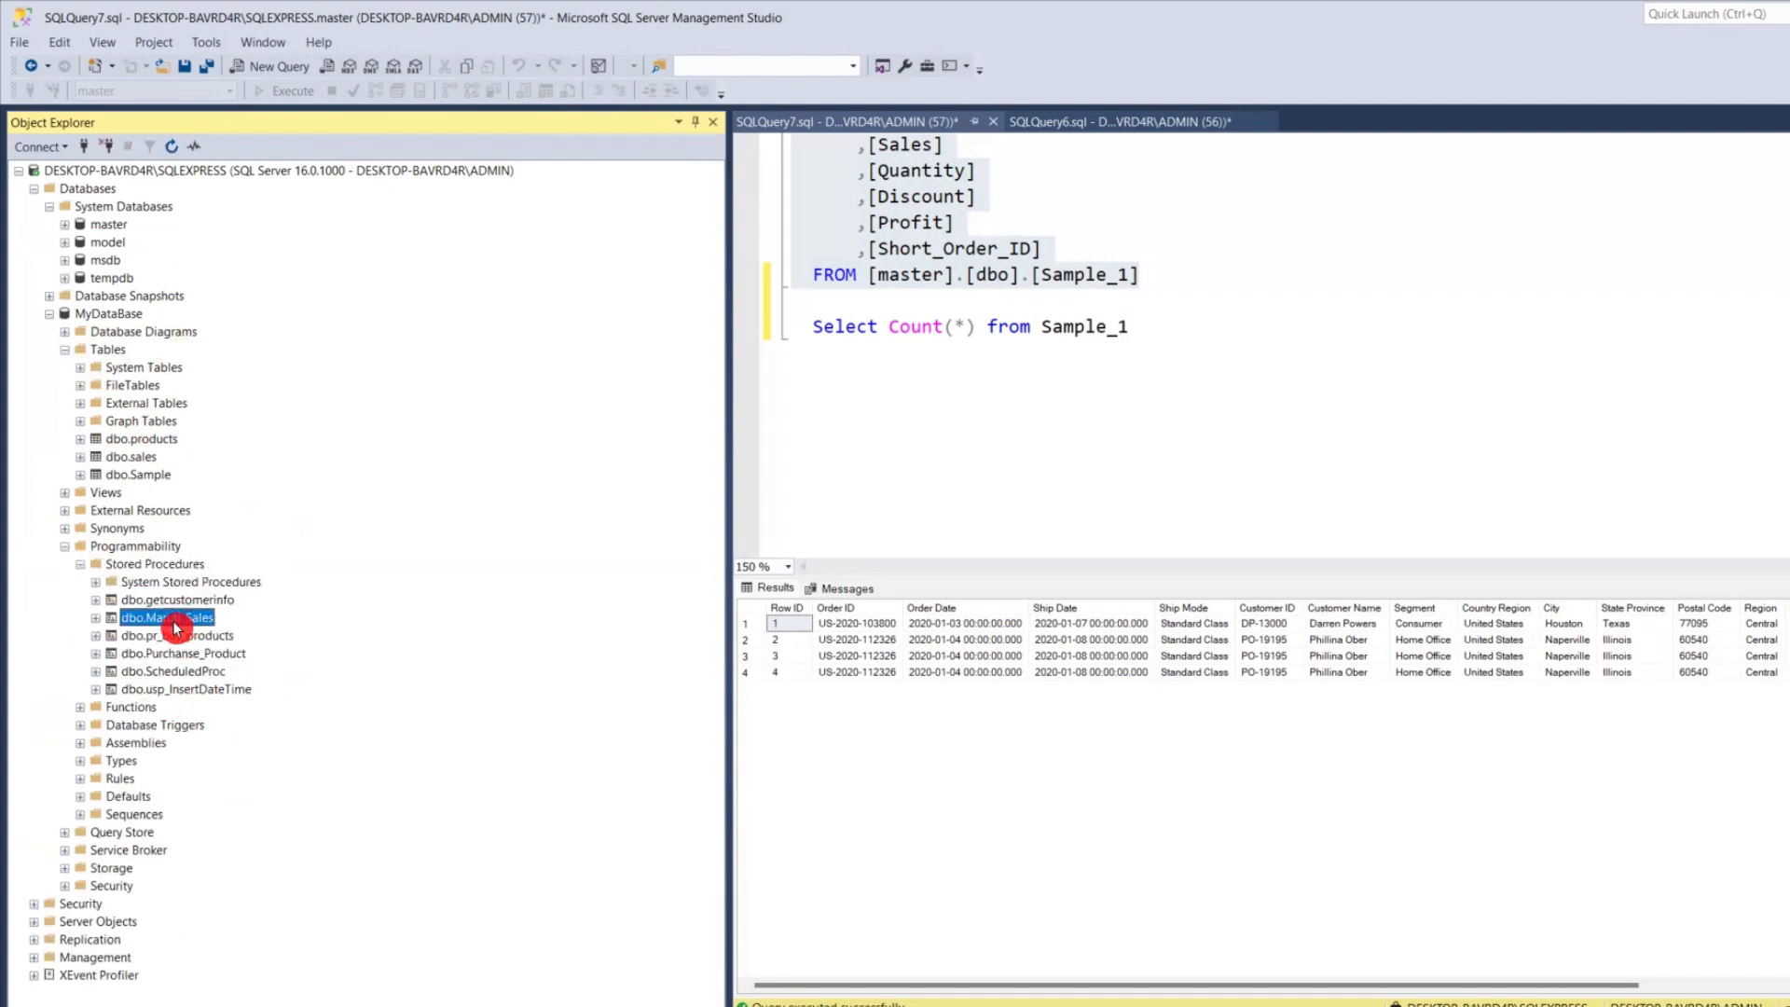
pyautogui.rightClick(175, 622)
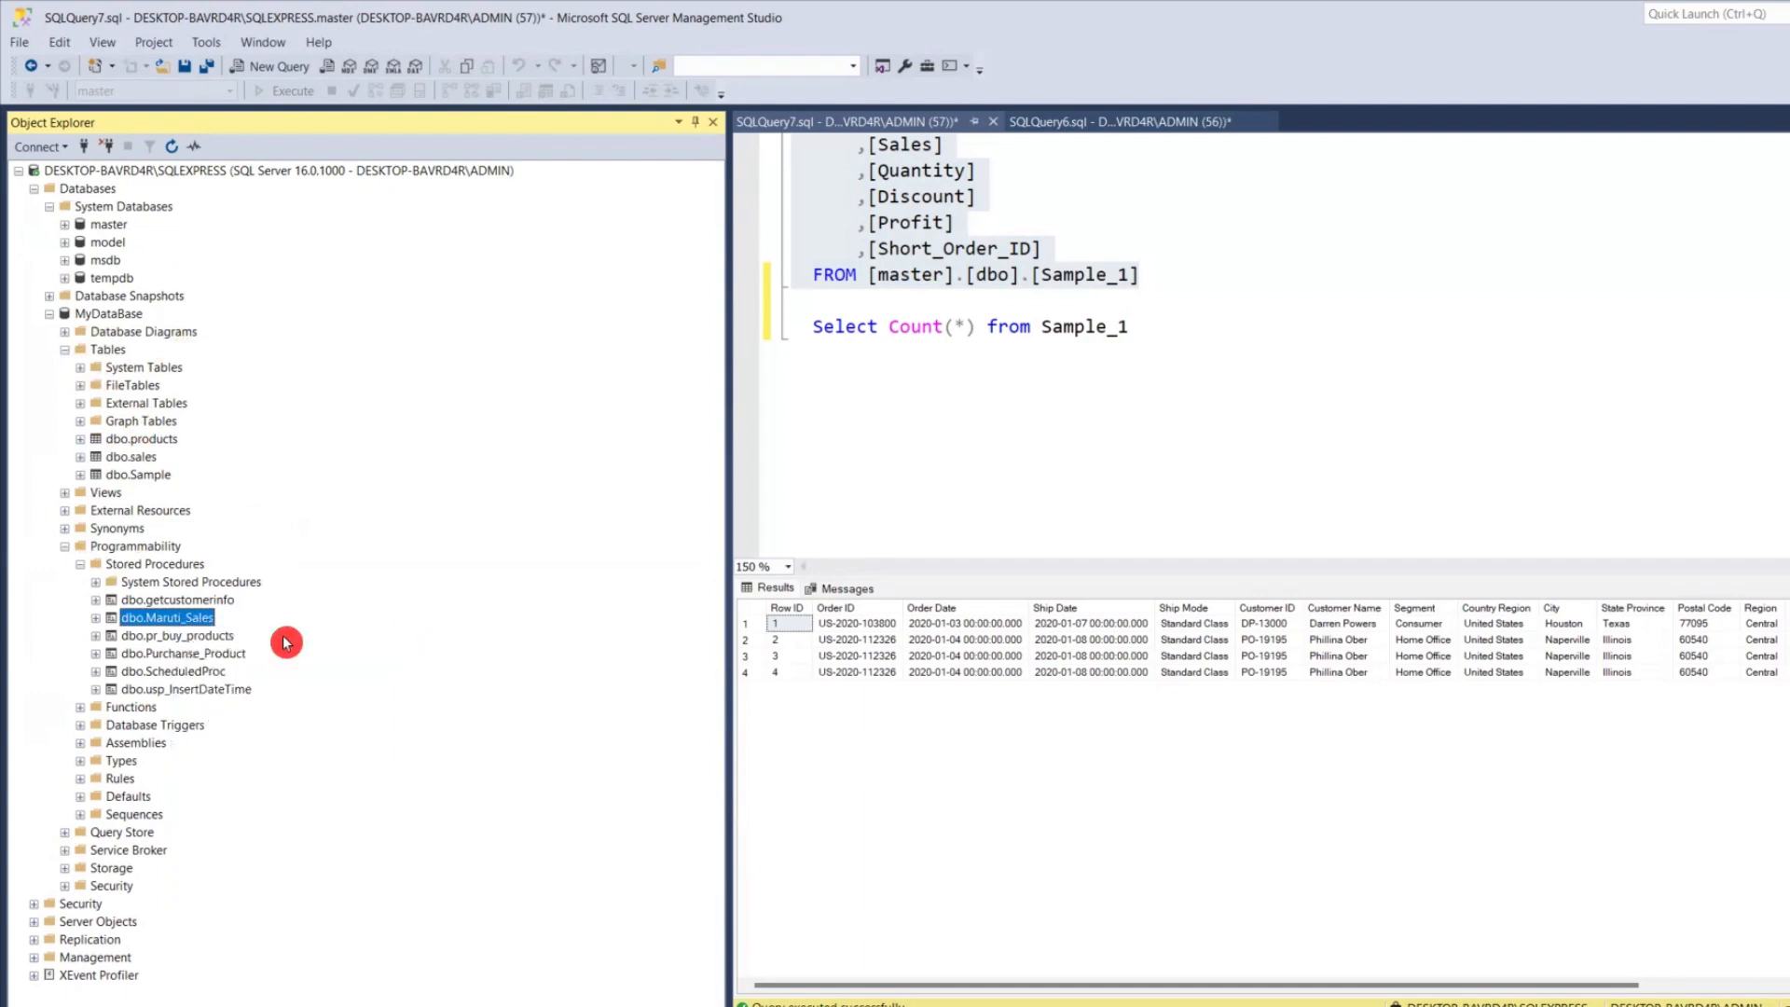
pyautogui.click(573, 688)
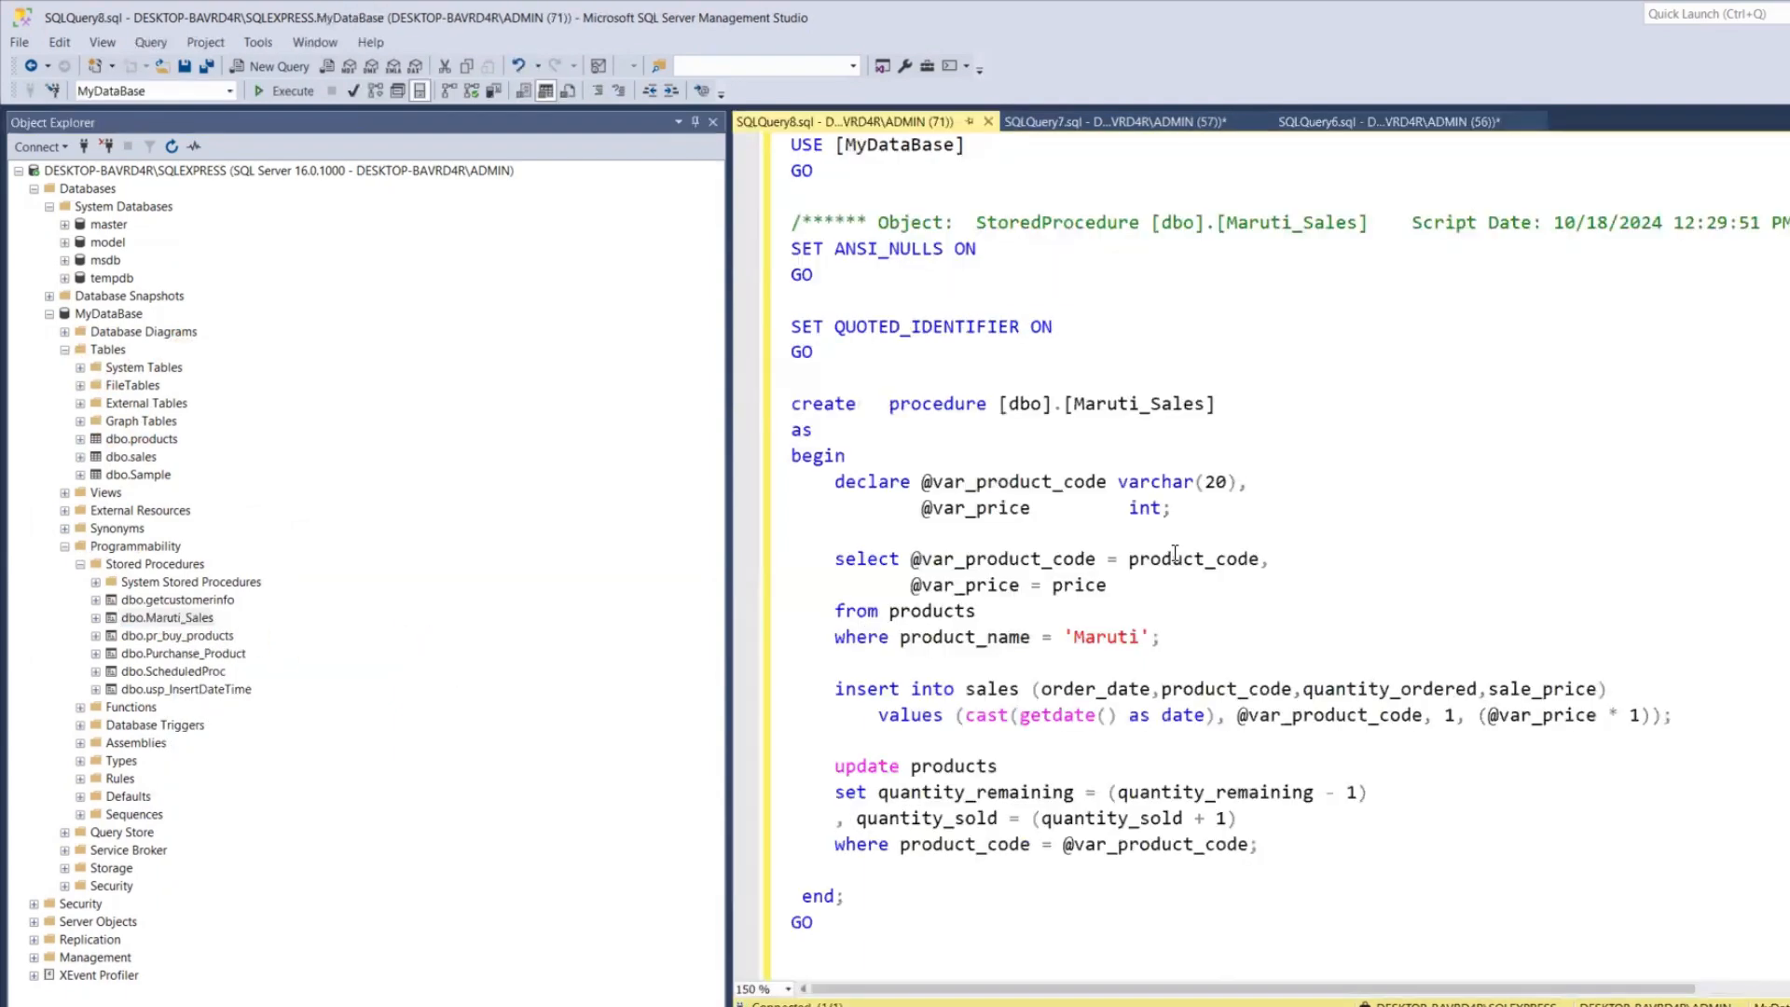
pyautogui.scroll(-1, 1175, 553)
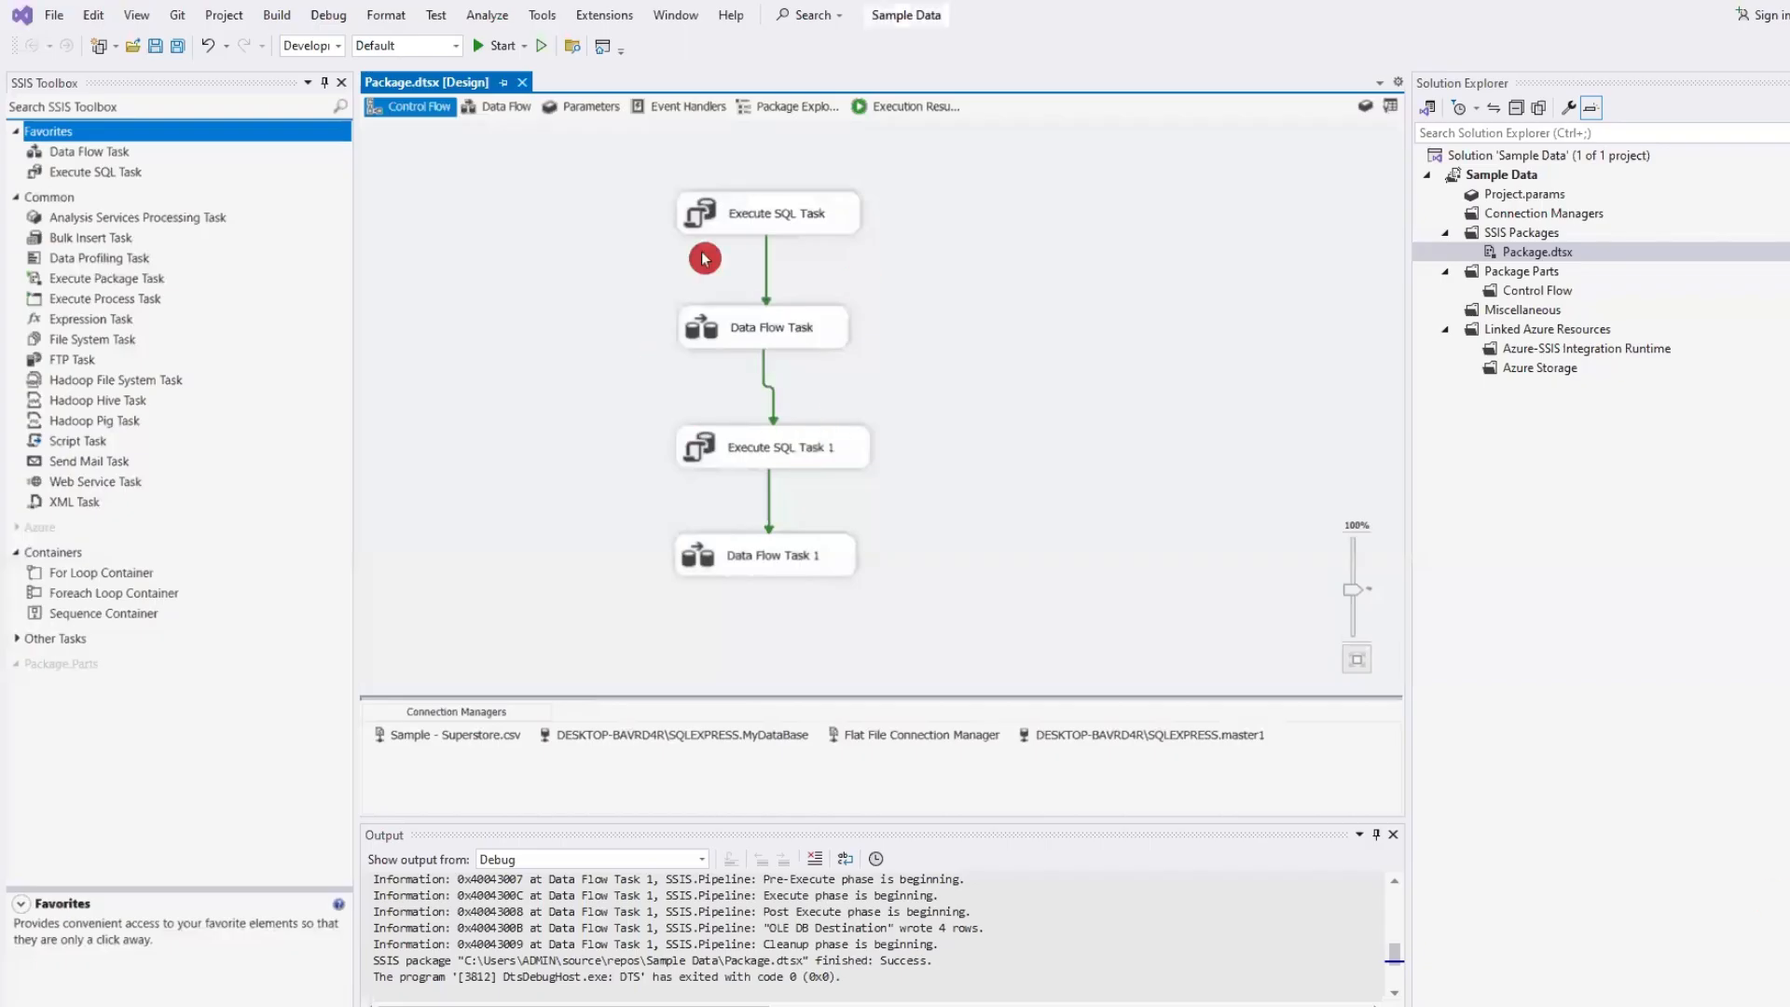
# - Switch to Visual Studio, add a separate Execute SQL Task to the control flow, and set its connection to DESKTOP-BAVRD4R\SQLEXPRESS.MyDataBase
pyautogui.click(70, 177)
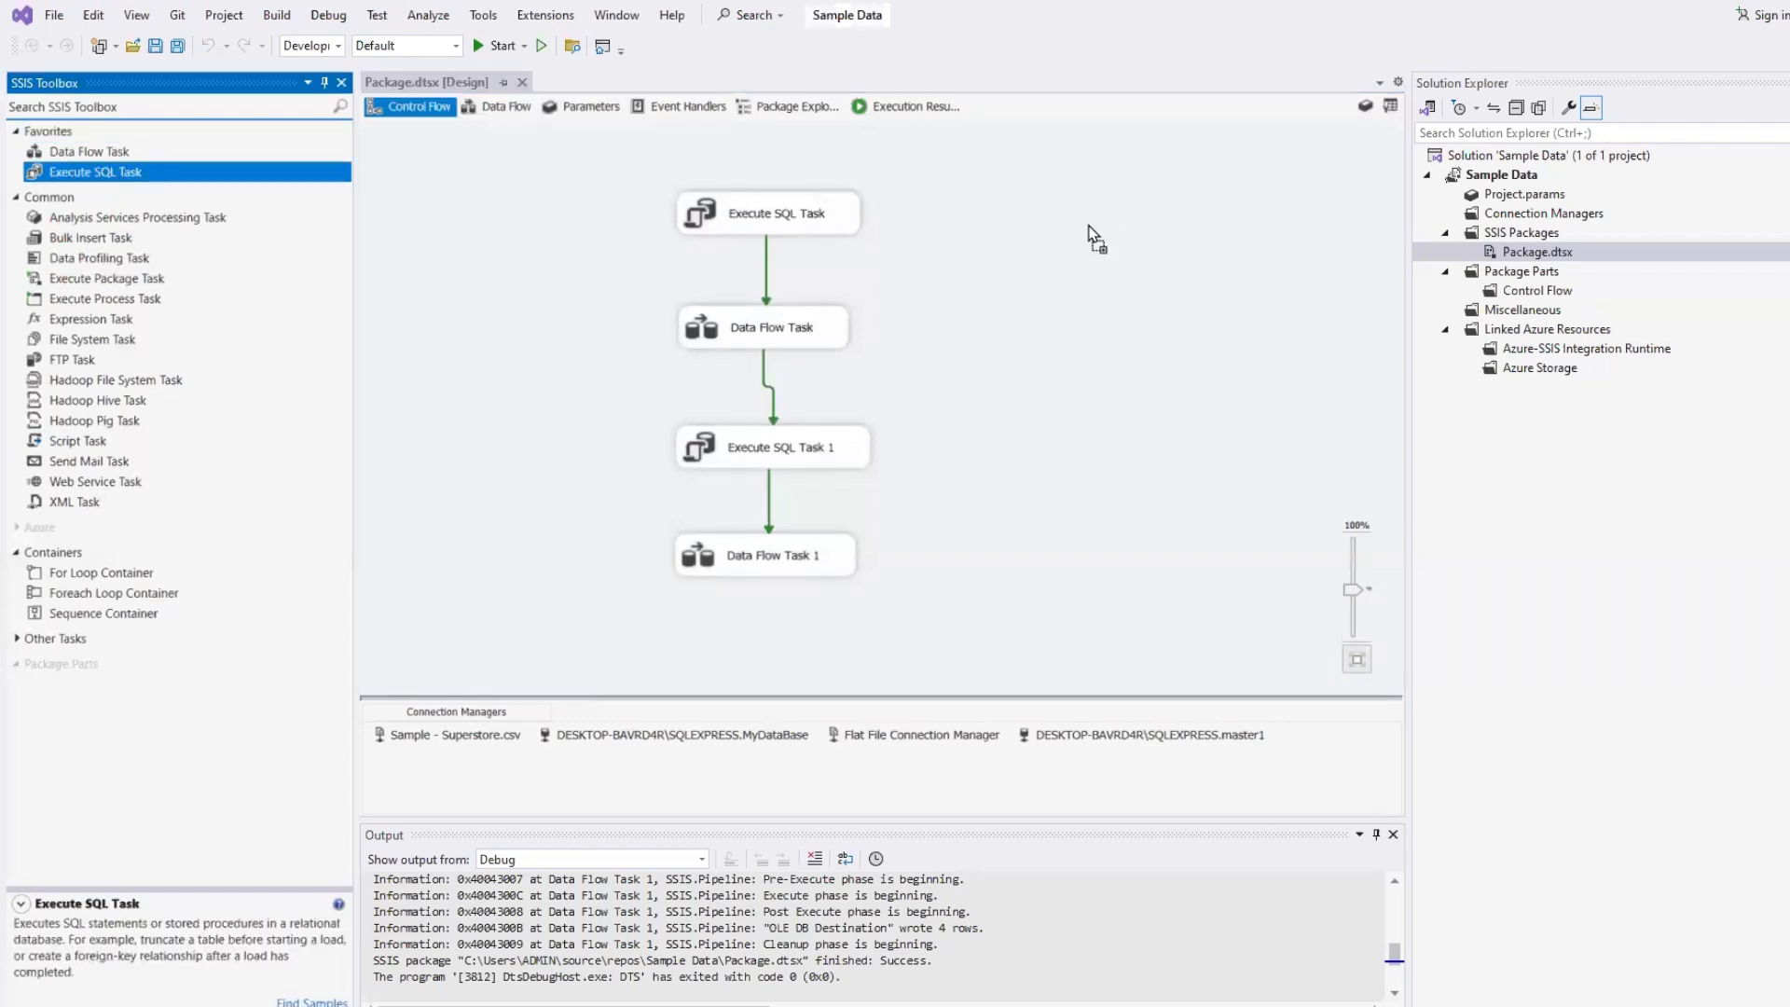
pyautogui.doubleClick(1230, 262)
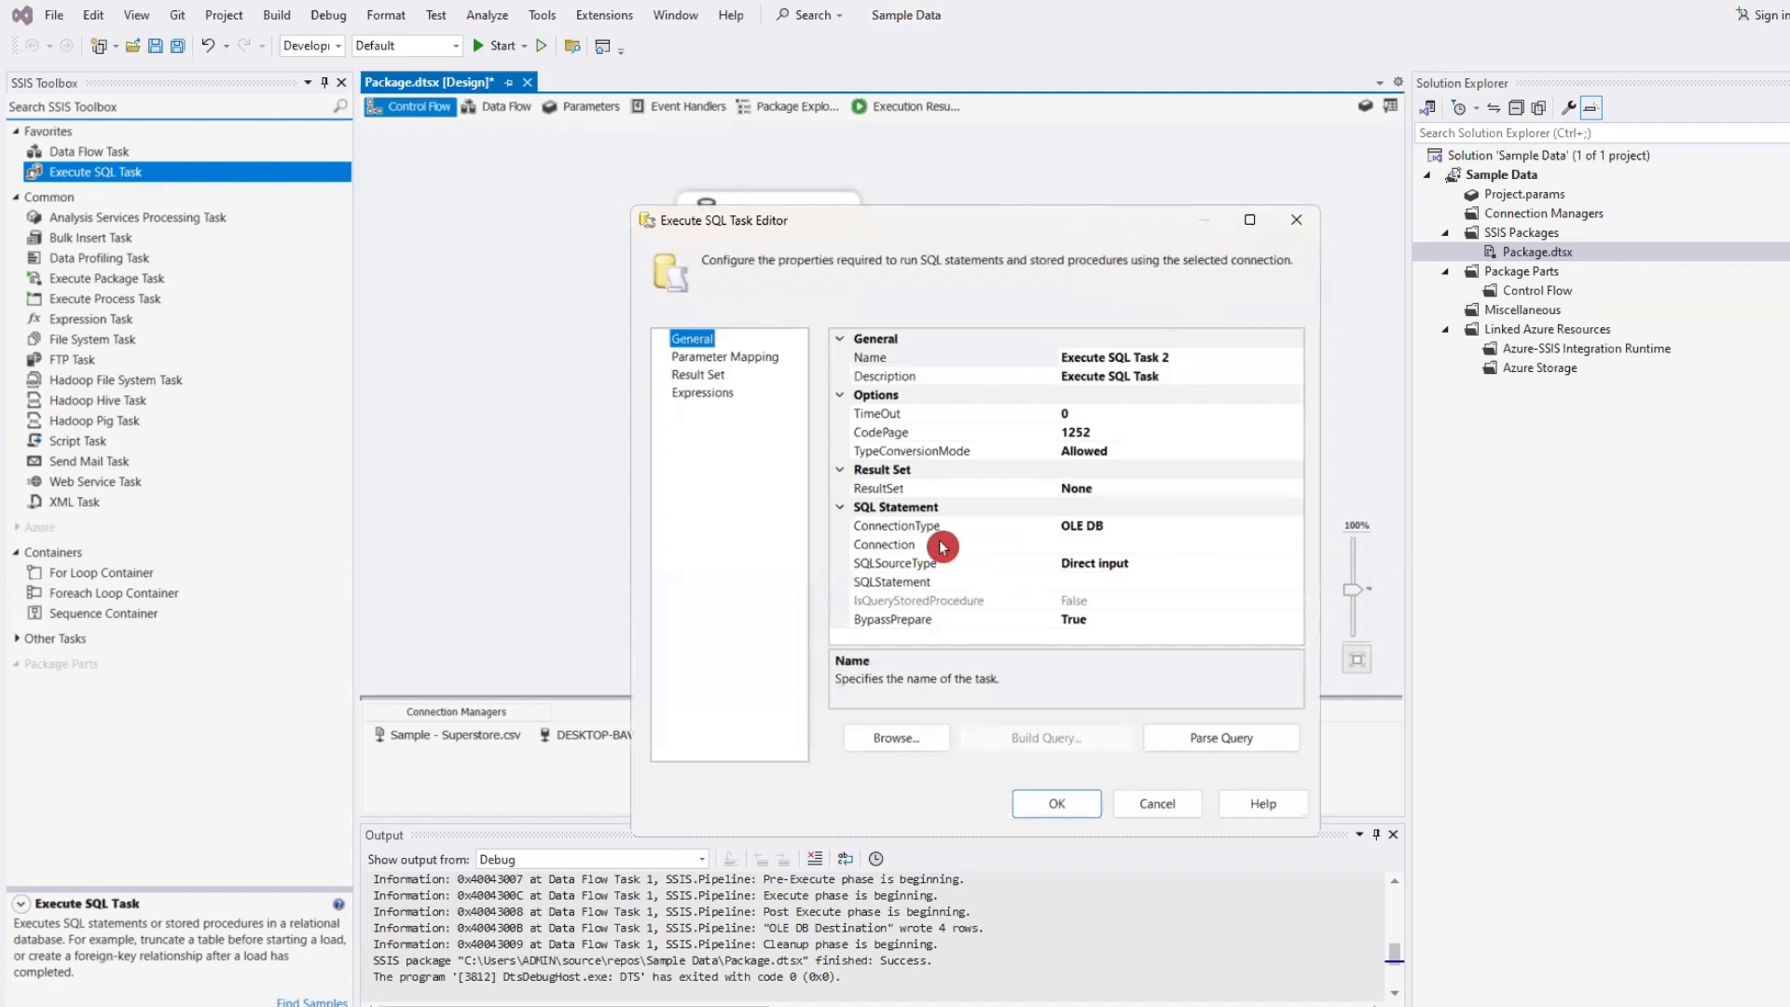
pyautogui.click(1107, 542)
pyautogui.click(1292, 545)
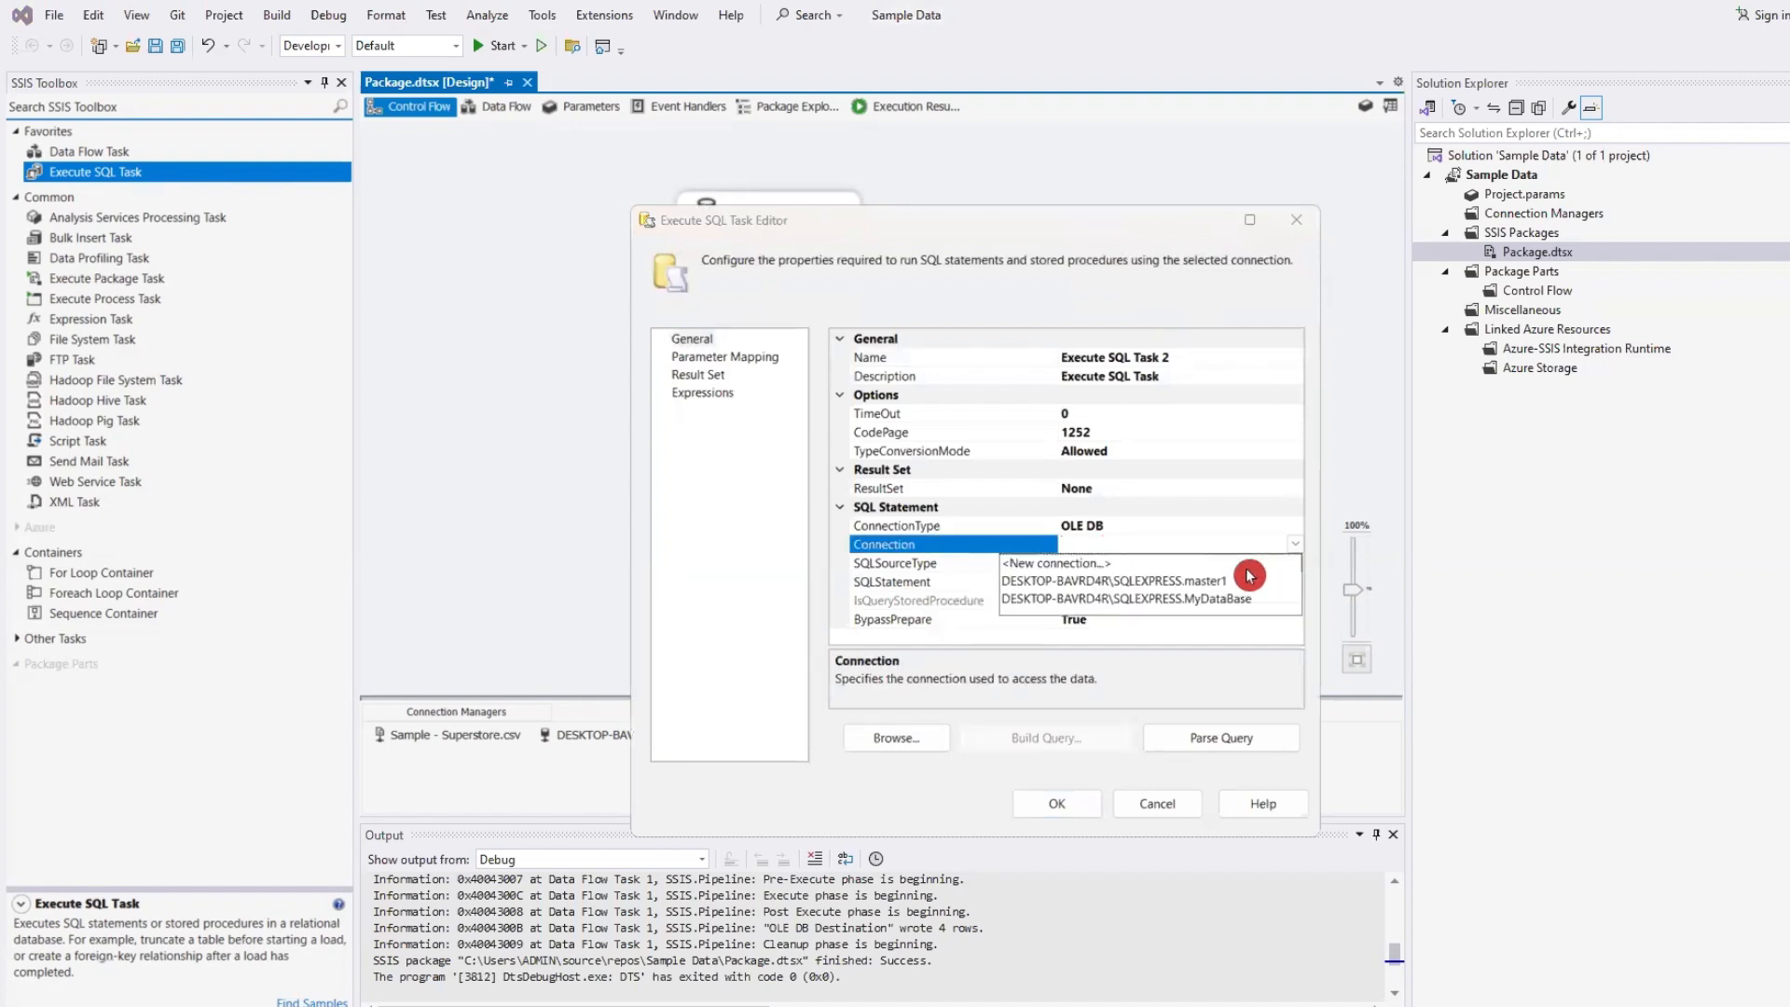
pyautogui.click(1202, 598)
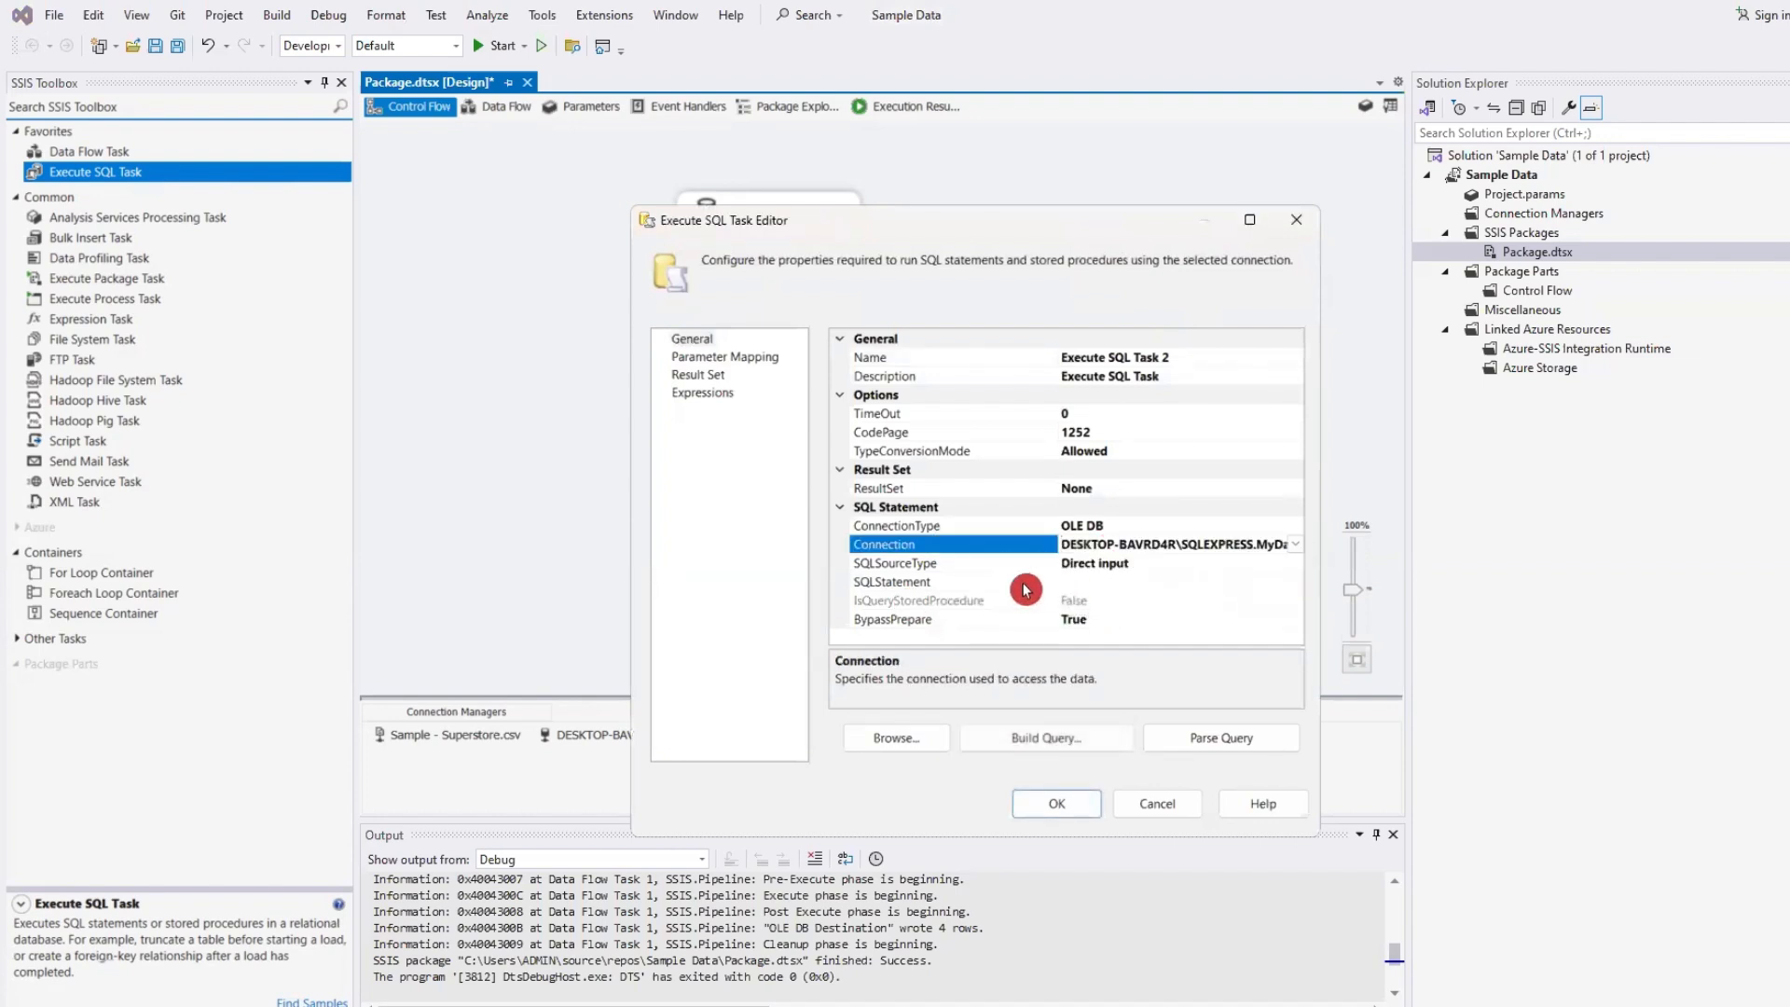
# - Set the new task's SQL statement to Exec [dbo].[Maruti_Sales], copying the procedure name from its script in SQL Server Management Studio
pyautogui.click(1114, 582)
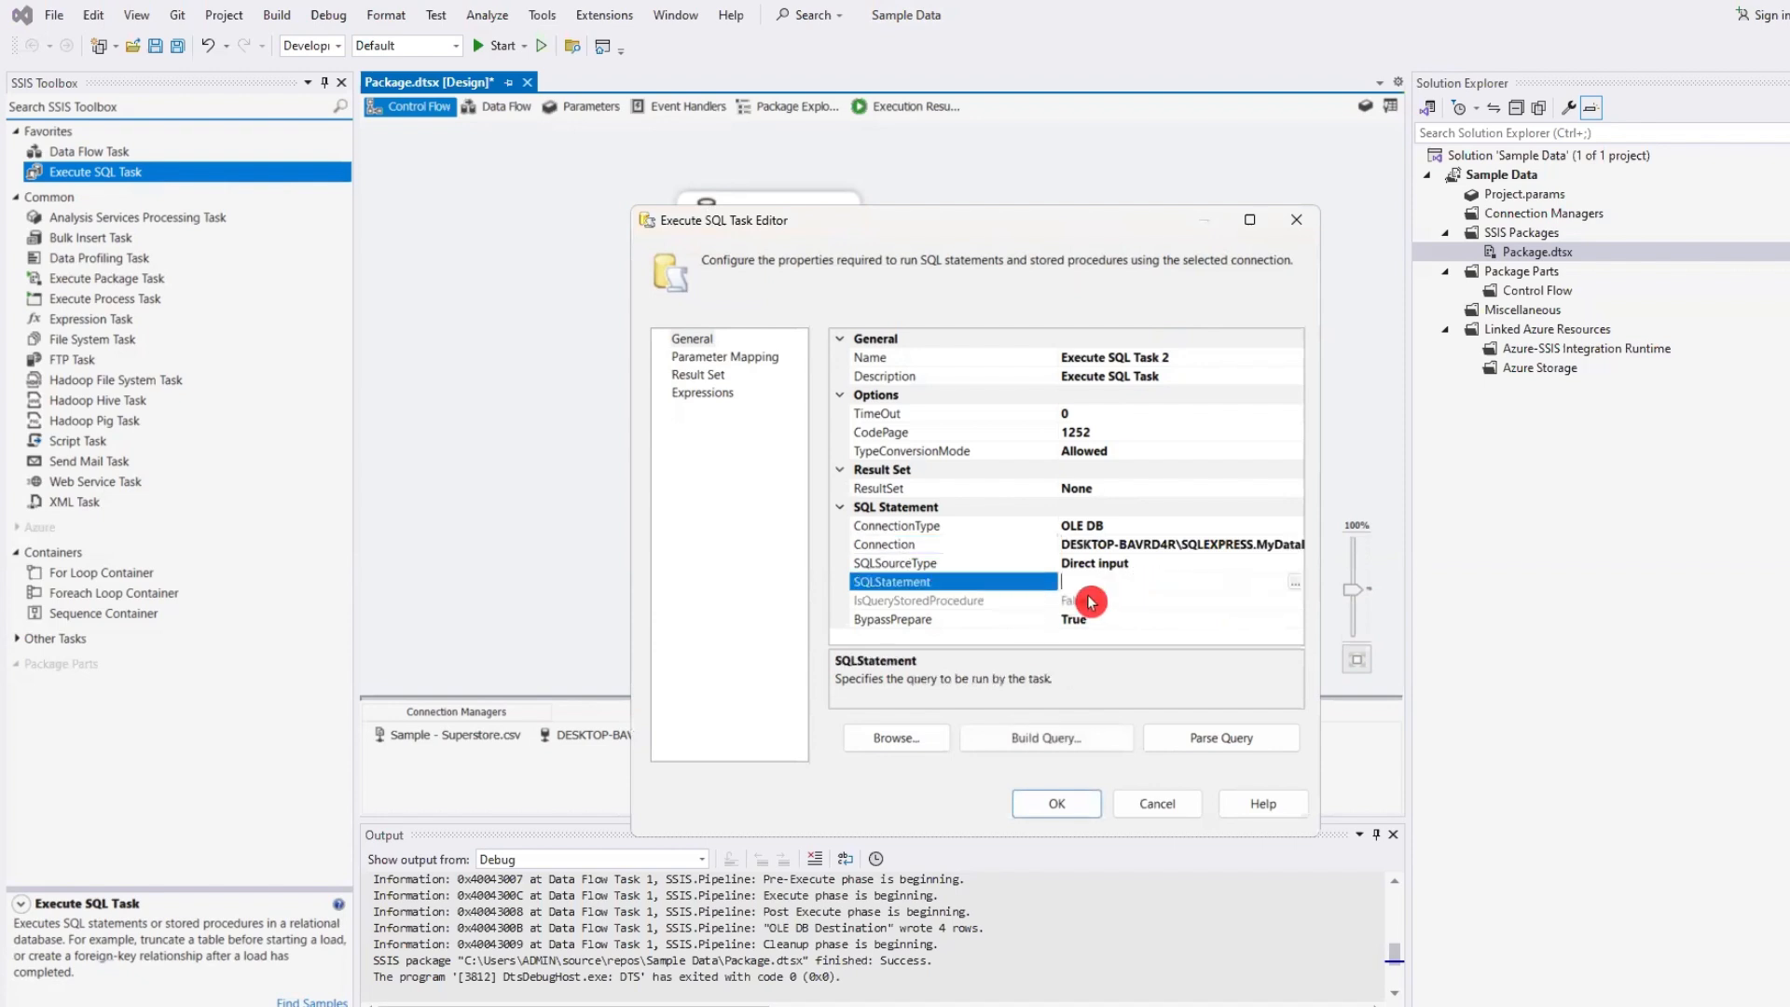
pyautogui.click(1297, 585)
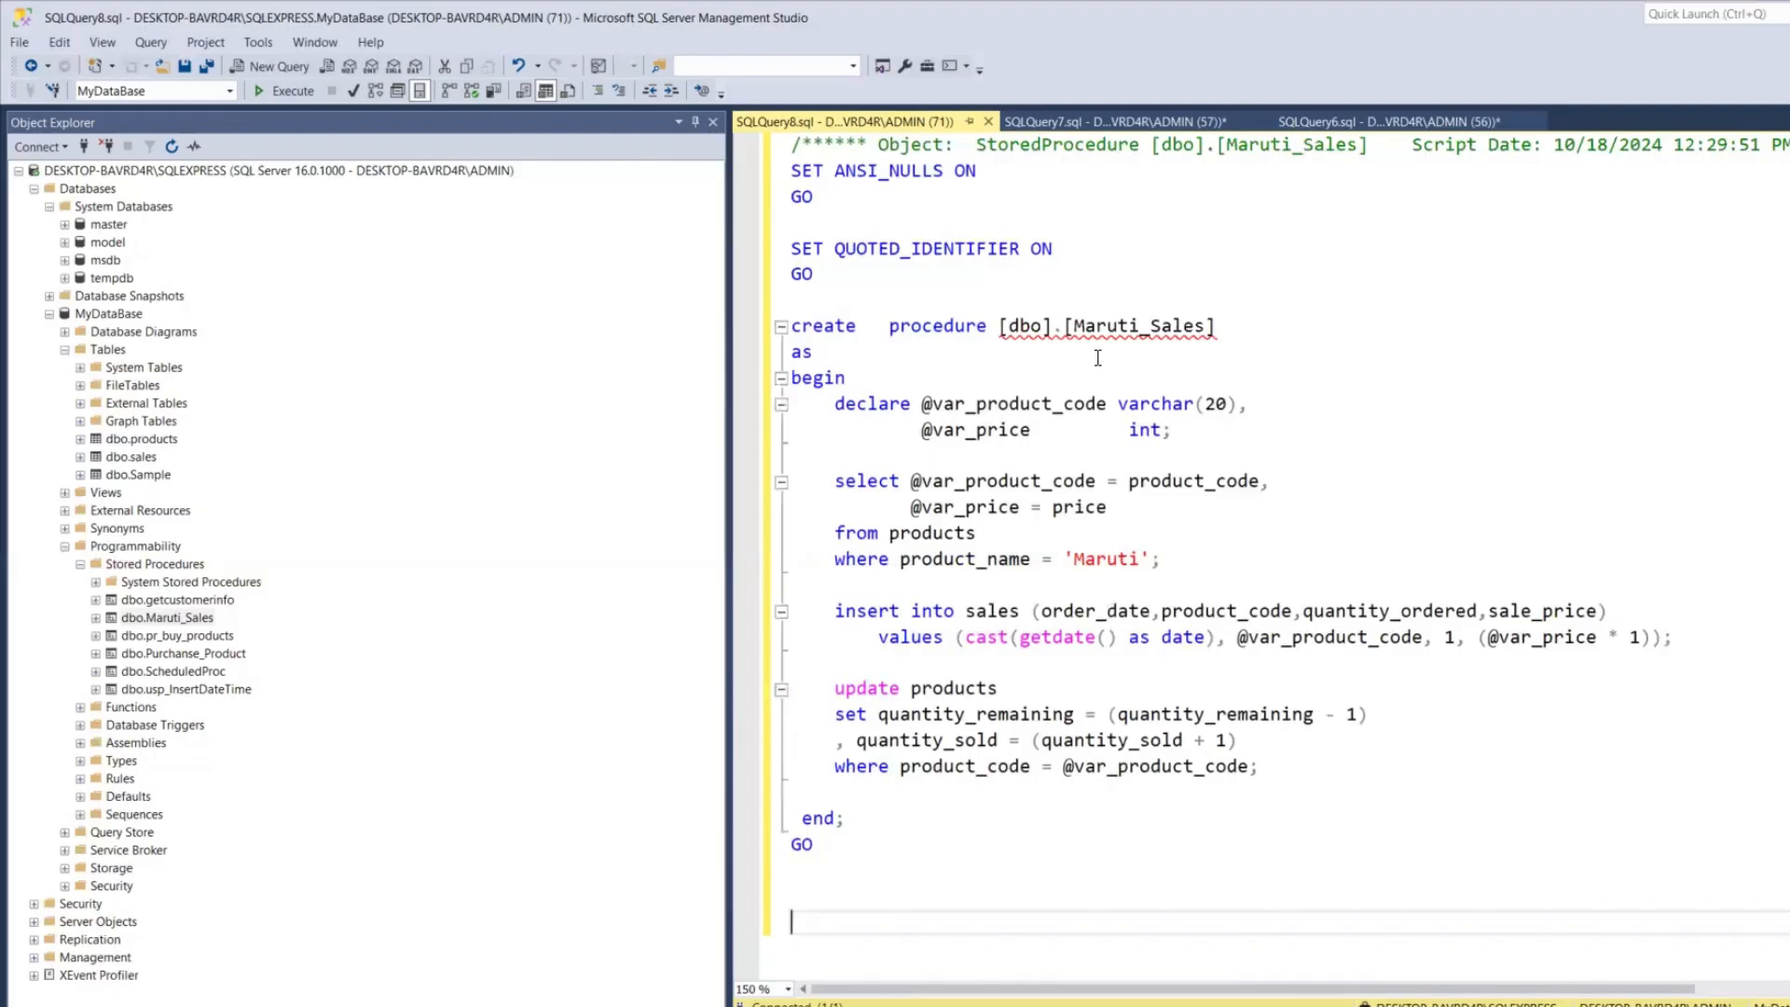
pyautogui.scroll(1, 1033, 325)
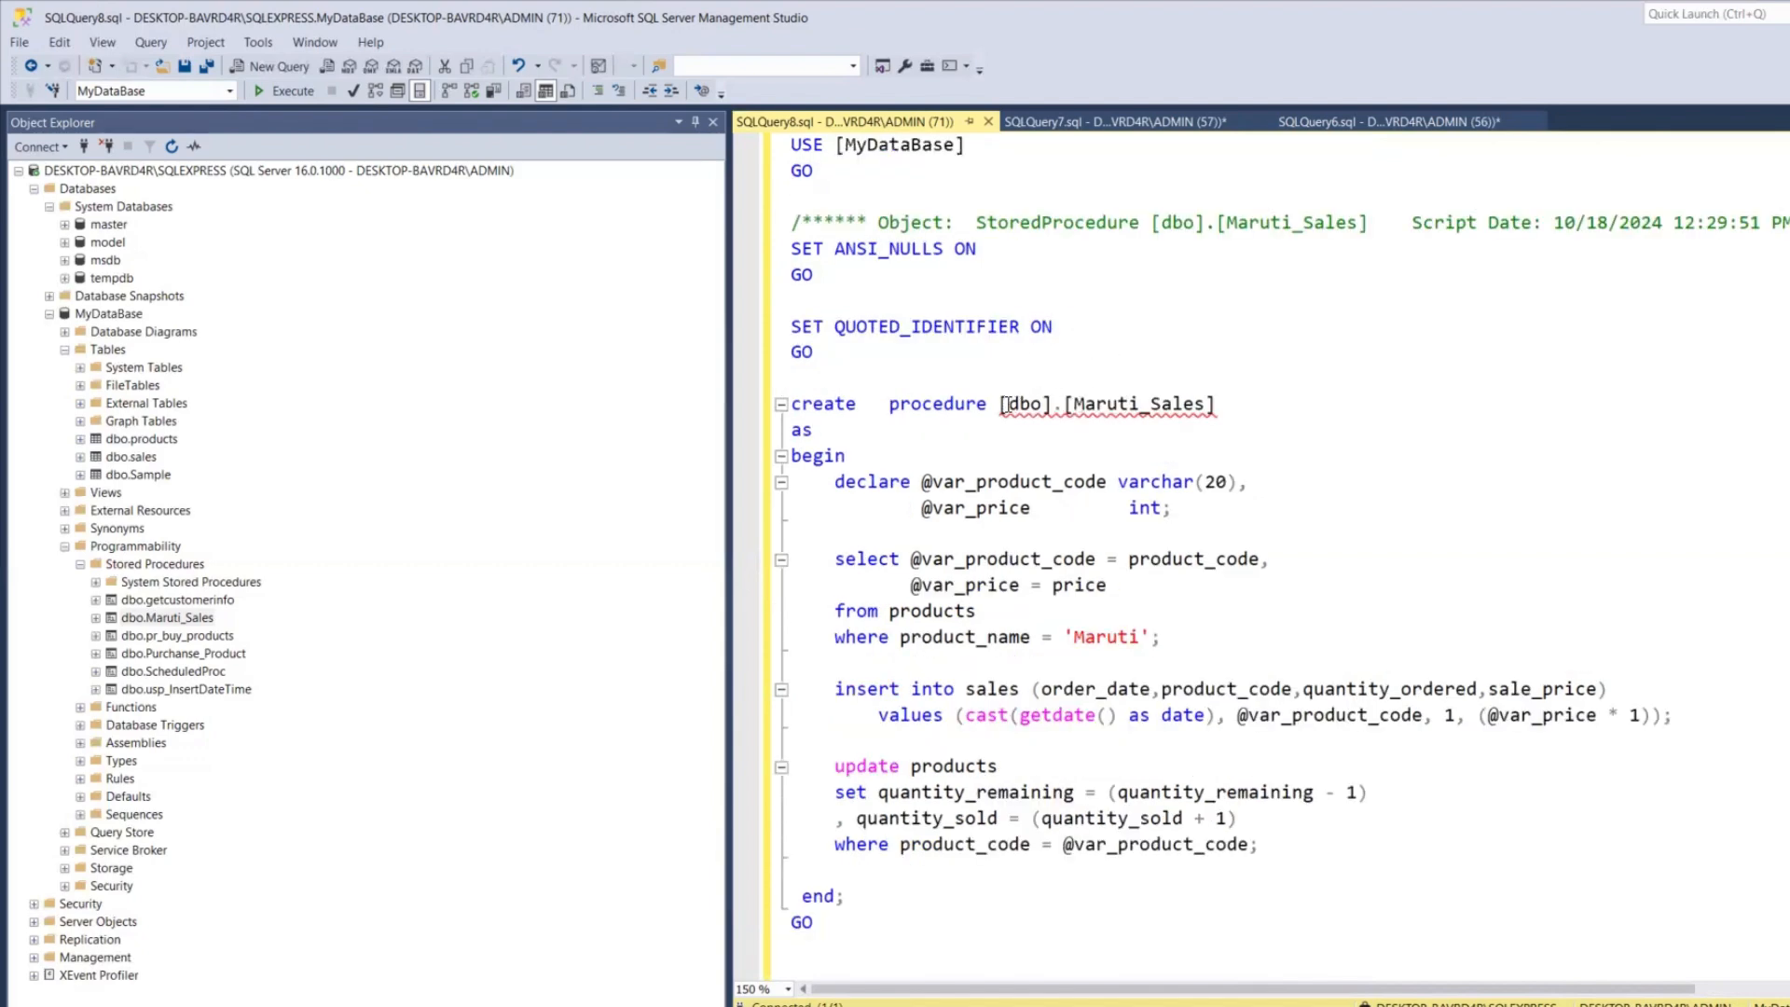
pyautogui.moveTo(1000, 405); pyautogui.dragTo(1217, 407)
pyautogui.hotkey('ctrl', 'c')
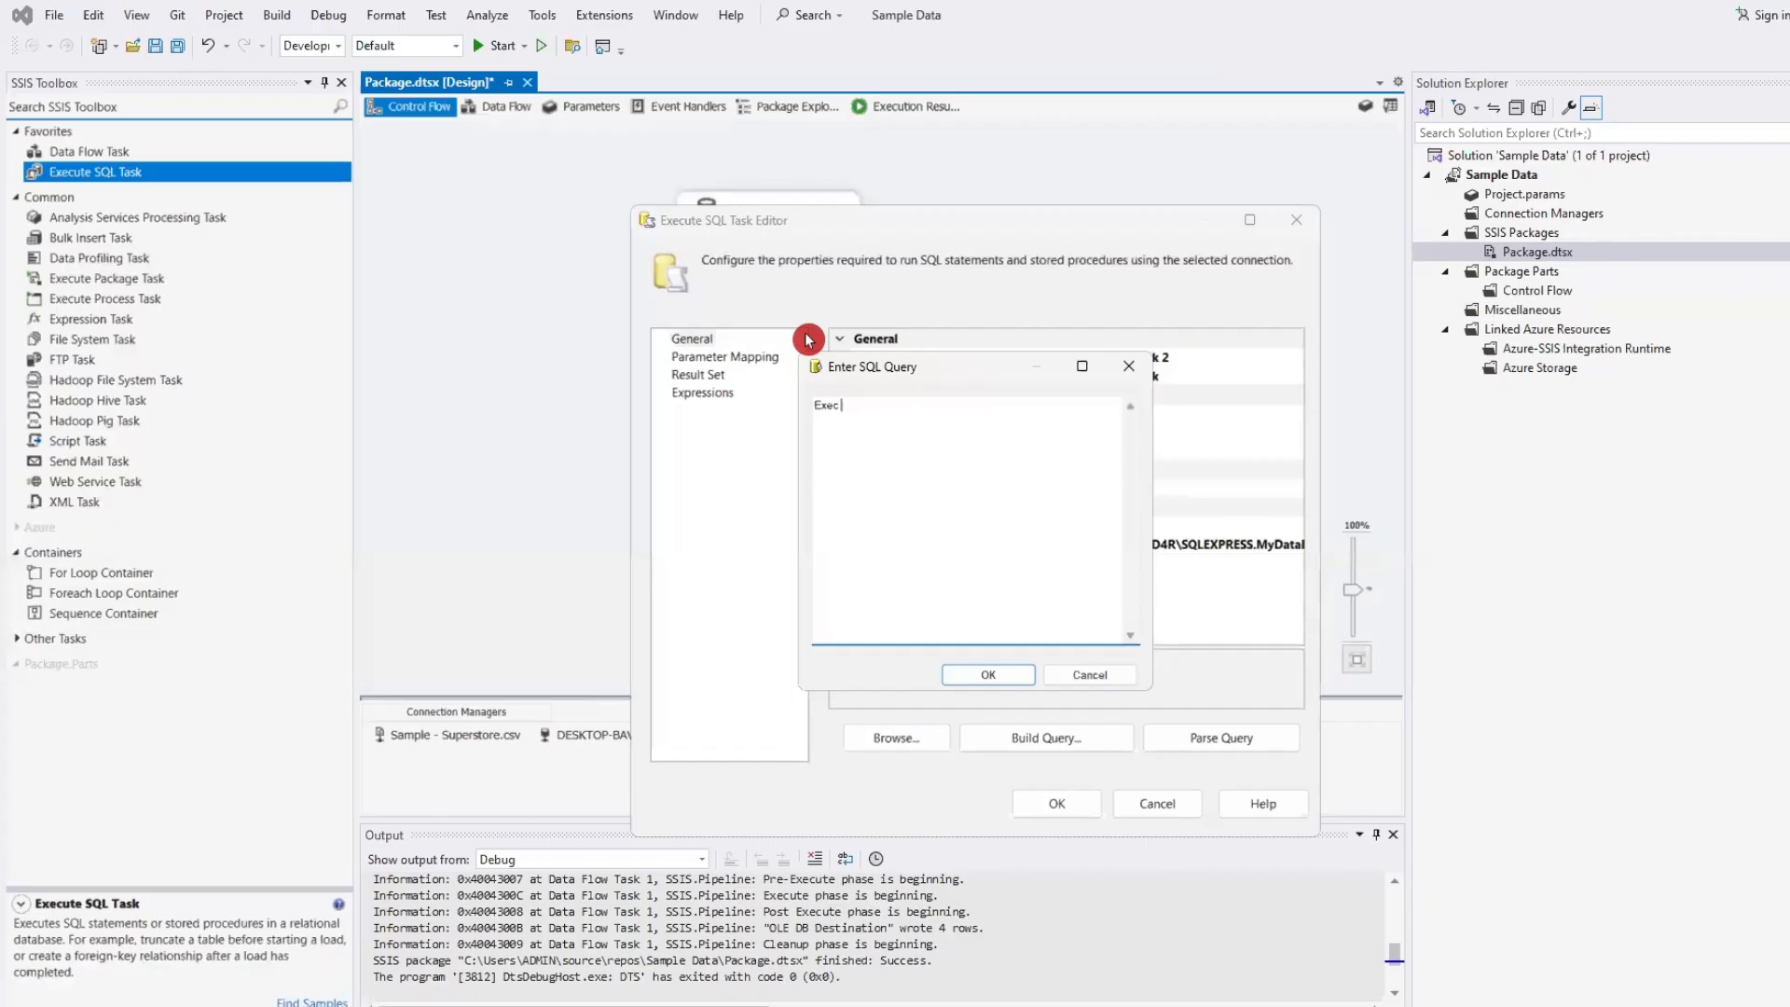
pyautogui.click(912, 402)
pyautogui.hotkey('ctrl', 'v')
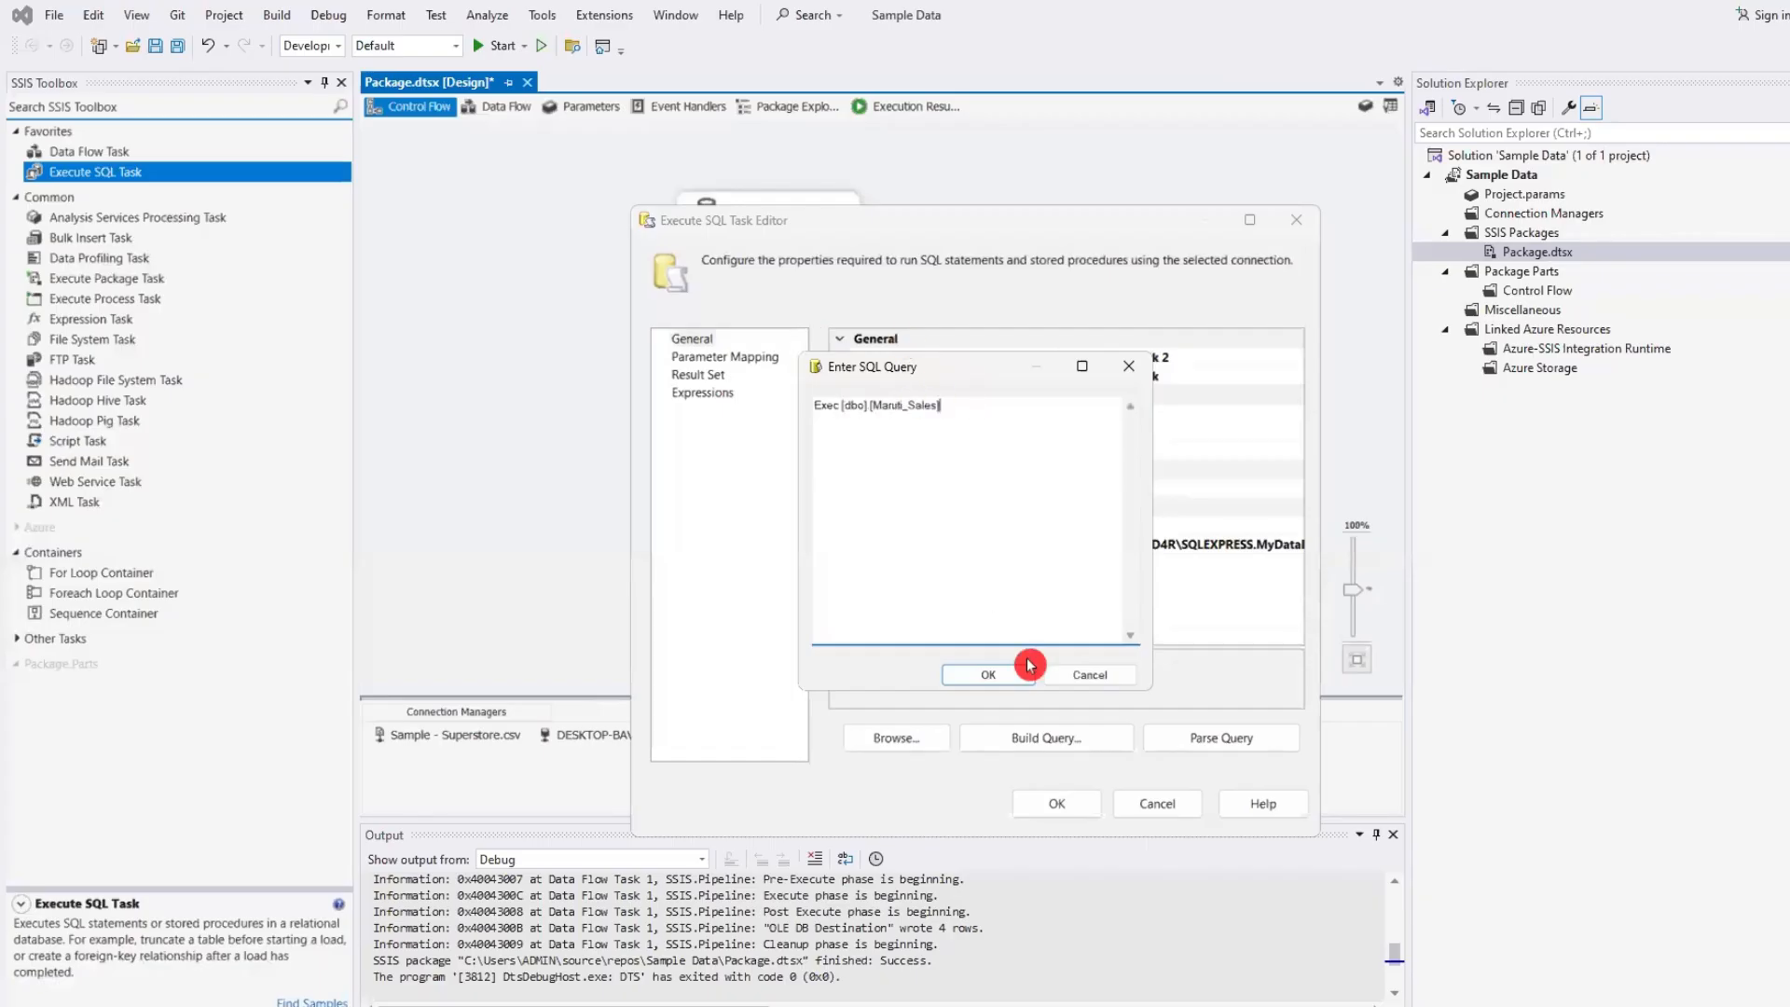
pyautogui.click(995, 673)
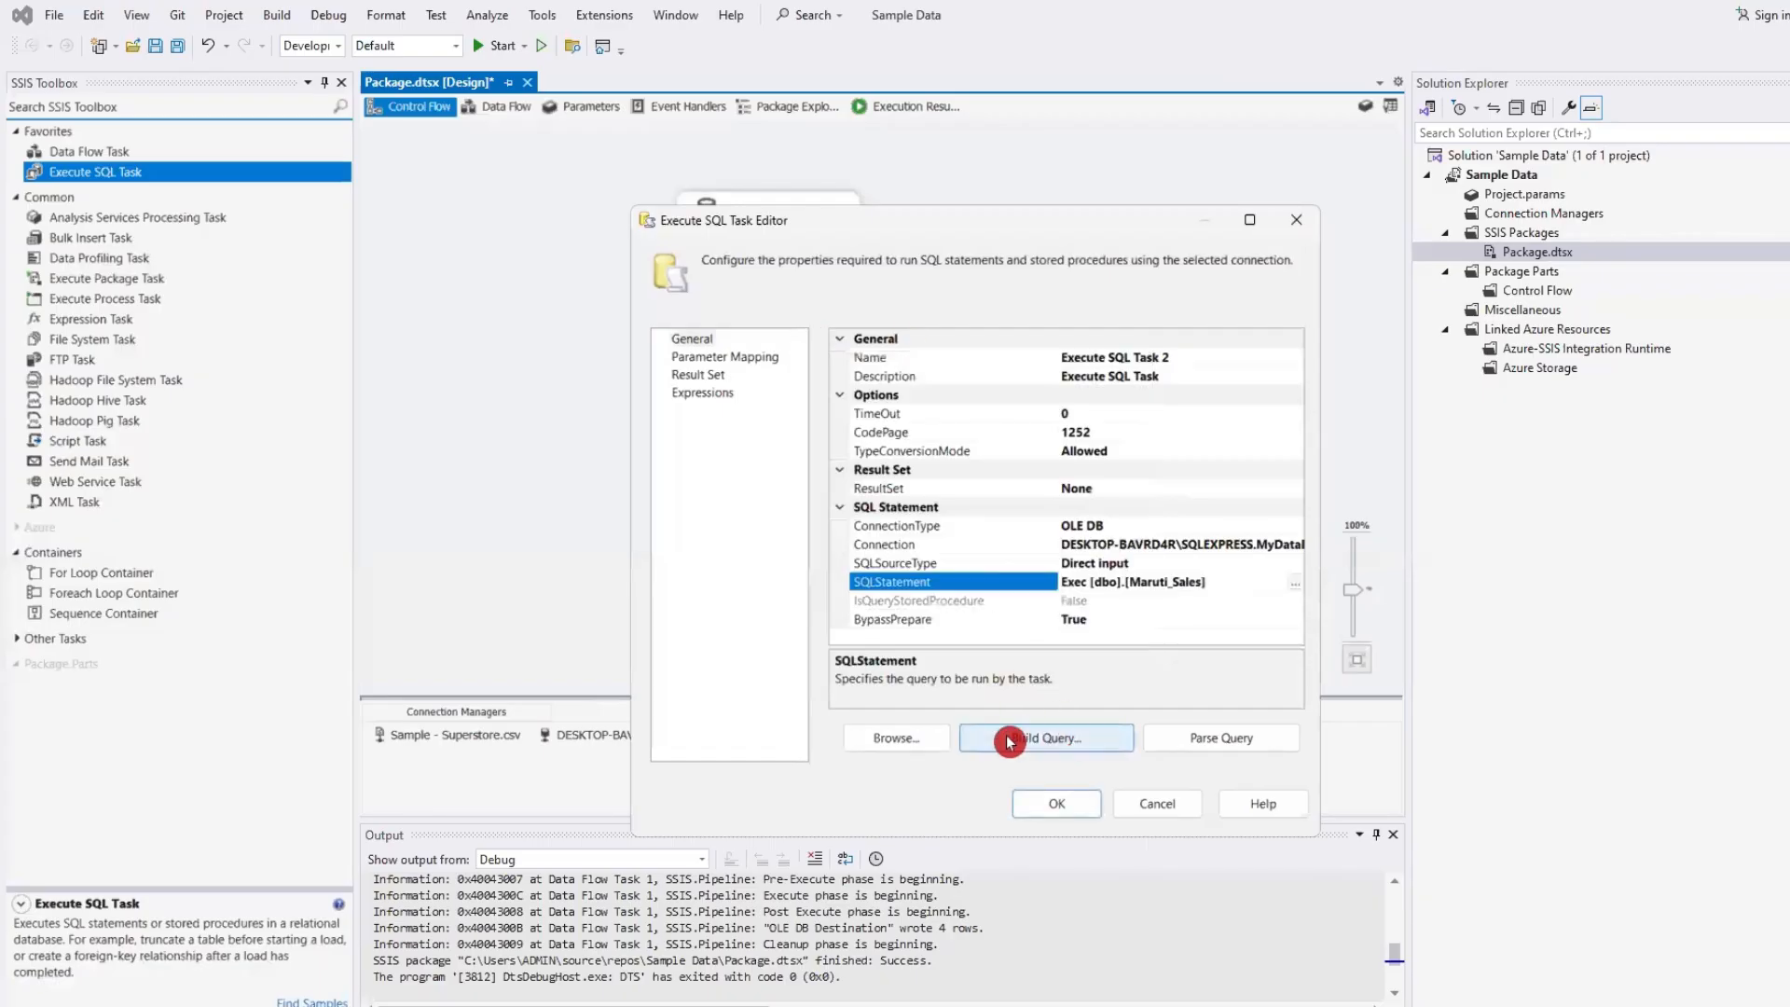
pyautogui.click(1049, 803)
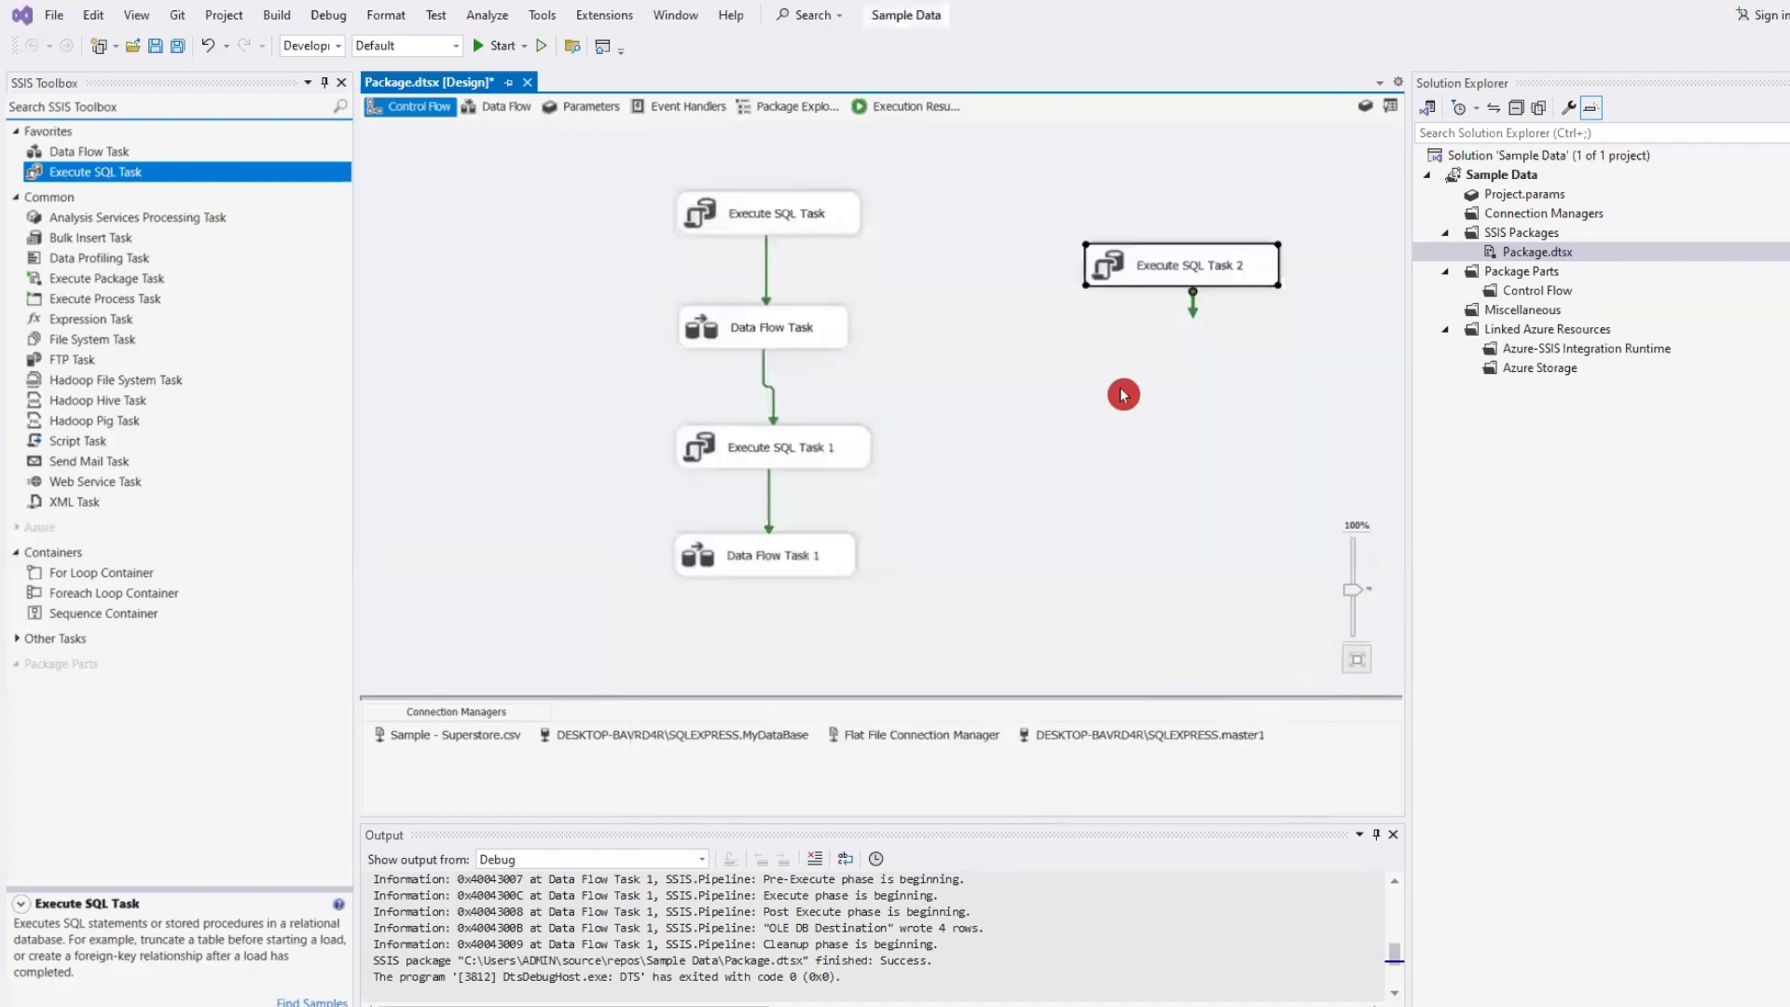
# - Switch to SQL Server Management Studio and examine how the Maruti_Sales script inserts into sales and updates products
pyautogui.hotkey('alt', 'Tab')
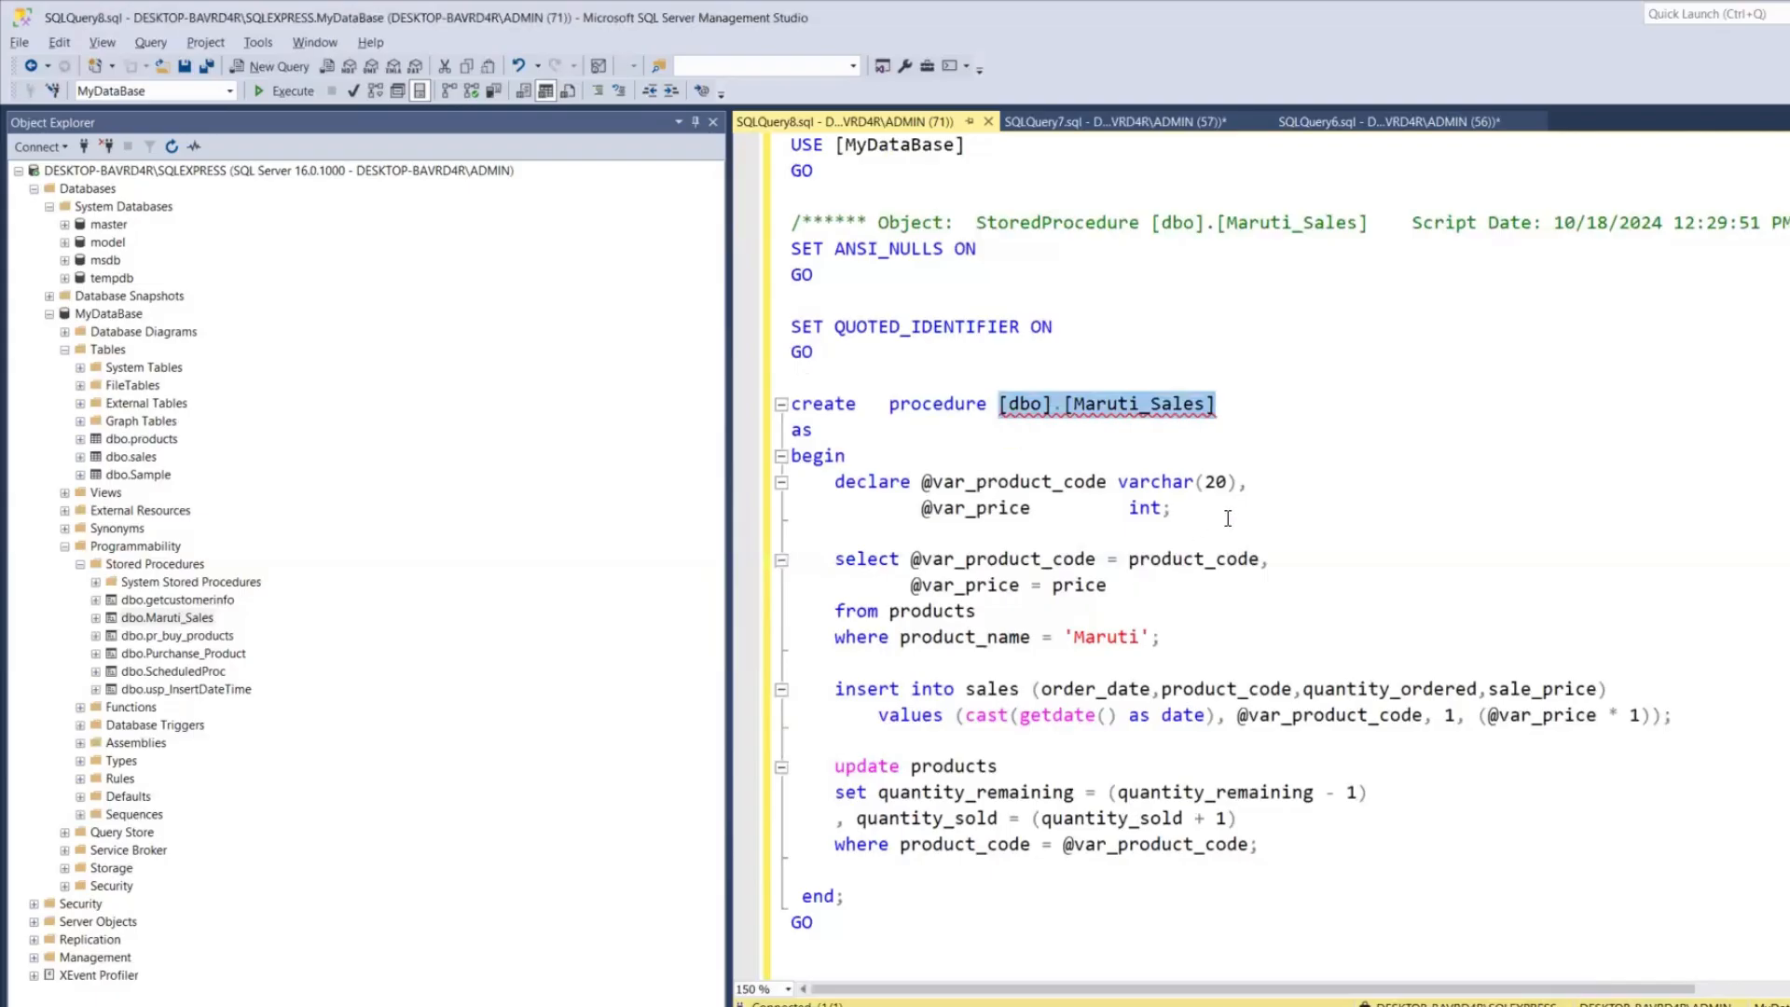
pyautogui.click(1393, 478)
pyautogui.scroll(-2, 1305, 559)
pyautogui.scroll(2, 1096, 604)
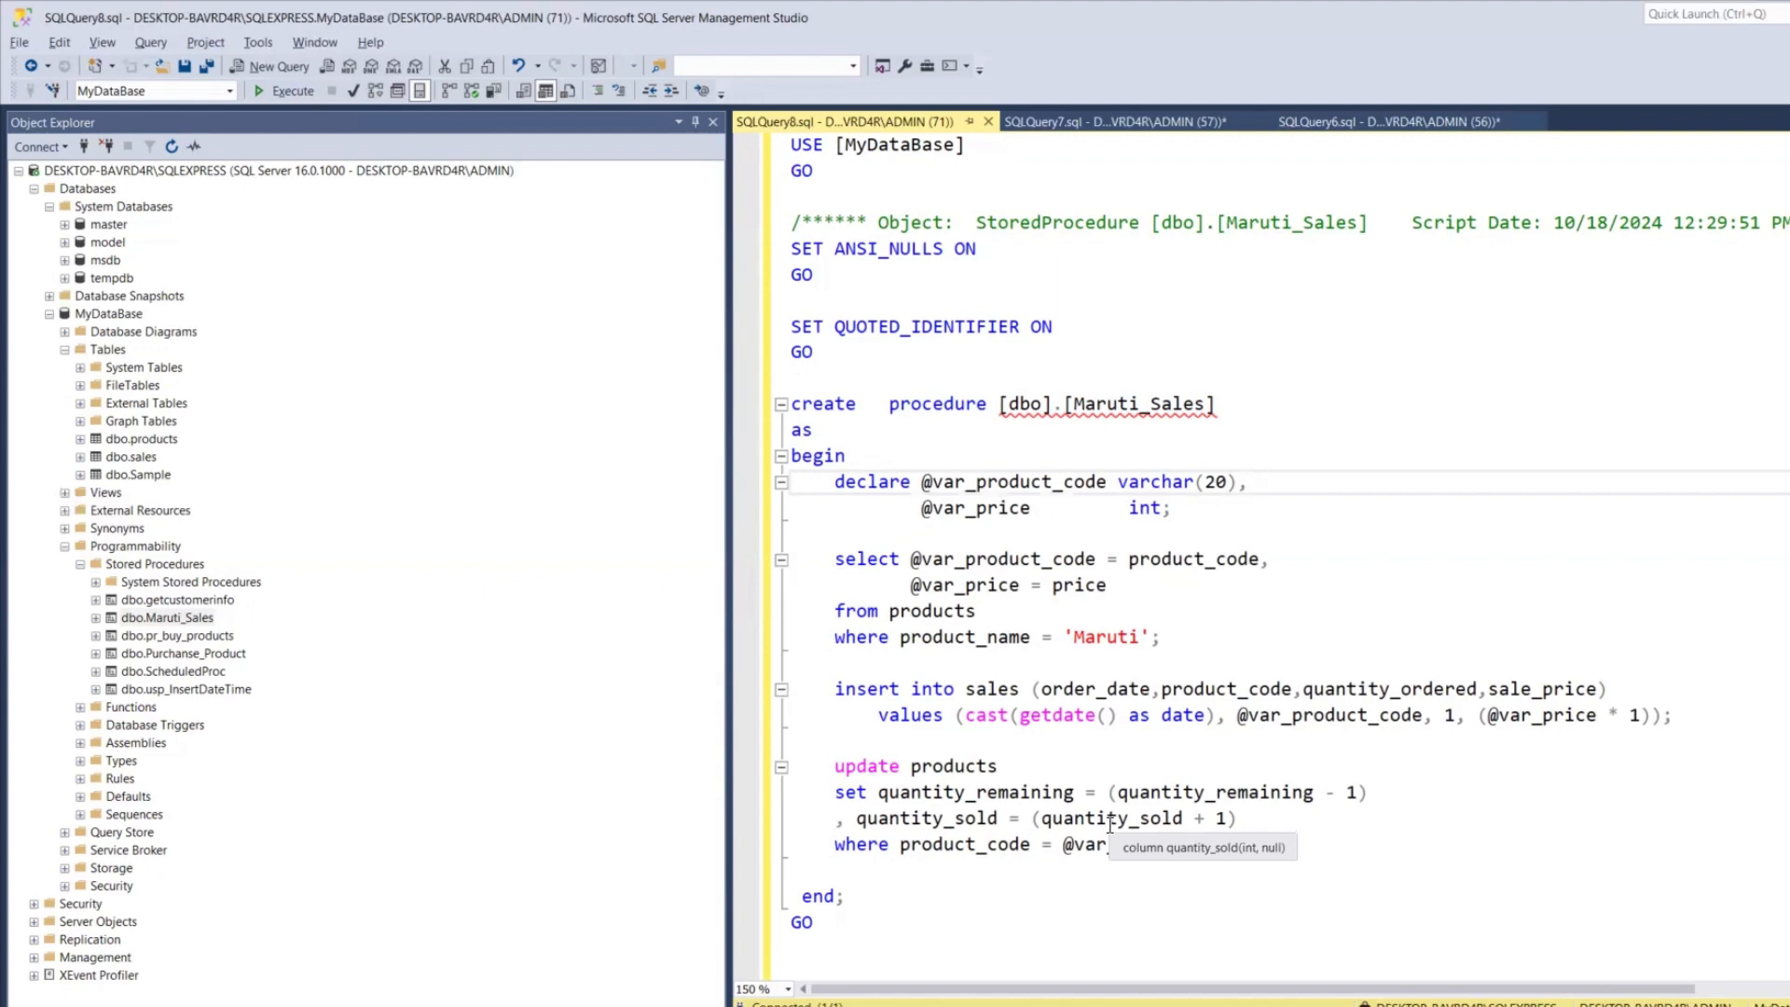
pyautogui.write('_product_code;')
pyautogui.scroll(-5, 879, 783)
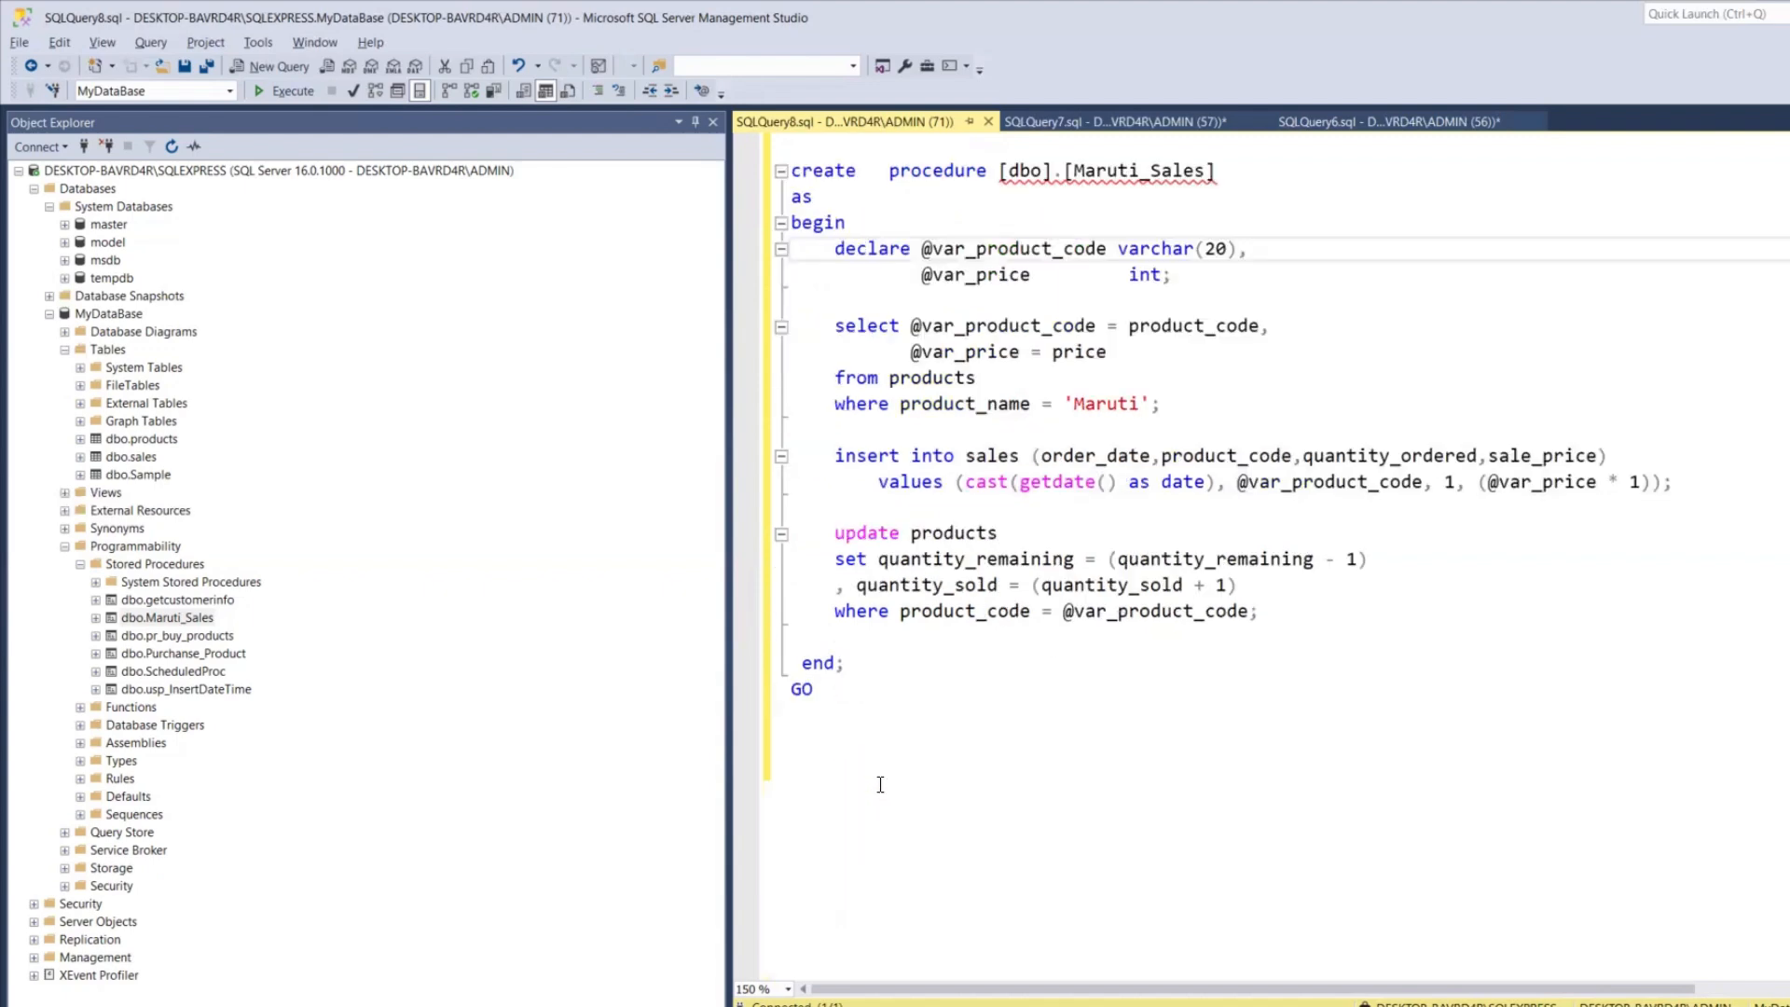
# - Query the top 1000 rows of MyDataBase's dbo.sales and dbo.products tables
pyautogui.click(141, 459)
pyautogui.rightClick(144, 466)
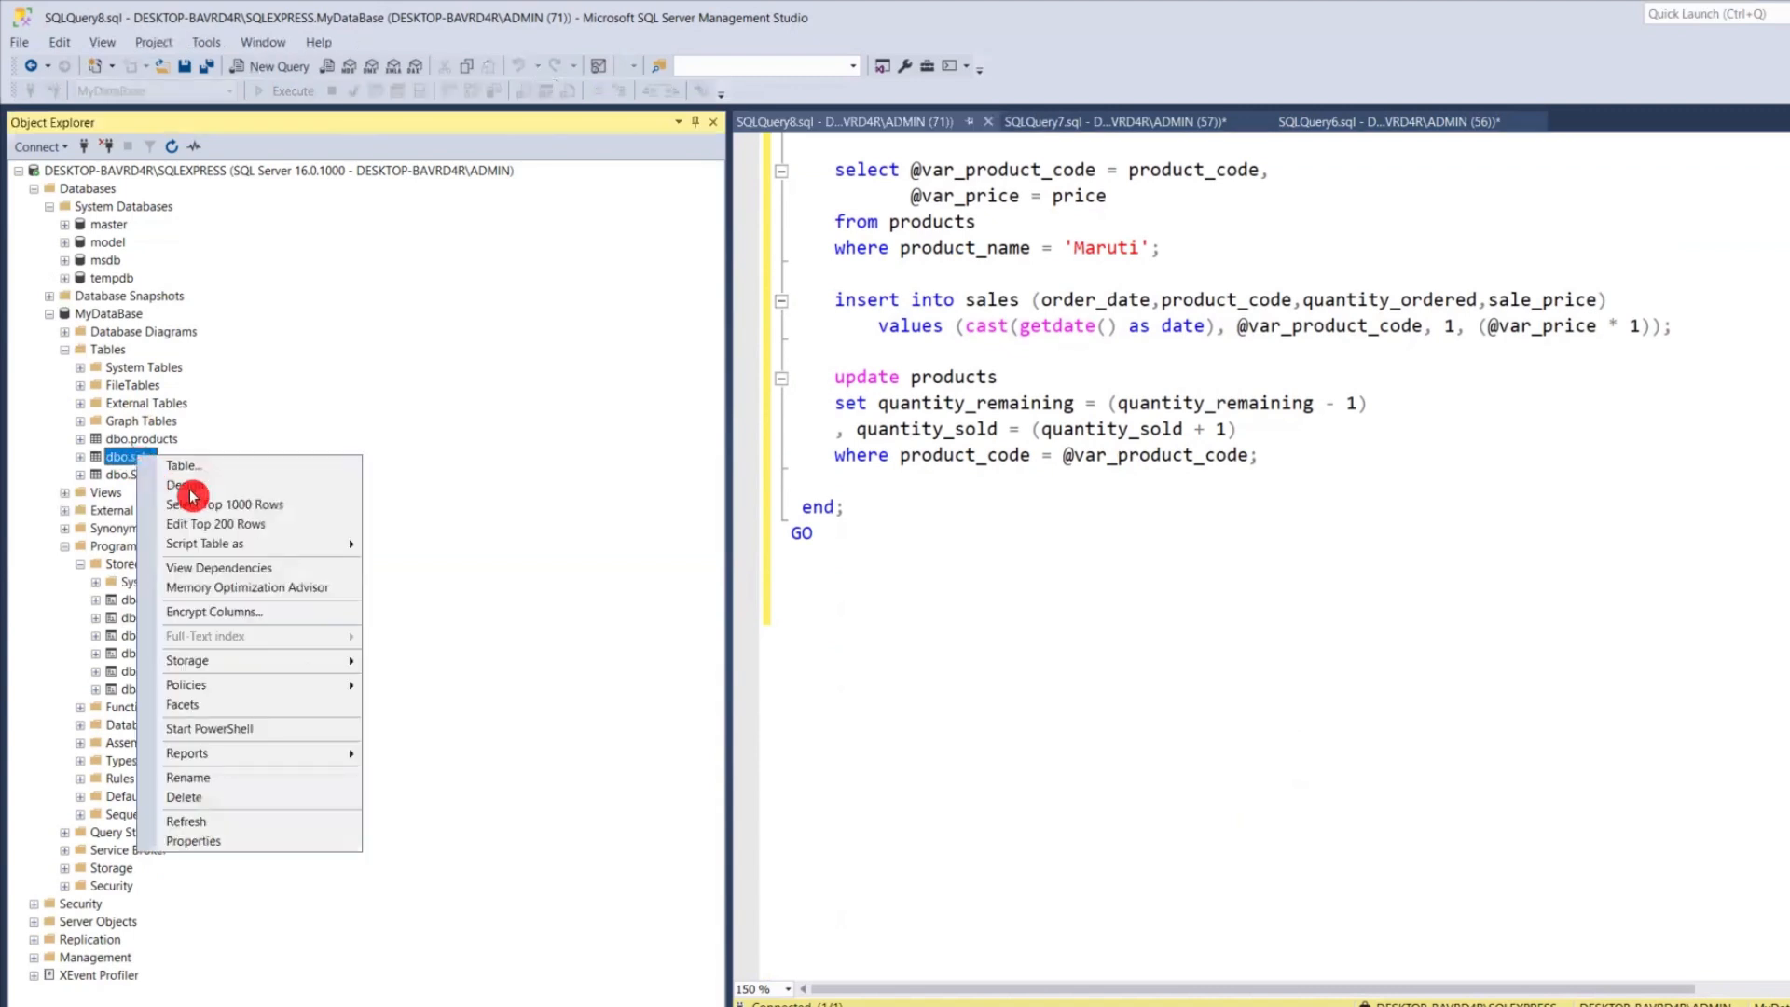
pyautogui.click(251, 508)
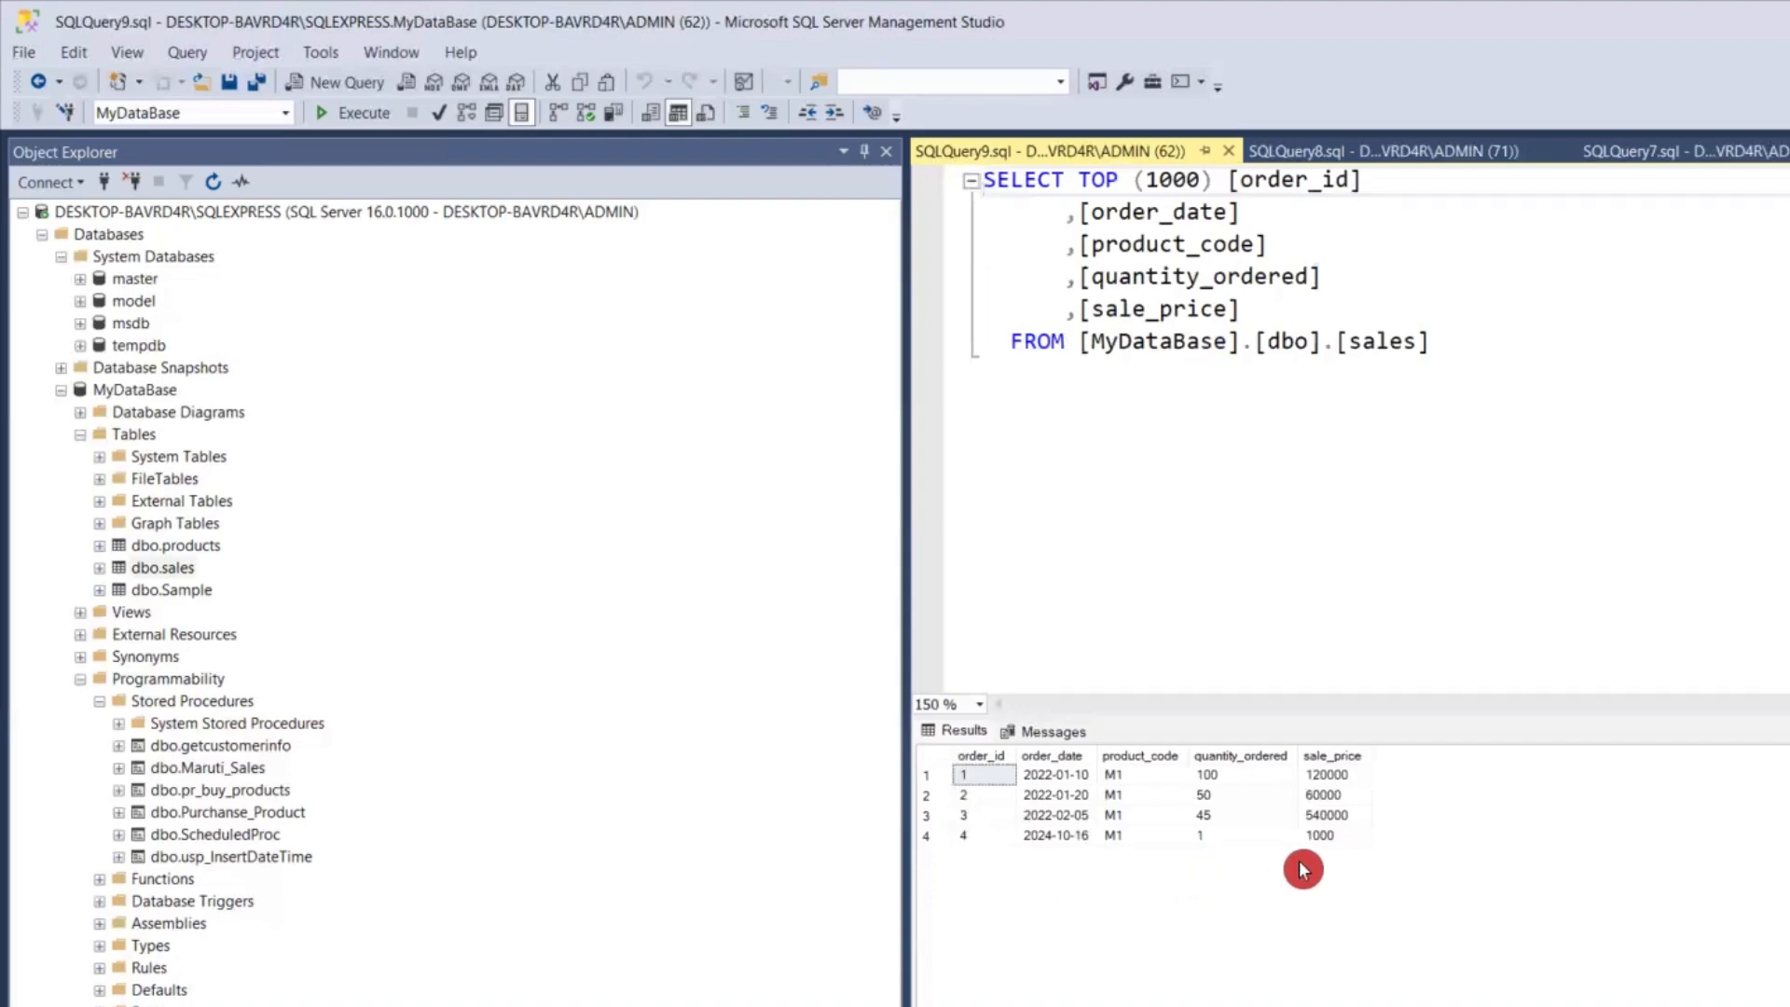
pyautogui.rightClick(186, 548)
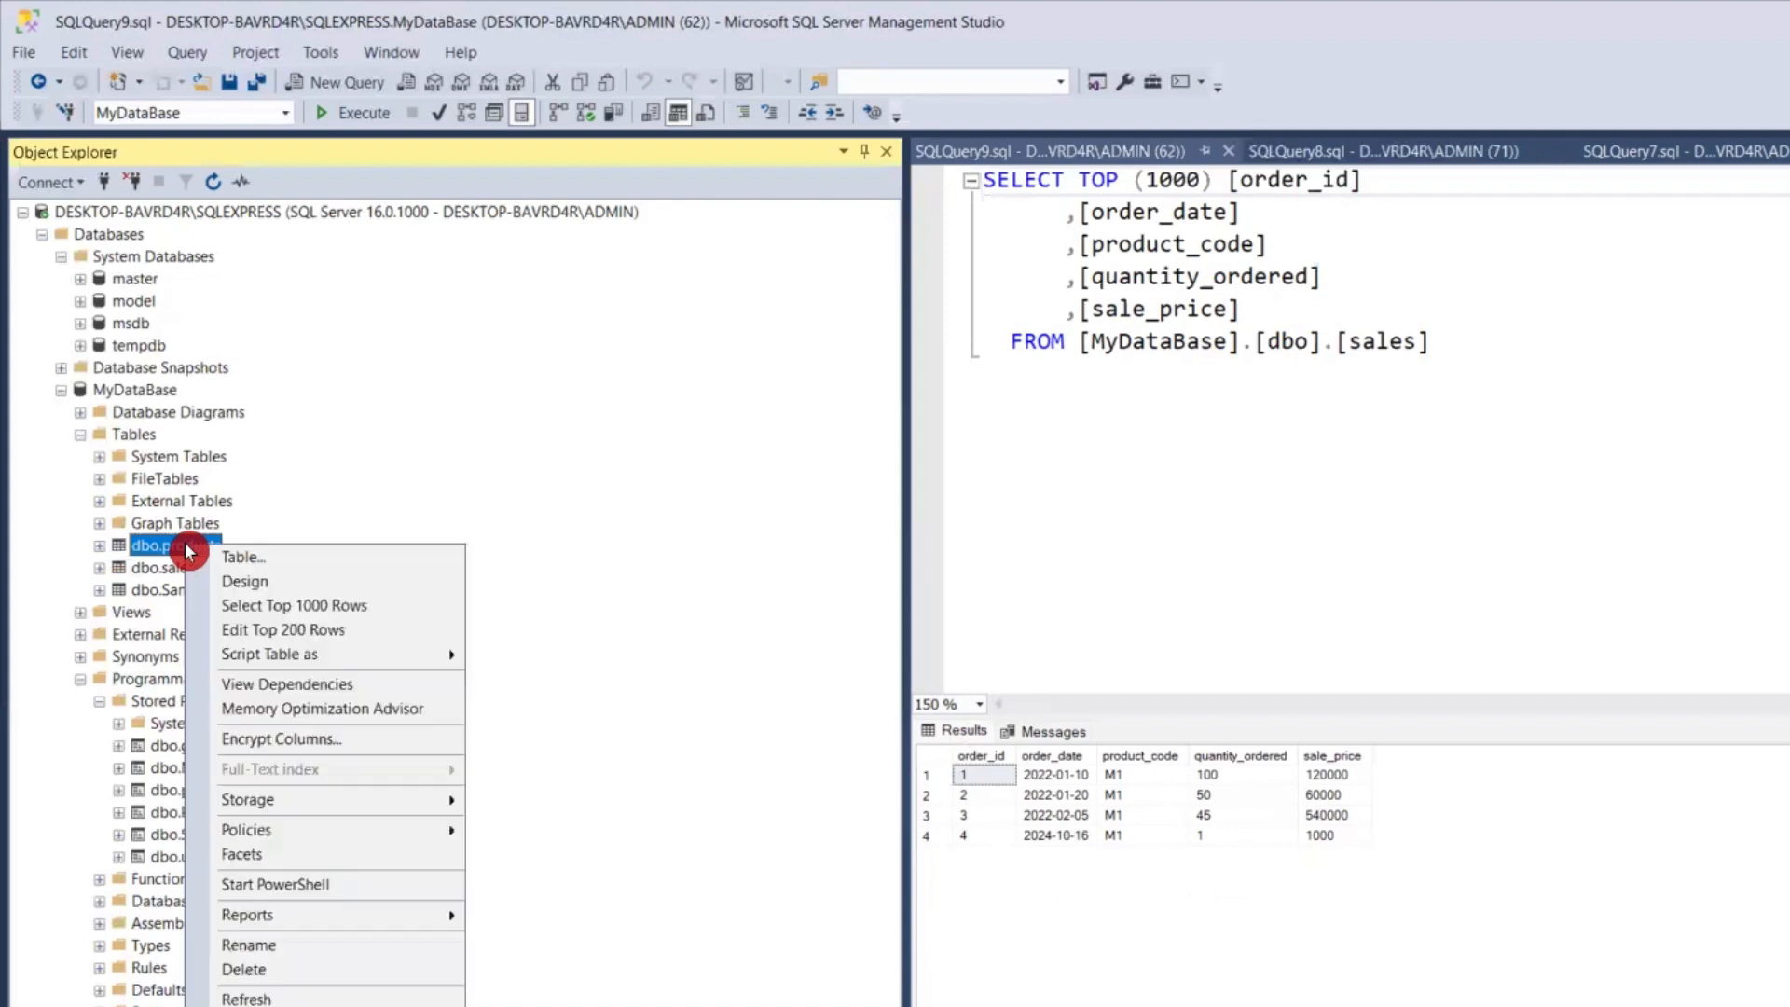
pyautogui.click(317, 606)
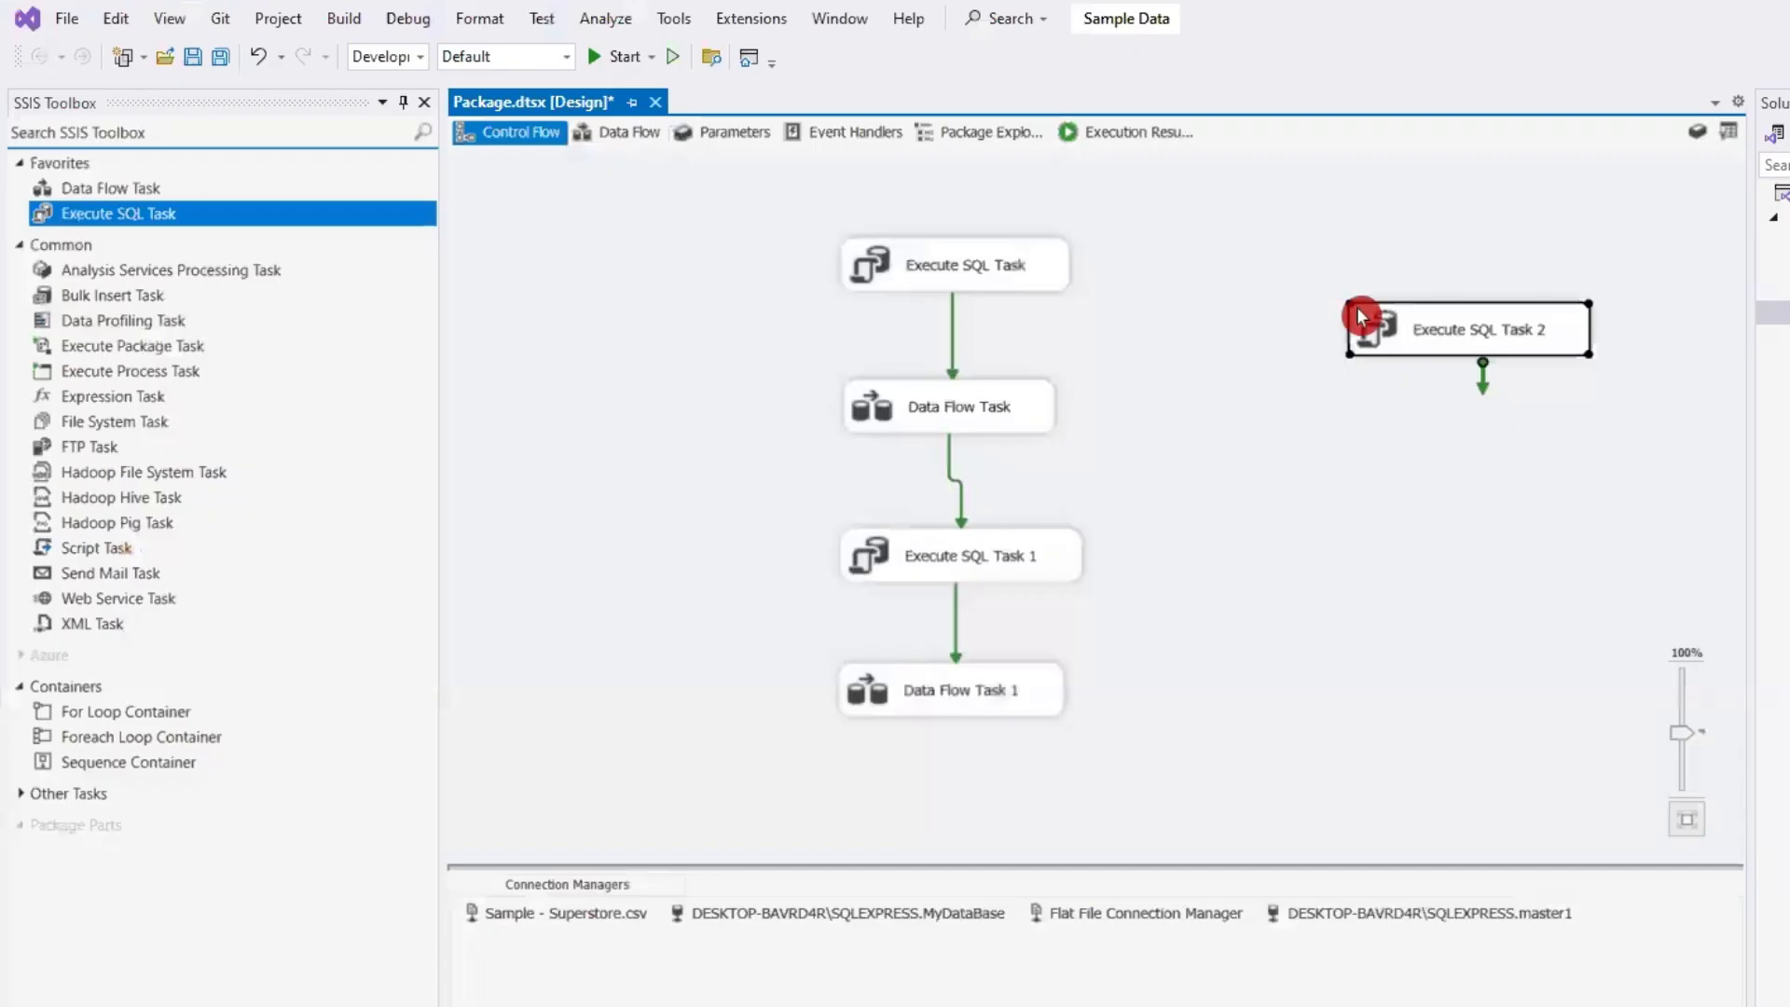
# - Review and accept the Maruti_Sales settings of Execute SQL Task 2, and execute the Package.dtsx package
pyautogui.doubleClick(1450, 345)
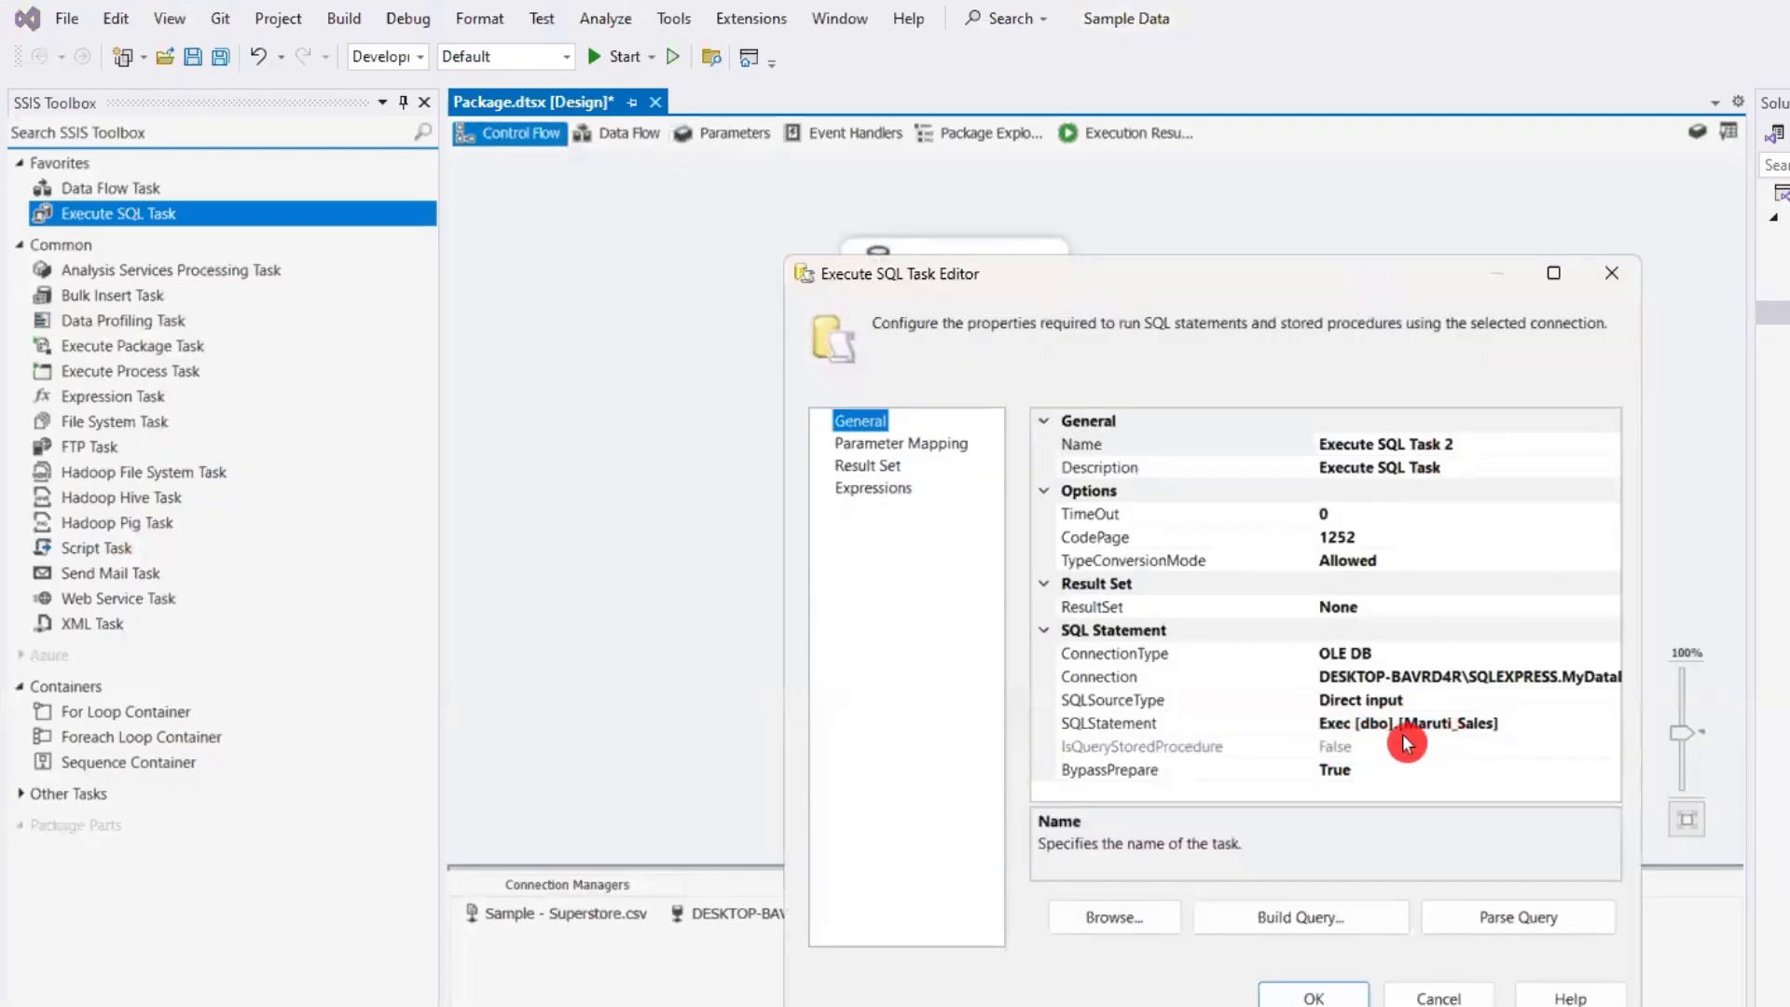
pyautogui.click(1313, 998)
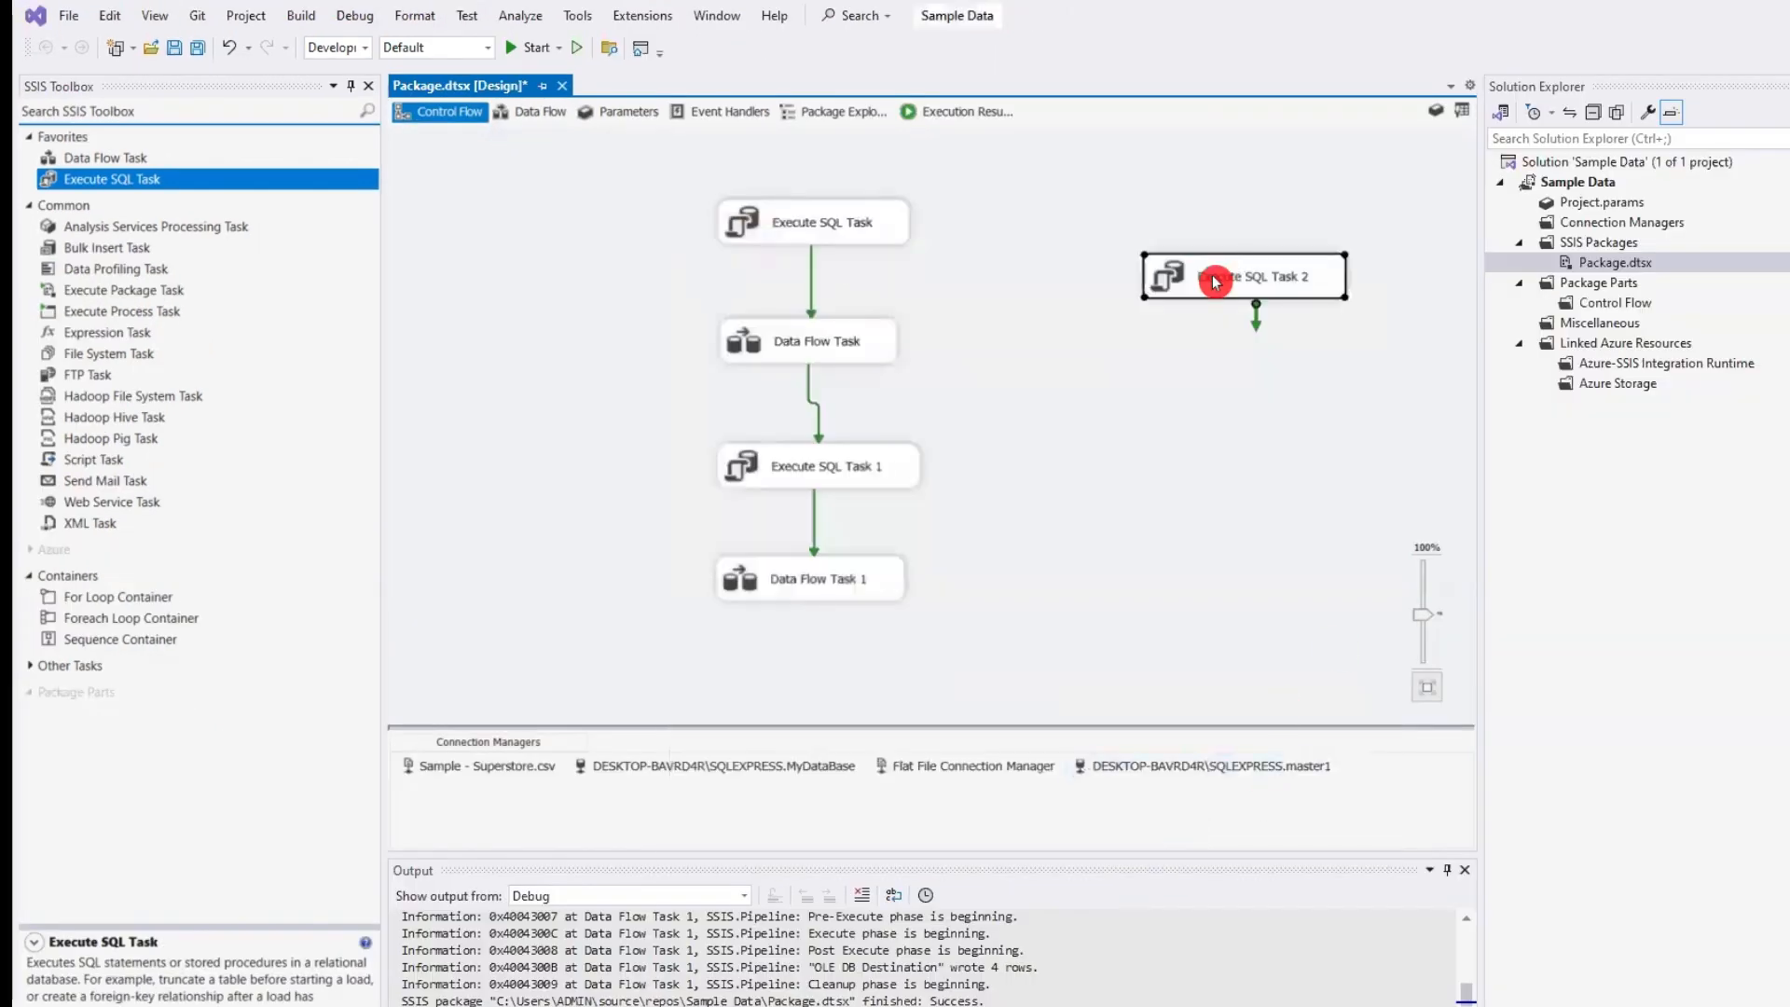
pyautogui.rightClick(1621, 262)
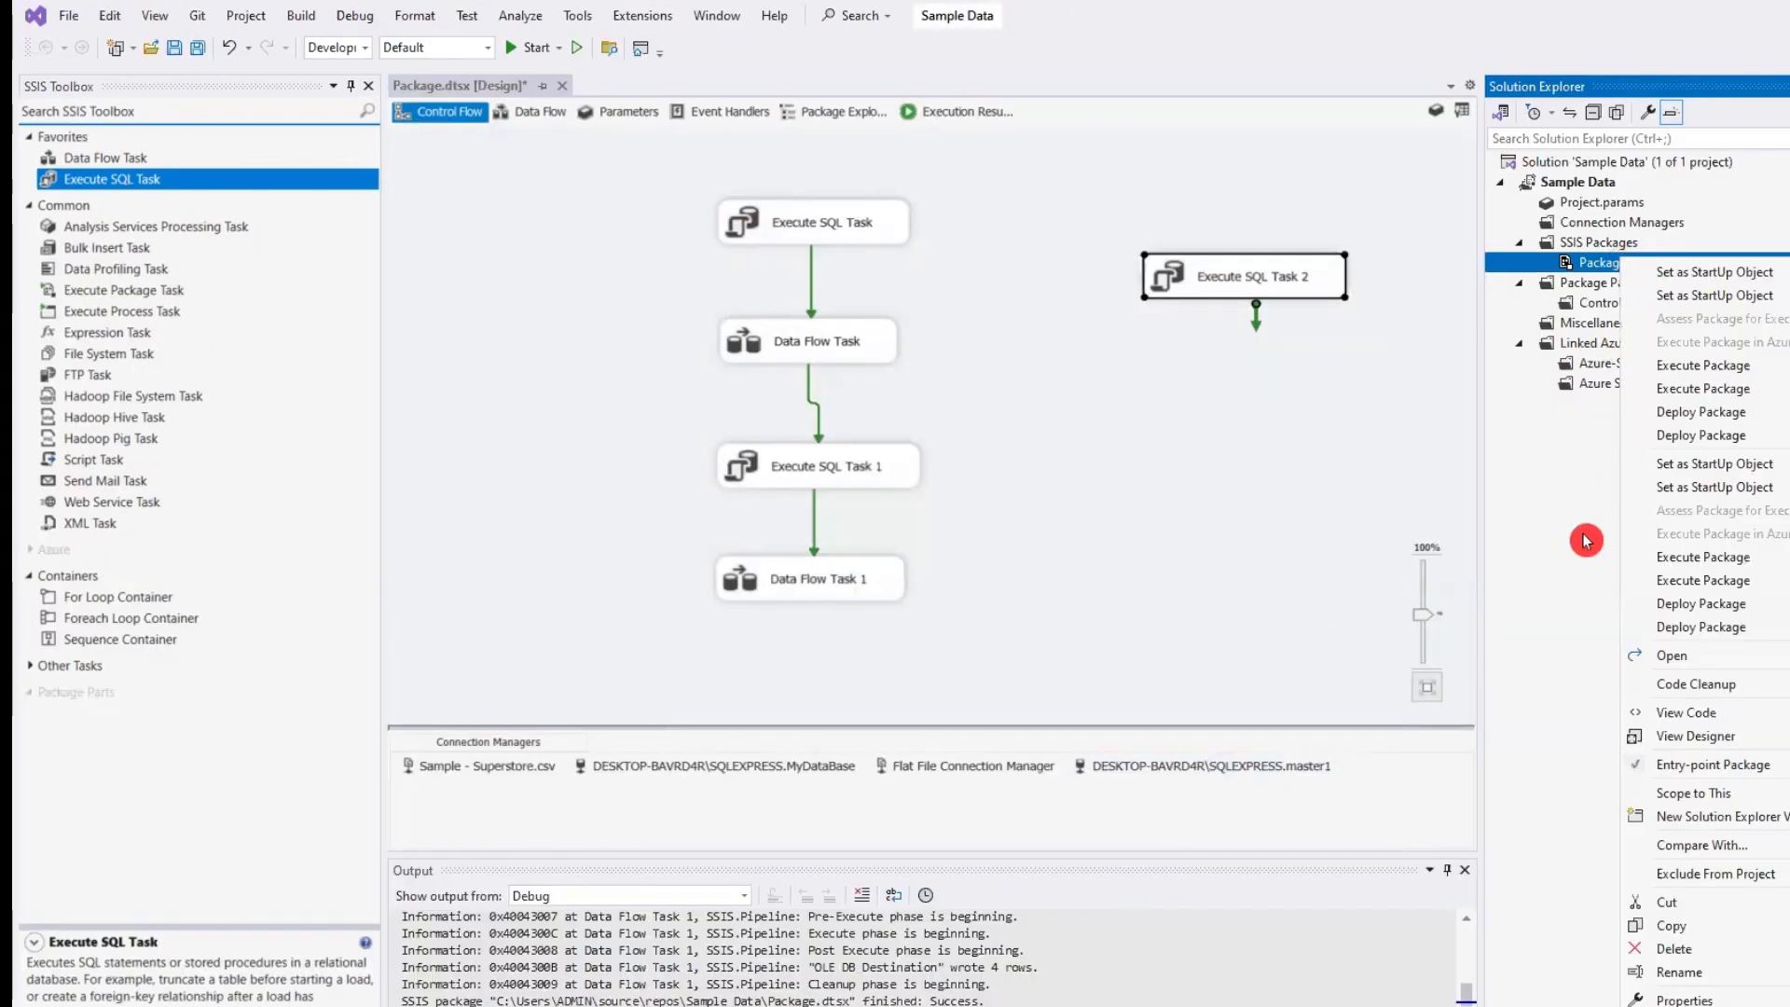
pyautogui.click(1703, 367)
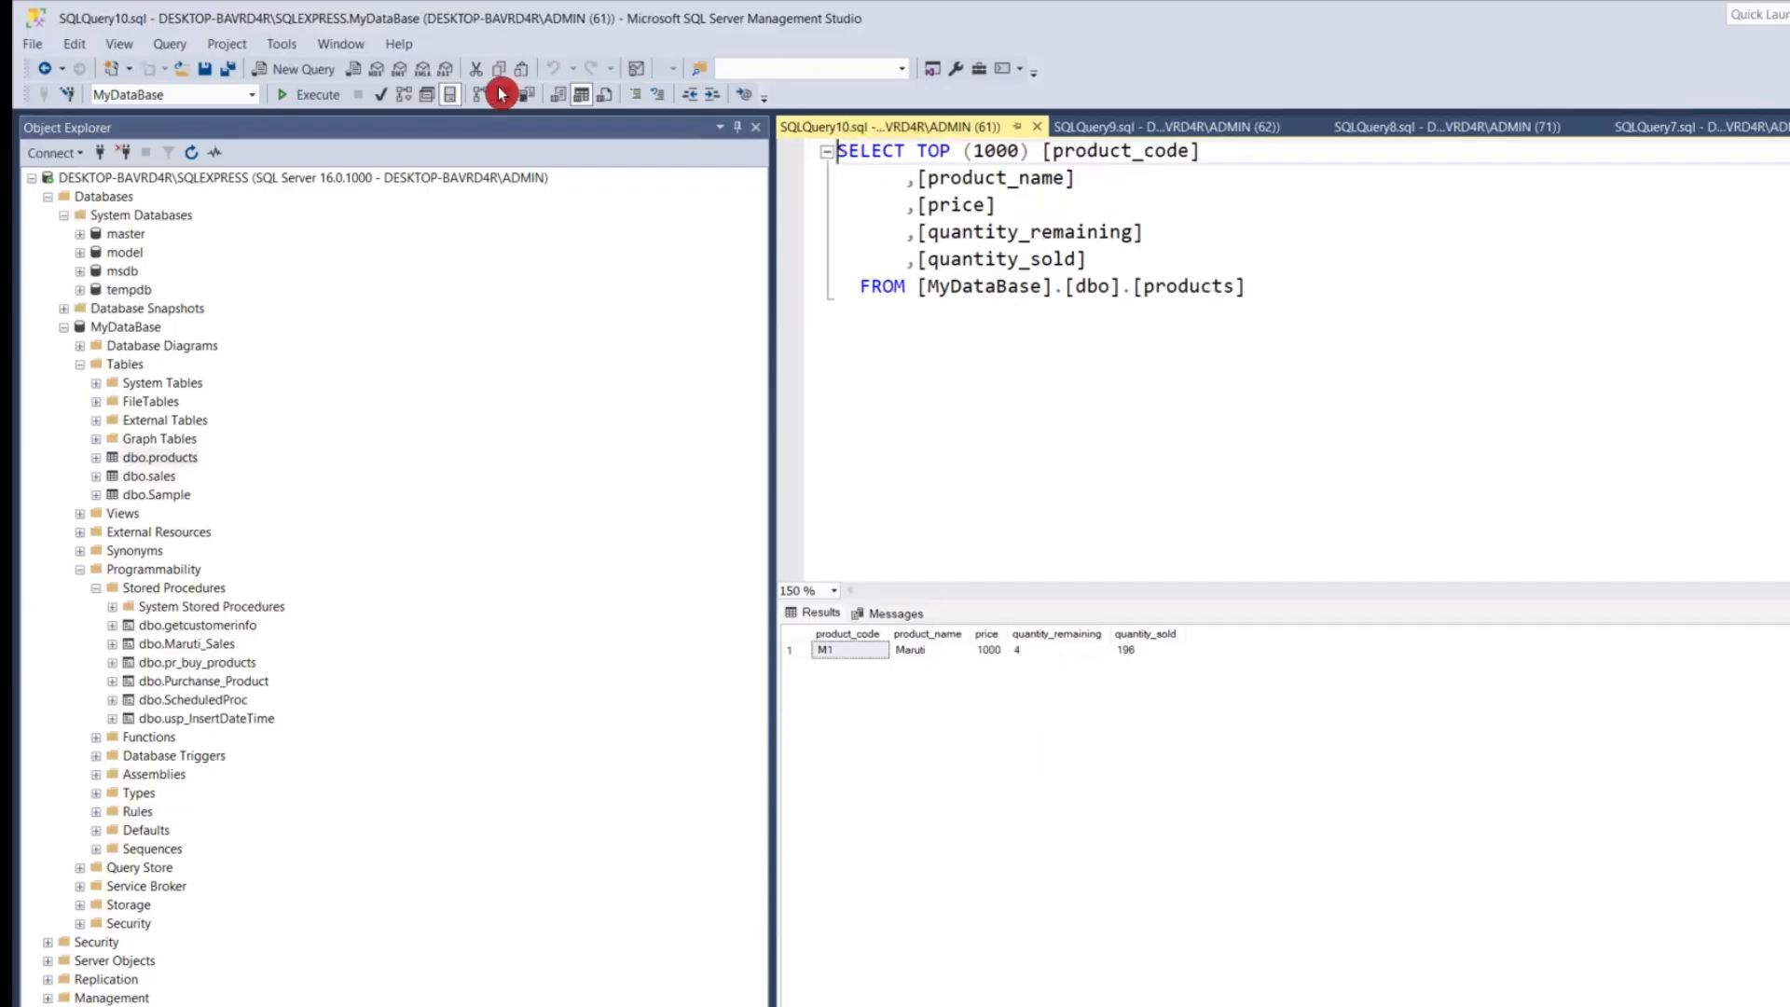
# - Rerun the dbo.products and dbo.sales queries in SQL Server Management Studio and inspect the last sales row
pyautogui.click(312, 94)
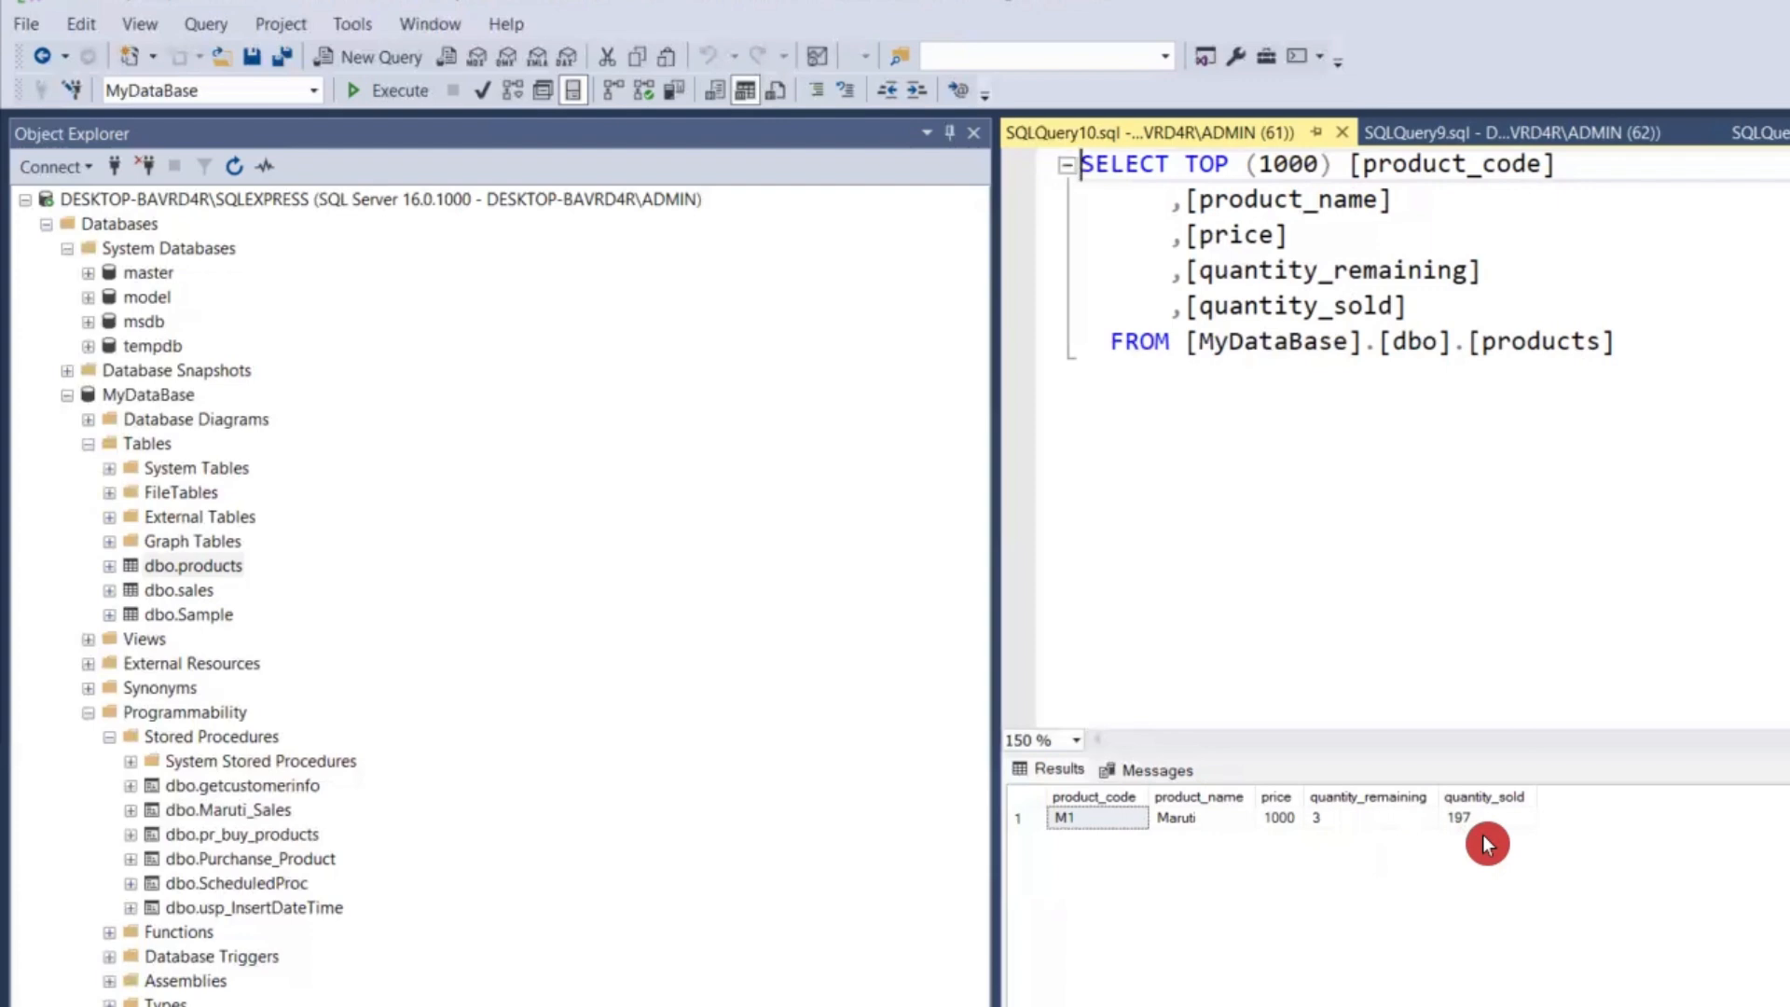
pyautogui.click(1760, 133)
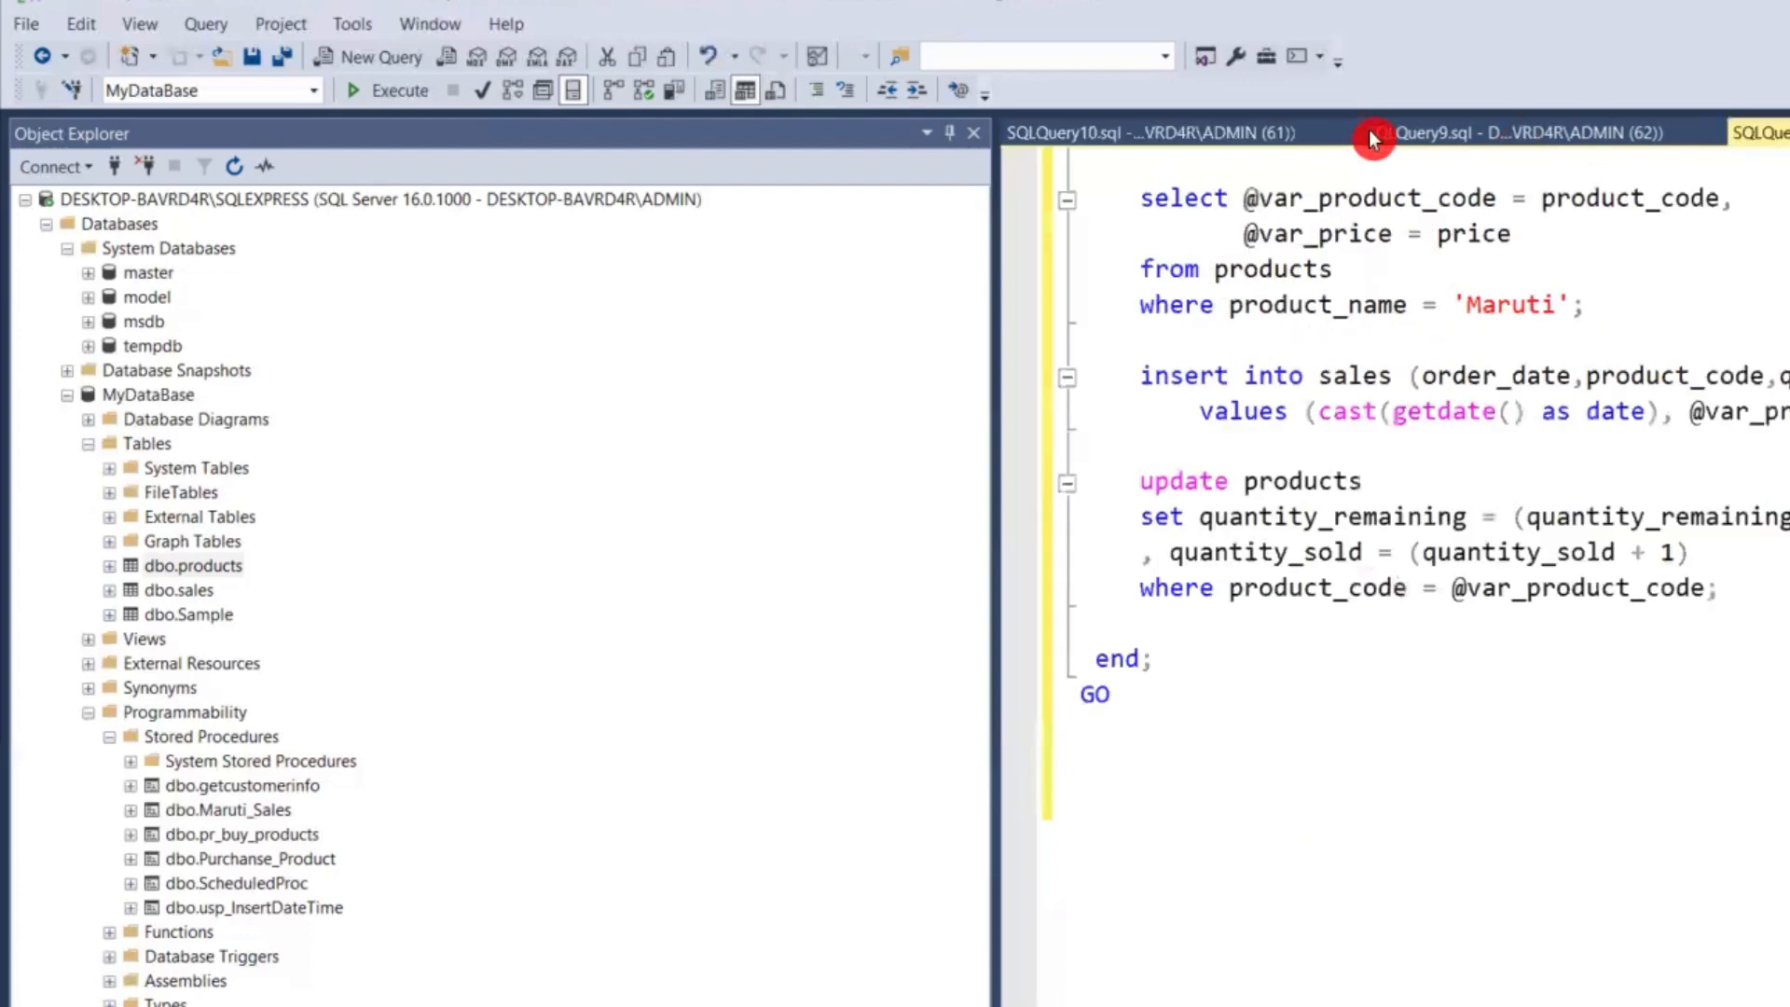
pyautogui.click(1115, 130)
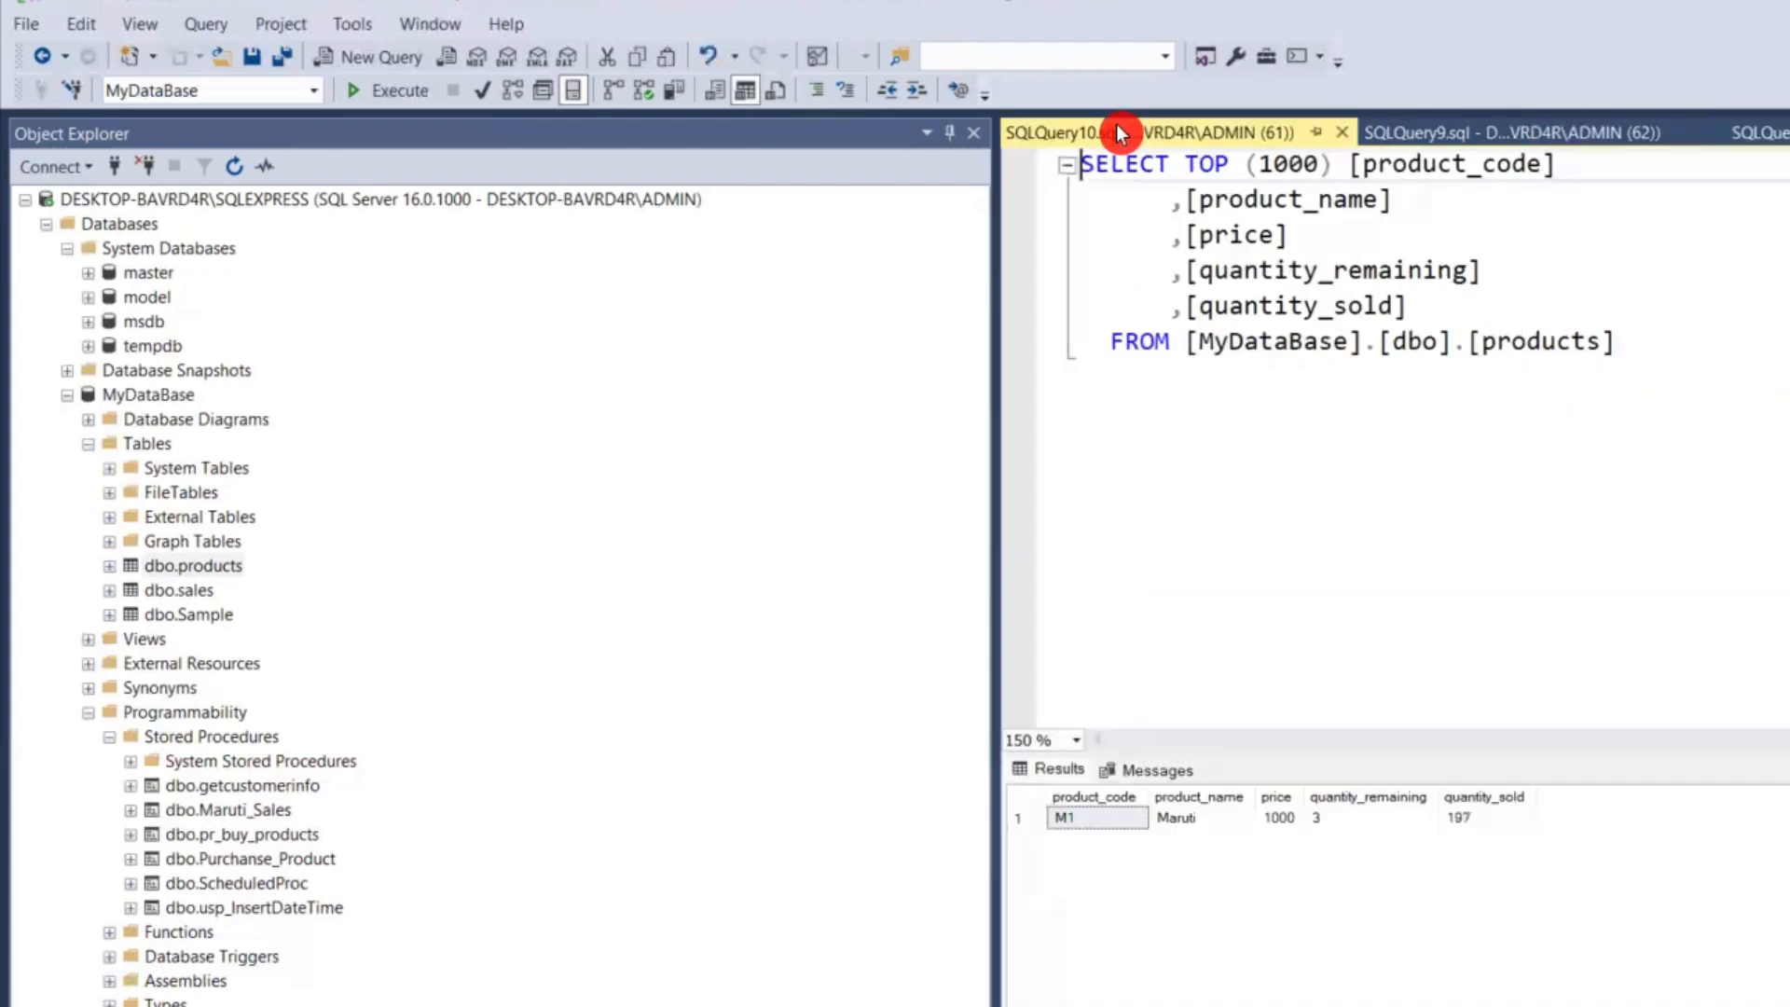
pyautogui.click(1412, 133)
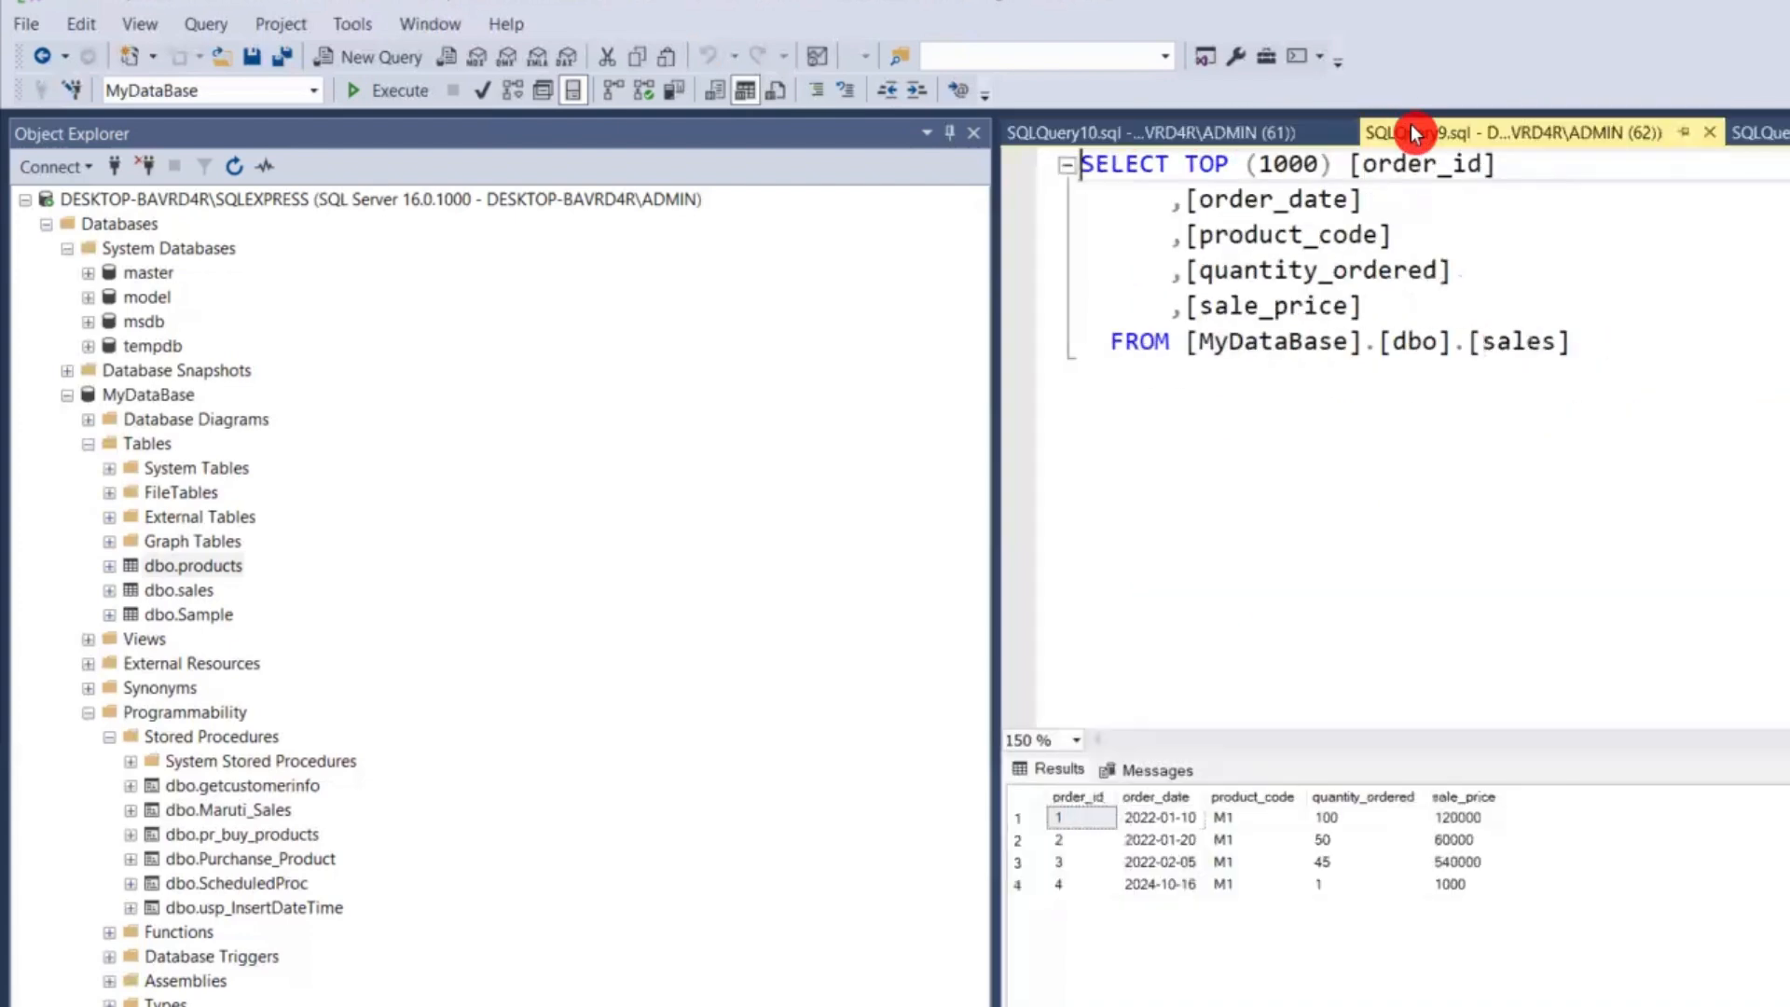
pyautogui.click(403, 93)
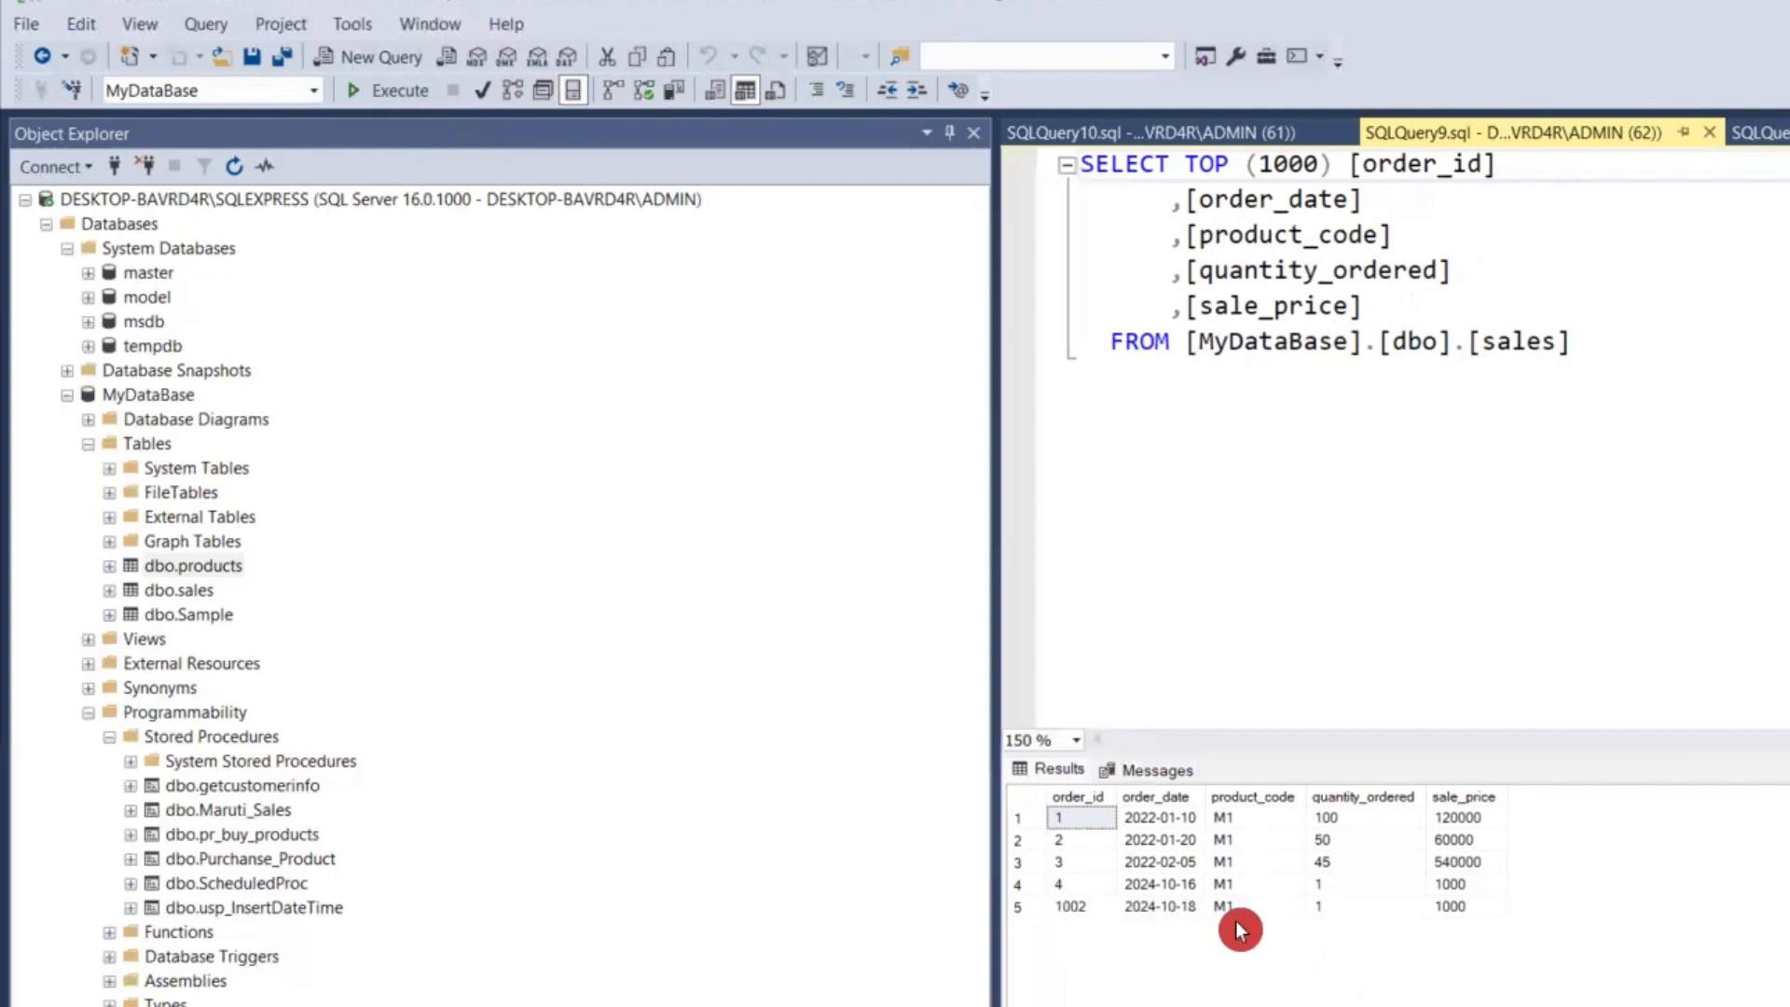
pyautogui.click(1316, 915)
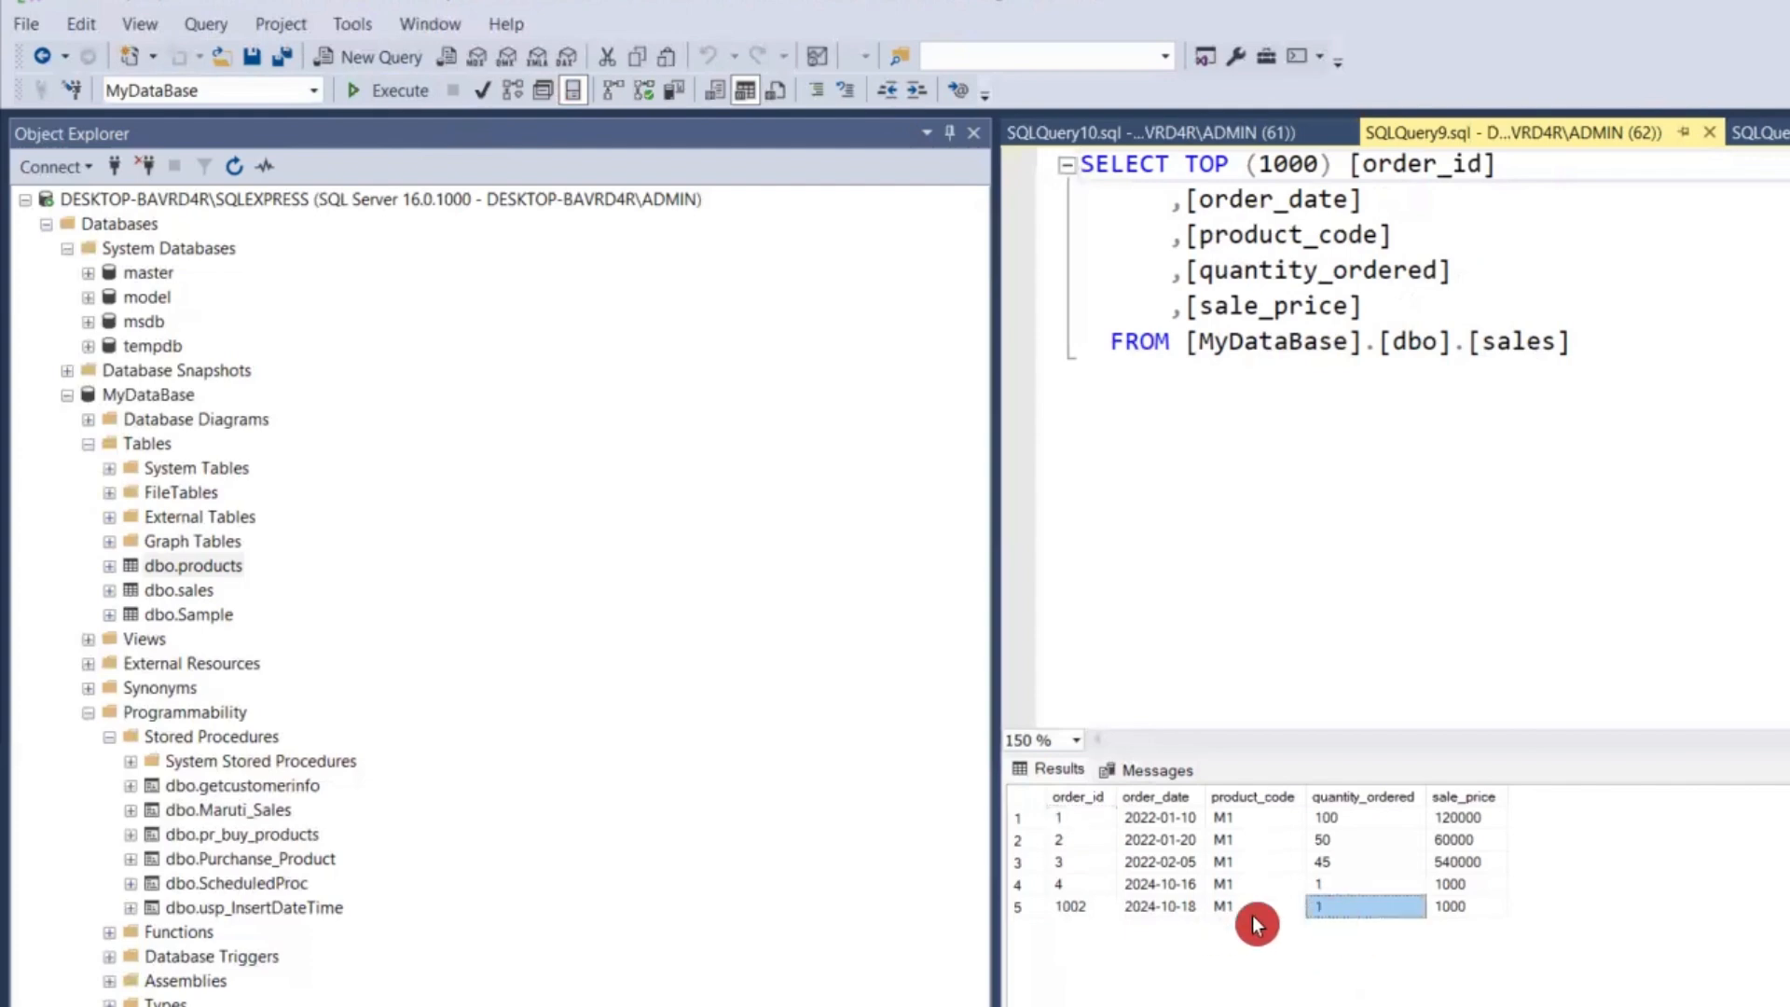
pyautogui.click(1017, 909)
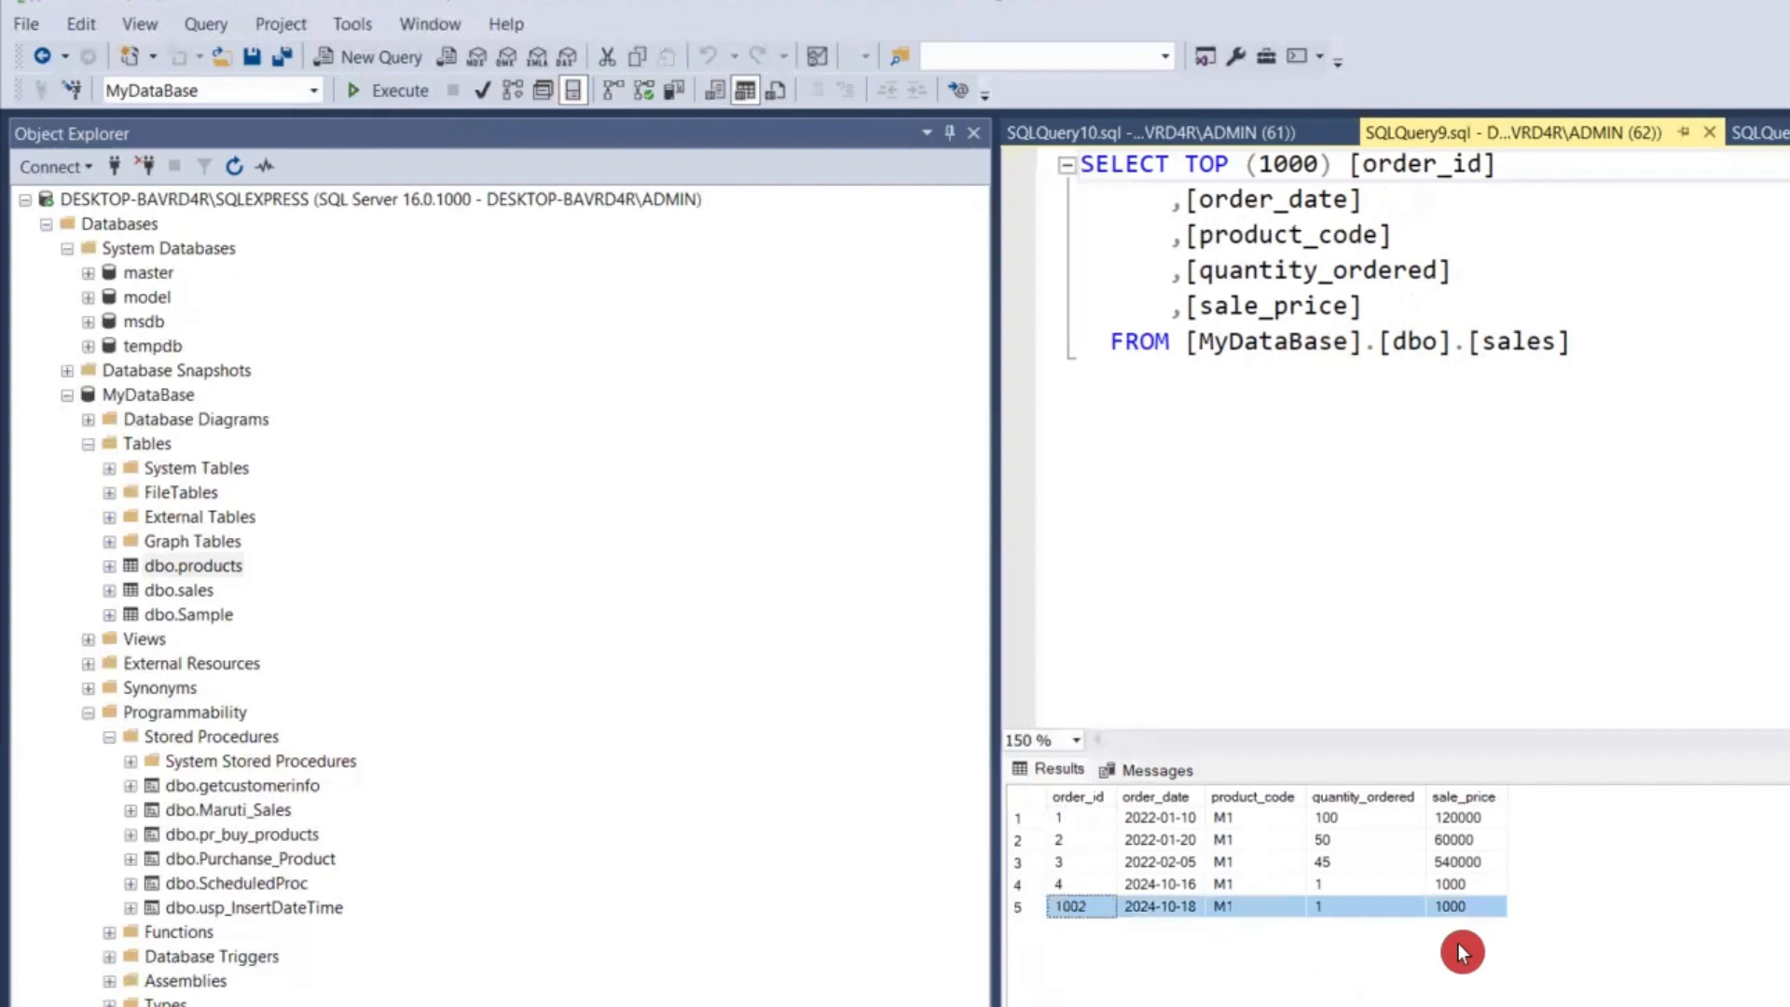